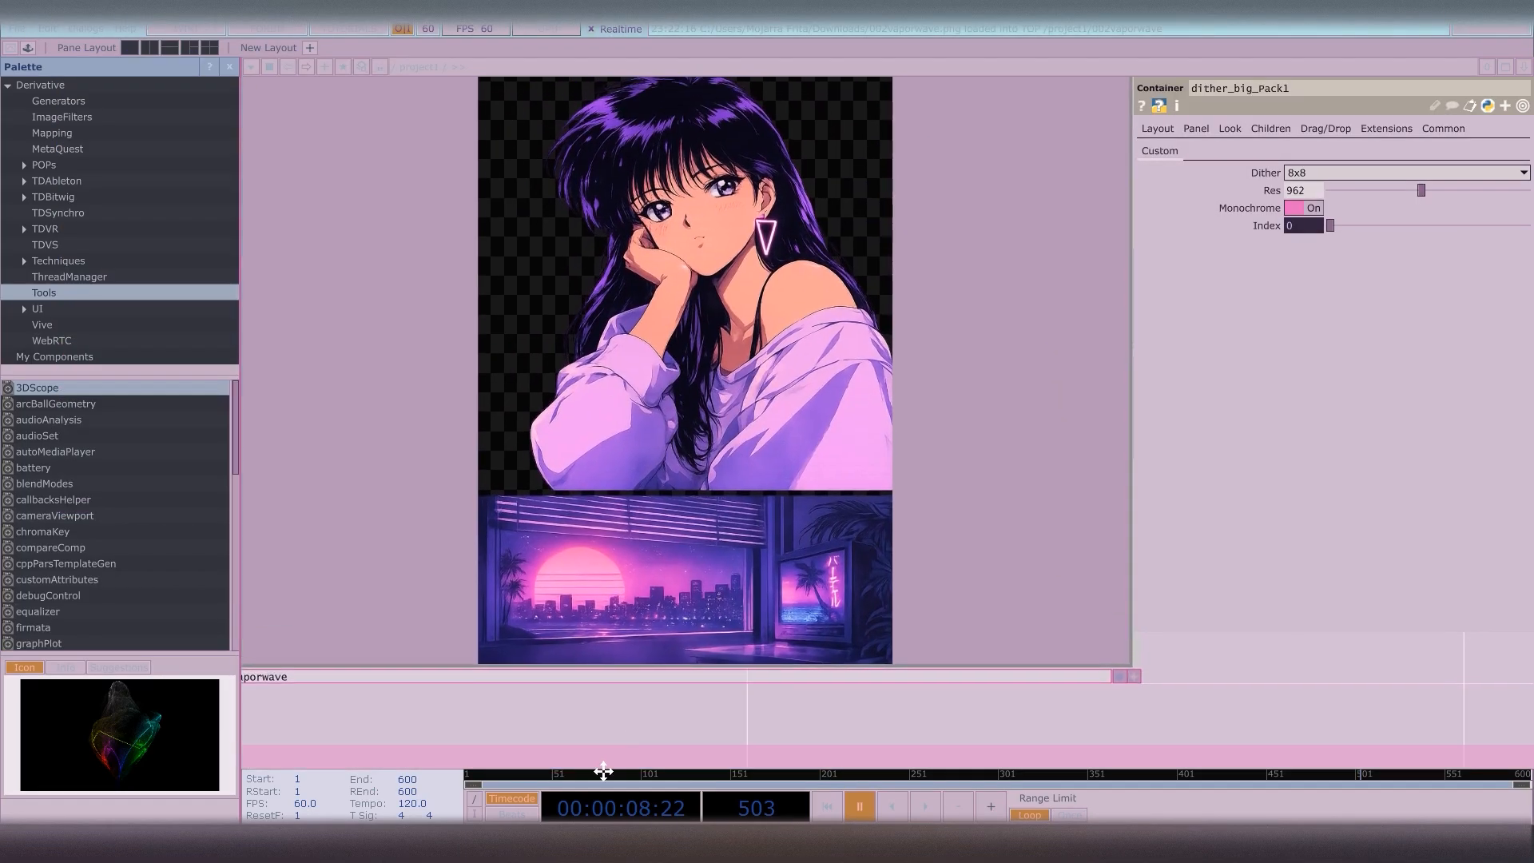
# Examine the 002vaporwave image, the dither_big_Pack1 container and its dither parameters in the network
pyautogui.moveTo(603, 771); pyautogui.dragTo(600, 789)
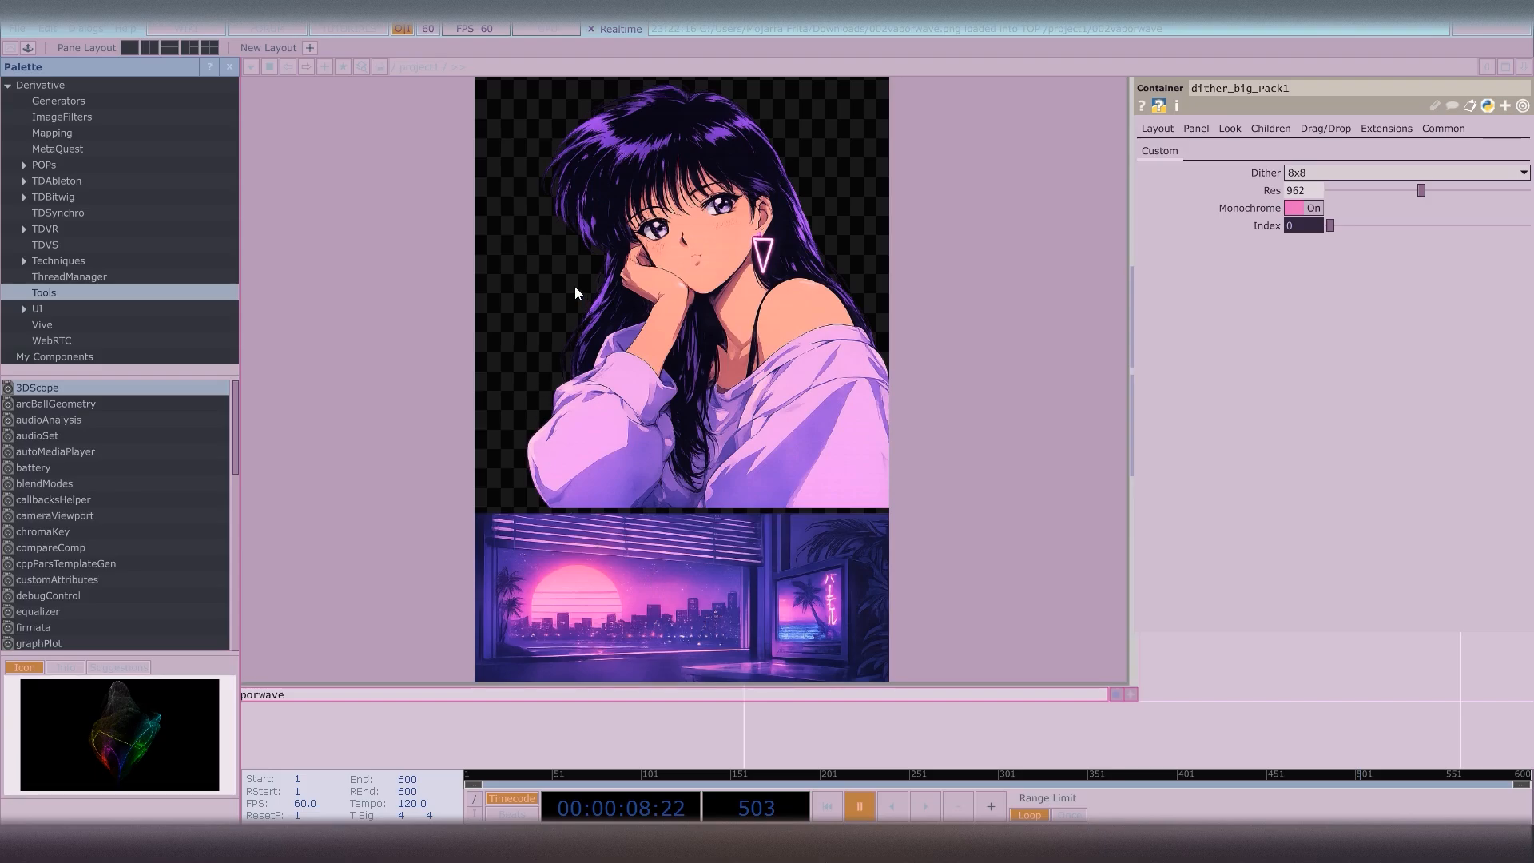
pyautogui.scroll(-7, 598, 157)
pyautogui.scroll(7, 598, 157)
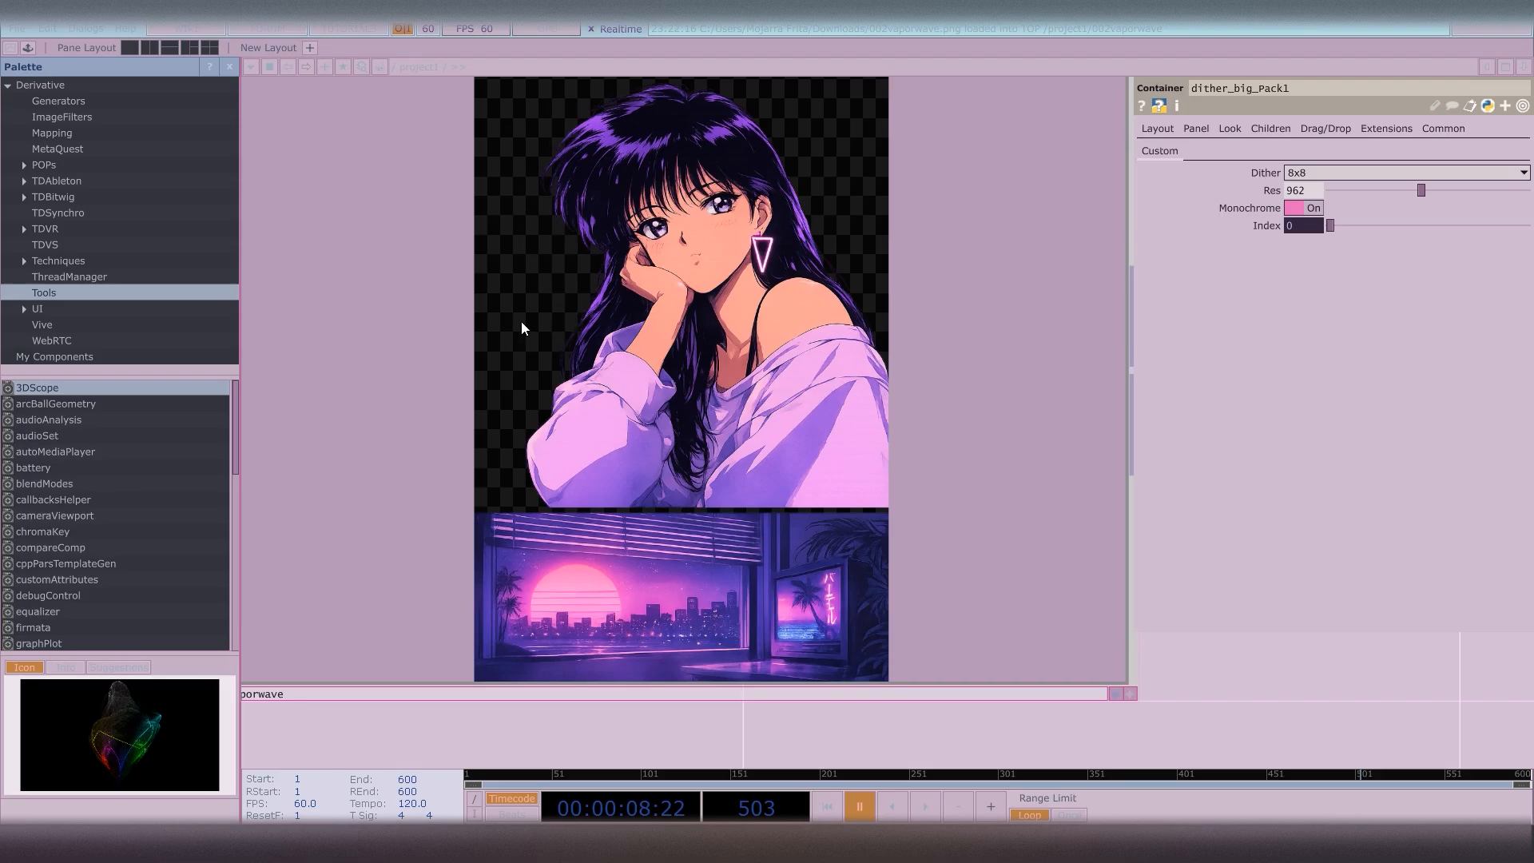
pyautogui.scroll(3, 518, 322)
pyautogui.scroll(-5, 531, 457)
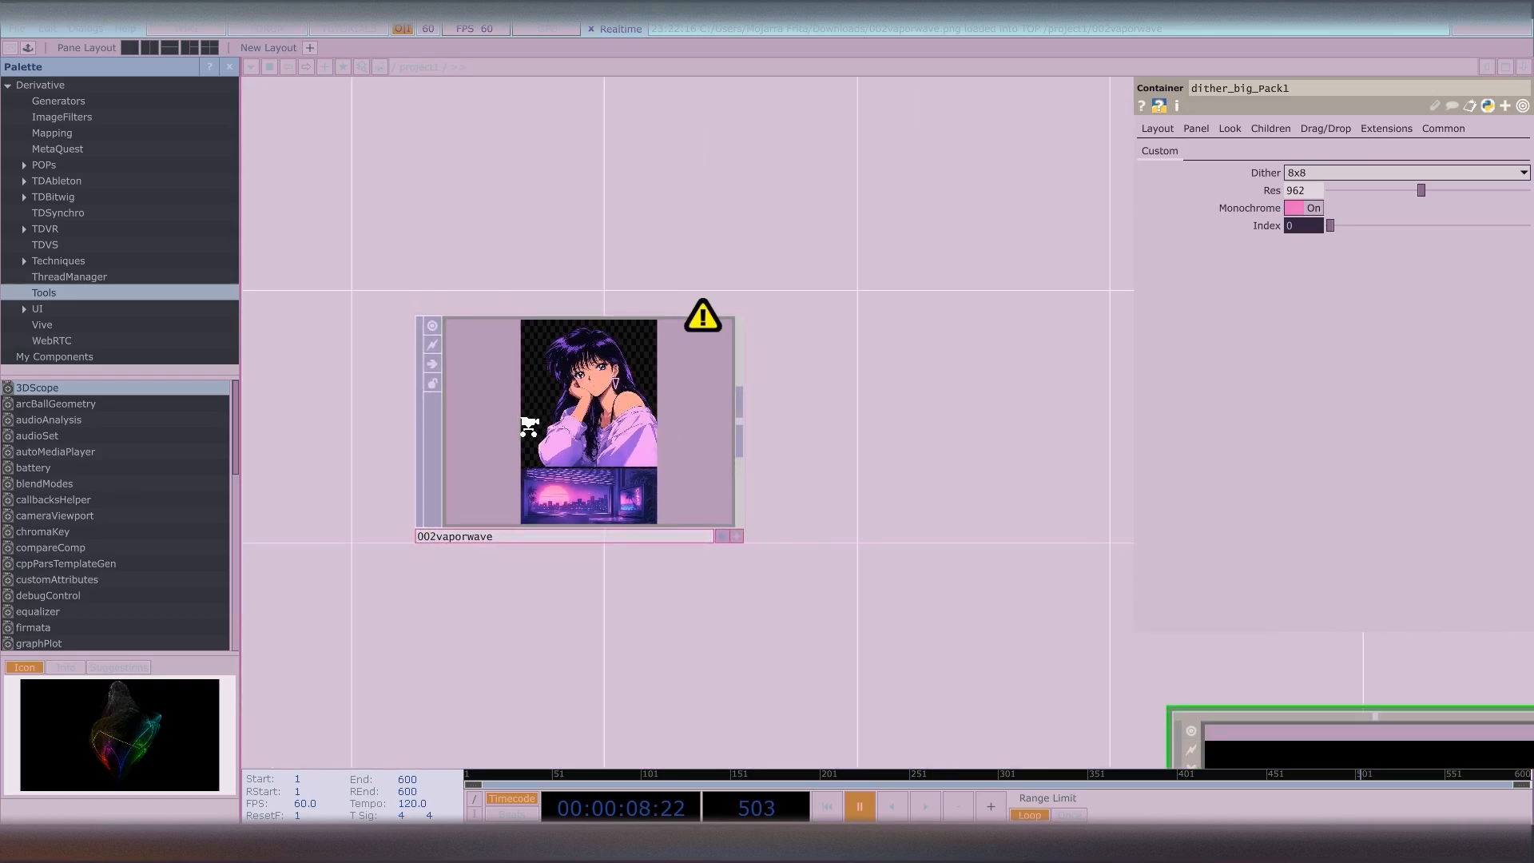
pyautogui.moveTo(687, 617); pyautogui.dragTo(575, 507)
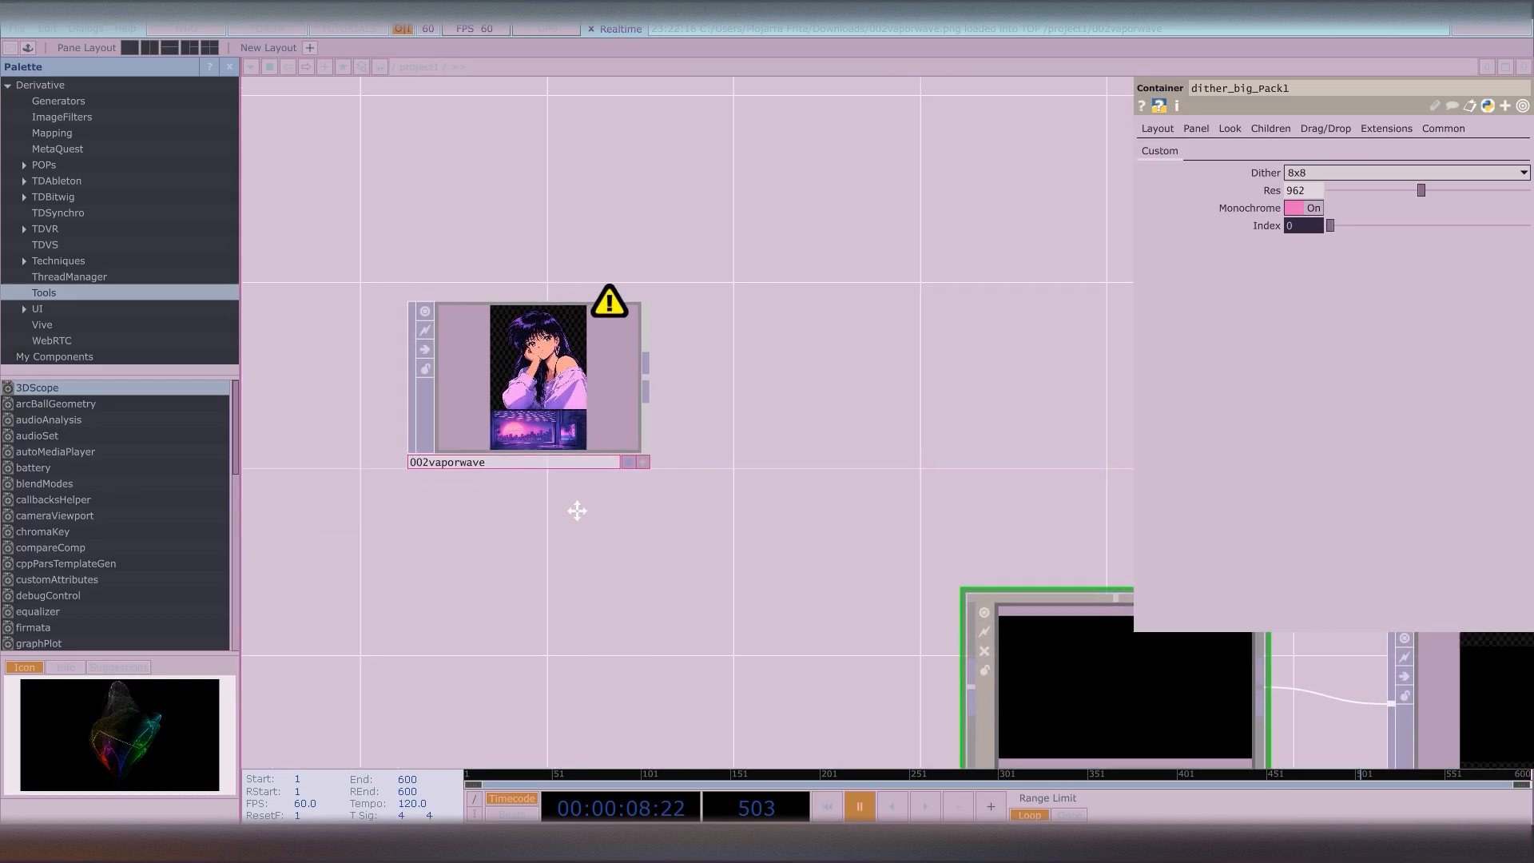
pyautogui.moveTo(672, 584); pyautogui.dragTo(415, 447)
pyautogui.scroll(2, 690, 494)
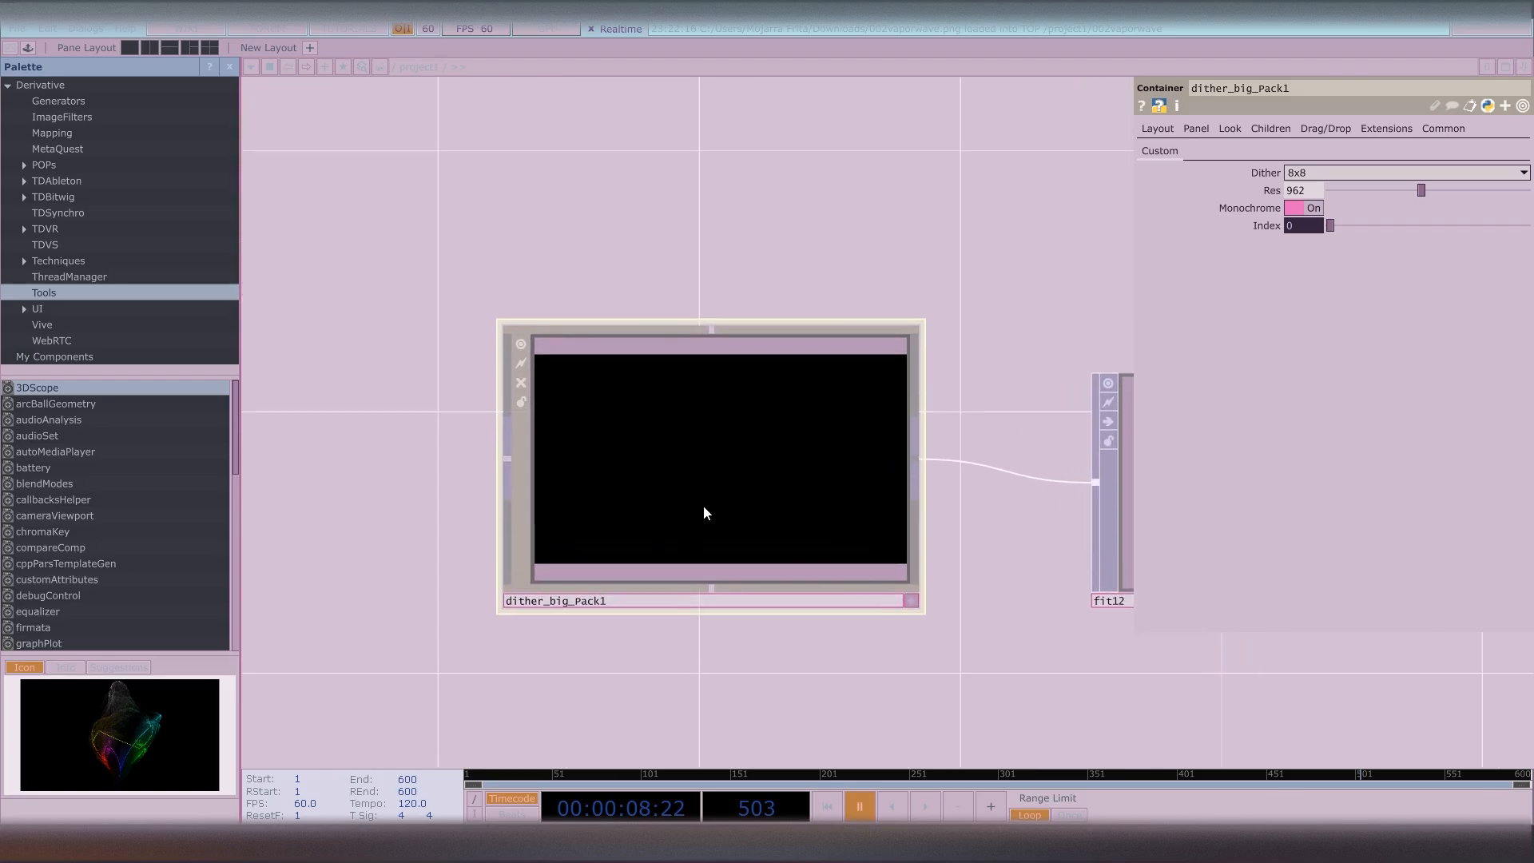
pyautogui.scroll(2, 702, 531)
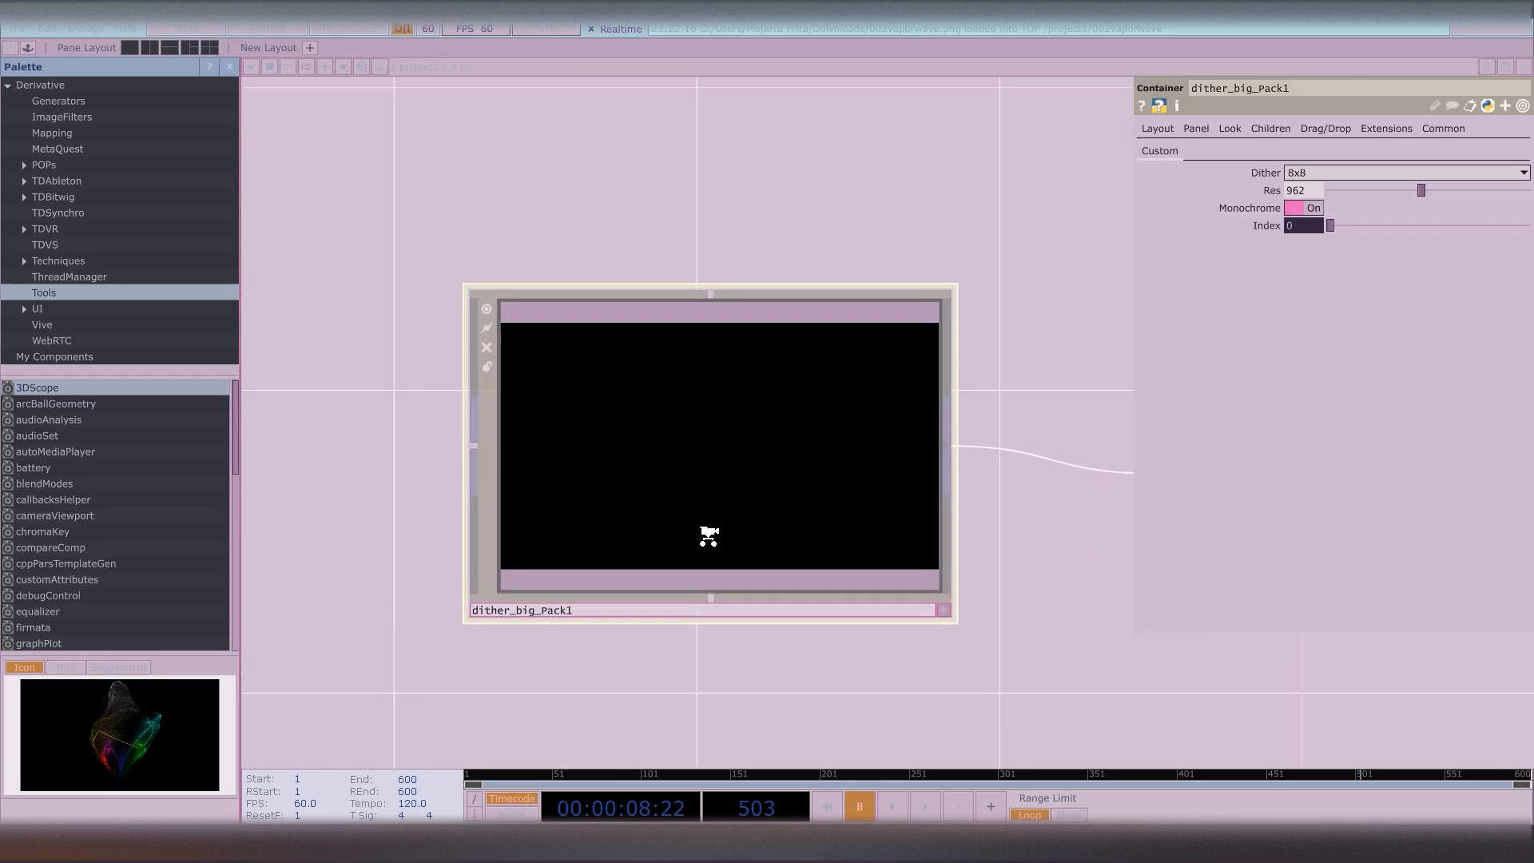
pyautogui.scroll(-3, 664, 502)
pyautogui.scroll(-3, 666, 501)
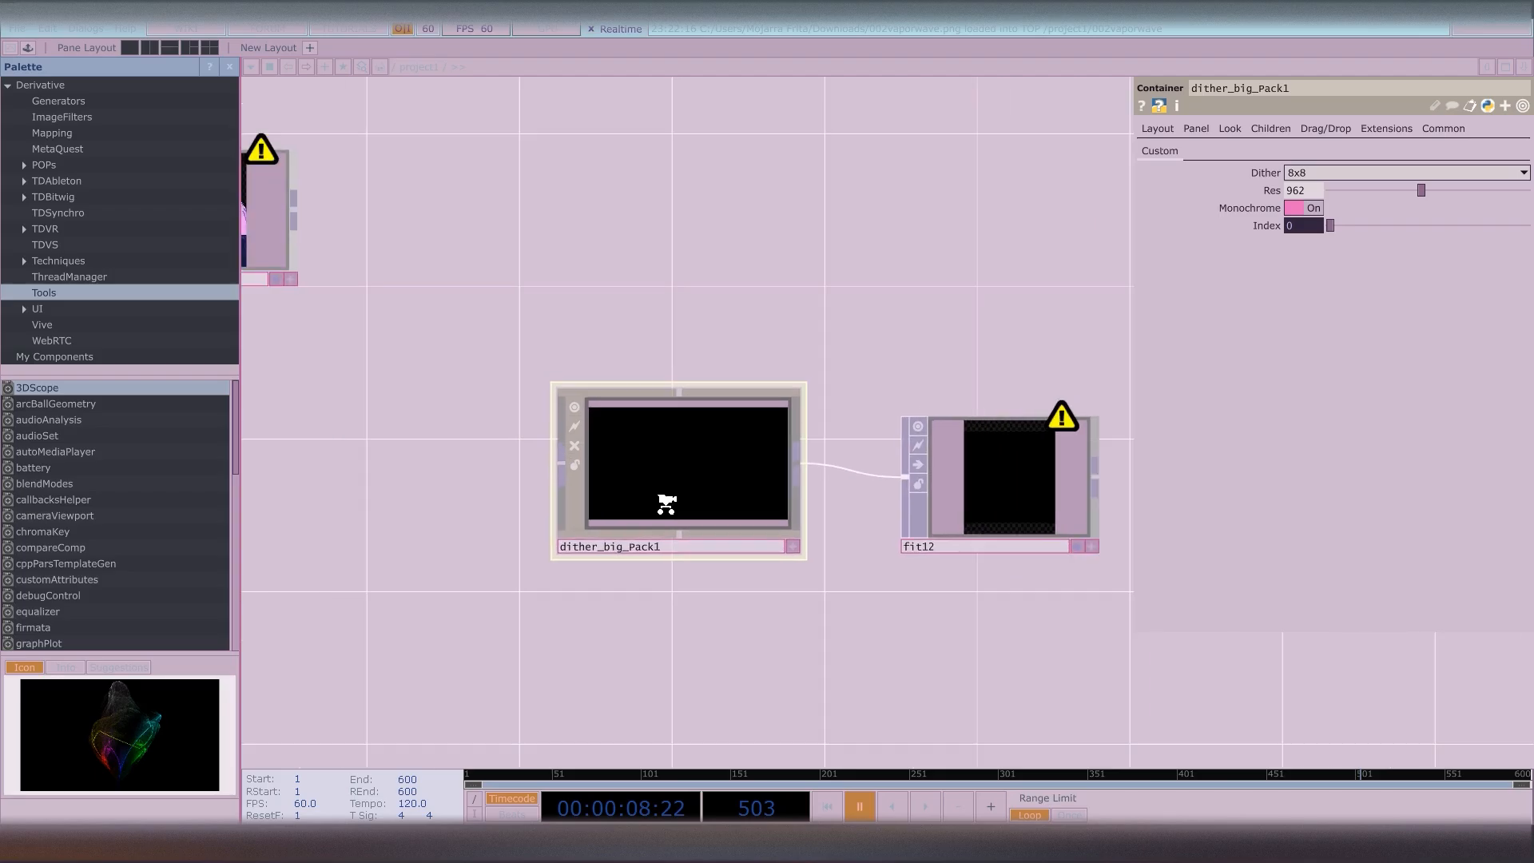
pyautogui.scroll(5, 654, 500)
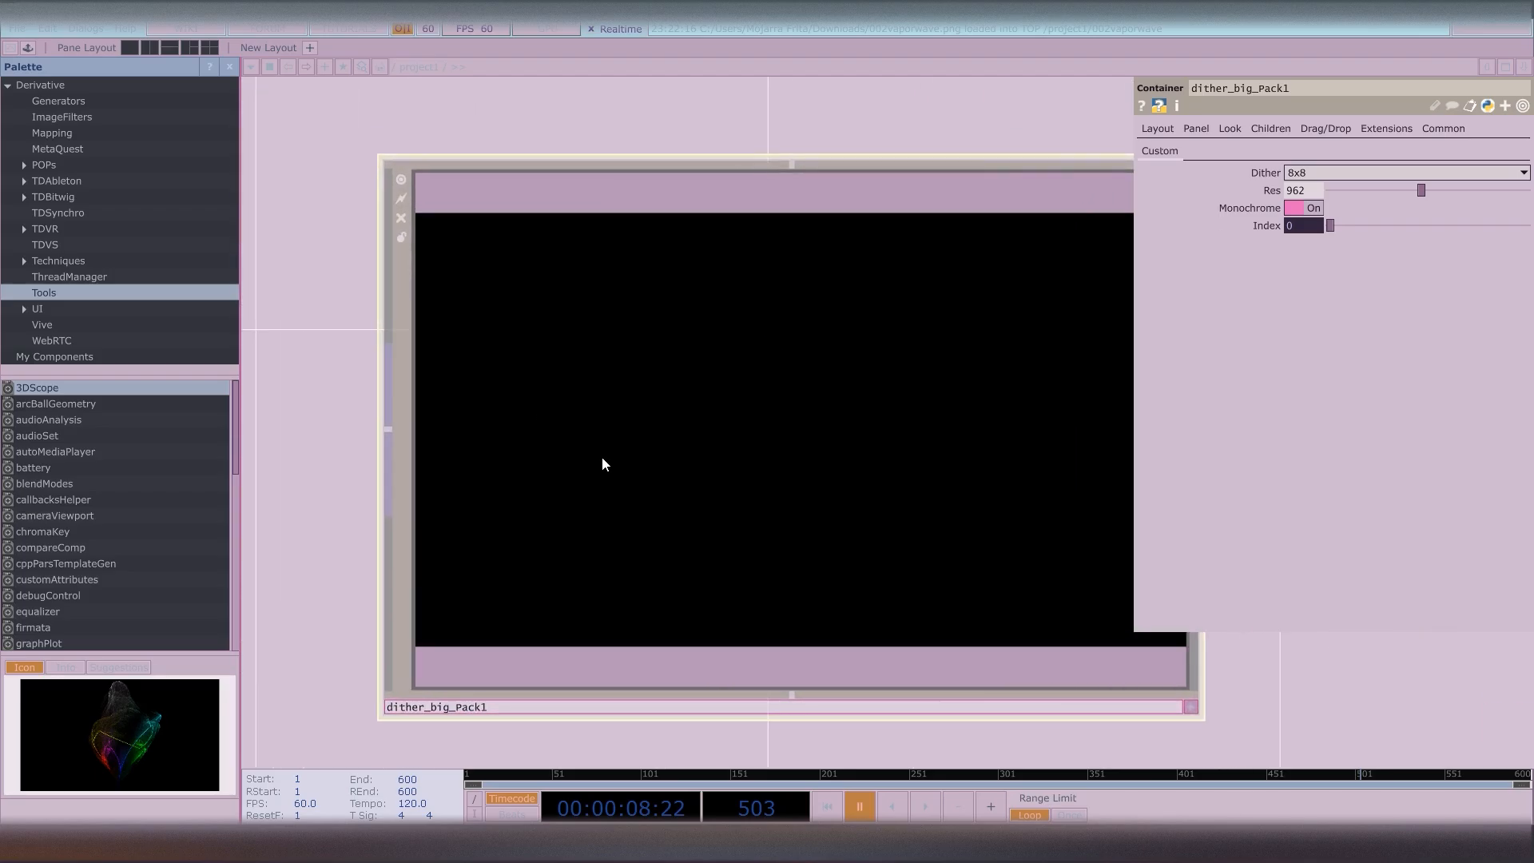
pyautogui.scroll(-2, 603, 464)
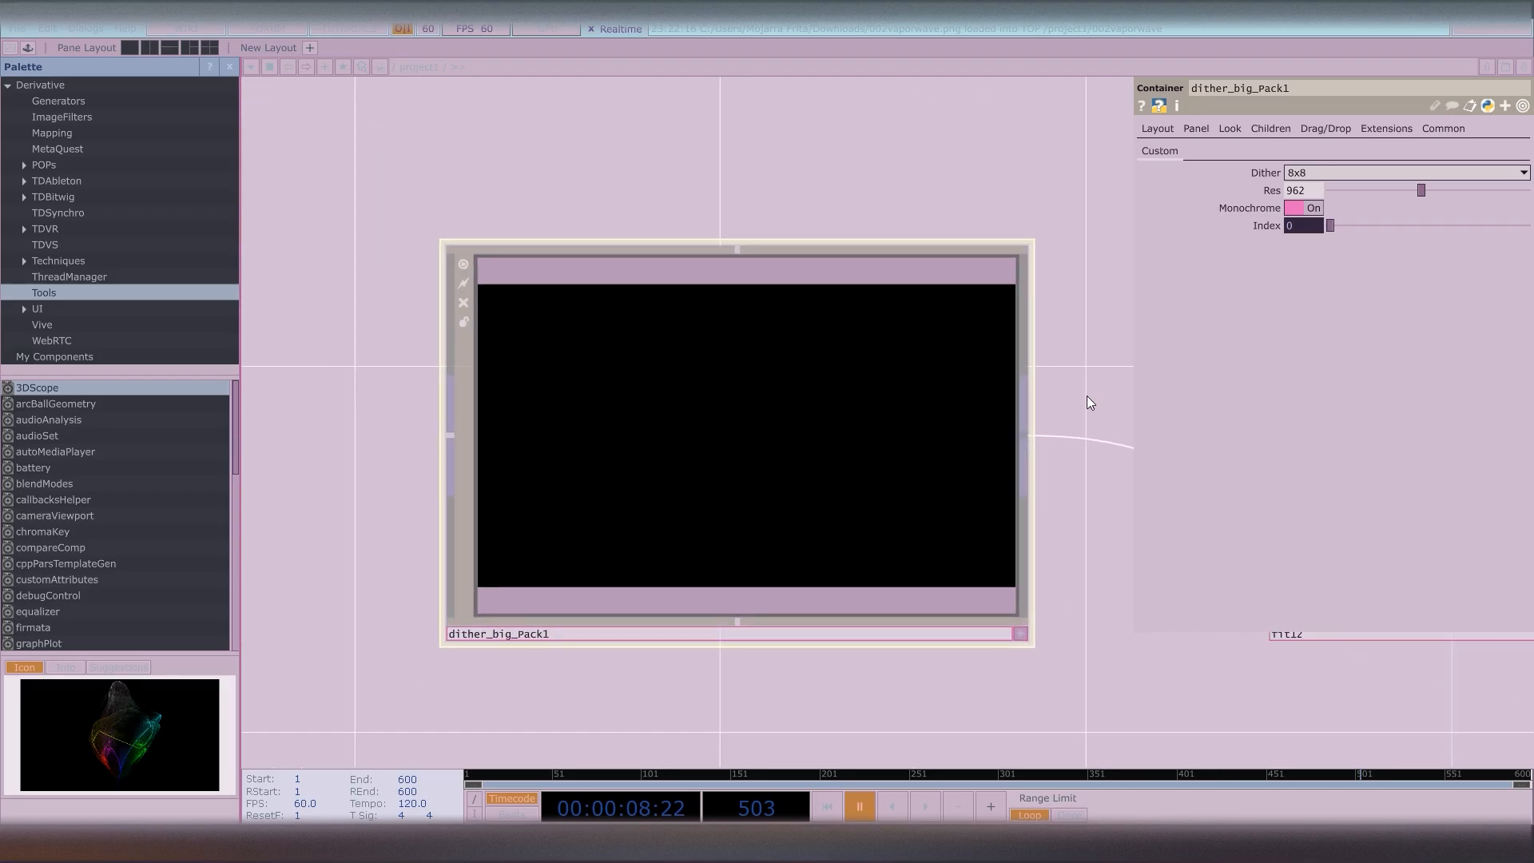
pyautogui.moveTo(1331, 225)
pyautogui.mouseDown()
pyautogui.moveTo(1360, 227)
pyautogui.moveTo(1322, 222)
pyautogui.mouseUp()
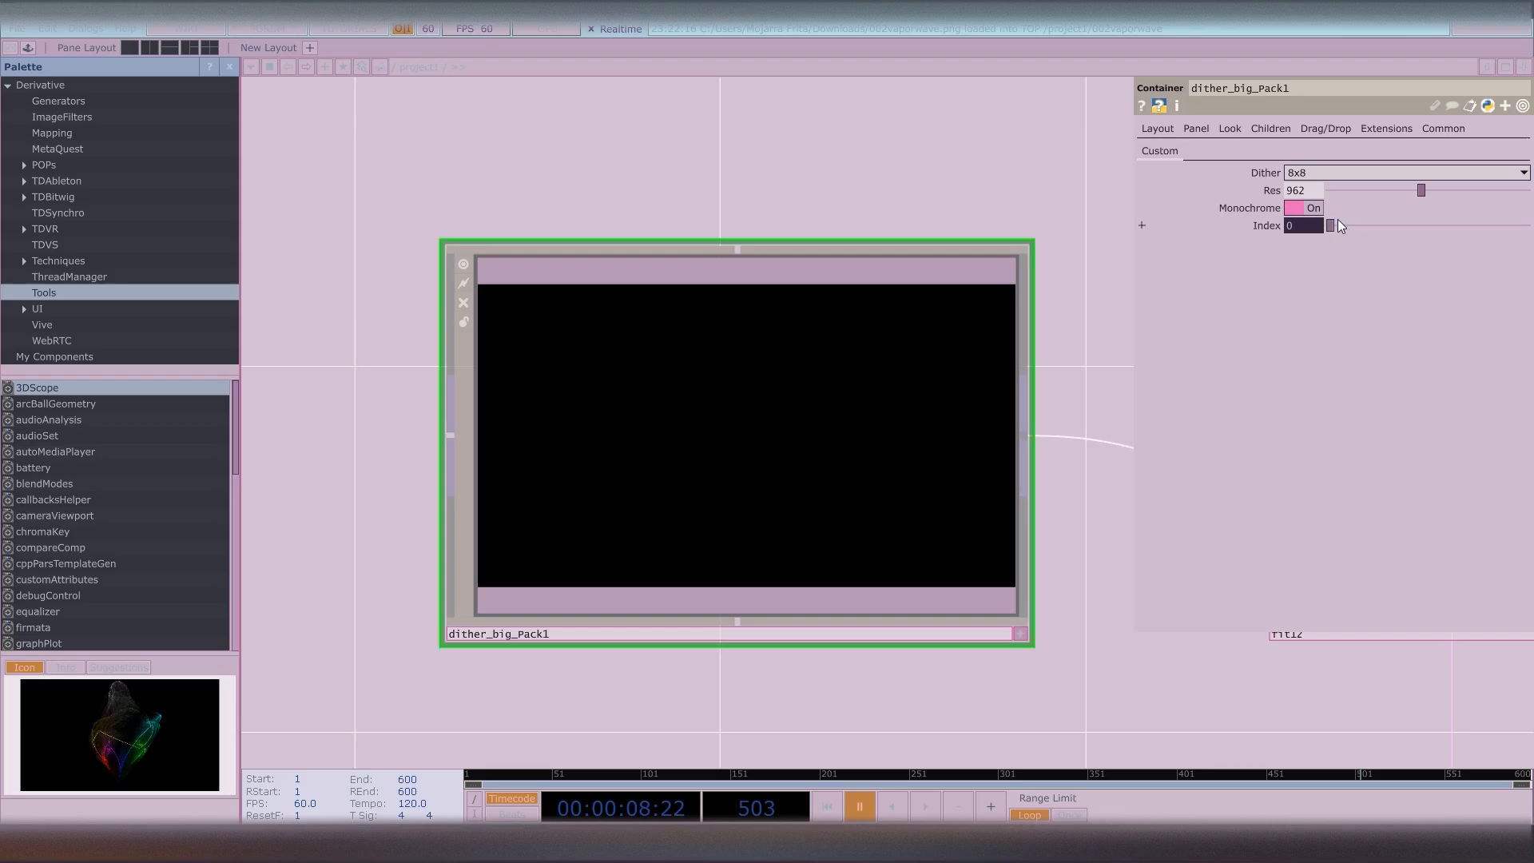
# Connect the 002vaporwave output to the dither_big_Pack1 input and turn Monochrome off for the dither
pyautogui.scroll(-3, 894, 168)
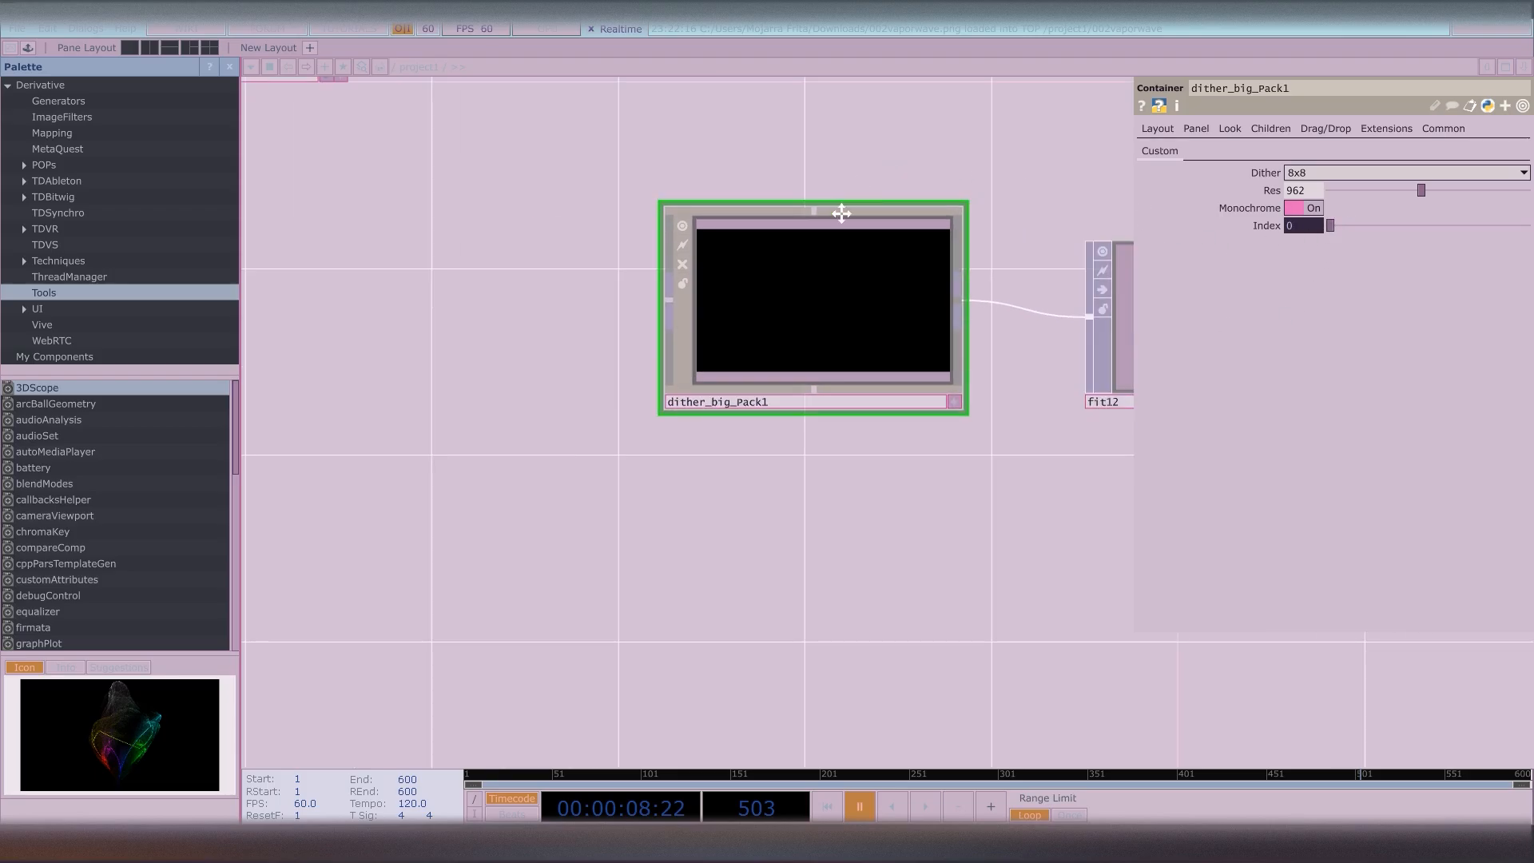
pyautogui.moveTo(841, 214); pyautogui.dragTo(687, 348)
pyautogui.scroll(-3, 688, 348)
pyautogui.moveTo(434, 396); pyautogui.dragTo(477, 414)
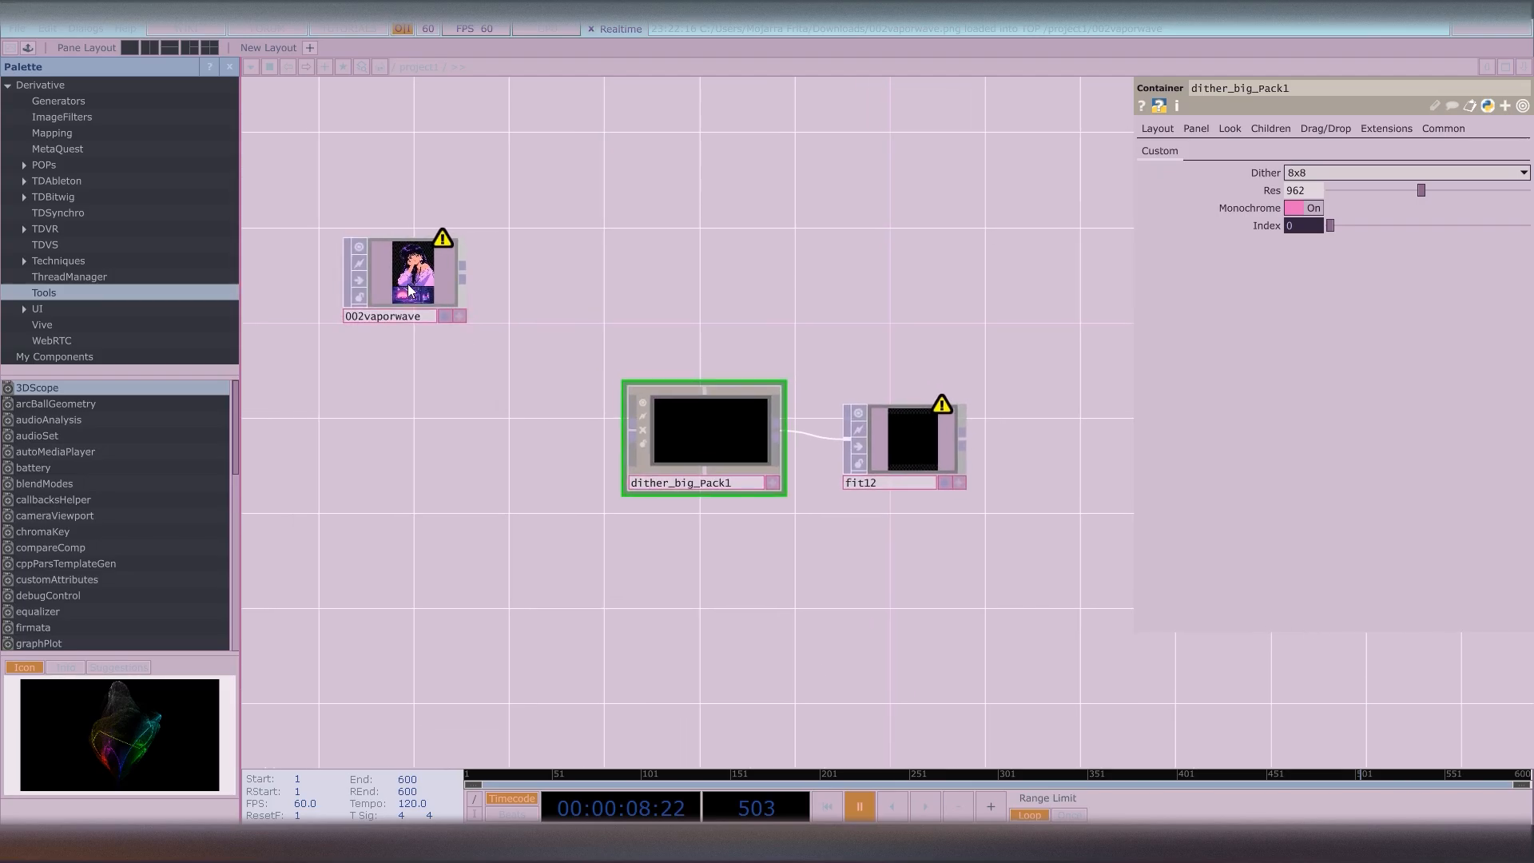
pyautogui.moveTo(409, 289); pyautogui.dragTo(632, 433)
pyautogui.moveTo(801, 594); pyautogui.dragTo(726, 585)
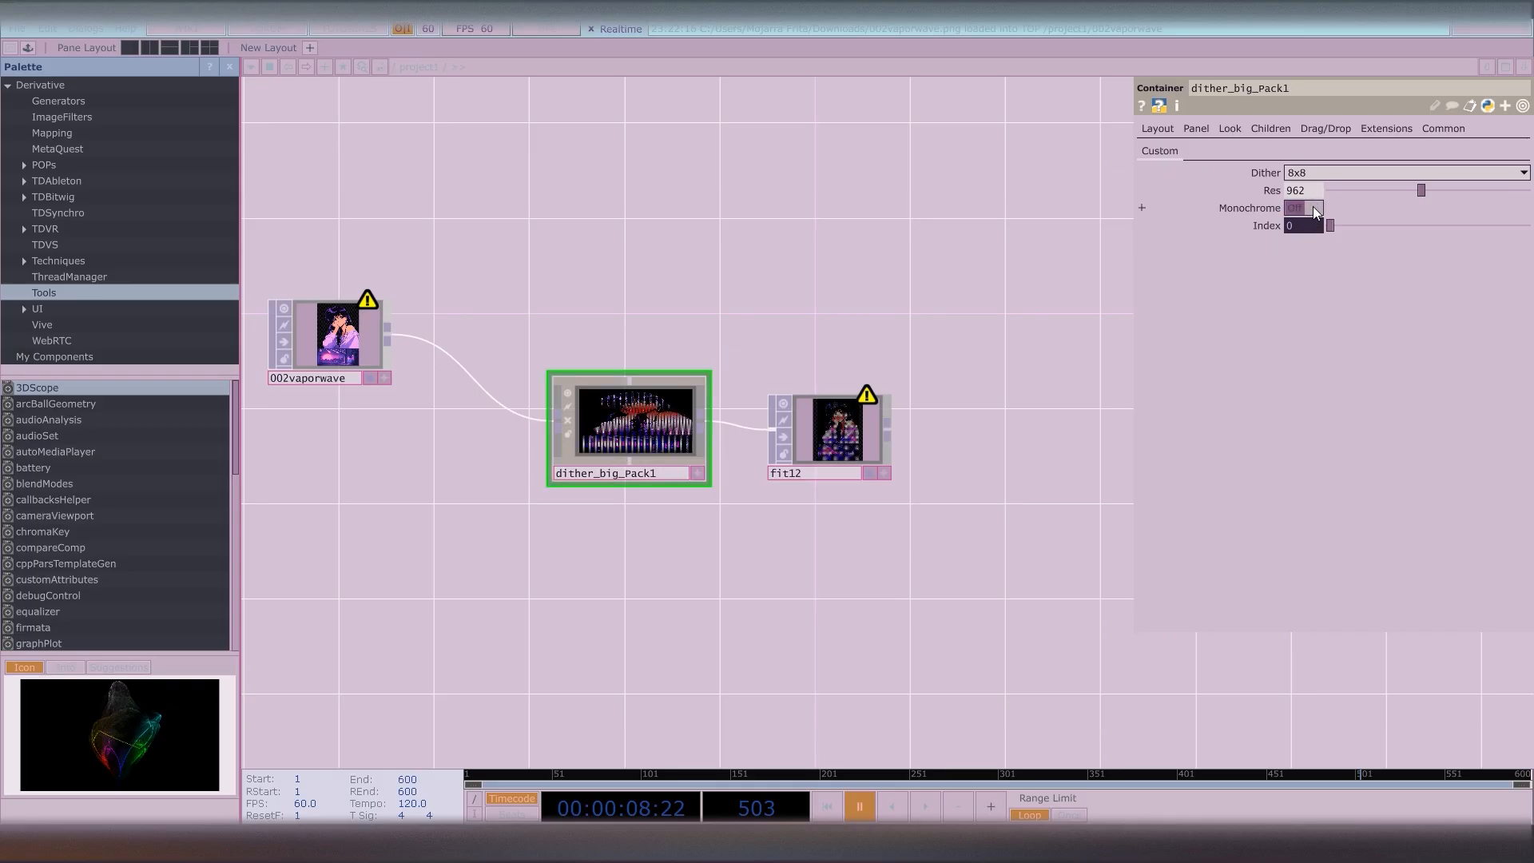
pyautogui.scroll(6, 620, 443)
pyautogui.scroll(-6, 722, 438)
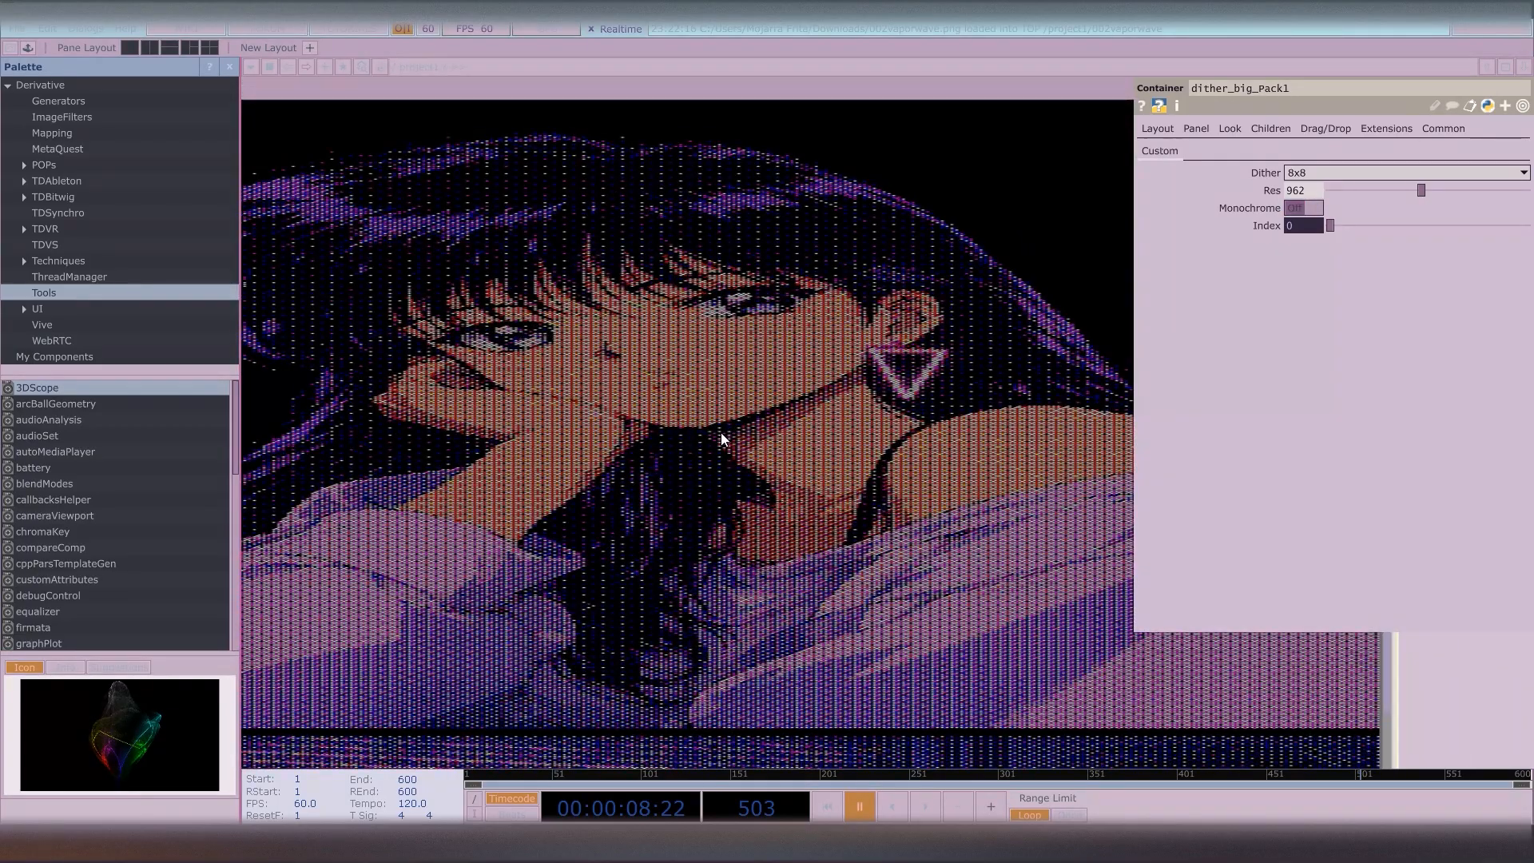
pyautogui.scroll(6, 714, 436)
pyautogui.scroll(2, 698, 437)
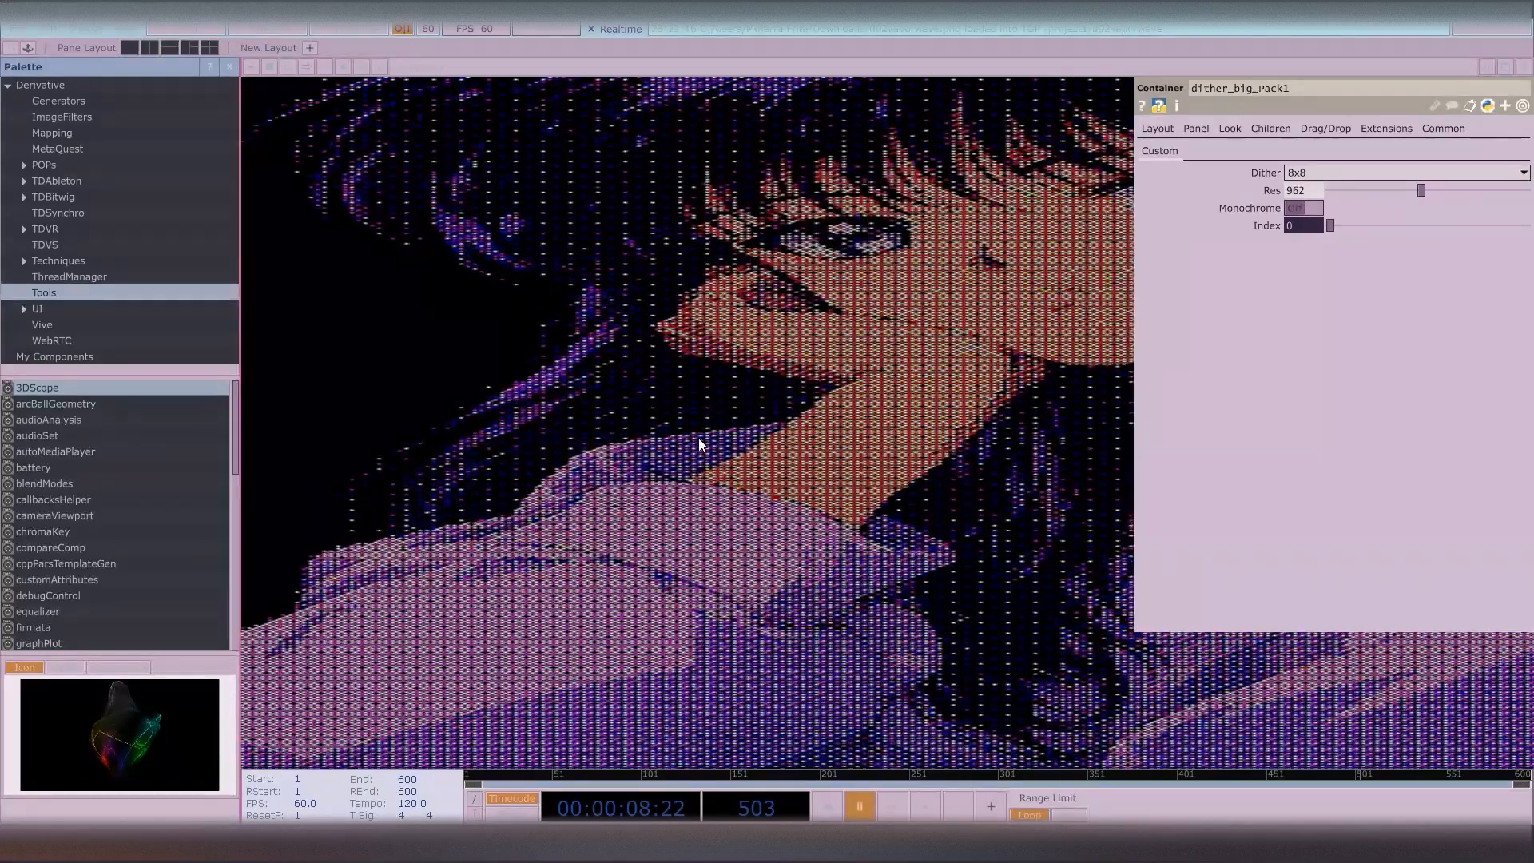
pyautogui.scroll(-2, 719, 431)
pyautogui.scroll(-5, 914, 343)
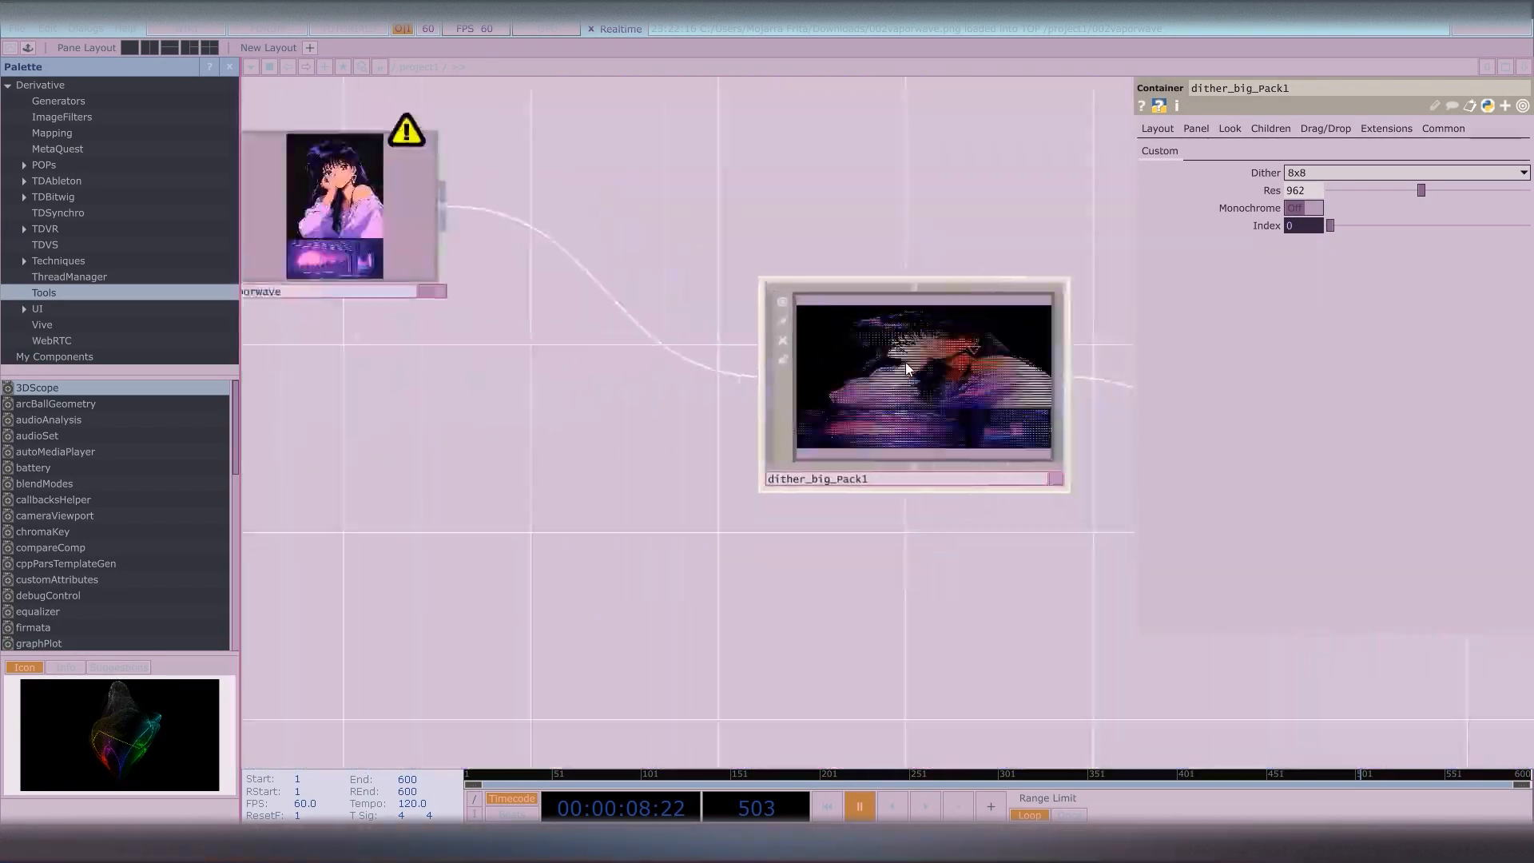
# Add an Out TOP connected after fit12, place it well apart from fit12, and display its image as the network backdrop
pyautogui.moveTo(943, 515); pyautogui.dragTo(563, 489)
pyautogui.click(682, 406)
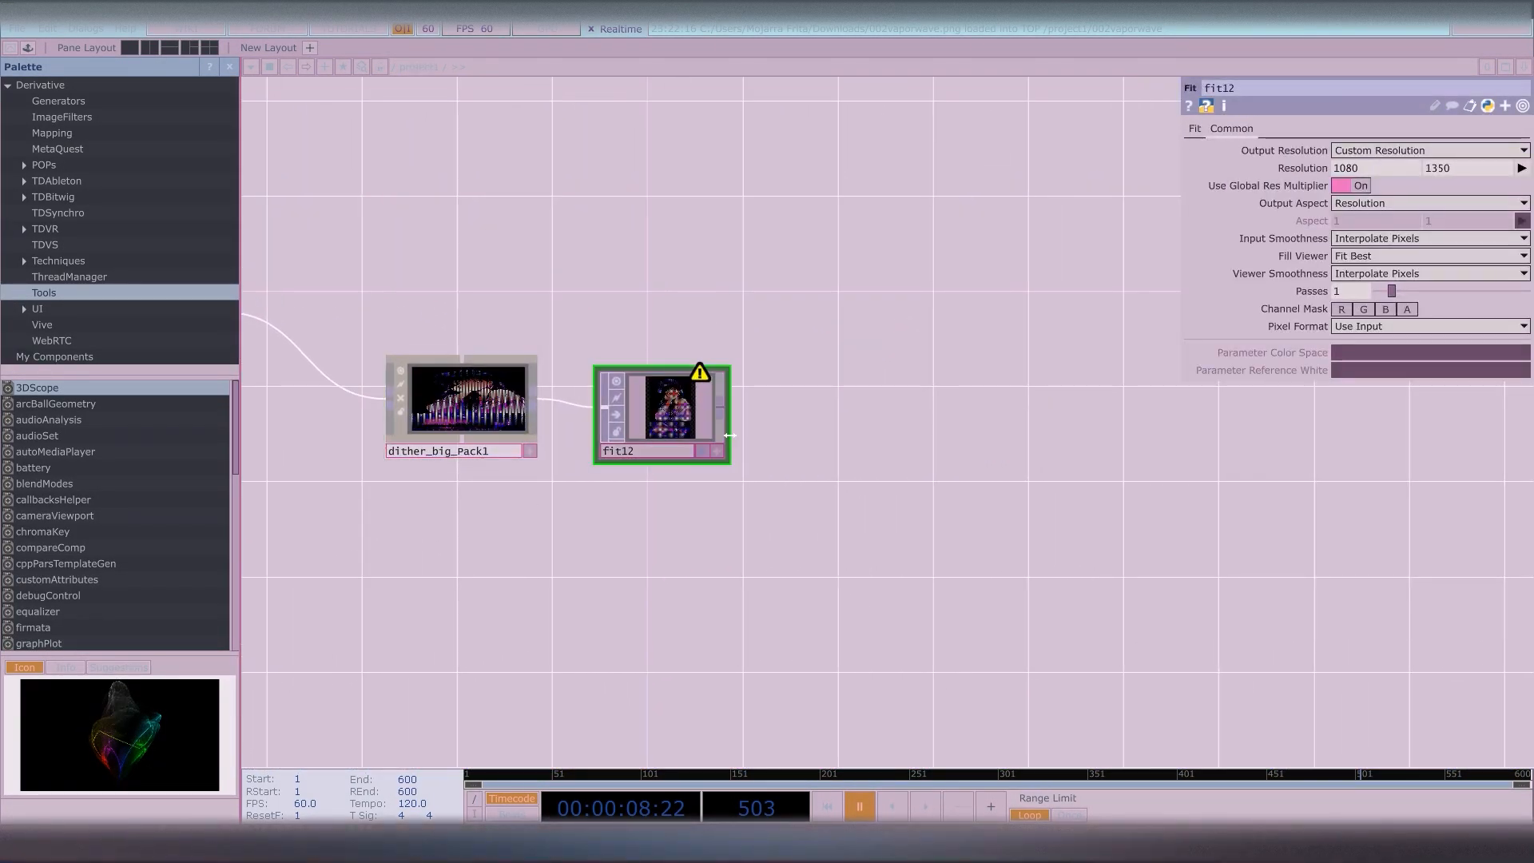
pyautogui.rightClick(719, 414)
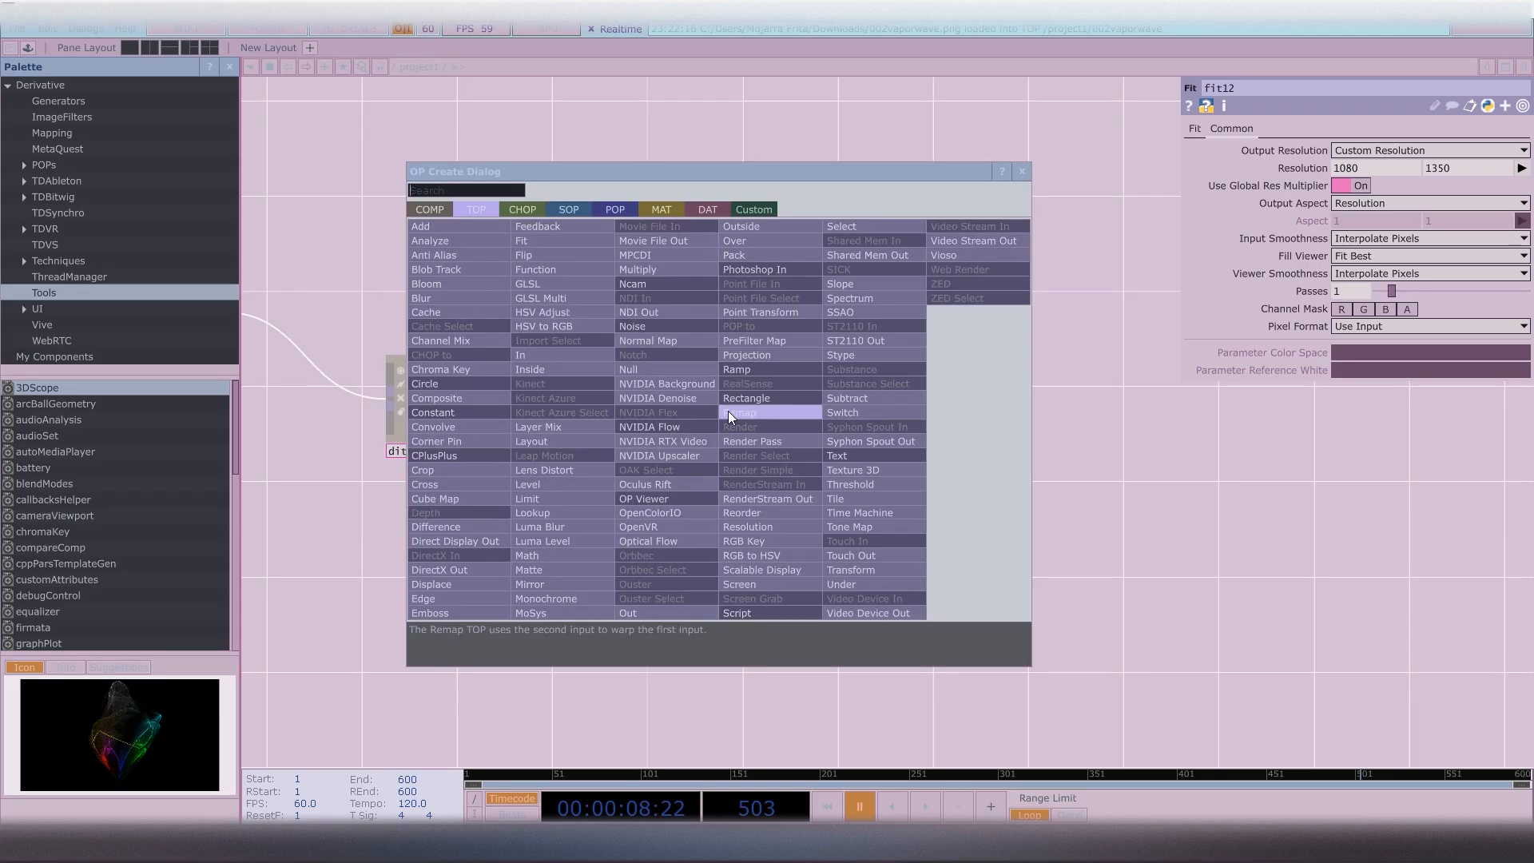
pyautogui.write('out')
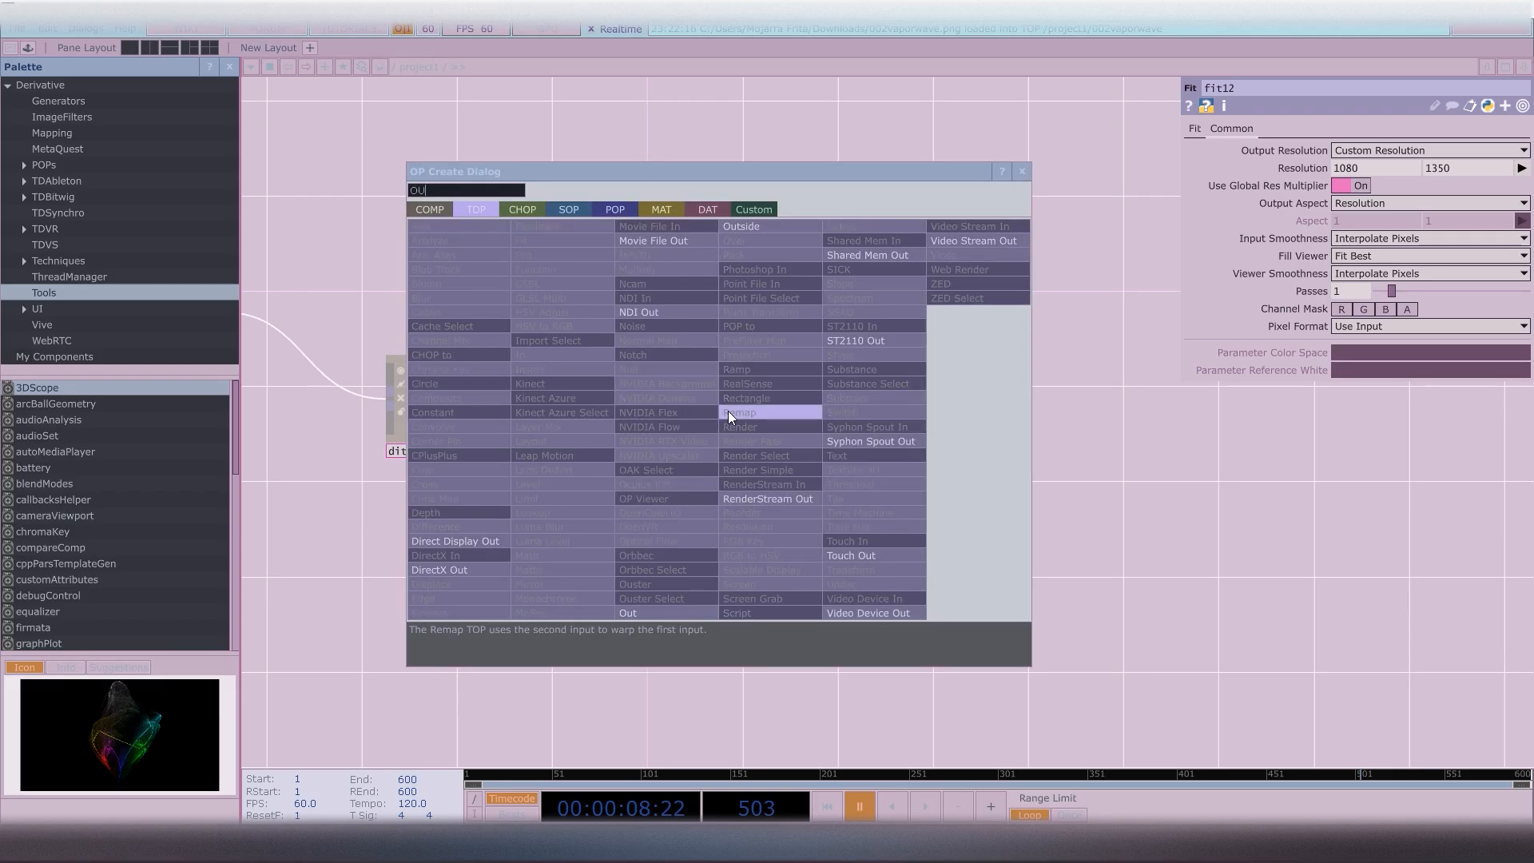
pyautogui.press('Return')
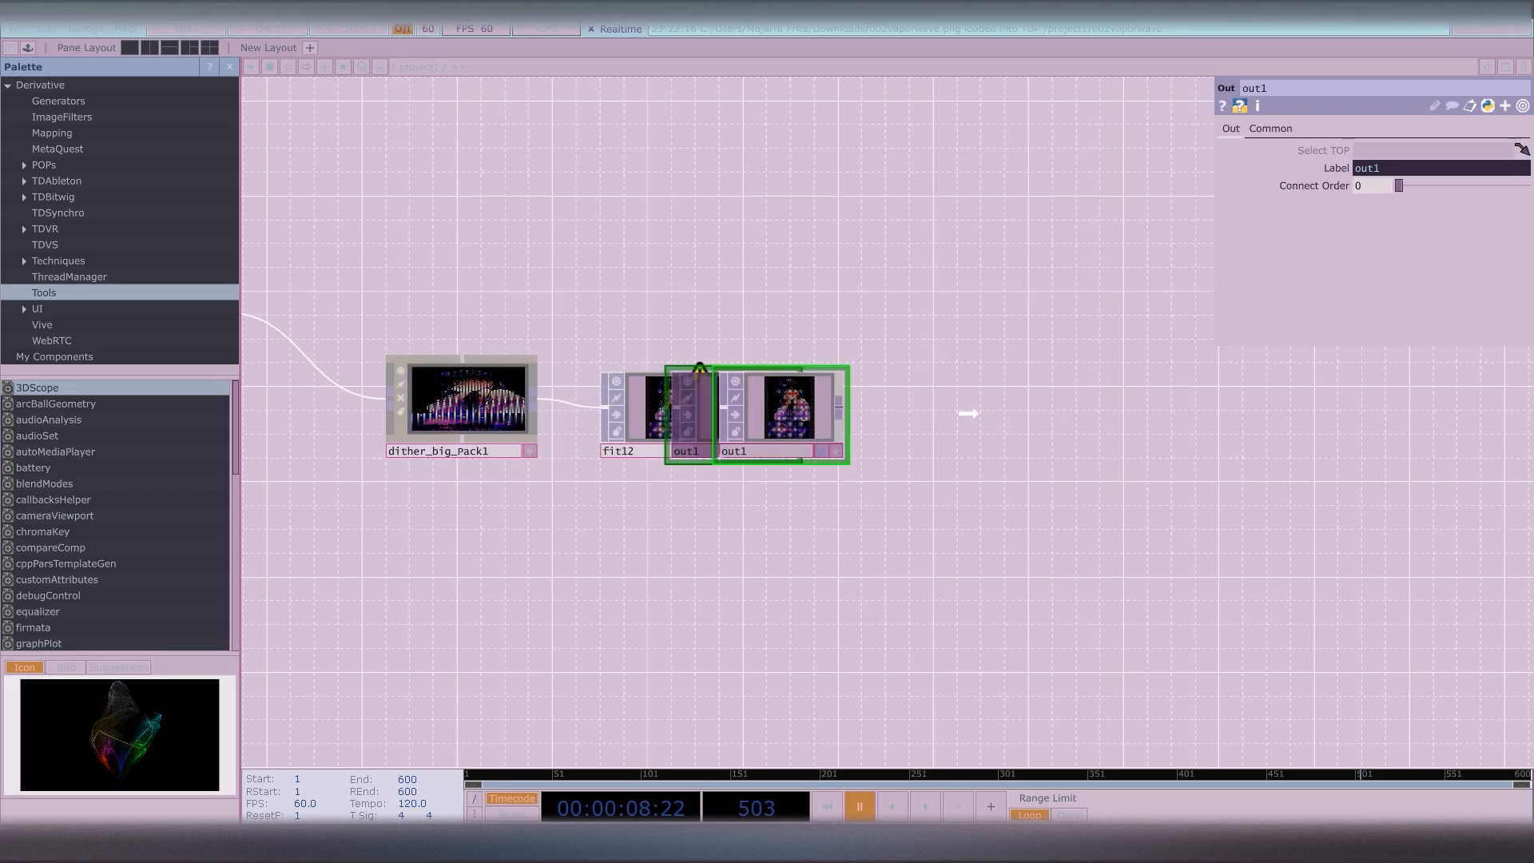
pyautogui.click(1165, 382)
pyautogui.moveTo(1165, 382); pyautogui.dragTo(1213, 405)
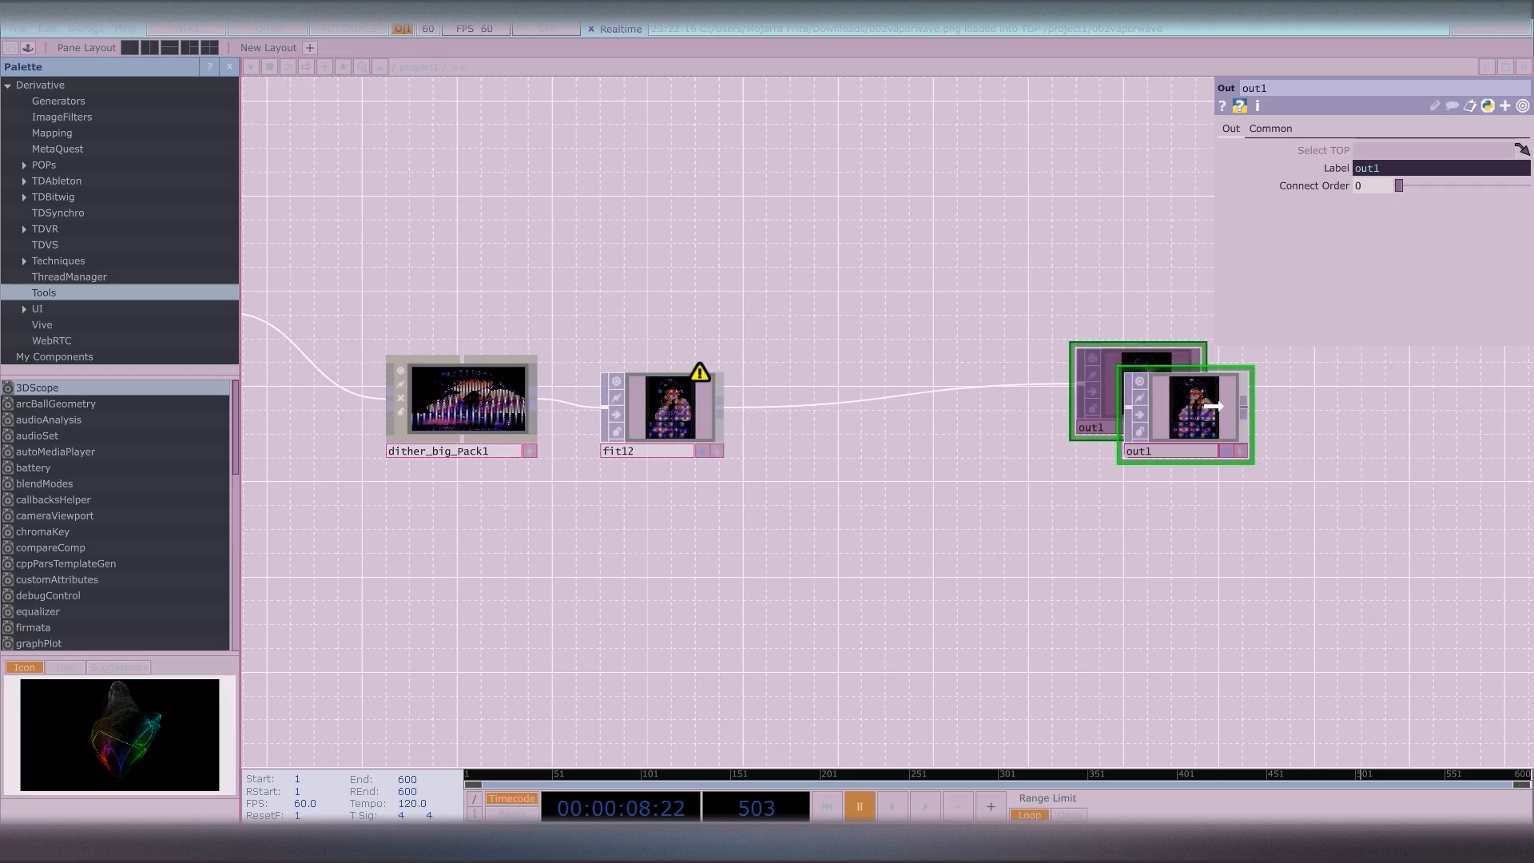
pyautogui.click(1226, 452)
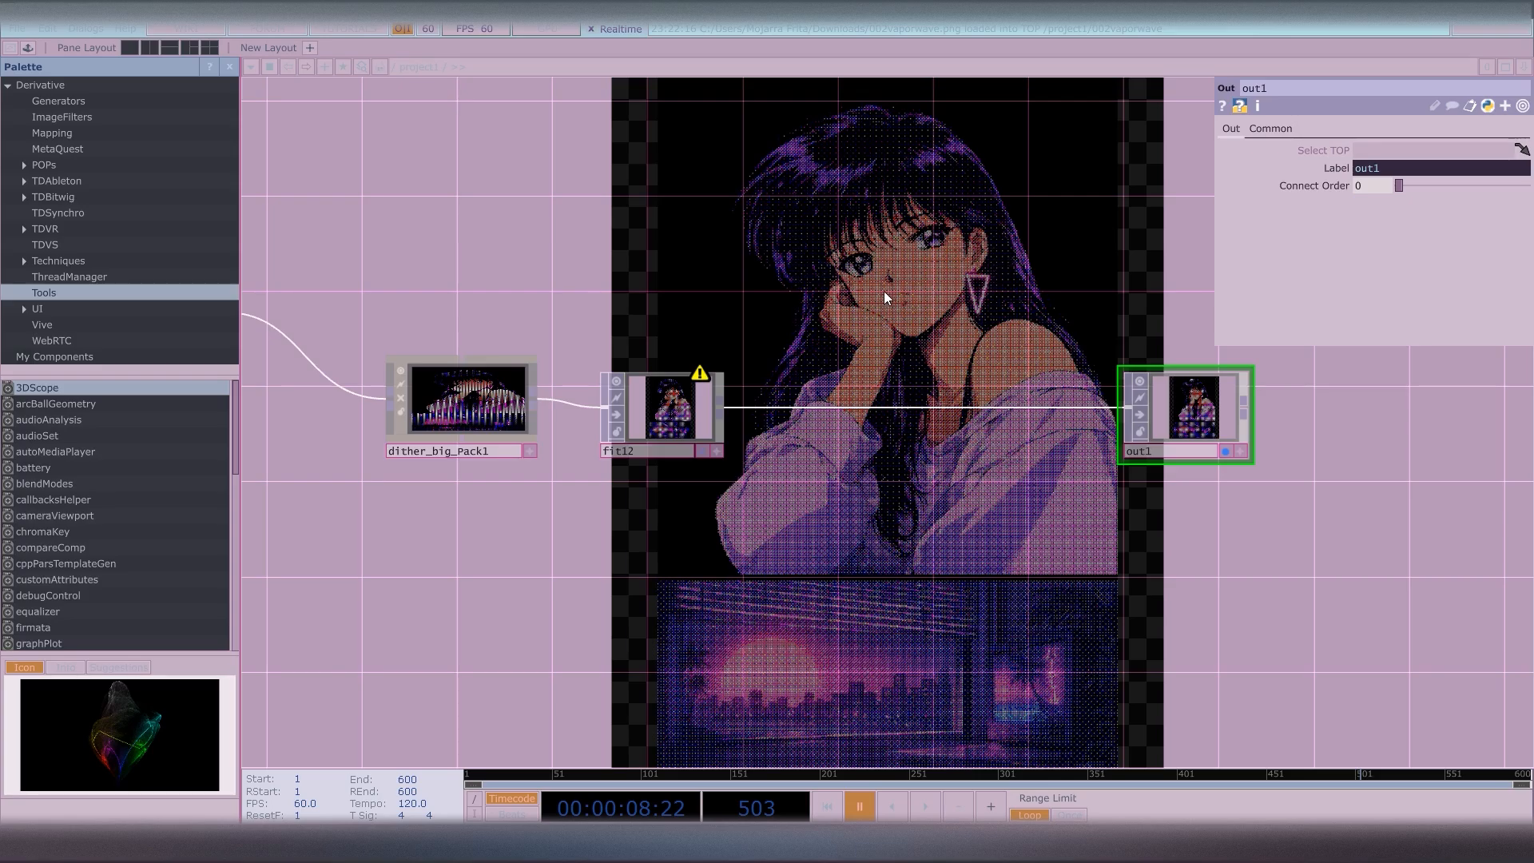
# Split the network pane into two side by side and make the second pane a TOP Viewer
pyautogui.moveTo(883, 298); pyautogui.dragTo(788, 320)
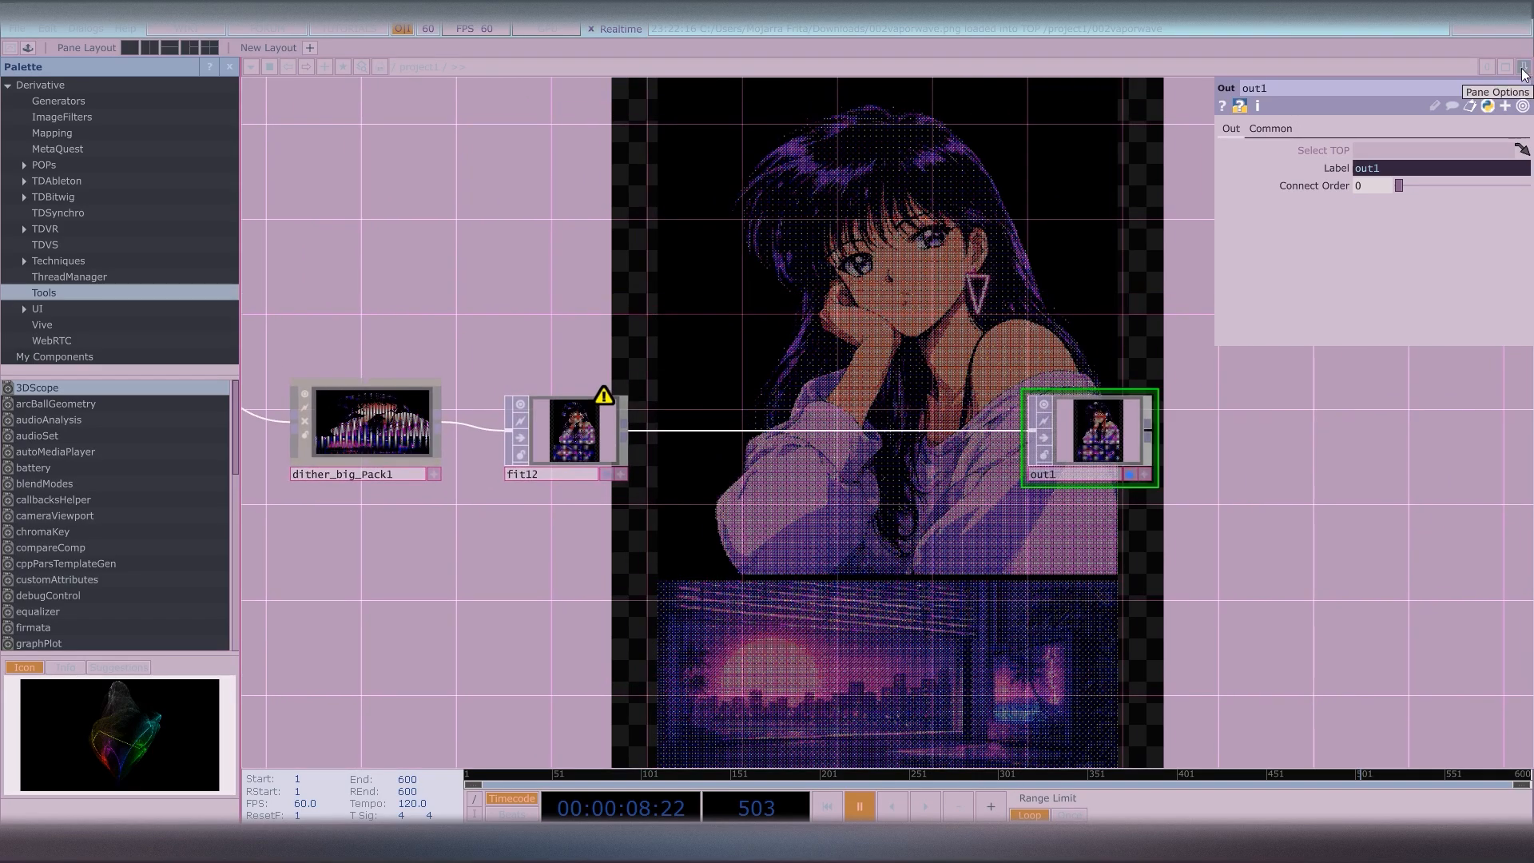
pyautogui.click(1523, 69)
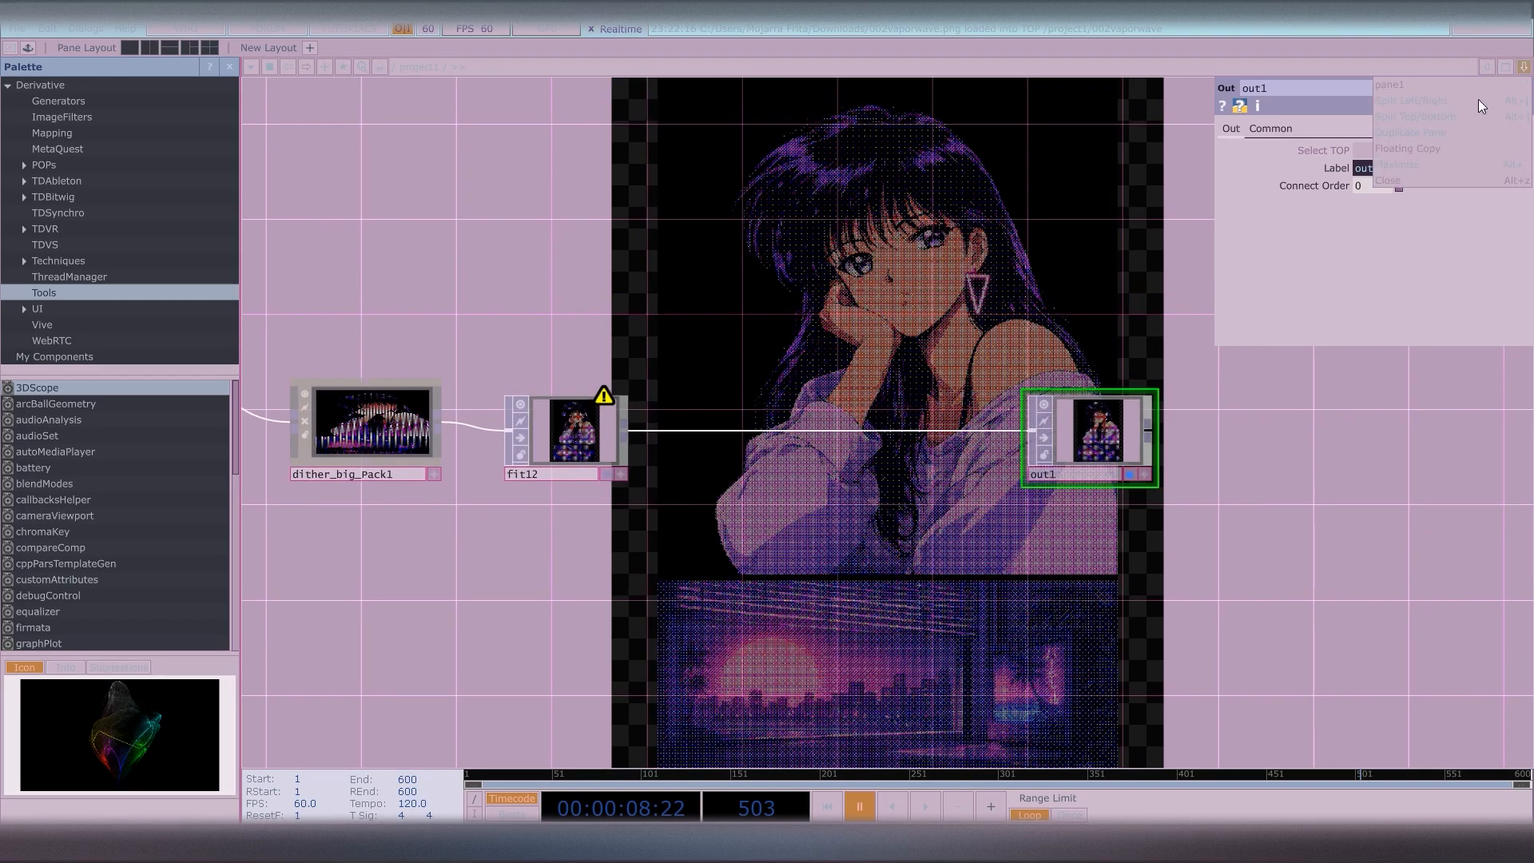
pyautogui.click(1416, 99)
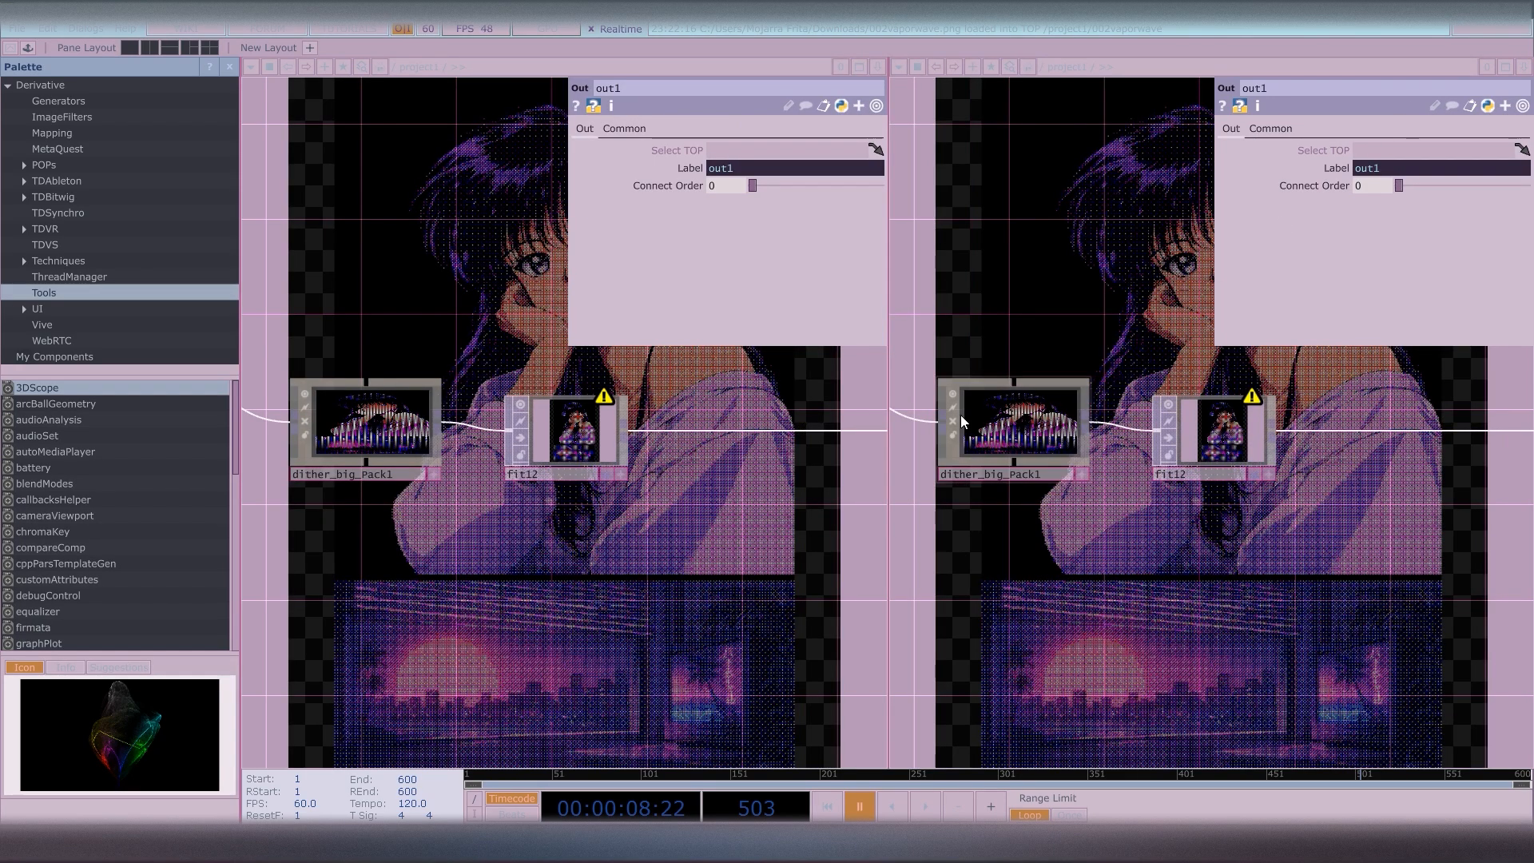
pyautogui.click(898, 66)
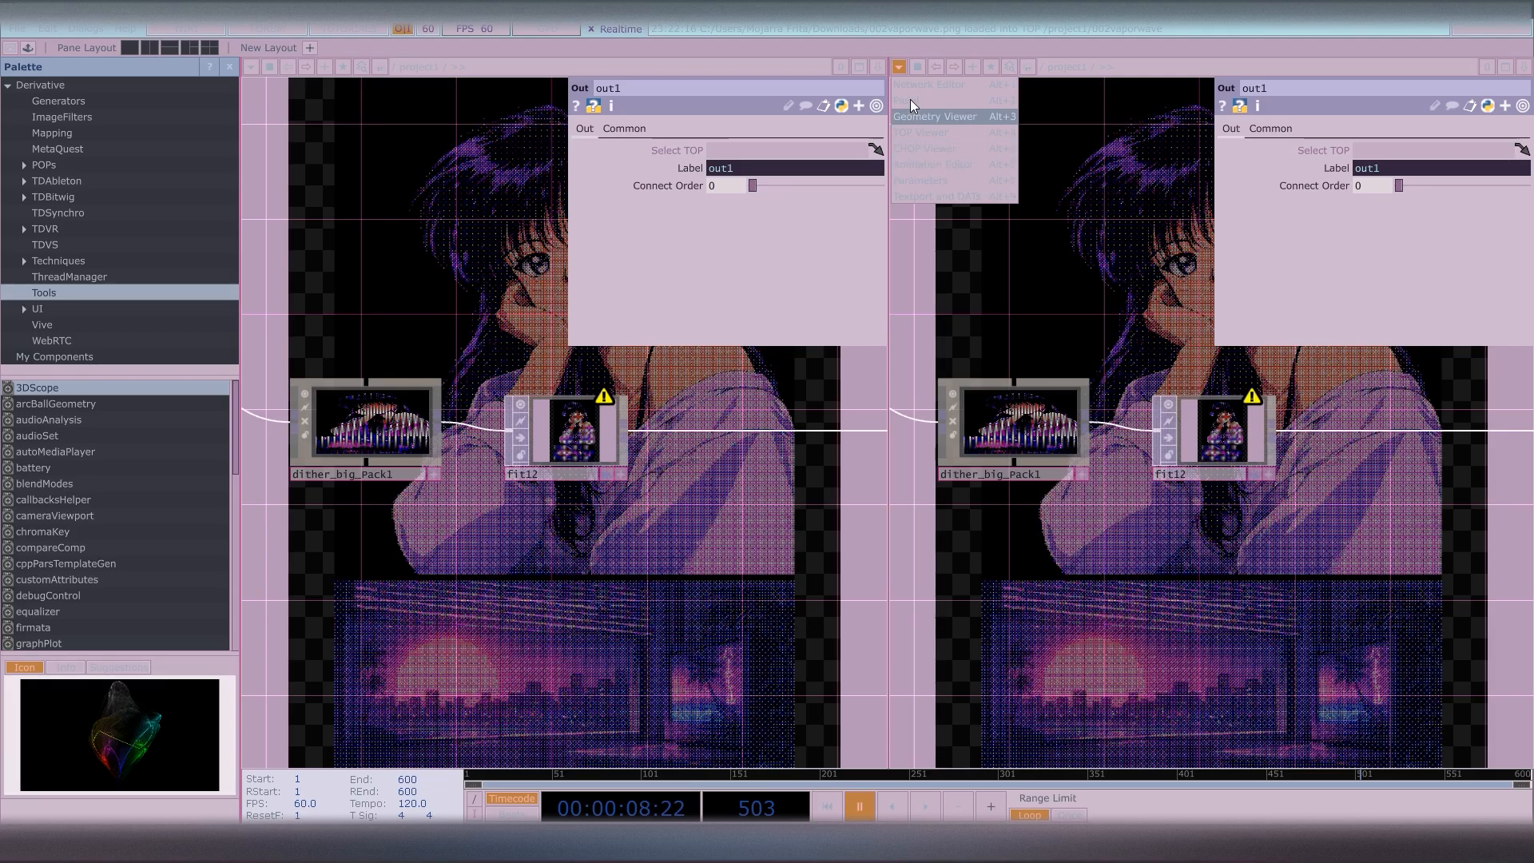
pyautogui.click(910, 132)
# Turn off the display of Backdrop TOPs in the network editor
pyautogui.moveTo(634, 551); pyautogui.dragTo(676, 549)
pyautogui.rightClick(497, 537)
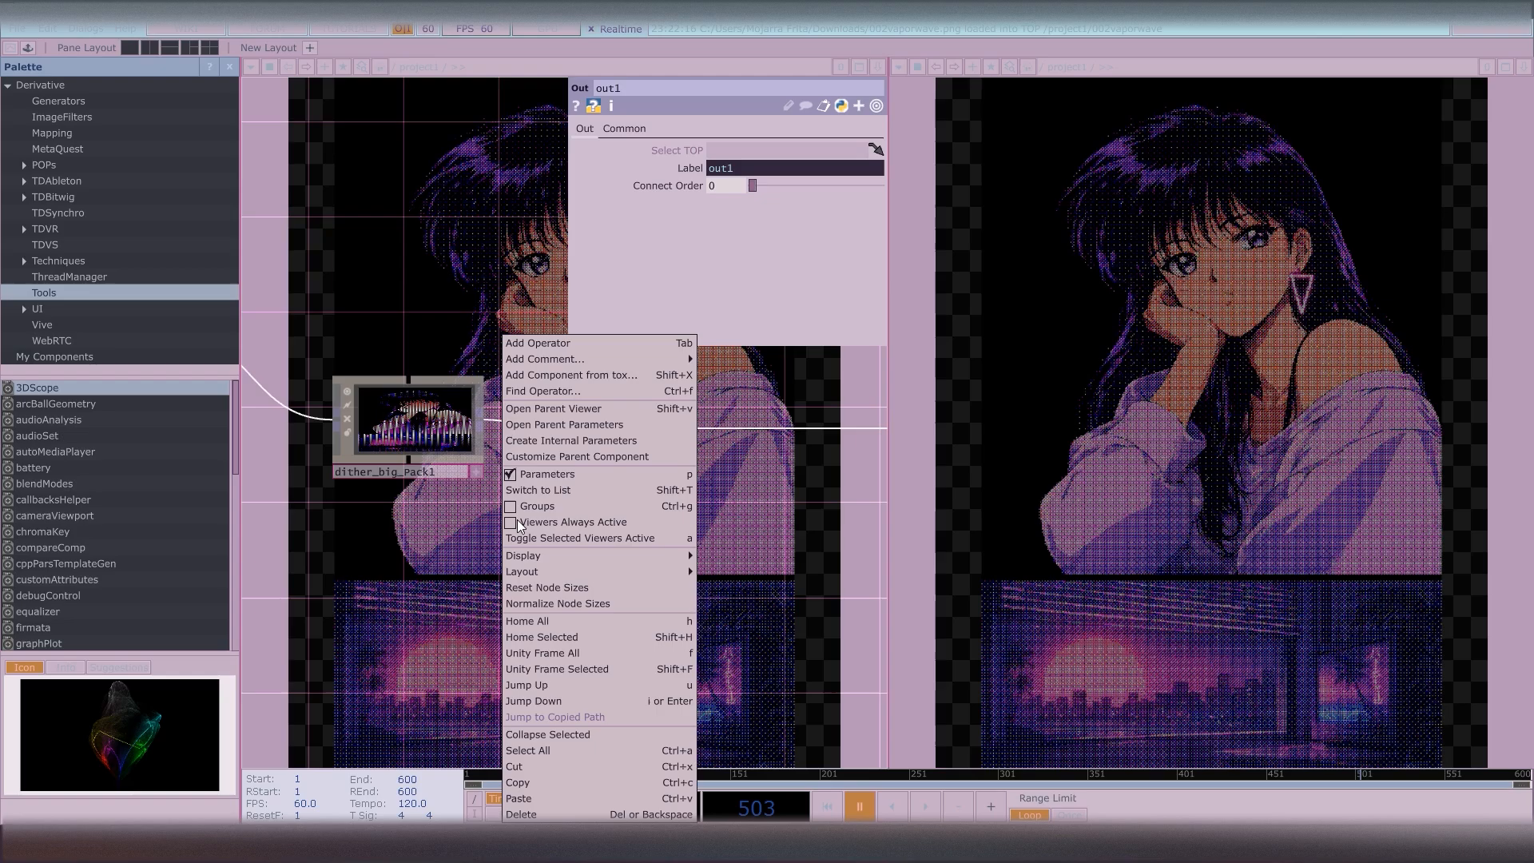
pyautogui.moveTo(586, 556)
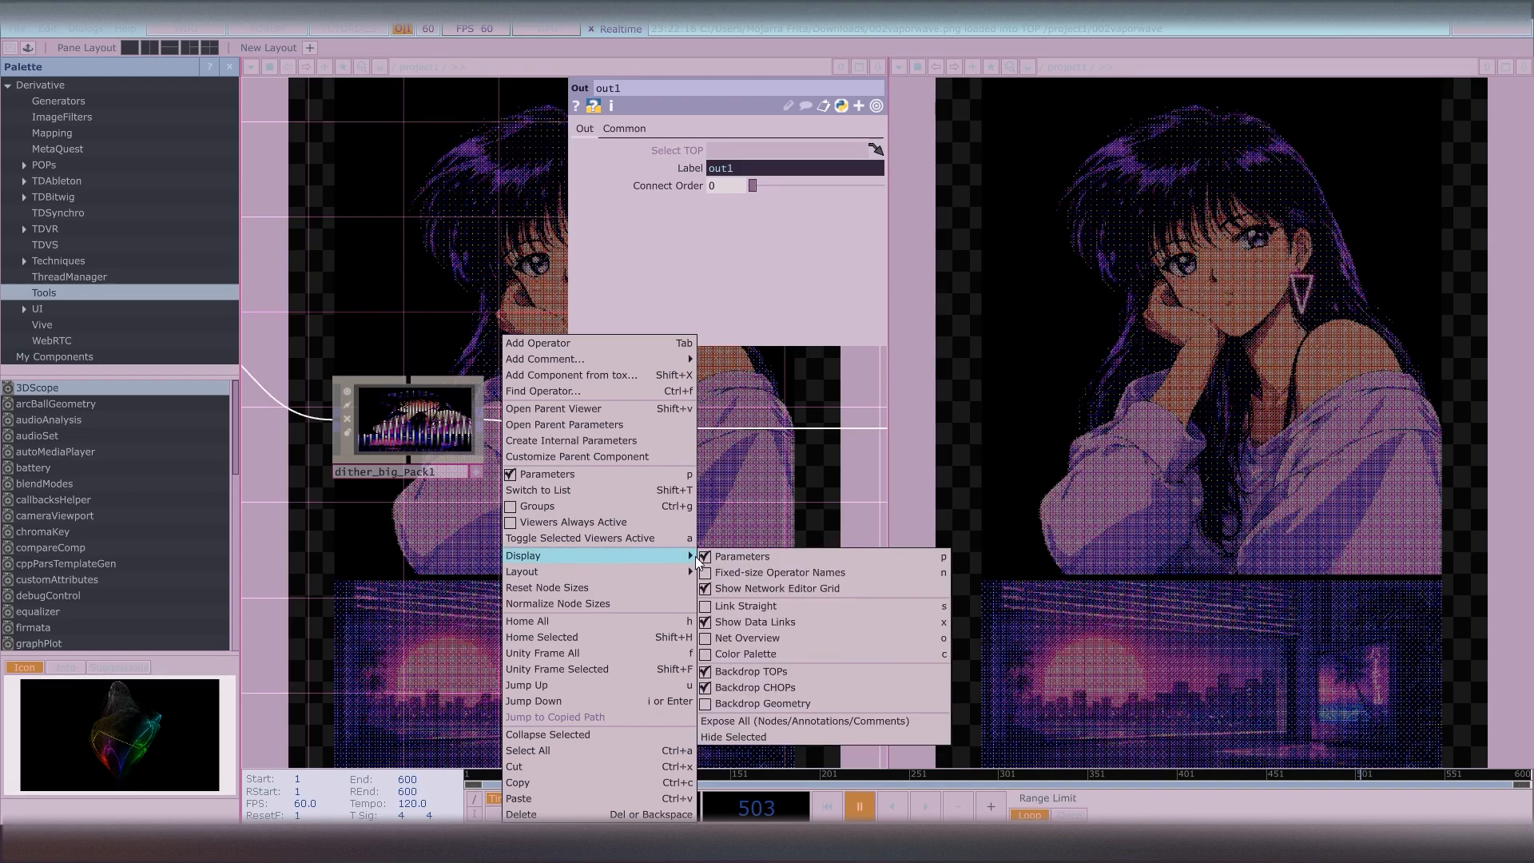
pyautogui.click(706, 673)
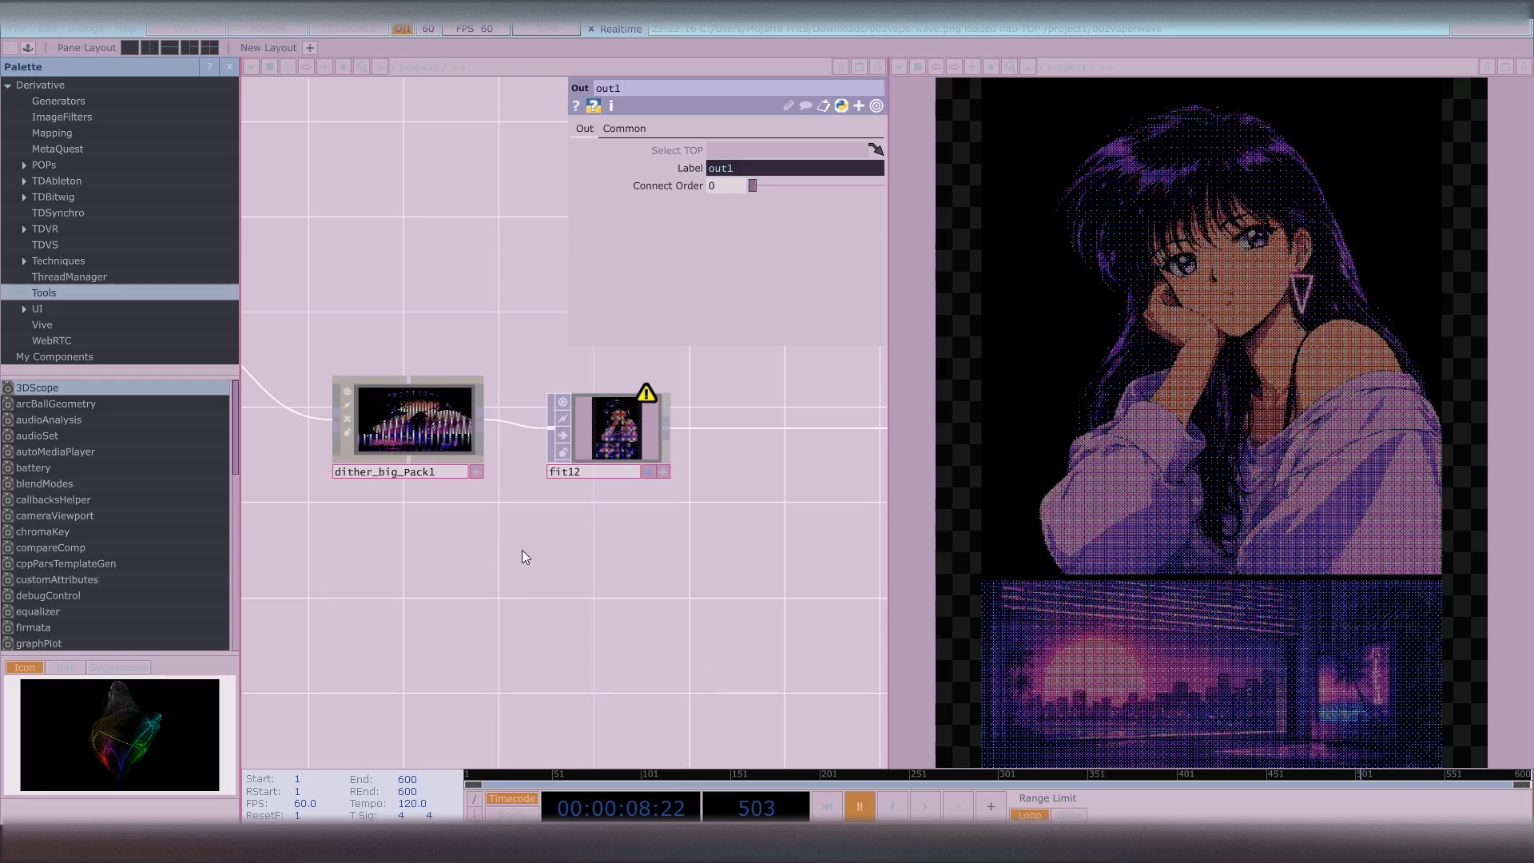
# Insert a Crop TOP on the wire between 002vaporwave and dither_big_Pack1 and line it up beside 002vaporwave
pyautogui.moveTo(522, 549); pyautogui.dragTo(738, 588)
pyautogui.moveTo(551, 577); pyautogui.dragTo(638, 588)
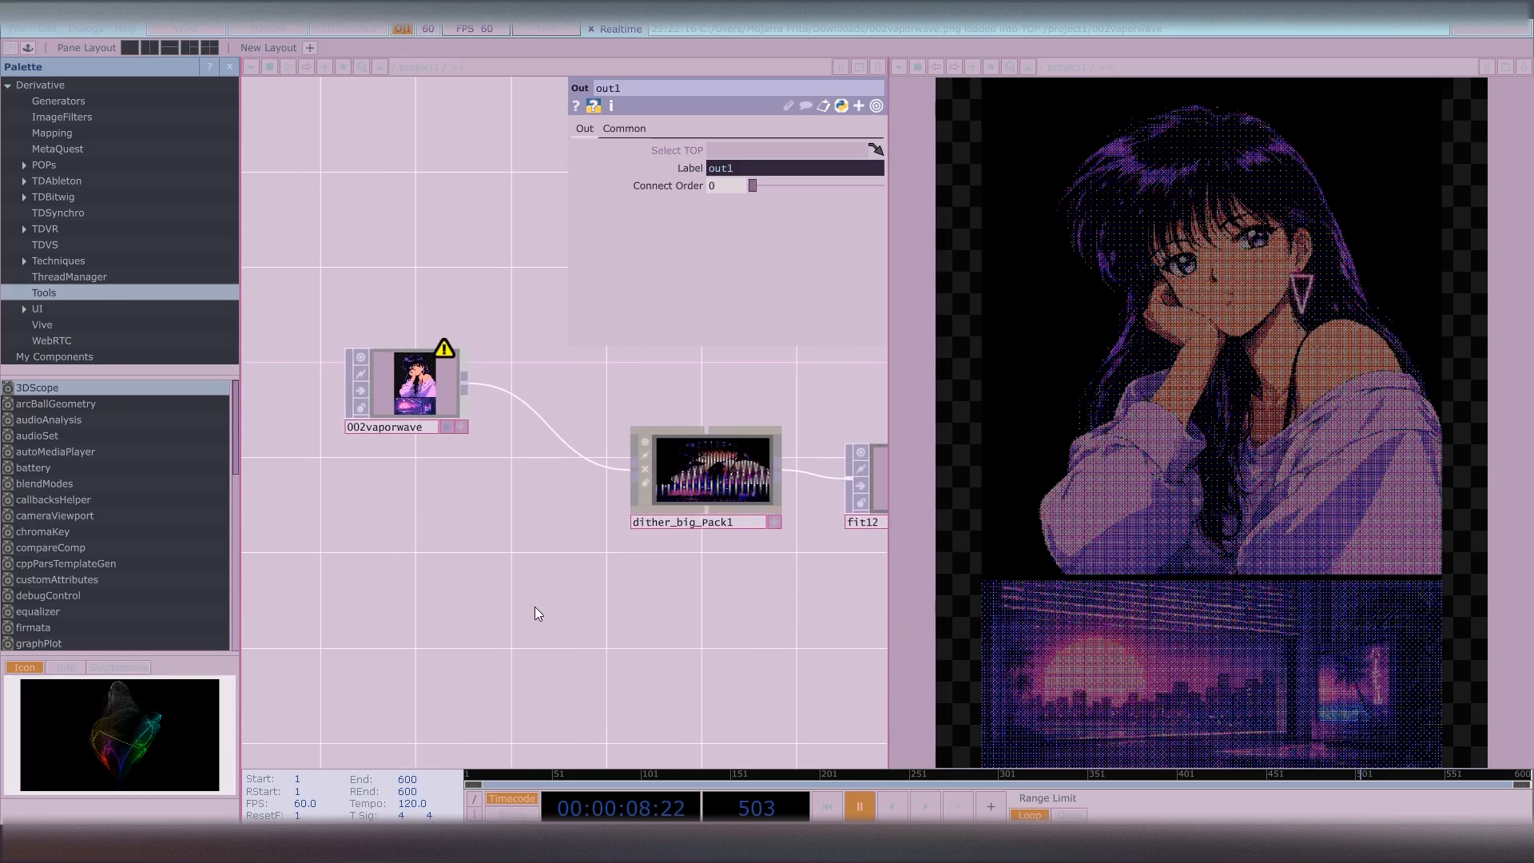
pyautogui.moveTo(535, 614); pyautogui.dragTo(583, 604)
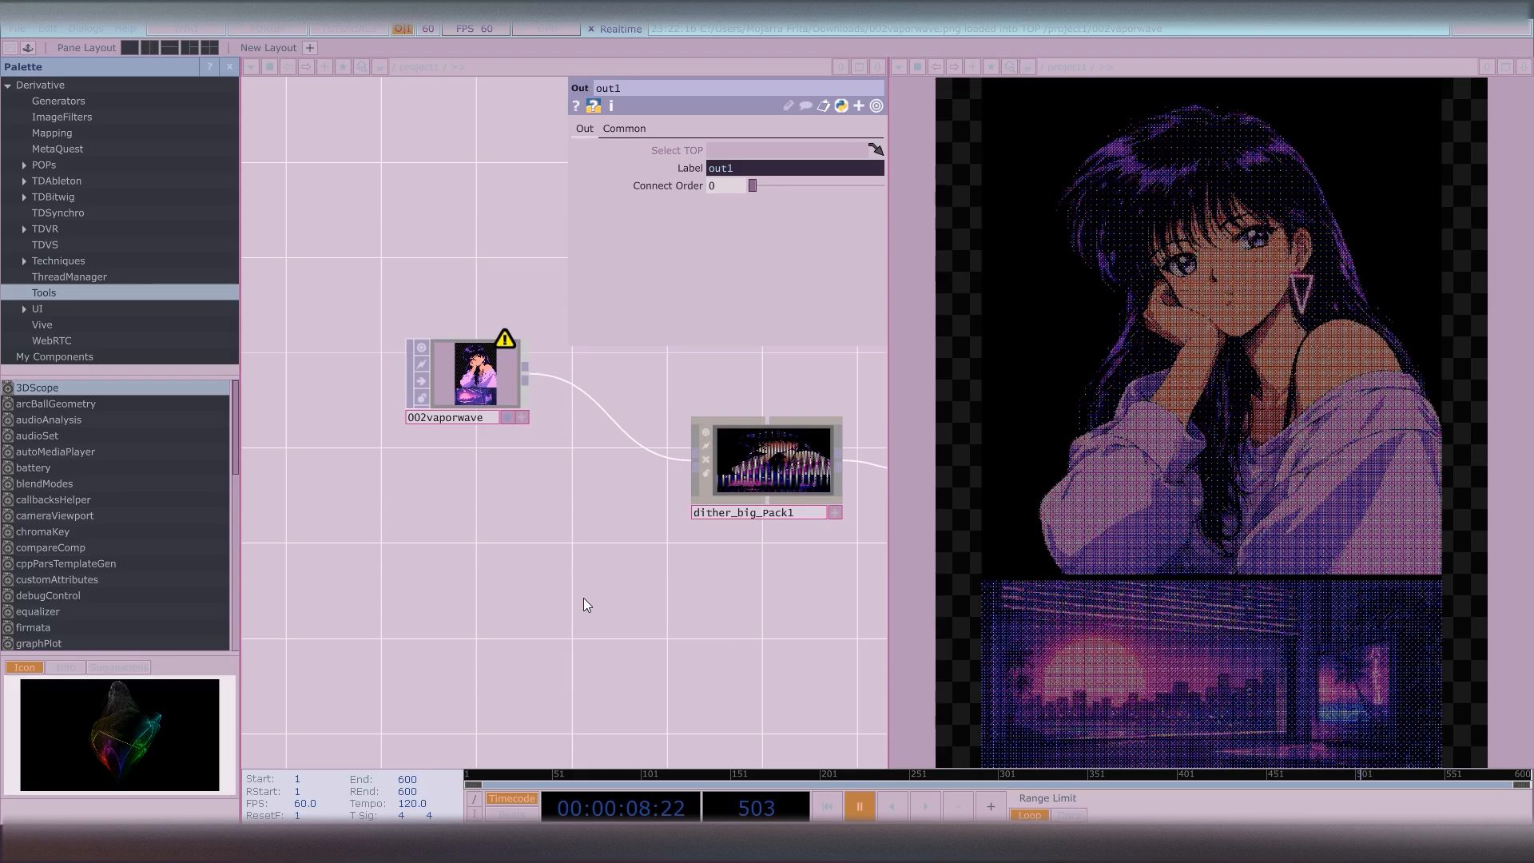
pyautogui.scroll(4, 464, 387)
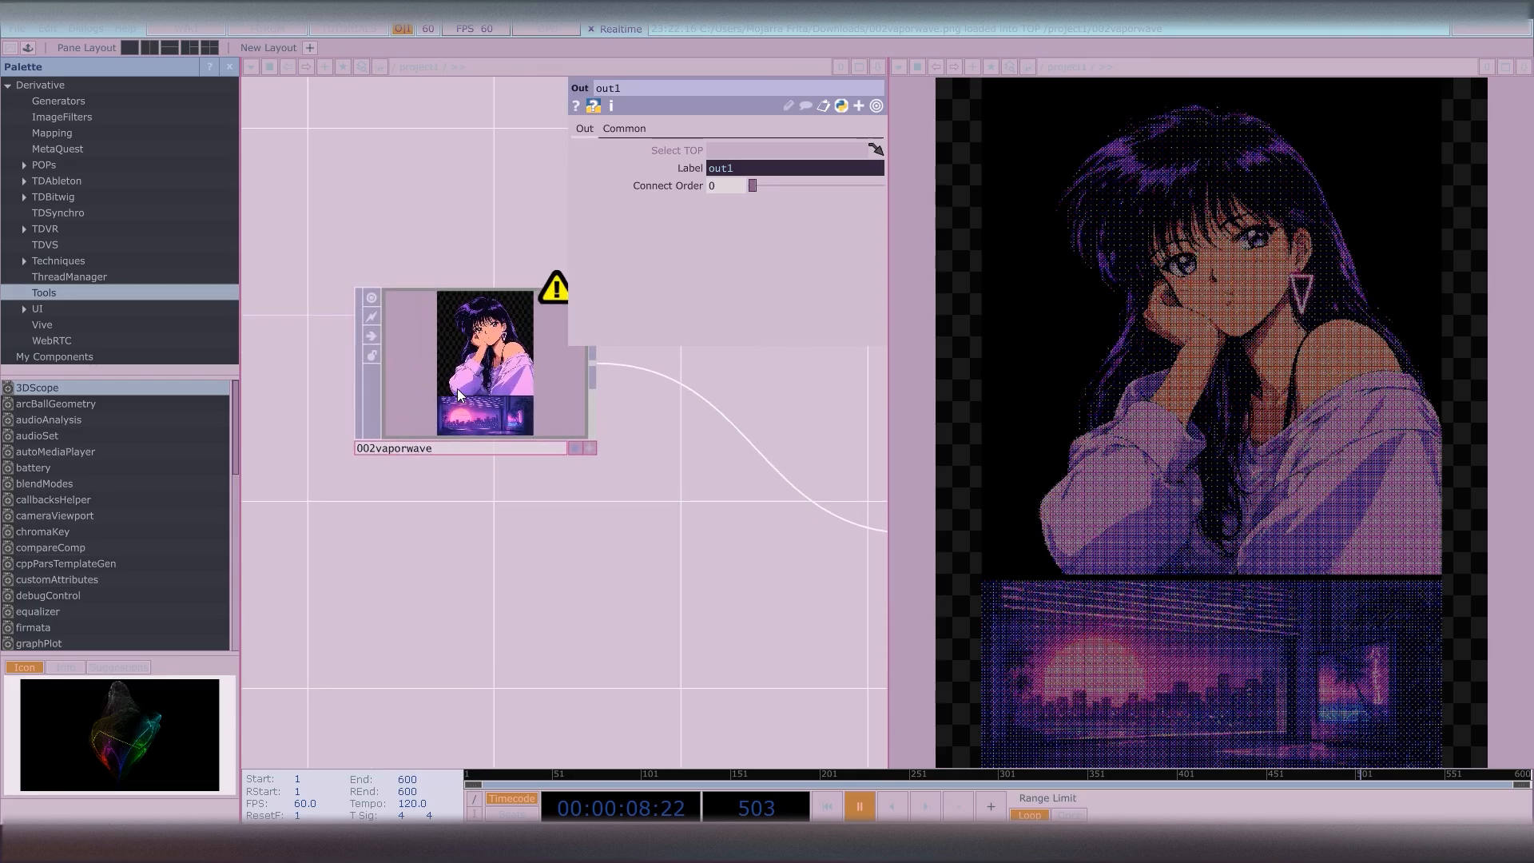
pyautogui.scroll(3, 460, 388)
pyautogui.scroll(-3, 472, 443)
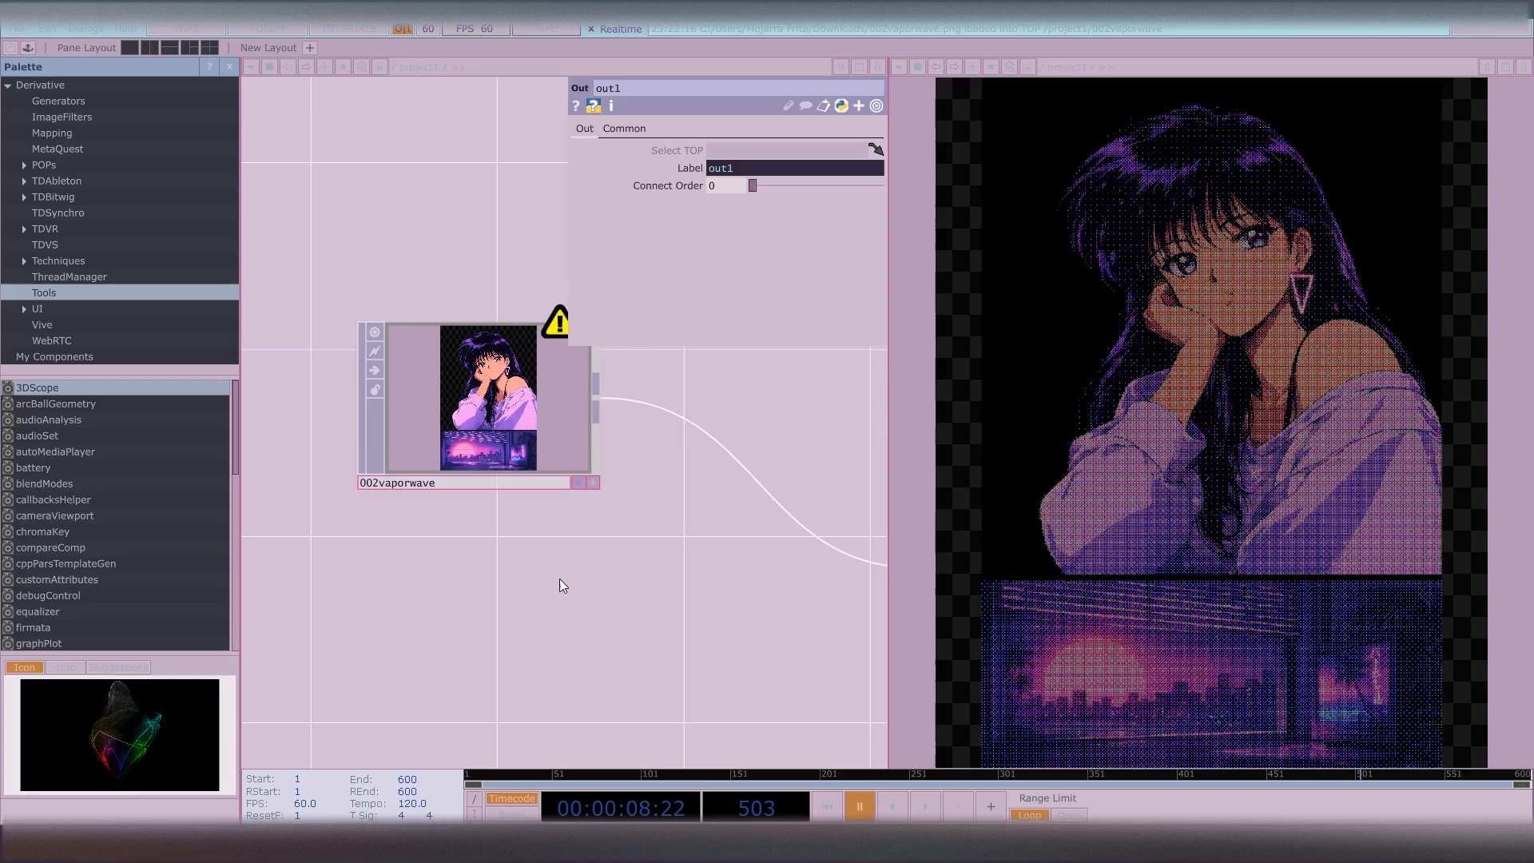
pyautogui.moveTo(581, 614); pyautogui.dragTo(550, 596)
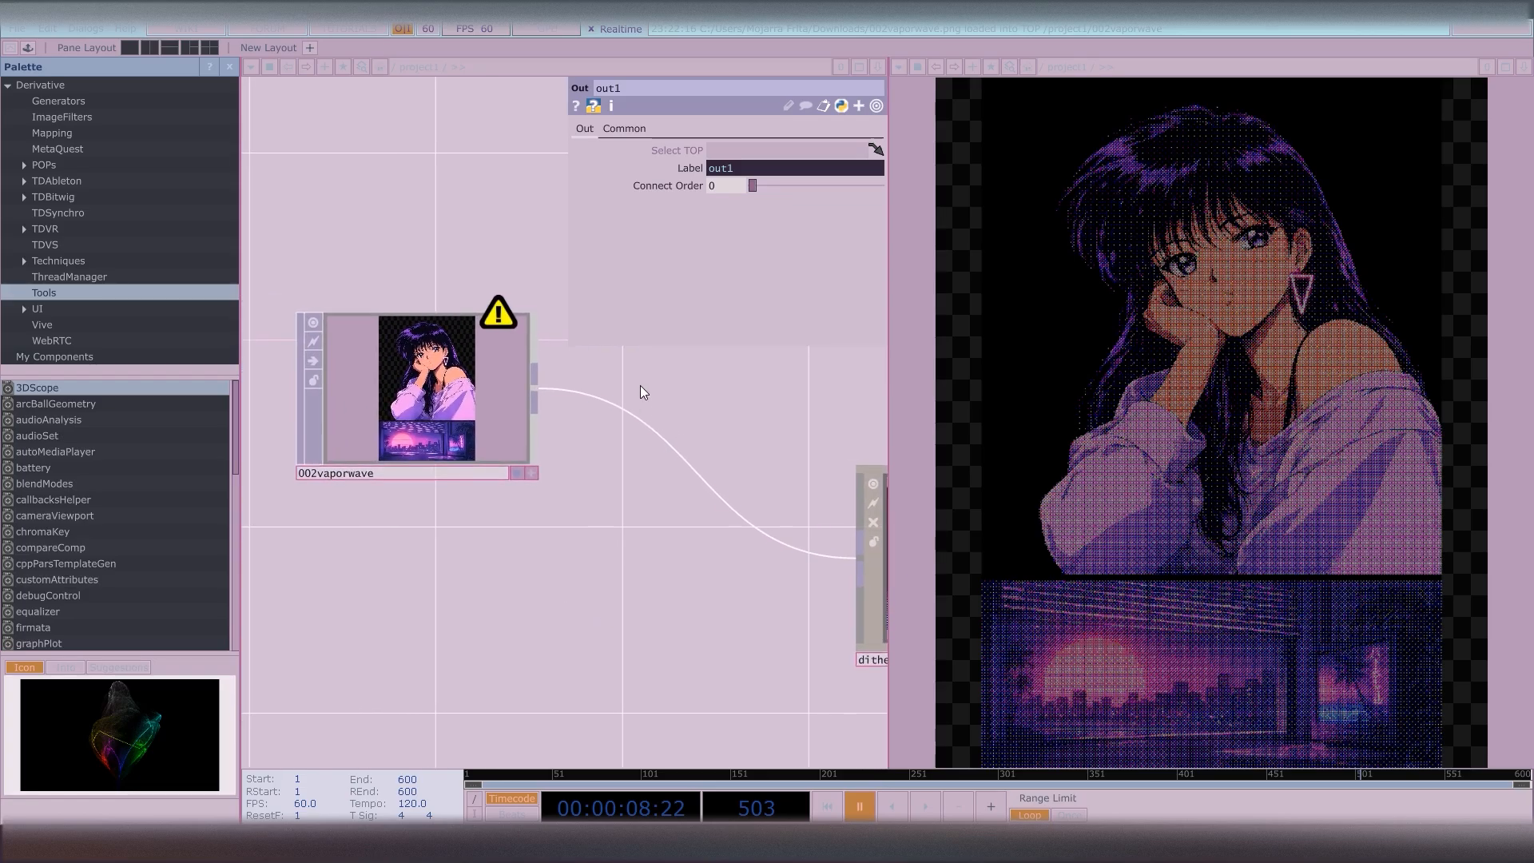
pyautogui.rightClick(613, 401)
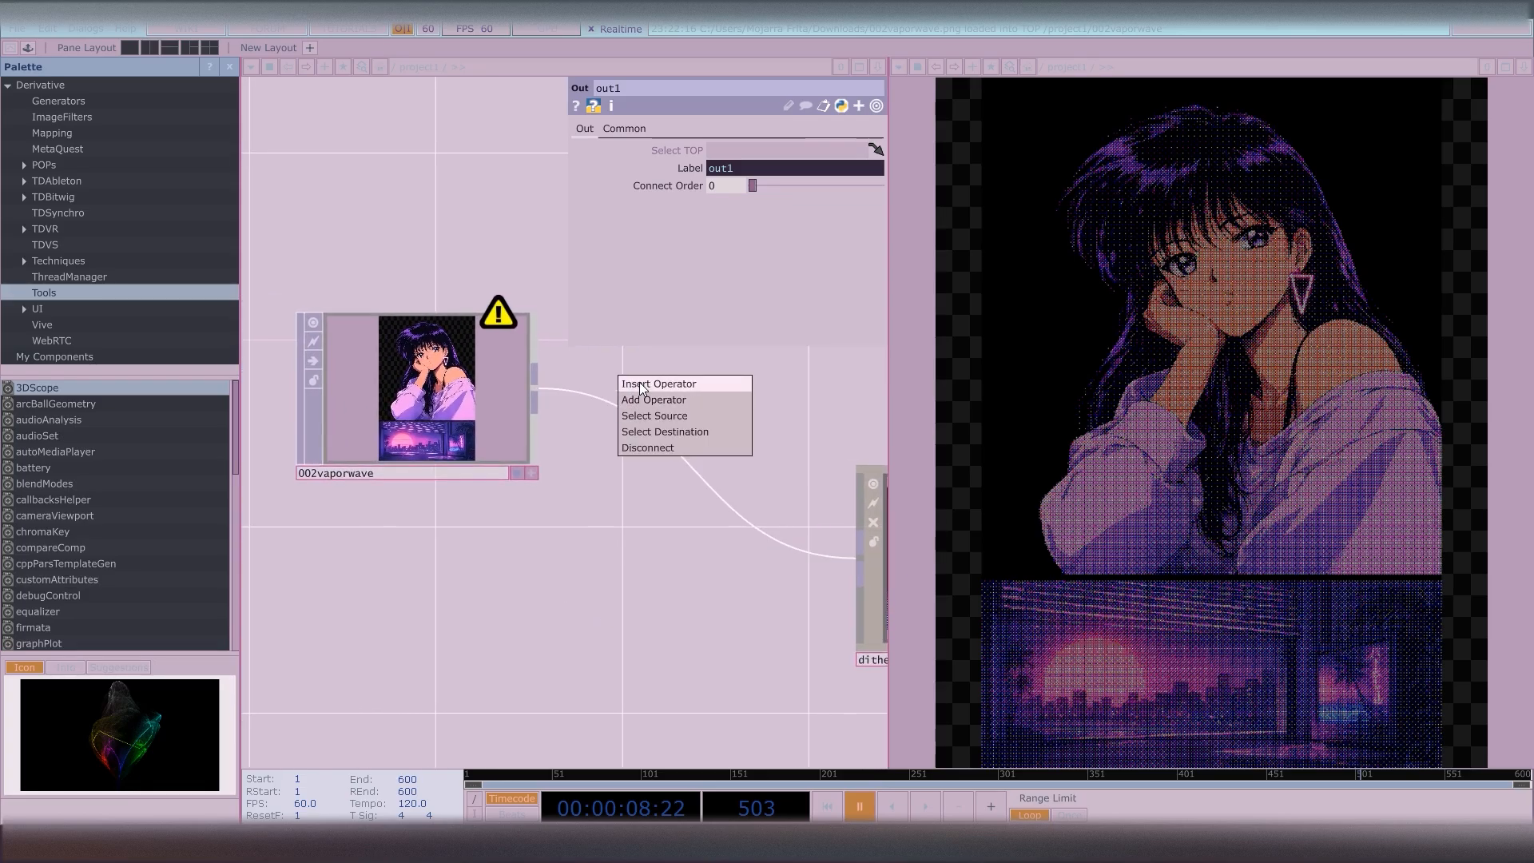
pyautogui.click(639, 382)
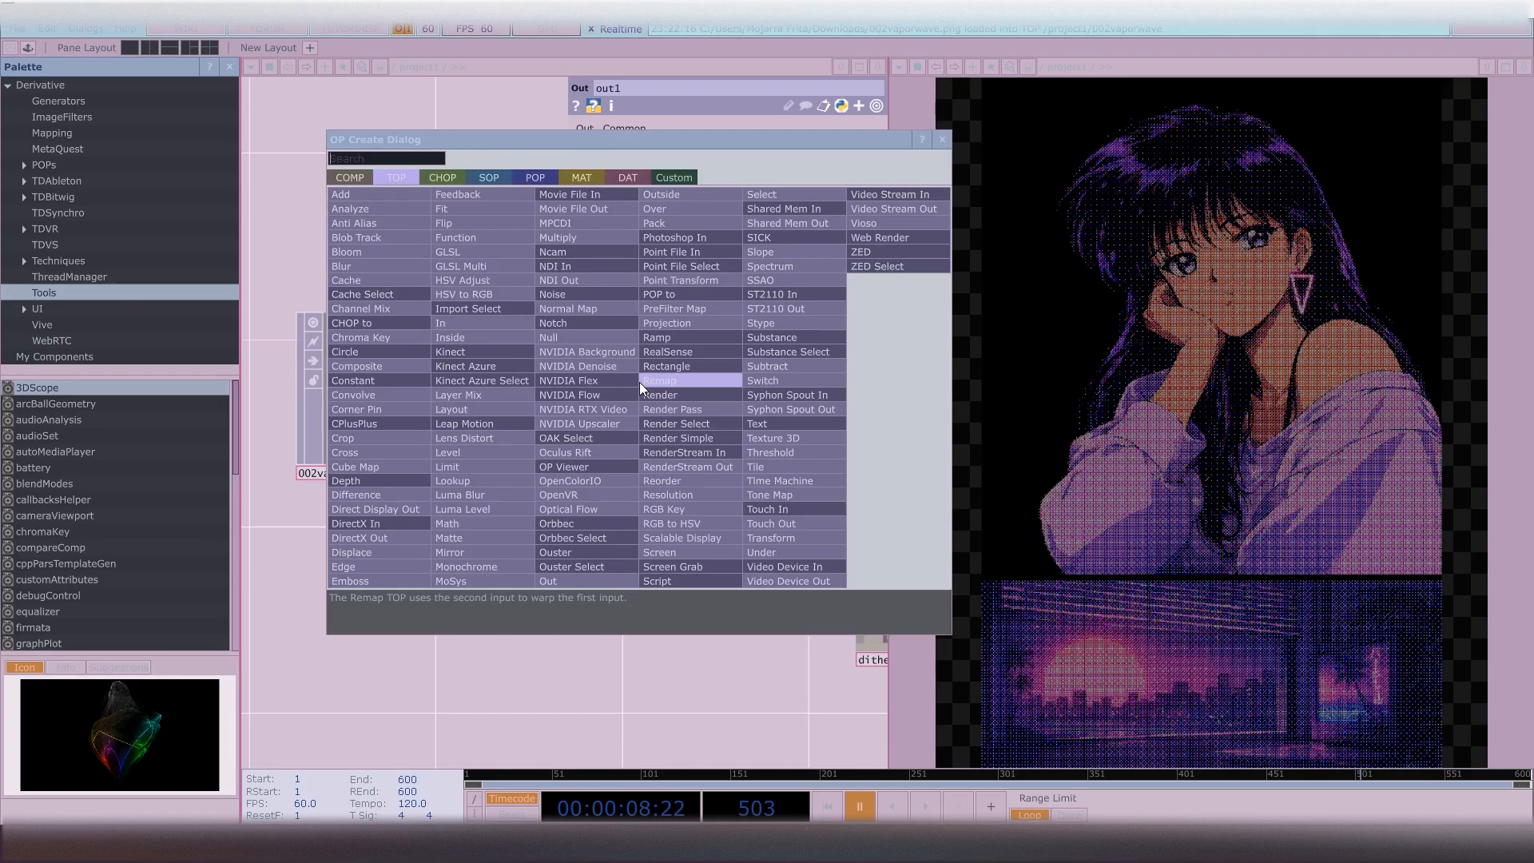
pyautogui.write('CROP')
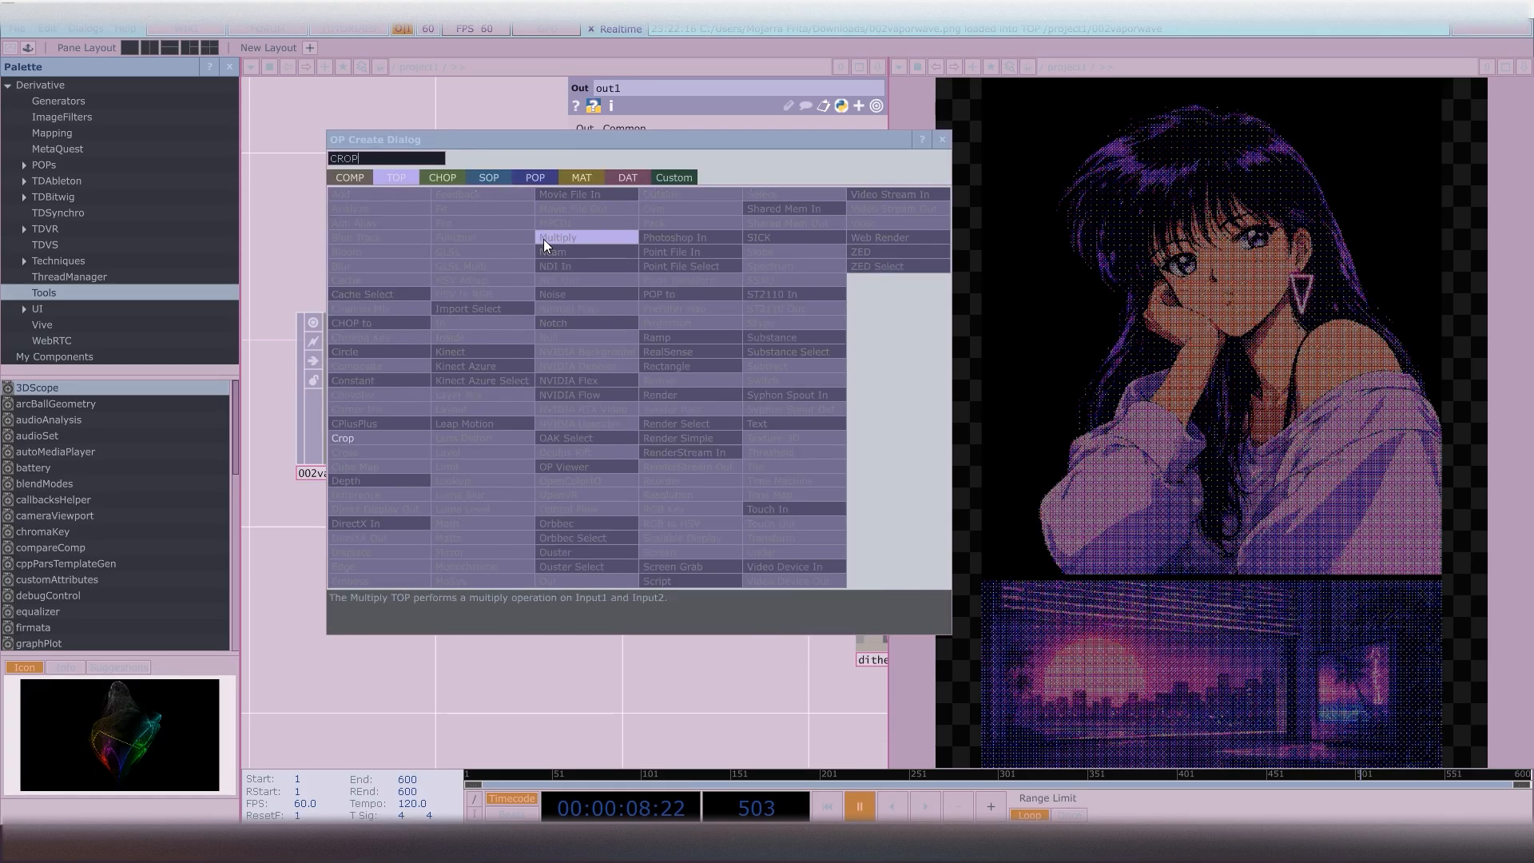
pyautogui.press('Return')
pyautogui.click(543, 239)
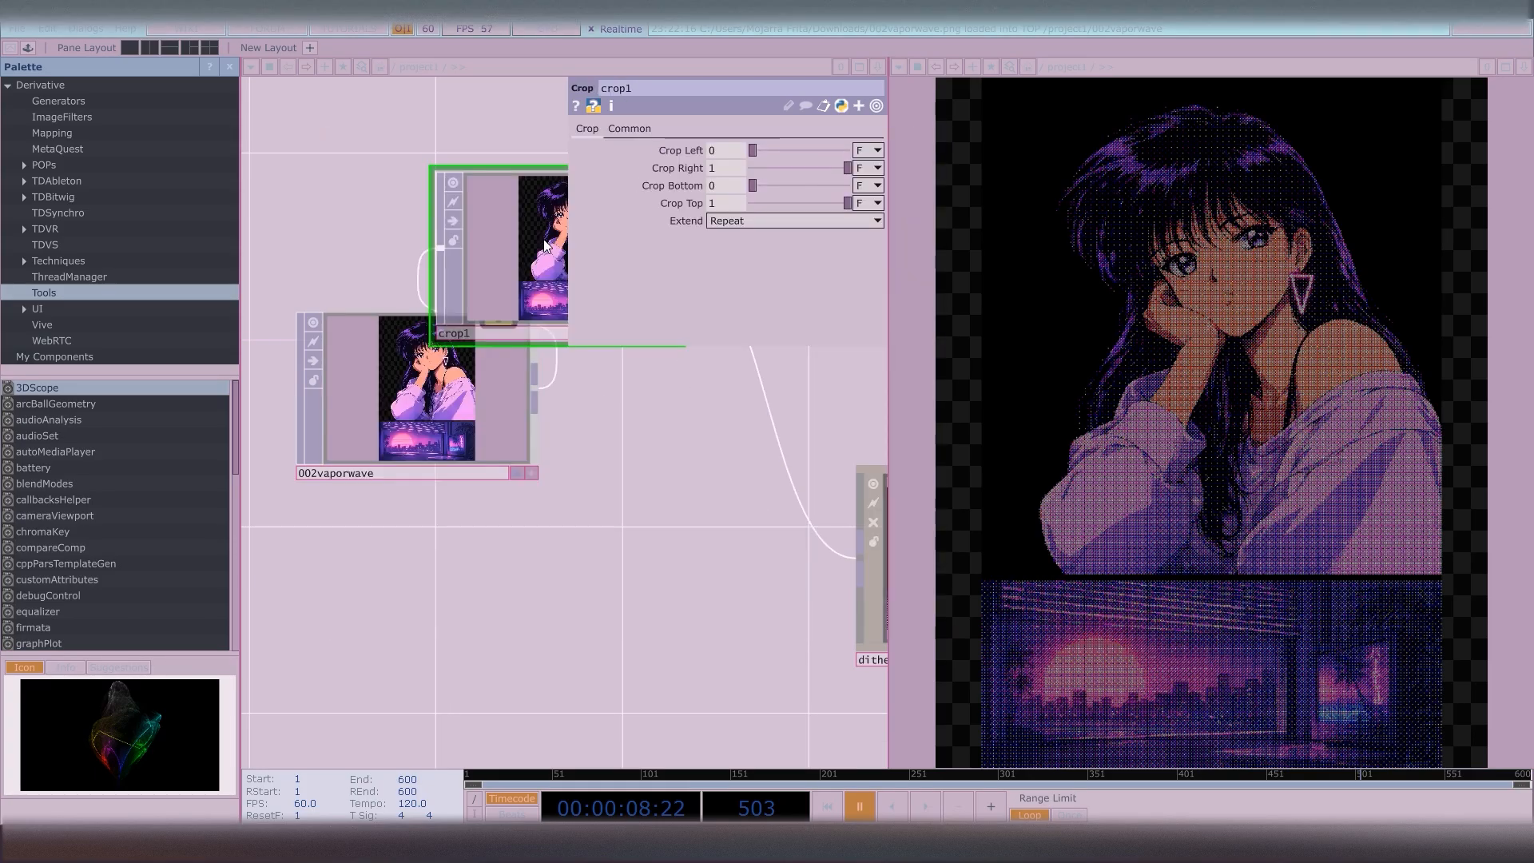
pyautogui.moveTo(477, 554); pyautogui.dragTo(321, 557)
pyautogui.moveTo(377, 247); pyautogui.dragTo(518, 387)
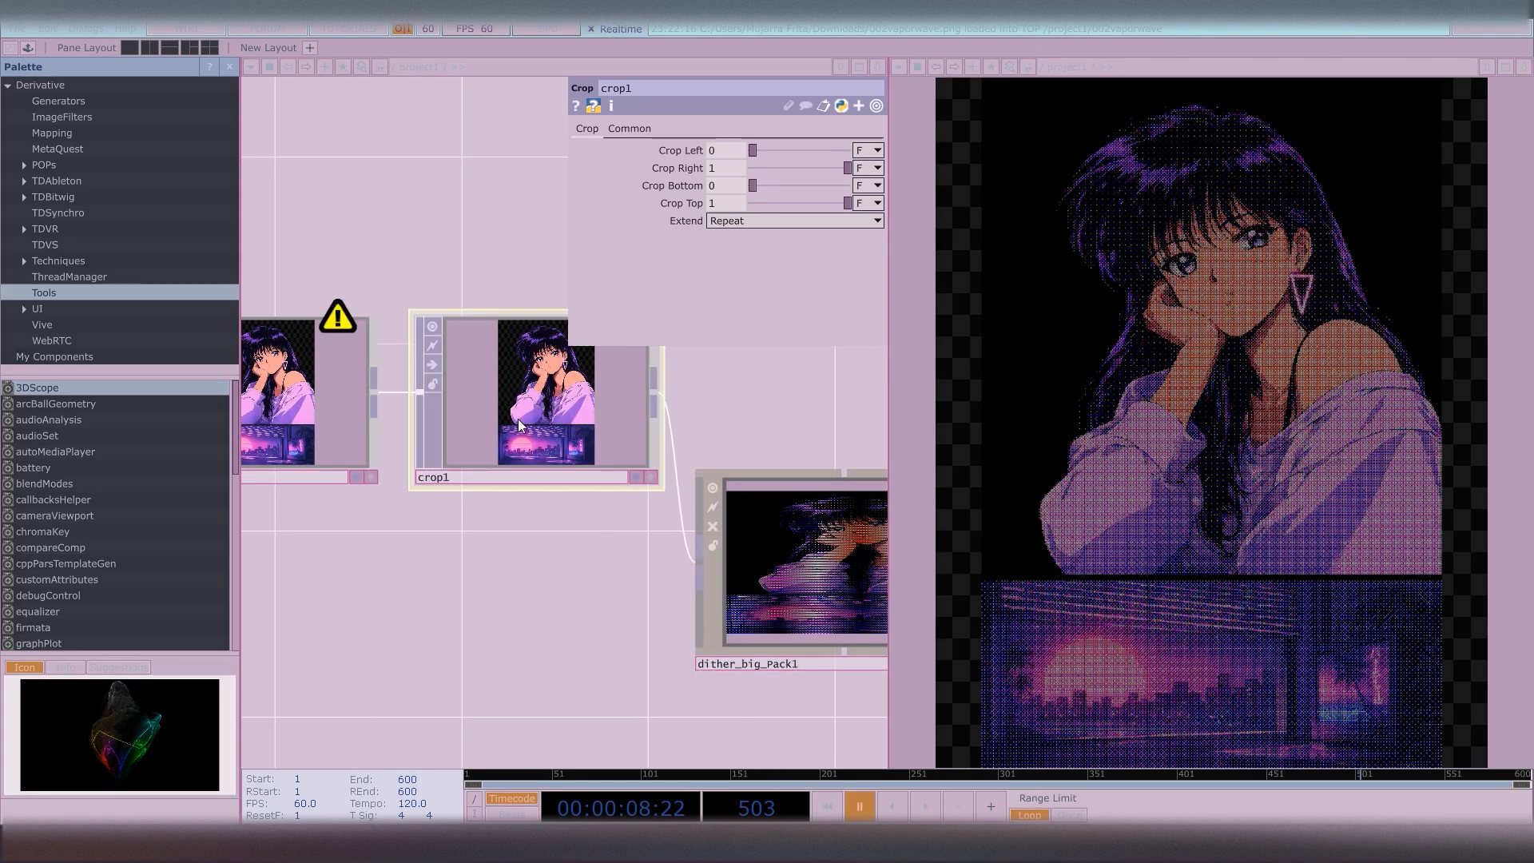
# Duplicate crop1 below the original, fed by the same 002vaporwave output
pyautogui.hotkey('ctrl', 'c')
pyautogui.hotkey('ctrl', 'v')
pyautogui.click(526, 409)
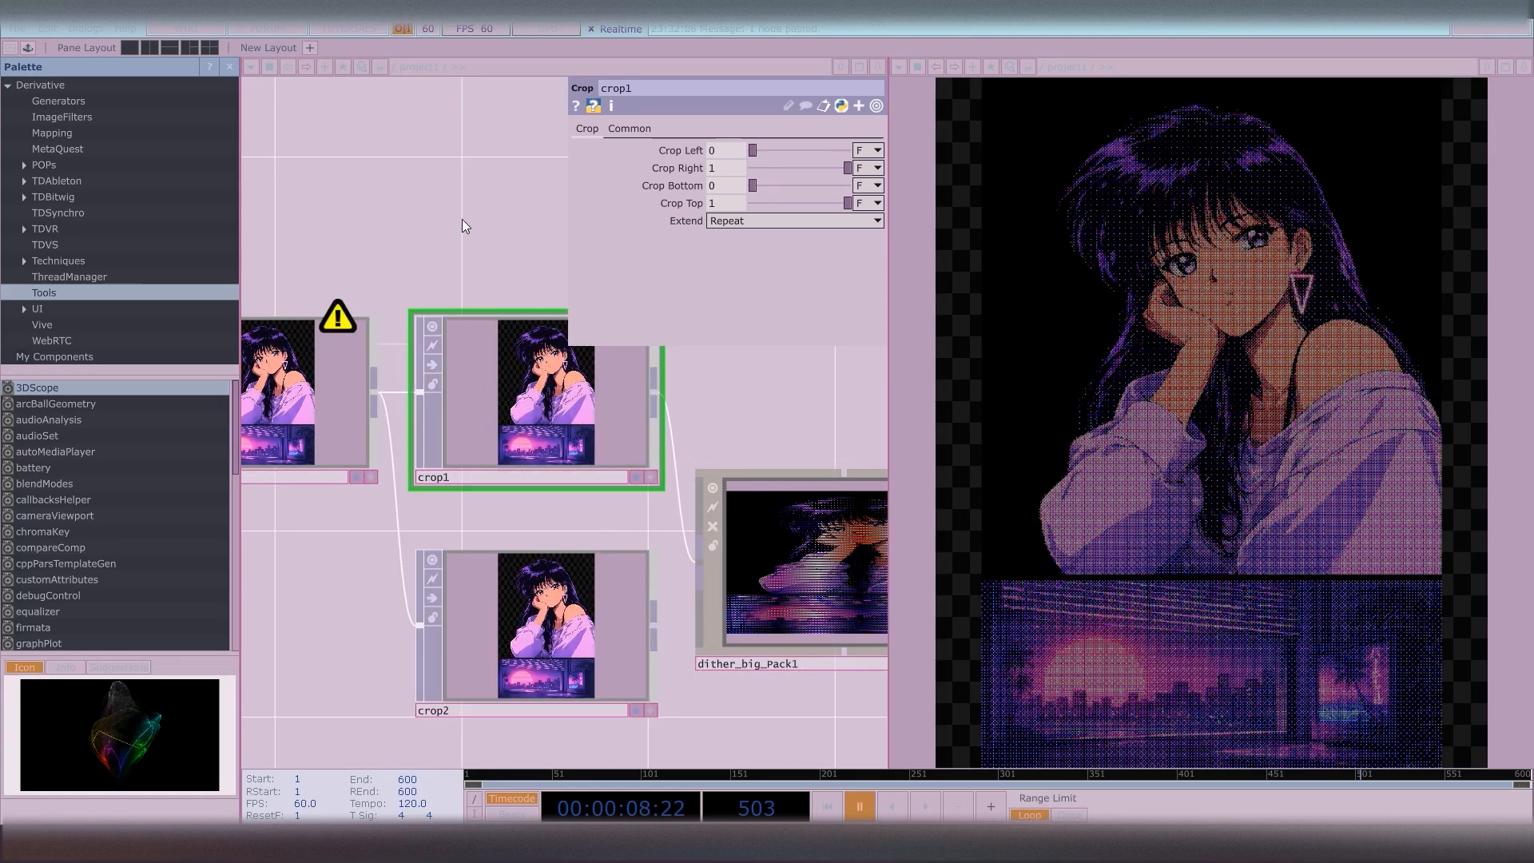
# Set crop1's Crop Bottom to 0.277 to cut away the sunset window strip below the woman
pyautogui.moveTo(464, 226); pyautogui.dragTo(408, 267)
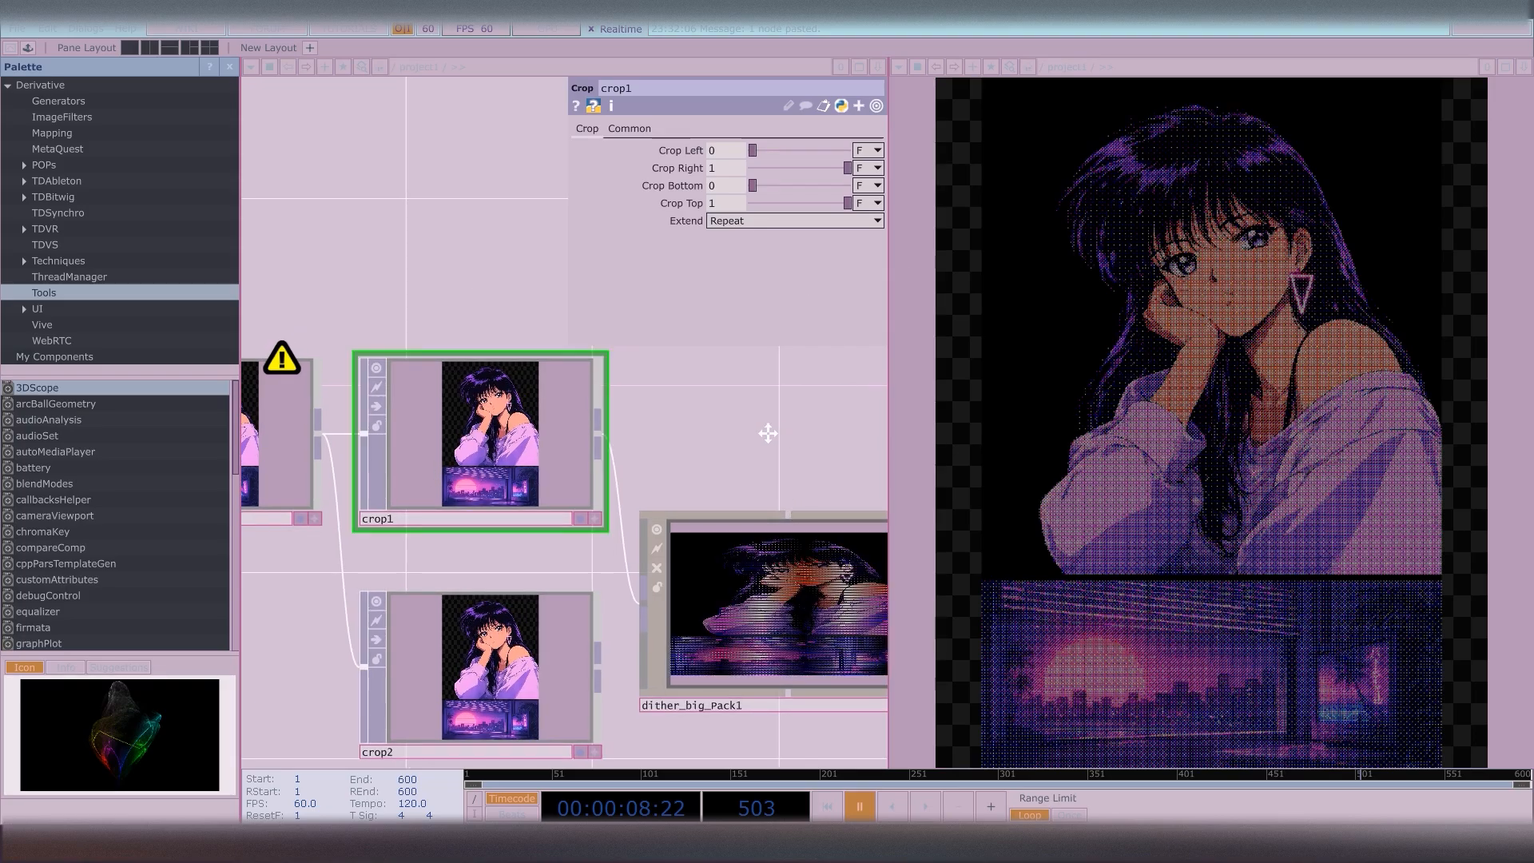
pyautogui.moveTo(767, 433); pyautogui.dragTo(718, 440)
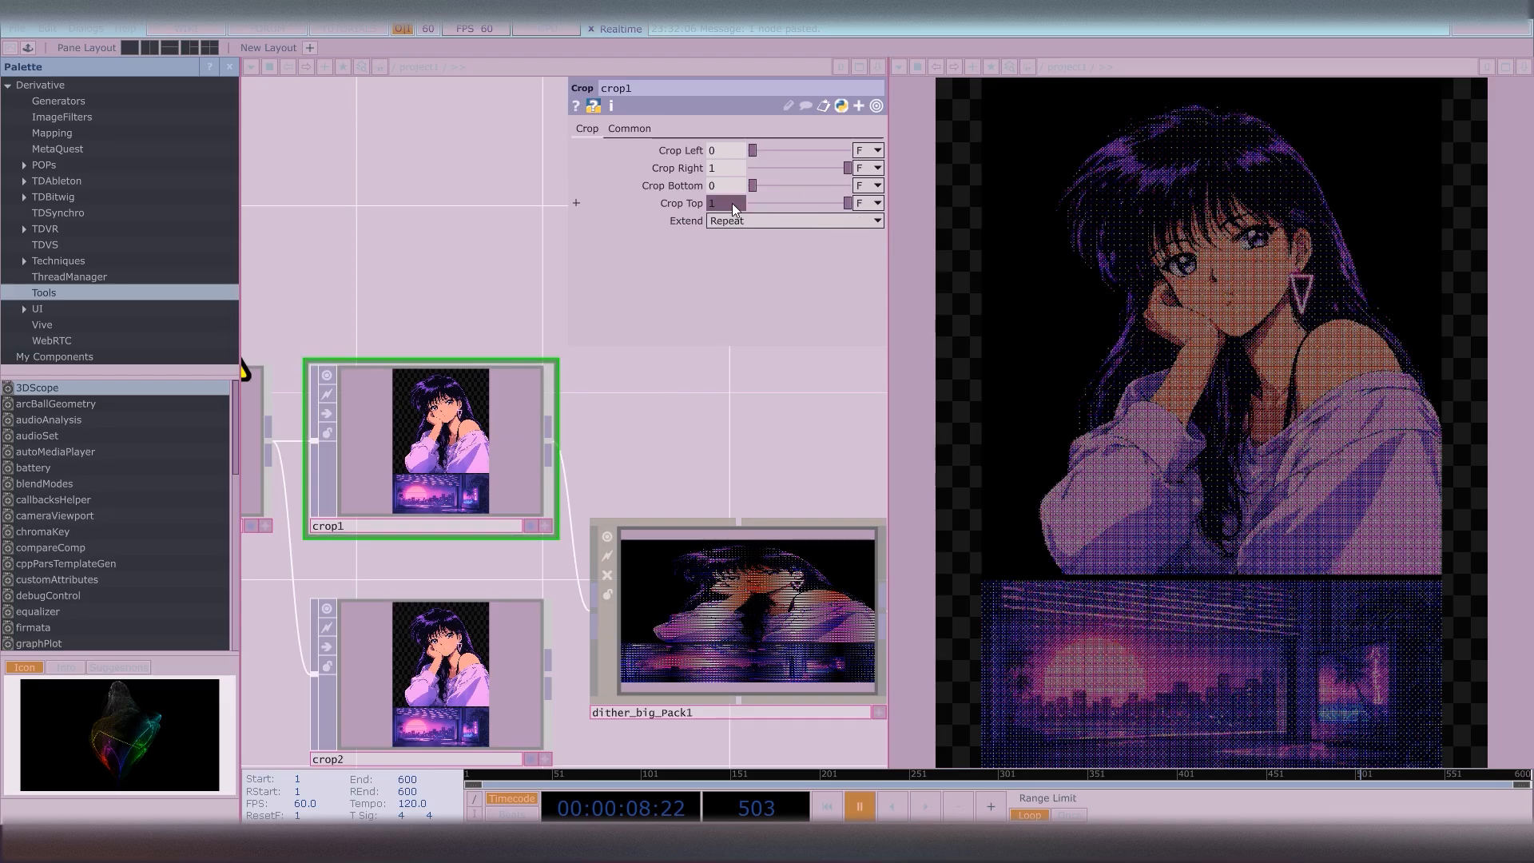
pyautogui.moveTo(751, 185); pyautogui.dragTo(776, 190)
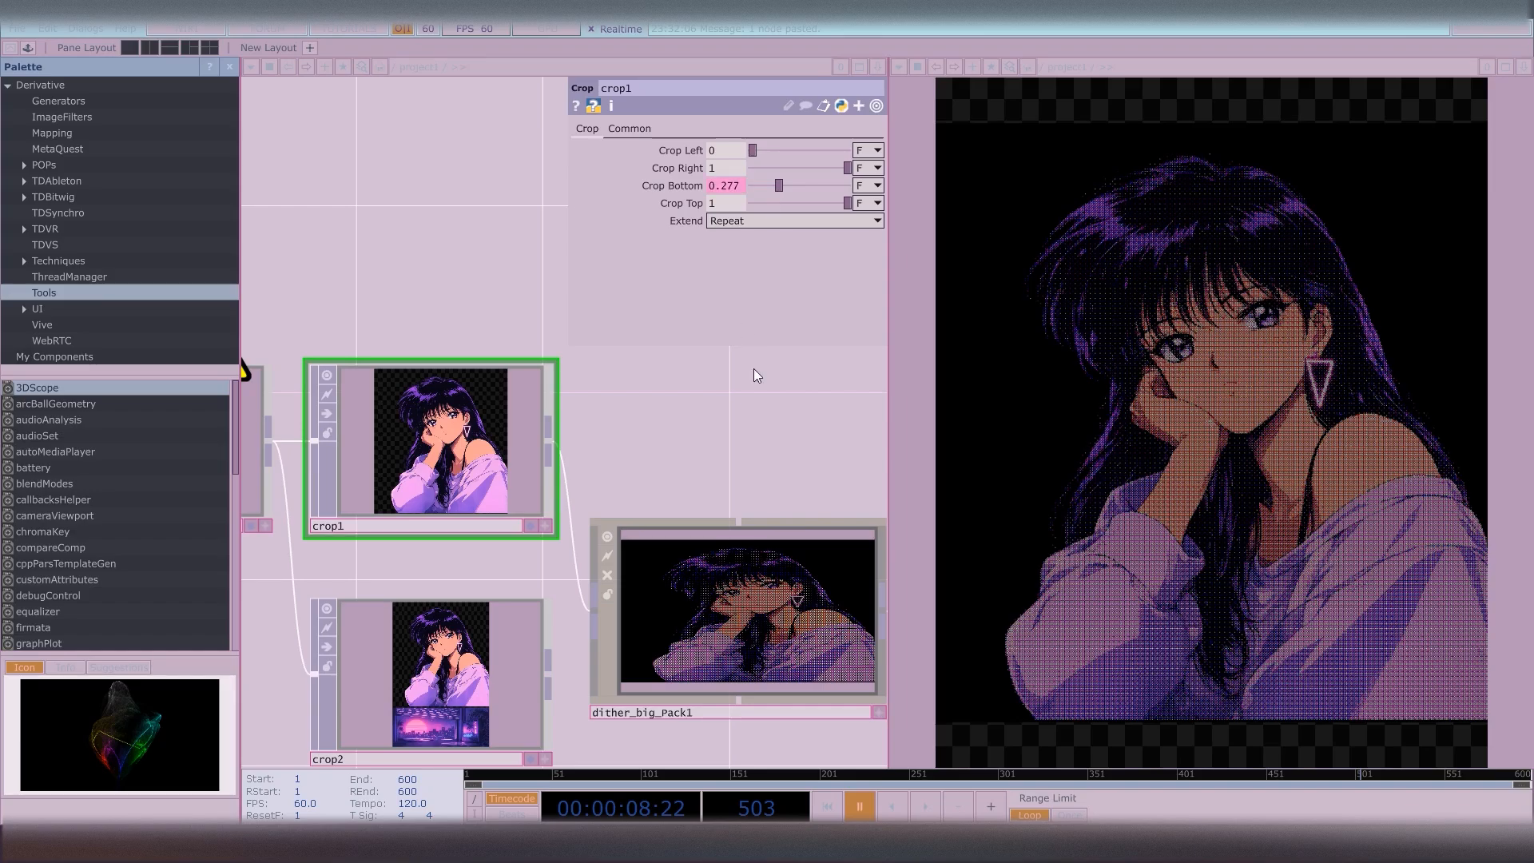
# Set fit12's custom resolution to 1280 x 1280
pyautogui.moveTo(734, 382); pyautogui.dragTo(301, 281)
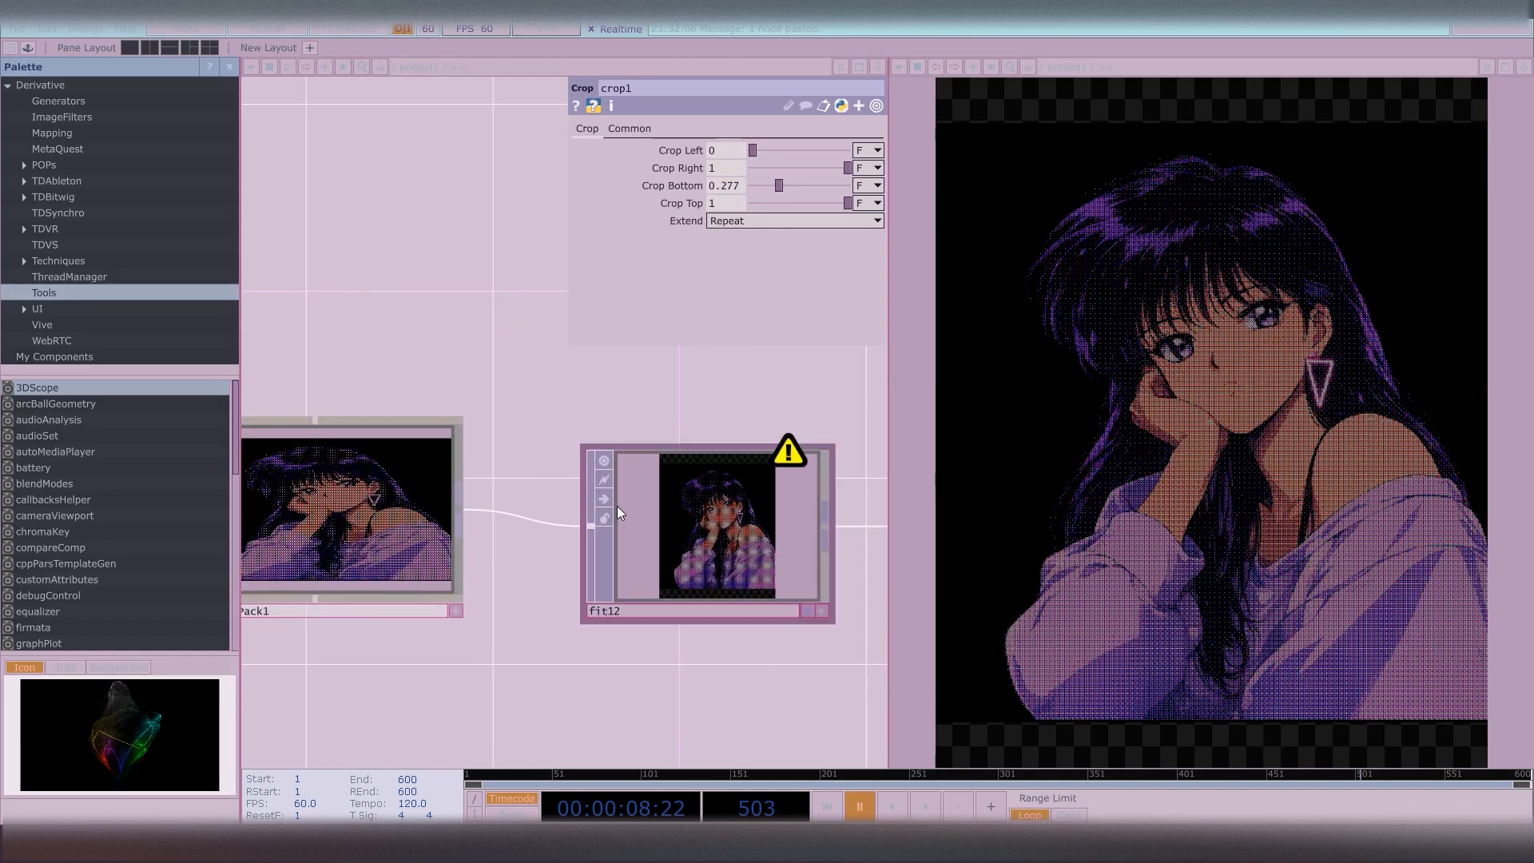
pyautogui.click(679, 559)
pyautogui.click(875, 167)
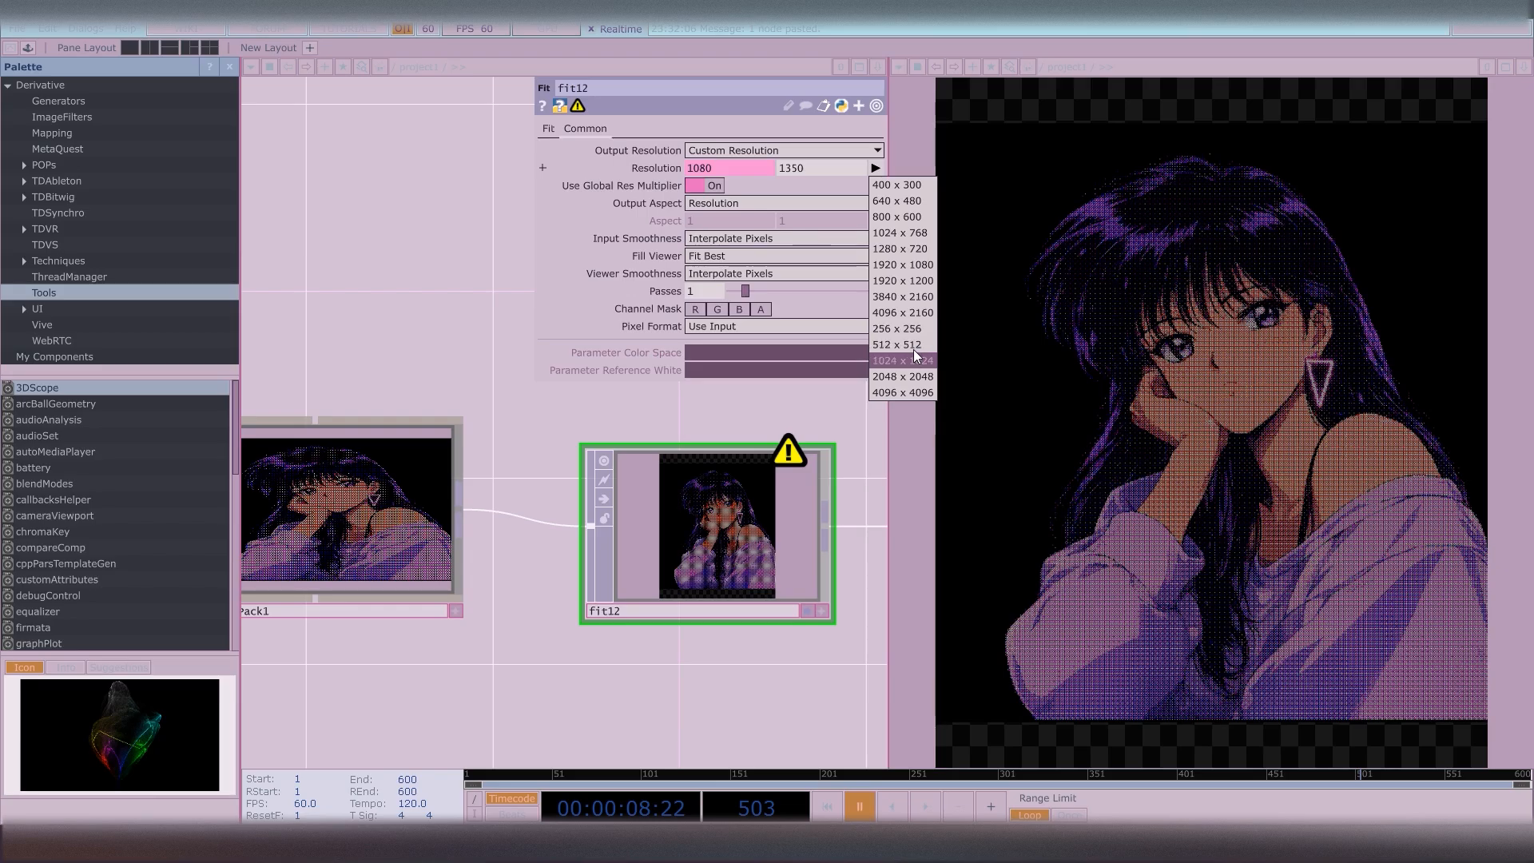
pyautogui.click(893, 249)
pyautogui.click(812, 168)
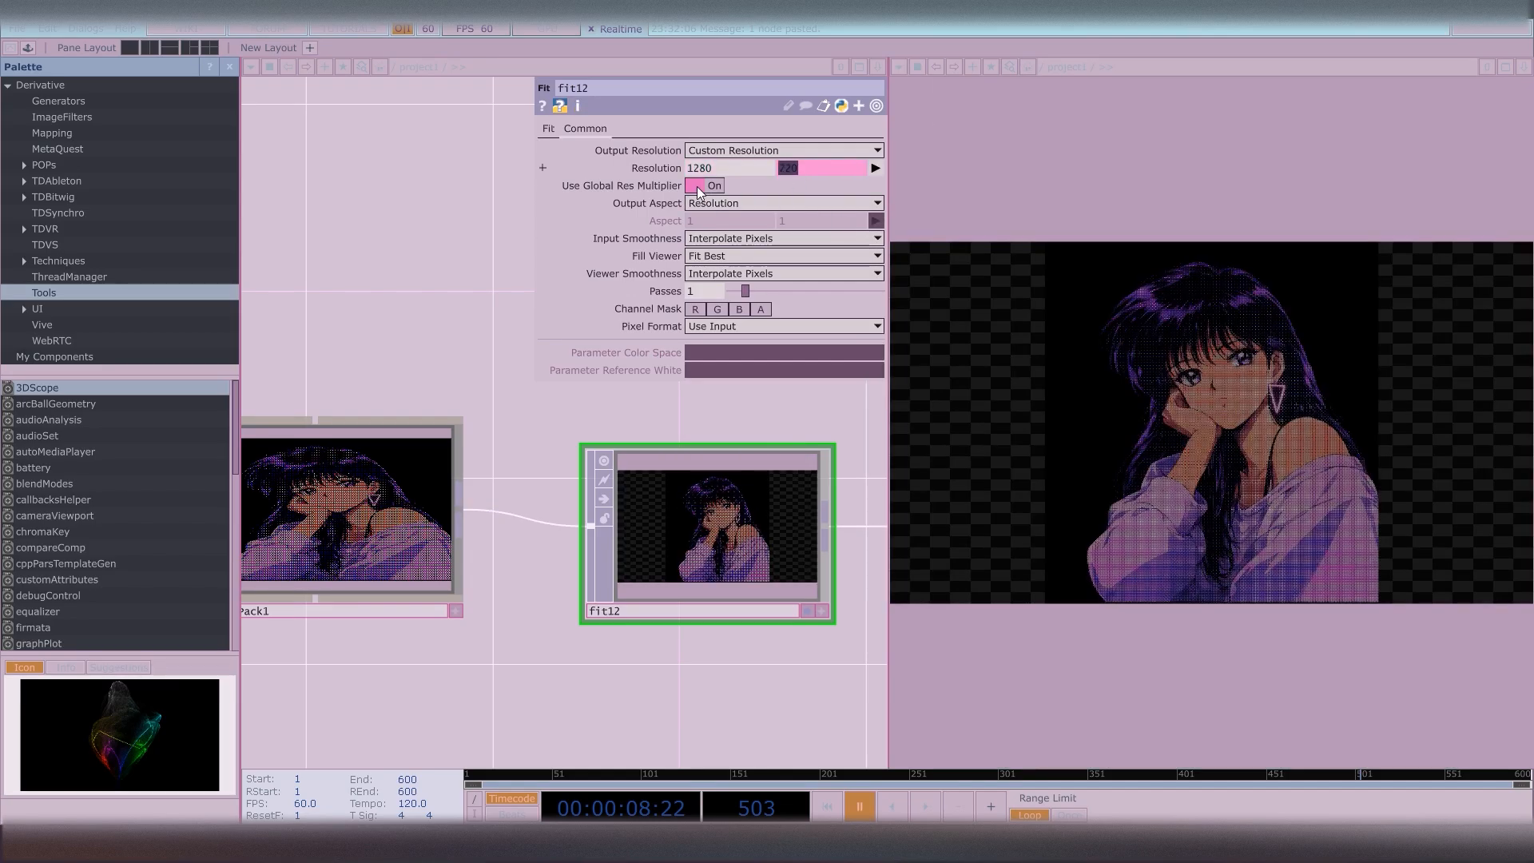
pyautogui.write('1280')
pyautogui.press('Return')
# Hide the Palette to widen the network editor and bring the whole operator chain into view
pyautogui.scroll(-3, 361, 377)
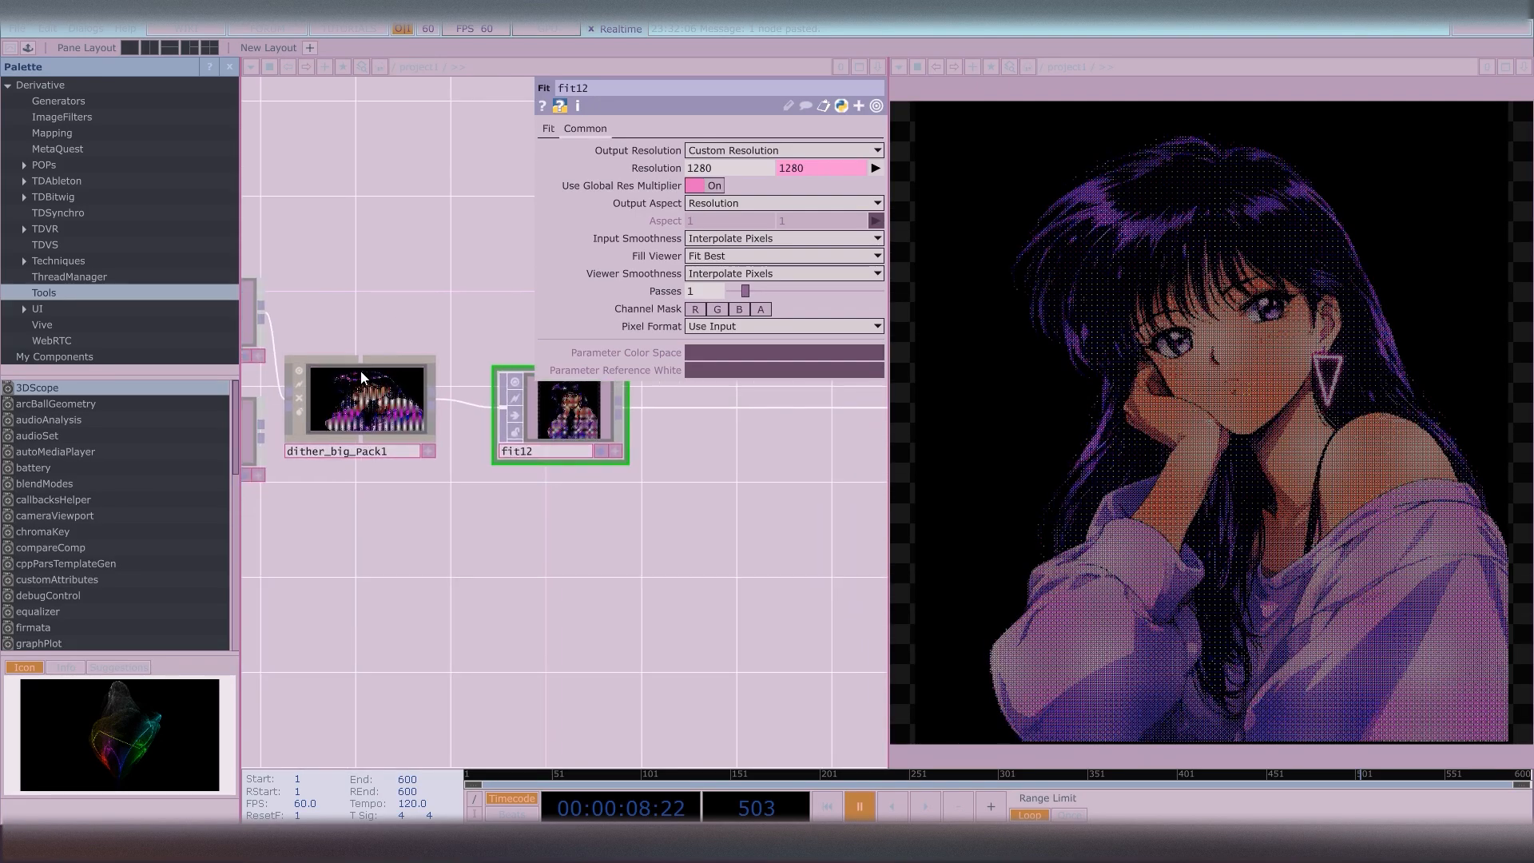
pyautogui.click(29, 46)
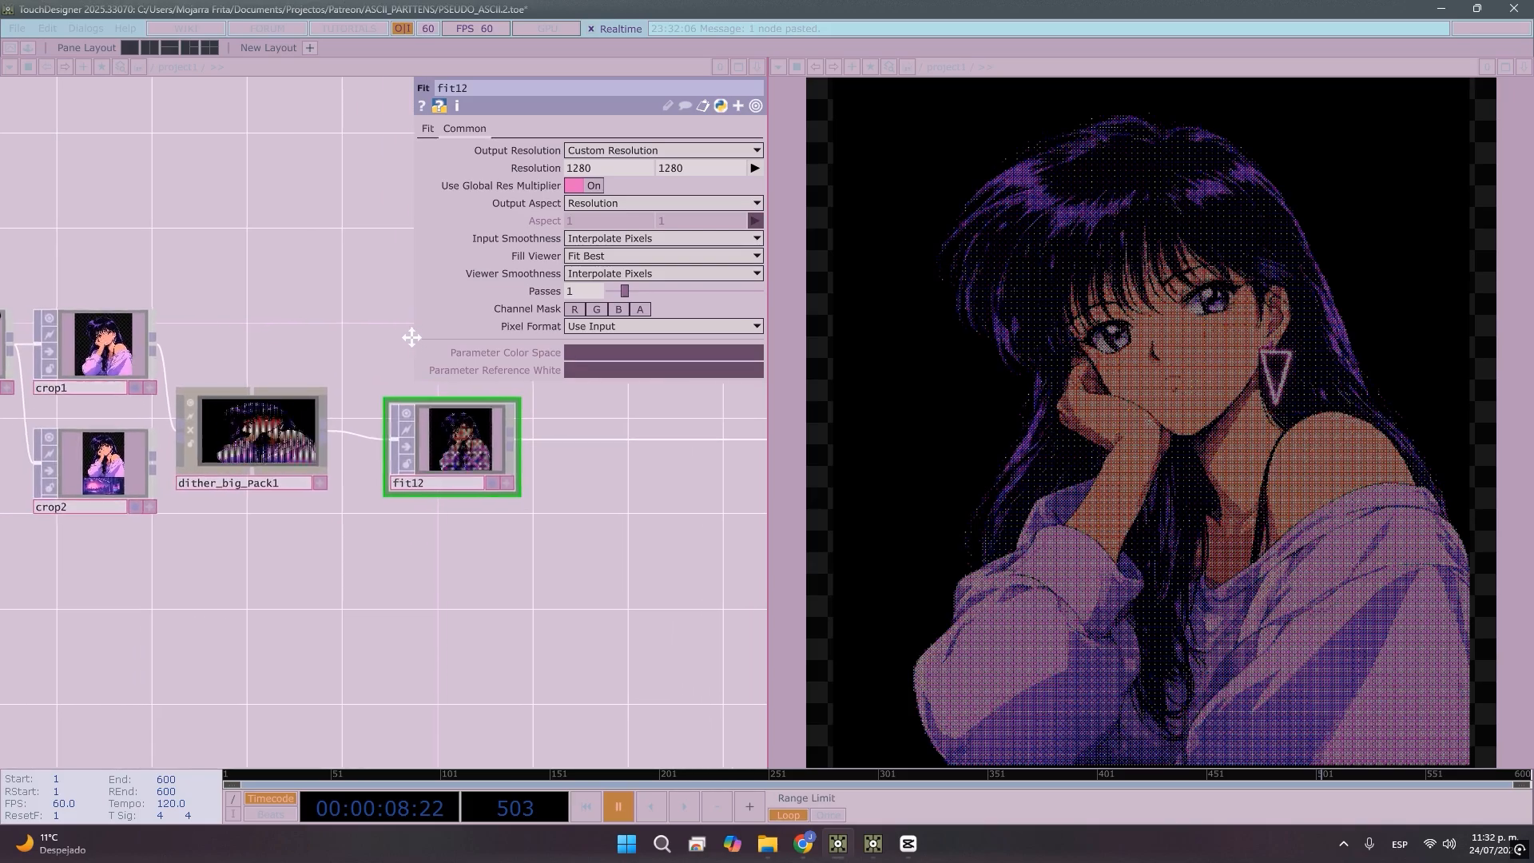
pyautogui.moveTo(411, 337); pyautogui.dragTo(511, 372)
pyautogui.moveTo(350, 319); pyautogui.dragTo(404, 379)
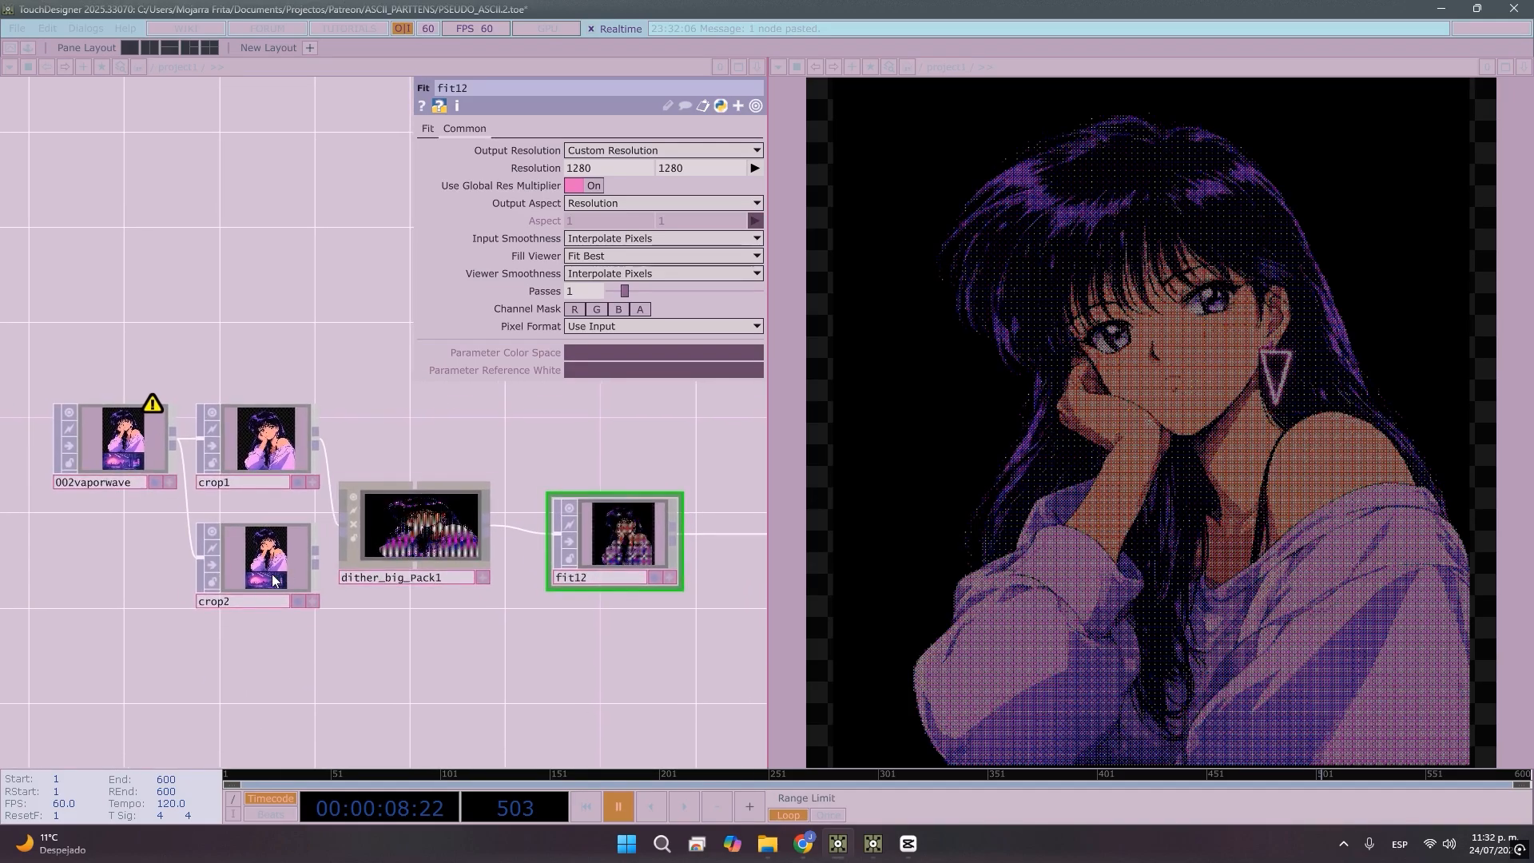
# Move crop2 farther below crop1 and shift 002vaporwave away from the two crops
pyautogui.moveTo(272, 580); pyautogui.dragTo(272, 700)
pyautogui.moveTo(80, 461); pyautogui.dragTo(32, 461)
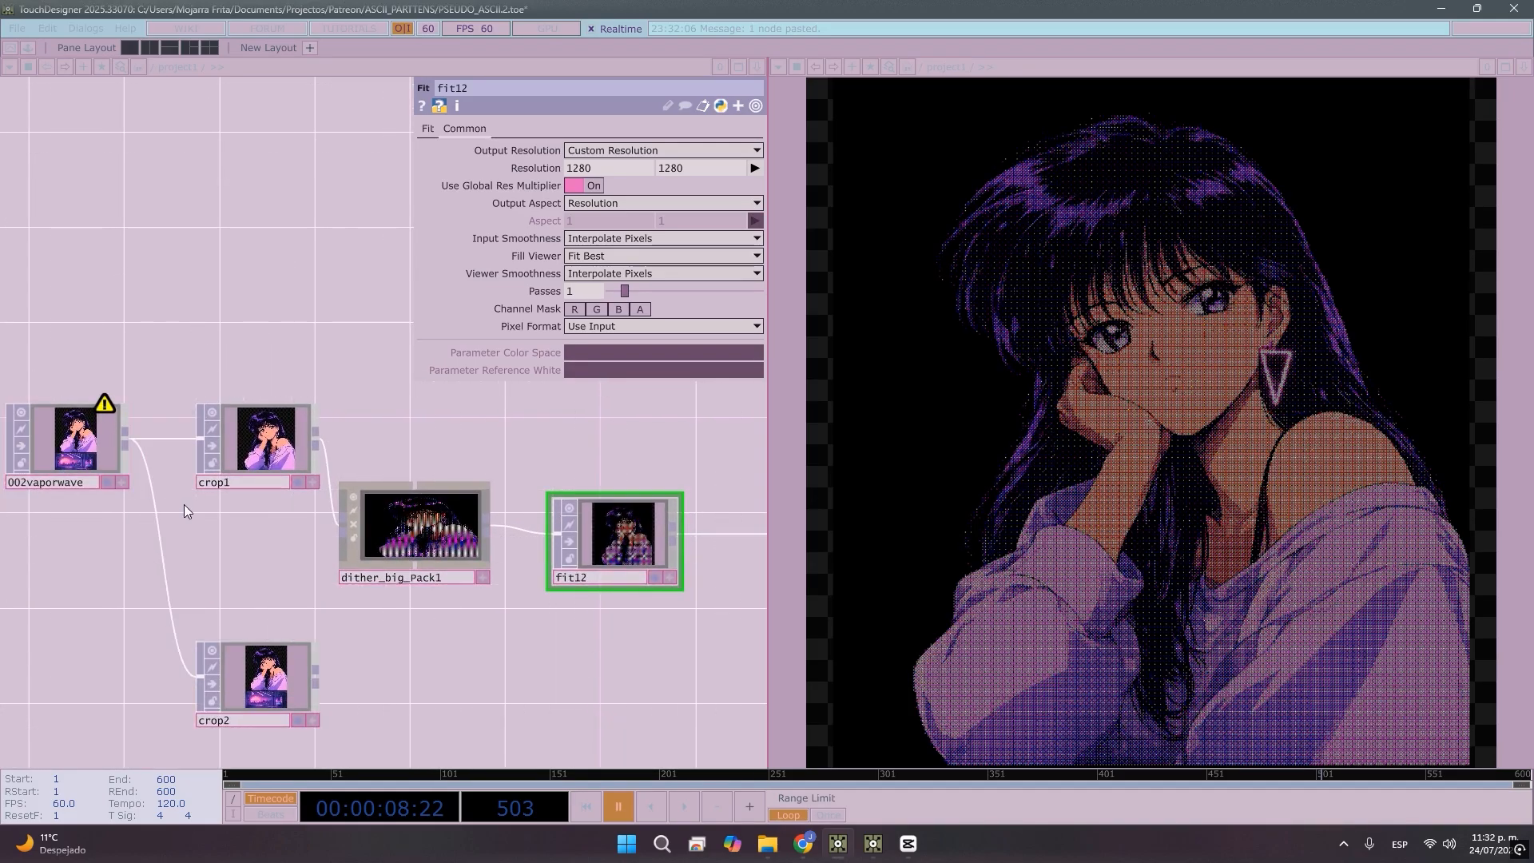
pyautogui.moveTo(185, 510); pyautogui.dragTo(197, 433)
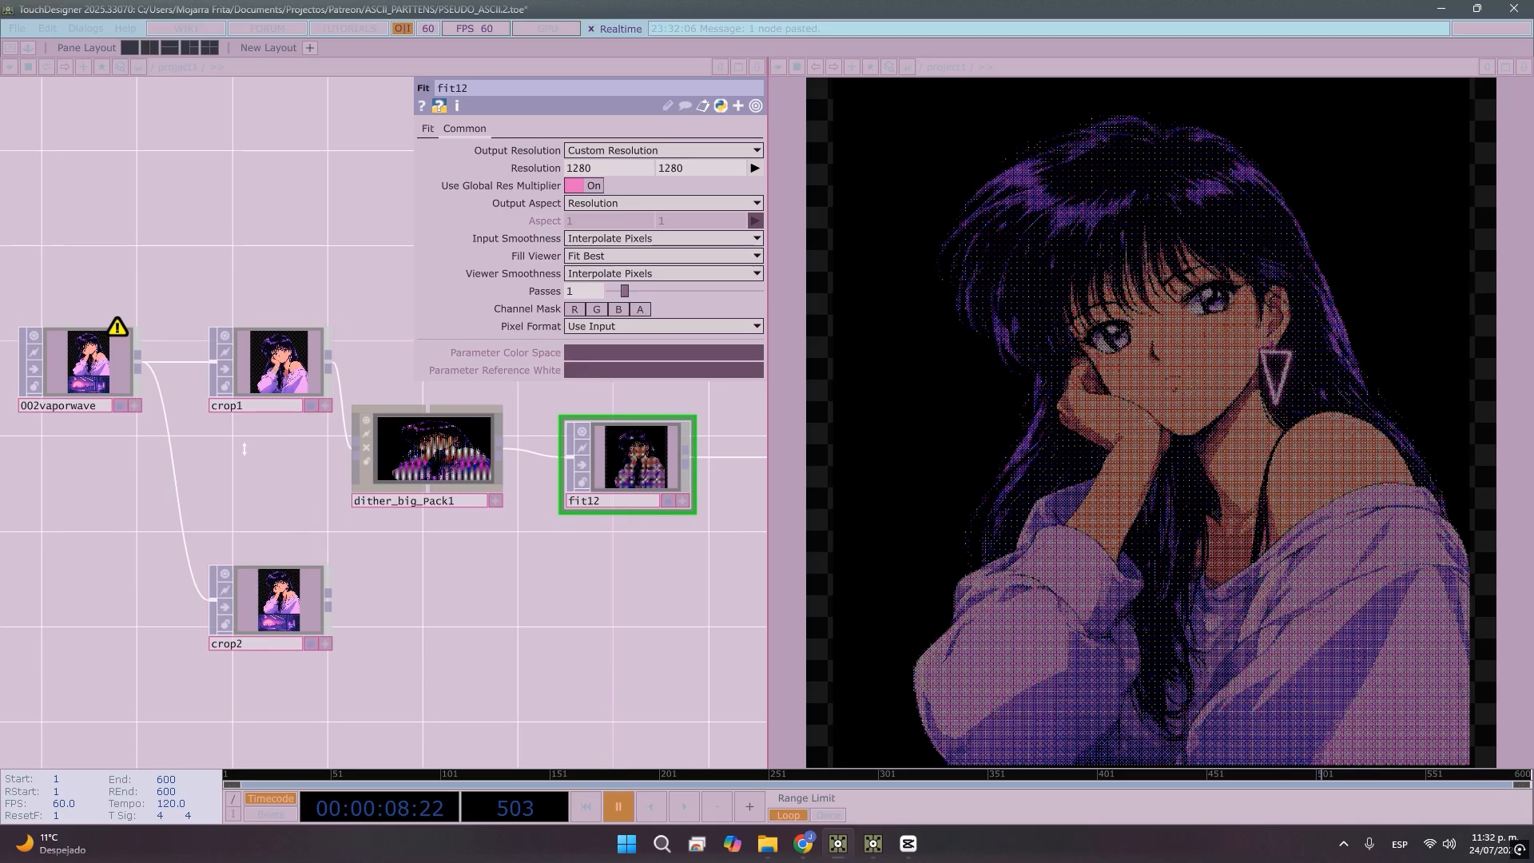
# Set crop2's Crop Top to 0.274 so that it keeps only the sunset window strip of the image
pyautogui.click(302, 637)
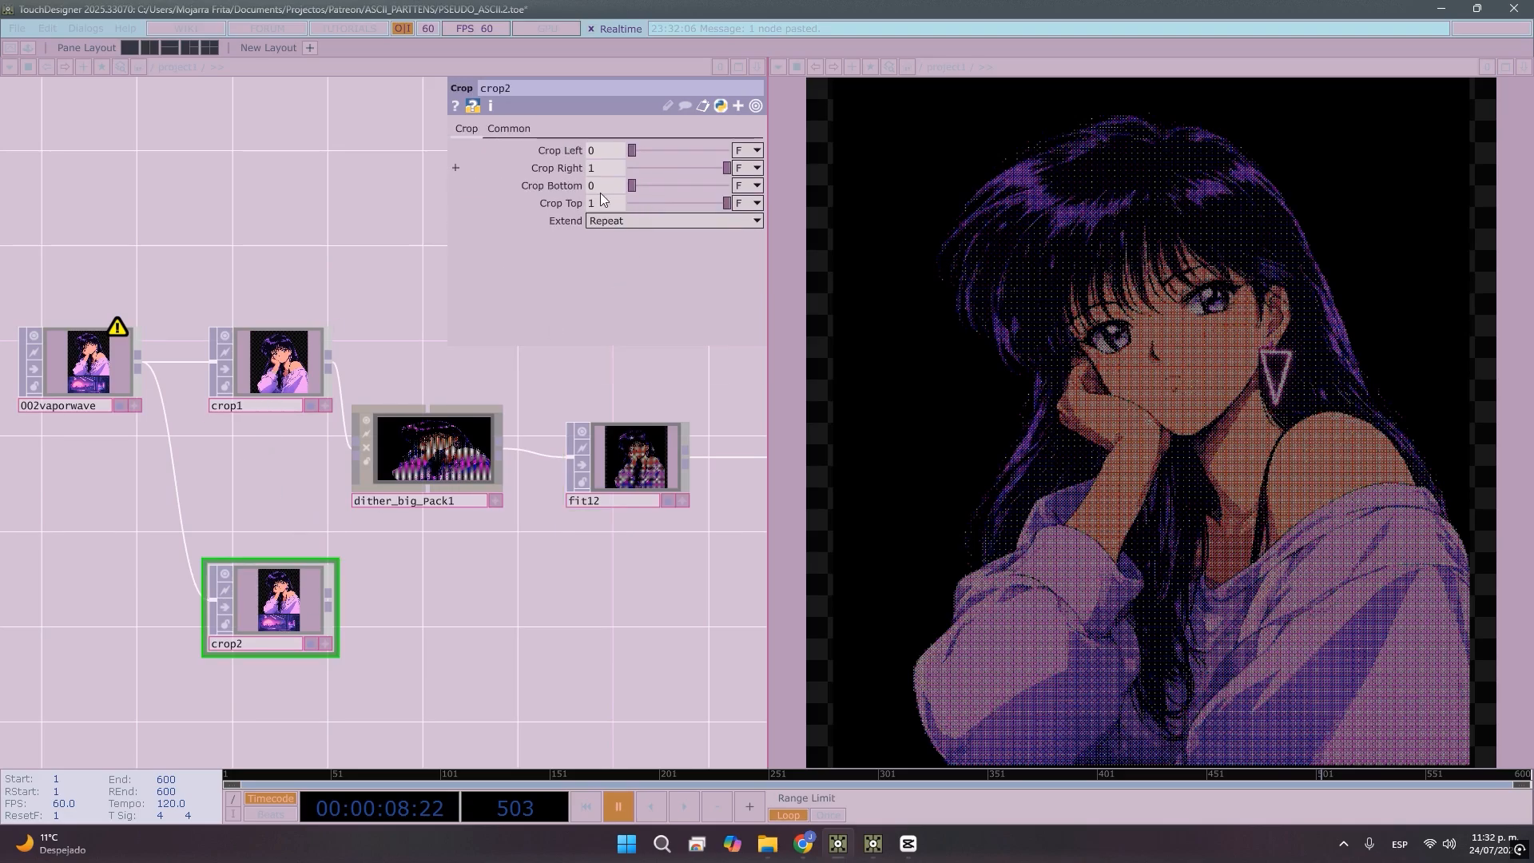
pyautogui.scroll(6, 285, 561)
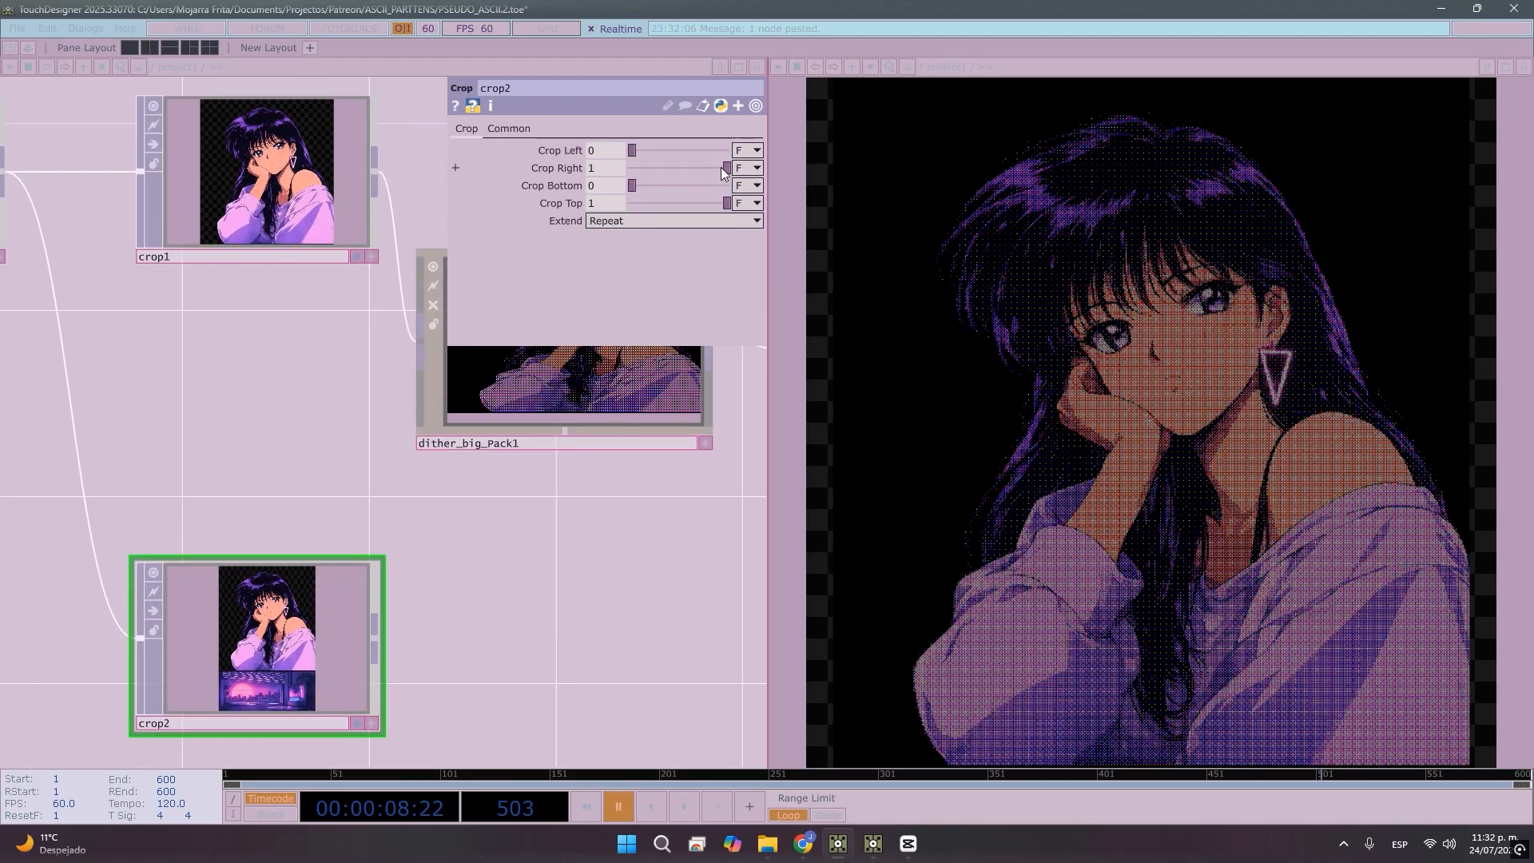
pyautogui.moveTo(720, 166)
pyautogui.mouseDown()
pyautogui.moveTo(698, 168)
pyautogui.moveTo(725, 168)
pyautogui.mouseUp()
pyautogui.moveTo(639, 189); pyautogui.dragTo(602, 200)
pyautogui.moveTo(722, 205); pyautogui.dragTo(660, 224)
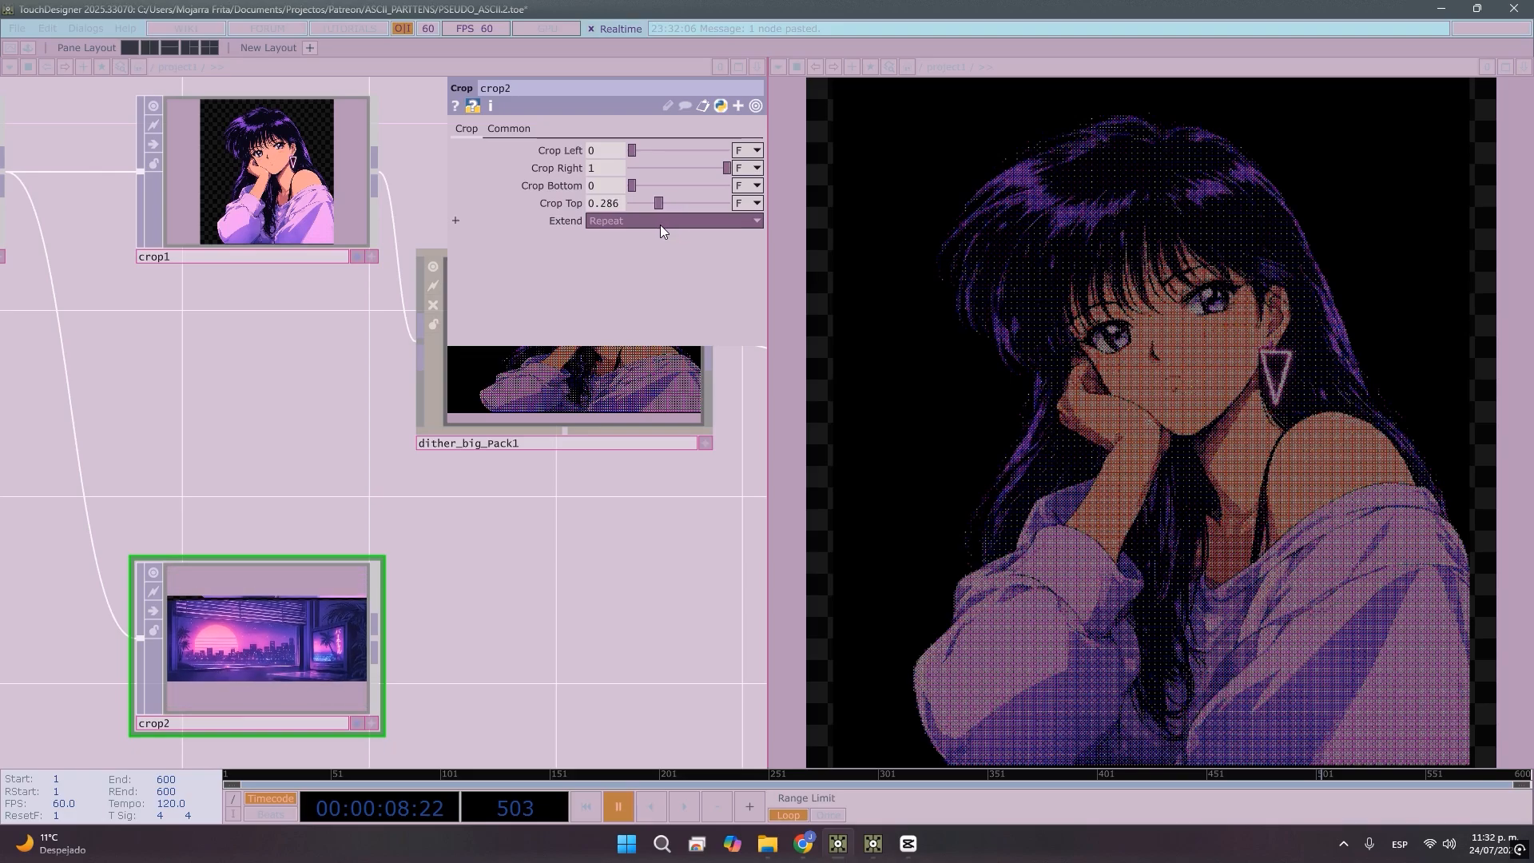
pyautogui.scroll(-3, 489, 526)
pyautogui.moveTo(558, 581); pyautogui.dragTo(617, 594)
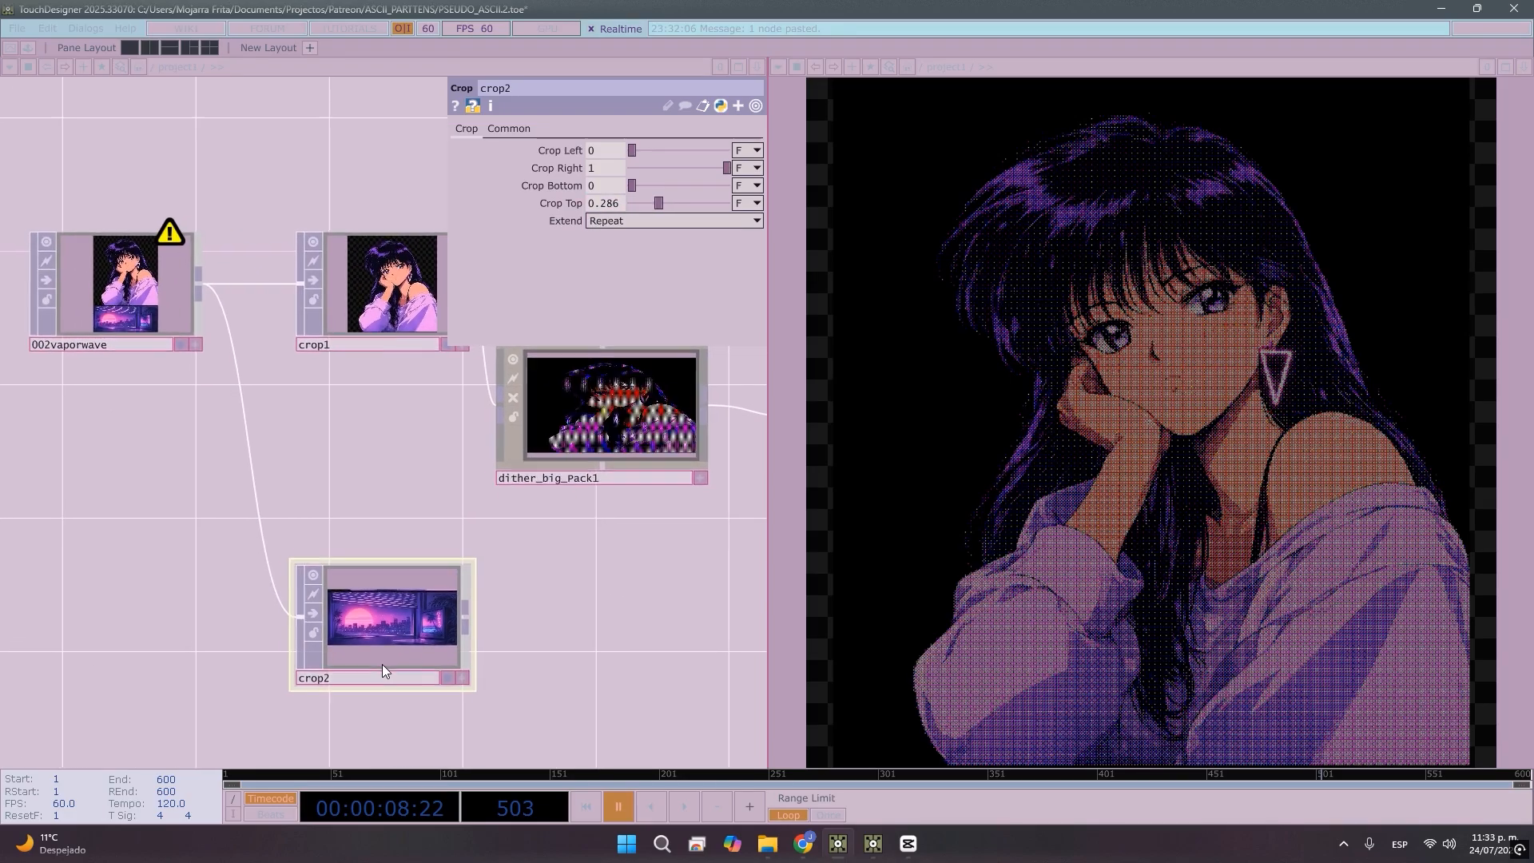
pyautogui.scroll(5, 382, 664)
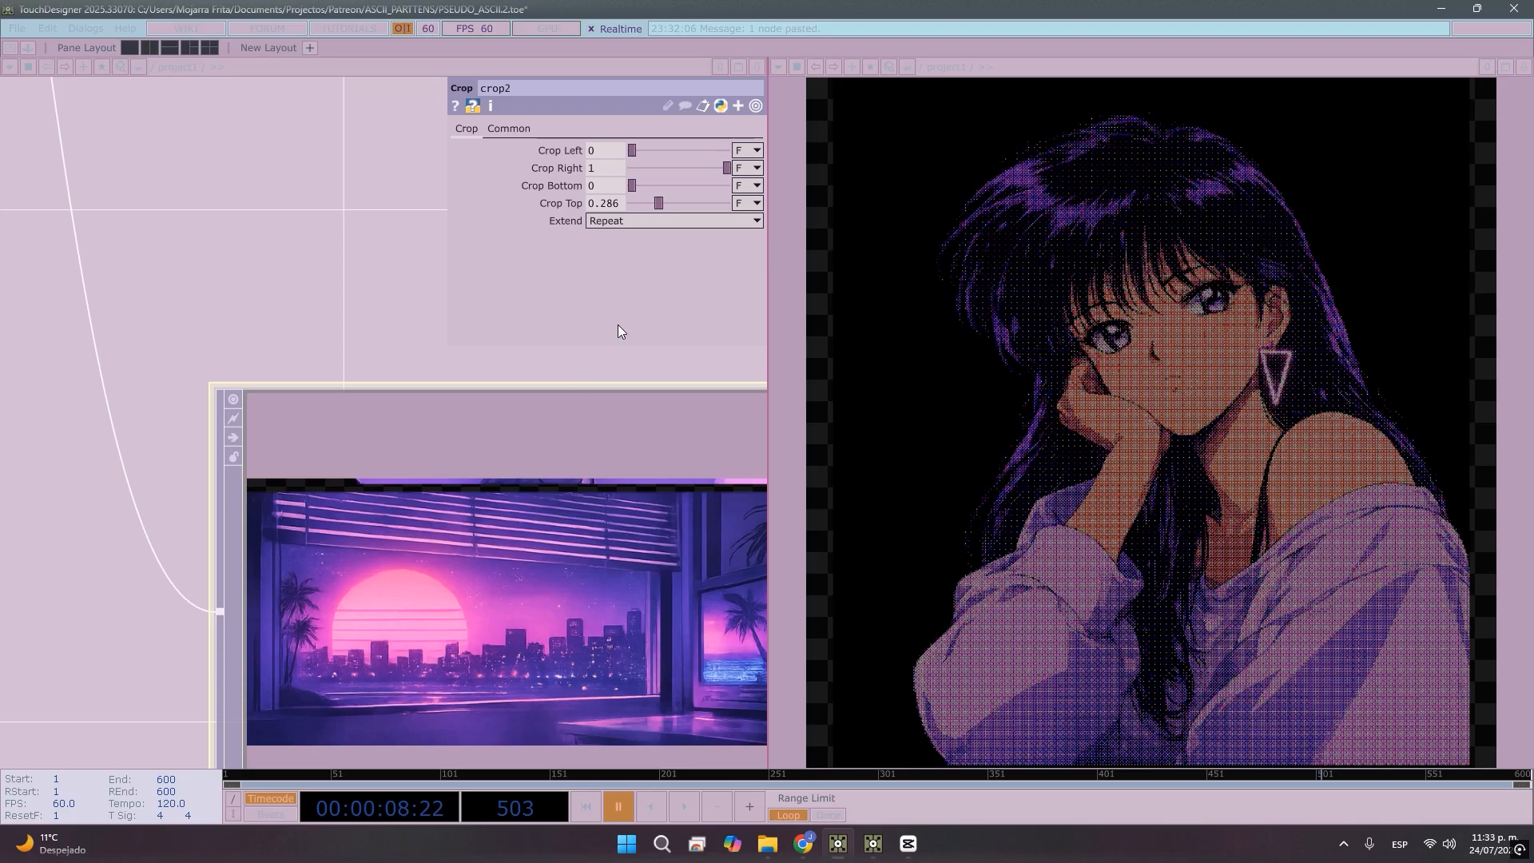
pyautogui.moveTo(650, 199); pyautogui.dragTo(653, 203)
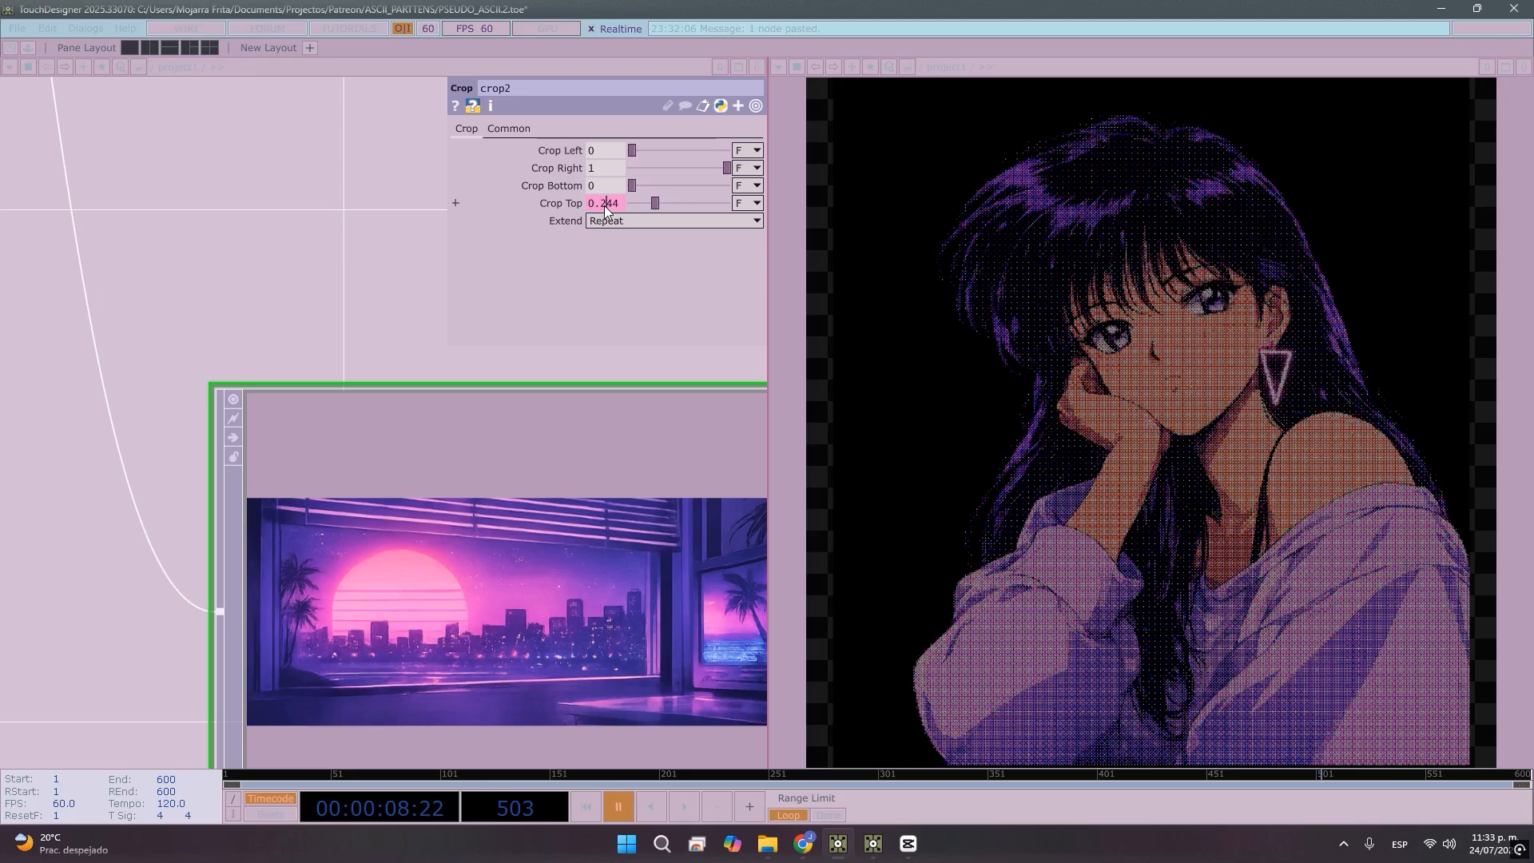
pyautogui.moveTo(601, 204); pyautogui.dragTo(620, 234, button='middle')
pyautogui.moveTo(605, 171); pyautogui.dragTo(603, 178, button='middle')
# Move 002vaporwave farther away from crop1 and place crop2 below the wire that joins them
pyautogui.scroll(-5, 308, 416)
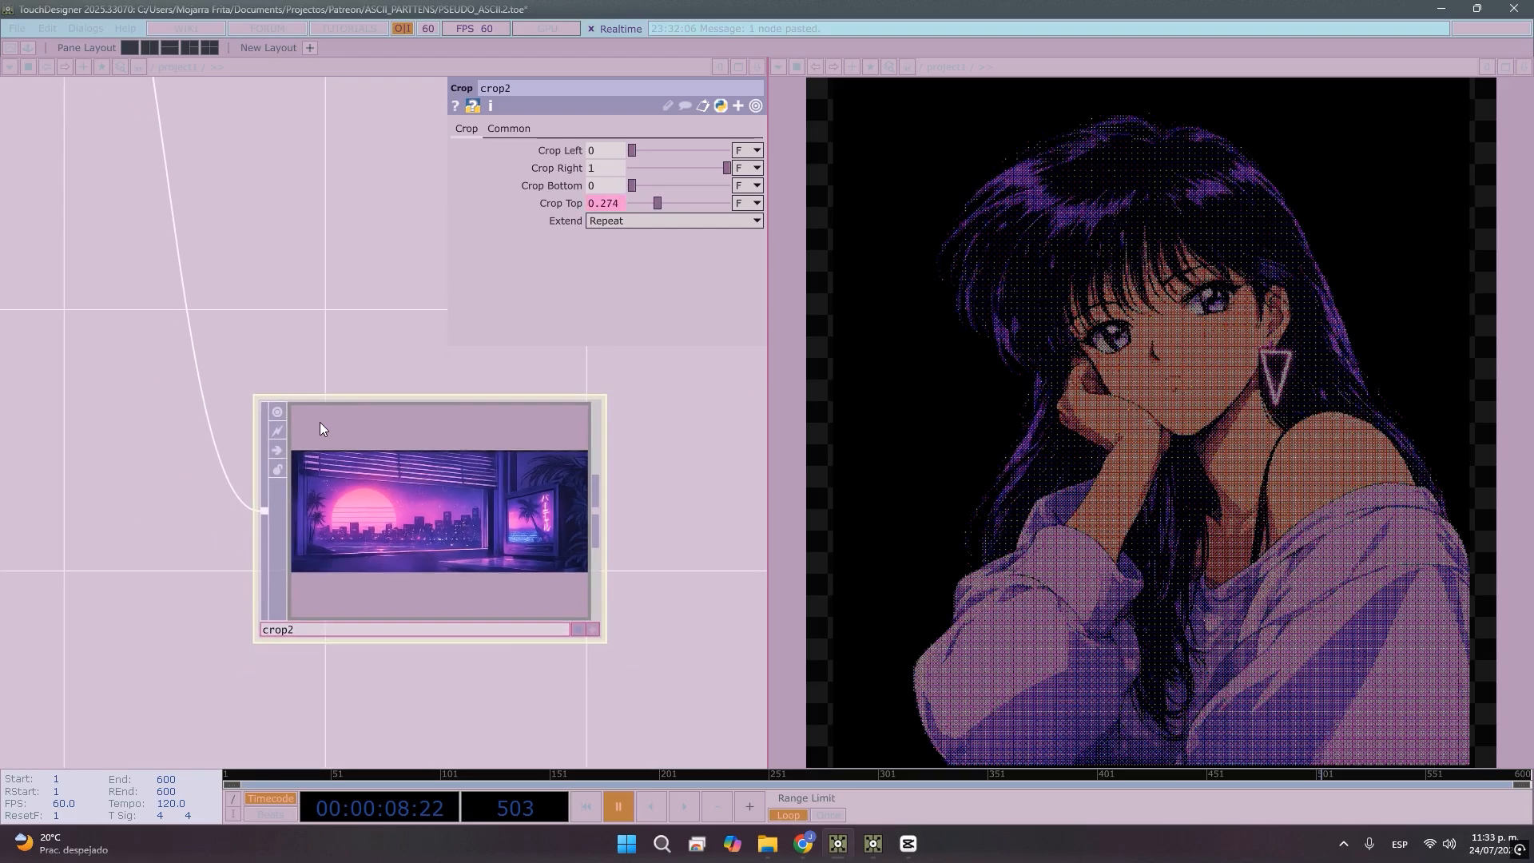
pyautogui.scroll(-2, 248, 230)
pyautogui.moveTo(287, 214); pyautogui.dragTo(277, 414)
pyautogui.scroll(-3, 272, 423)
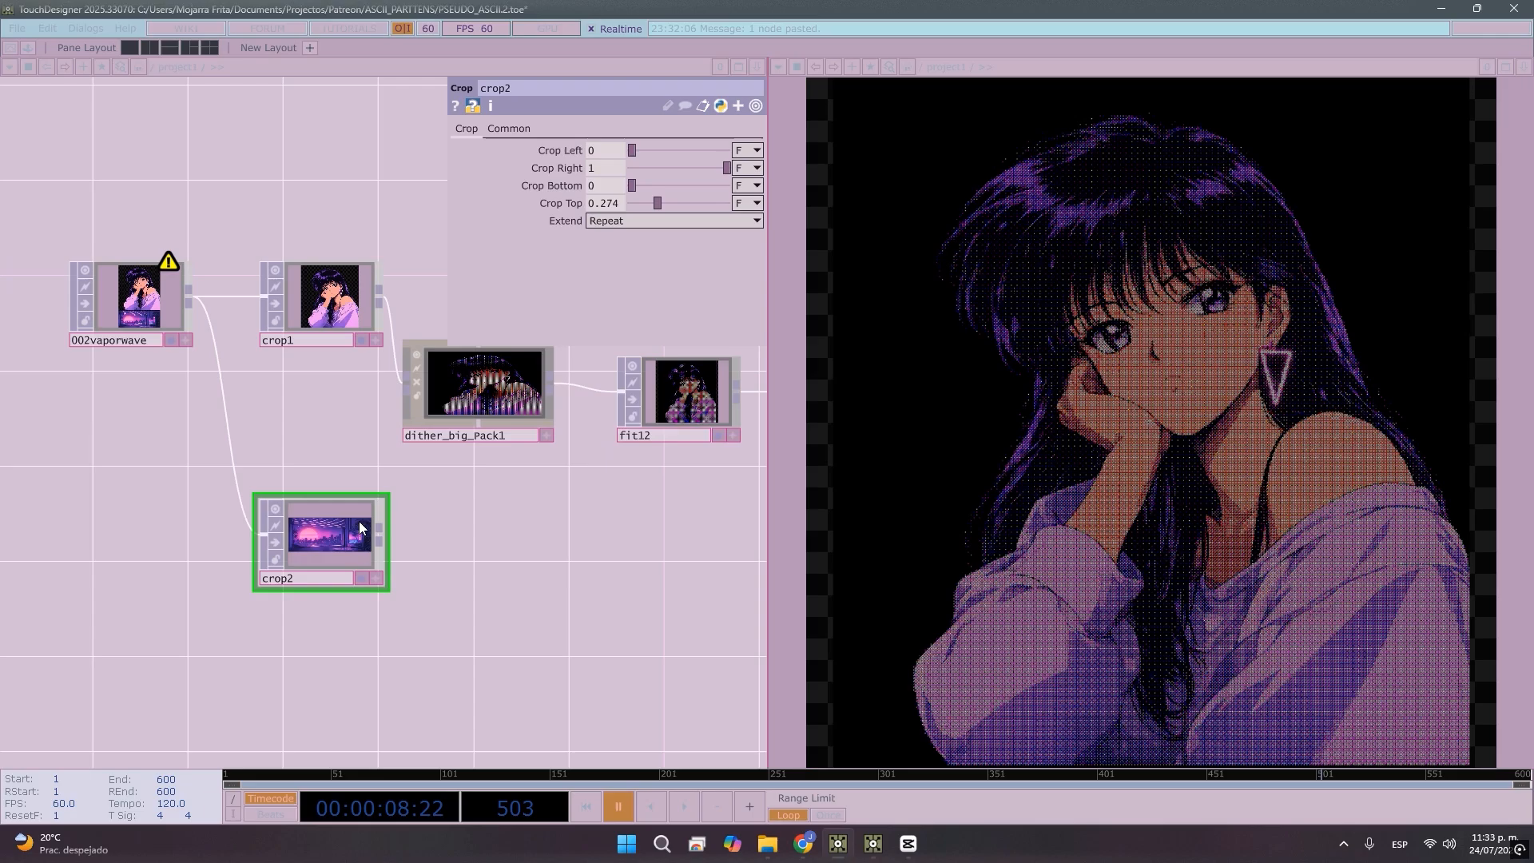
pyautogui.moveTo(281, 512); pyautogui.dragTo(402, 517)
pyautogui.moveTo(271, 299); pyautogui.dragTo(103, 276)
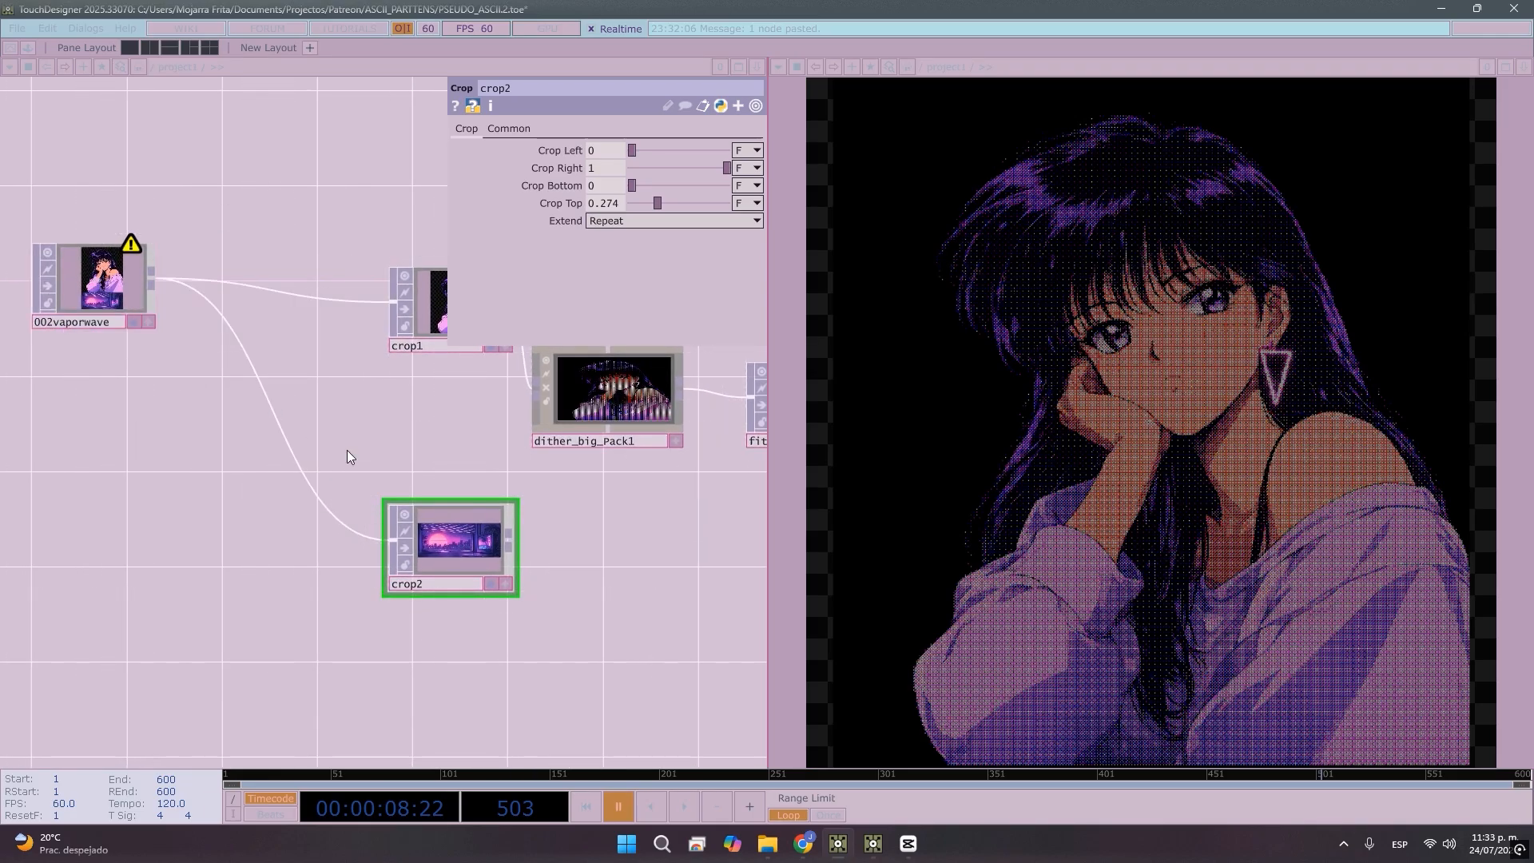
pyautogui.hotkey('ctrl', 'v')
pyautogui.moveTo(236, 486); pyautogui.dragTo(236, 486)
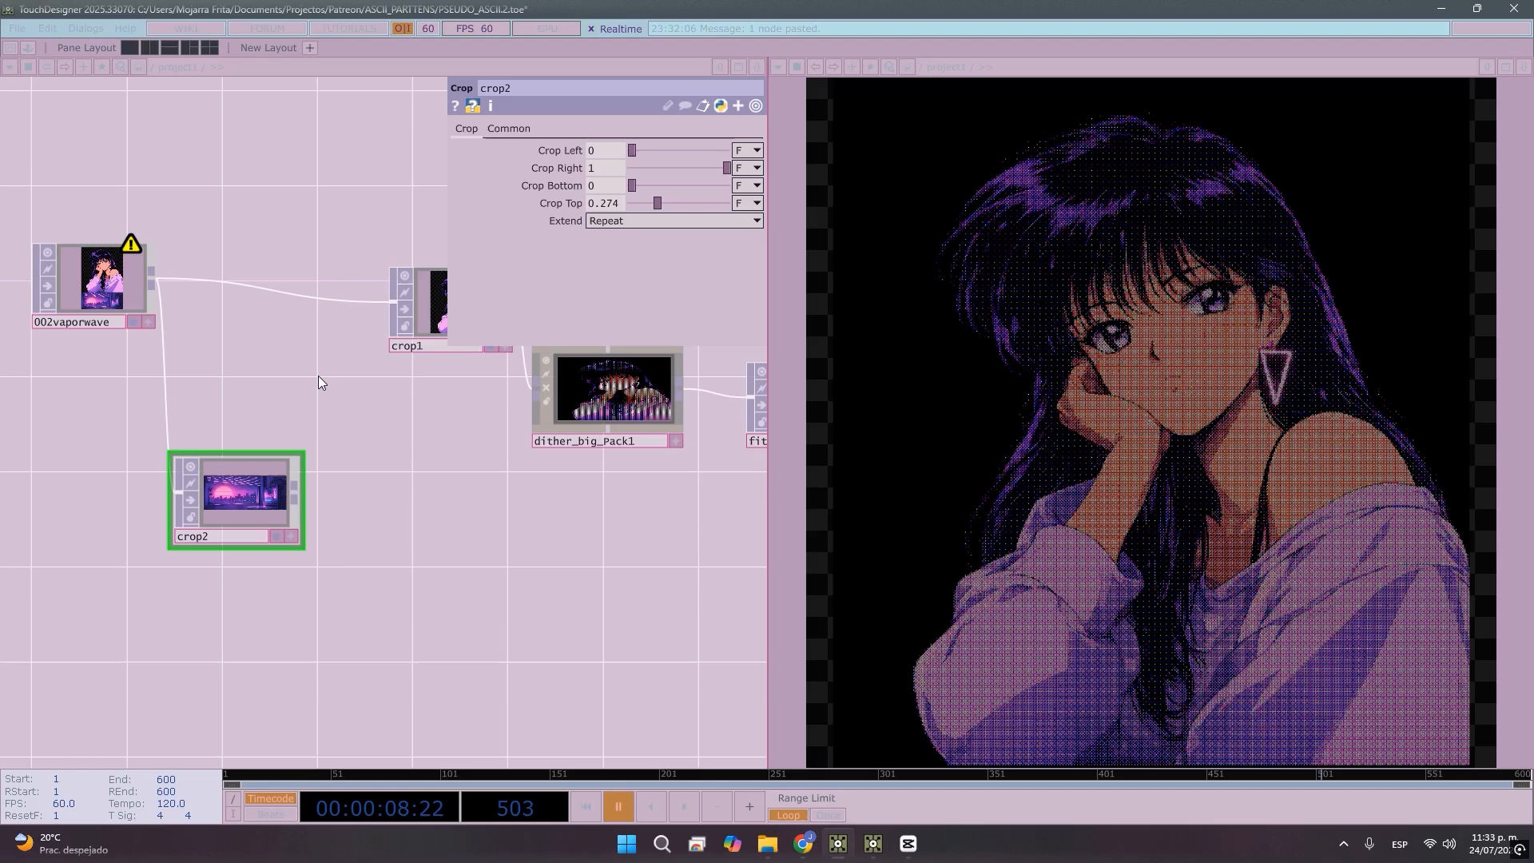
# Insert a Composite TOP on the wire between 002vaporwave and crop1
pyautogui.rightClick(305, 297)
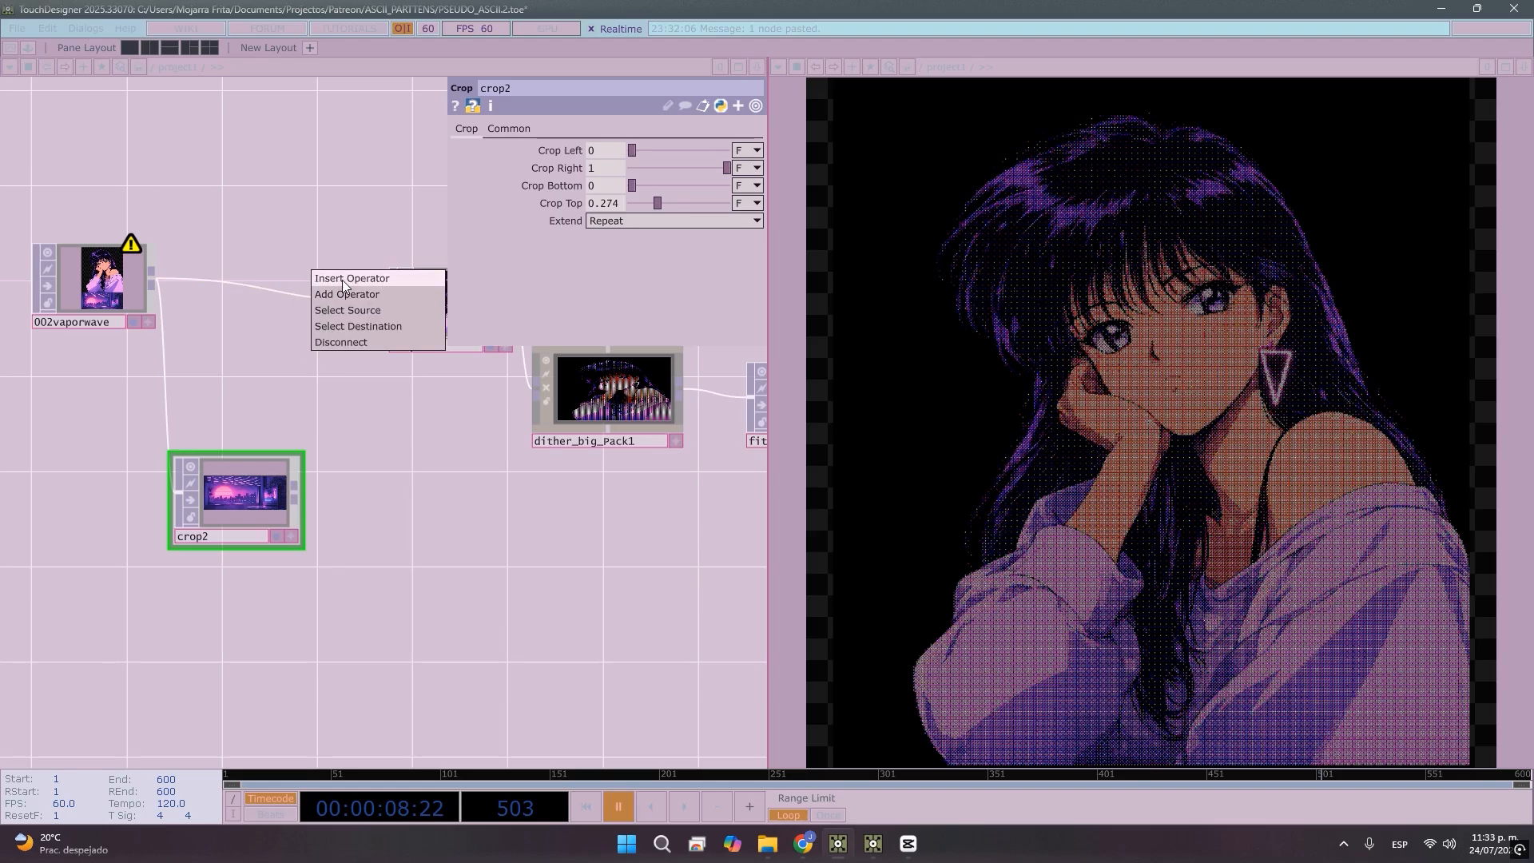
pyautogui.click(342, 279)
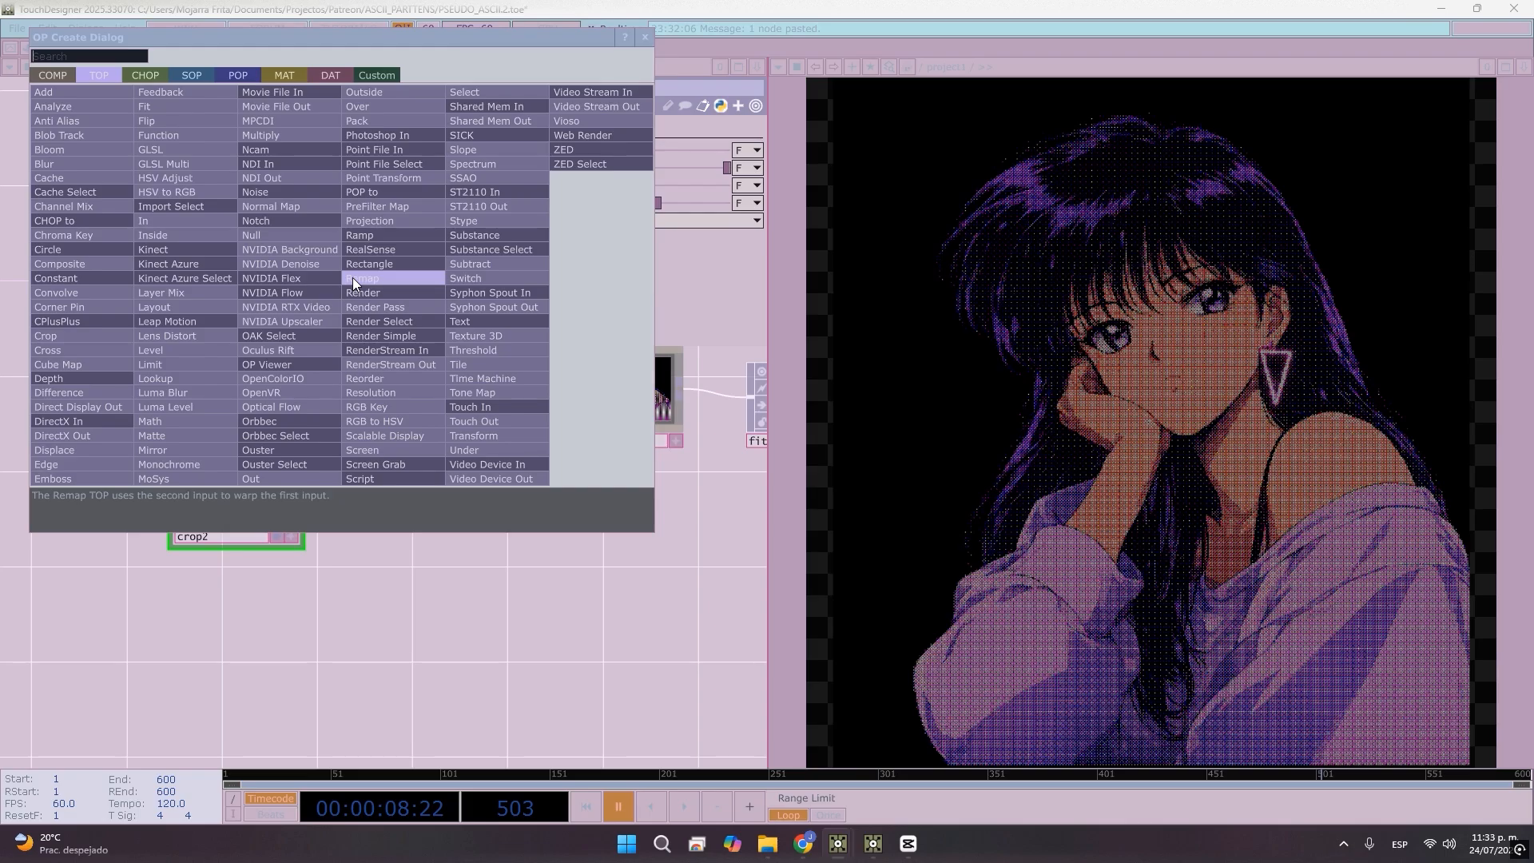
pyautogui.write('comp')
pyautogui.press('Return')
pyautogui.click(352, 277)
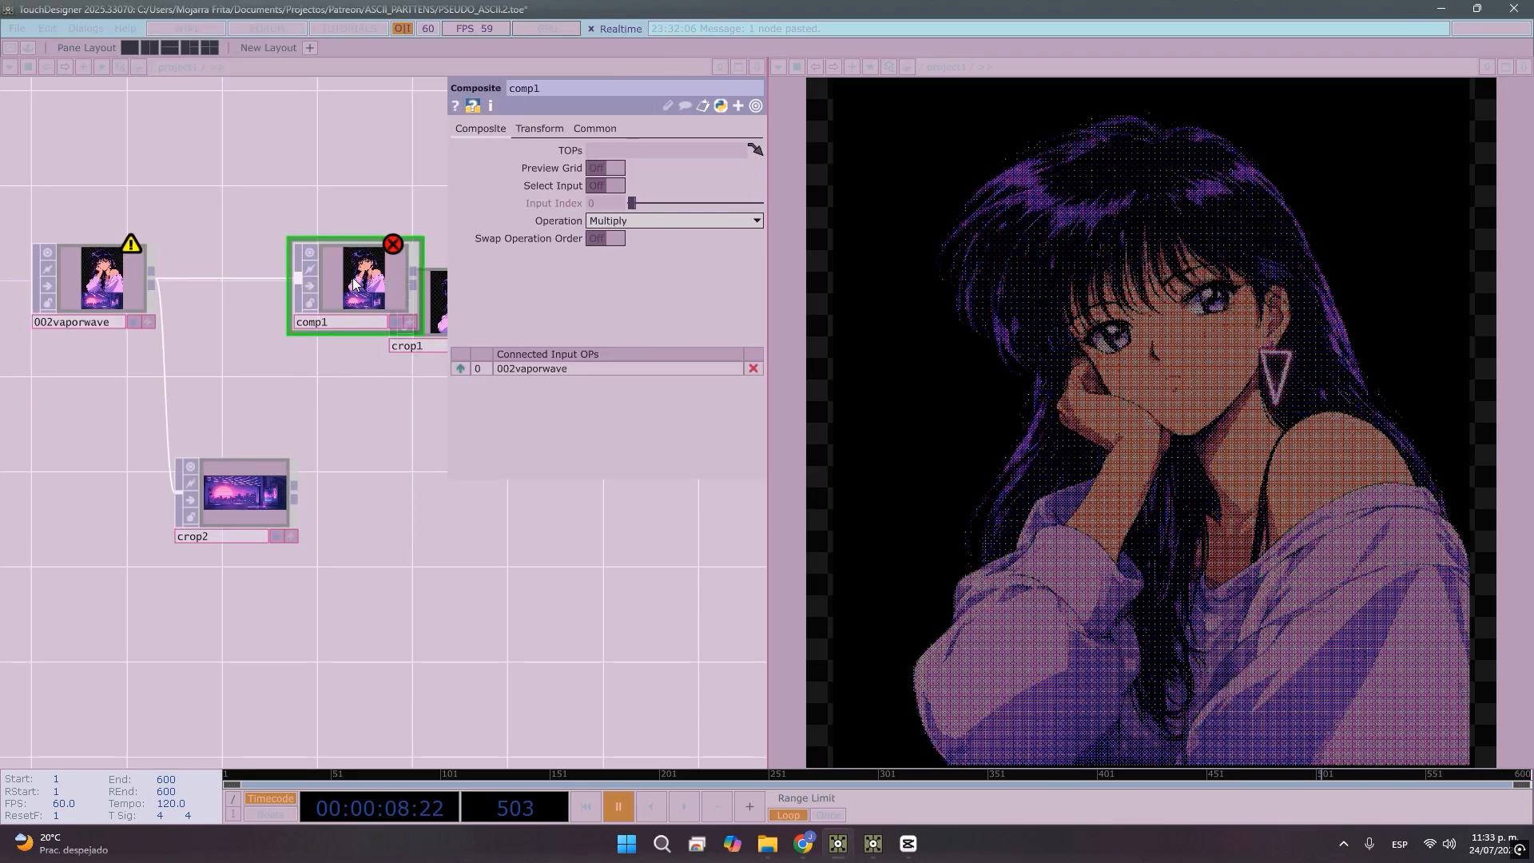
# Align comp1 with crop1 and connect crop2's output to comp1 as its second input
pyautogui.moveTo(400, 505); pyautogui.dragTo(360, 506)
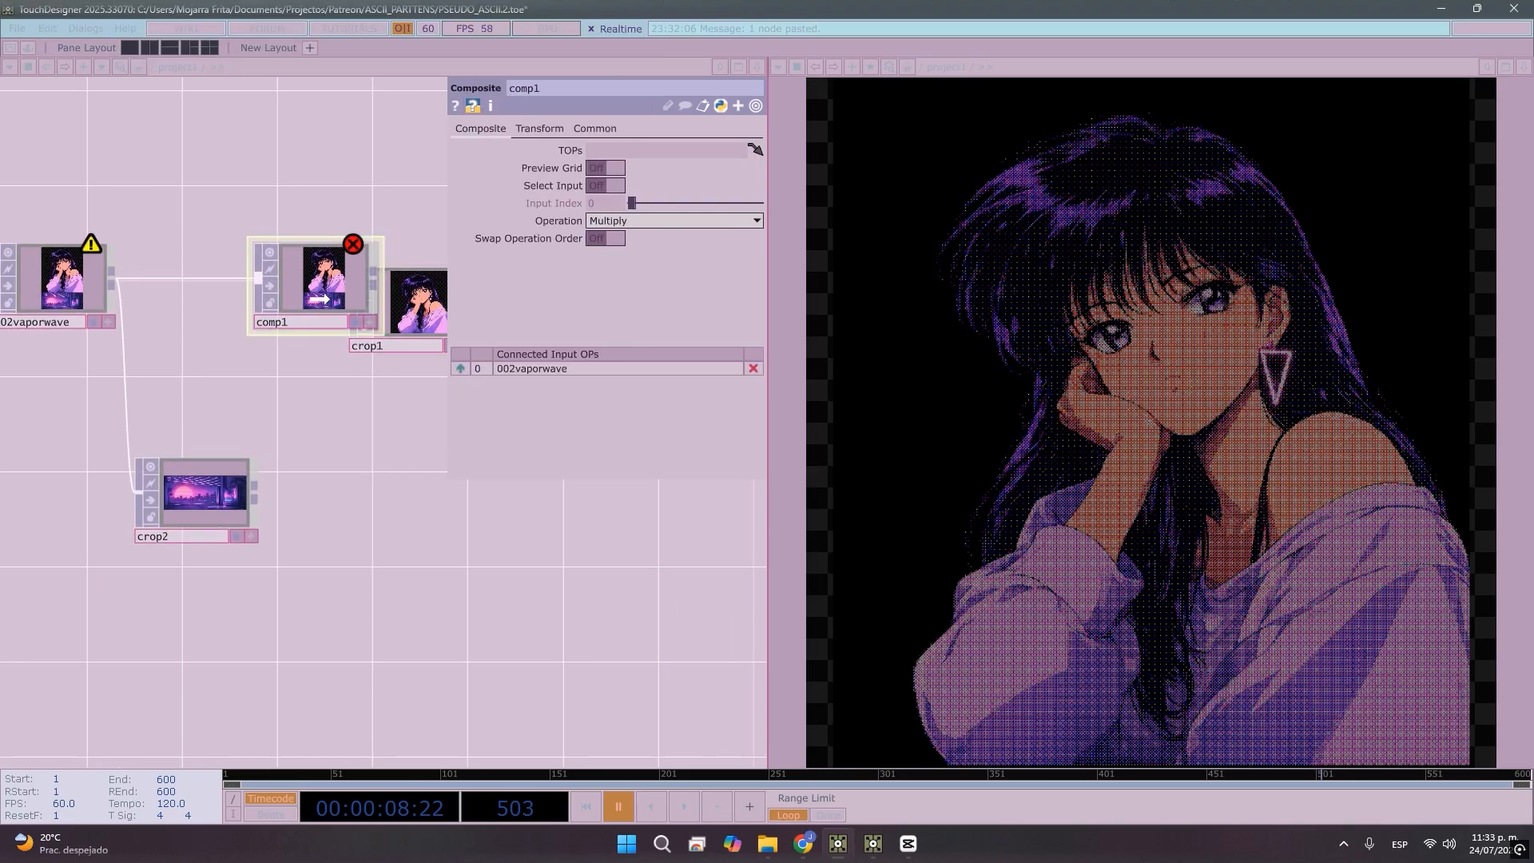
pyautogui.moveTo(320, 296); pyautogui.dragTo(297, 320)
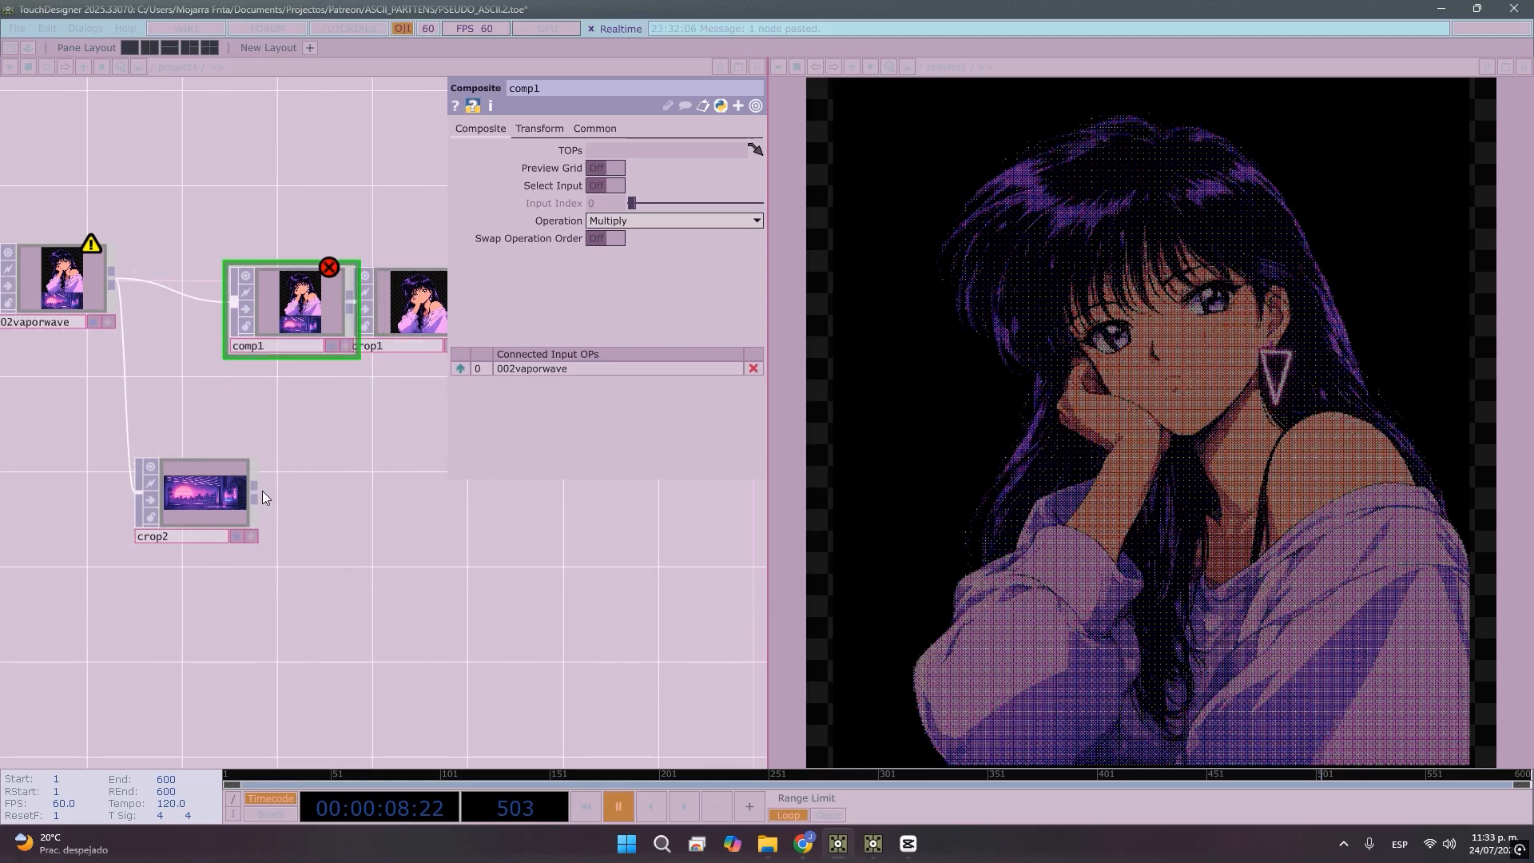
pyautogui.moveTo(254, 495); pyautogui.dragTo(214, 338)
# Spread 002vaporwave and crop2 farther from comp1 and align dither_big_Pack1 in a row with crop1
pyautogui.moveTo(468, 485); pyautogui.dragTo(653, 524)
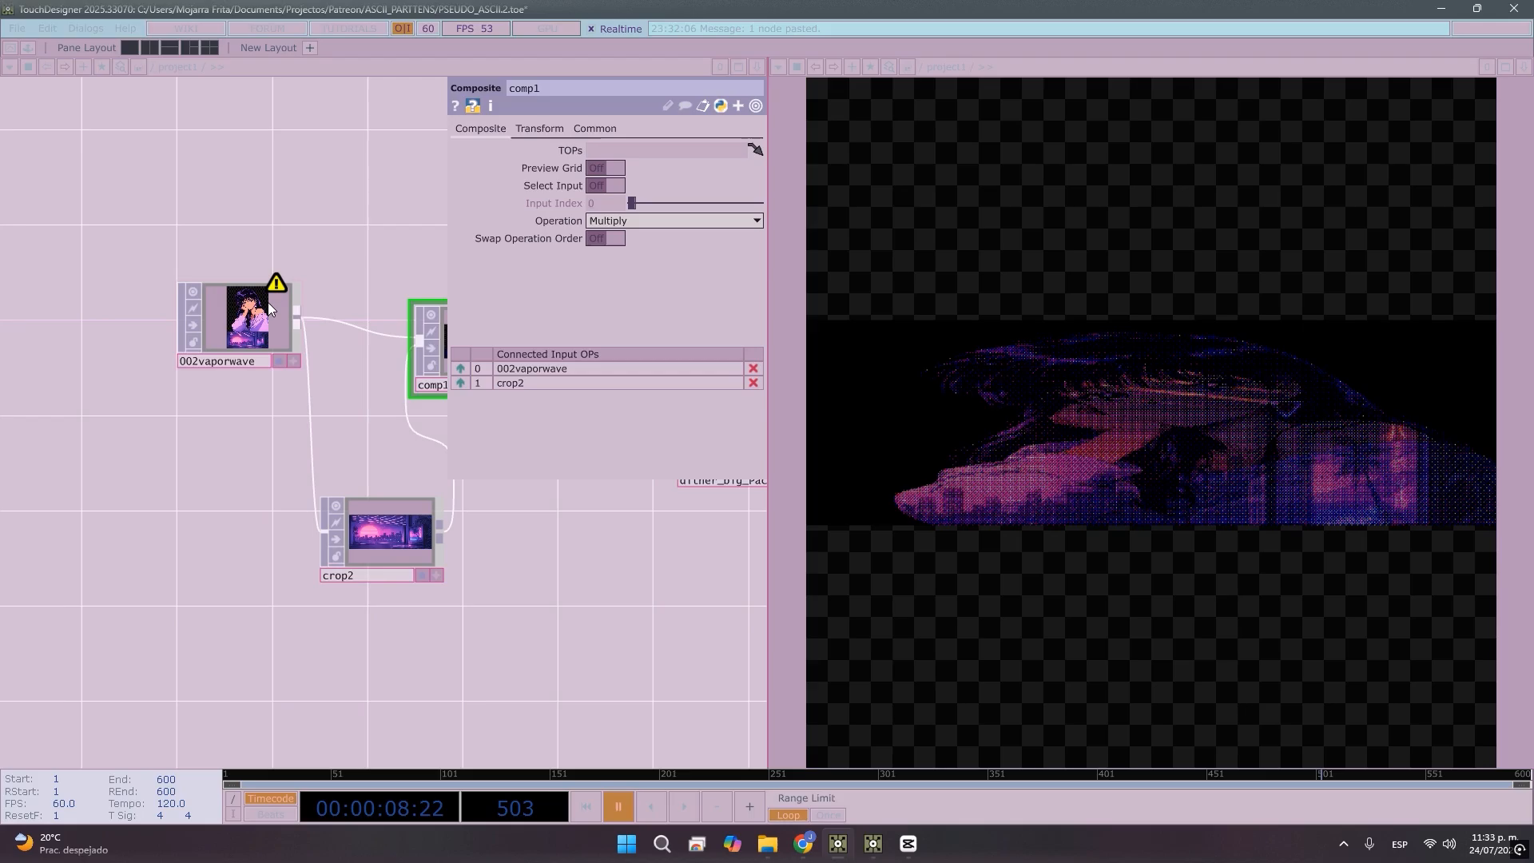
pyautogui.moveTo(184, 309); pyautogui.dragTo(64, 309)
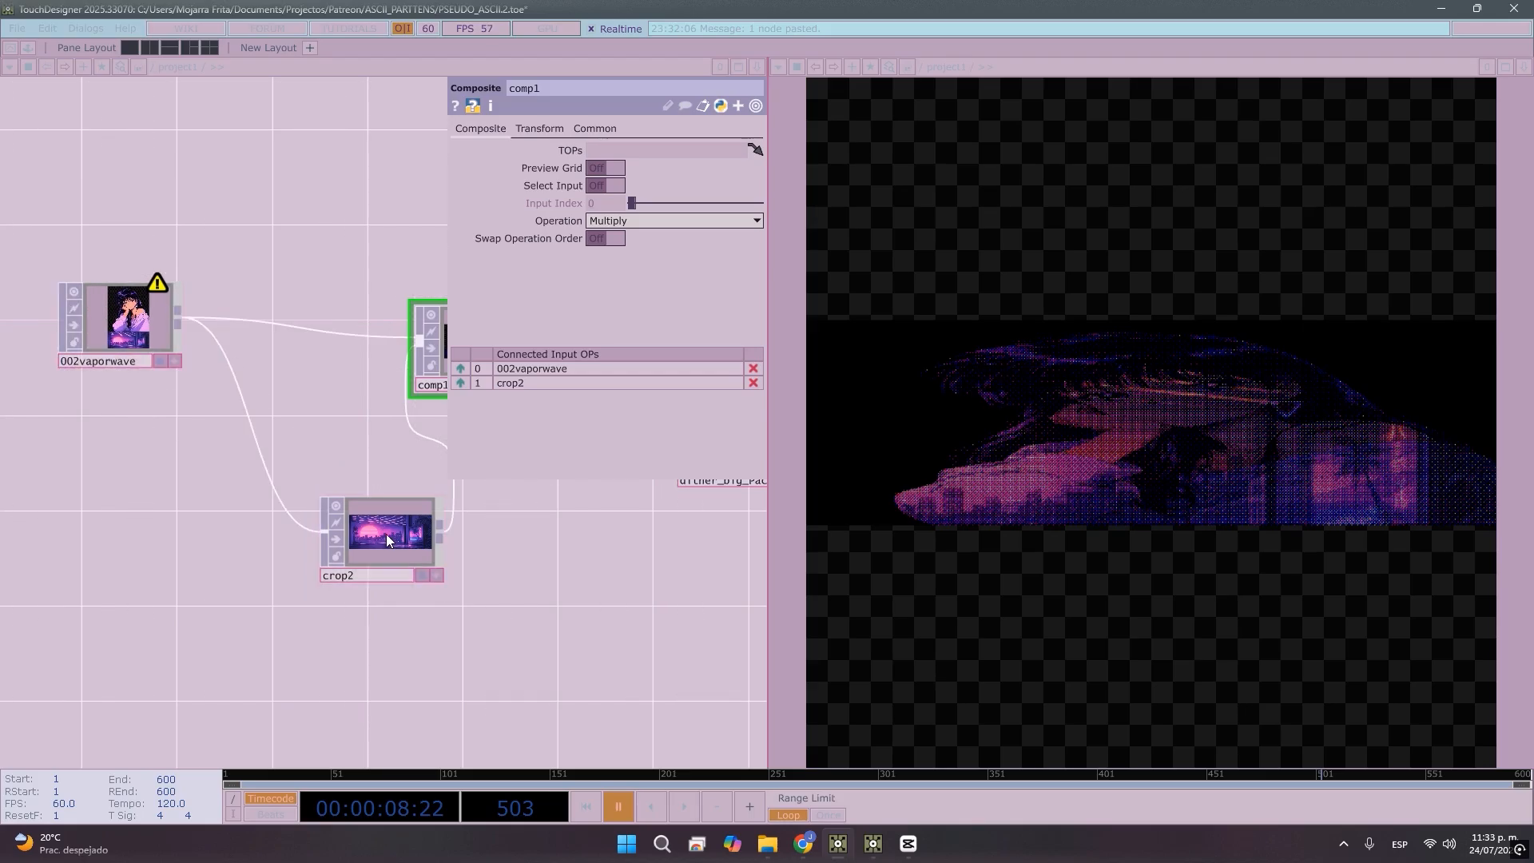
pyautogui.moveTo(386, 534); pyautogui.dragTo(291, 512)
pyautogui.moveTo(467, 567); pyautogui.dragTo(301, 569)
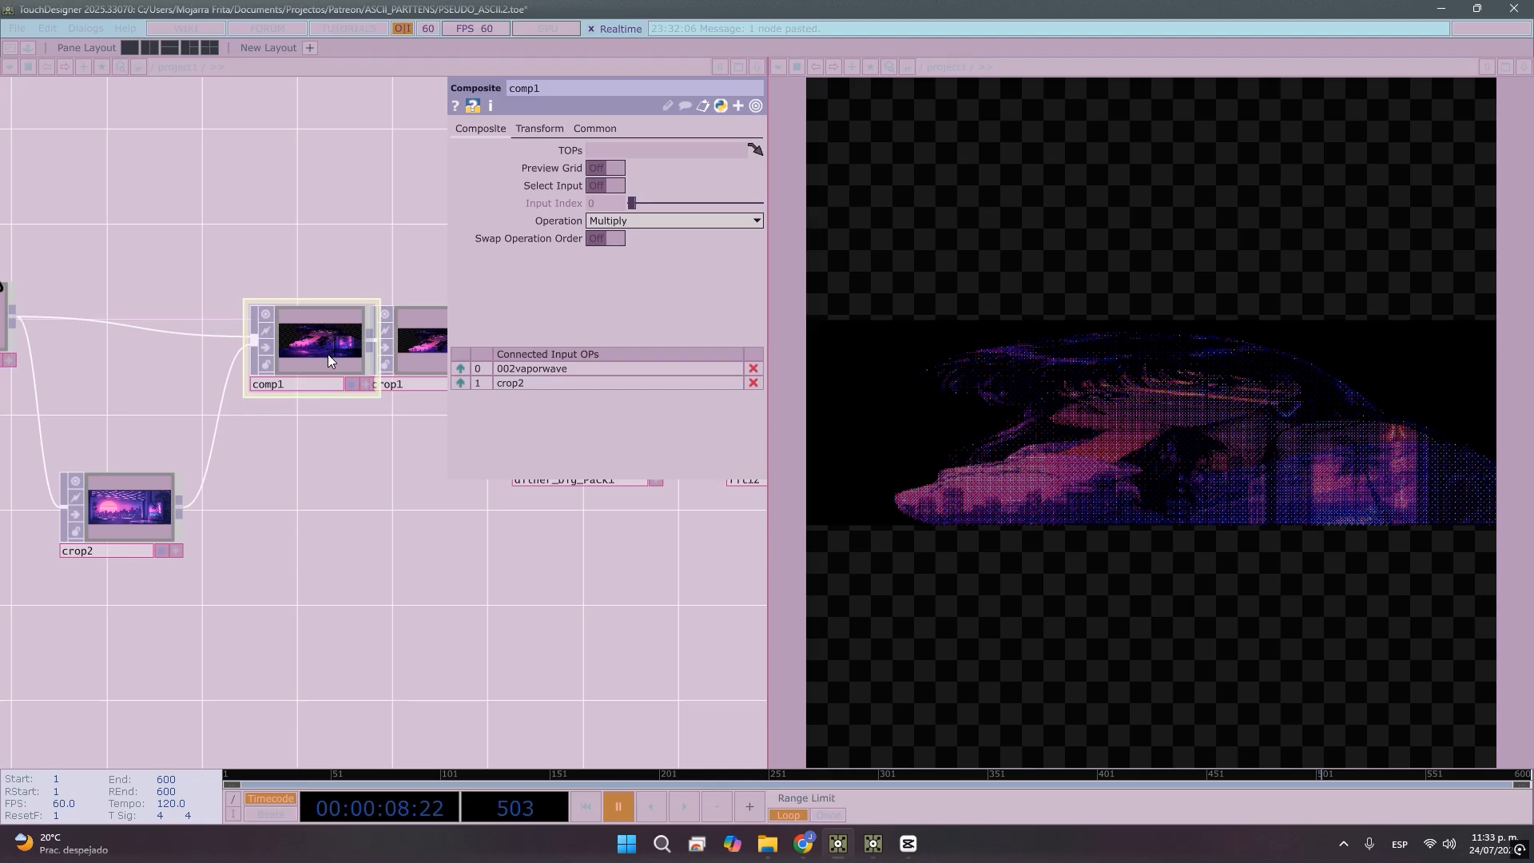
pyautogui.scroll(-3, 328, 353)
pyautogui.moveTo(445, 532); pyautogui.dragTo(291, 545)
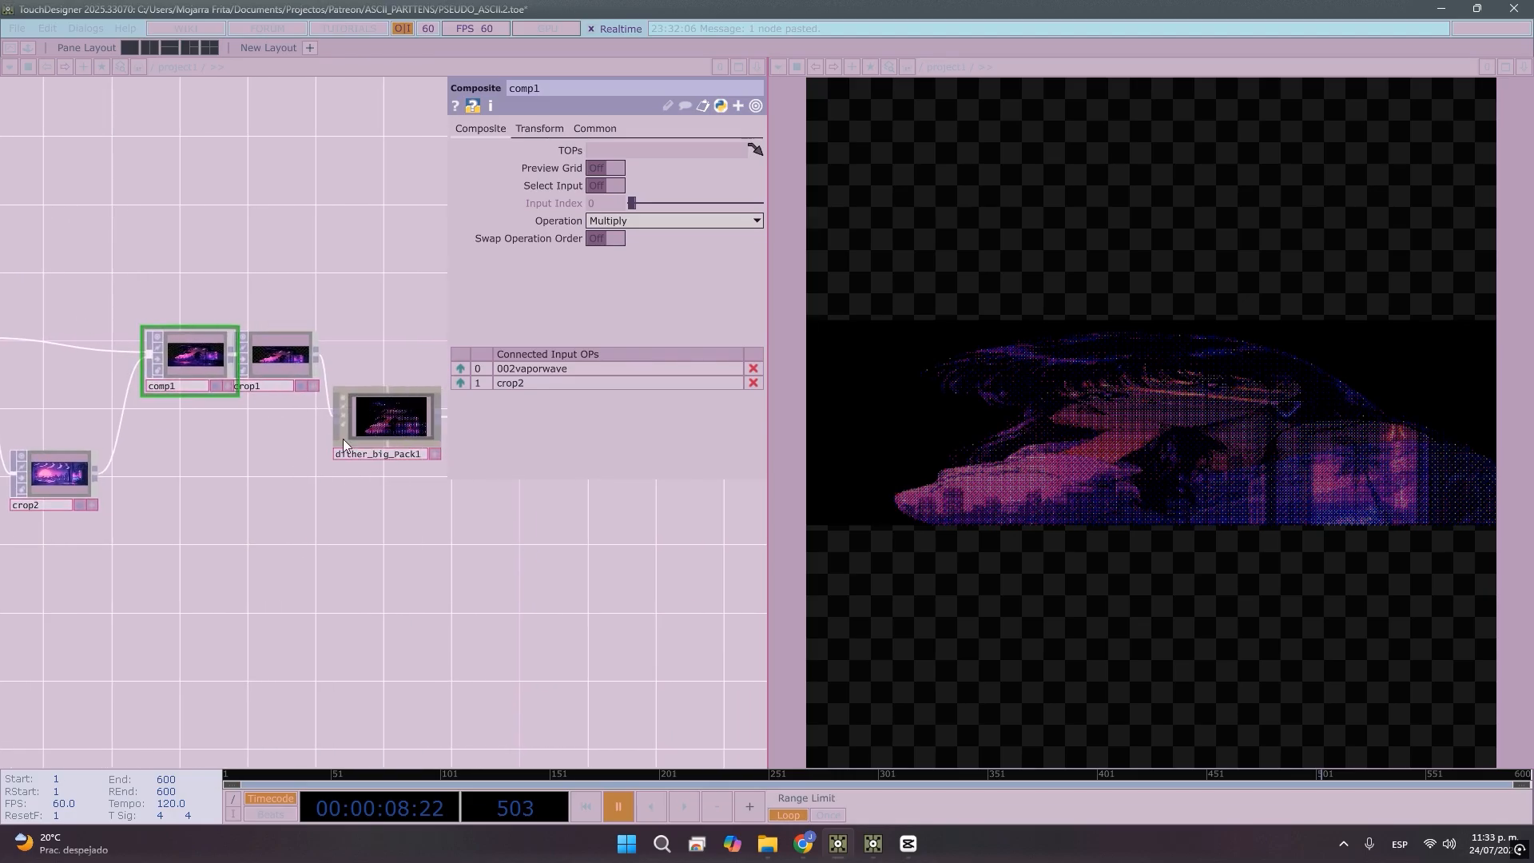
pyautogui.moveTo(399, 437); pyautogui.dragTo(400, 375)
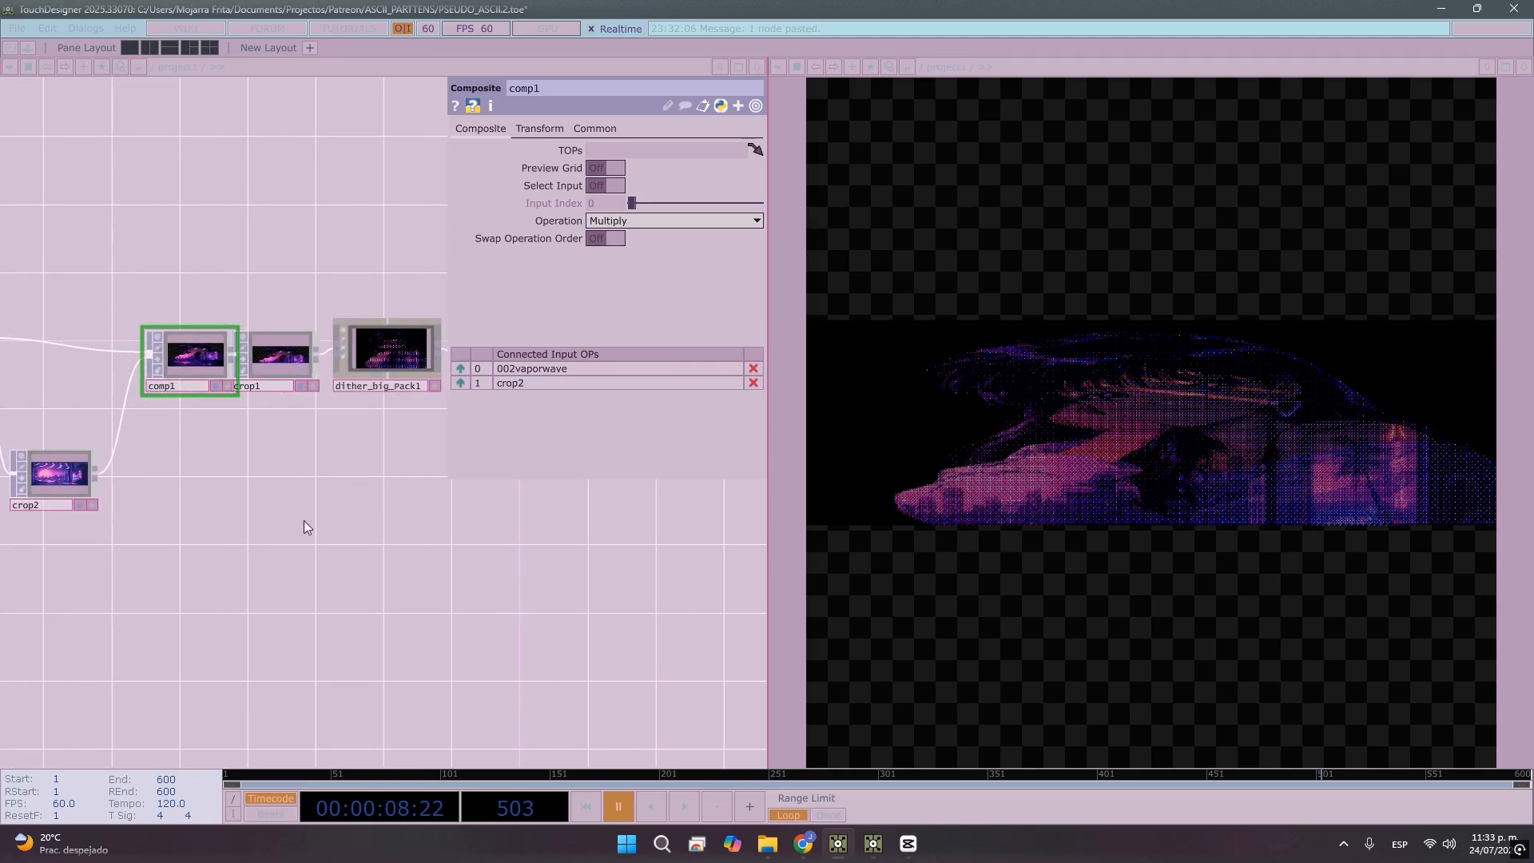
# Set dither_big_Pack1's Index parameter to 3
pyautogui.moveTo(292, 515); pyautogui.dragTo(225, 519)
pyautogui.moveTo(359, 536); pyautogui.dragTo(307, 567)
pyautogui.moveTo(417, 458); pyautogui.dragTo(374, 387)
pyautogui.moveTo(389, 553); pyautogui.dragTo(604, 589)
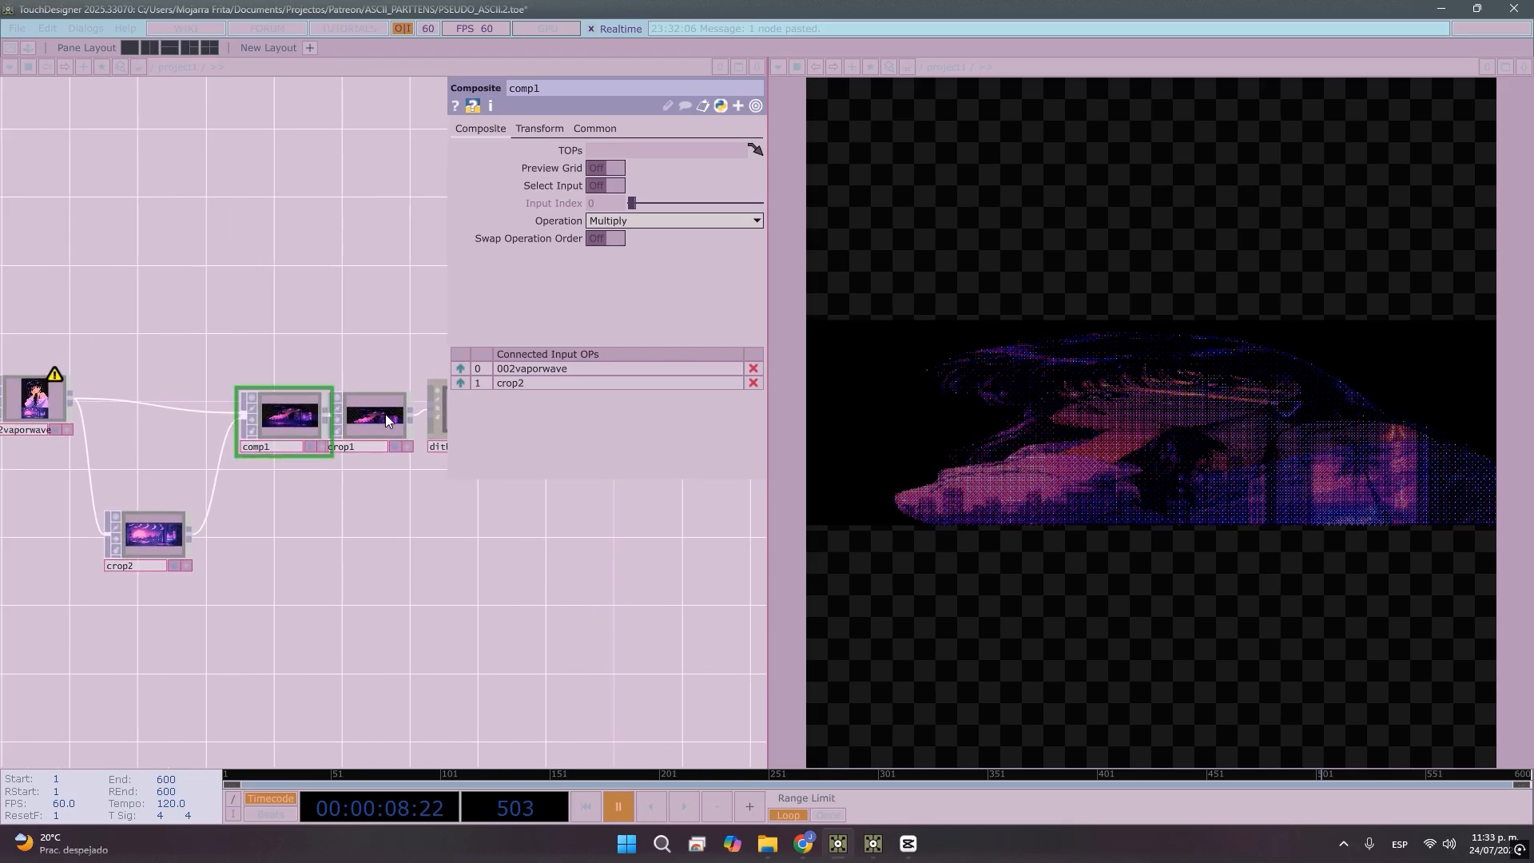
pyautogui.moveTo(378, 527); pyautogui.dragTo(308, 530)
pyautogui.click(413, 424)
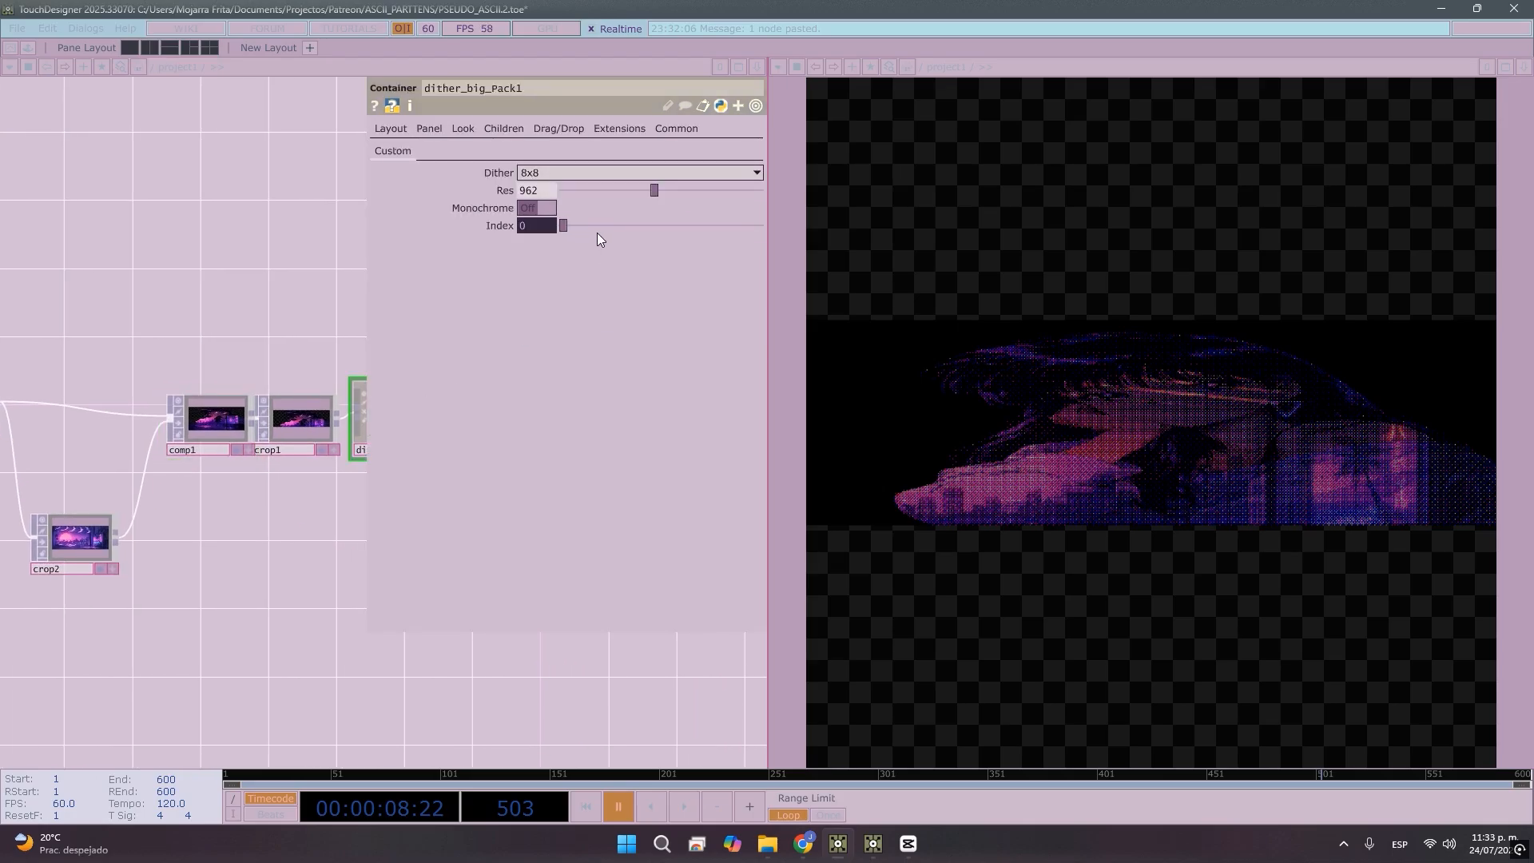
pyautogui.moveTo(576, 227); pyautogui.dragTo(777, 243)
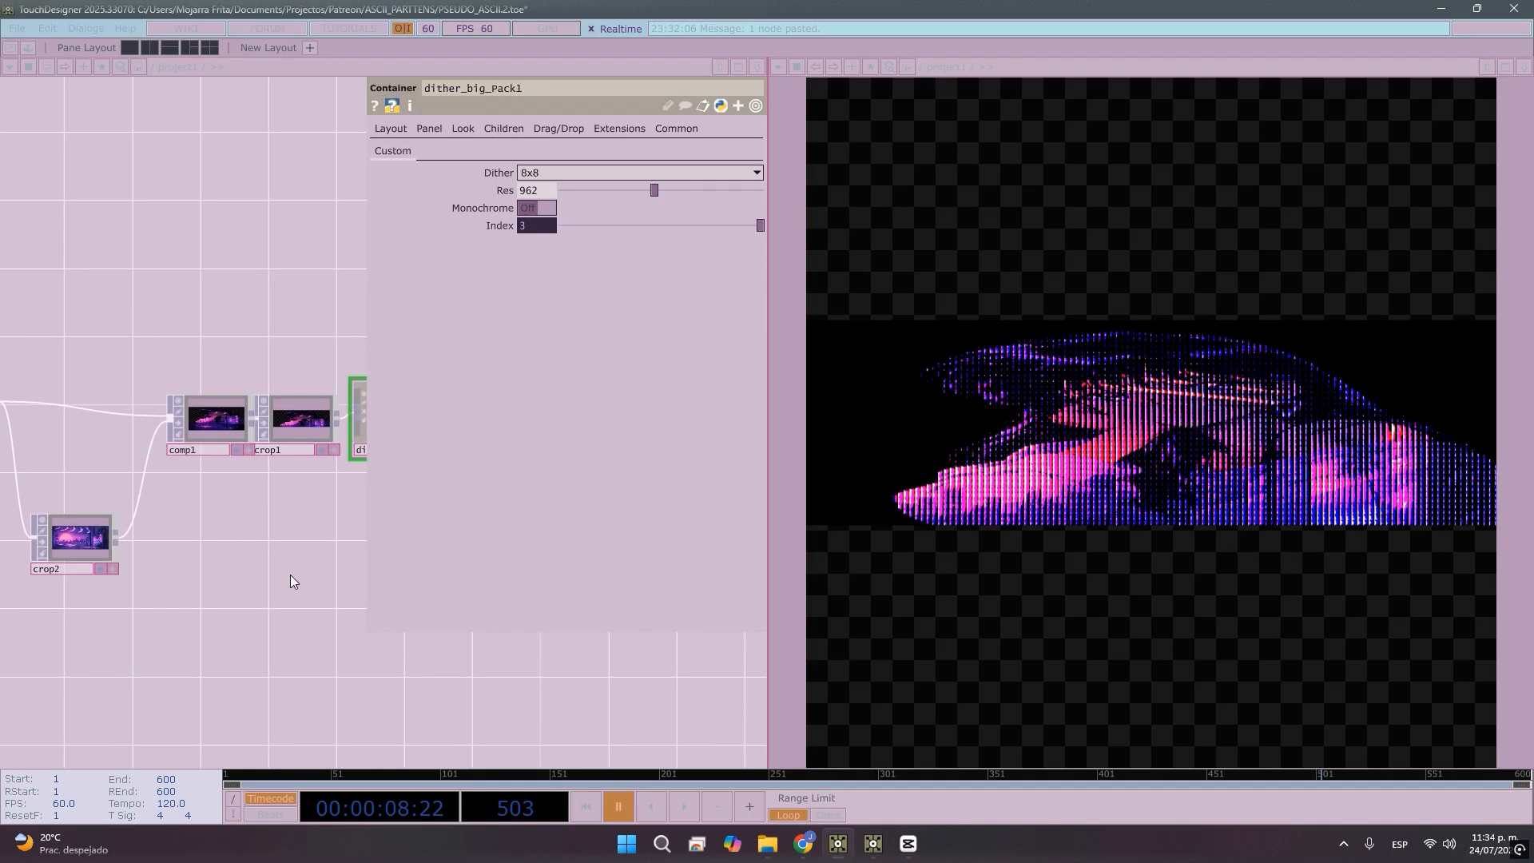
# Shift crop2 closer to 002vaporwave and insert a Fit TOP on the wire between crop2 and comp1
pyautogui.moveTo(176, 560); pyautogui.dragTo(324, 567)
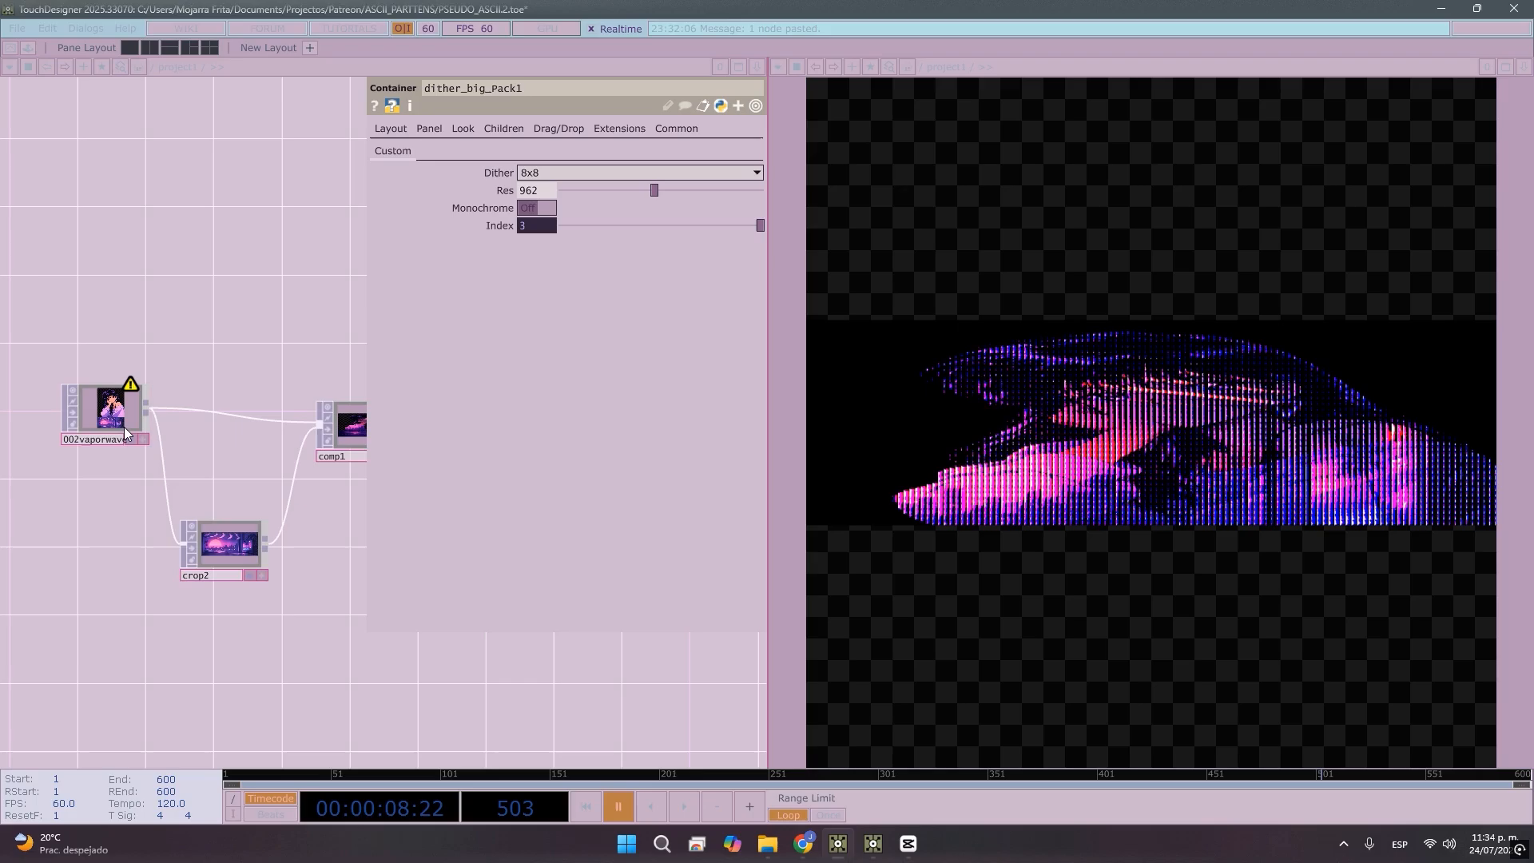
pyautogui.moveTo(110, 609); pyautogui.dragTo(111, 592)
pyautogui.moveTo(220, 531); pyautogui.dragTo(169, 529)
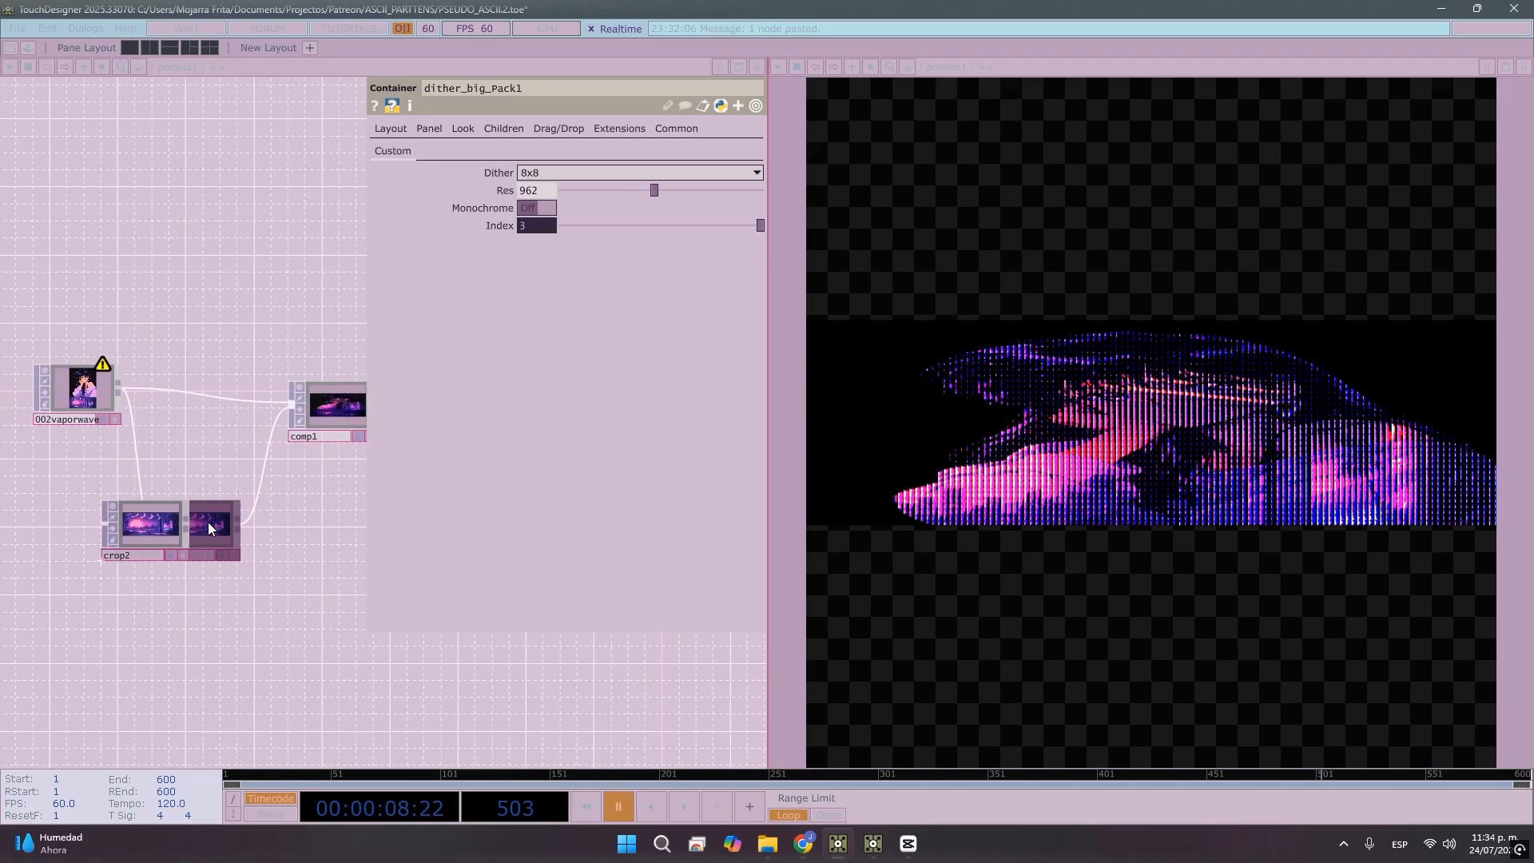
pyautogui.rightClick(214, 508)
pyautogui.click(238, 489)
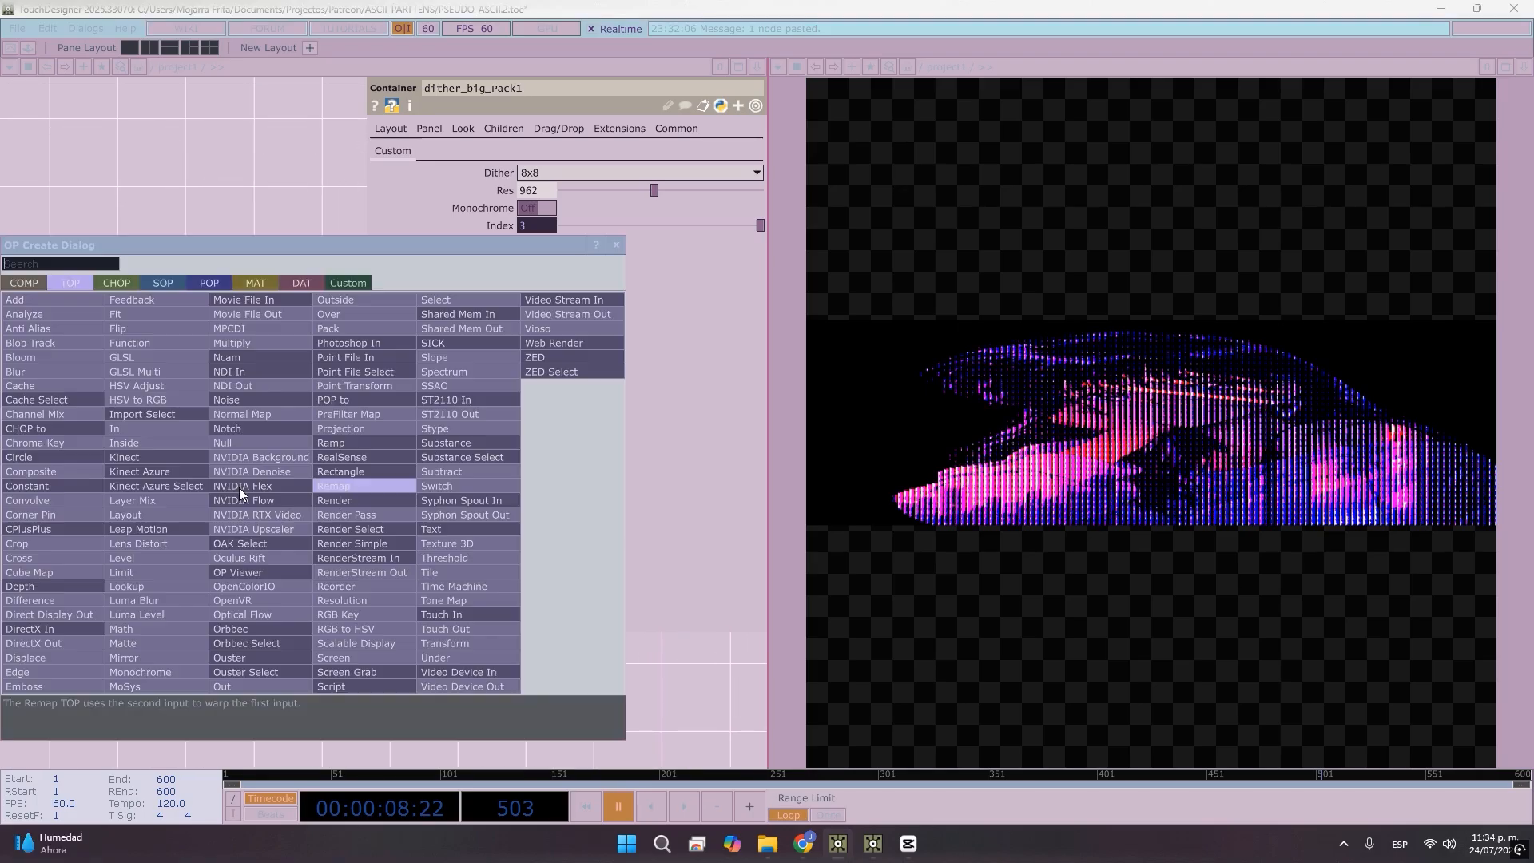
pyautogui.write('fit')
pyautogui.press('Return')
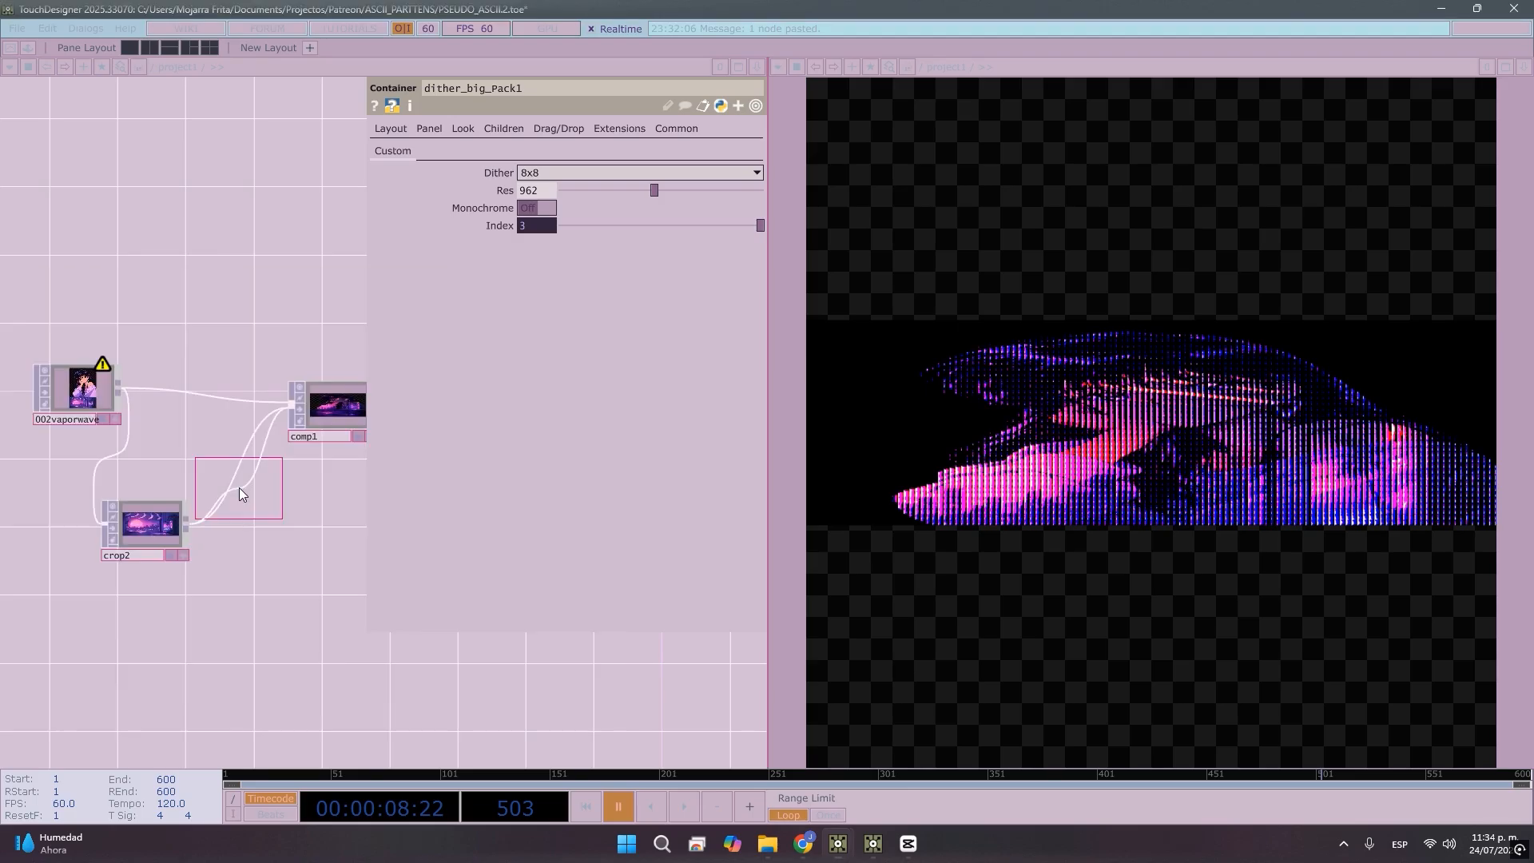
pyautogui.click(240, 489)
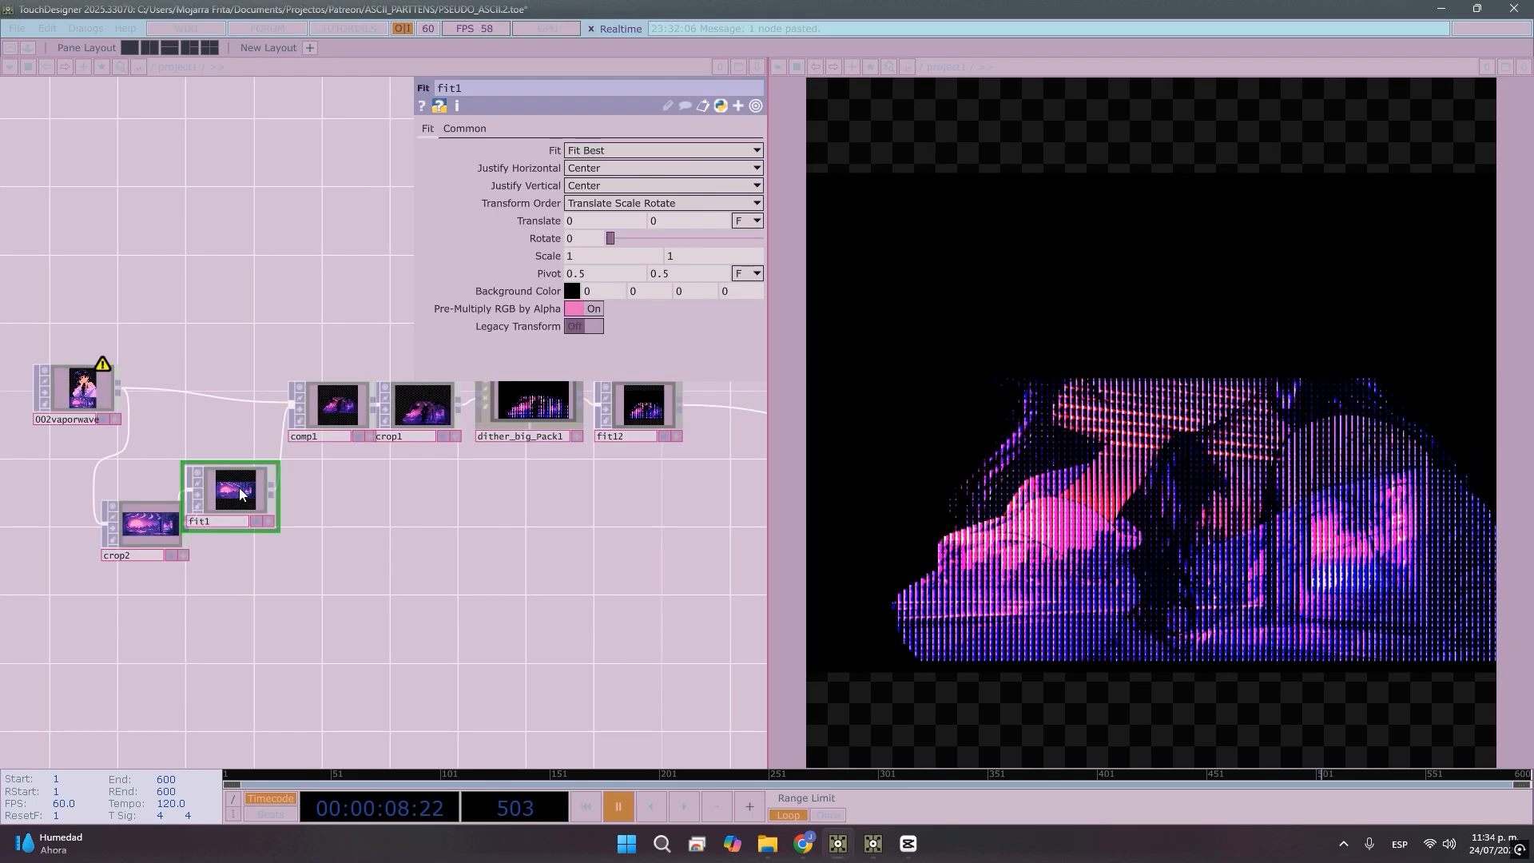
# Set fit1's custom output resolution to 1280 x 1280
pyautogui.click(457, 128)
pyautogui.click(607, 168)
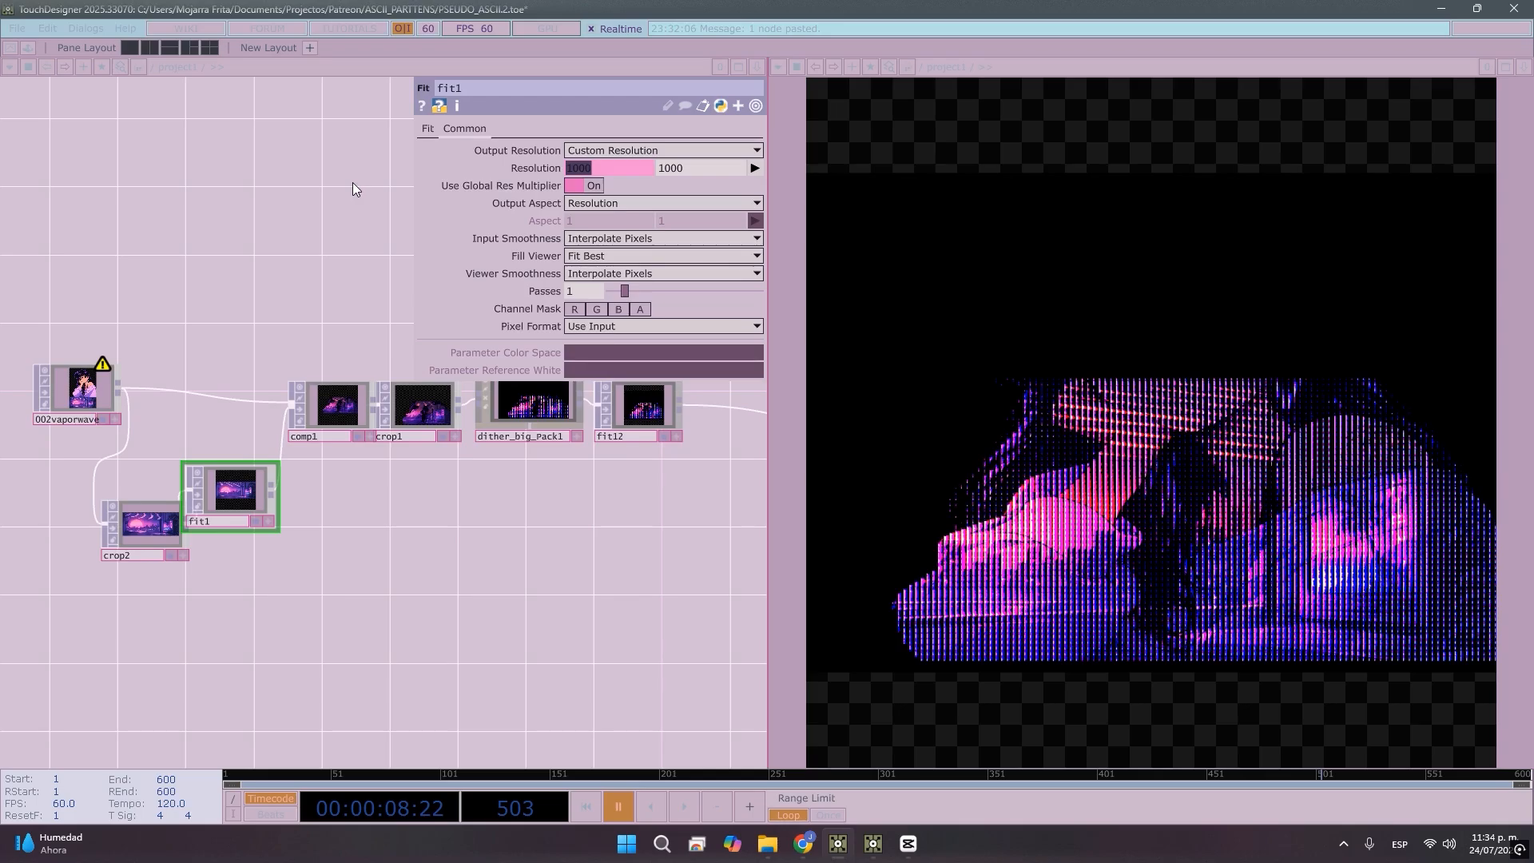
pyautogui.write('1280')
pyautogui.press('Tab')
pyautogui.write('12')
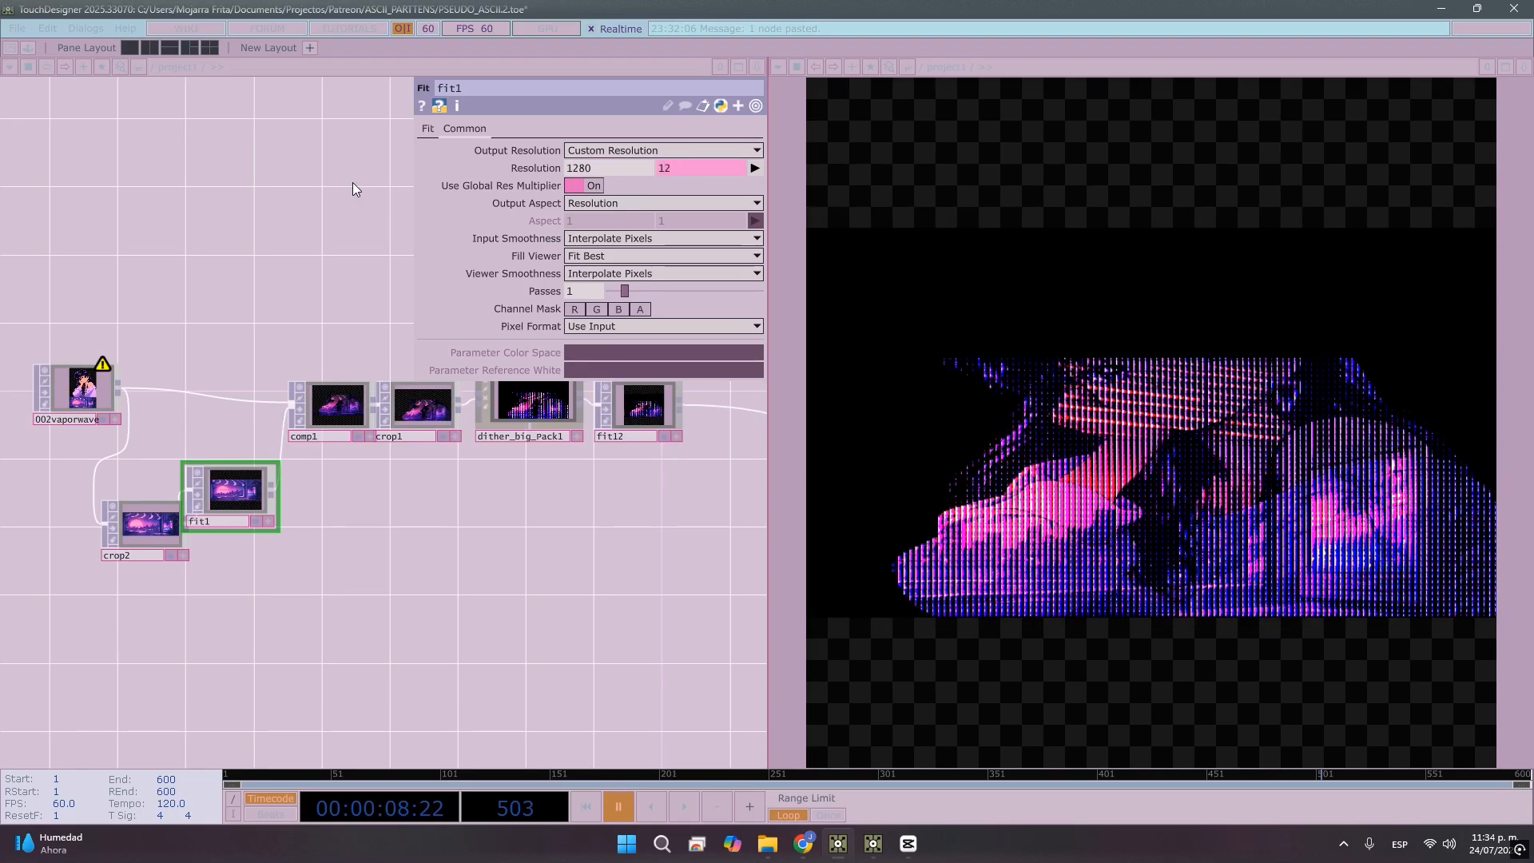
pyautogui.write('80')
pyautogui.press('Return')
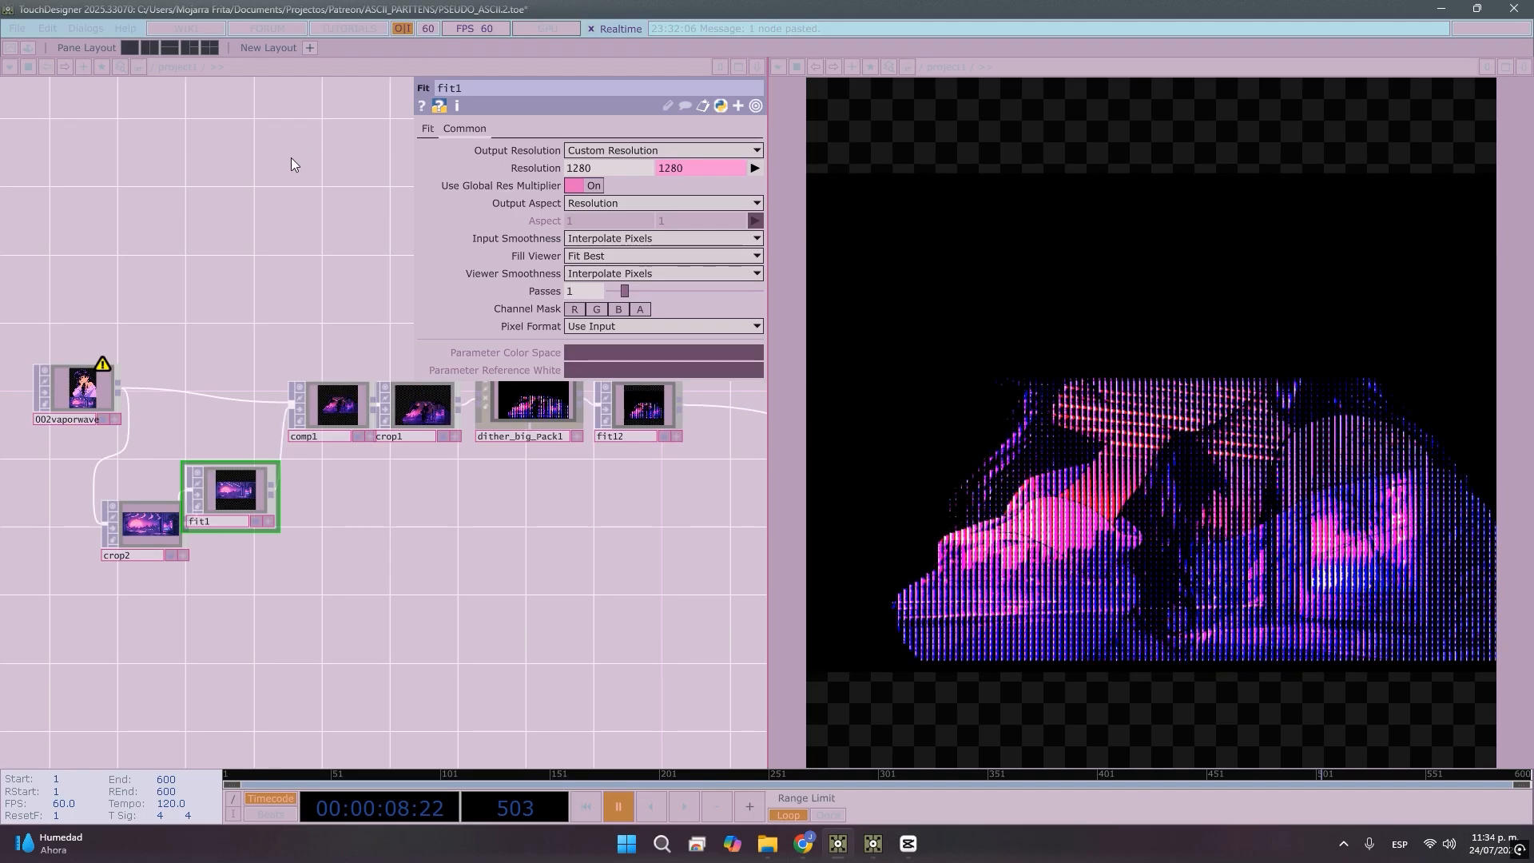
# Move fit1 clear of crop2 and inspect the composite in comp1 up close
pyautogui.scroll(2, 226, 476)
pyautogui.moveTo(256, 496); pyautogui.dragTo(302, 517)
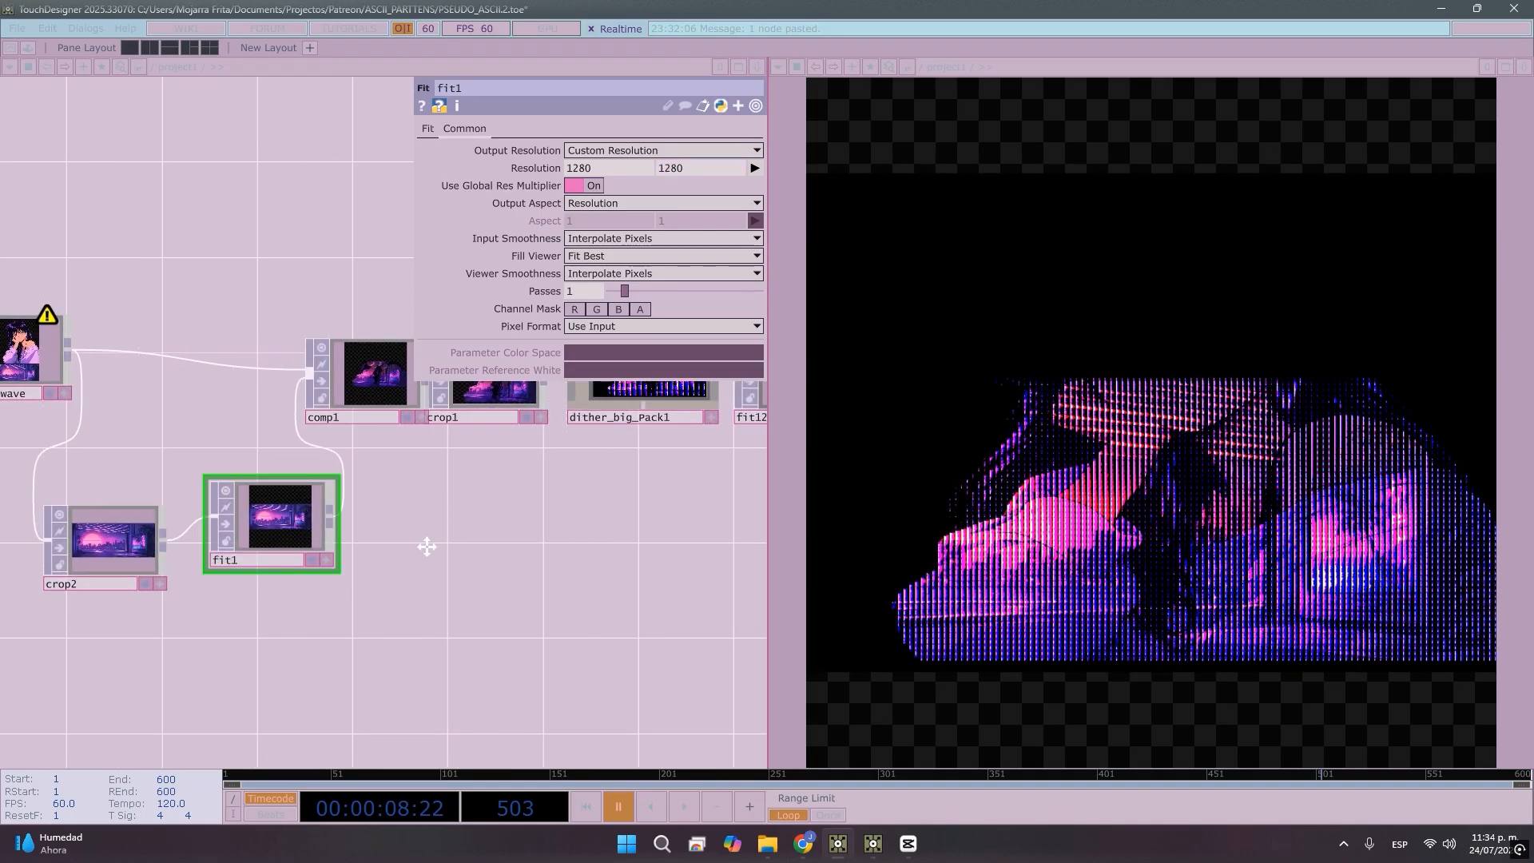
pyautogui.moveTo(428, 548); pyautogui.dragTo(397, 600)
pyautogui.scroll(5, 256, 433)
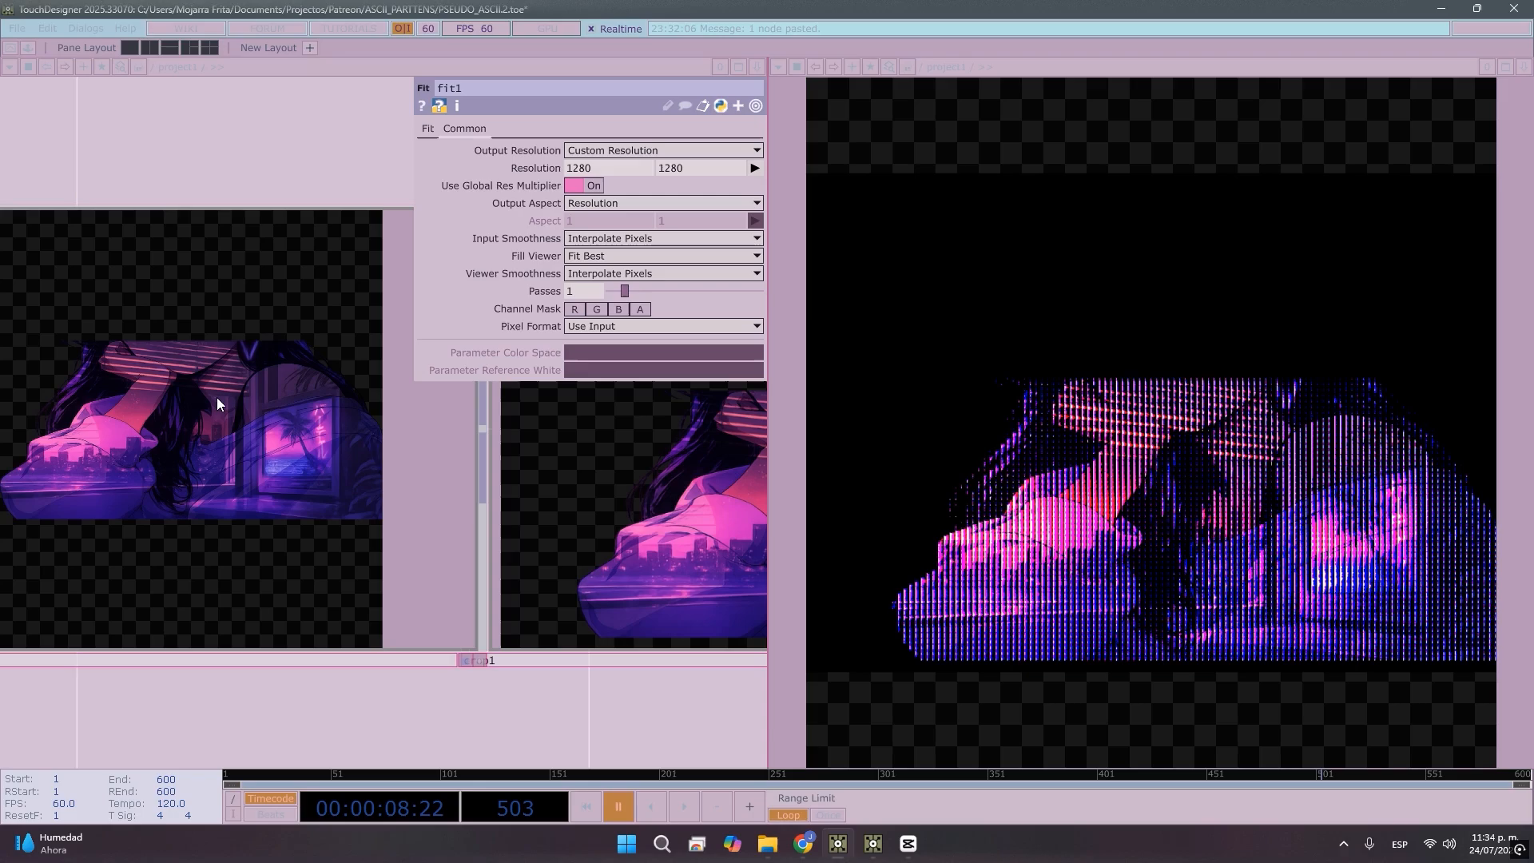
pyautogui.scroll(-5, 217, 396)
pyautogui.moveTo(438, 554); pyautogui.dragTo(337, 601)
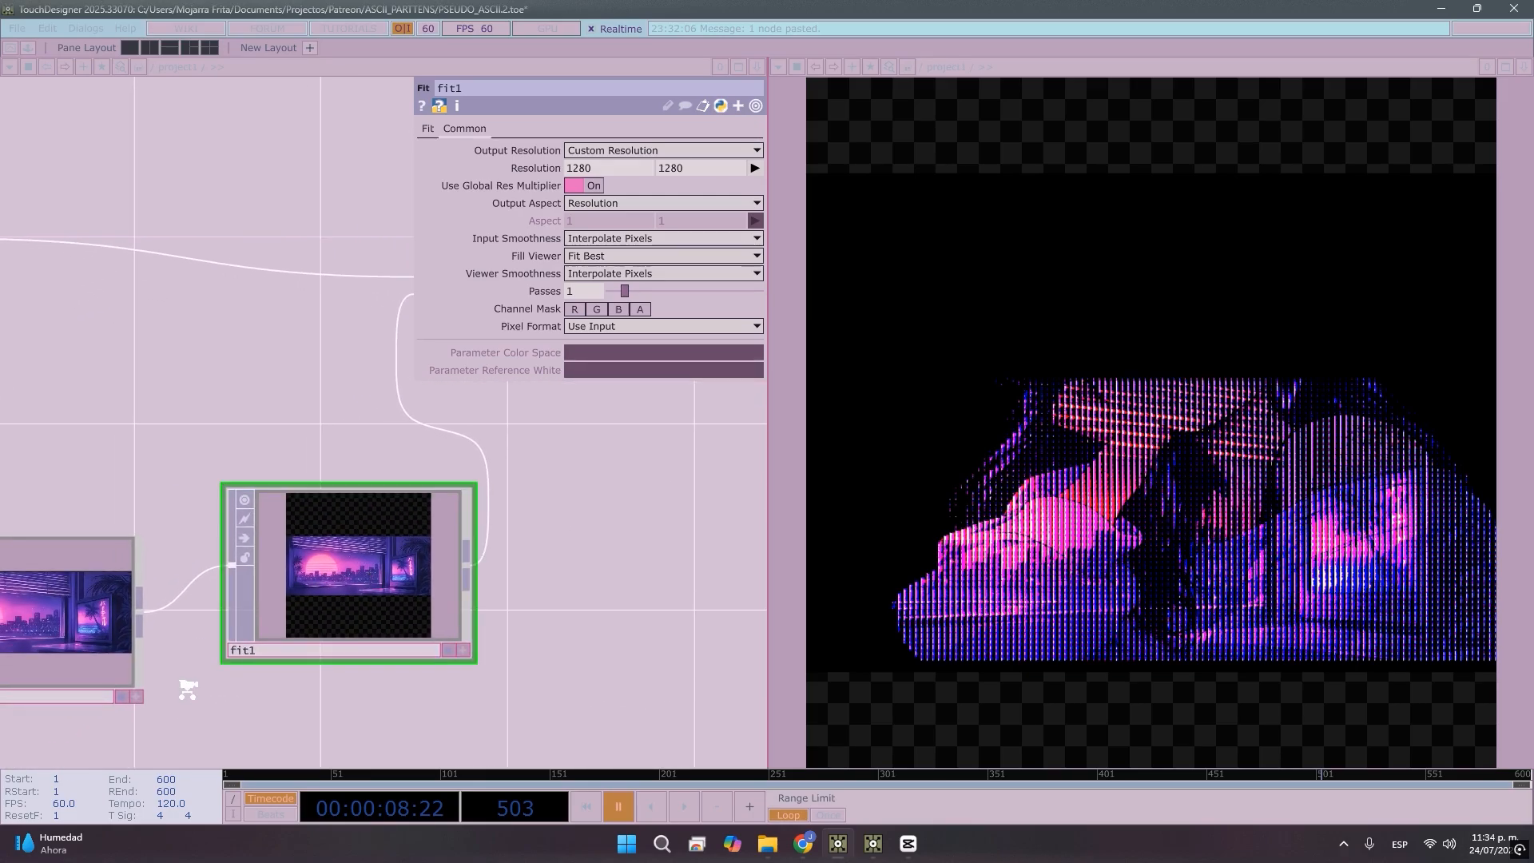
pyautogui.scroll(-3, 185, 646)
# Move 002vaporwave farther from comp1 and line up crop2 and fit1 side by side below the main wire
pyautogui.moveTo(105, 472); pyautogui.dragTo(74, 466)
pyautogui.moveTo(357, 506); pyautogui.dragTo(527, 472)
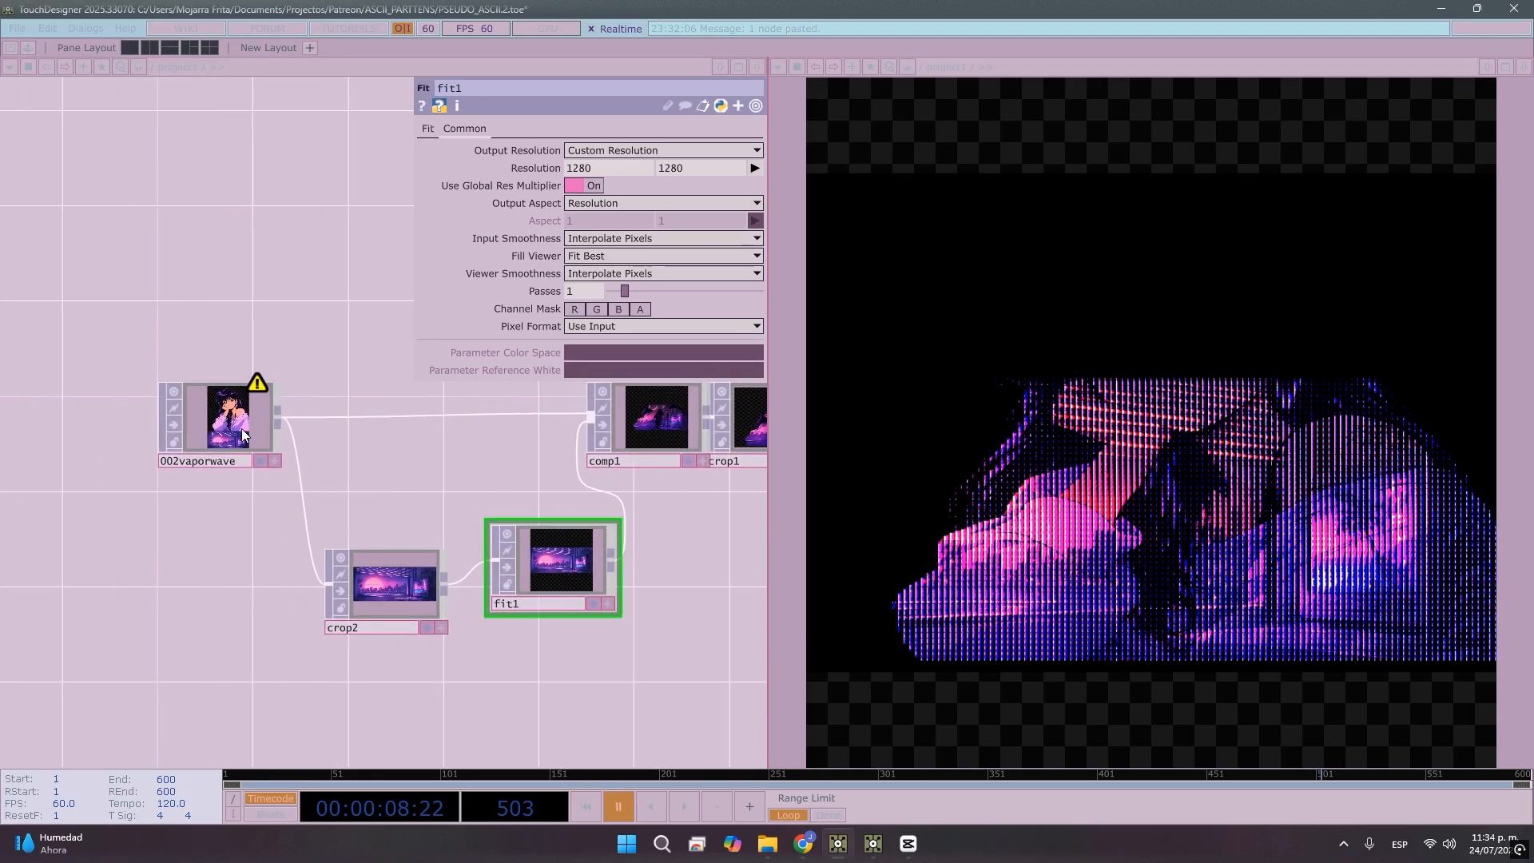
pyautogui.moveTo(225, 423); pyautogui.dragTo(183, 435)
pyautogui.moveTo(414, 586); pyautogui.dragTo(366, 562)
pyautogui.click(562, 568)
pyautogui.moveTo(563, 567); pyautogui.dragTo(497, 592)
pyautogui.click(428, 589)
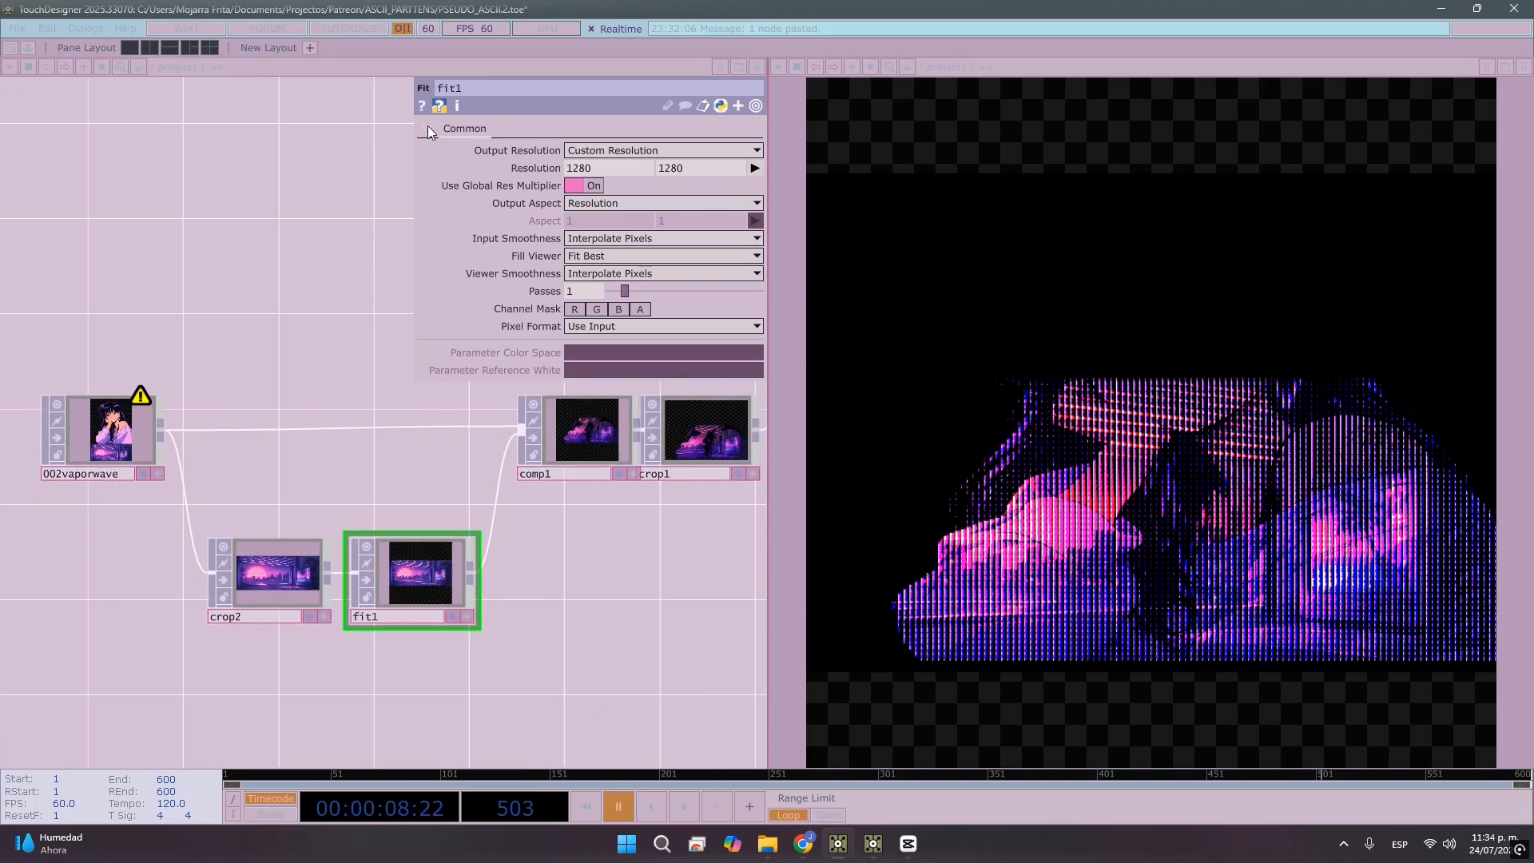
# Set fit1's Fit mode to Fit Outside and its horizontal Translate to 0.5
pyautogui.click(428, 128)
pyautogui.click(624, 150)
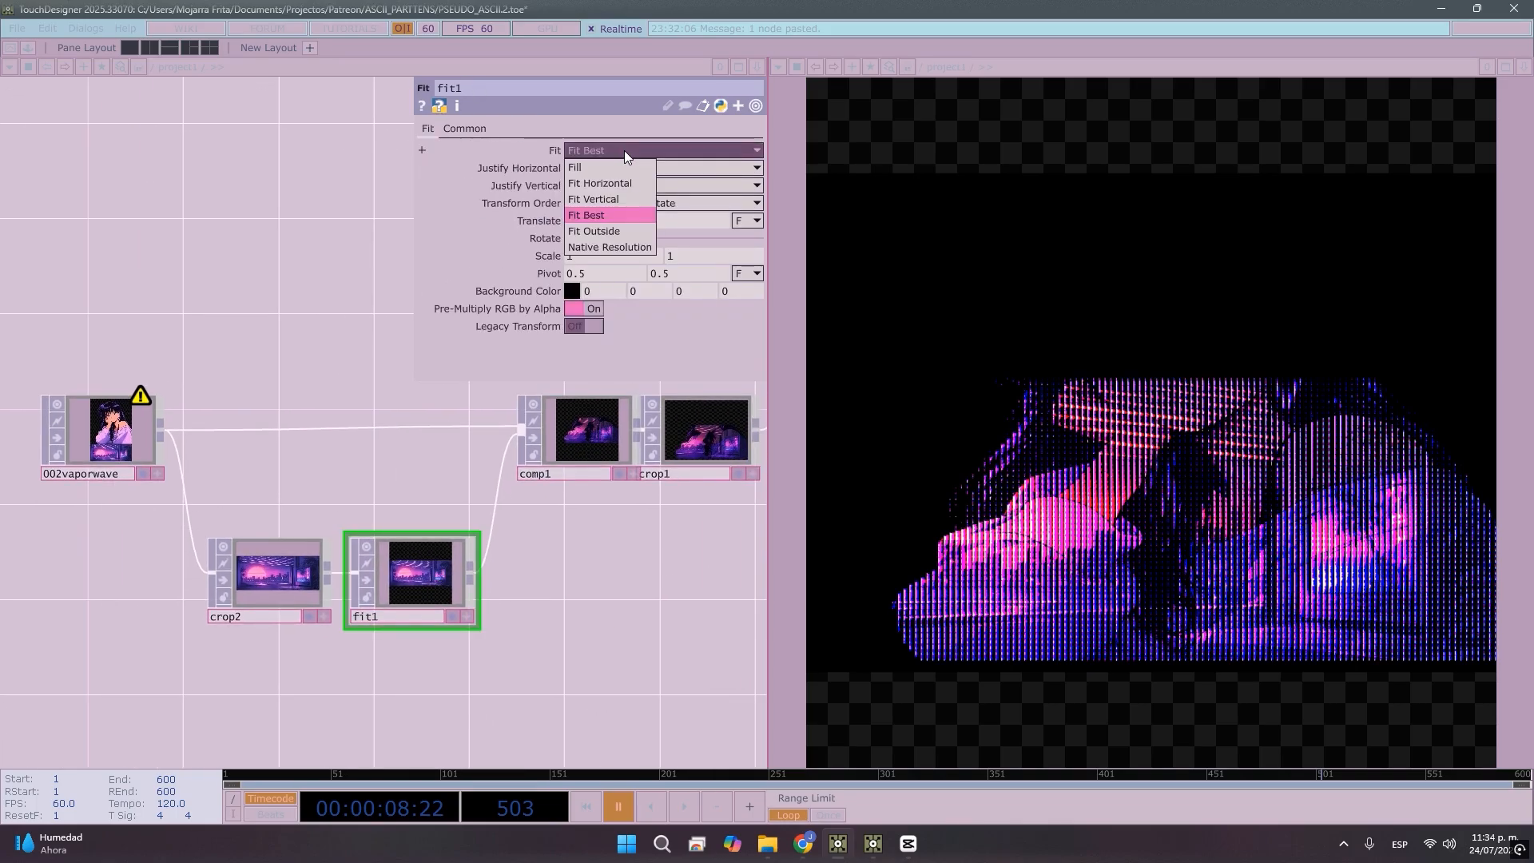
pyautogui.click(626, 231)
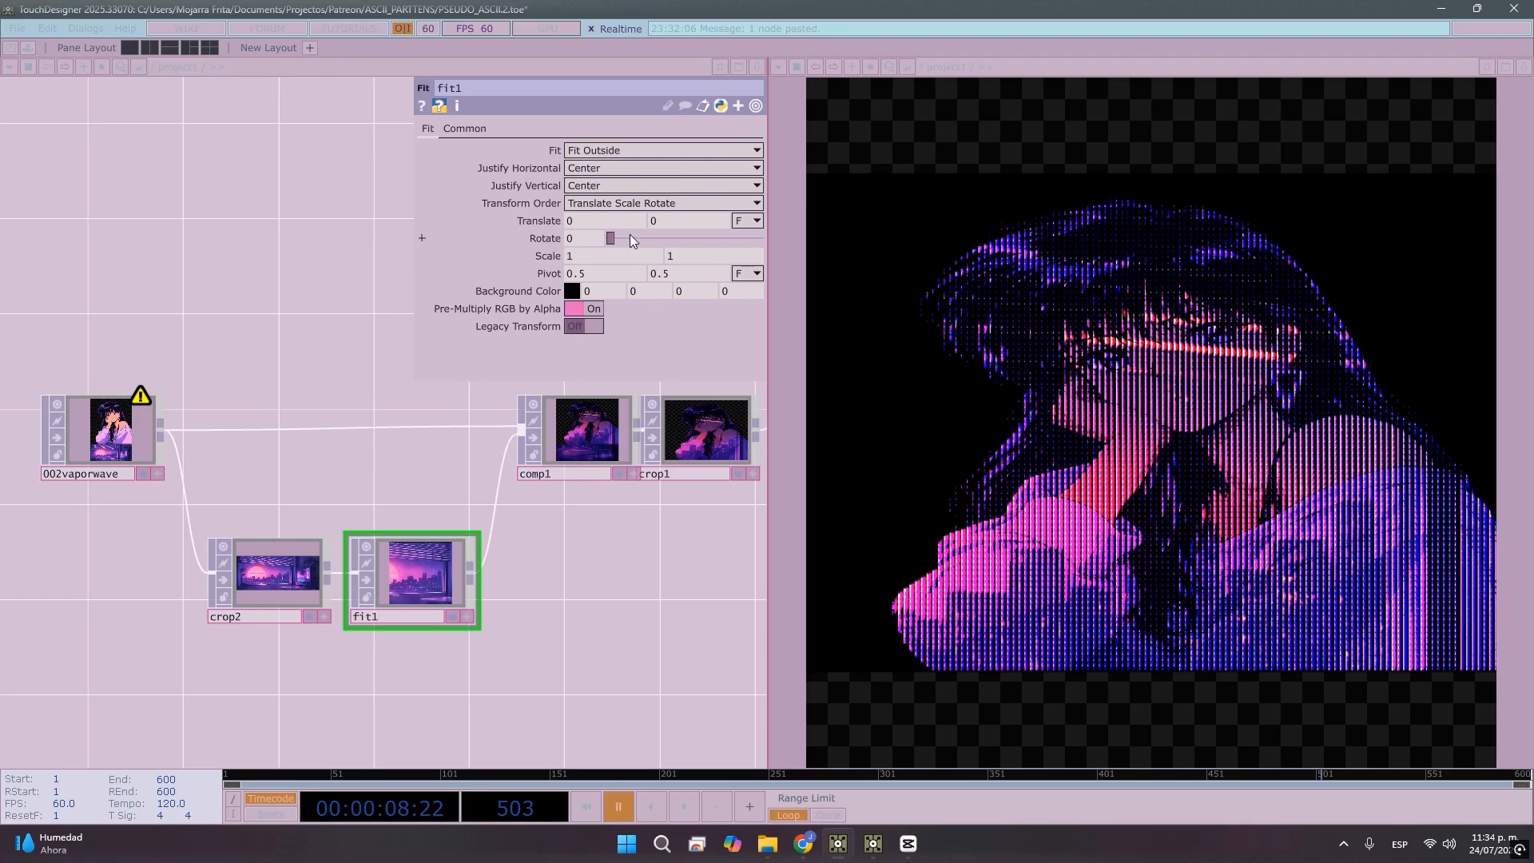
pyautogui.moveTo(551, 585); pyautogui.dragTo(484, 583)
pyautogui.click(592, 220)
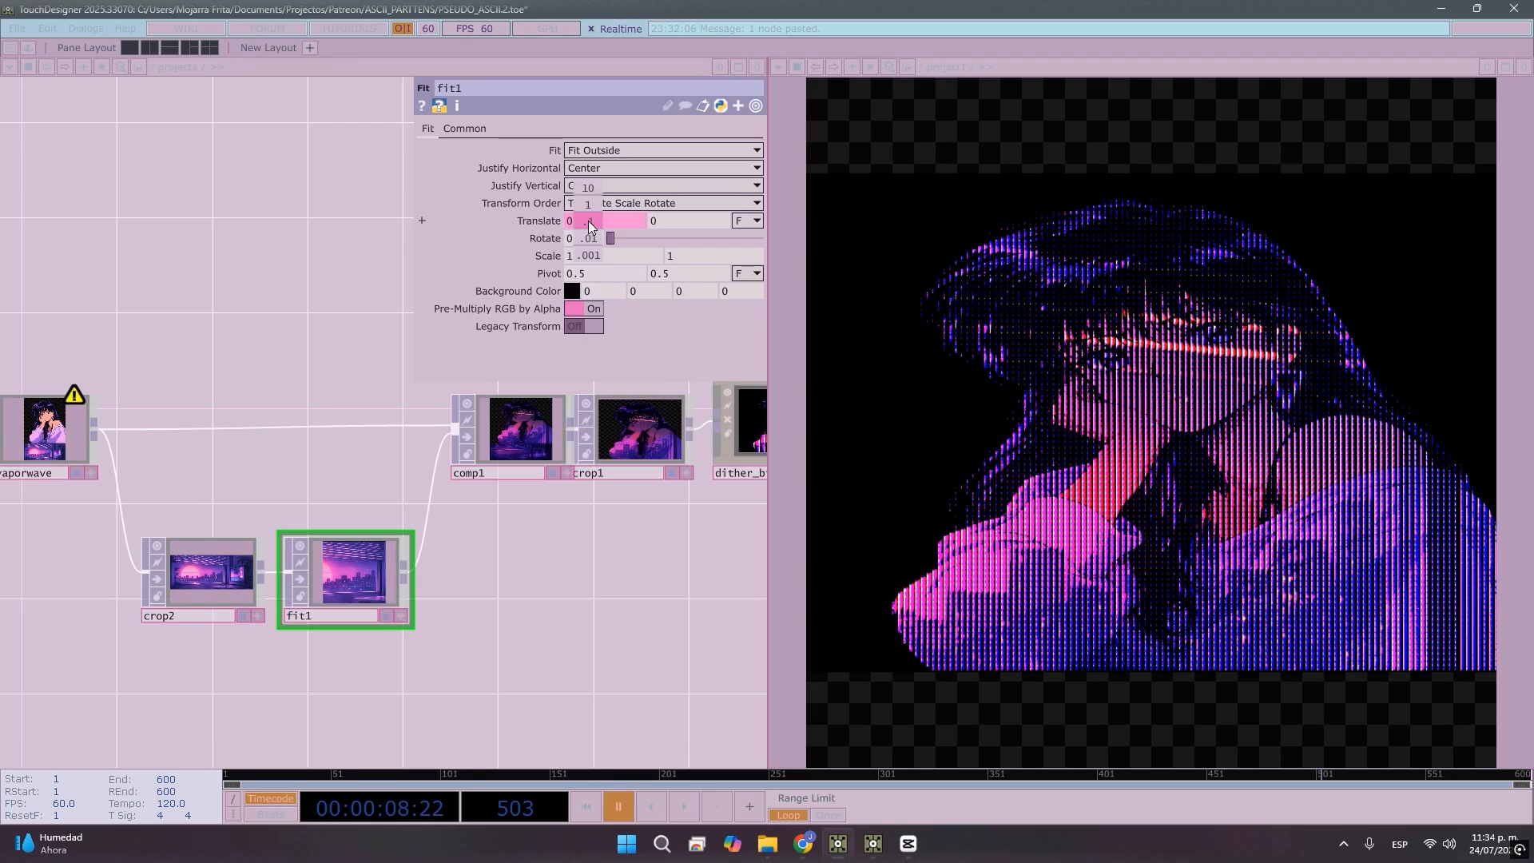
pyautogui.moveTo(592, 226); pyautogui.dragTo(591, 192, button='middle')
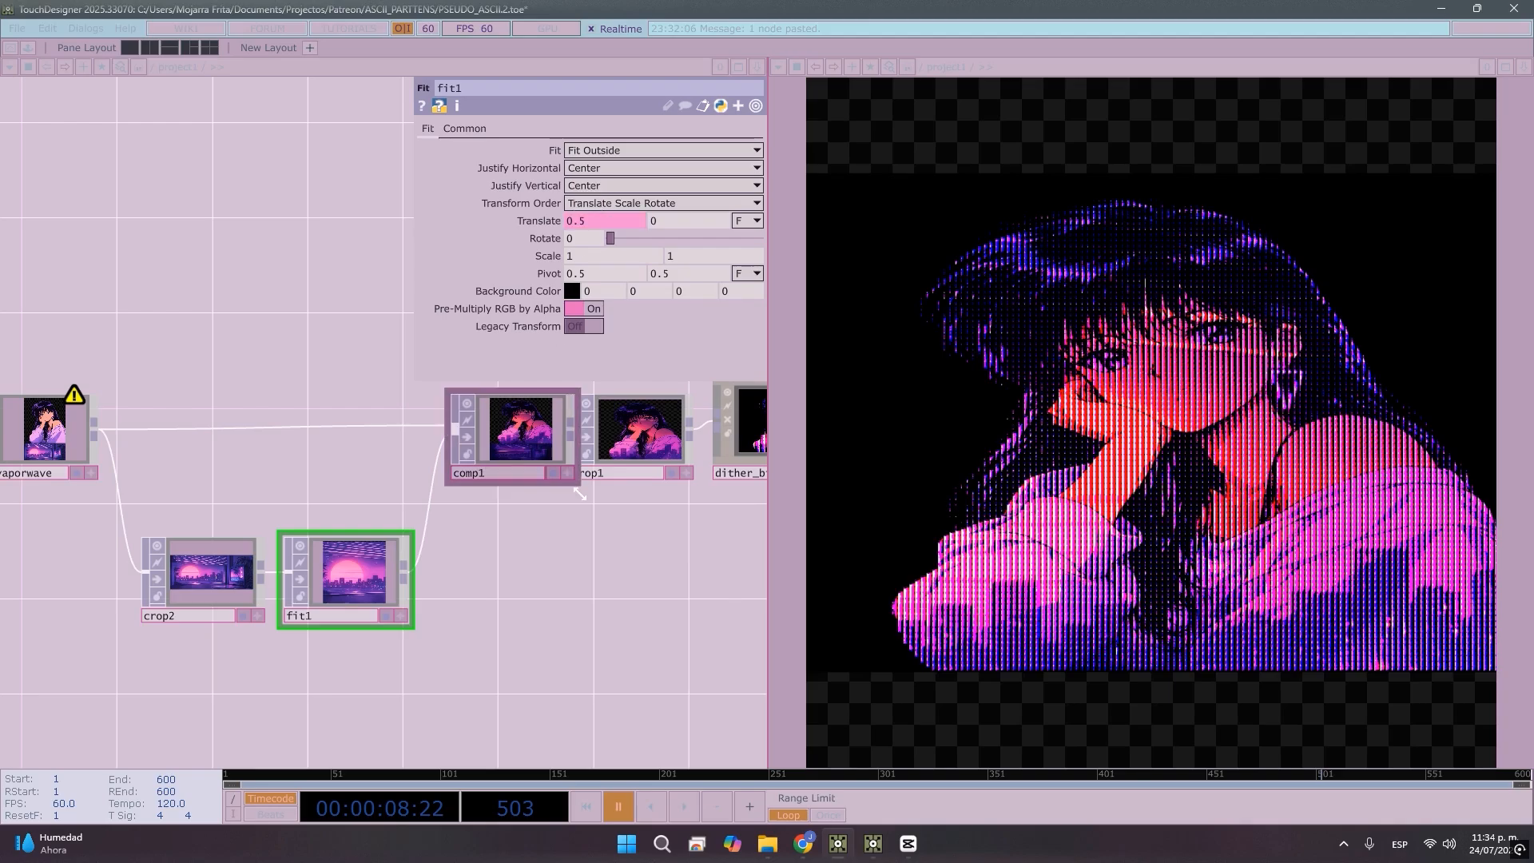
# Inspect comp1's image up close and widen the gap between comp1 and crop1
pyautogui.moveTo(558, 582); pyautogui.dragTo(510, 592)
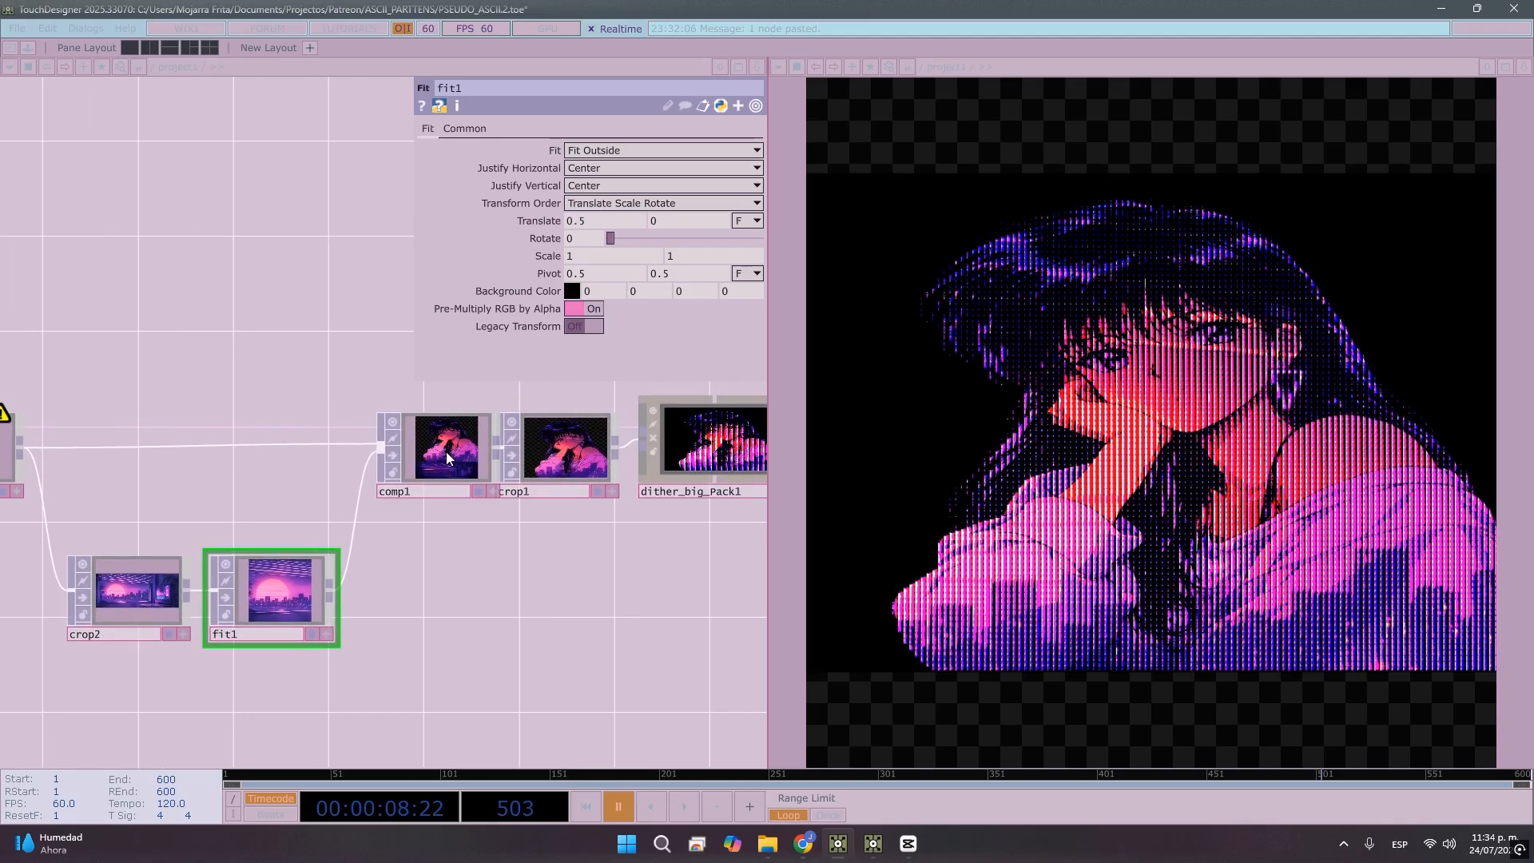
pyautogui.scroll(6, 445, 453)
pyautogui.scroll(-3, 445, 453)
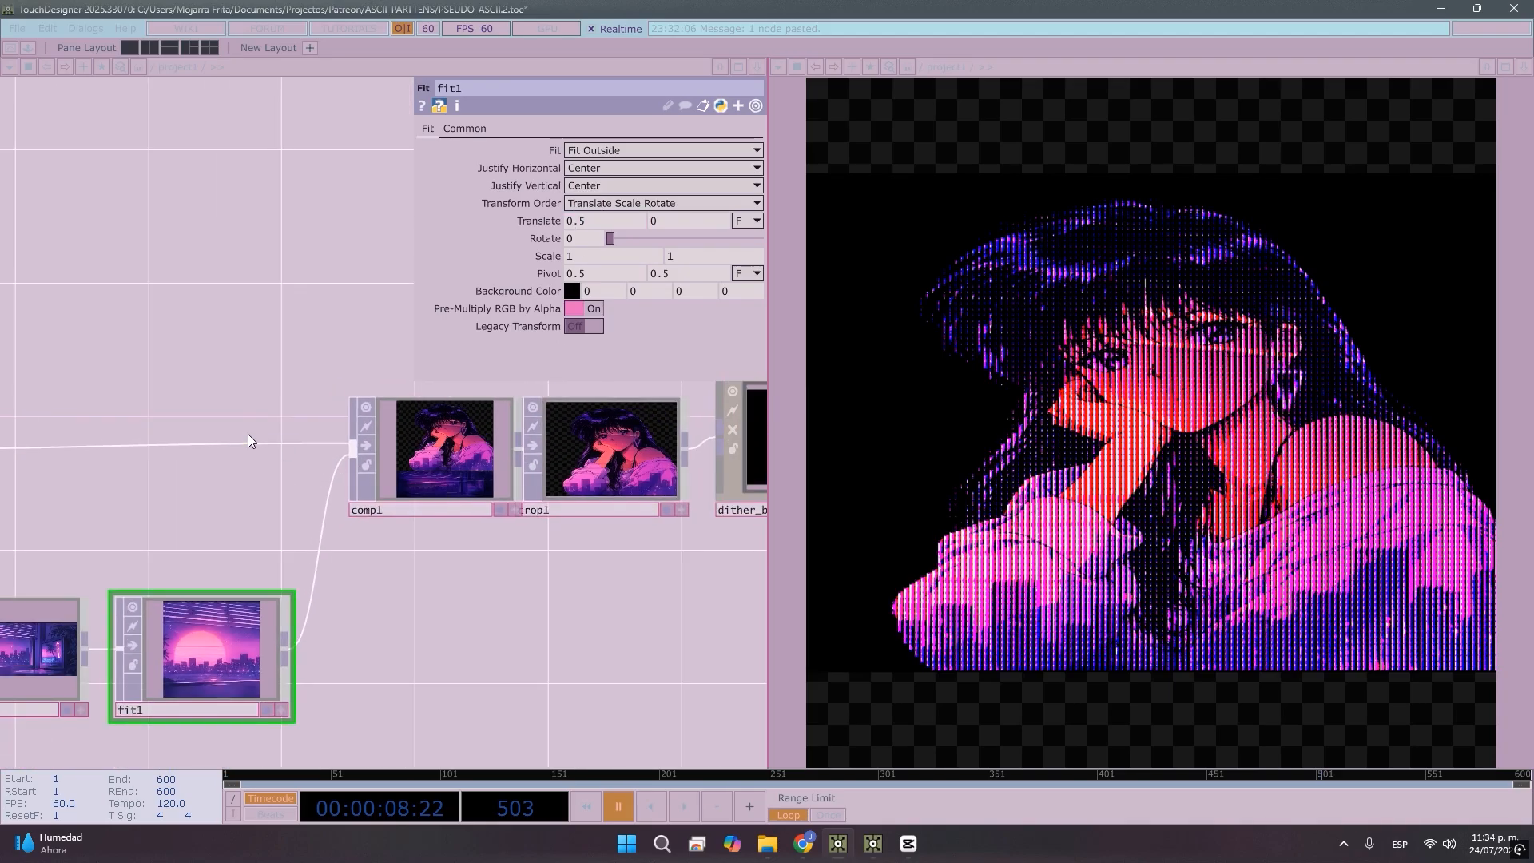
pyautogui.scroll(-2, 252, 434)
pyautogui.moveTo(368, 506); pyautogui.dragTo(548, 602)
pyautogui.moveTo(659, 589); pyautogui.dragTo(583, 573)
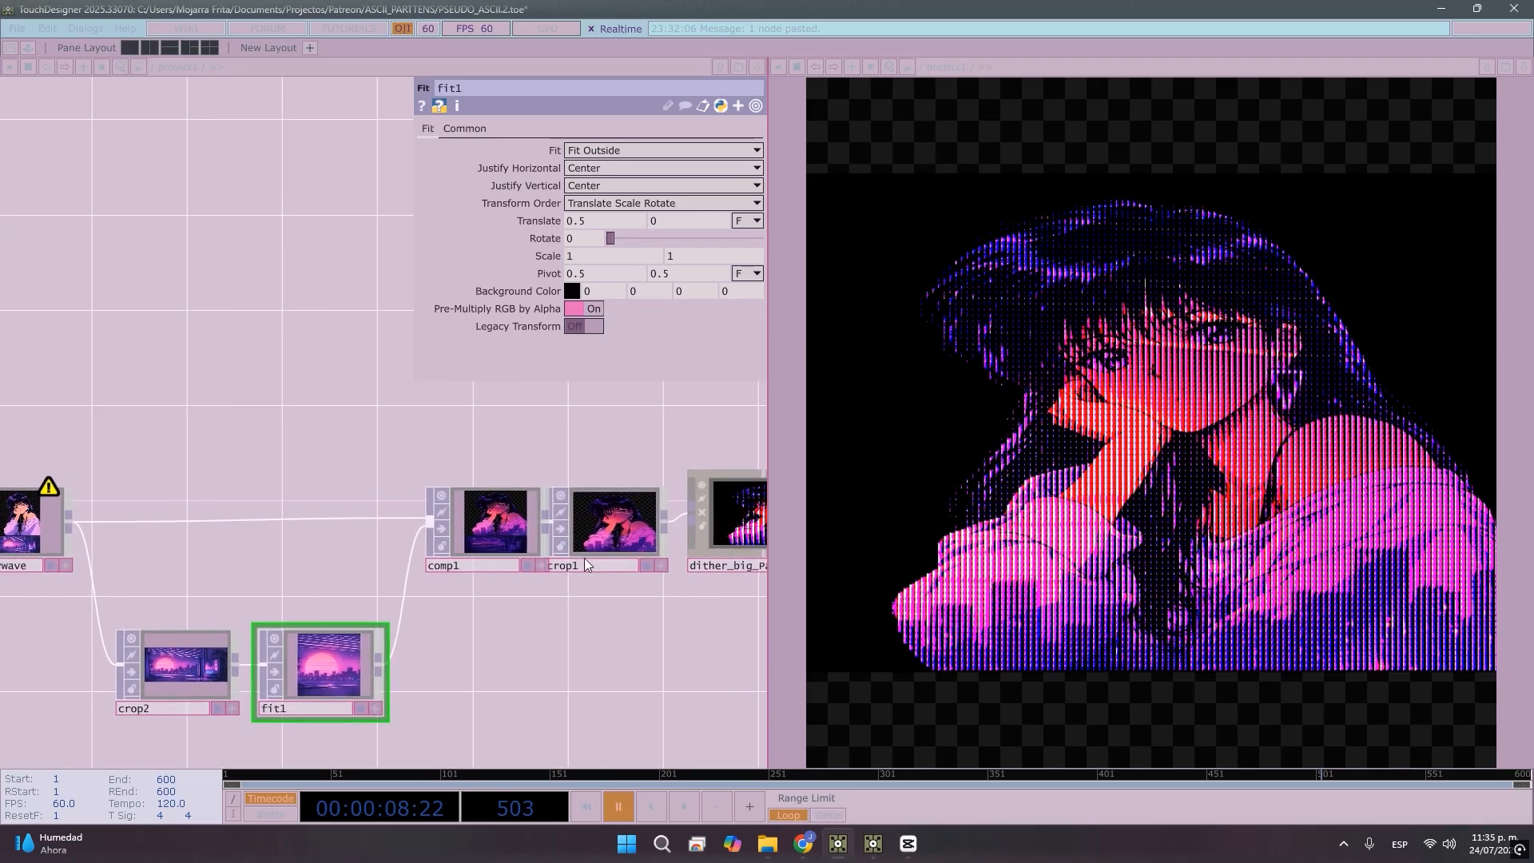
pyautogui.click(635, 533)
pyautogui.moveTo(488, 523); pyautogui.dragTo(463, 522)
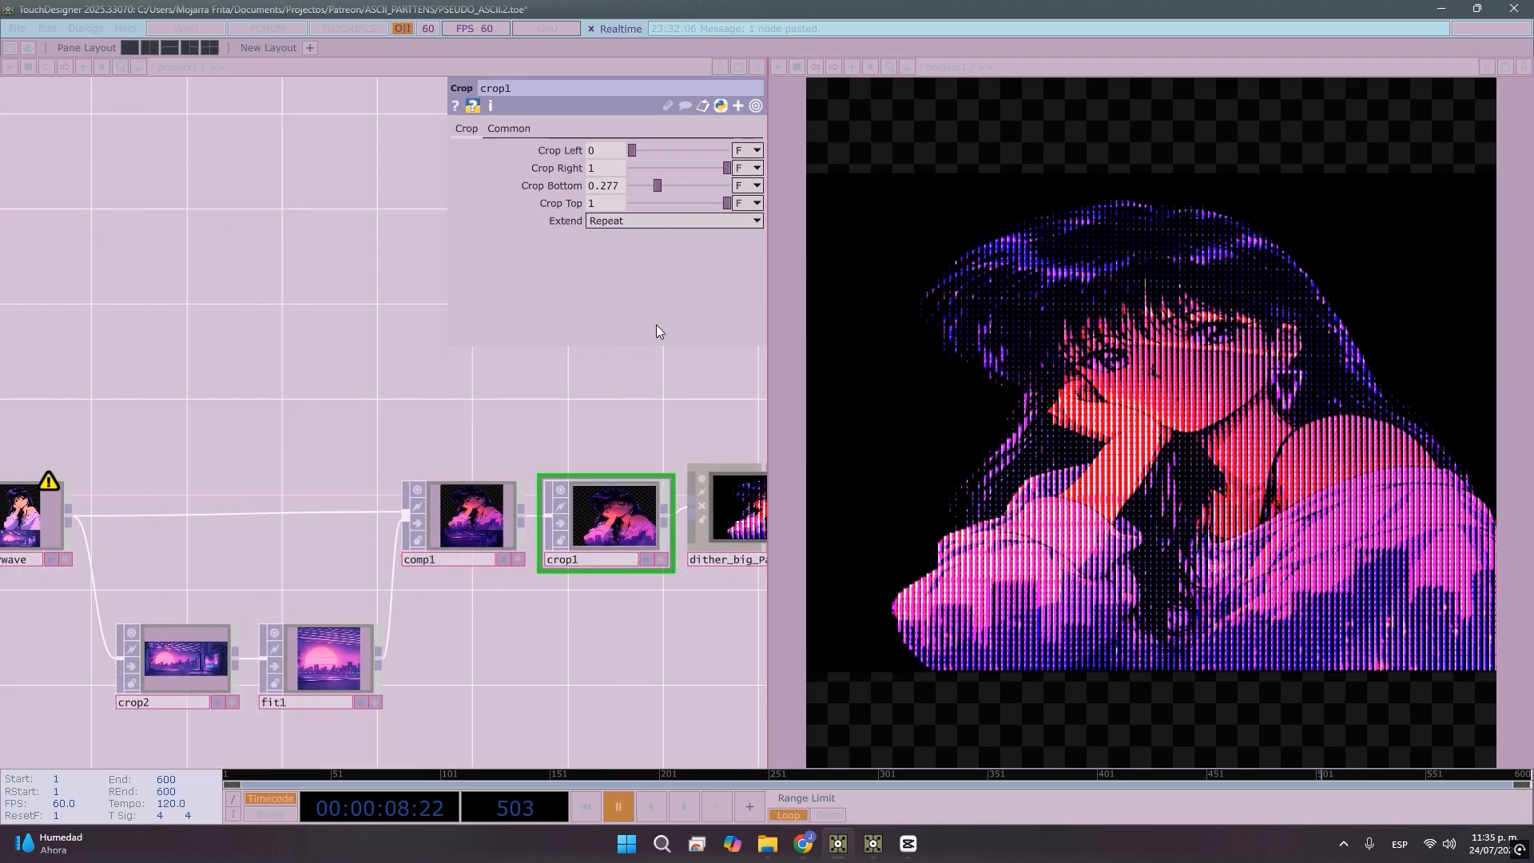
# Move comp1 below the main chain and wire 002vaporwave directly into crop1, placing crop1 between 002vaporwave and dither_big_Pack1
pyautogui.click(527, 512)
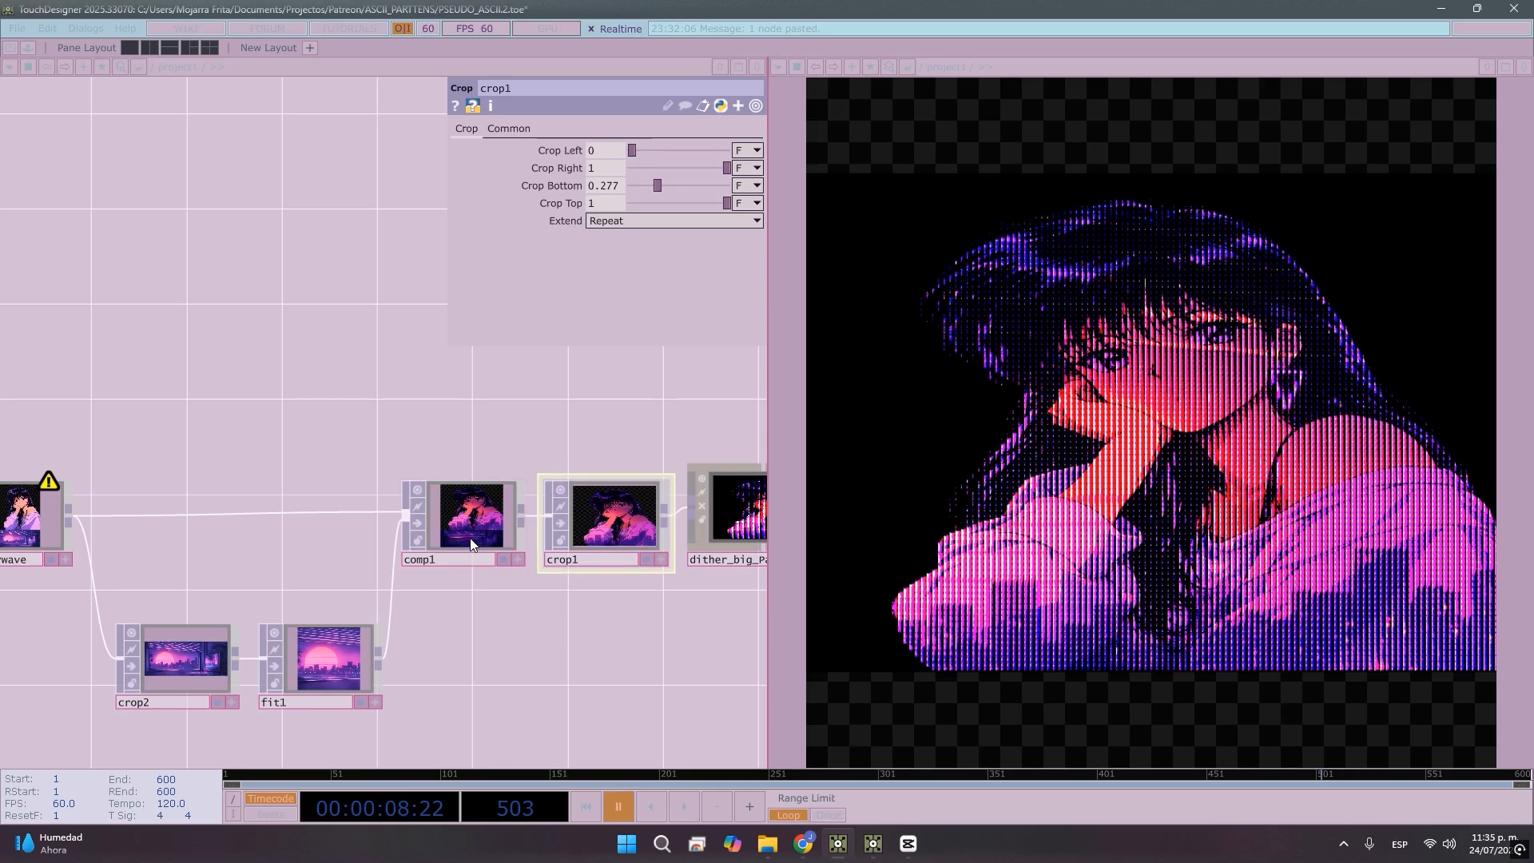
pyautogui.scroll(5, 471, 544)
pyautogui.scroll(-3, 470, 544)
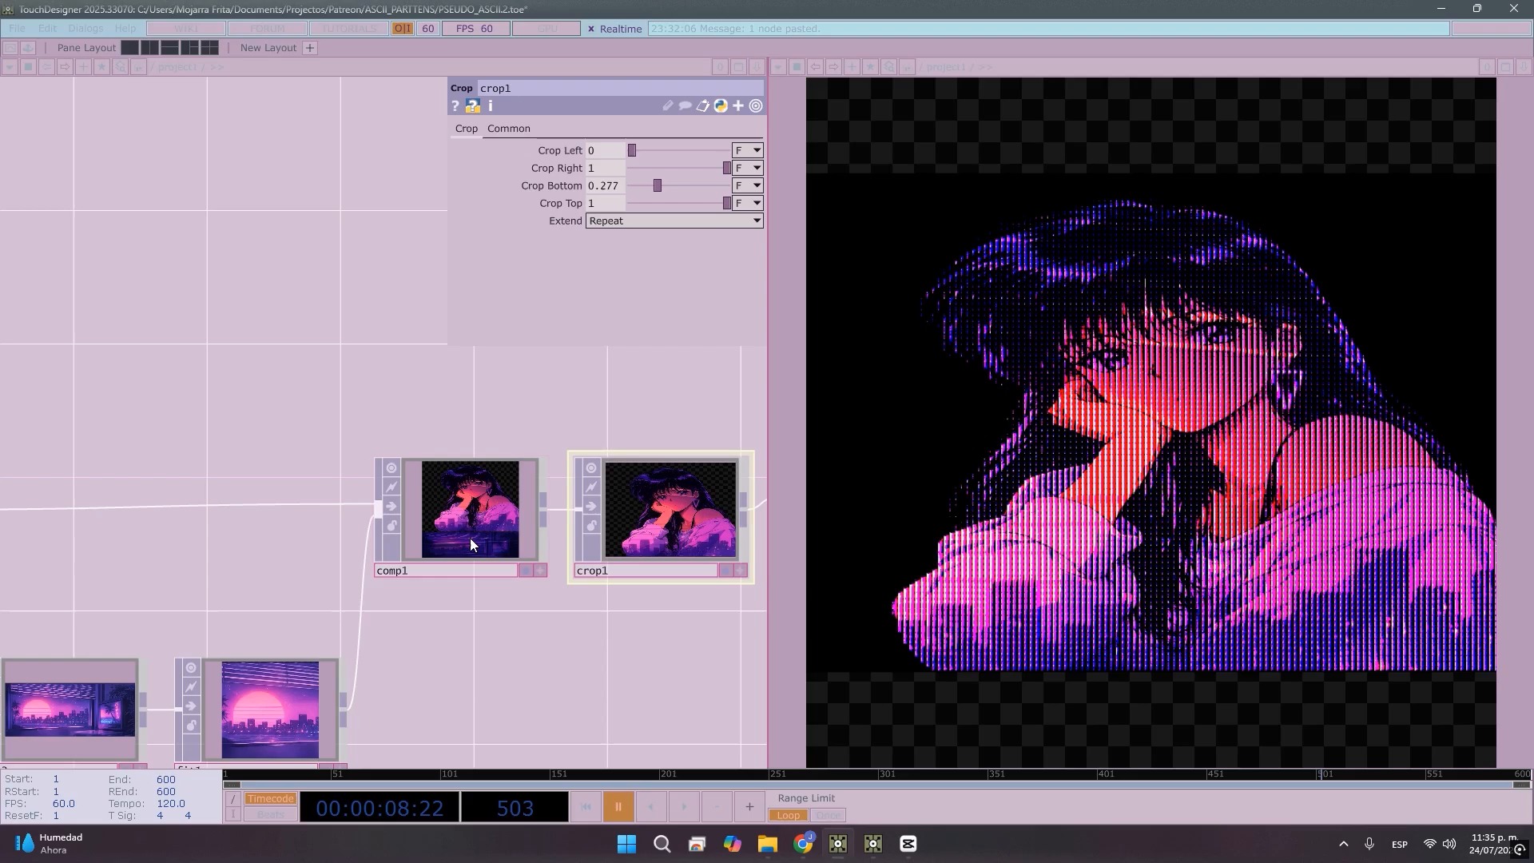
pyautogui.scroll(-3, 470, 538)
pyautogui.moveTo(469, 538); pyautogui.dragTo(538, 624)
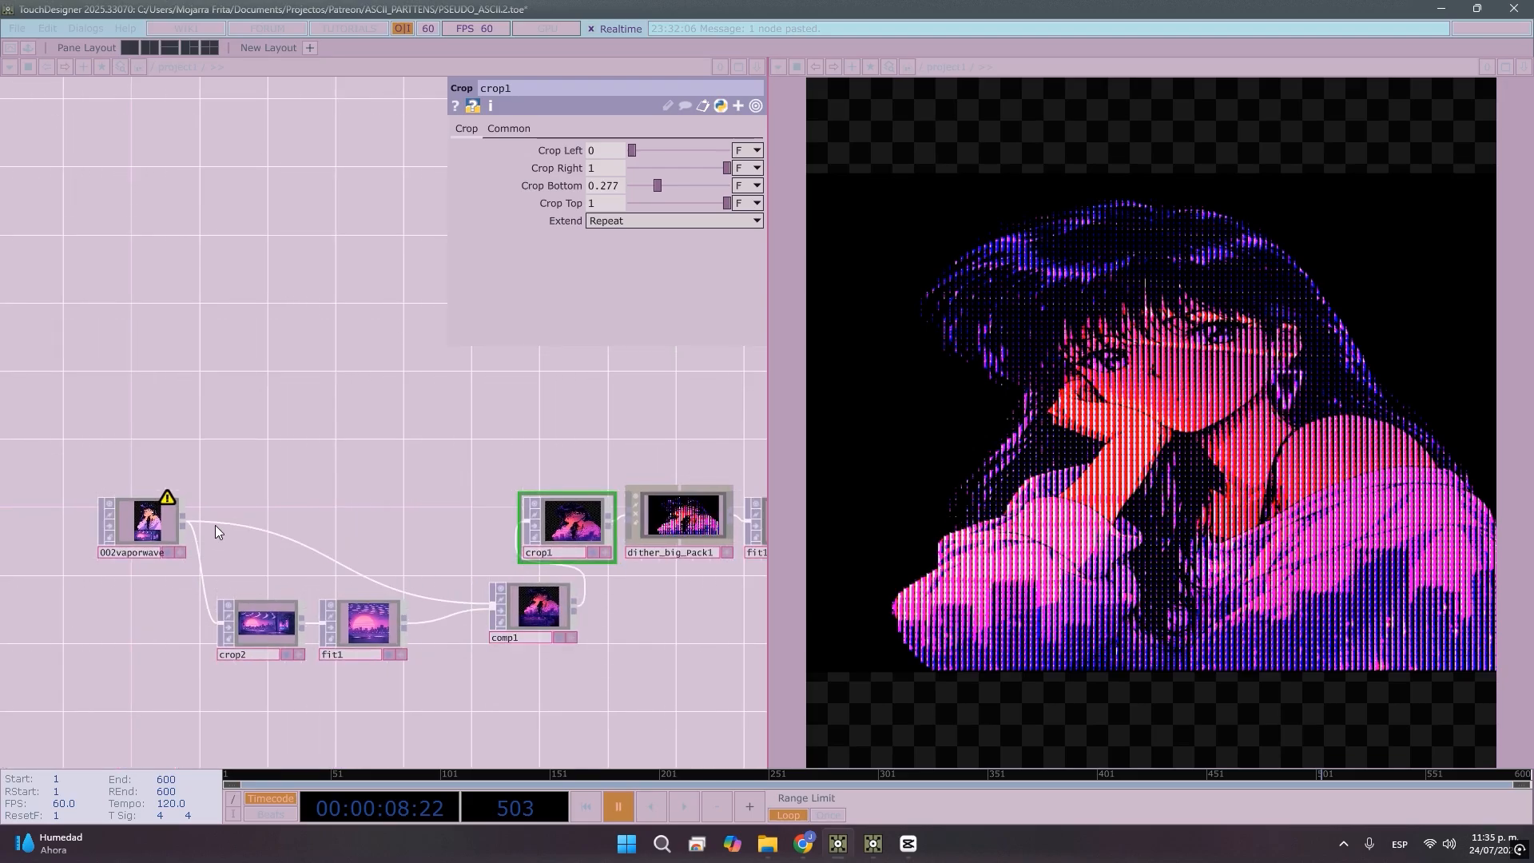
pyautogui.moveTo(318, 485); pyautogui.dragTo(387, 517)
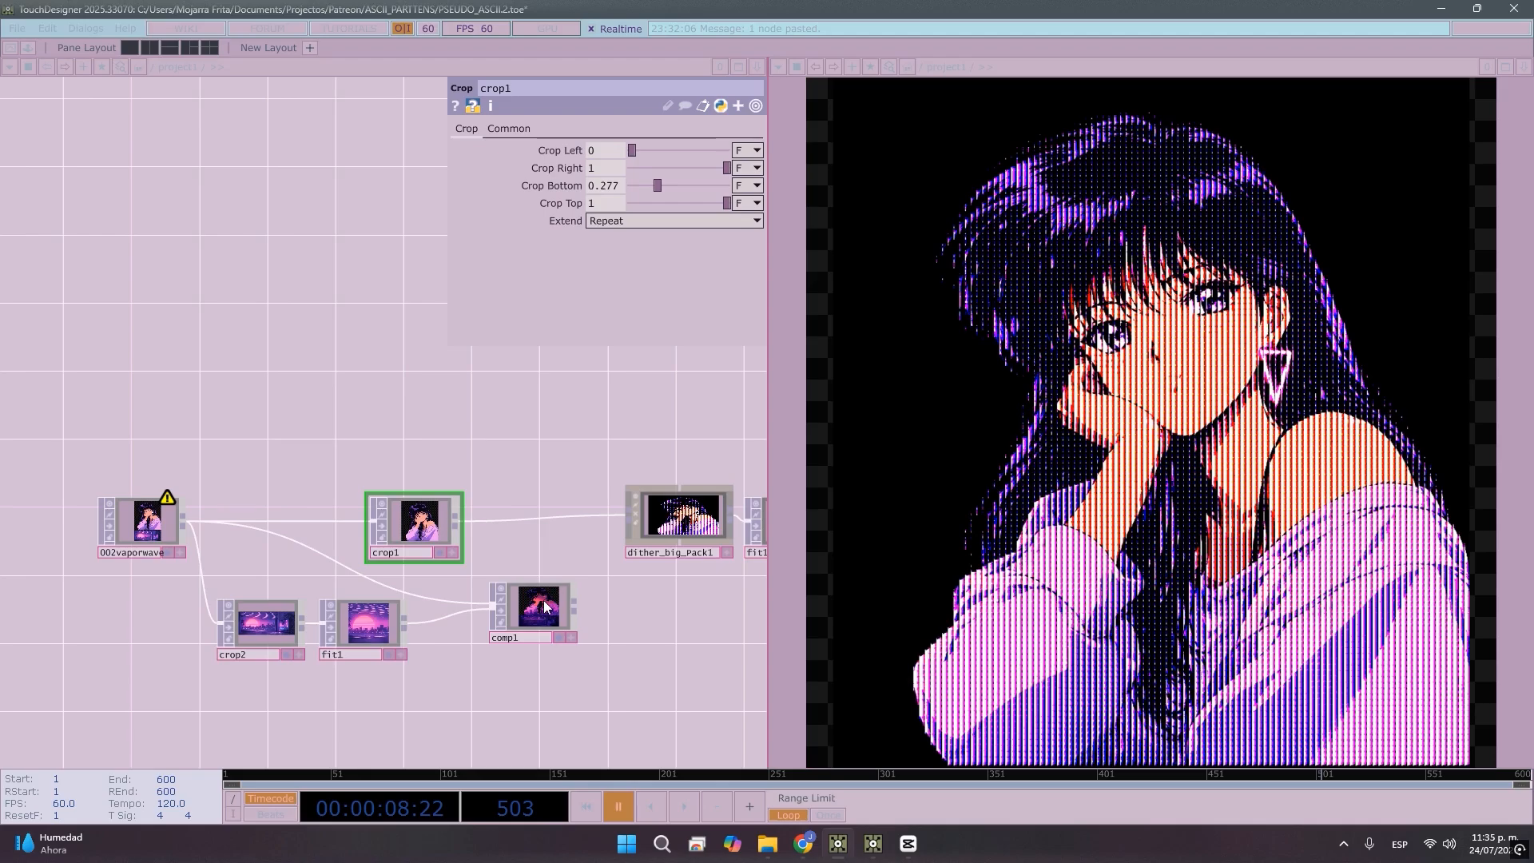
# Wire crop1 into comp1 in place of 002vaporwave and insert comp1 into the main chain between crop1 and dither_big_Pack1
pyautogui.moveTo(544, 606); pyautogui.dragTo(562, 589)
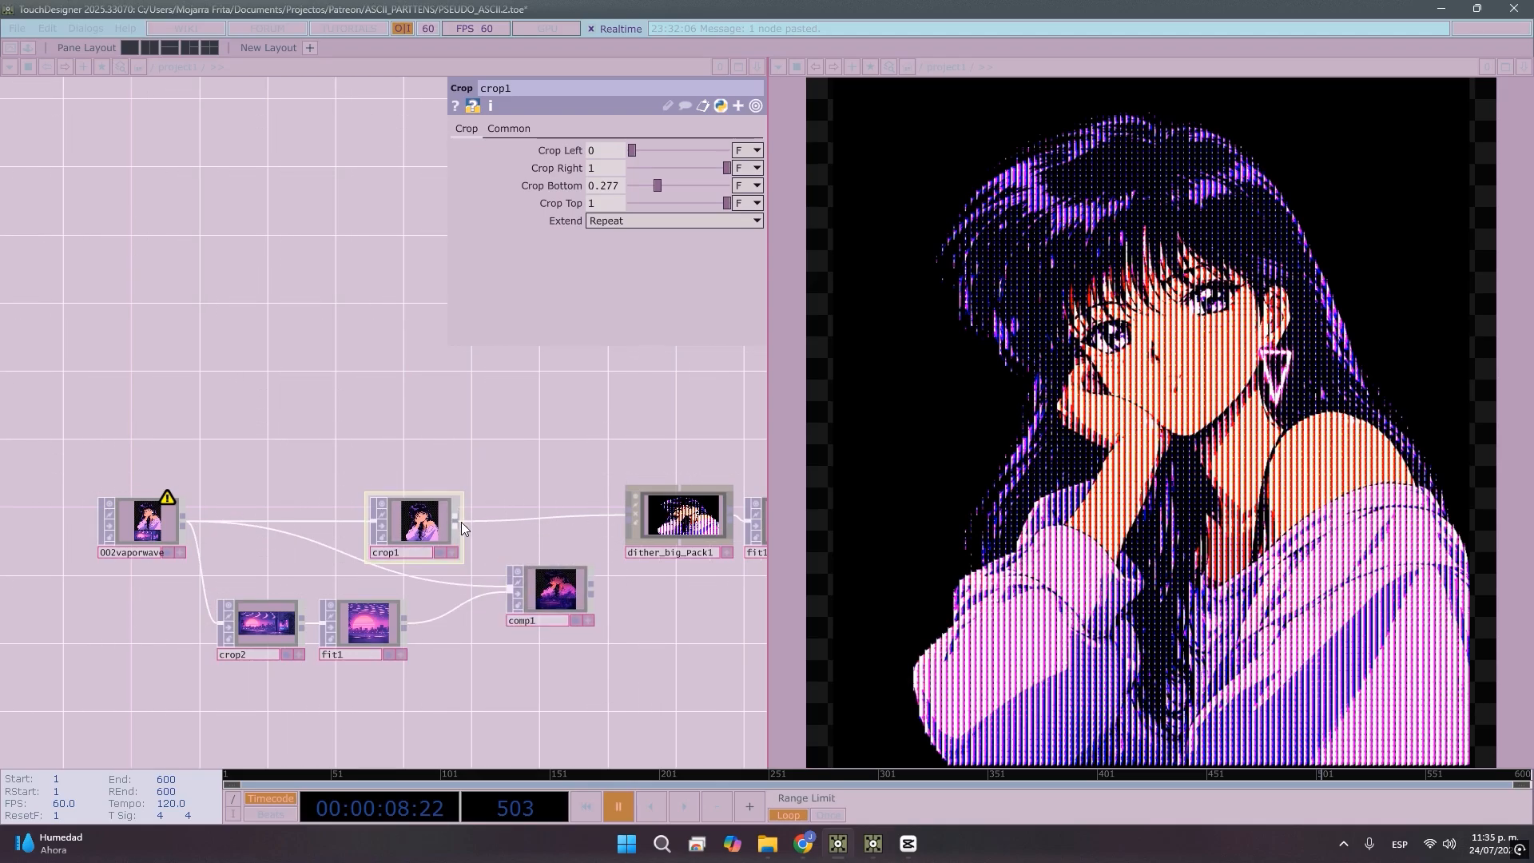
pyautogui.moveTo(457, 519); pyautogui.dragTo(459, 583)
pyautogui.moveTo(570, 601); pyautogui.dragTo(617, 516)
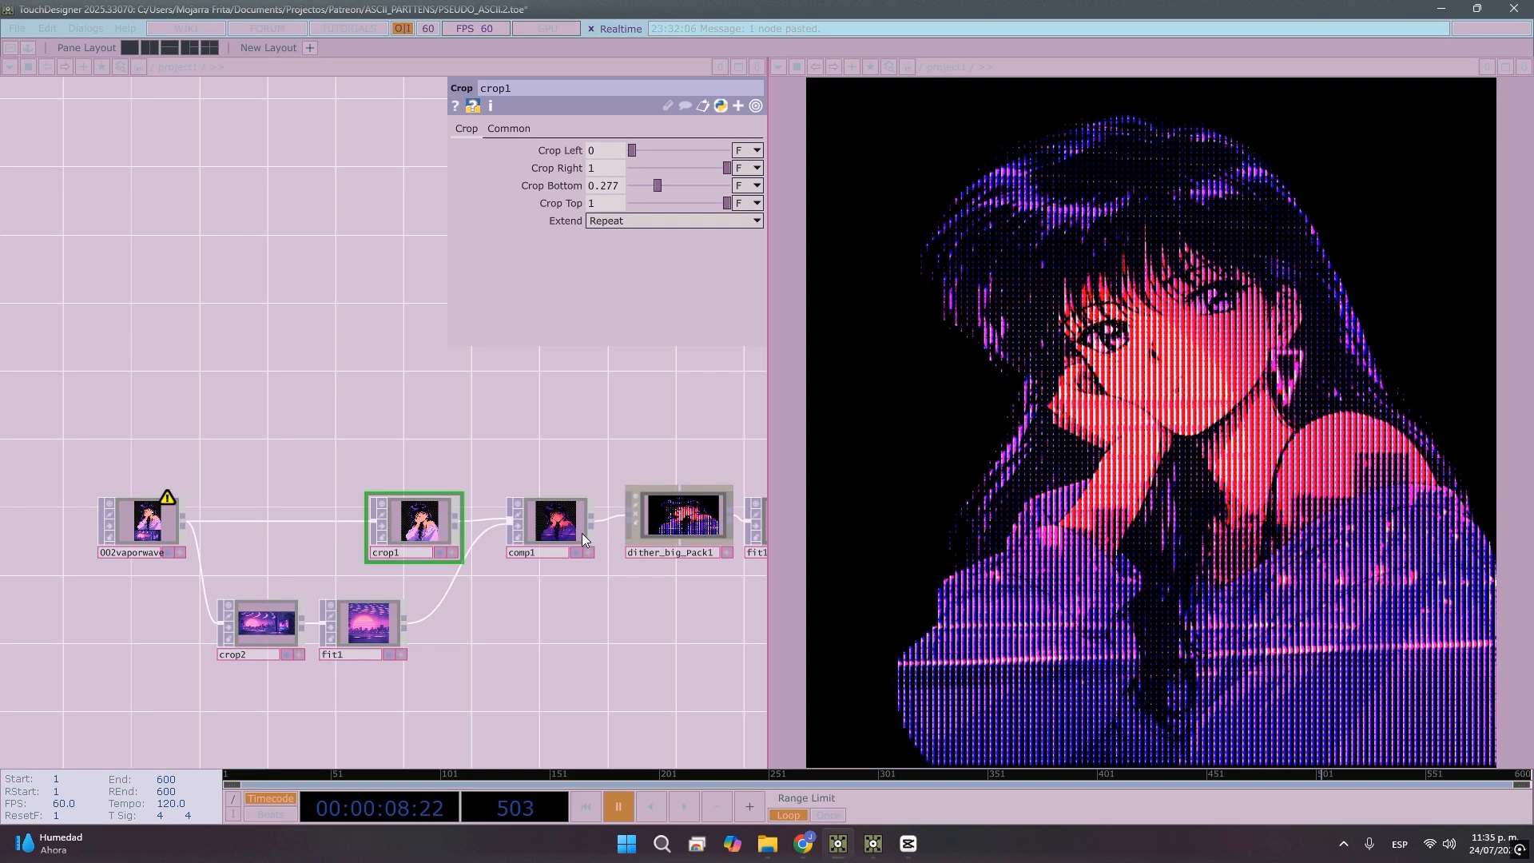
pyautogui.moveTo(480, 542); pyautogui.dragTo(345, 530)
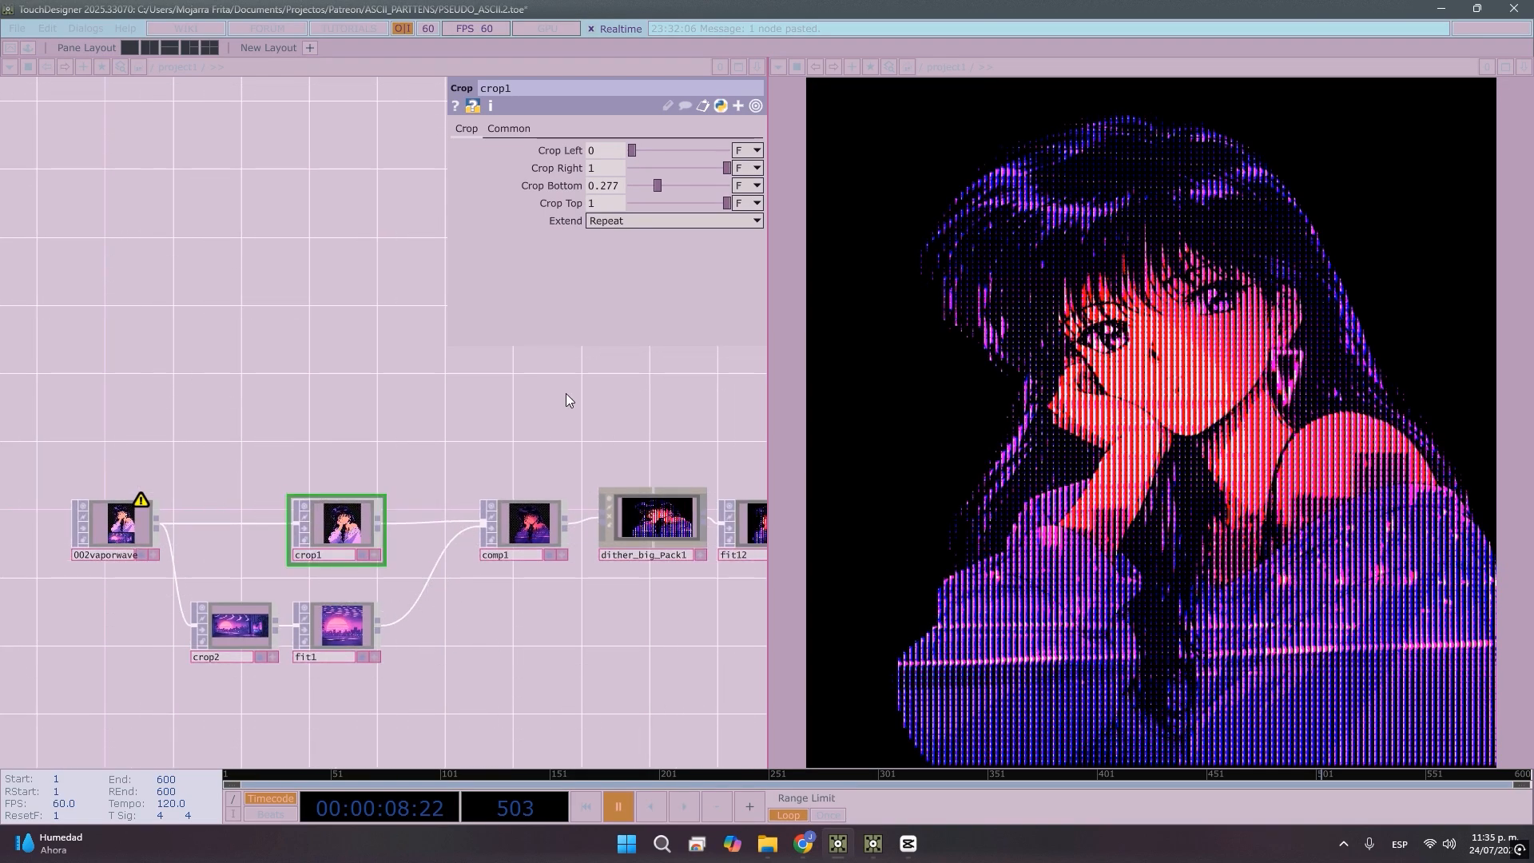
# Move fit12 slightly farther from dither_big_Pack1 and line out1 up level with it on the main chain
pyautogui.moveTo(561, 649); pyautogui.dragTo(359, 650)
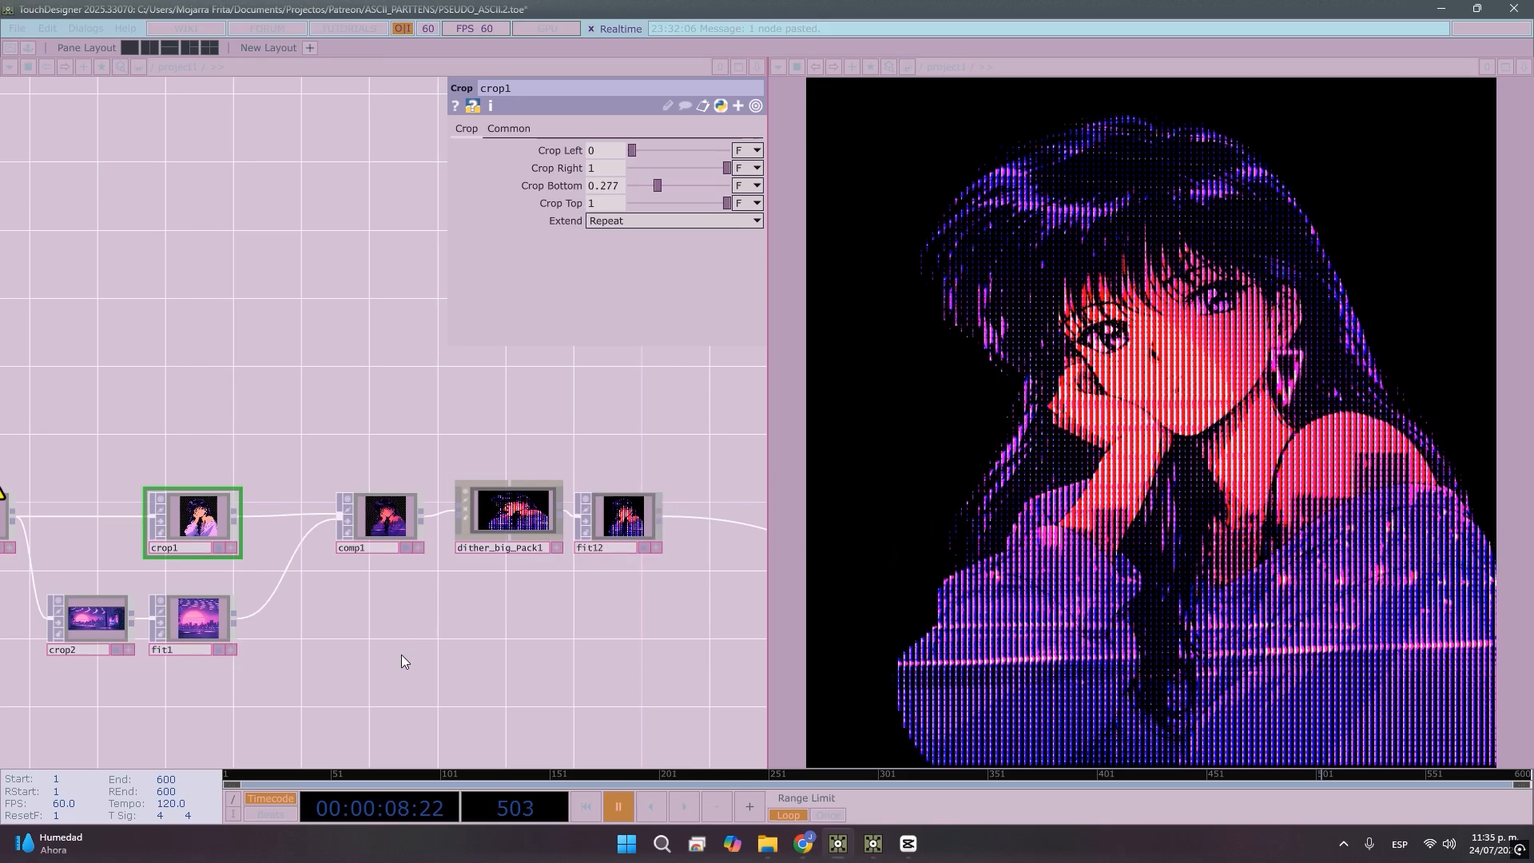
pyautogui.moveTo(401, 655)
pyautogui.mouseDown()
pyautogui.moveTo(424, 631)
pyautogui.moveTo(445, 640)
pyautogui.moveTo(384, 638)
pyautogui.mouseUp()
pyautogui.moveTo(577, 514); pyautogui.dragTo(595, 513)
pyautogui.moveTo(541, 630); pyautogui.dragTo(346, 636)
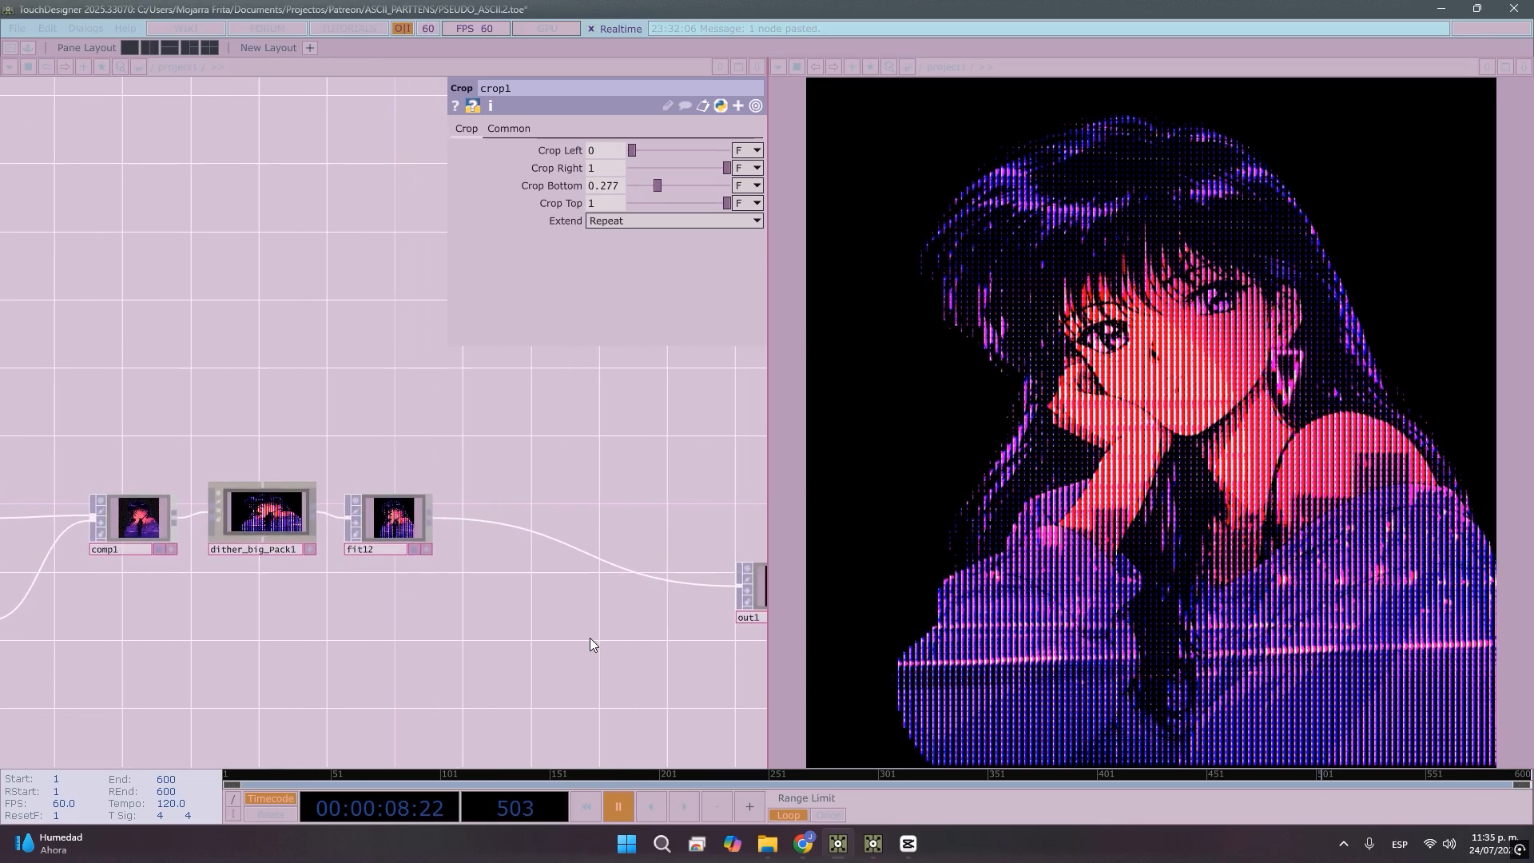
pyautogui.moveTo(589, 637); pyautogui.dragTo(504, 638)
pyautogui.moveTo(677, 589); pyautogui.dragTo(608, 520)
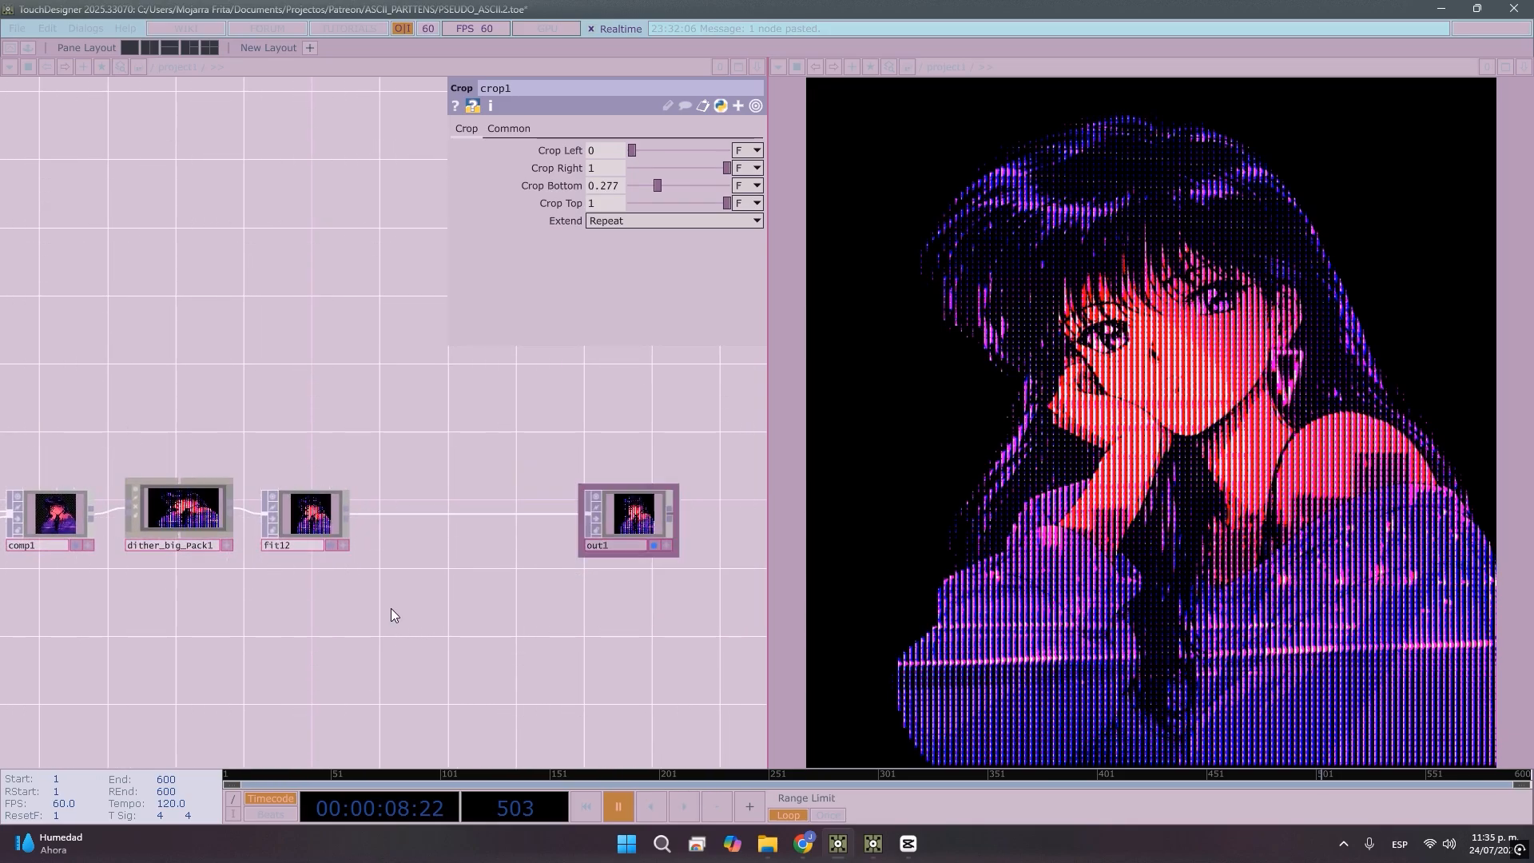
pyautogui.moveTo(508, 622); pyautogui.dragTo(741, 627)
pyautogui.moveTo(390, 654); pyautogui.dragTo(491, 657)
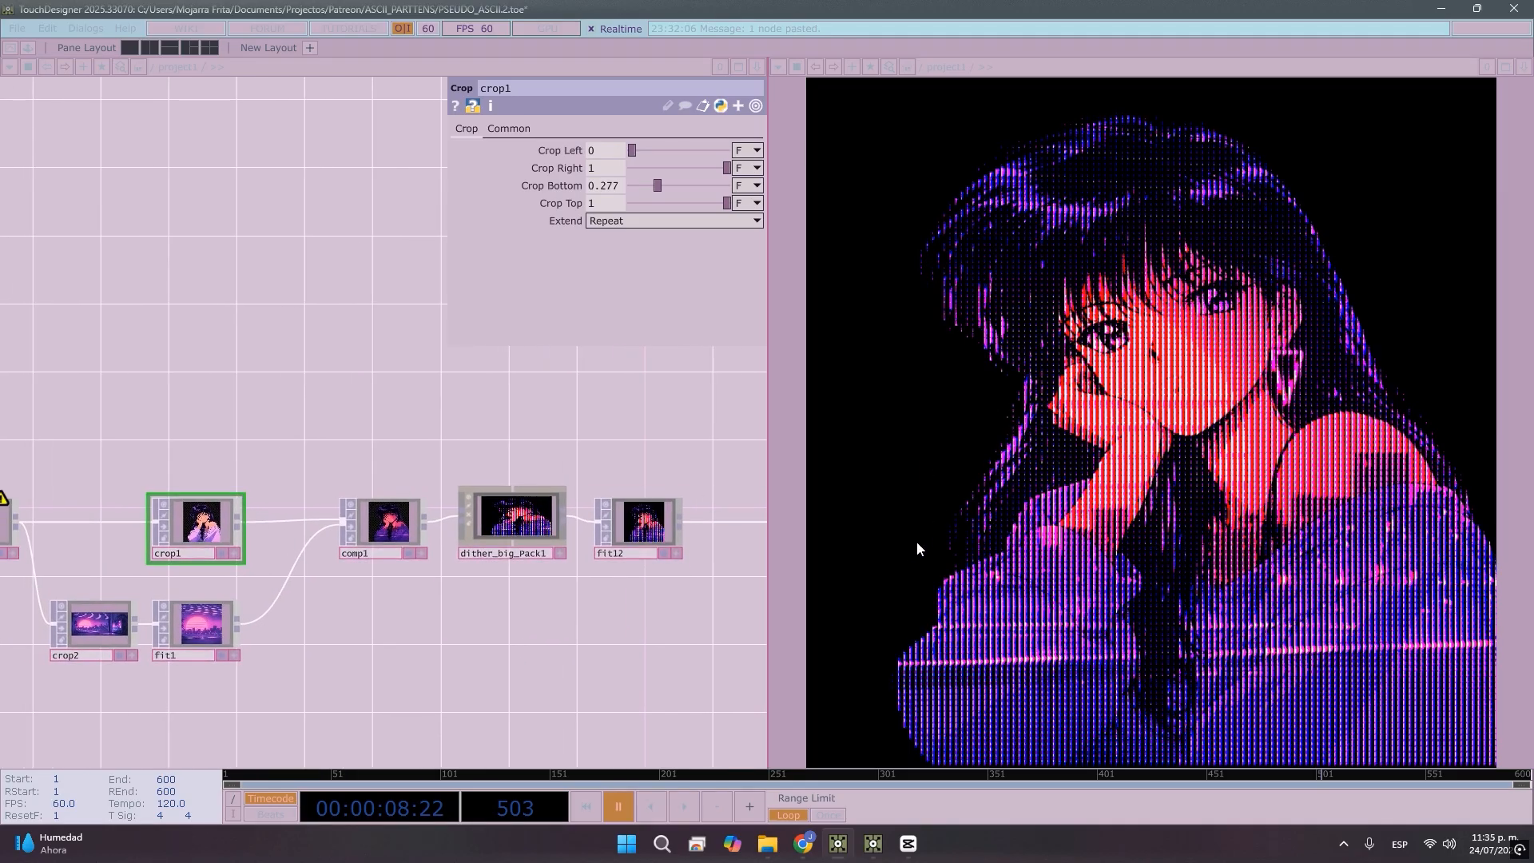
# Inside dither_big_Pack1, set glslmulti1's Pixel Format to 32-bit float (RGBA) and return to the parent network
pyautogui.scroll(10, 471, 520)
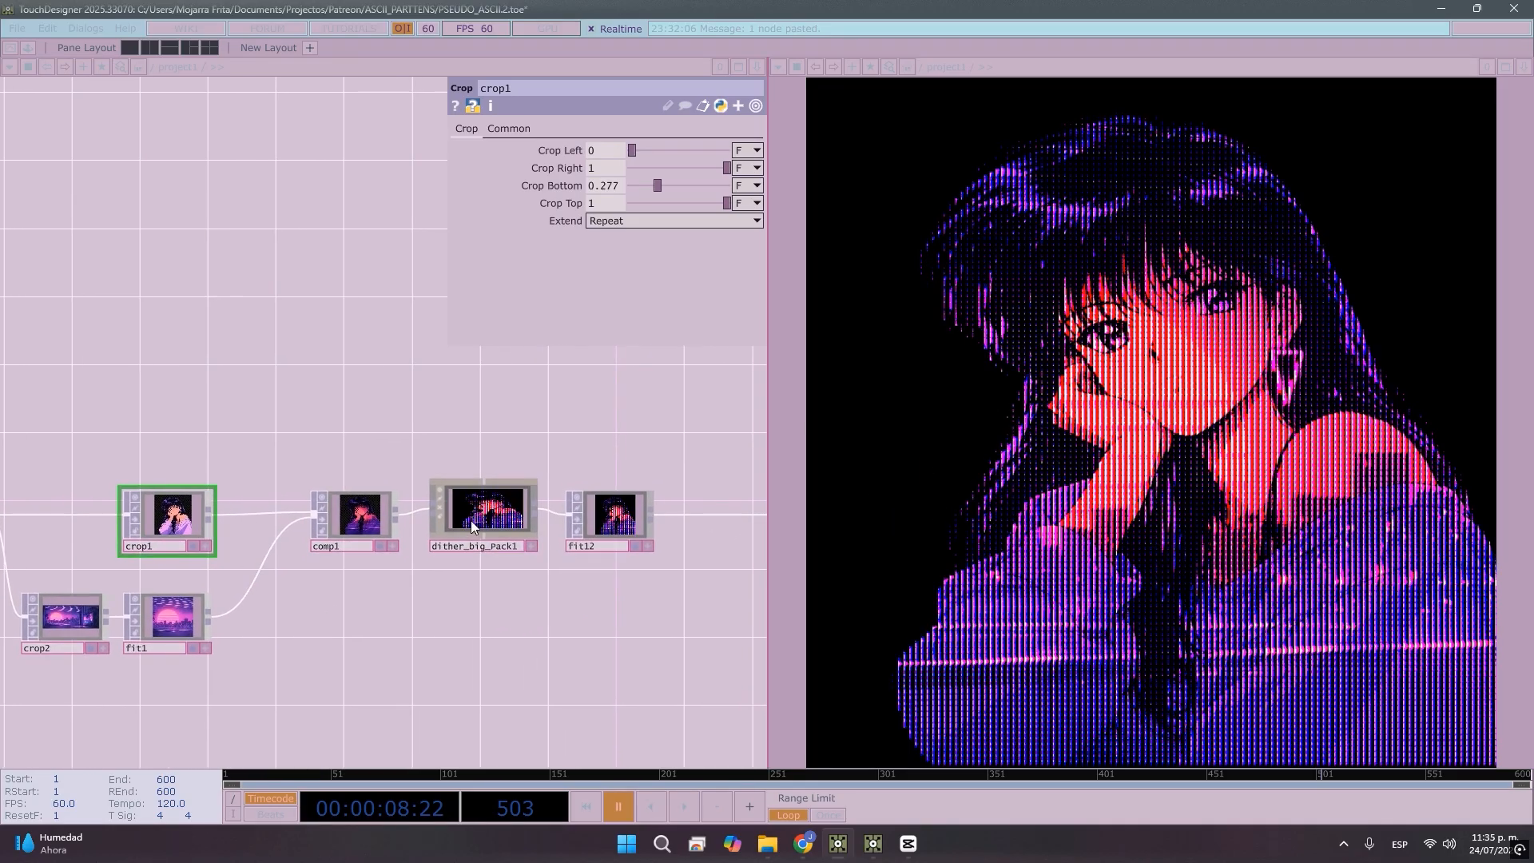
pyautogui.scroll(3, 469, 523)
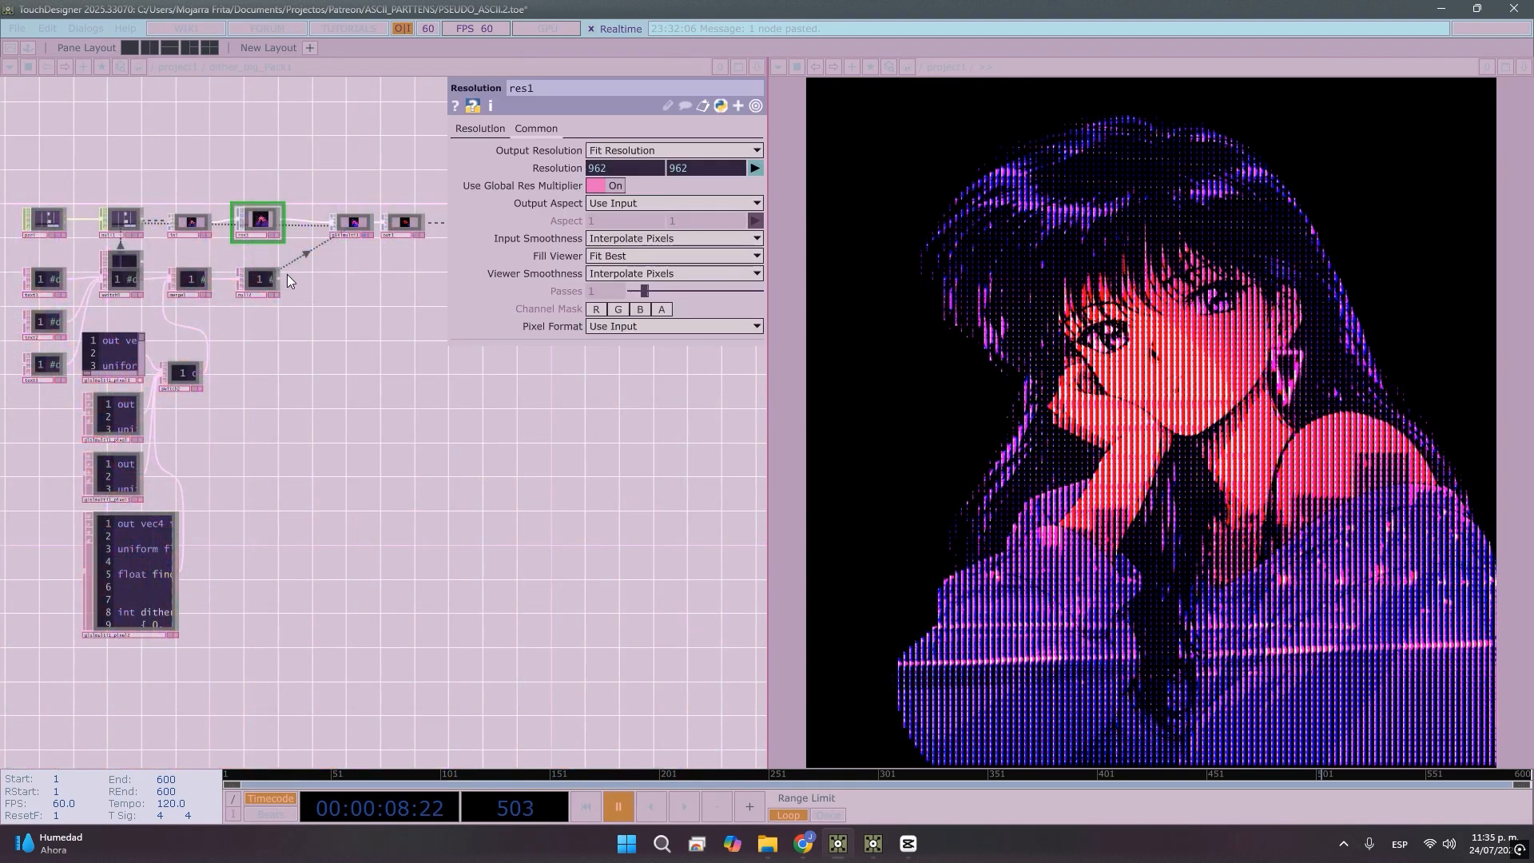
pyautogui.scroll(-2, 385, 501)
pyautogui.scroll(3, 265, 269)
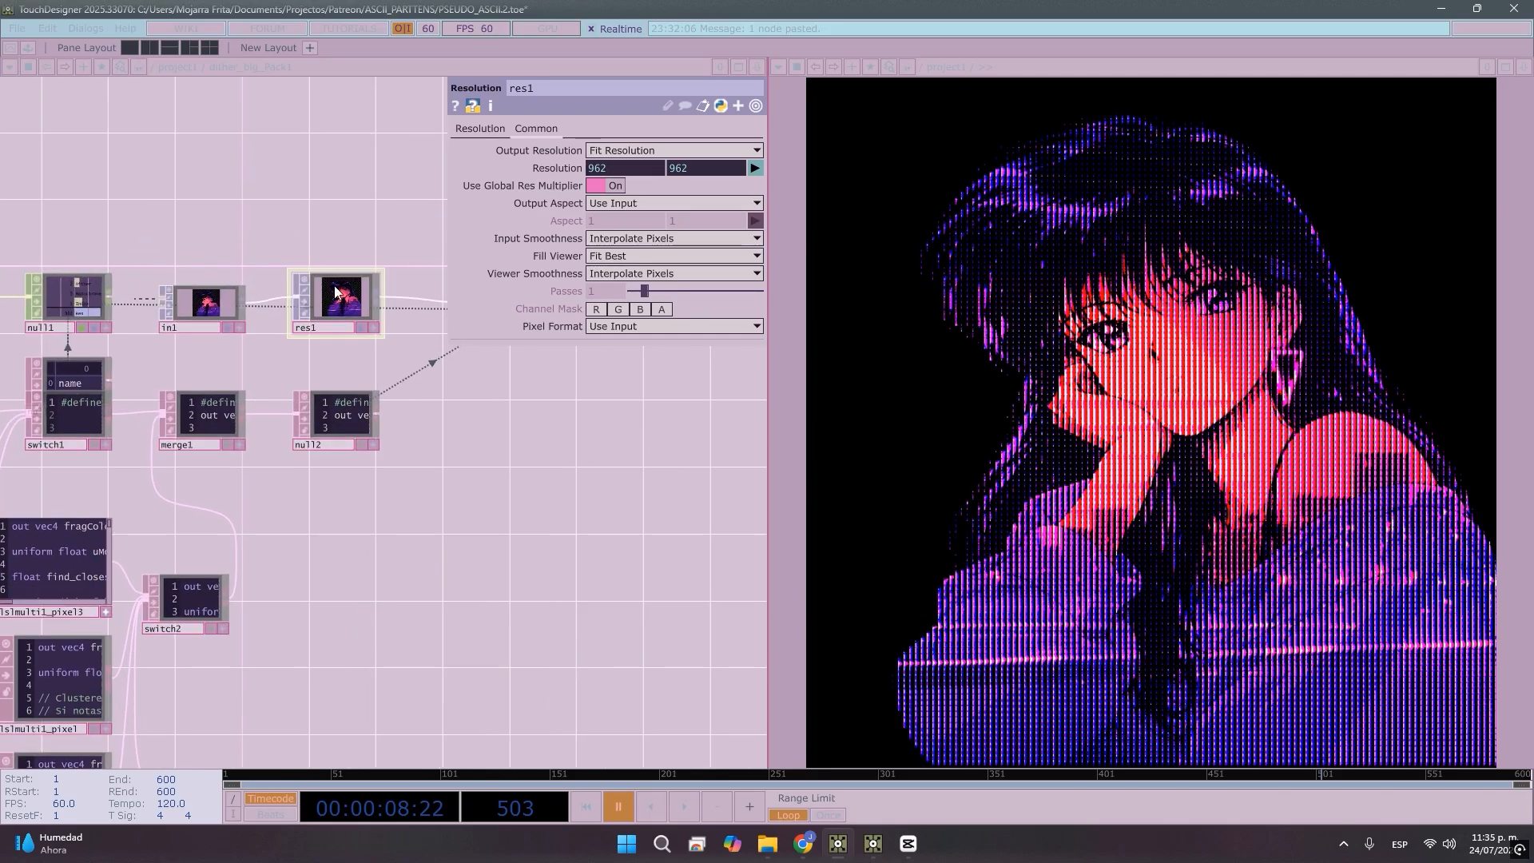
pyautogui.click(348, 329)
pyautogui.moveTo(388, 486); pyautogui.dragTo(228, 523)
pyautogui.click(369, 342)
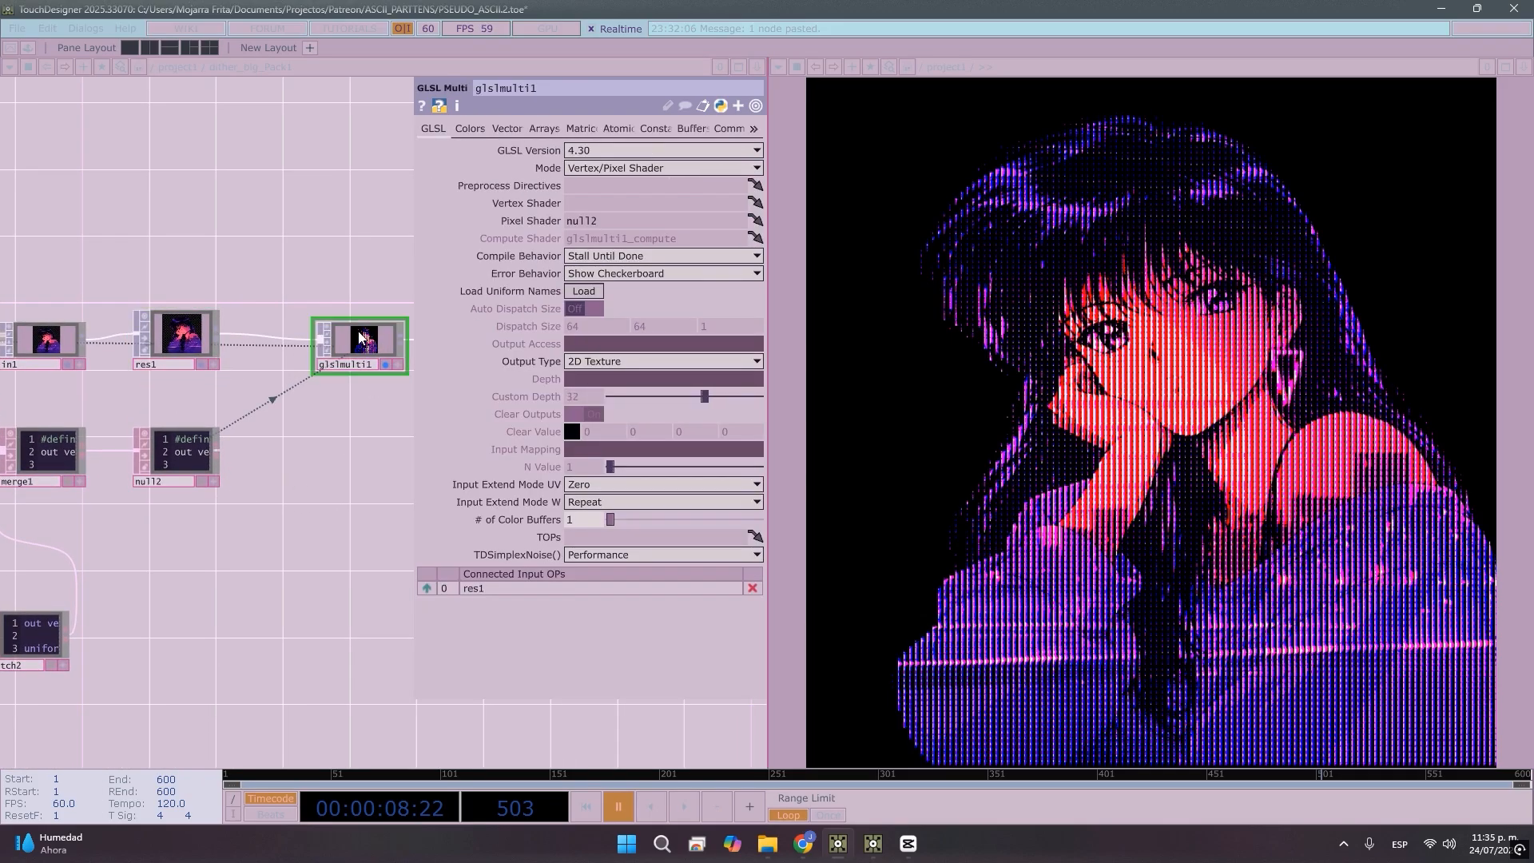
pyautogui.scroll(4, 343, 473)
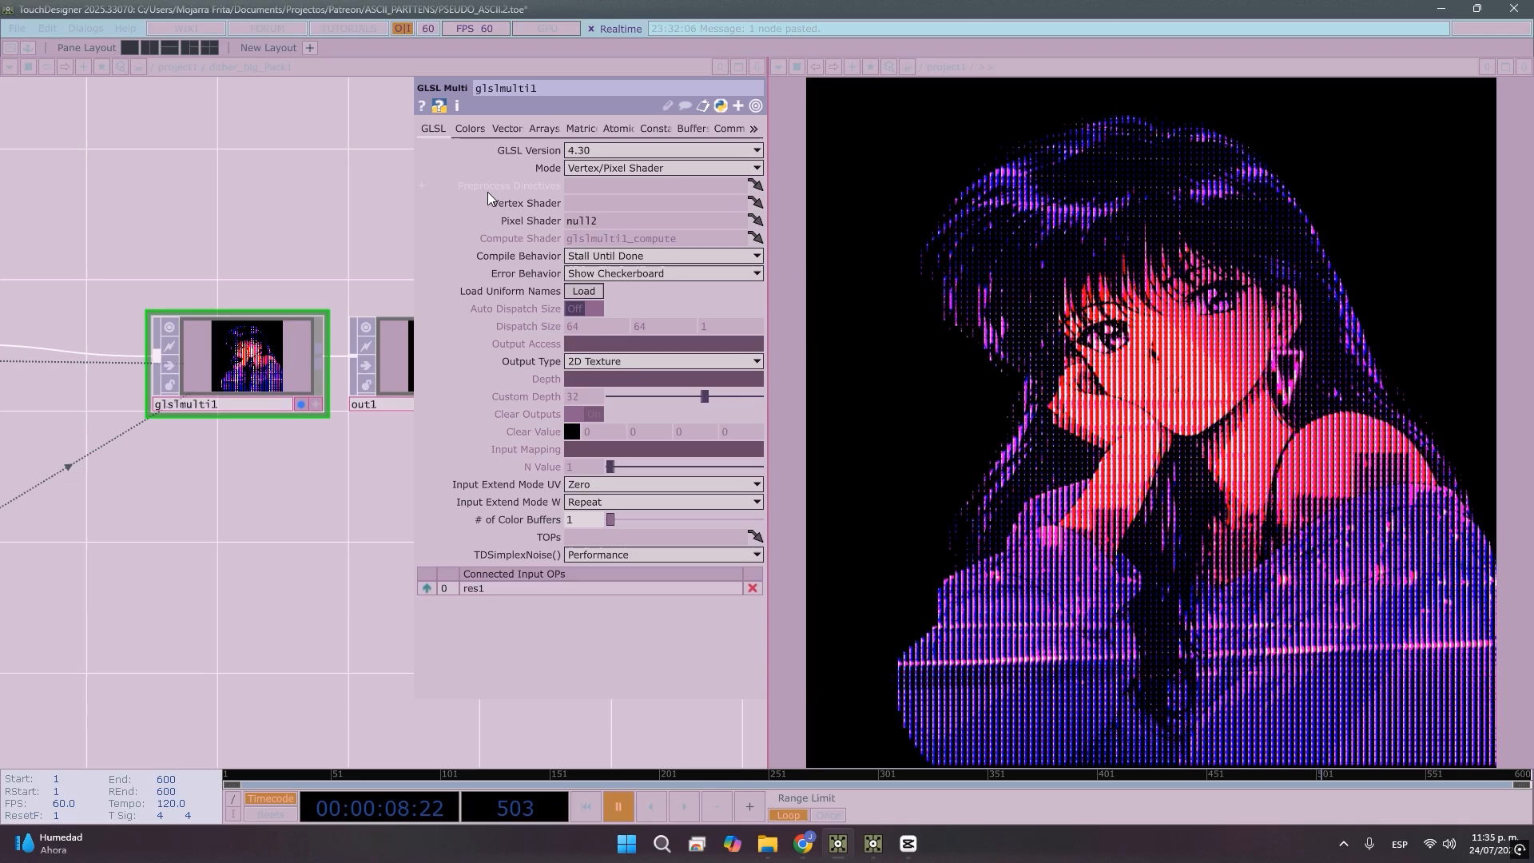
pyautogui.click(723, 128)
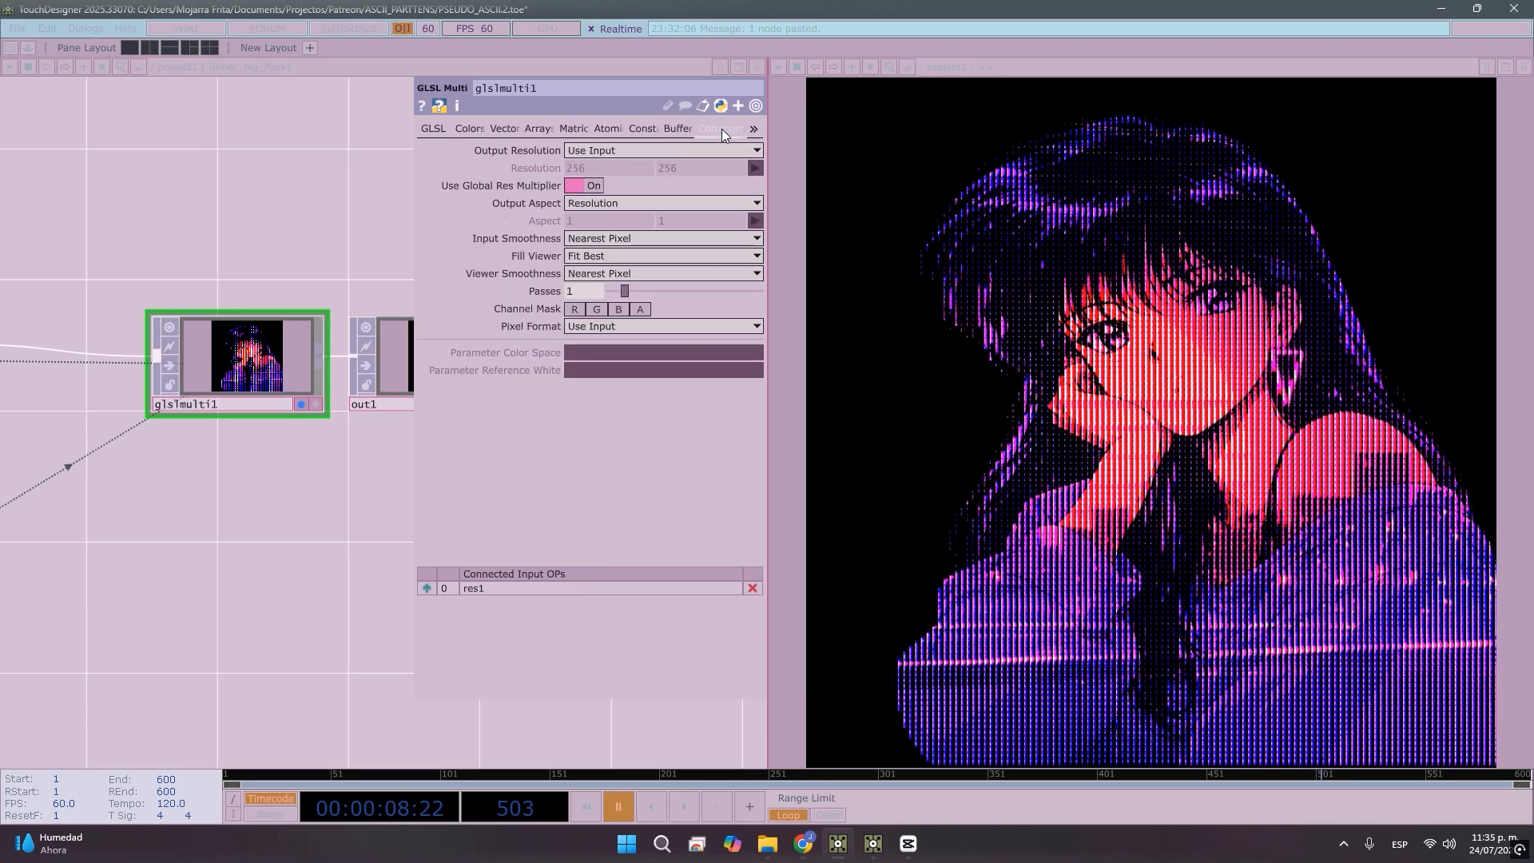
pyautogui.click(639, 326)
pyautogui.click(597, 391)
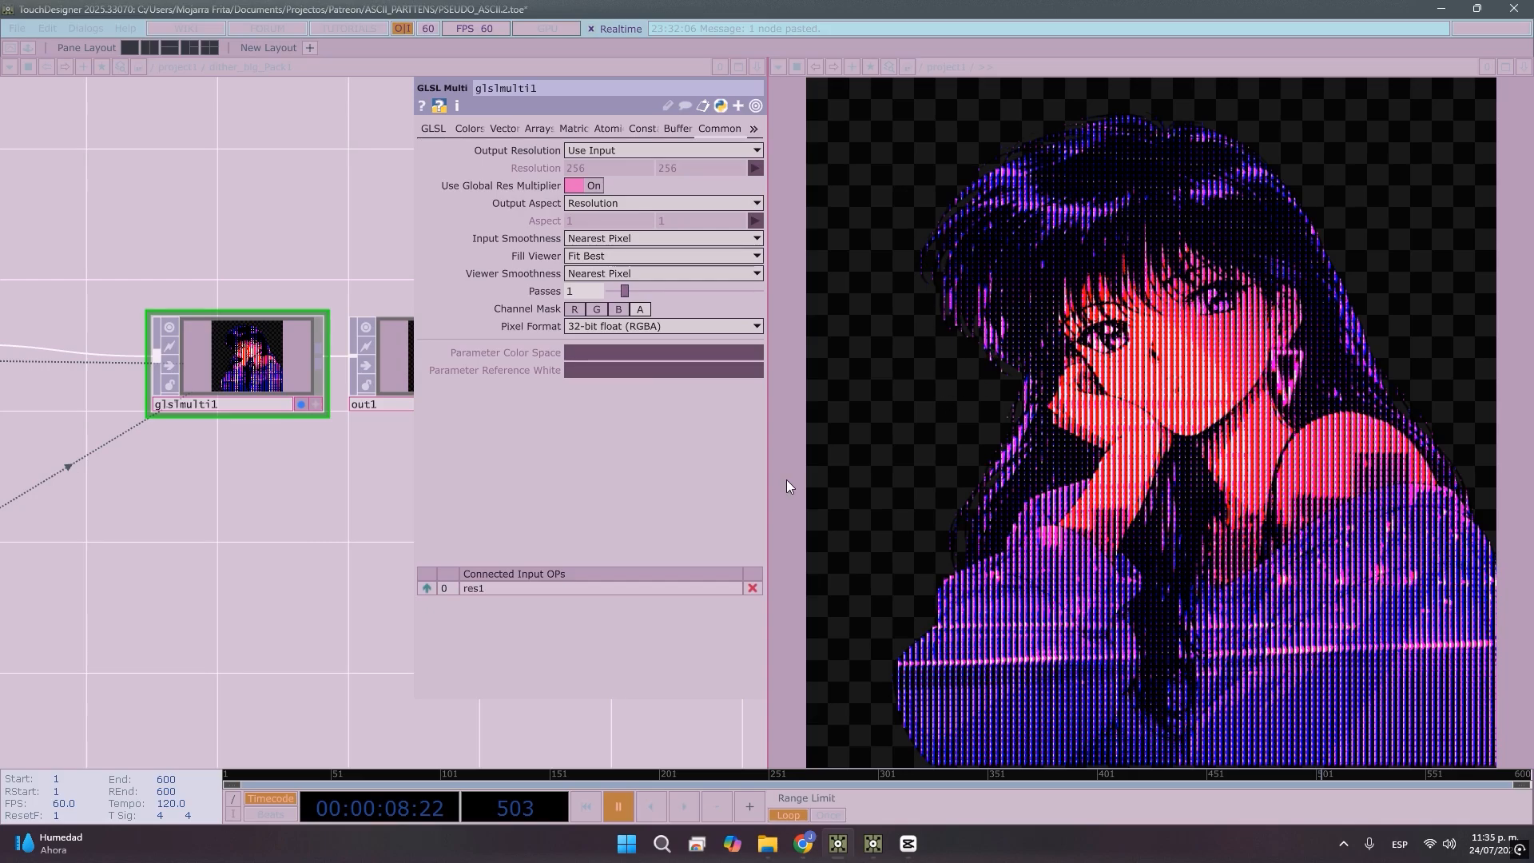
pyautogui.scroll(-5, 353, 527)
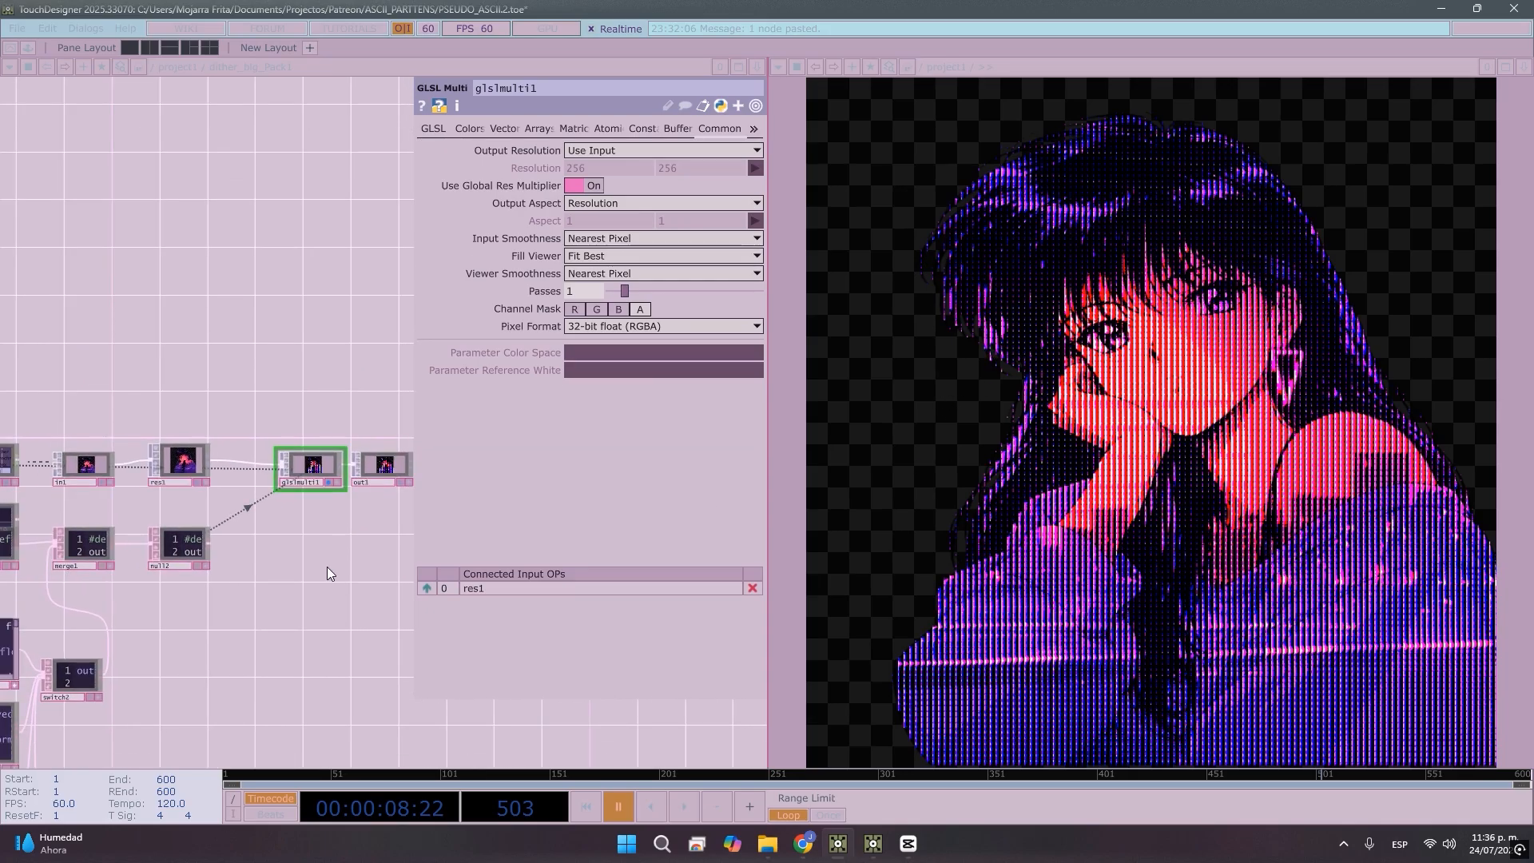
pyautogui.scroll(-10, 327, 567)
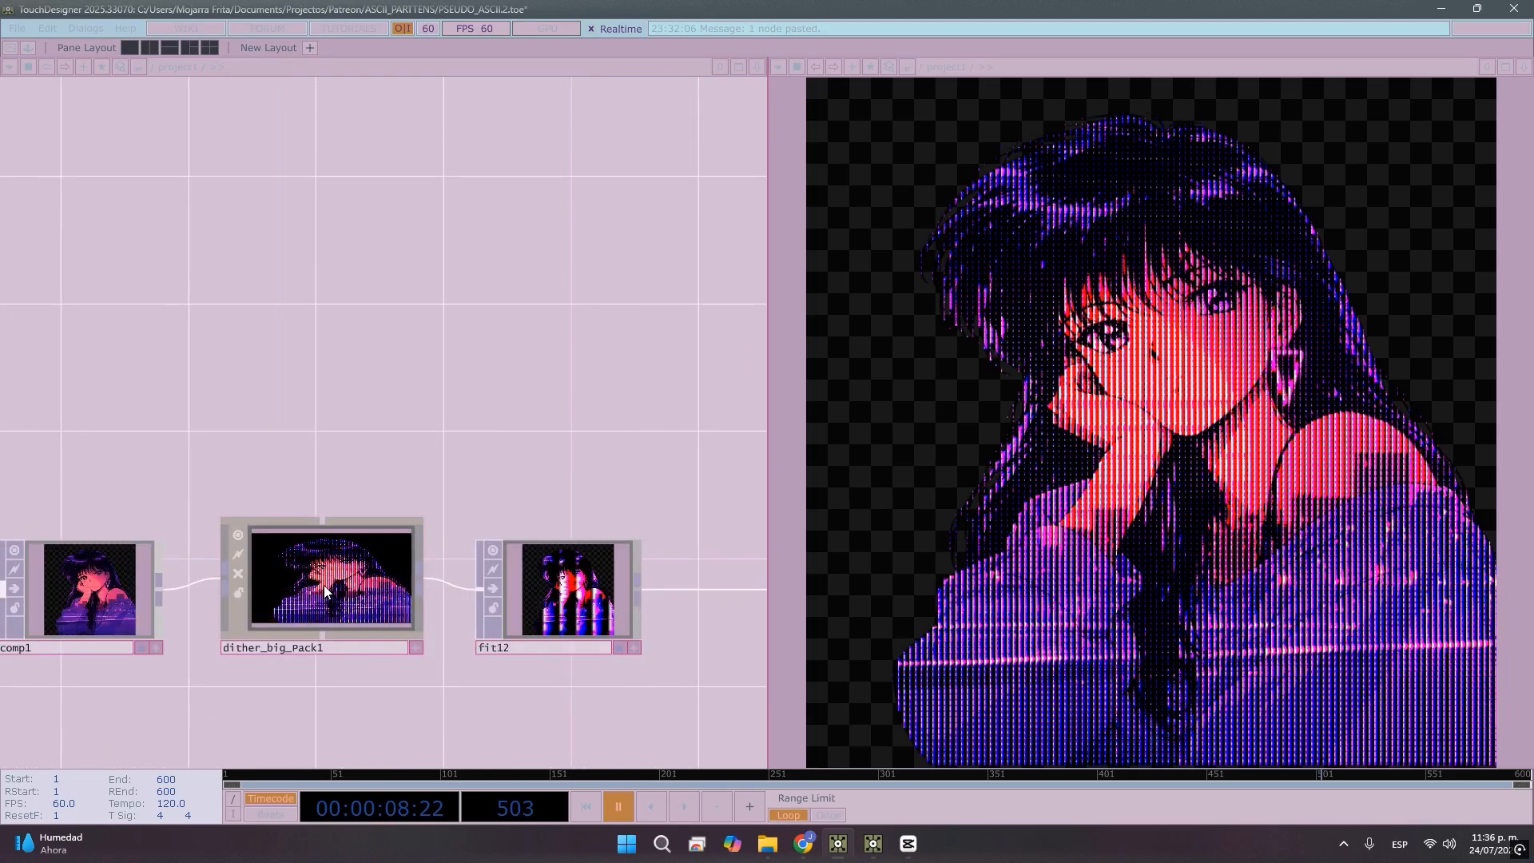
pyautogui.scroll(-5, 325, 589)
pyautogui.moveTo(301, 501); pyautogui.dragTo(371, 427)
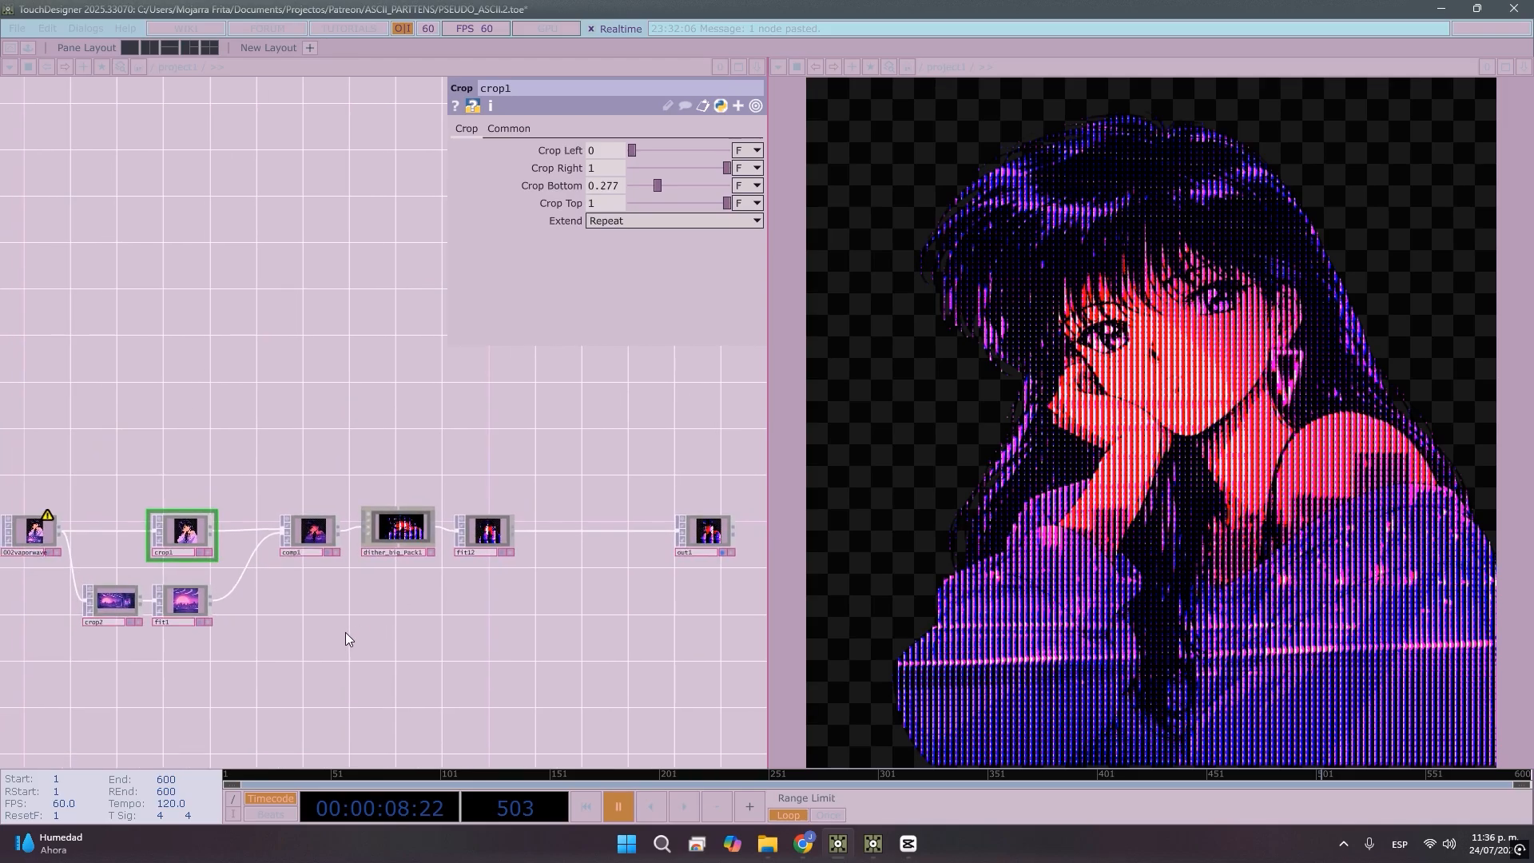
# Move out1 farther along the main chain to widen its gap from fit12
pyautogui.moveTo(345, 632); pyautogui.dragTo(342, 623)
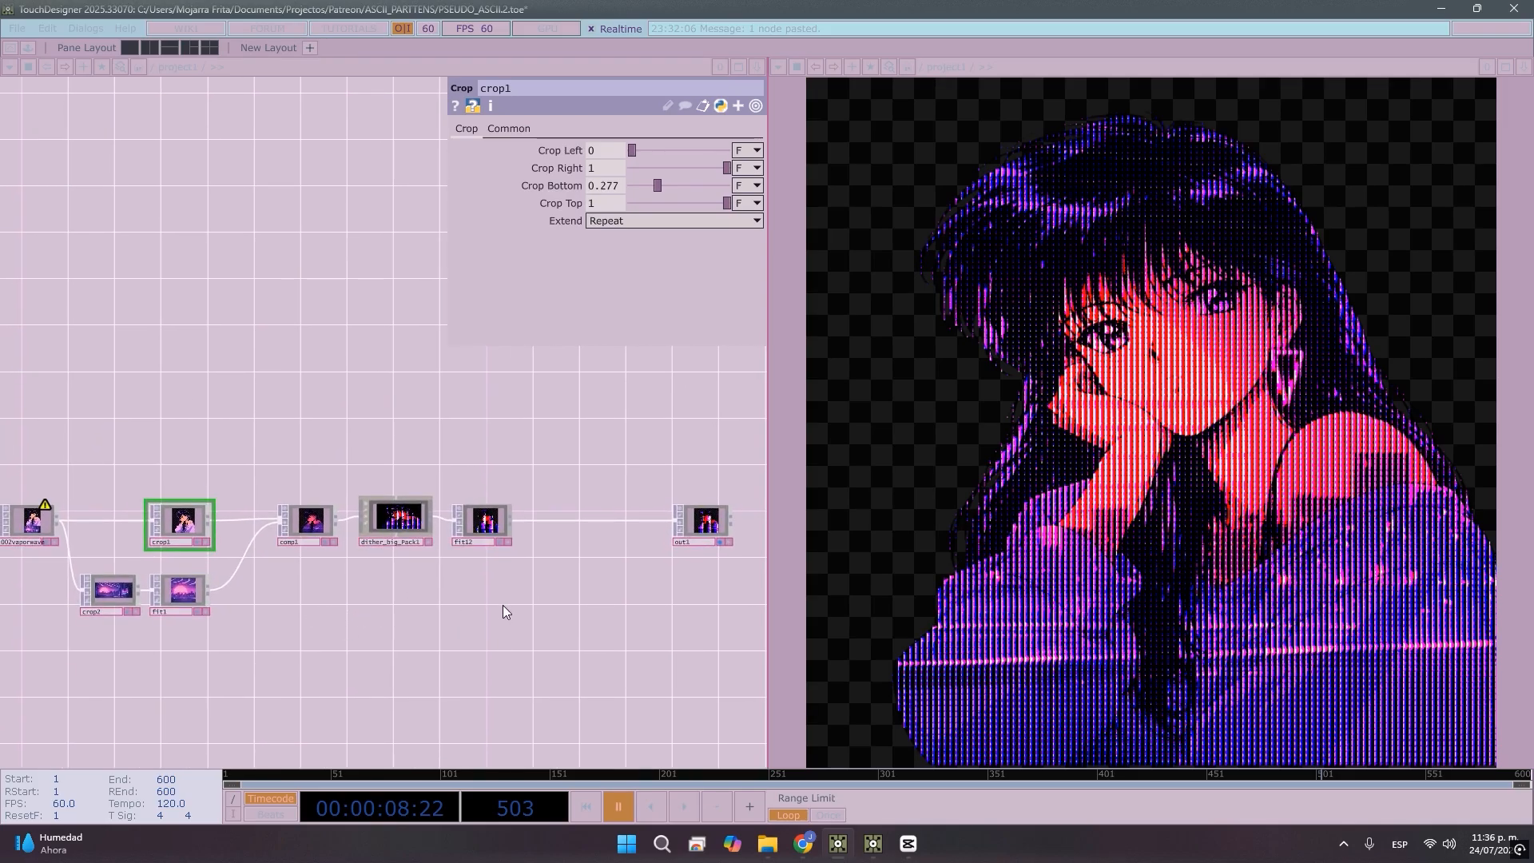
pyautogui.moveTo(502, 605); pyautogui.dragTo(390, 541)
pyautogui.moveTo(515, 511); pyautogui.dragTo(586, 509)
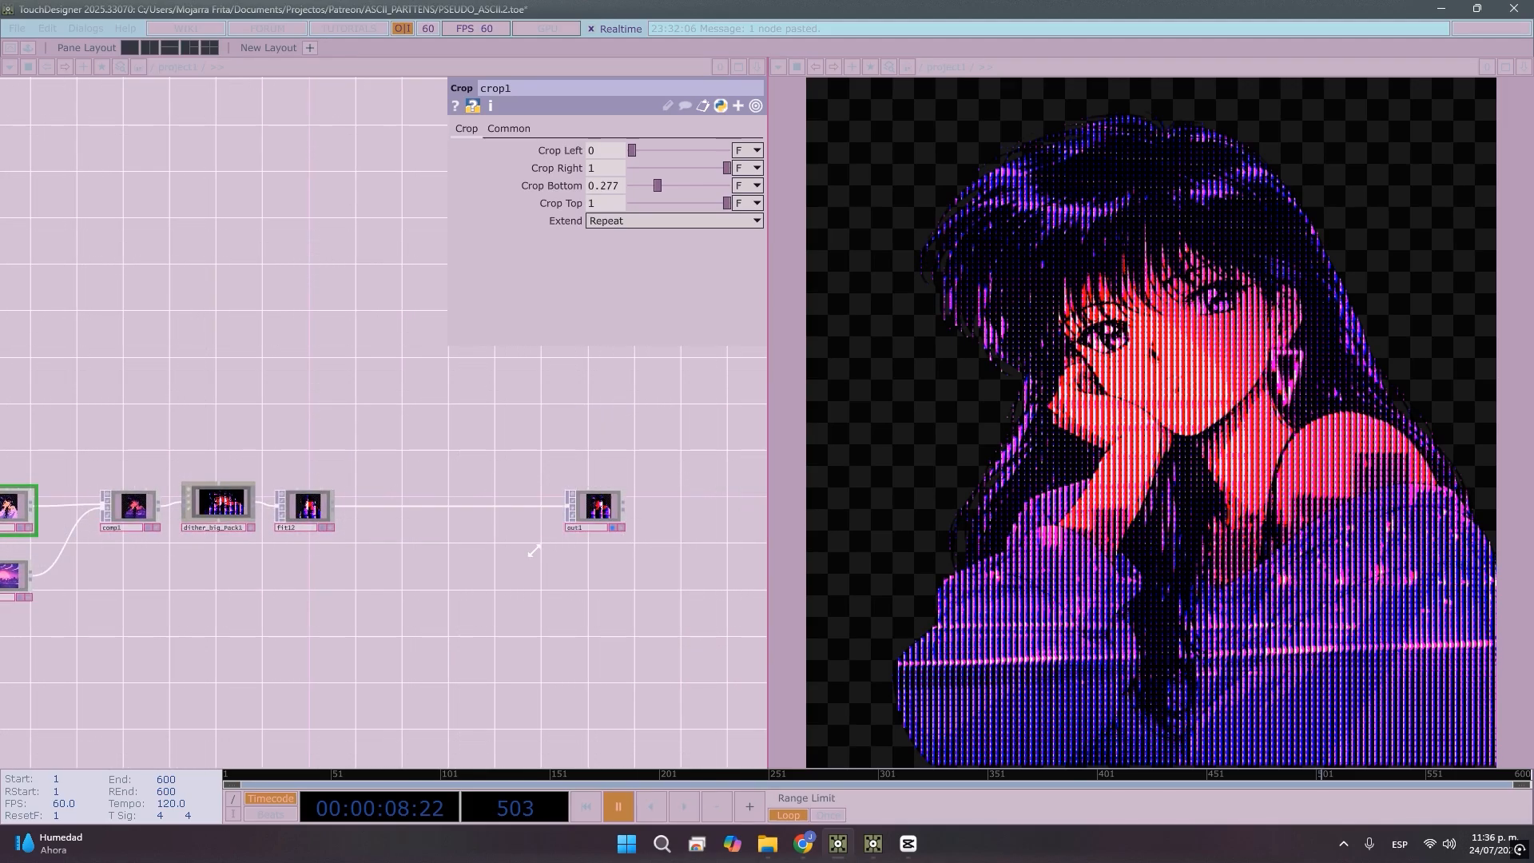
# Add a Select TOP below fit1 and make it reference crop2
pyautogui.moveTo(510, 589); pyautogui.dragTo(721, 548)
pyautogui.press('Tab')
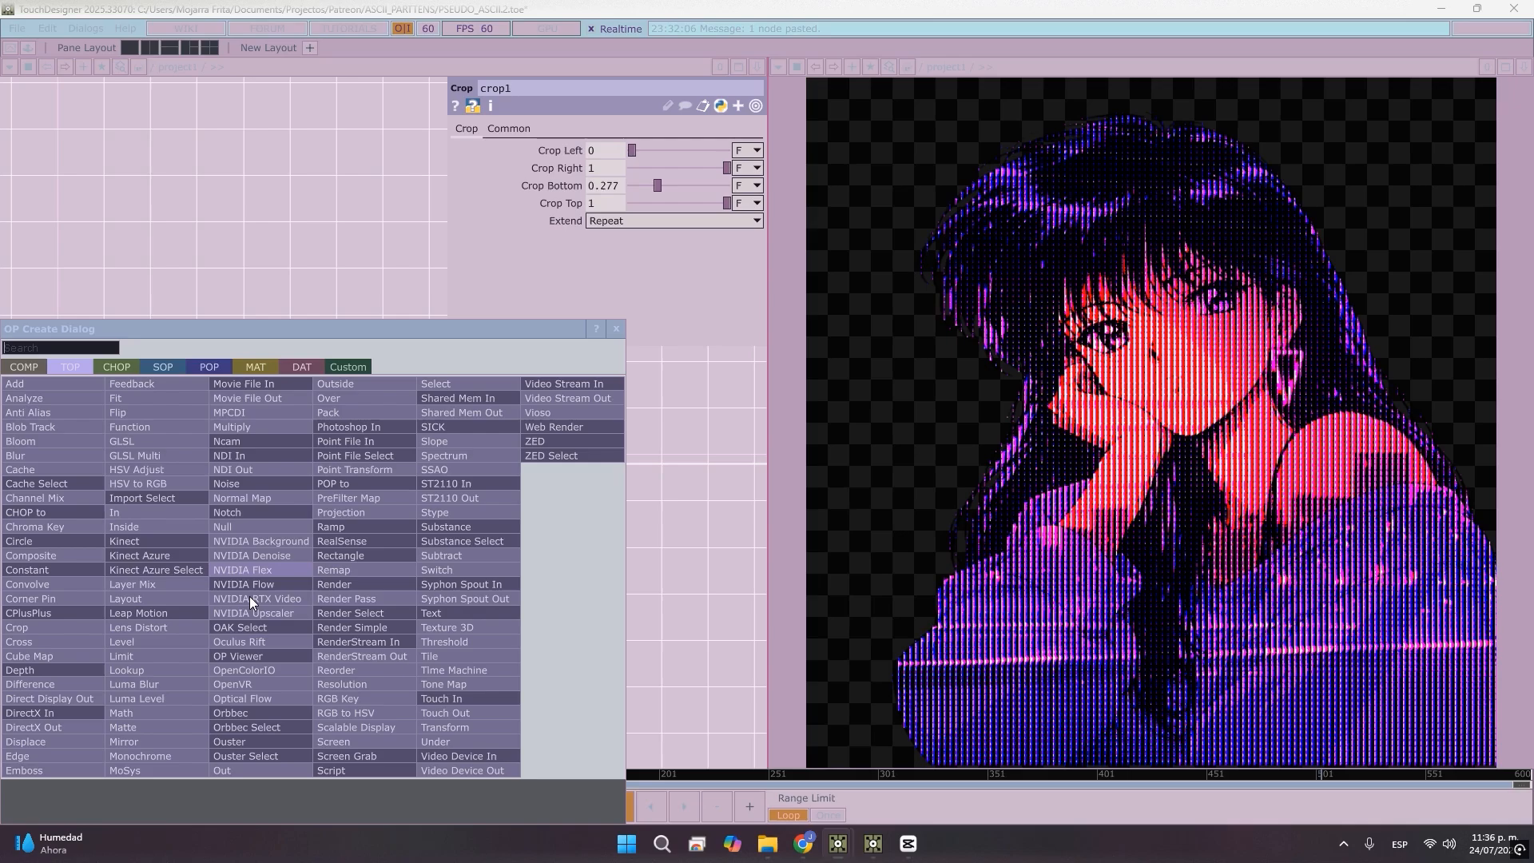
pyautogui.write('SLECT')
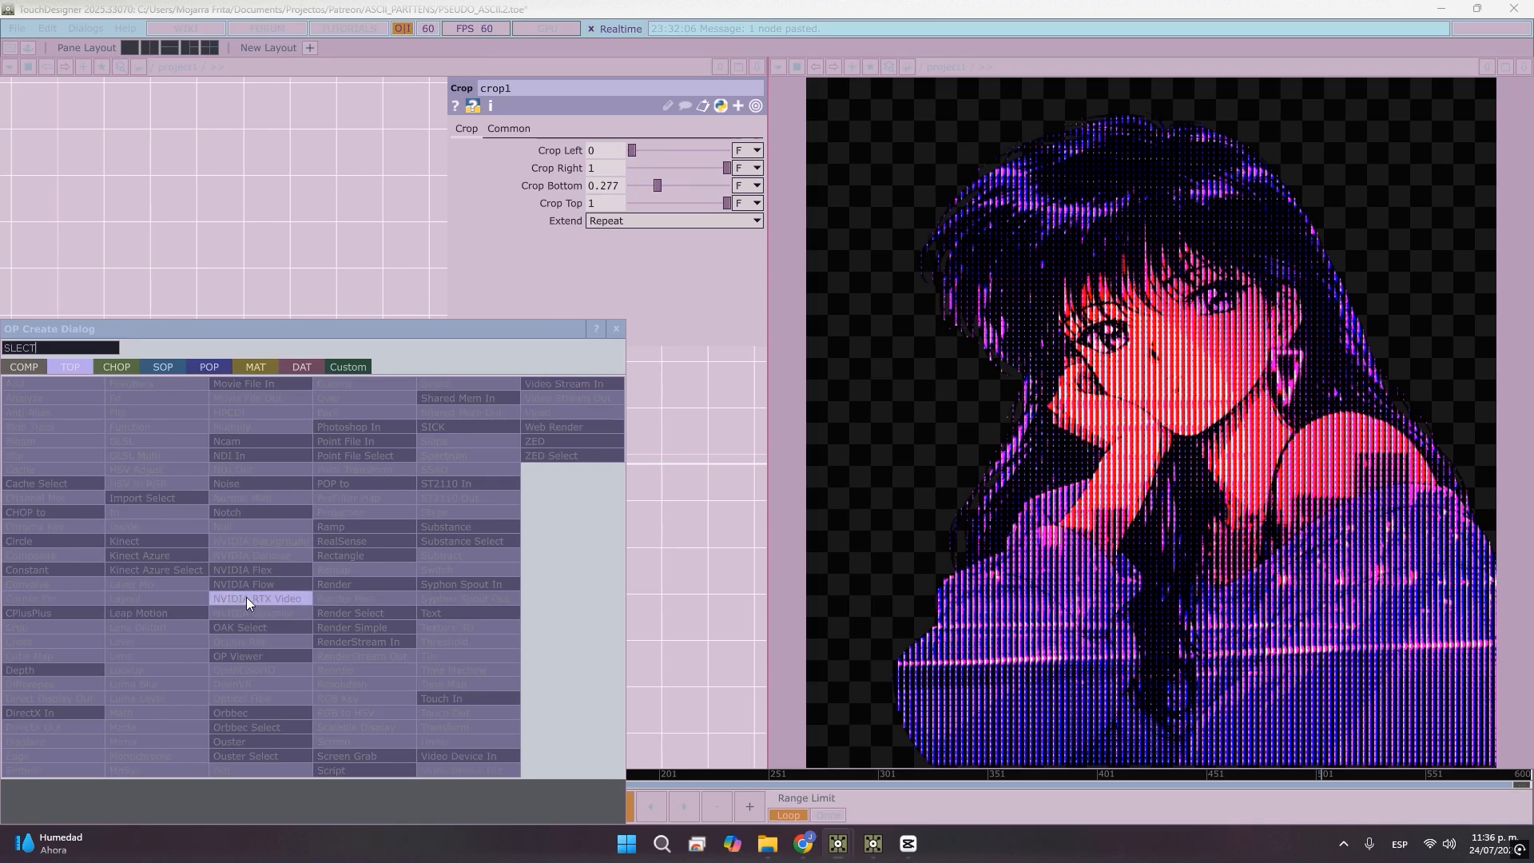
pyautogui.press('BackSpace')
pyautogui.press('BackSpace')
pyautogui.write('ELET')
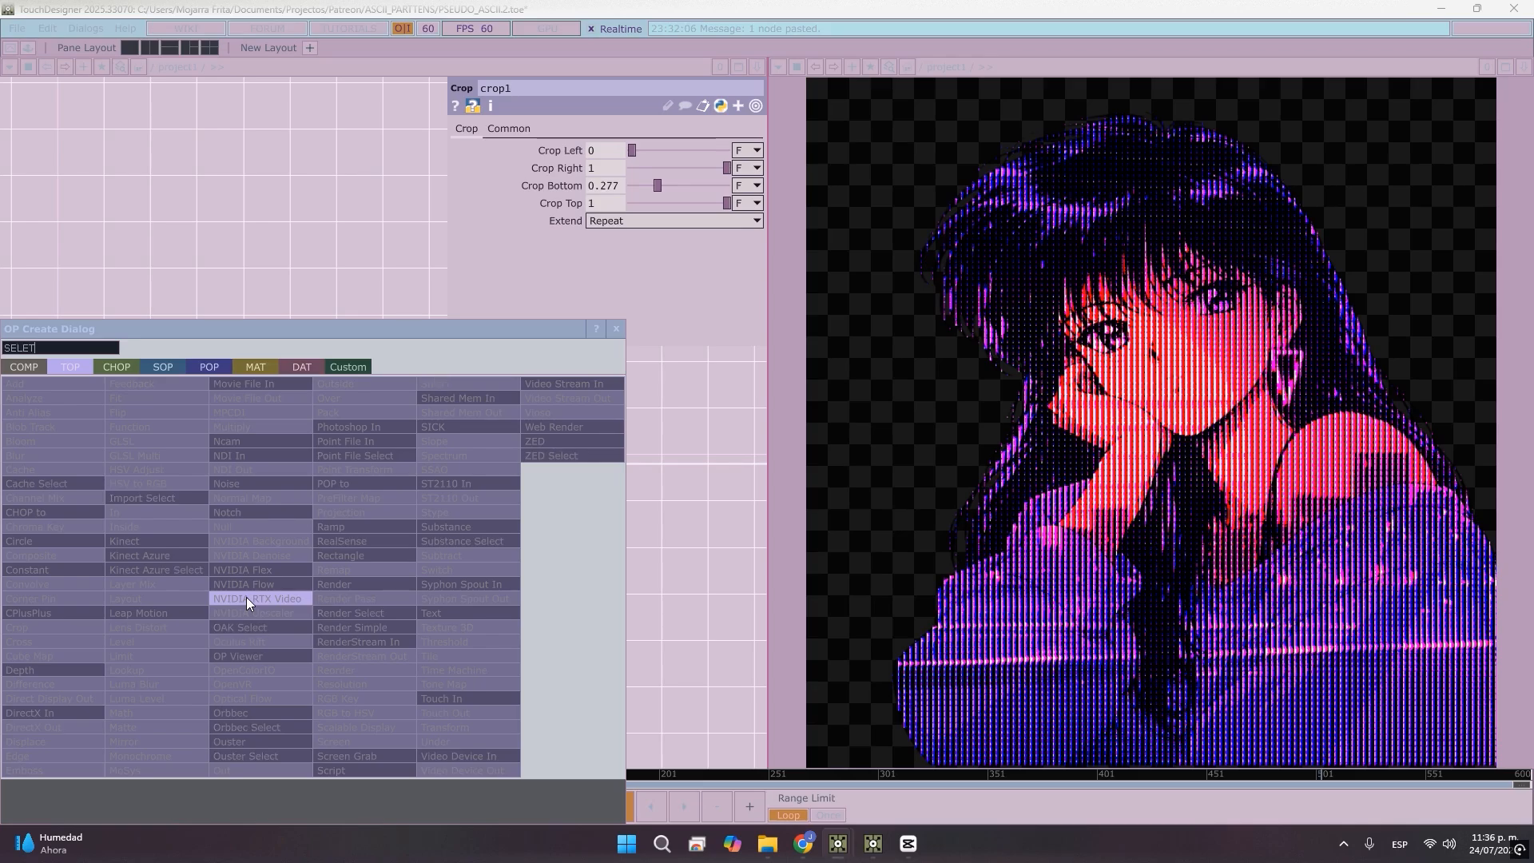
pyautogui.press('BackSpace')
pyautogui.write('C')
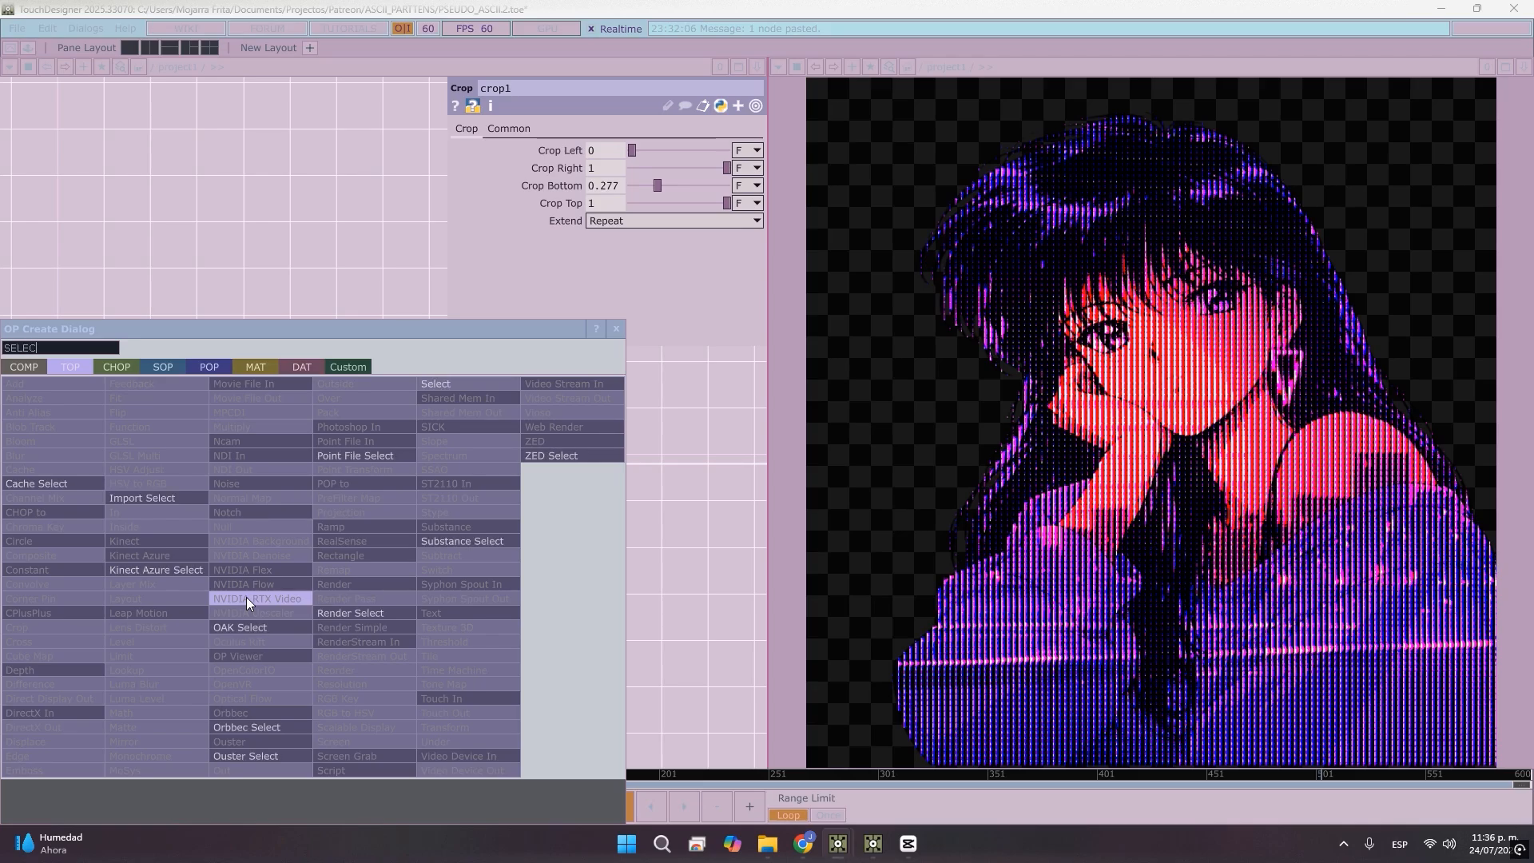
pyautogui.write('T')
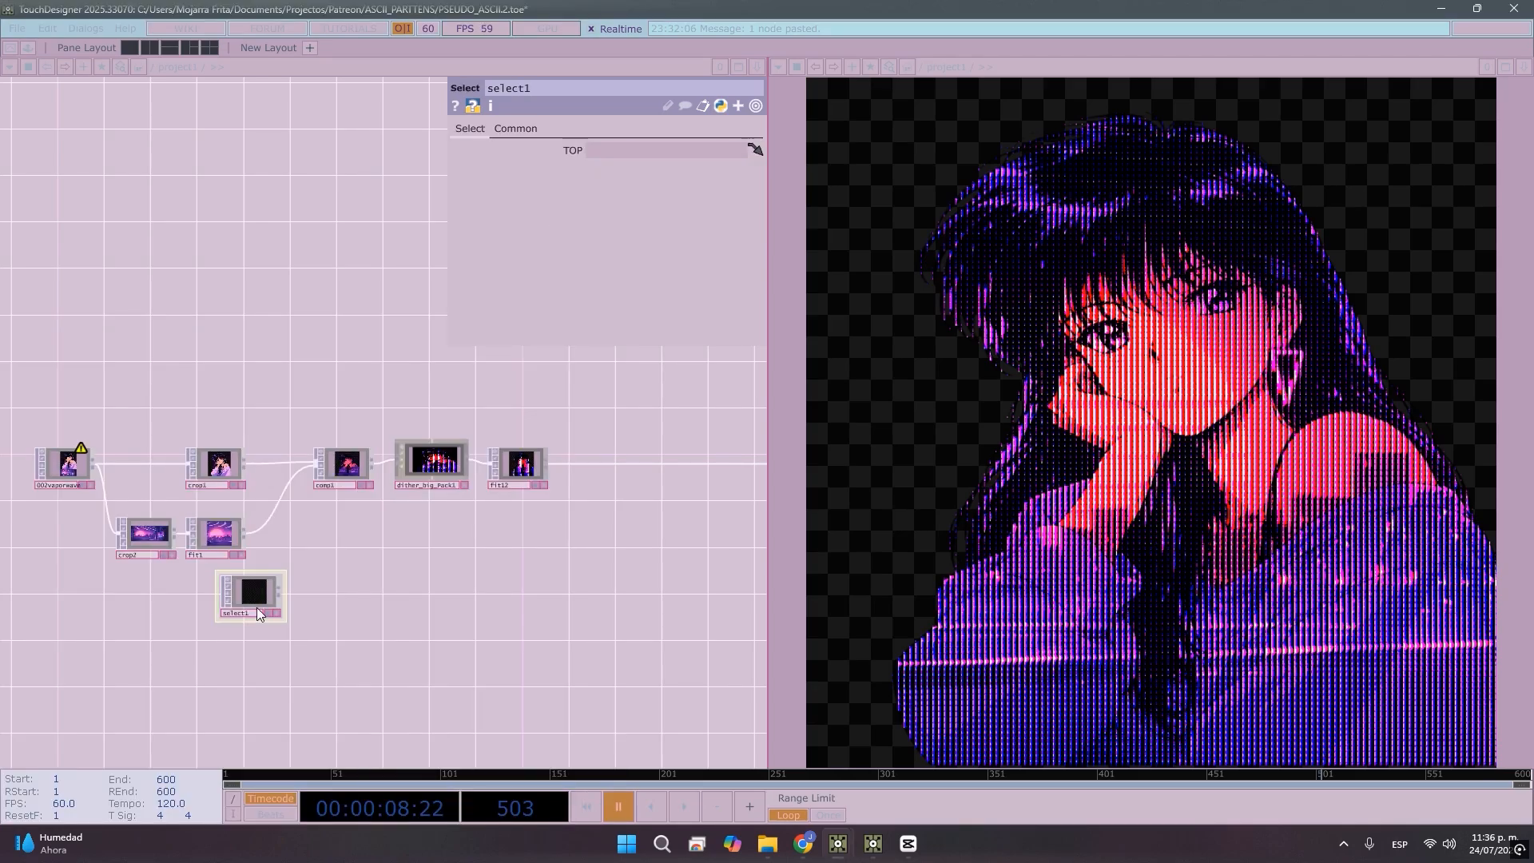
pyautogui.moveTo(141, 542); pyautogui.dragTo(232, 590)
# Duplicate fit1 beside select1 and wire select1 into the copy
pyautogui.click(210, 531)
pyautogui.hotkey('ctrl', 'c')
pyautogui.hotkey('ctrl', 'v')
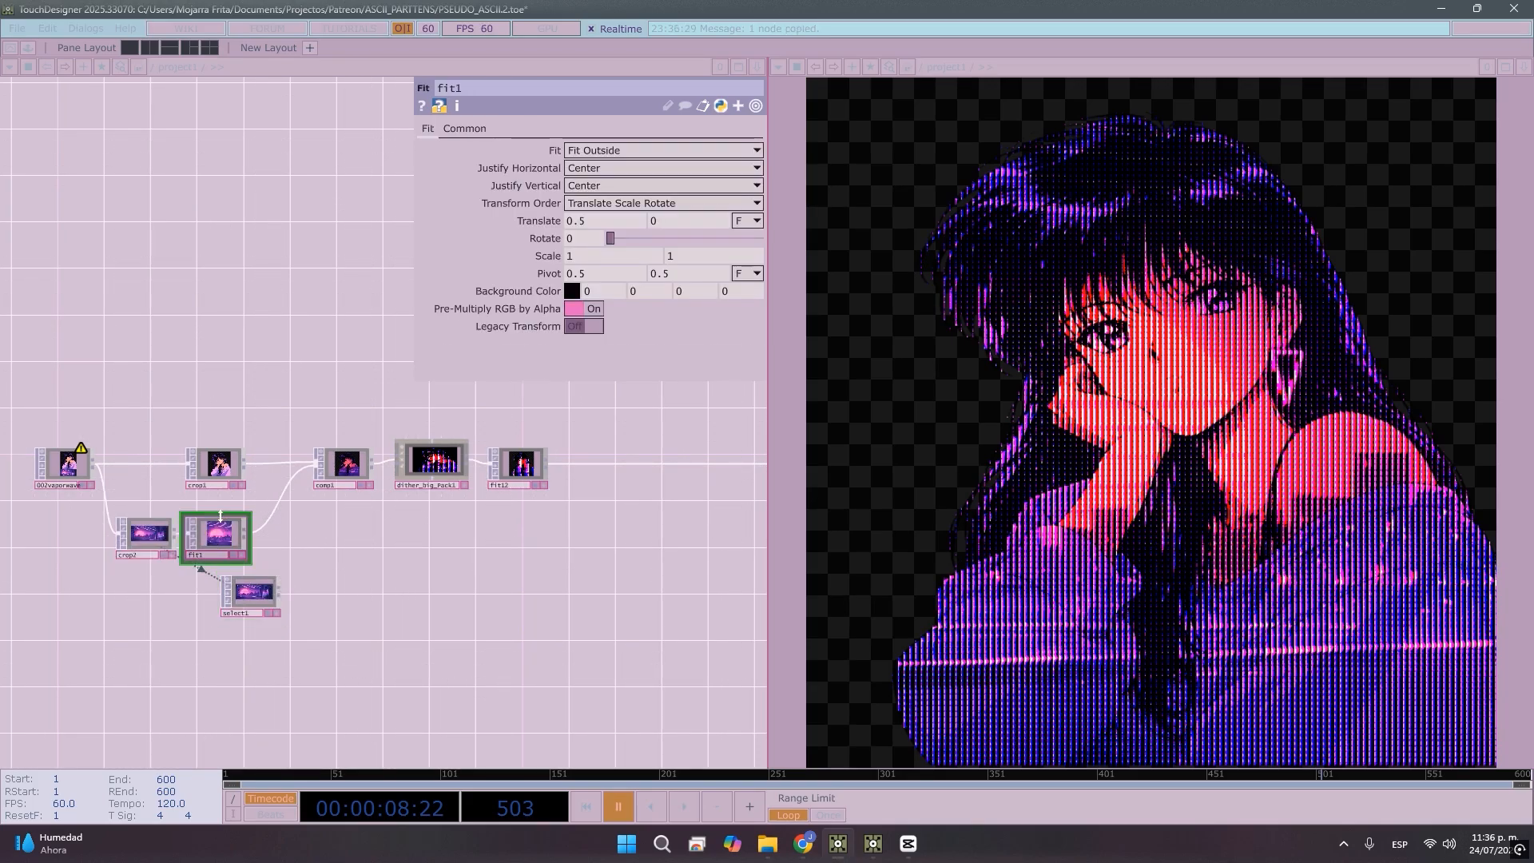
pyautogui.click(379, 592)
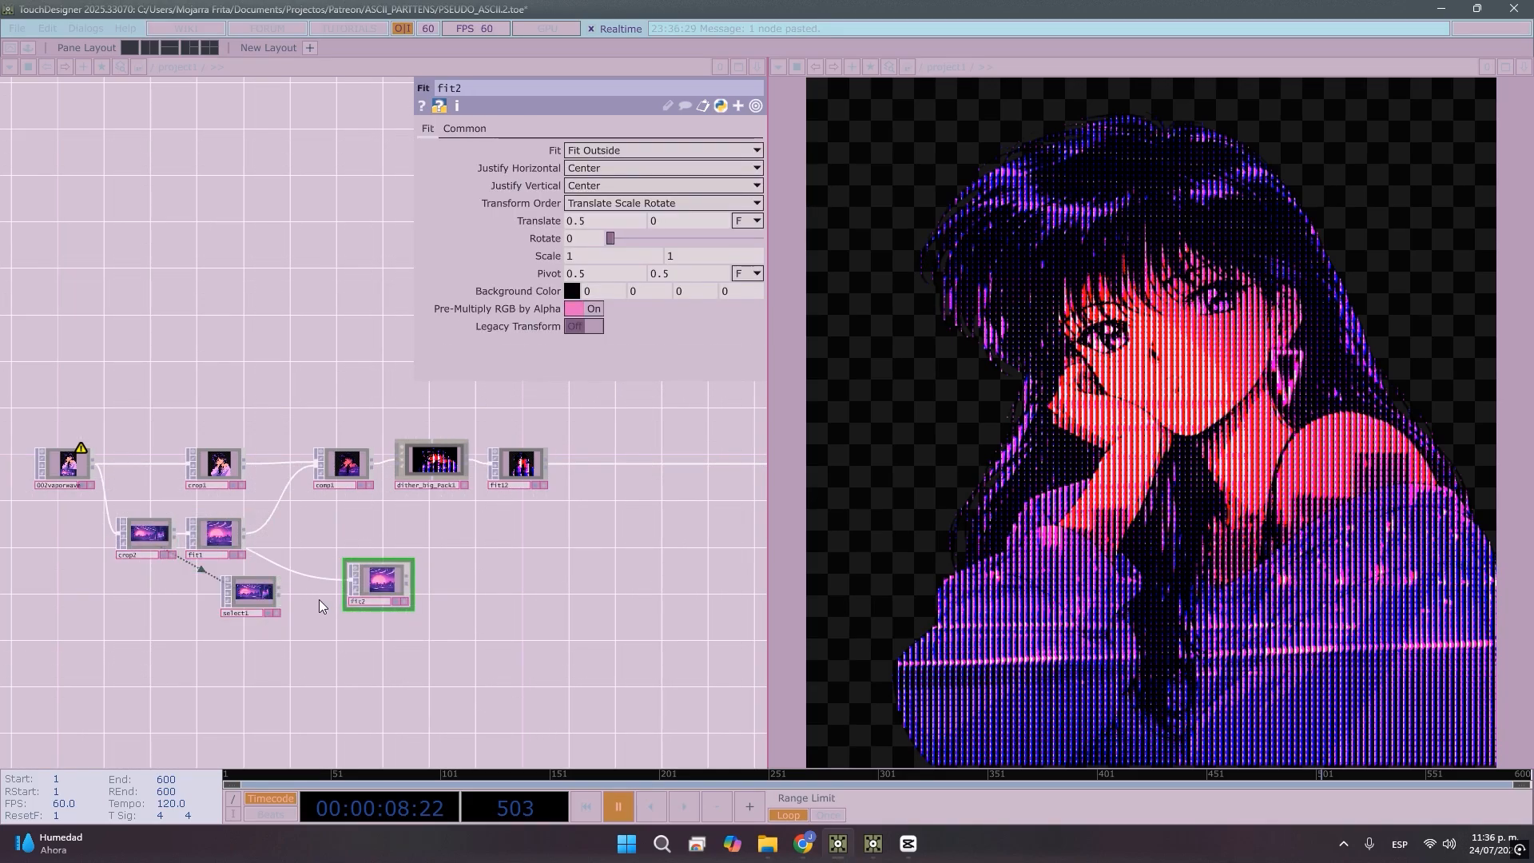
pyautogui.moveTo(280, 590); pyautogui.dragTo(328, 578)
# Move fit2 directly below fit12 and place select1 beside it, under dither_big_Pack1
pyautogui.moveTo(349, 666); pyautogui.dragTo(261, 687)
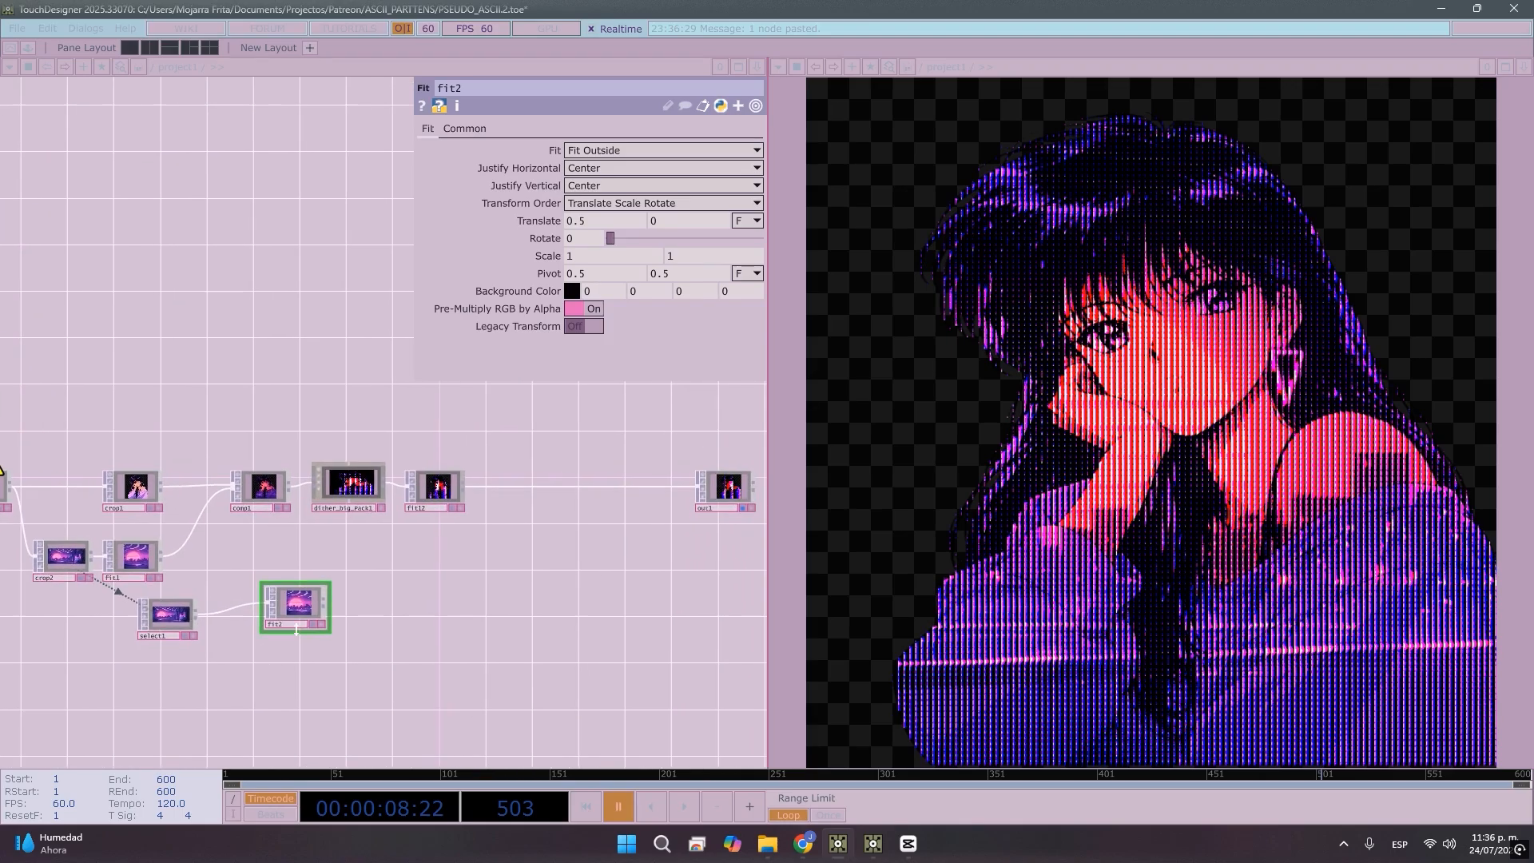
pyautogui.hotkey('ctrl', 'v')
pyautogui.click(389, 549)
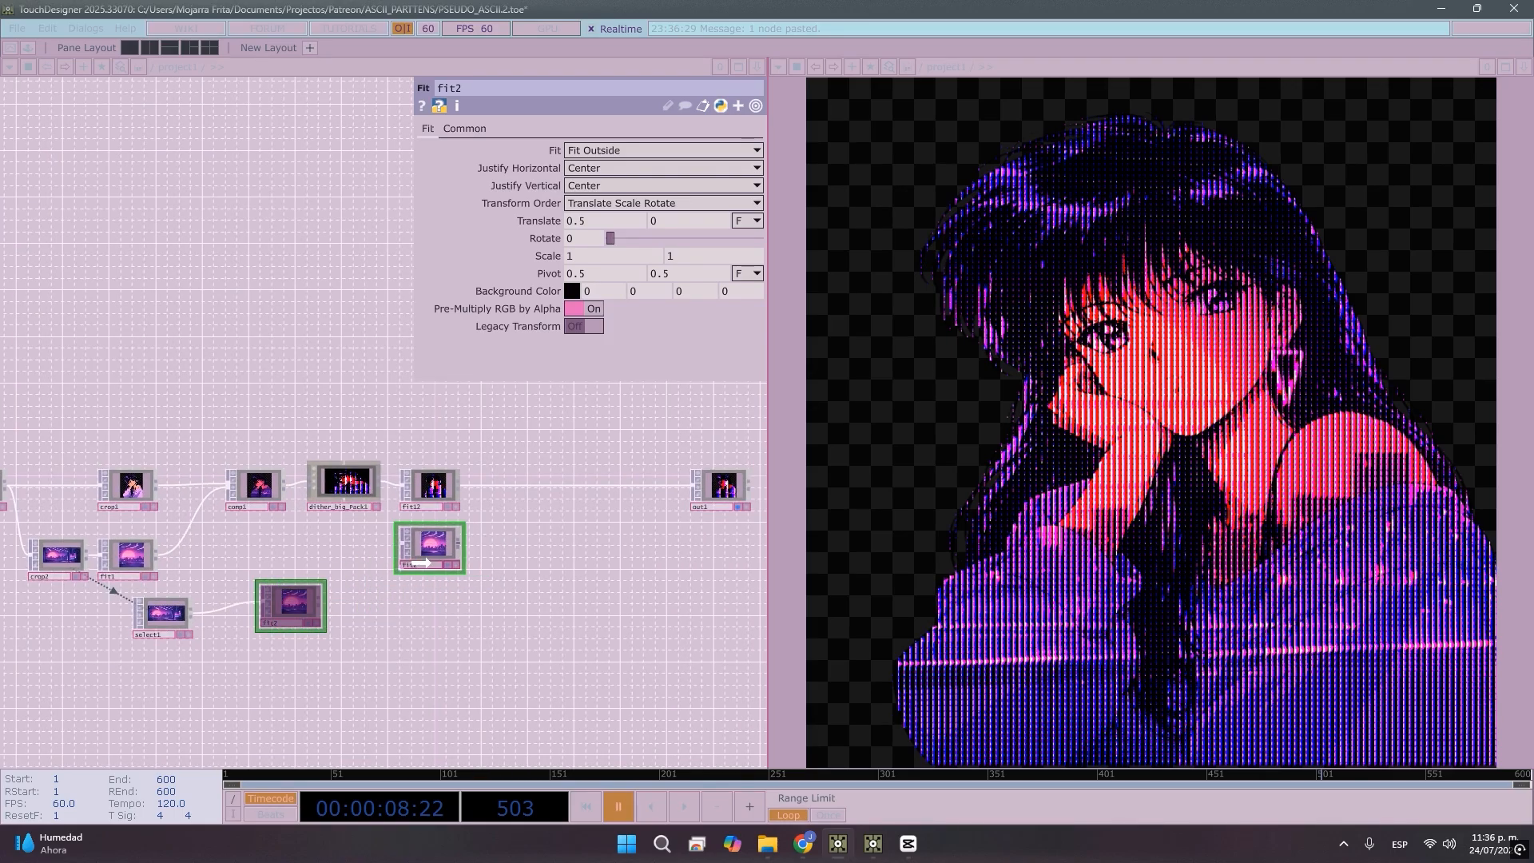
pyautogui.moveTo(191, 622); pyautogui.dragTo(377, 553)
# Set fit2's horizontal Translate to -0.6
pyautogui.scroll(5, 384, 630)
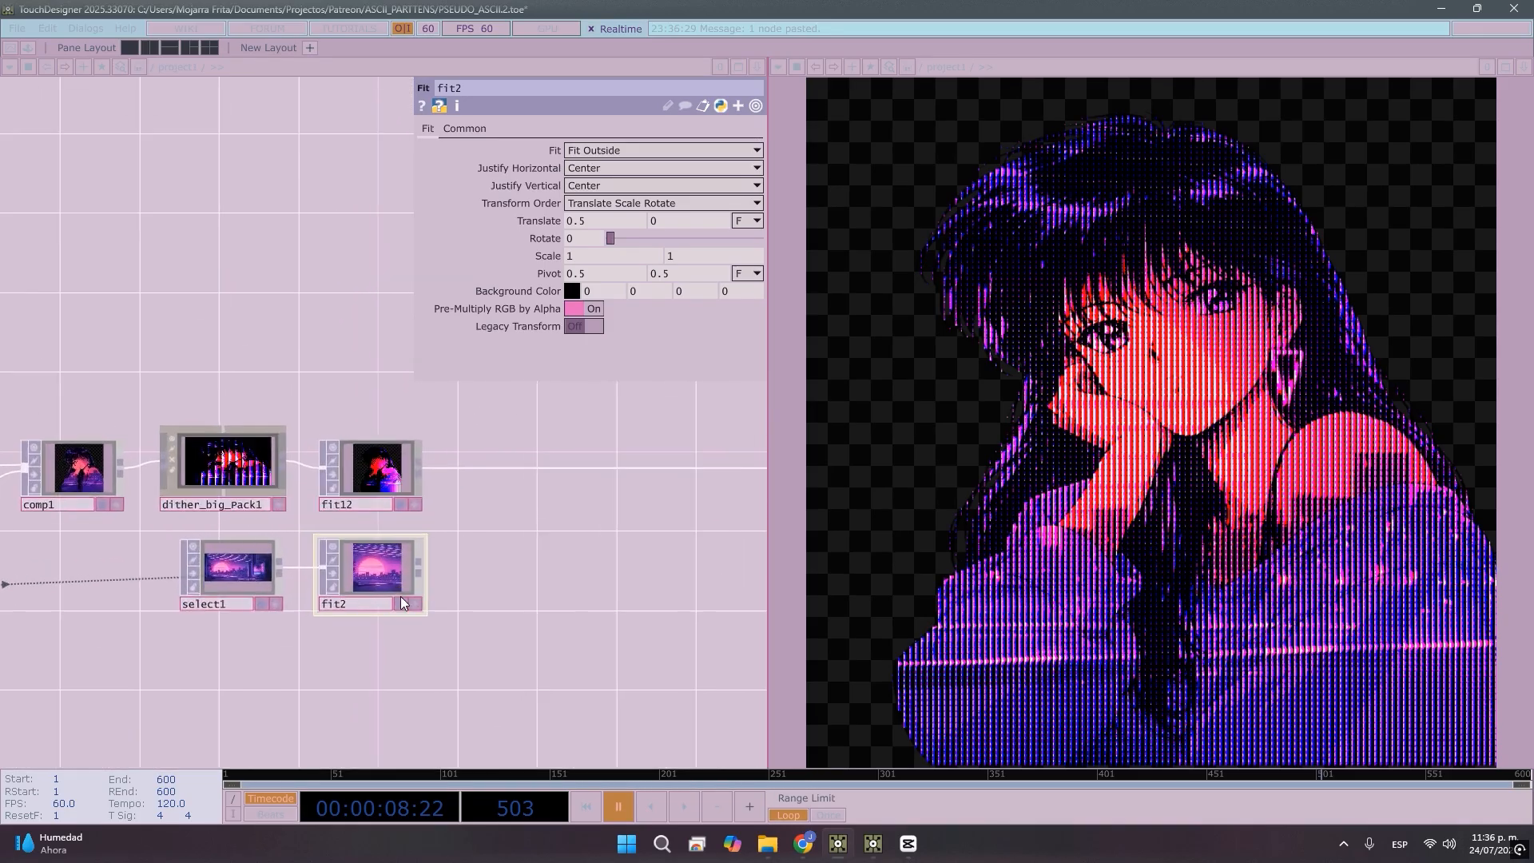
pyautogui.scroll(4, 271, 607)
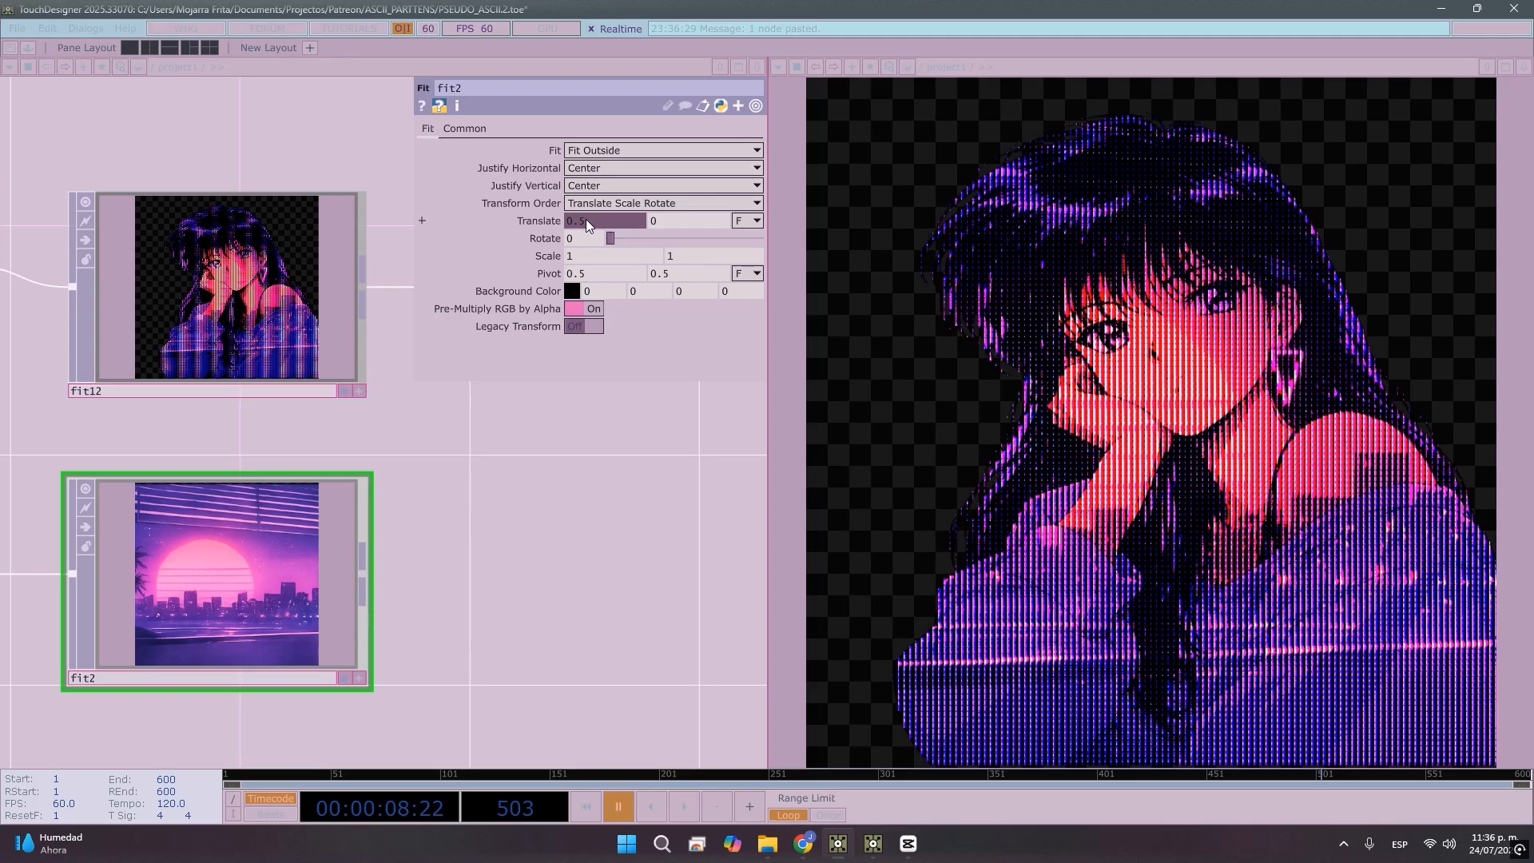
pyautogui.moveTo(586, 222); pyautogui.dragTo(550, 222, button='middle')
# Insert a Composite TOP into the wire between fit12 and out1
pyautogui.scroll(-5, 659, 520)
pyautogui.moveTo(595, 616); pyautogui.dragTo(401, 477)
pyautogui.rightClick(401, 476)
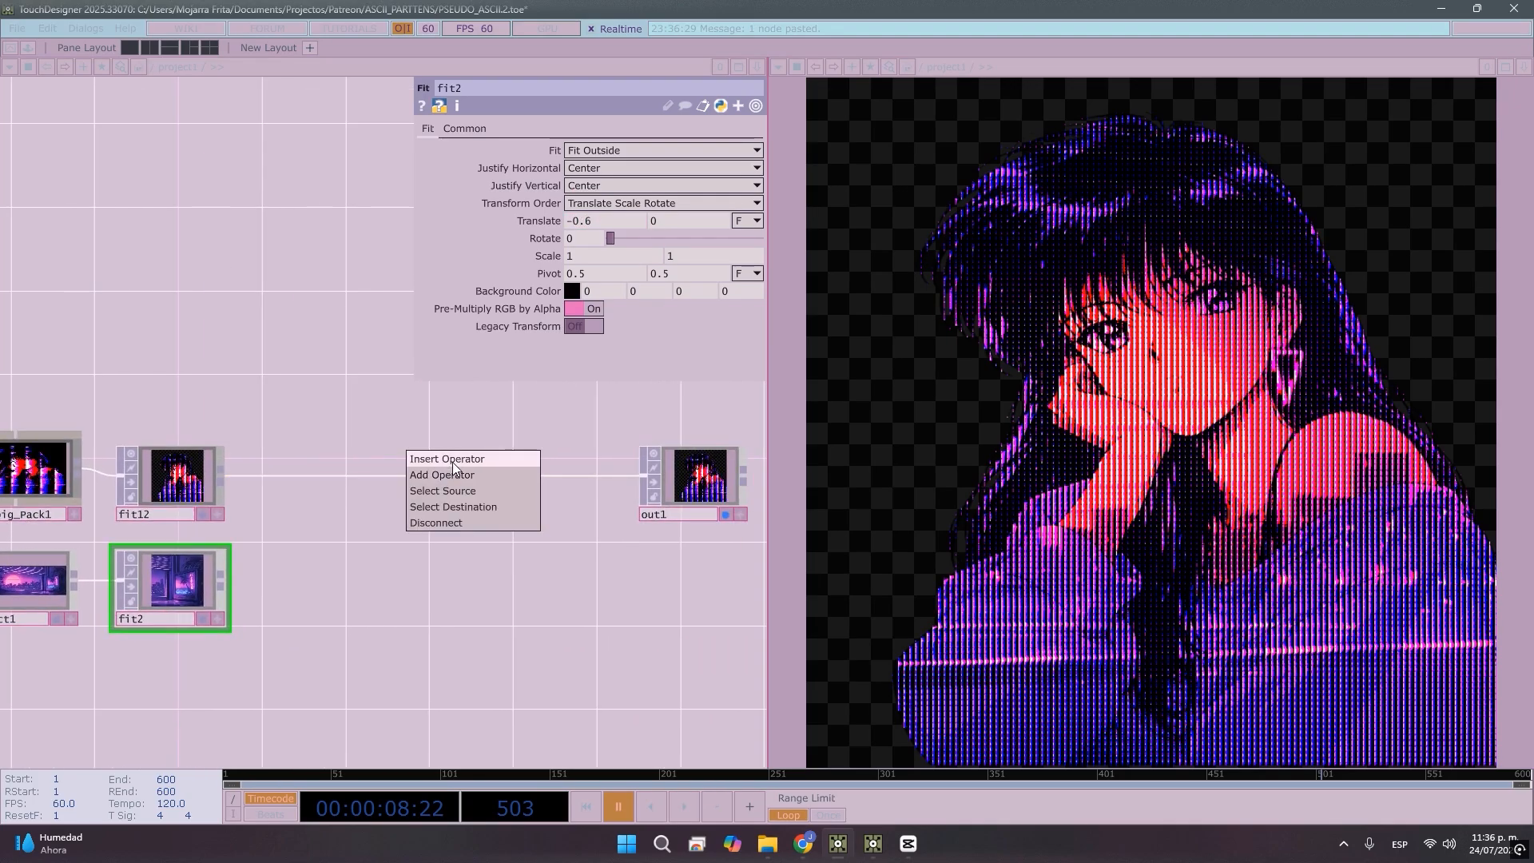
pyautogui.click(452, 462)
pyautogui.write('COMP')
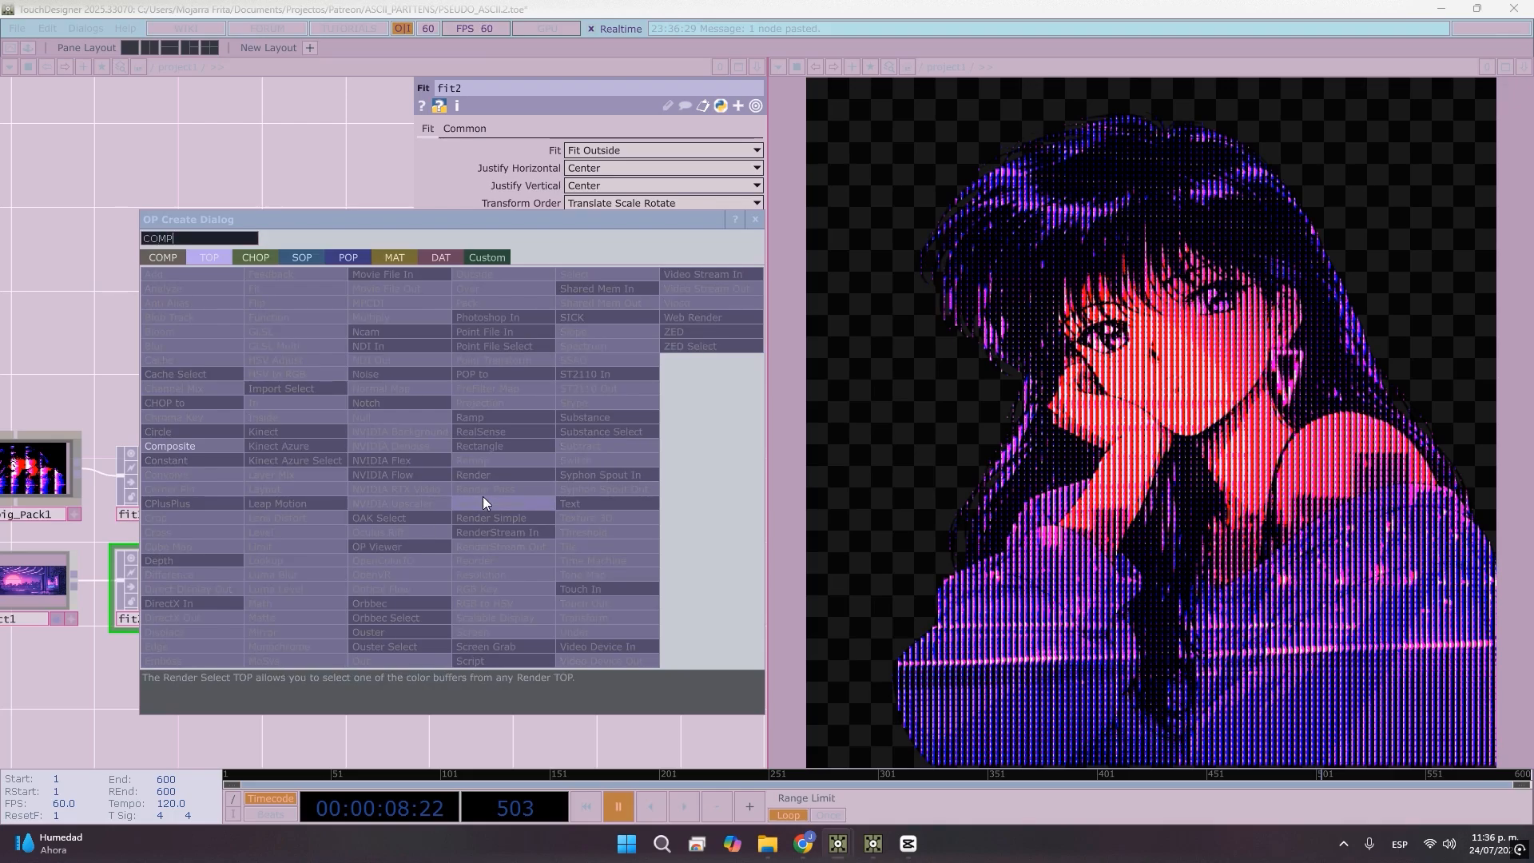
pyautogui.click(198, 446)
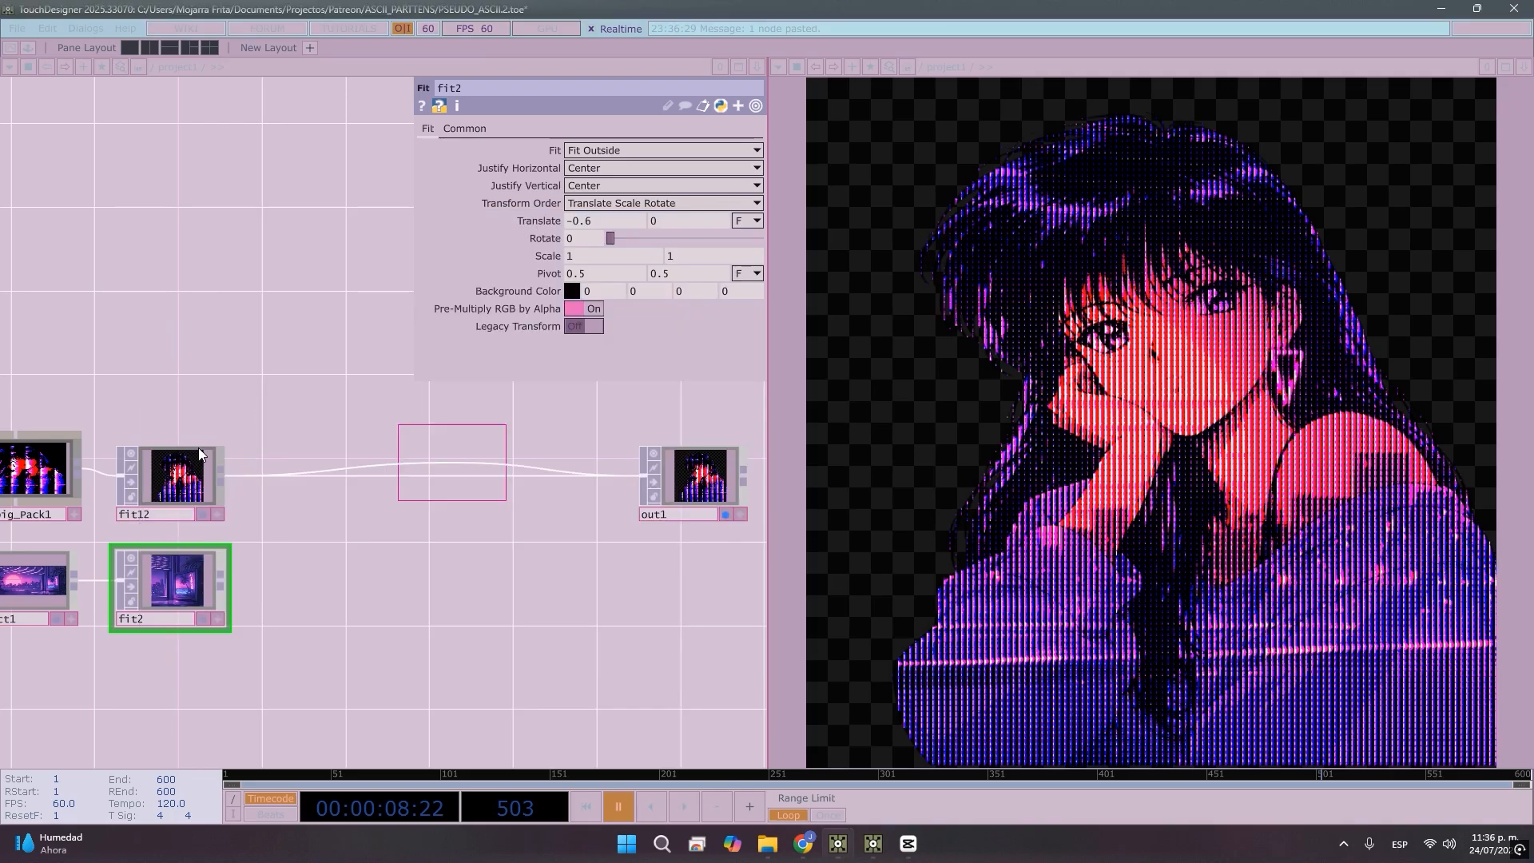
pyautogui.click(377, 481)
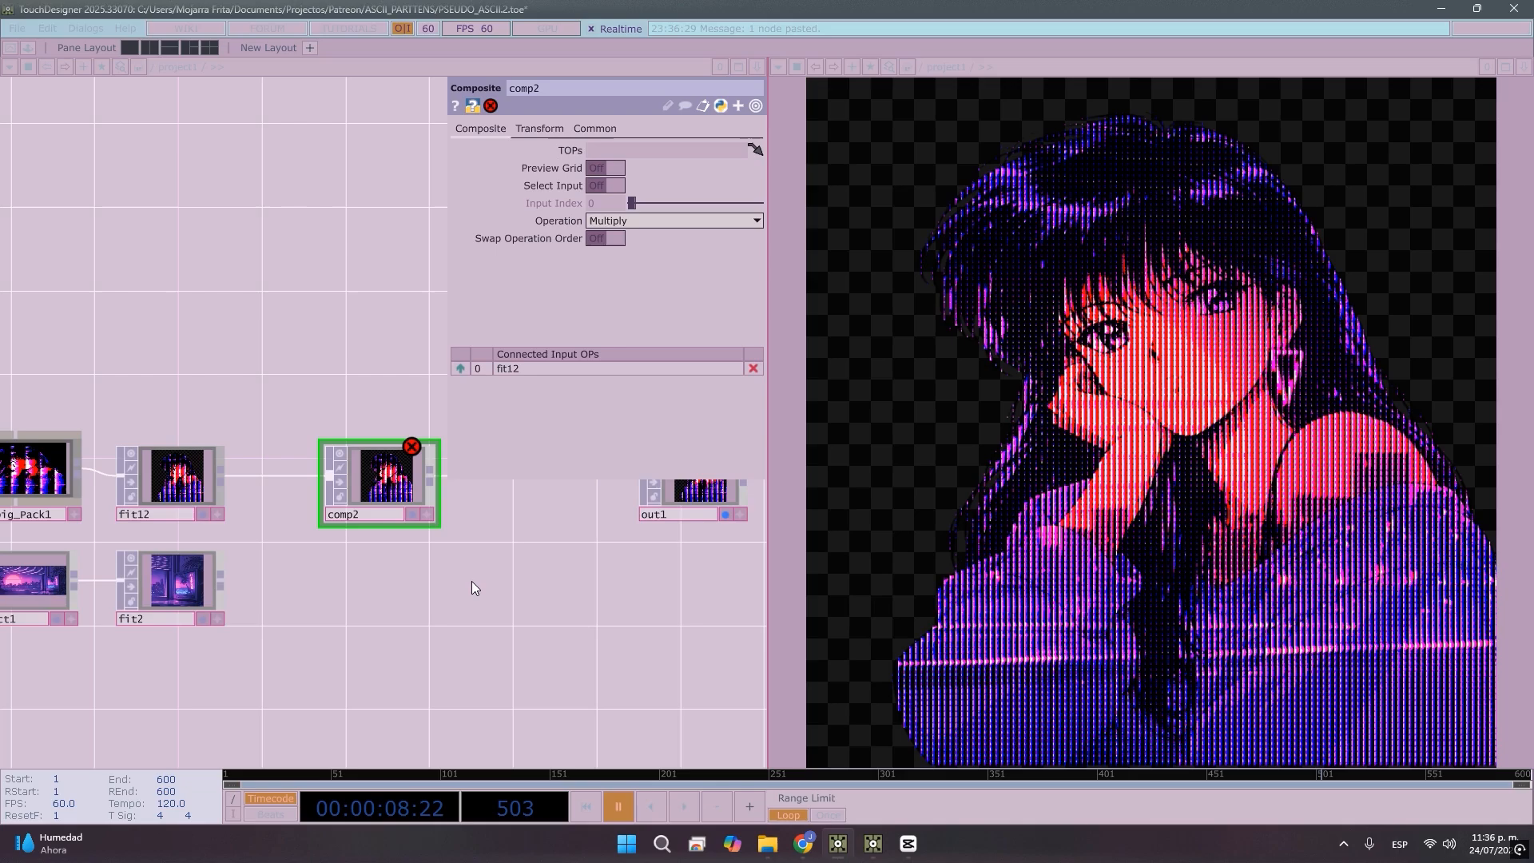
pyautogui.moveTo(540, 600); pyautogui.dragTo(788, 577)
pyautogui.moveTo(262, 671); pyautogui.dragTo(424, 691)
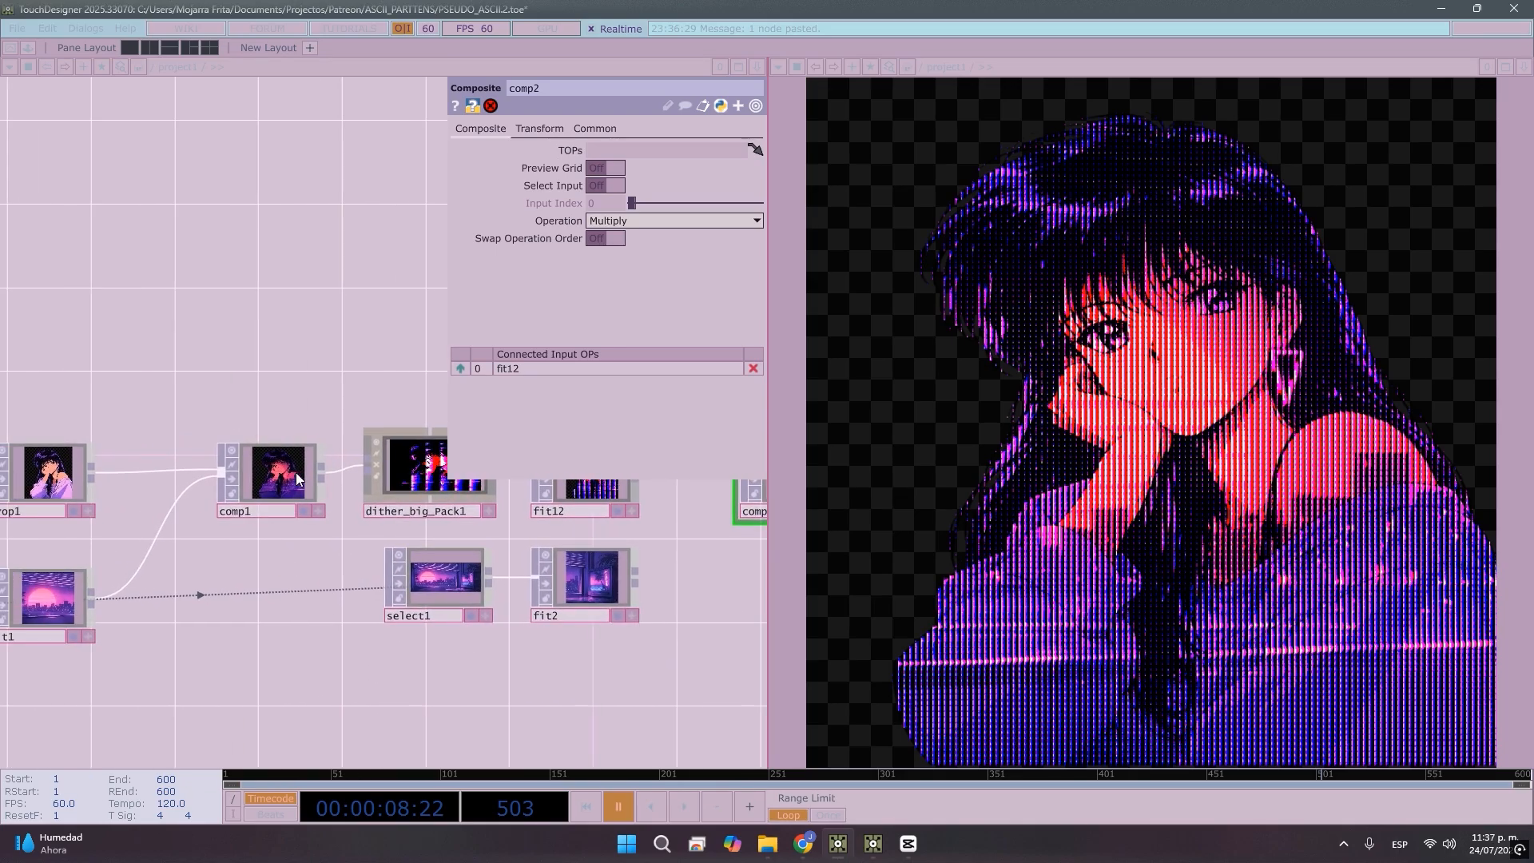
pyautogui.click(288, 478)
pyautogui.click(623, 226)
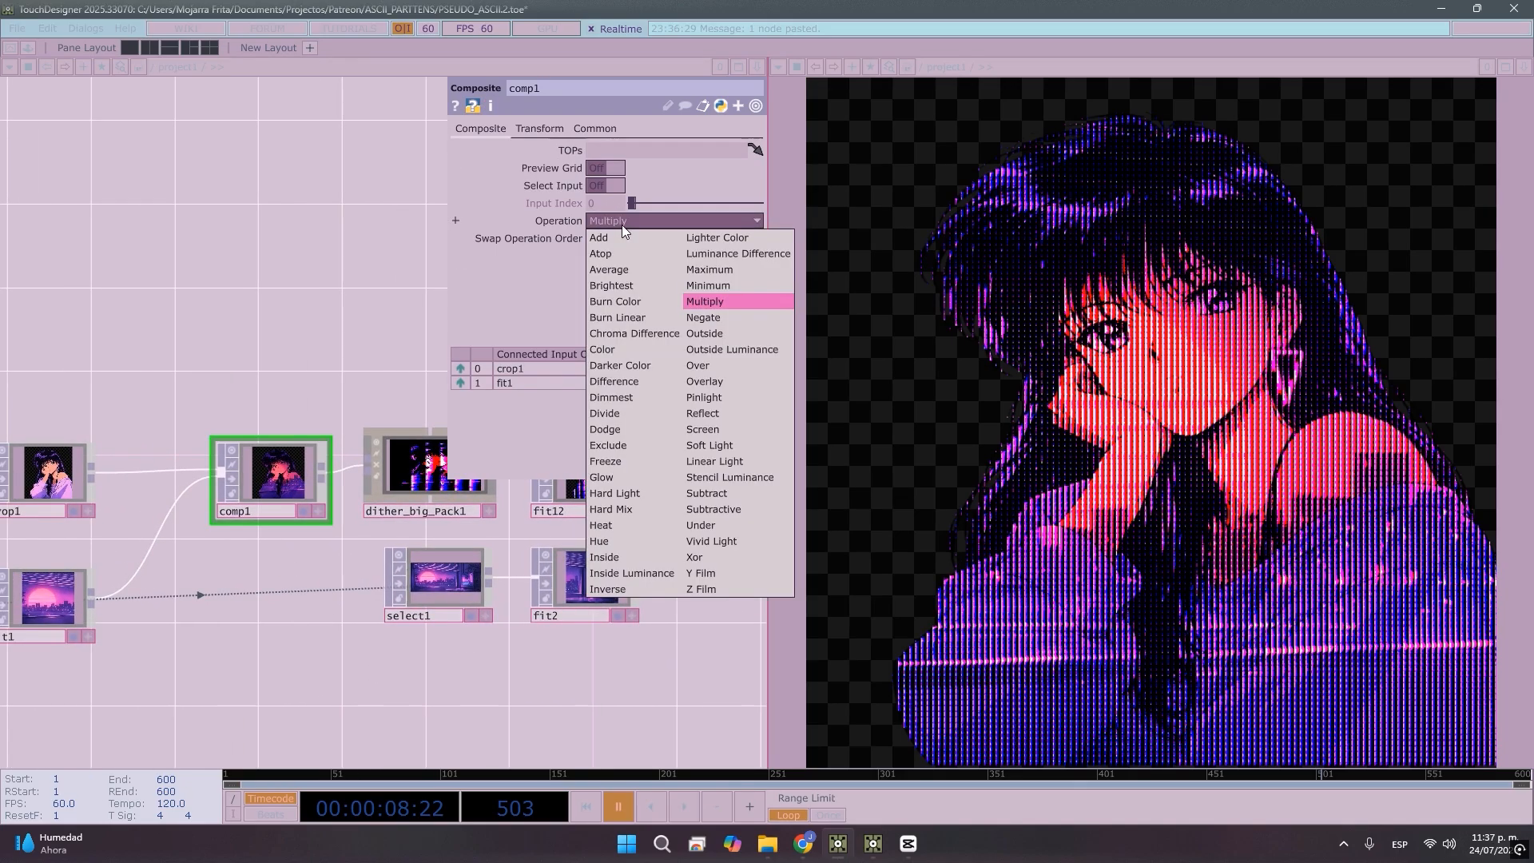
pyautogui.click(623, 226)
pyautogui.click(622, 224)
pyautogui.click(624, 225)
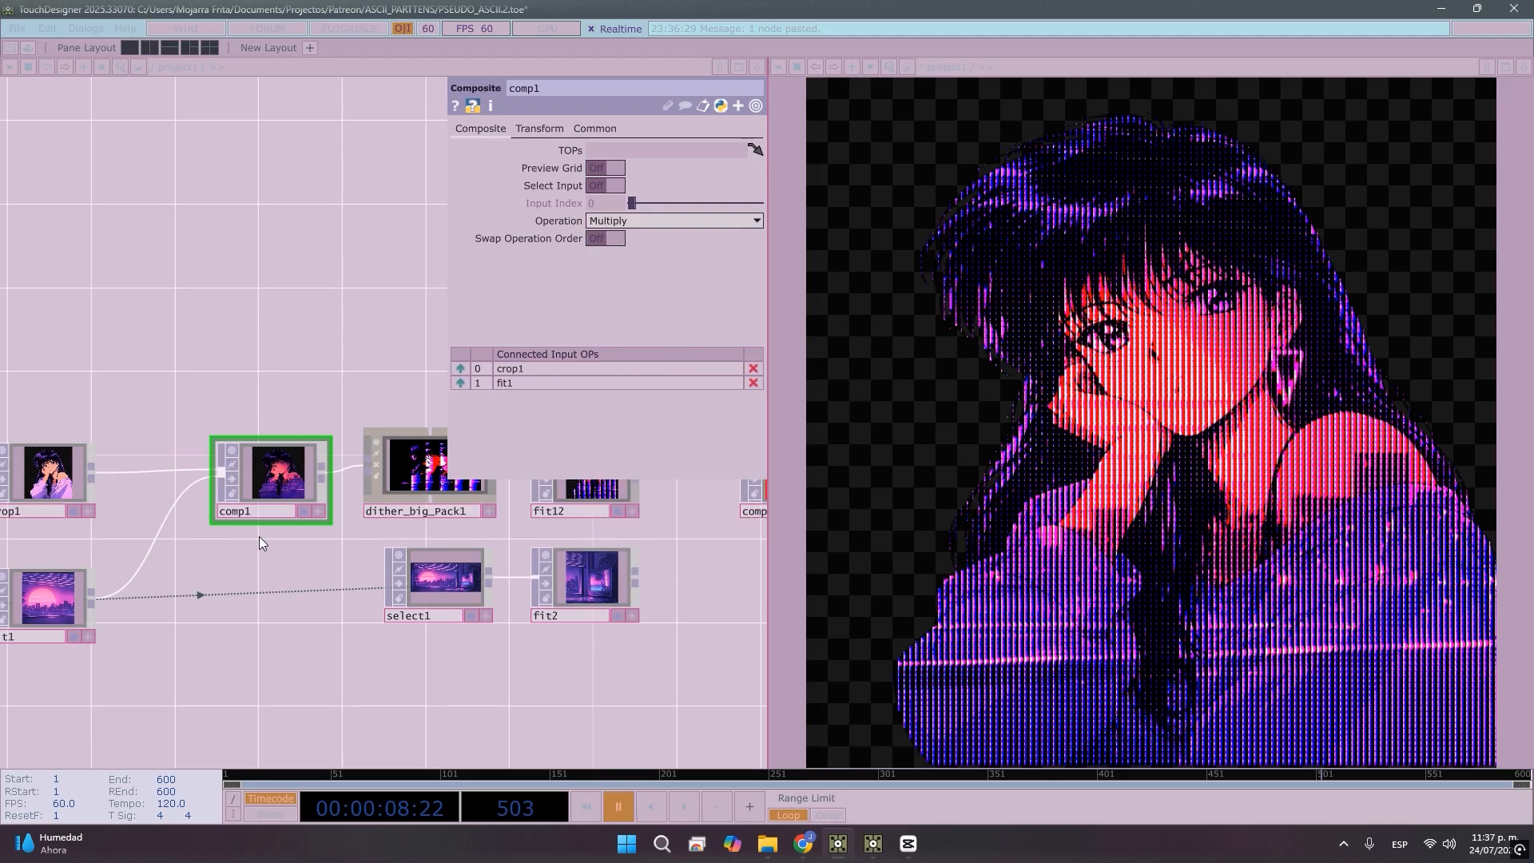
# Set comp2's Operation to Over and wire fit2 into it as the second input
pyautogui.moveTo(310, 672); pyautogui.dragTo(156, 689)
pyautogui.moveTo(659, 612); pyautogui.dragTo(482, 634)
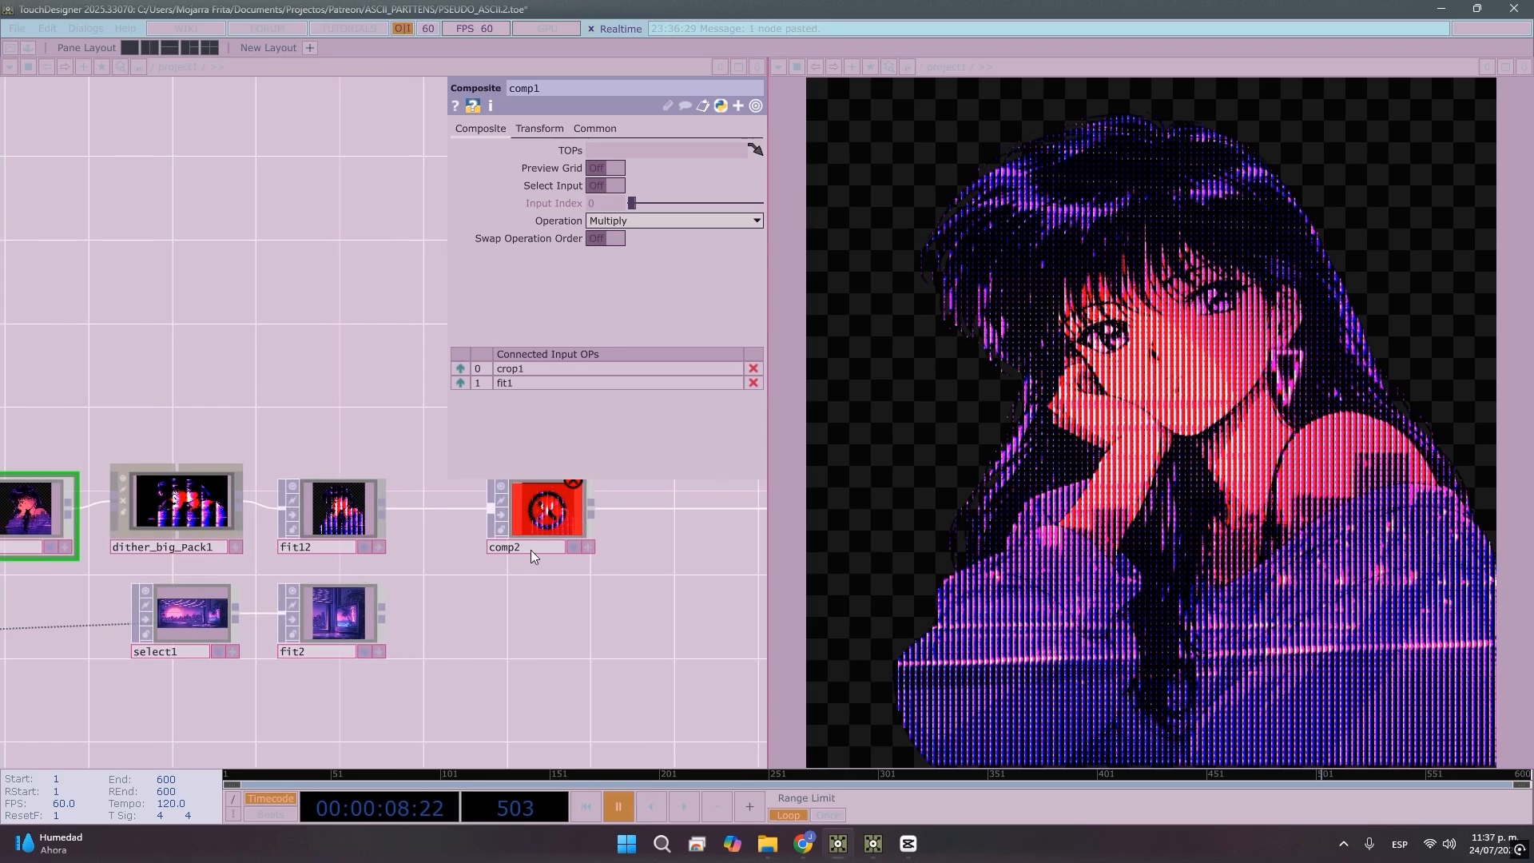
pyautogui.click(531, 550)
pyautogui.click(695, 216)
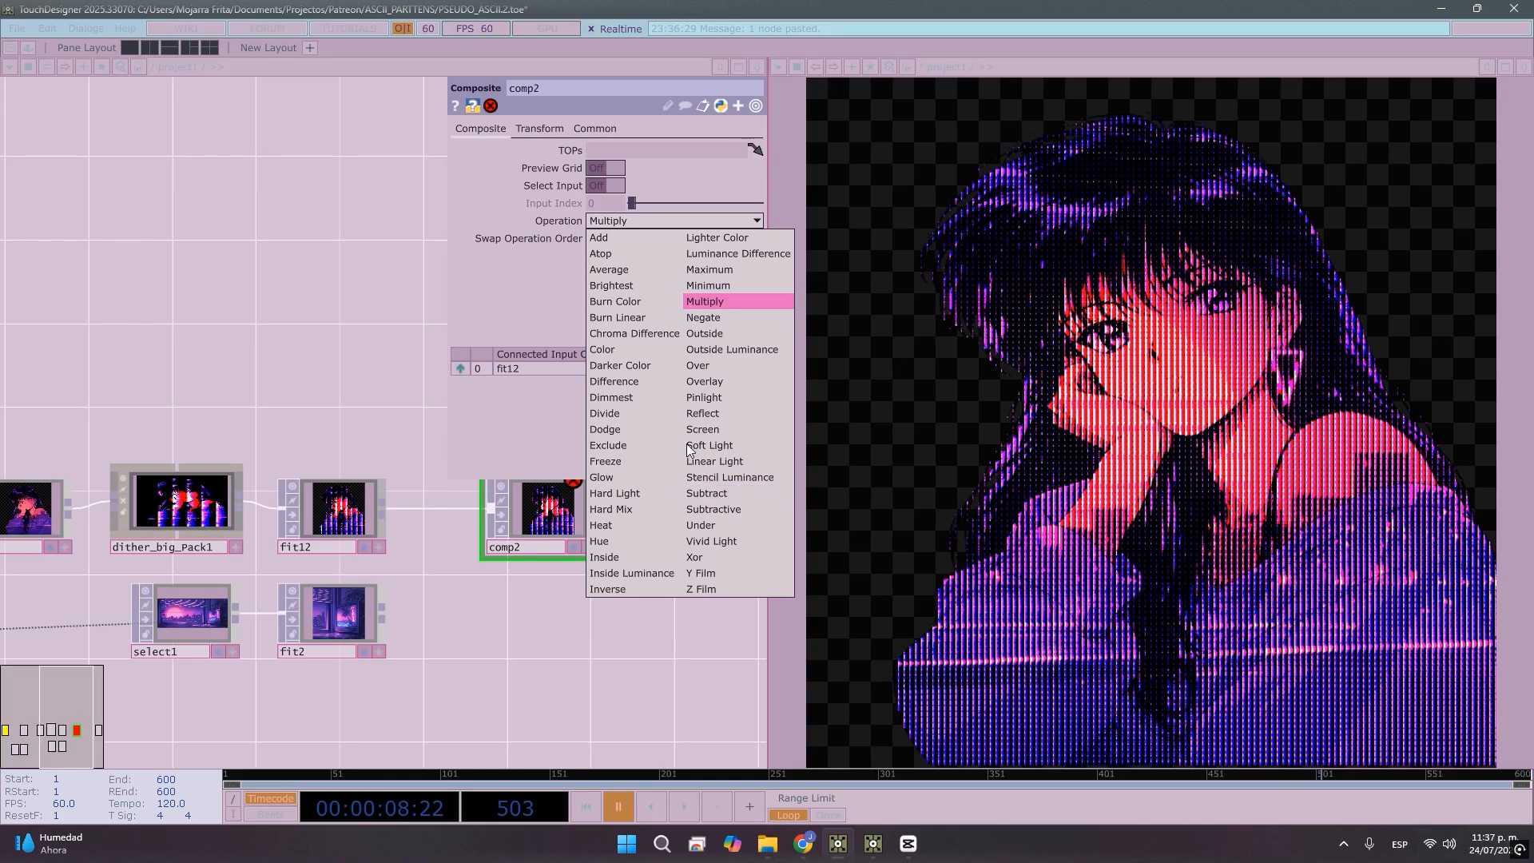
pyautogui.click(723, 366)
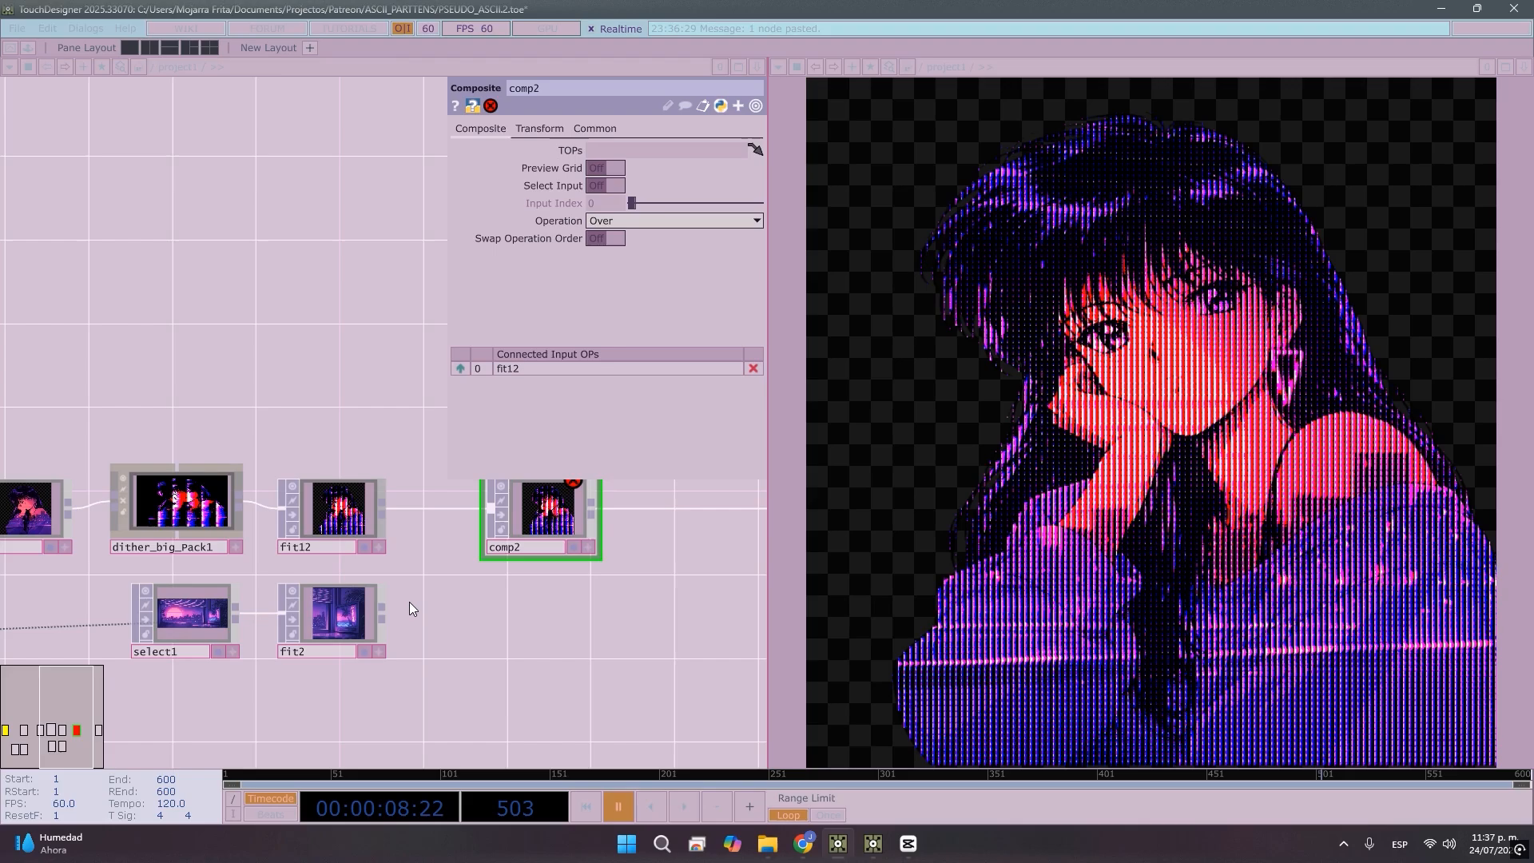
pyautogui.moveTo(465, 519); pyautogui.dragTo(489, 516)
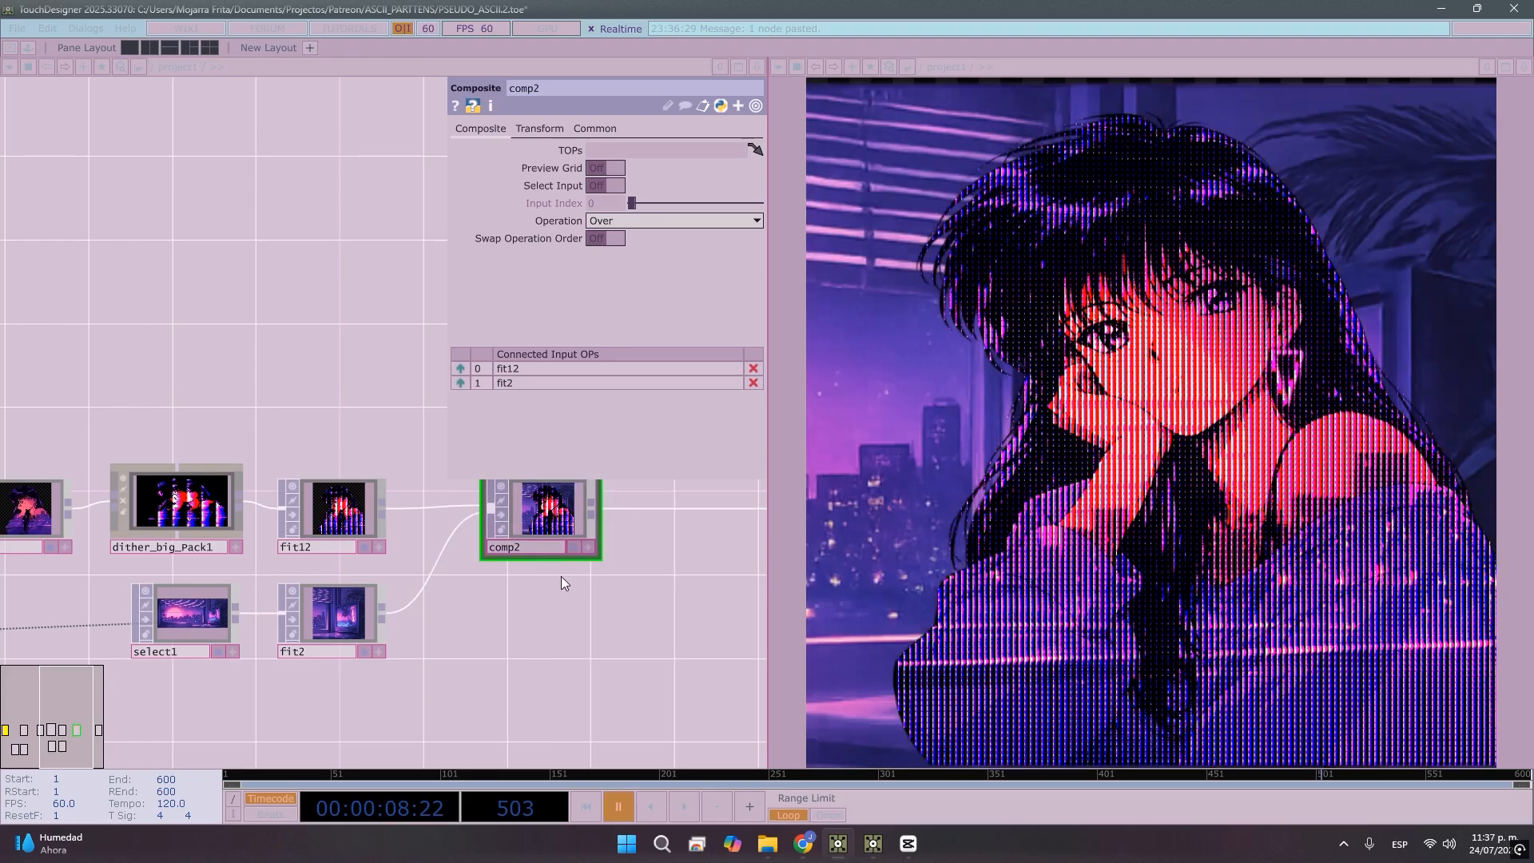
pyautogui.moveTo(572, 631)
pyautogui.mouseDown()
pyautogui.moveTo(534, 630)
pyautogui.moveTo(589, 583)
pyautogui.moveTo(561, 609)
pyautogui.mouseUp()
pyautogui.scroll(-2, 555, 599)
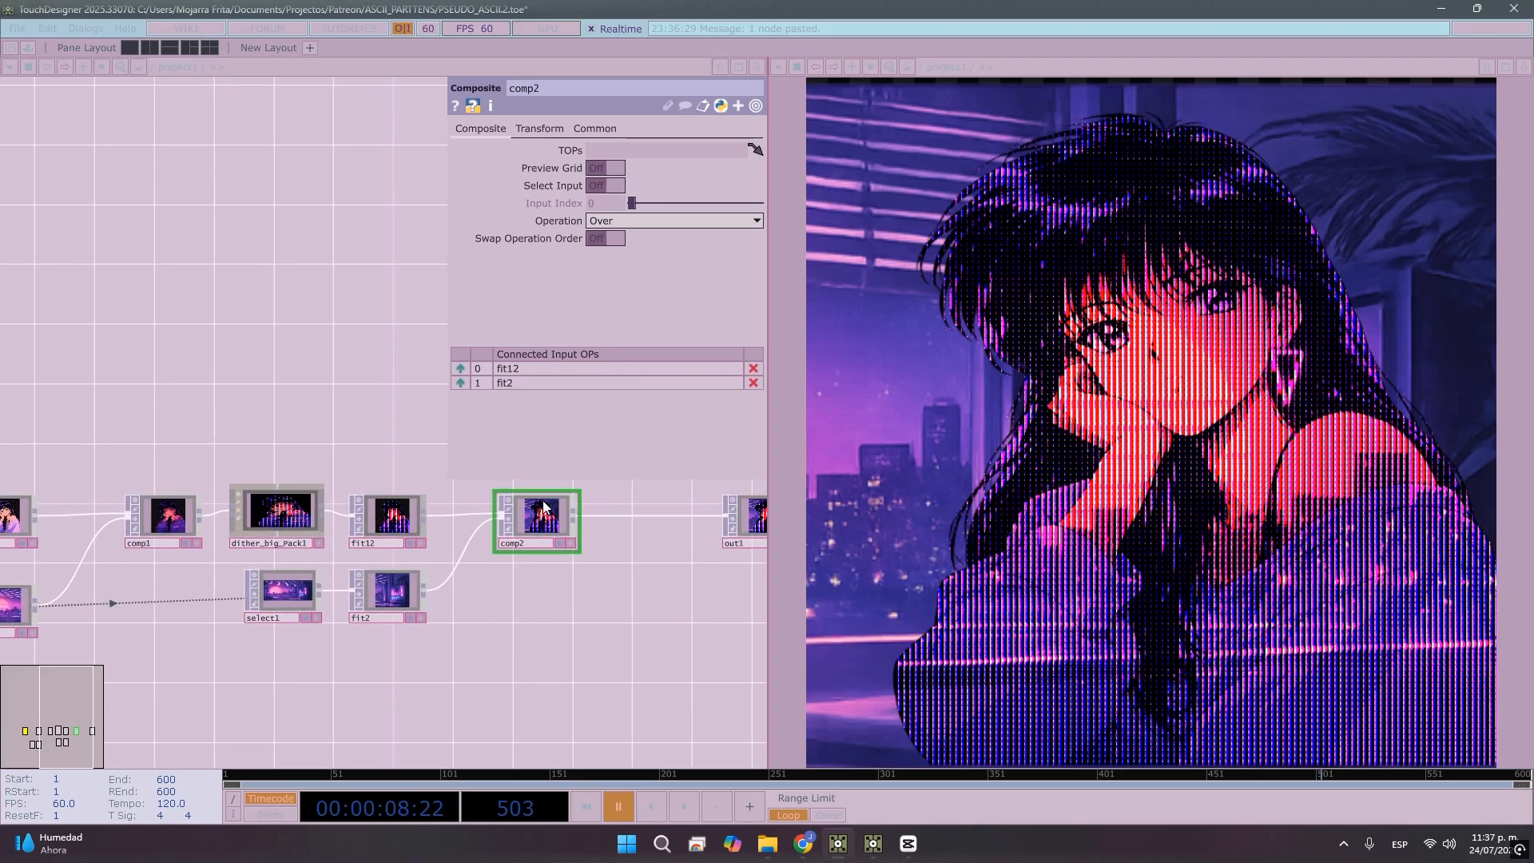
pyautogui.moveTo(516, 615)
pyautogui.mouseDown()
pyautogui.moveTo(491, 627)
pyautogui.moveTo(606, 616)
pyautogui.moveTo(539, 613)
pyautogui.mouseUp()
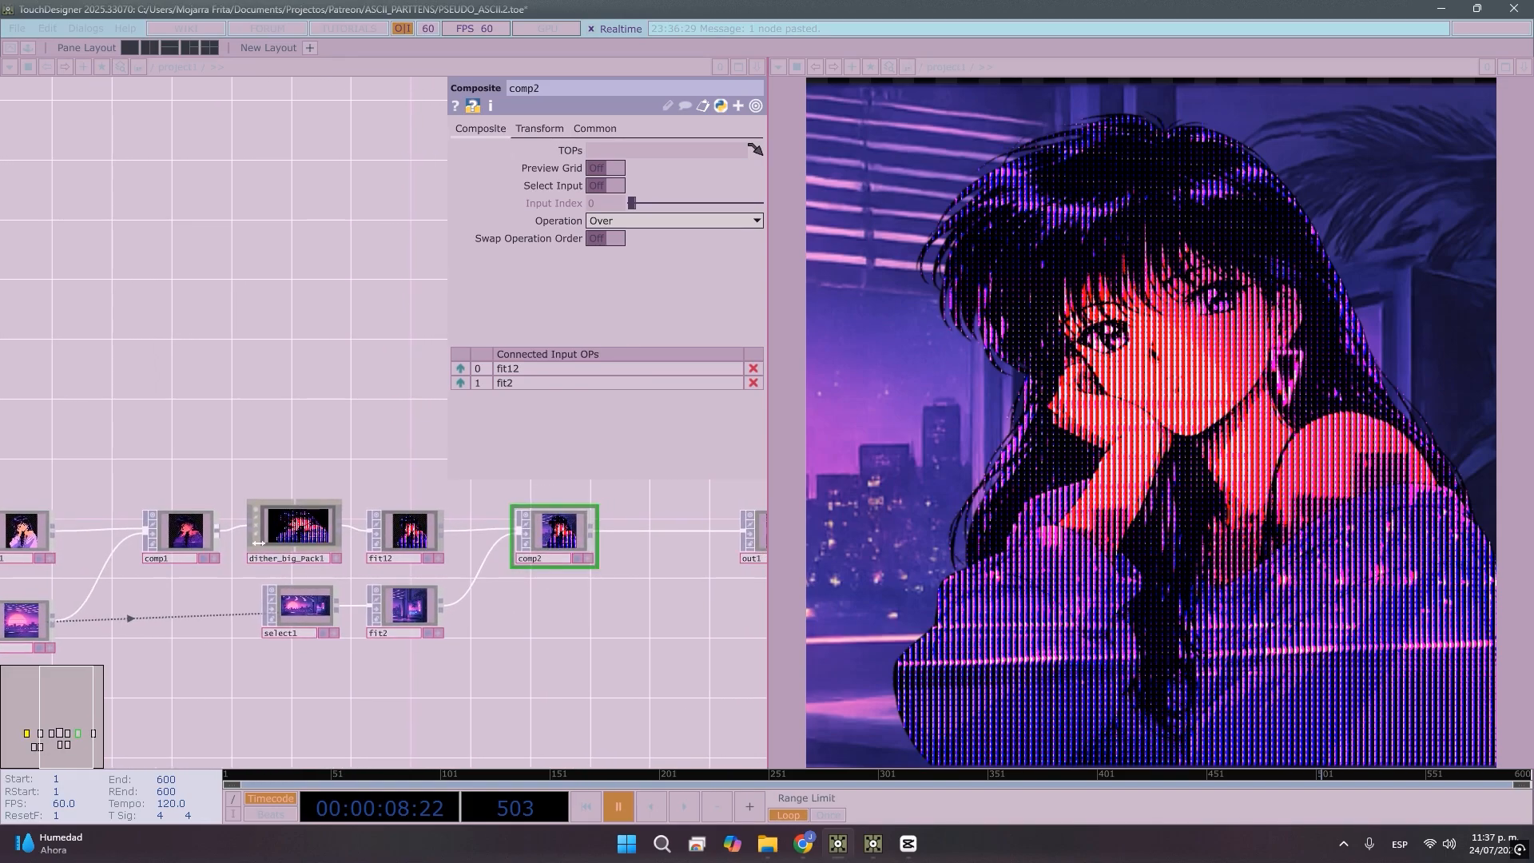
# Set fit2's horizontal Translate to -0.99
pyautogui.click(410, 616)
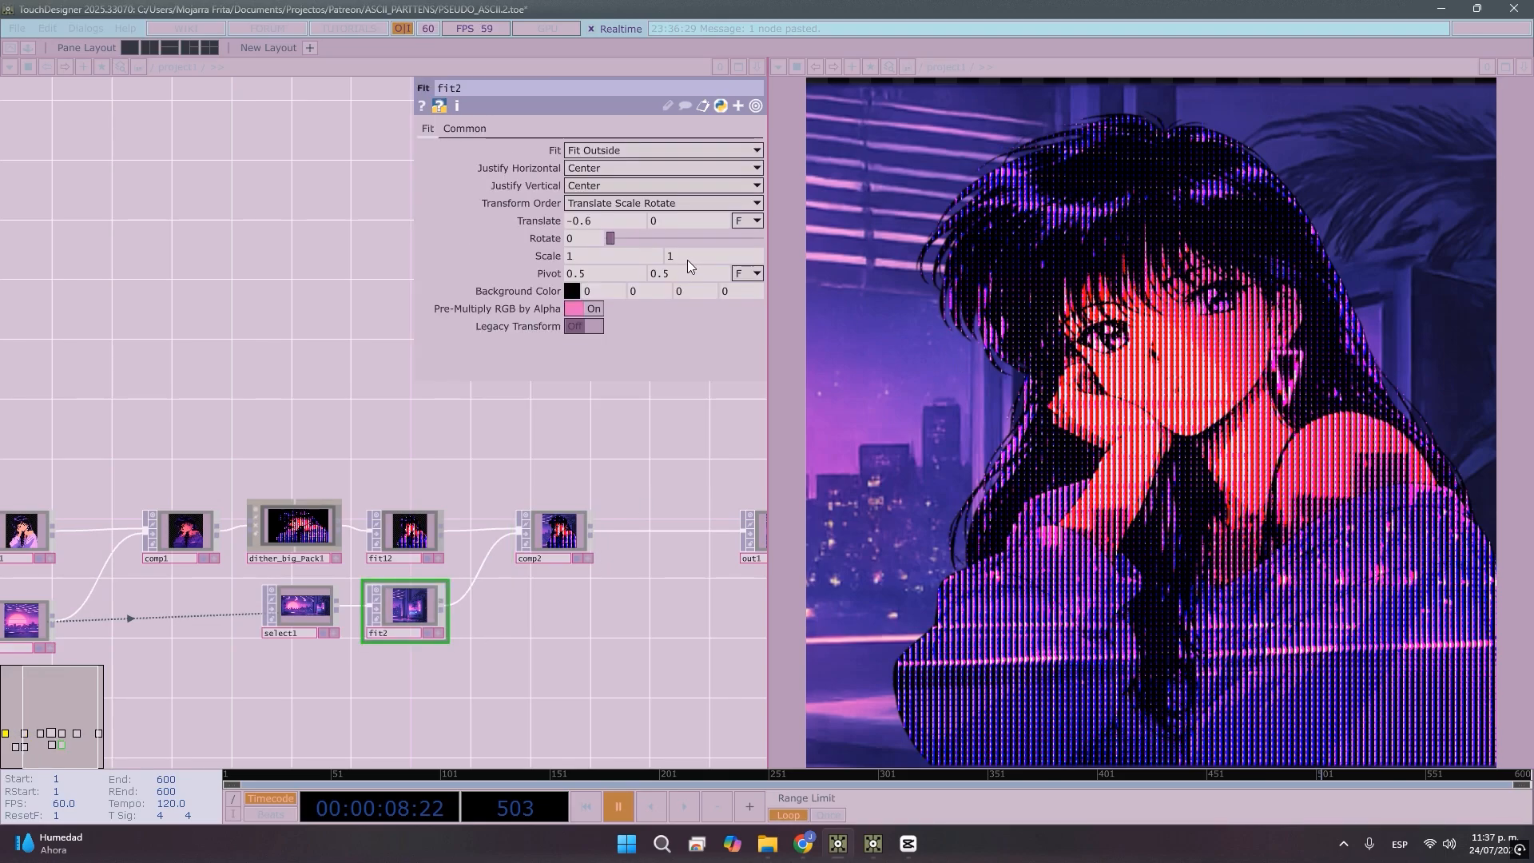
pyautogui.moveTo(633, 614); pyautogui.dragTo(552, 612)
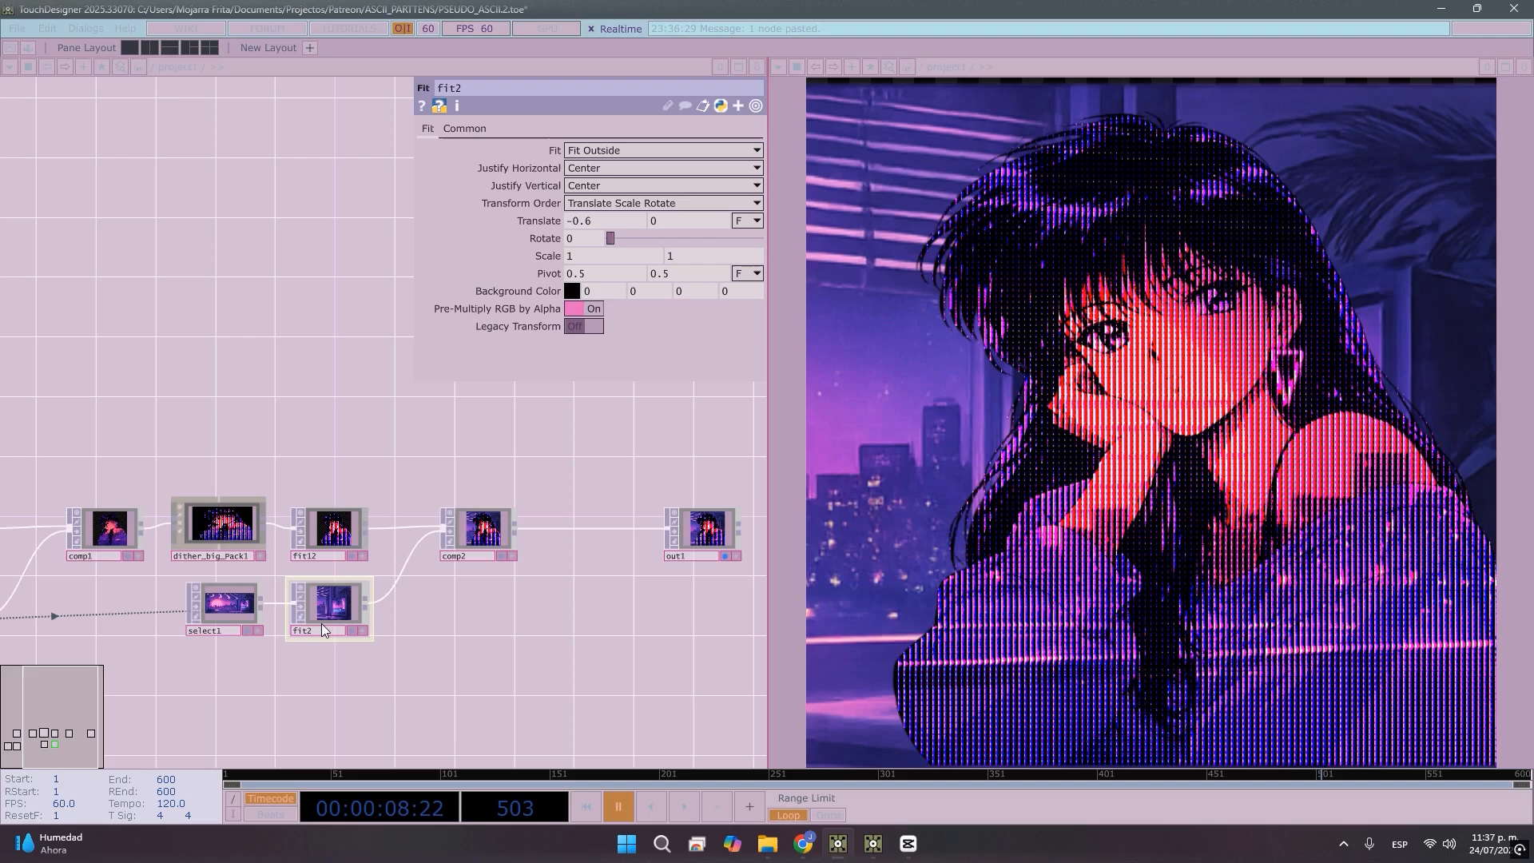
pyautogui.click(589, 224)
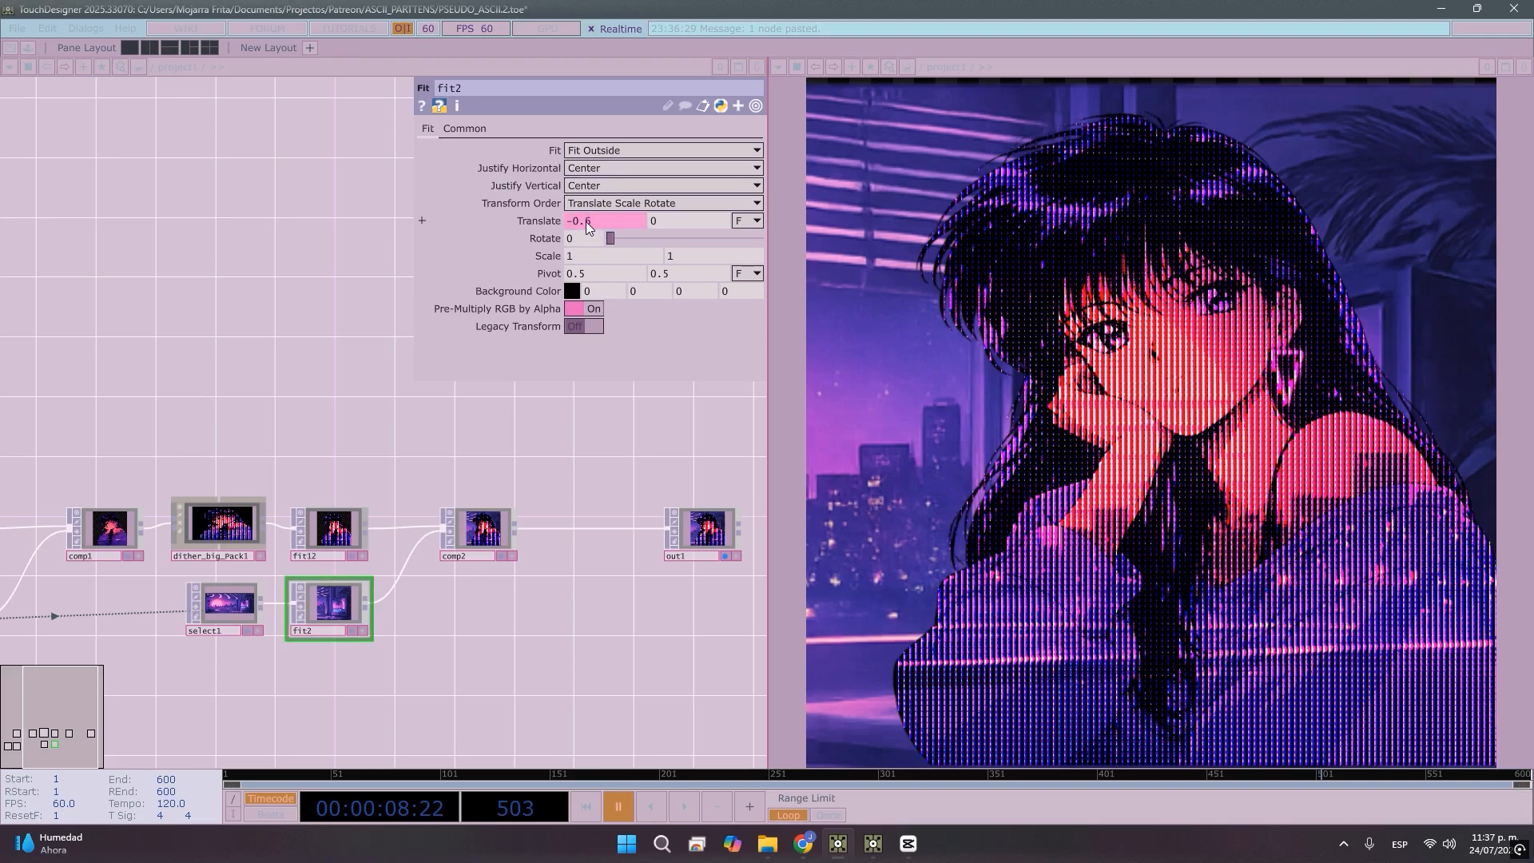
pyautogui.moveTo(587, 227)
pyautogui.mouseDown(button='middle')
pyautogui.moveTo(566, 200)
pyautogui.moveTo(585, 196)
pyautogui.mouseUp(button='middle')
pyautogui.moveTo(438, 651); pyautogui.dragTo(455, 552)
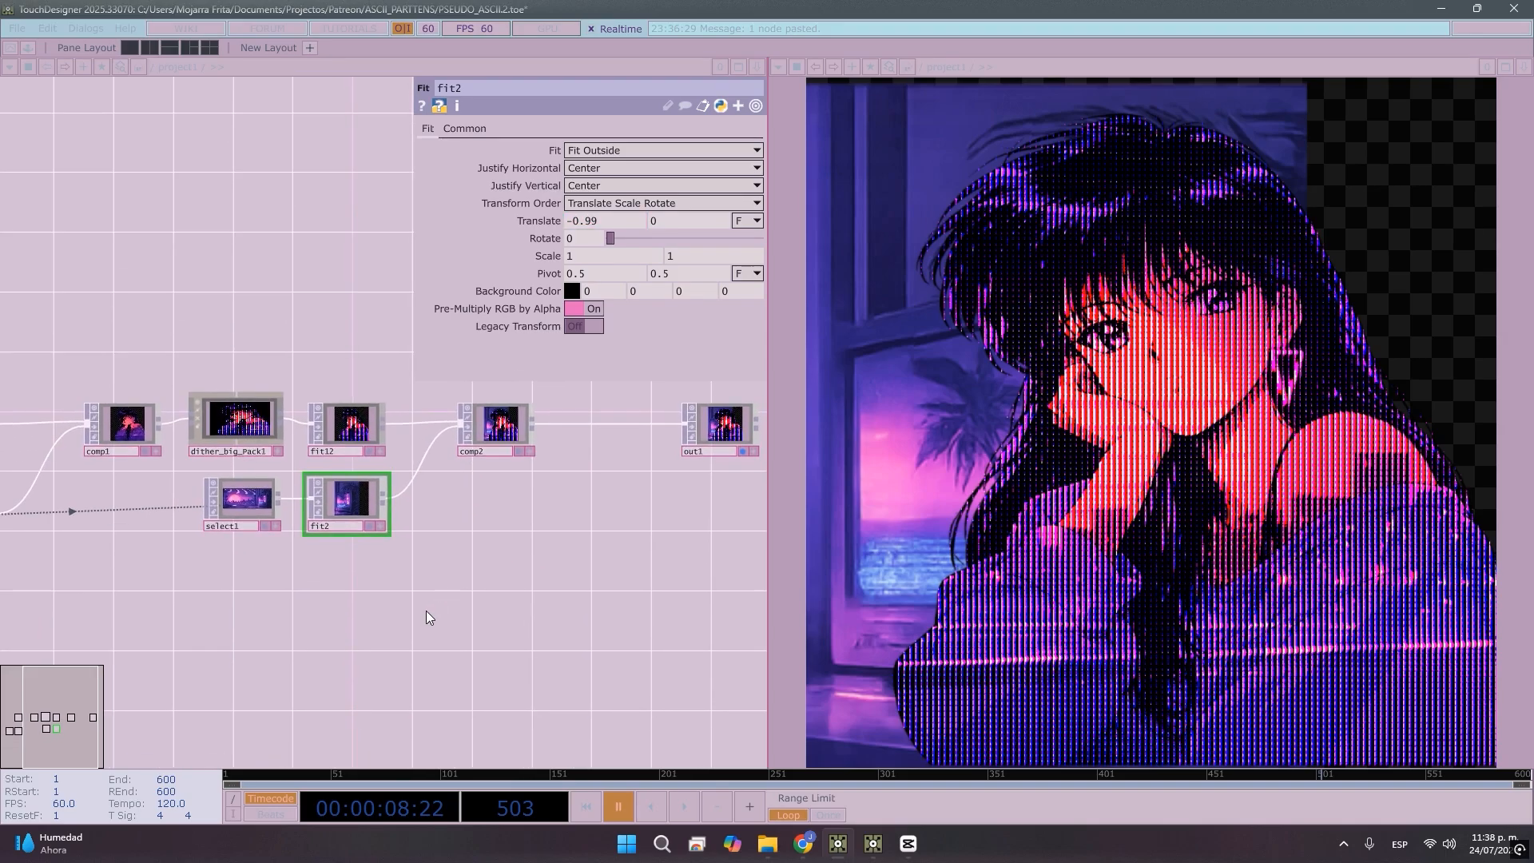
pyautogui.moveTo(407, 638); pyautogui.dragTo(376, 651)
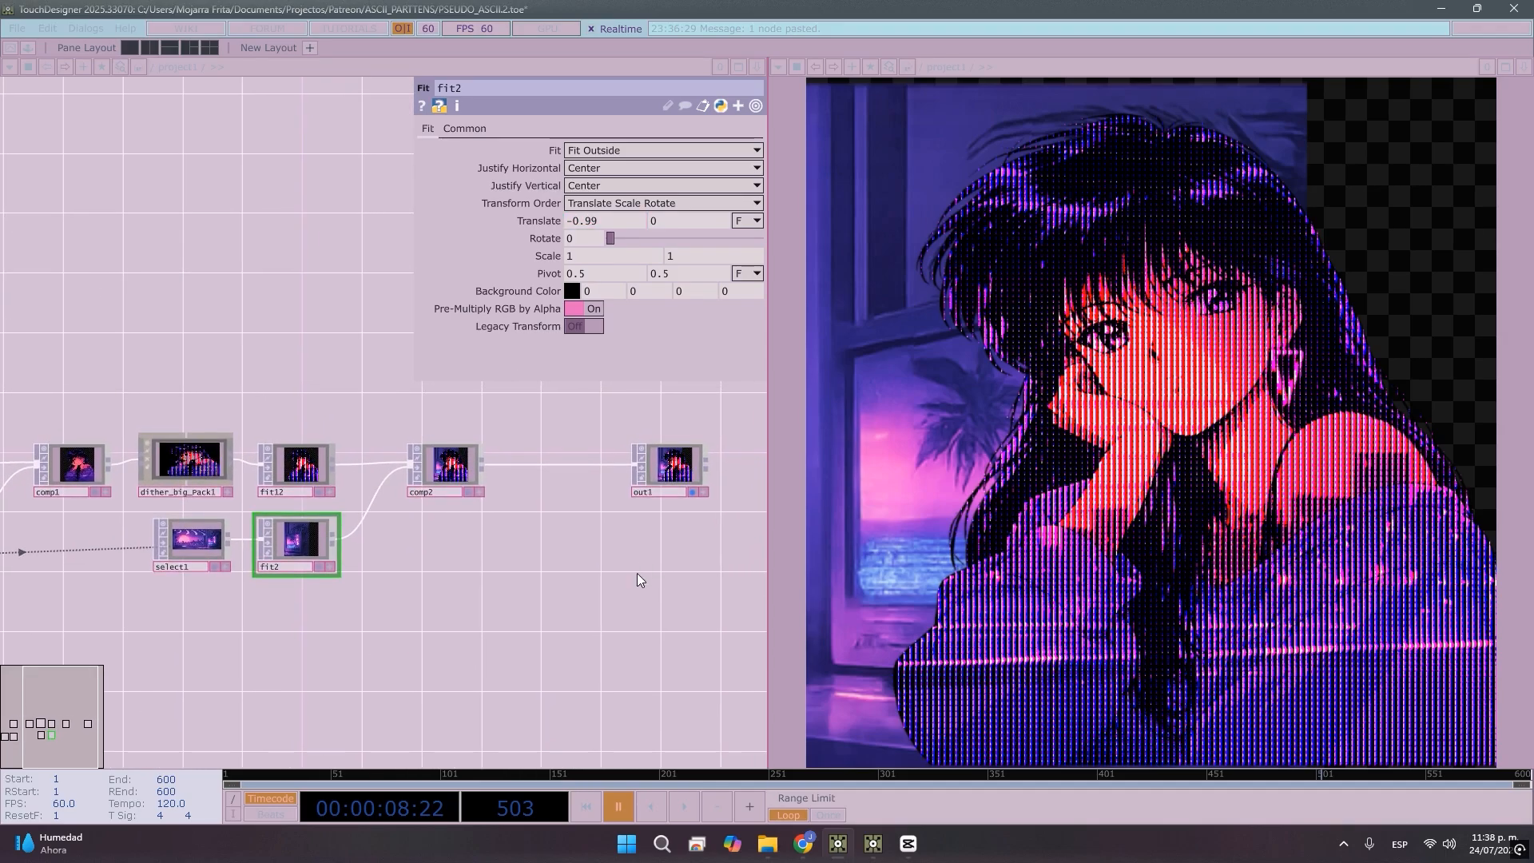
# Move out1 farther from comp2, insert a Transform TOP into the wire between them, and align it with the row
pyautogui.moveTo(567, 619); pyautogui.dragTo(403, 621)
pyautogui.moveTo(552, 460); pyautogui.dragTo(656, 461)
pyautogui.rightClick(501, 473)
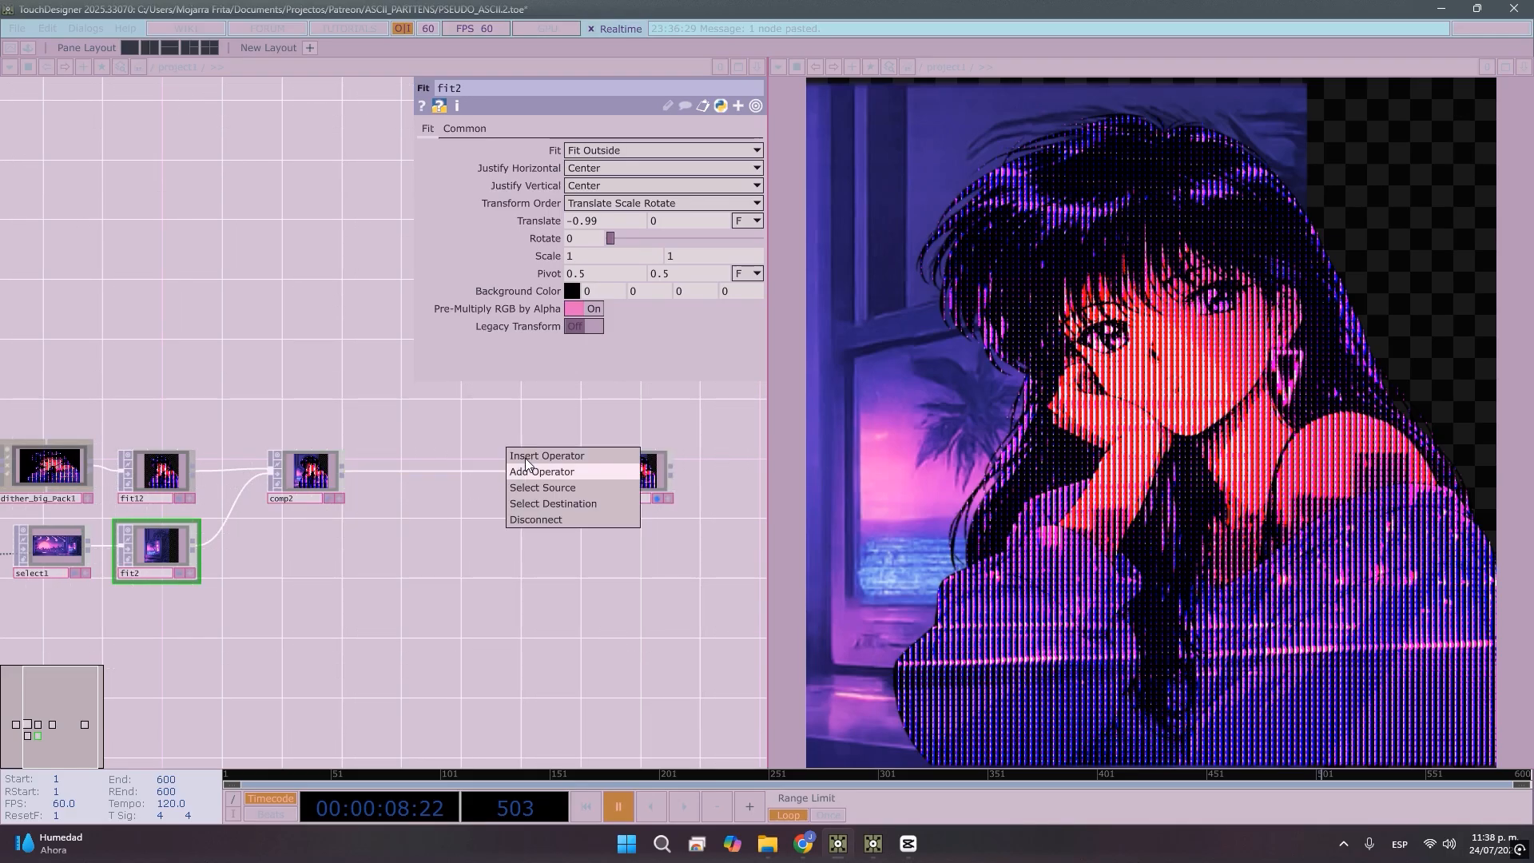
pyautogui.click(530, 455)
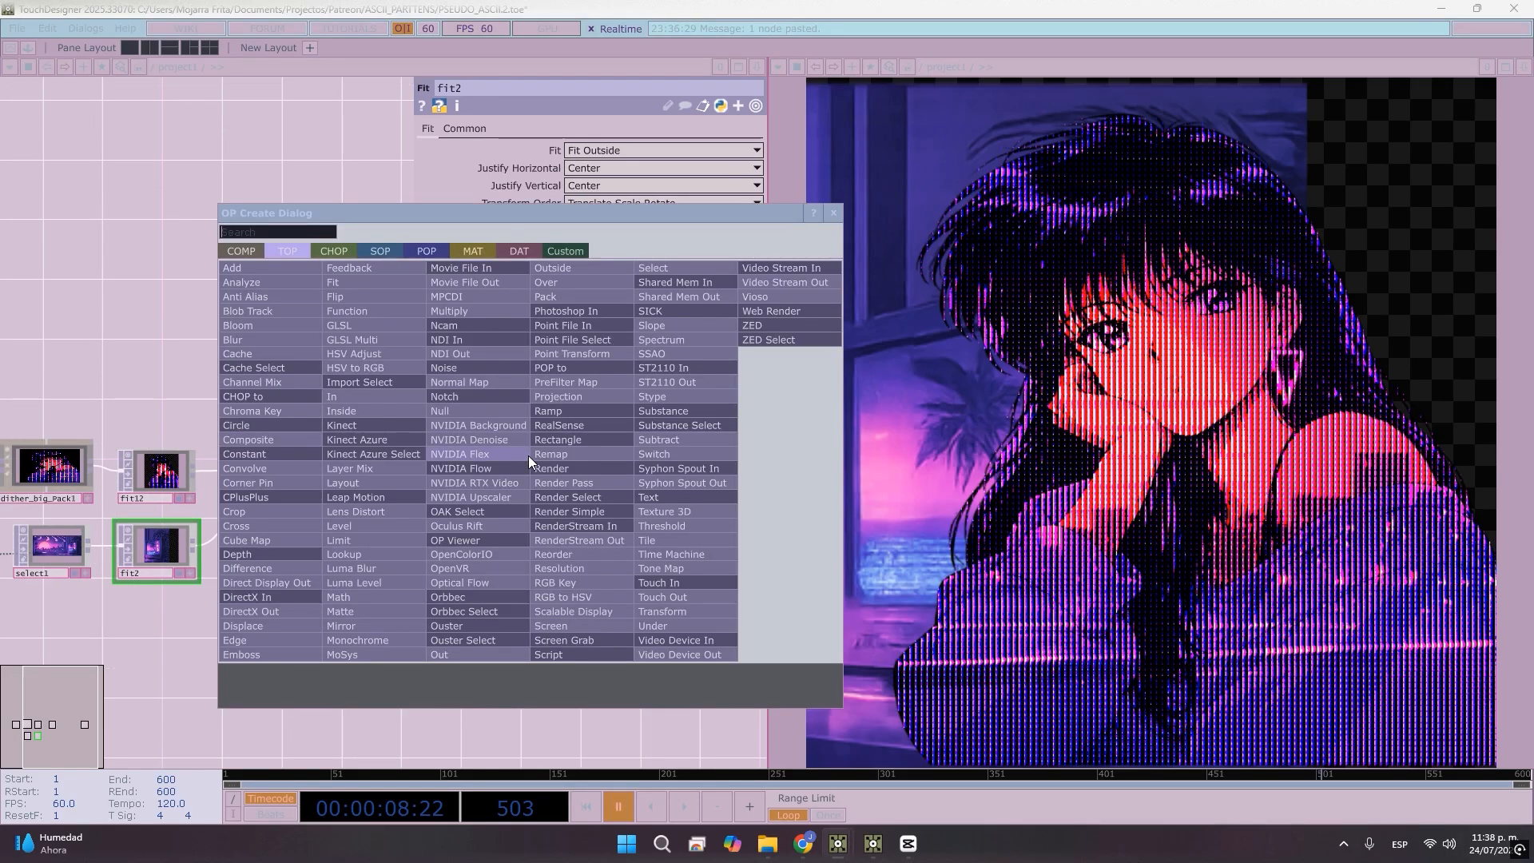
pyautogui.write('TRANS')
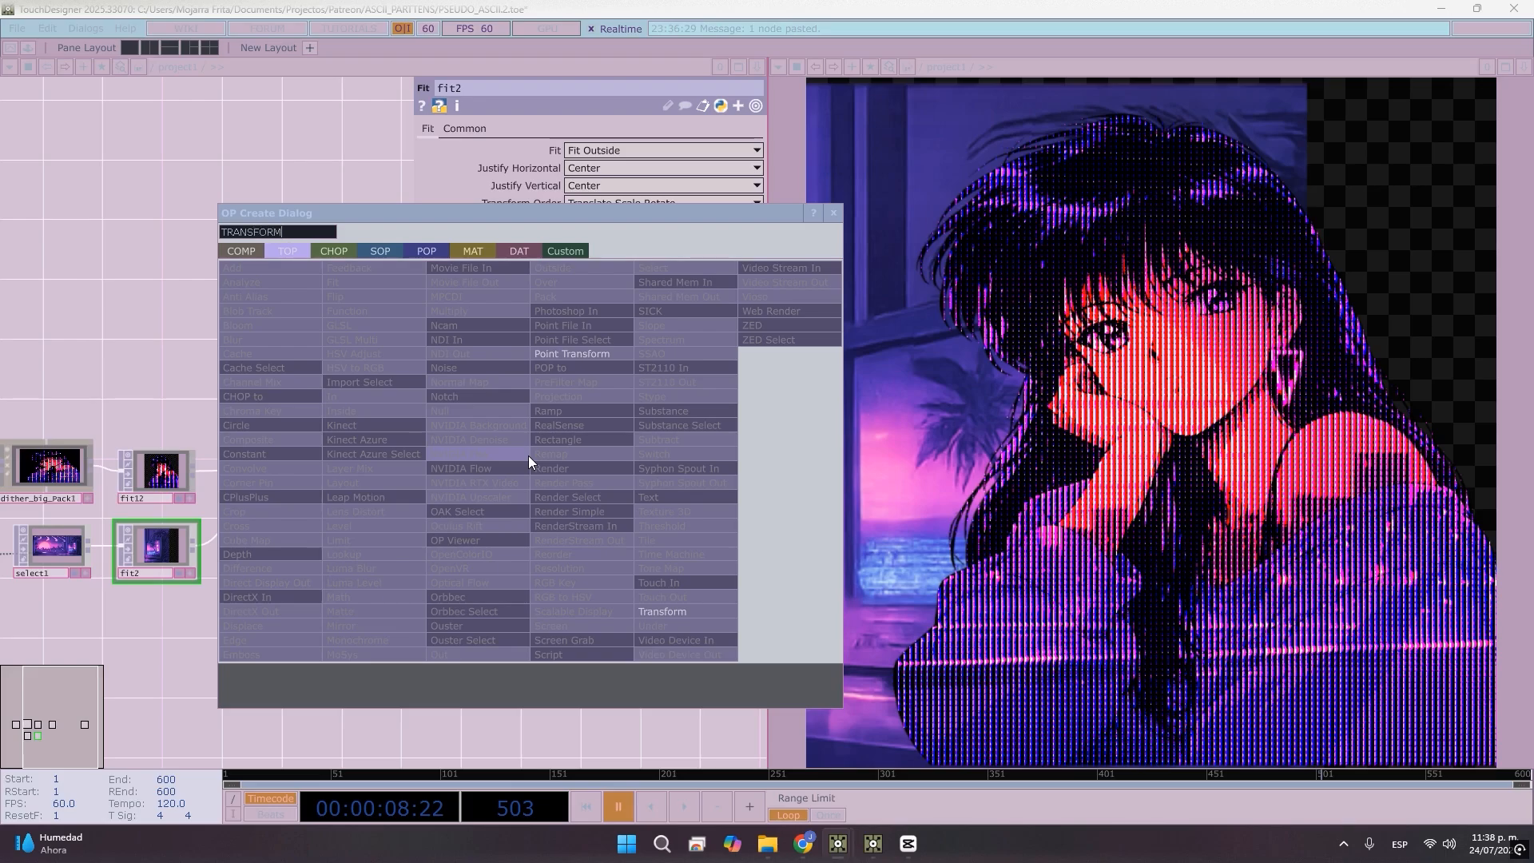
pyautogui.write('FORM')
pyautogui.press('Return')
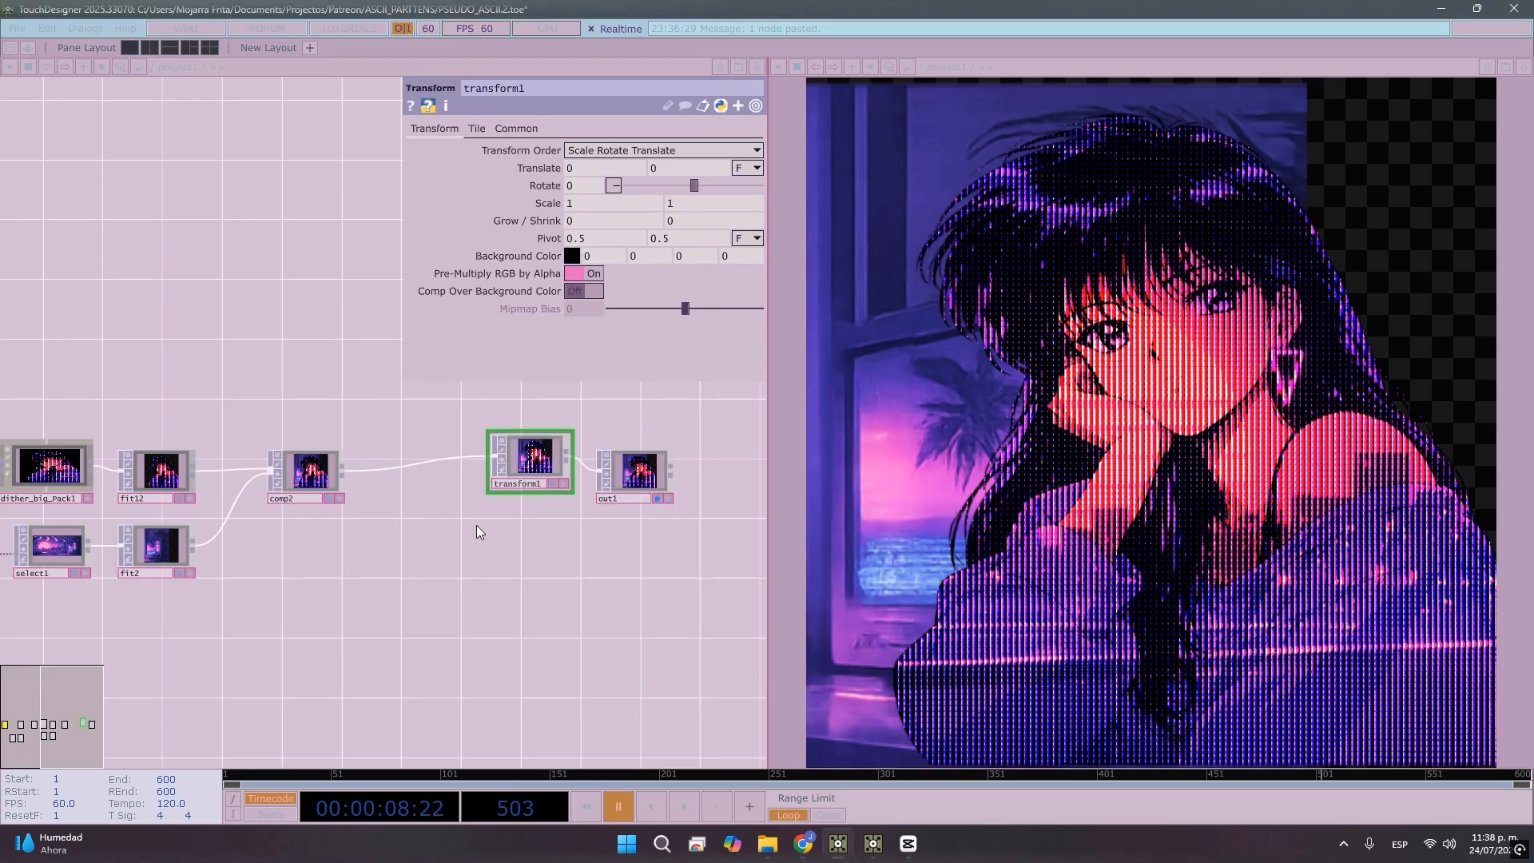
pyautogui.moveTo(542, 469); pyautogui.dragTo(544, 484)
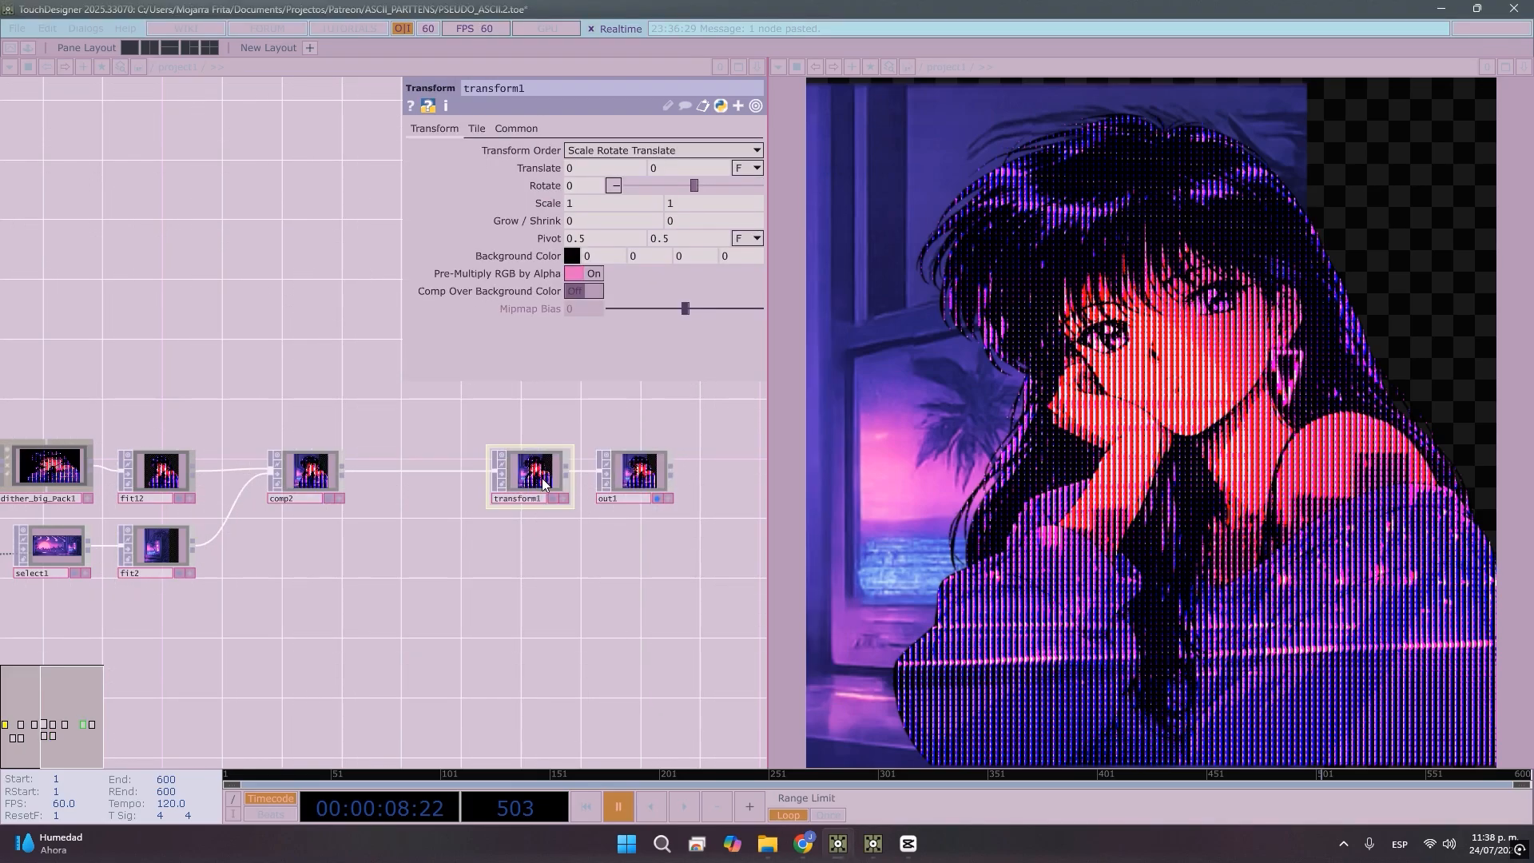
# Turn on Comp Over Background Color for transform1 and set the Background Color alpha to 1
pyautogui.click(577, 290)
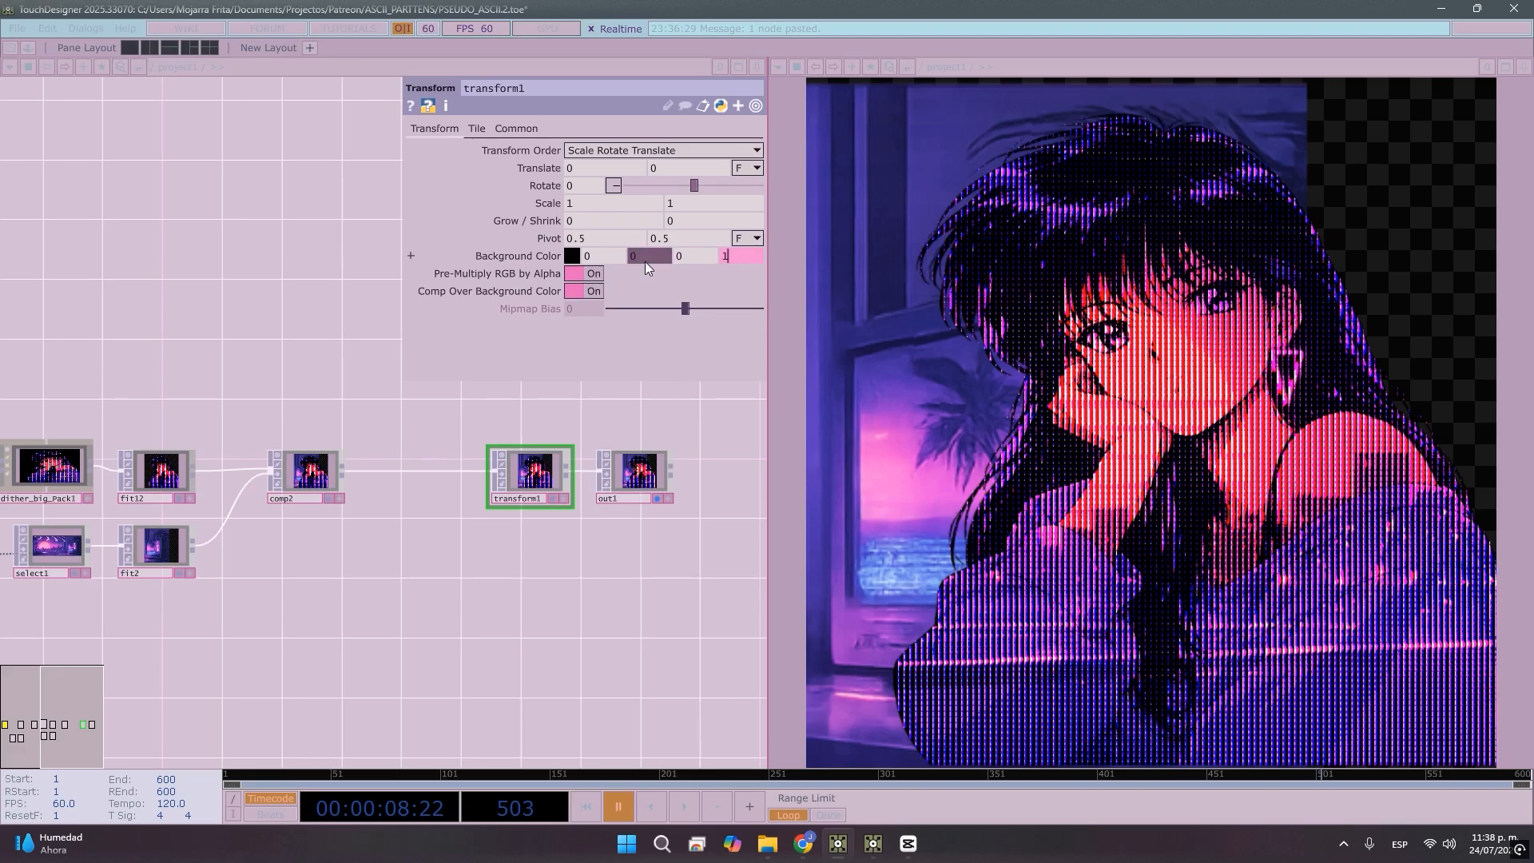
pyautogui.write('1')
pyautogui.press('Return')
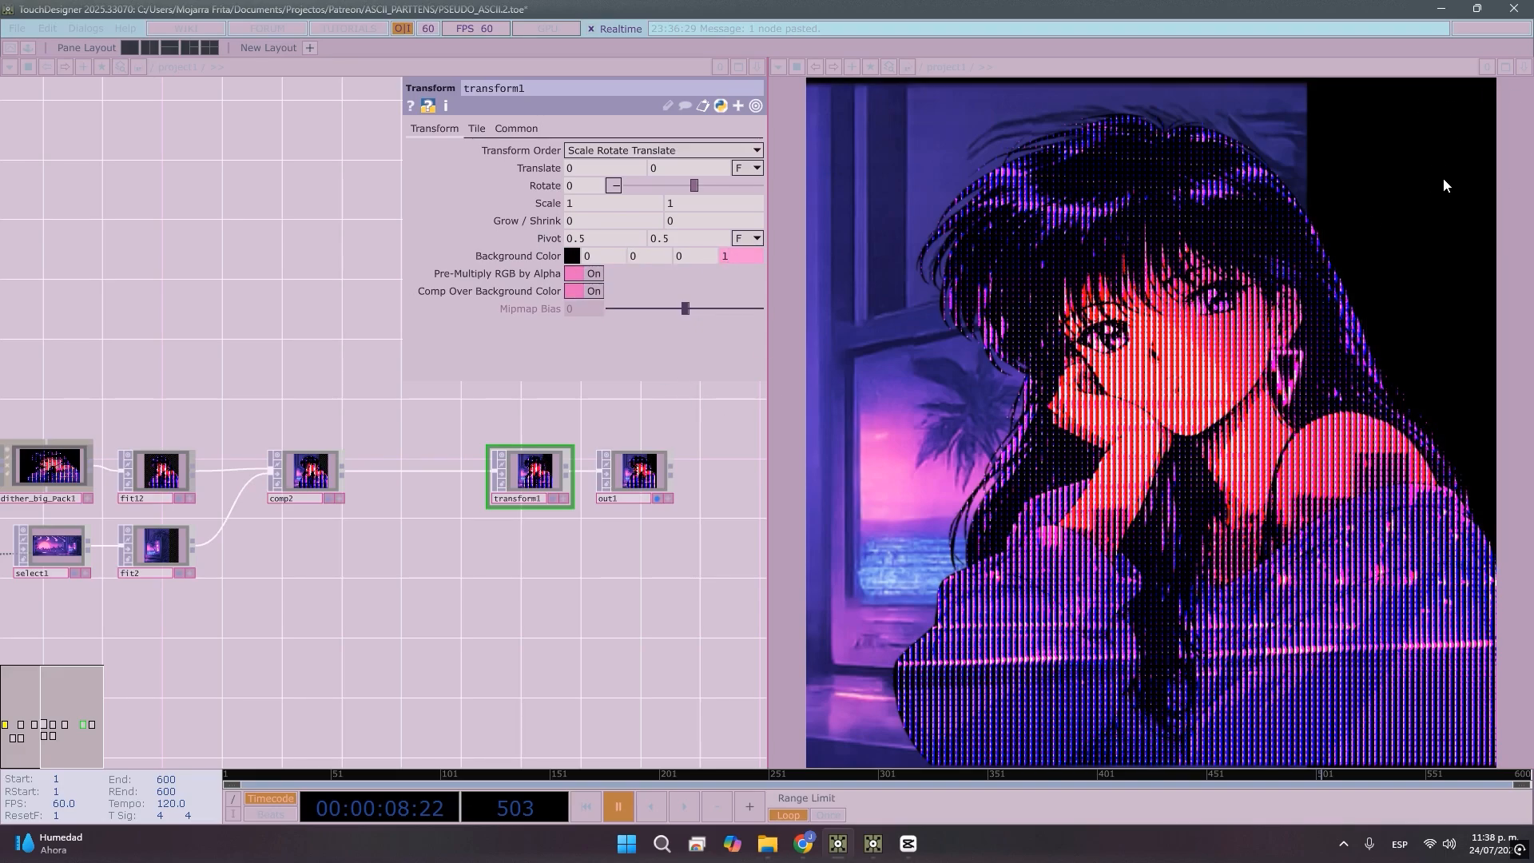
# Set transform1's Background Color to a light purple of 0.7213, 0.565, 1
pyautogui.click(573, 256)
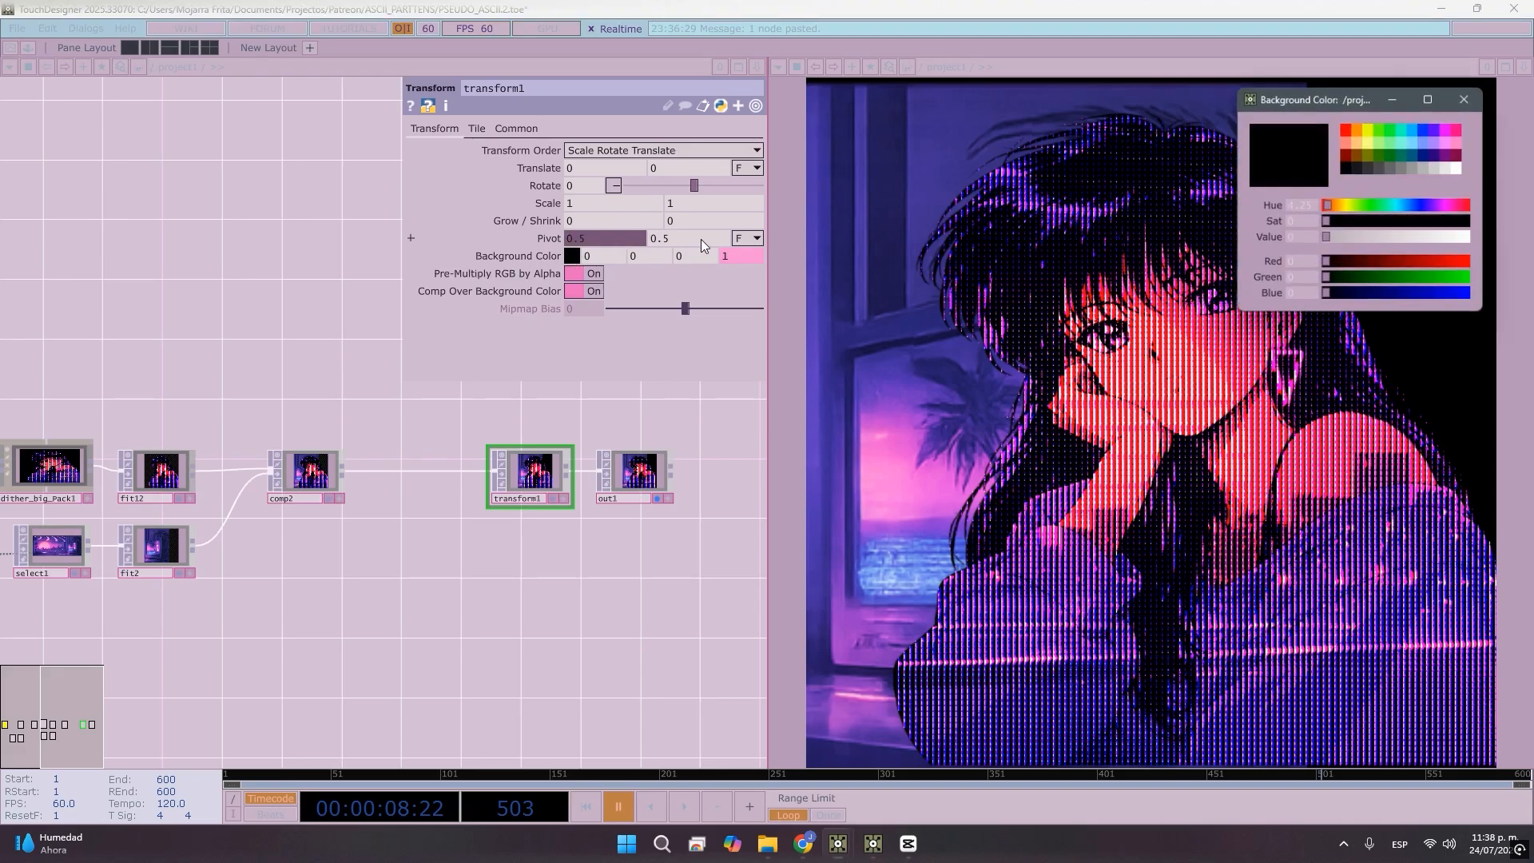
pyautogui.moveTo(1305, 98); pyautogui.dragTo(1143, 163)
pyautogui.click(1274, 208)
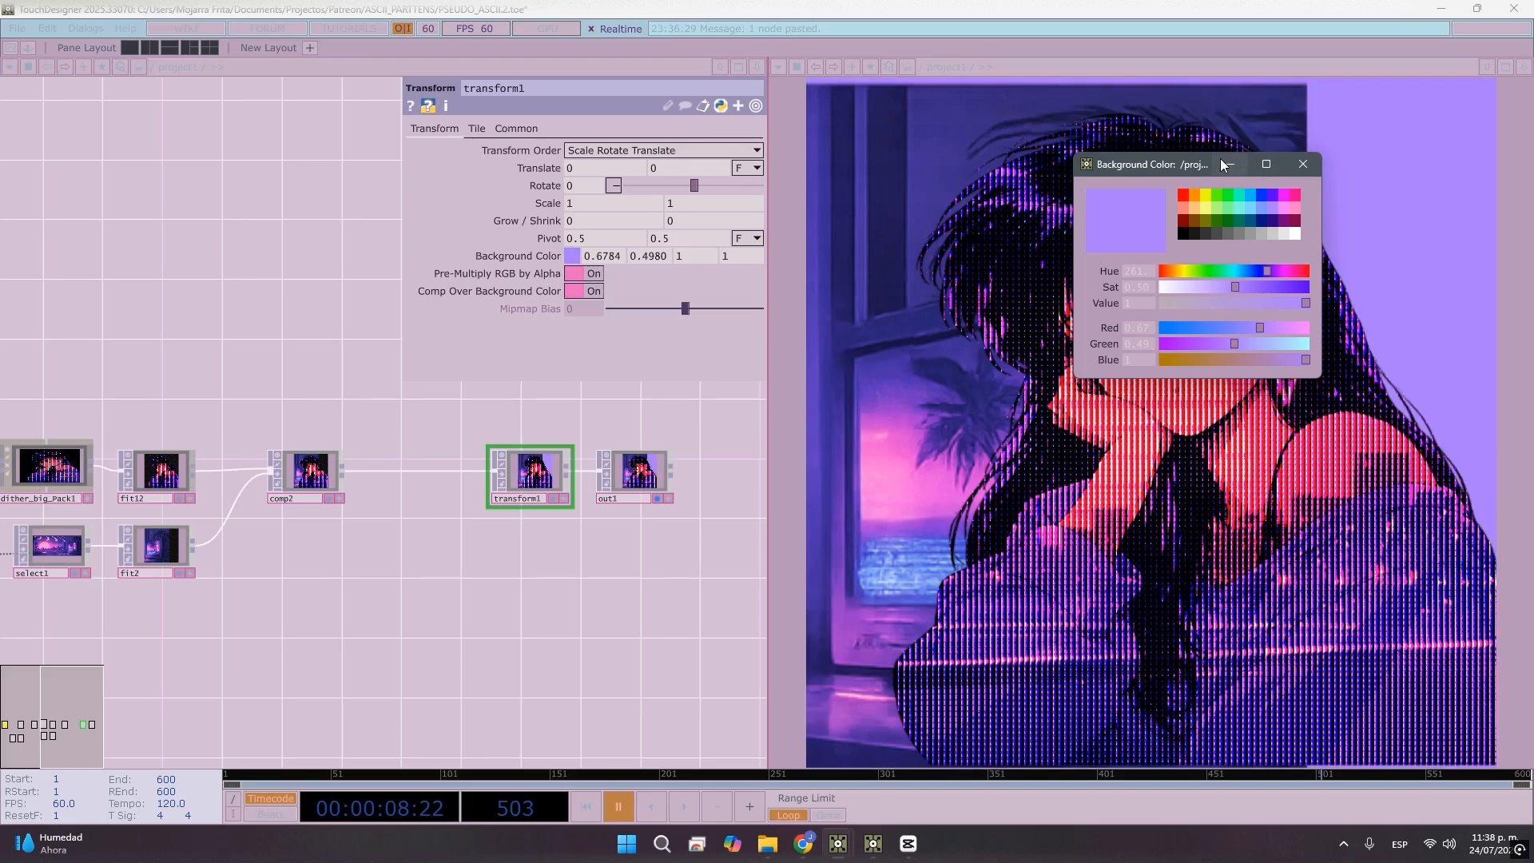
pyautogui.moveTo(1152, 166); pyautogui.dragTo(1116, 303)
pyautogui.moveTo(1194, 423)
pyautogui.mouseDown()
pyautogui.moveTo(1166, 420)
pyautogui.moveTo(1235, 417)
pyautogui.moveTo(1186, 424)
pyautogui.mouseUp()
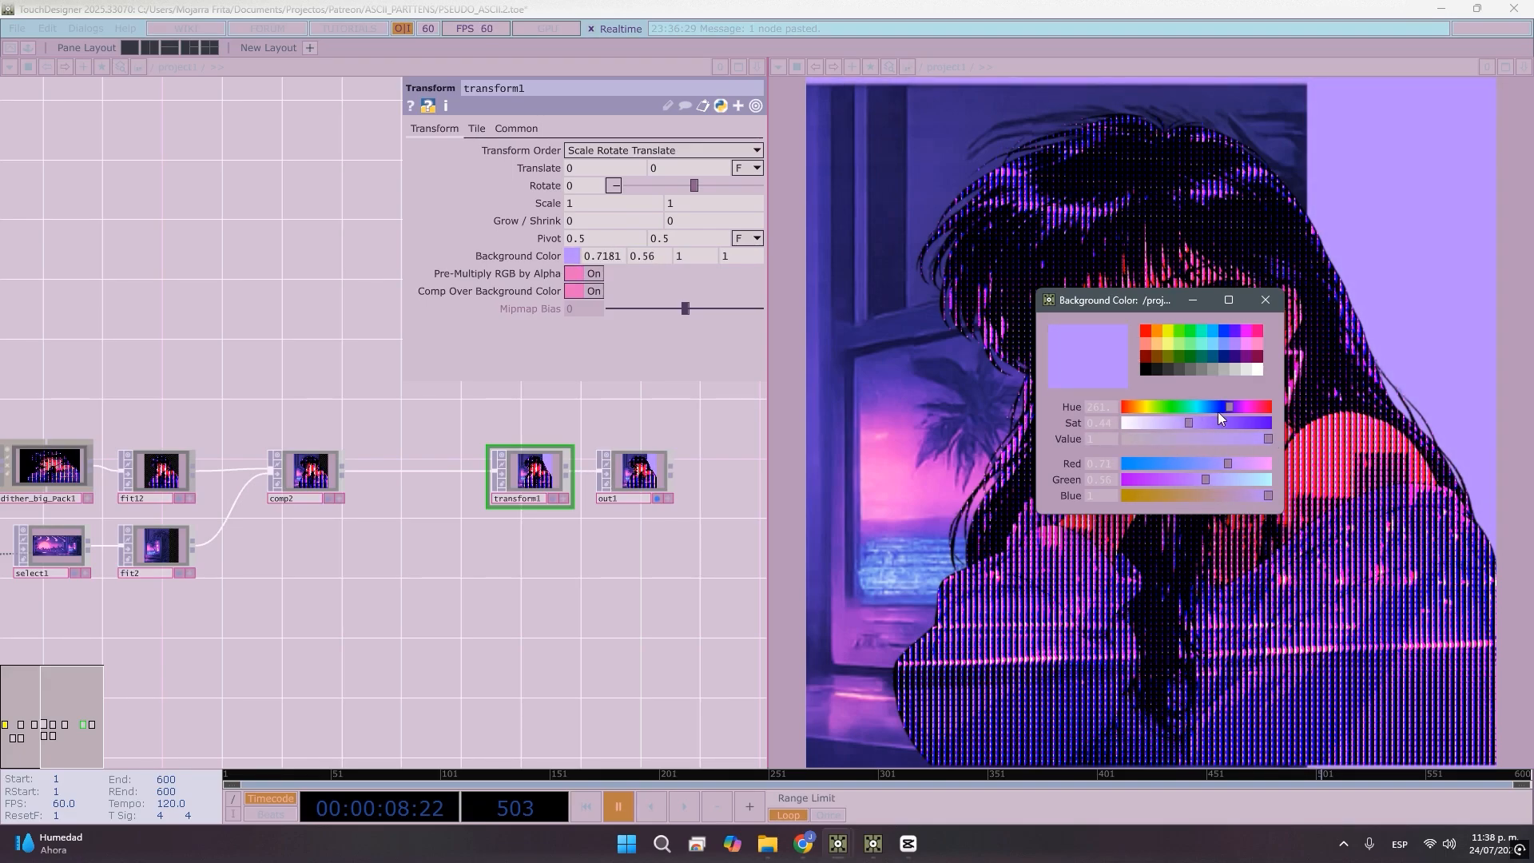
pyautogui.moveTo(1190, 418); pyautogui.dragTo(1200, 433)
pyautogui.click(1221, 344)
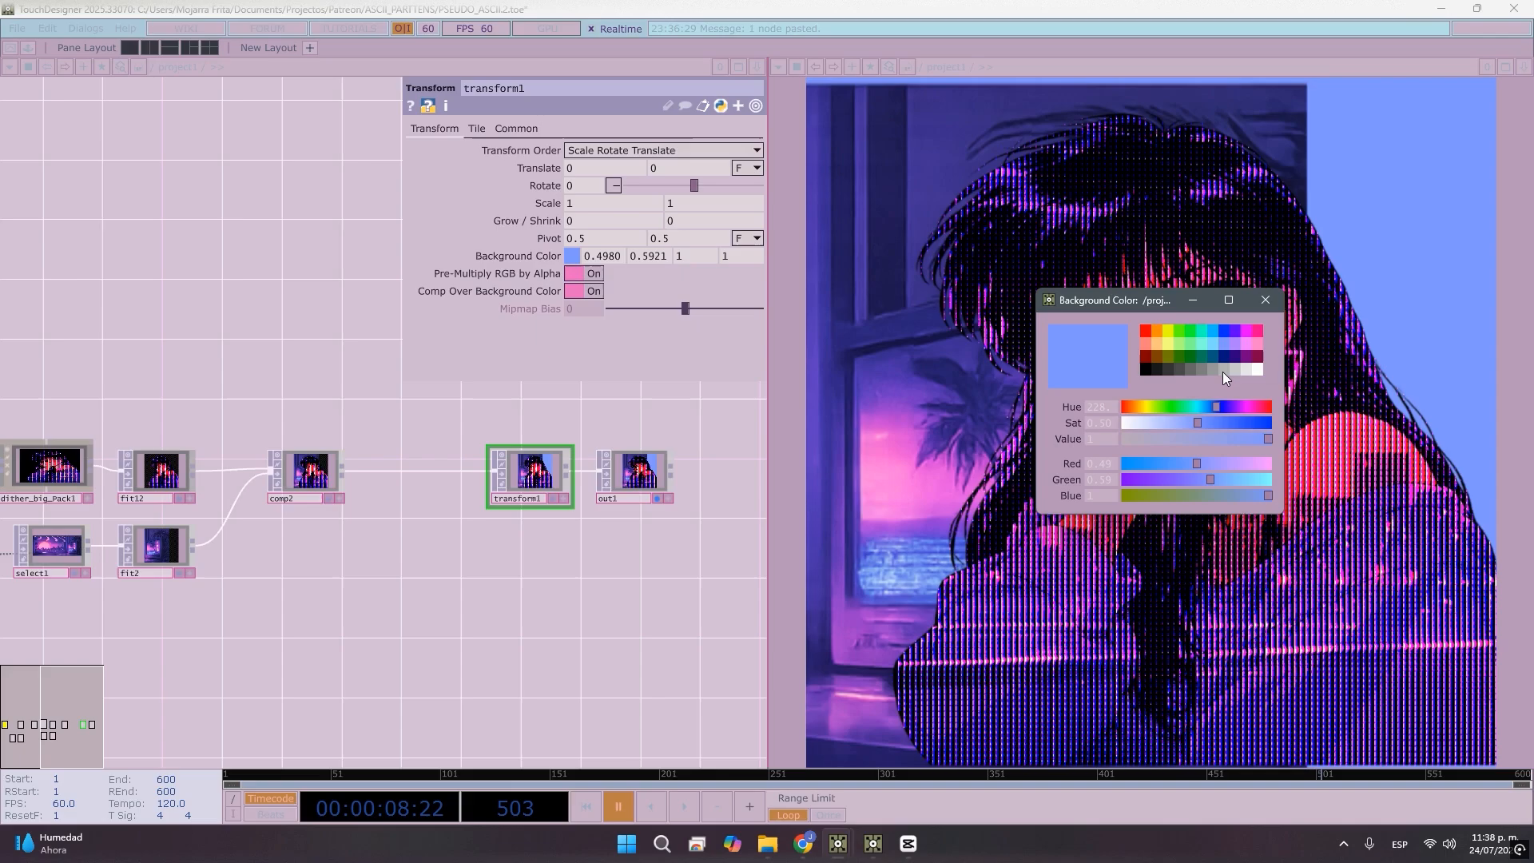
pyautogui.moveTo(1198, 425)
pyautogui.mouseDown()
pyautogui.moveTo(1182, 421)
pyautogui.moveTo(1206, 425)
pyautogui.mouseUp()
pyautogui.click(1235, 345)
pyautogui.moveTo(1200, 422)
pyautogui.mouseDown()
pyautogui.moveTo(1182, 421)
pyautogui.moveTo(1195, 426)
pyautogui.mouseUp()
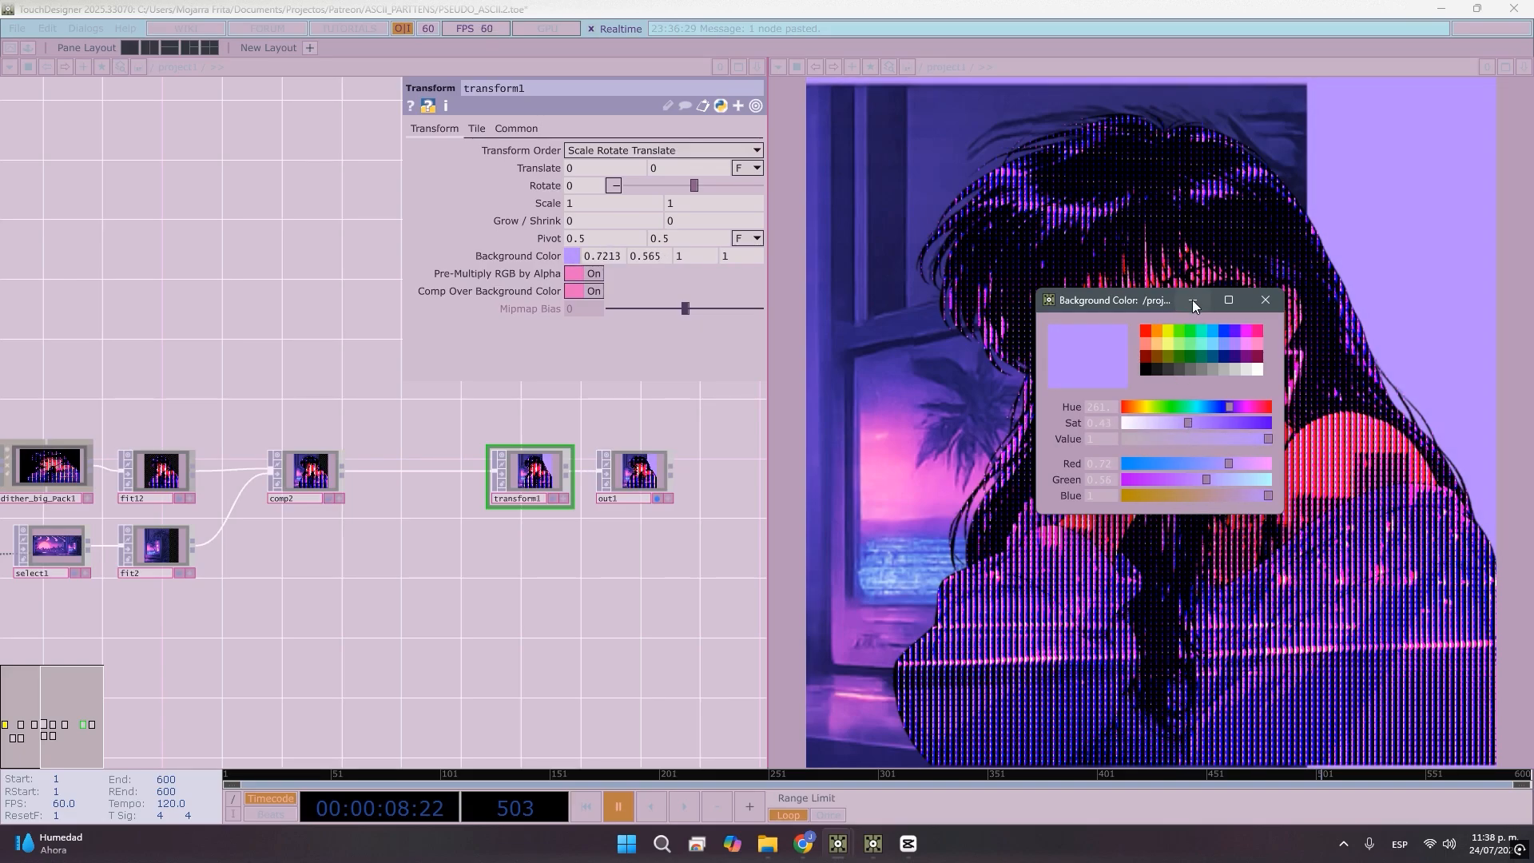
pyautogui.click(1263, 301)
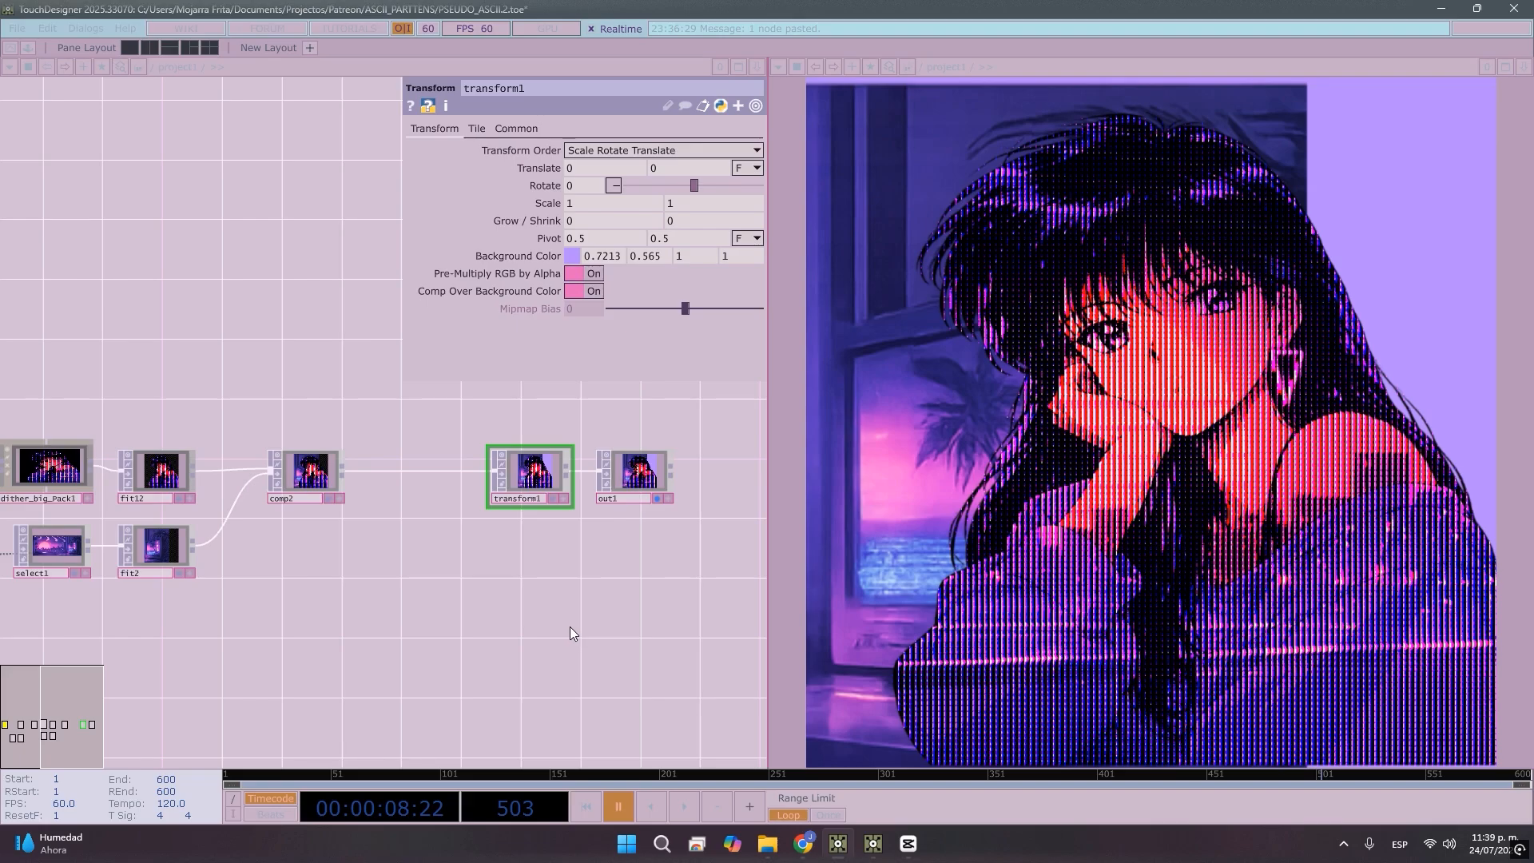
# Try to adjust fit2's vertical Translate
pyautogui.moveTo(512, 646); pyautogui.dragTo(590, 627)
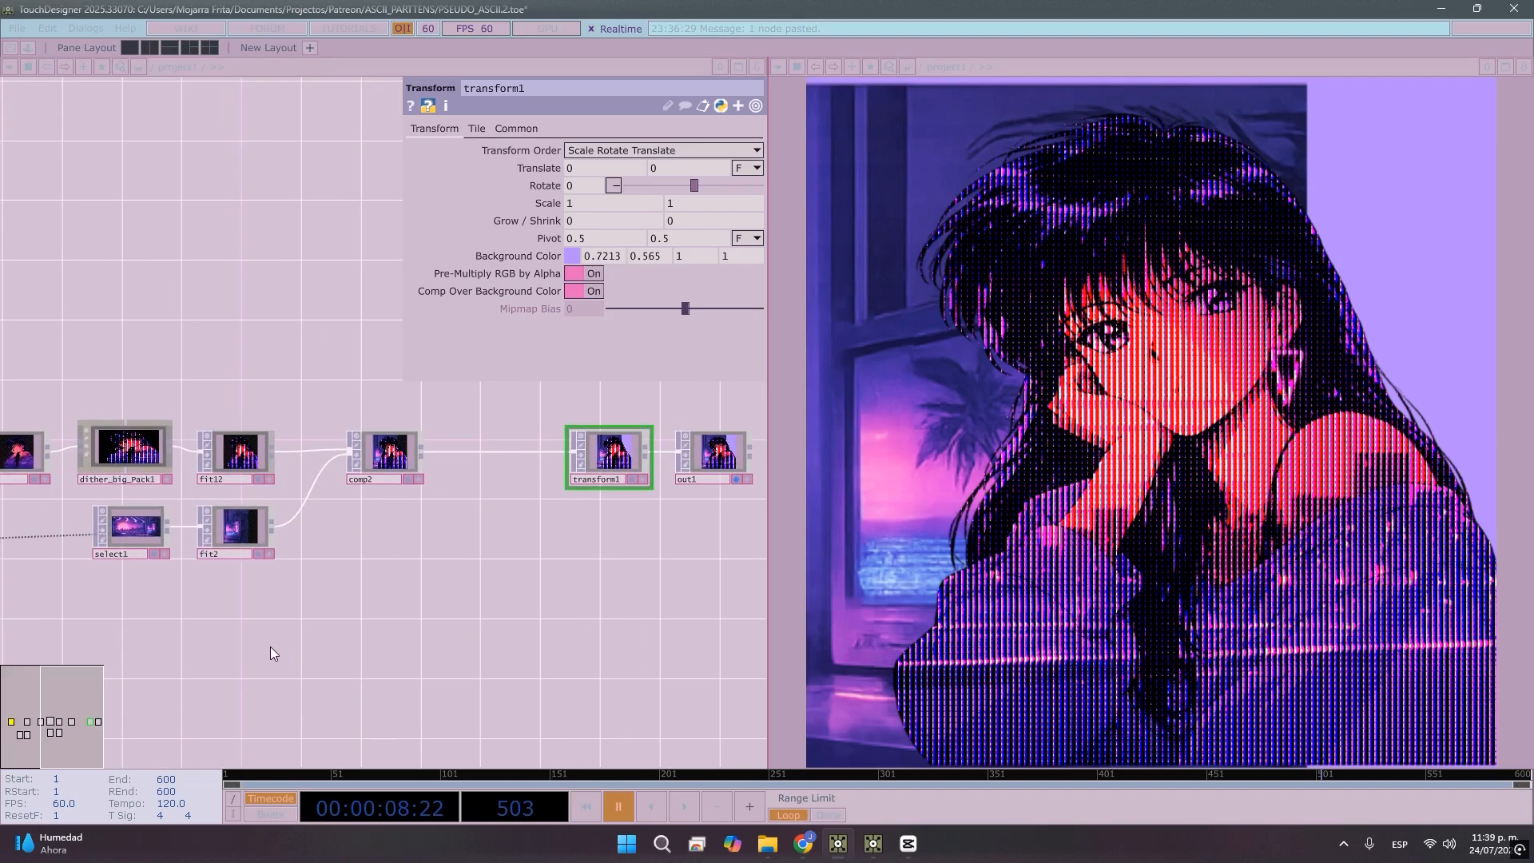
pyautogui.scroll(8, 247, 599)
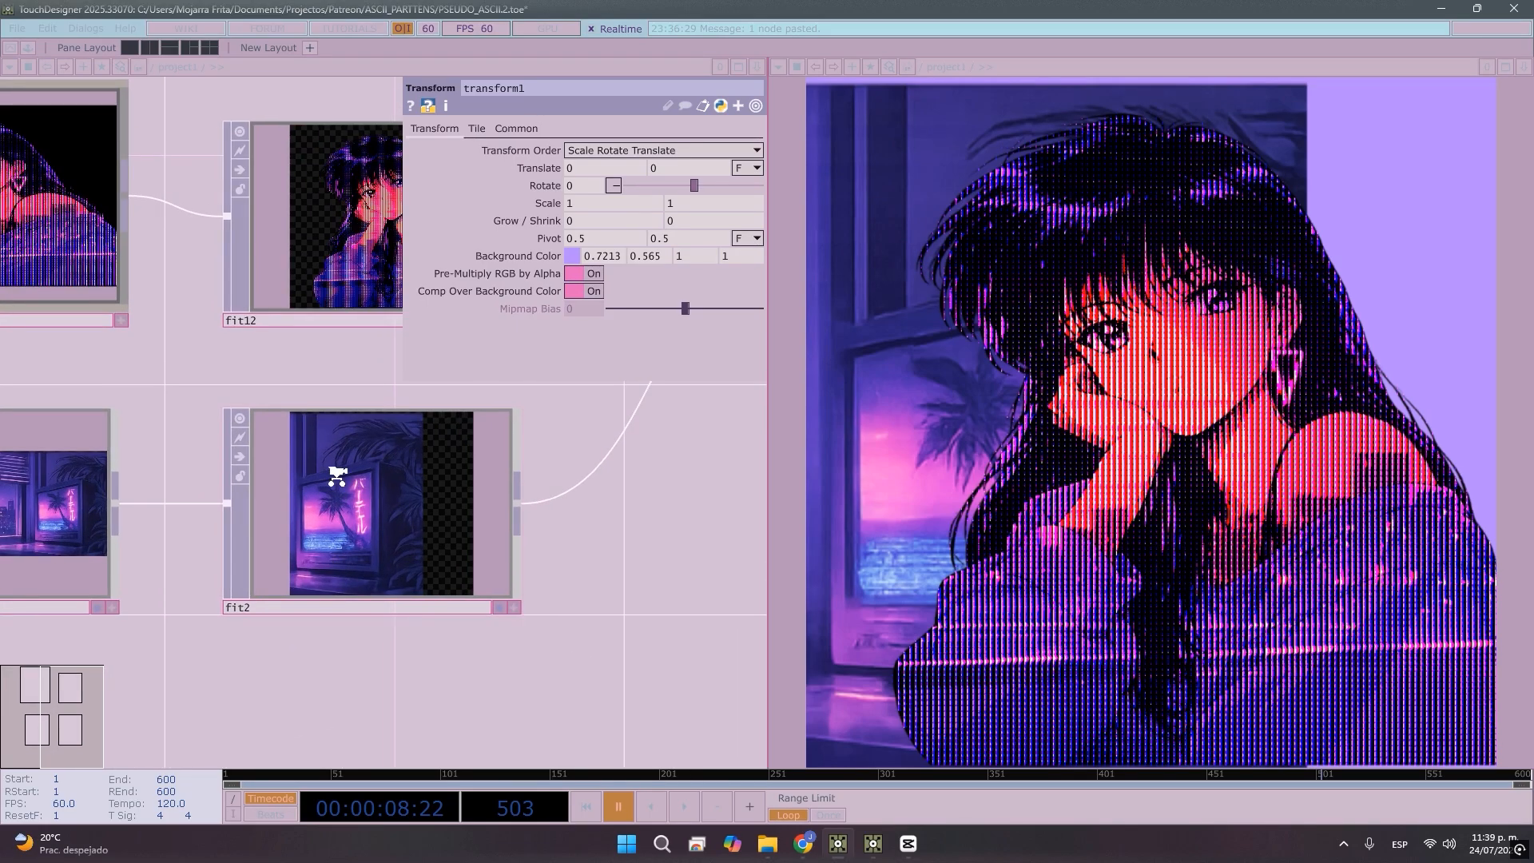
pyautogui.scroll(6, 337, 476)
pyautogui.click(251, 367)
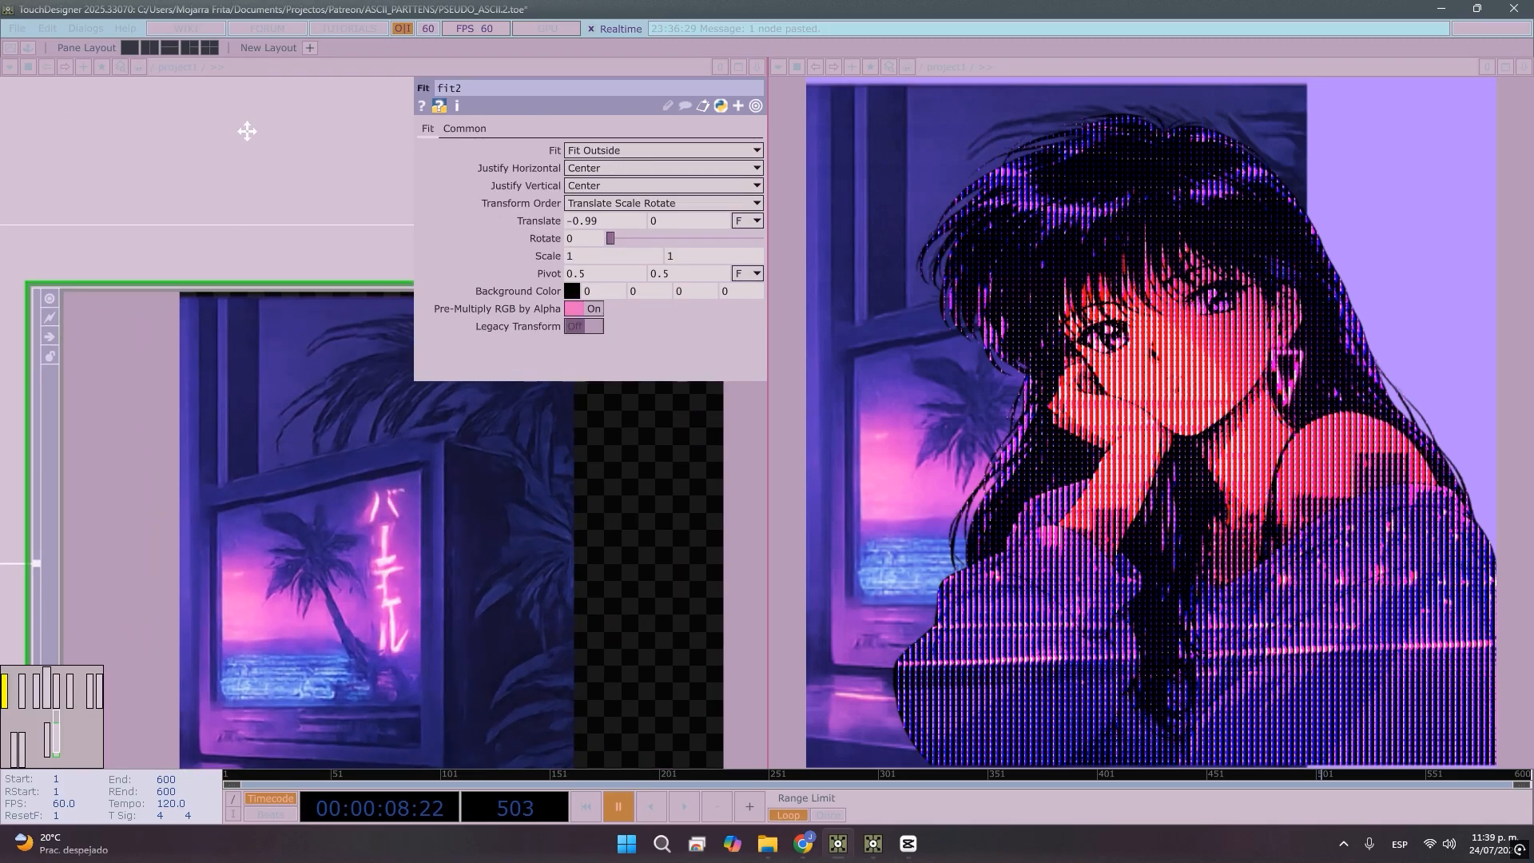
pyautogui.moveTo(247, 131); pyautogui.dragTo(260, 20)
pyautogui.click(651, 222)
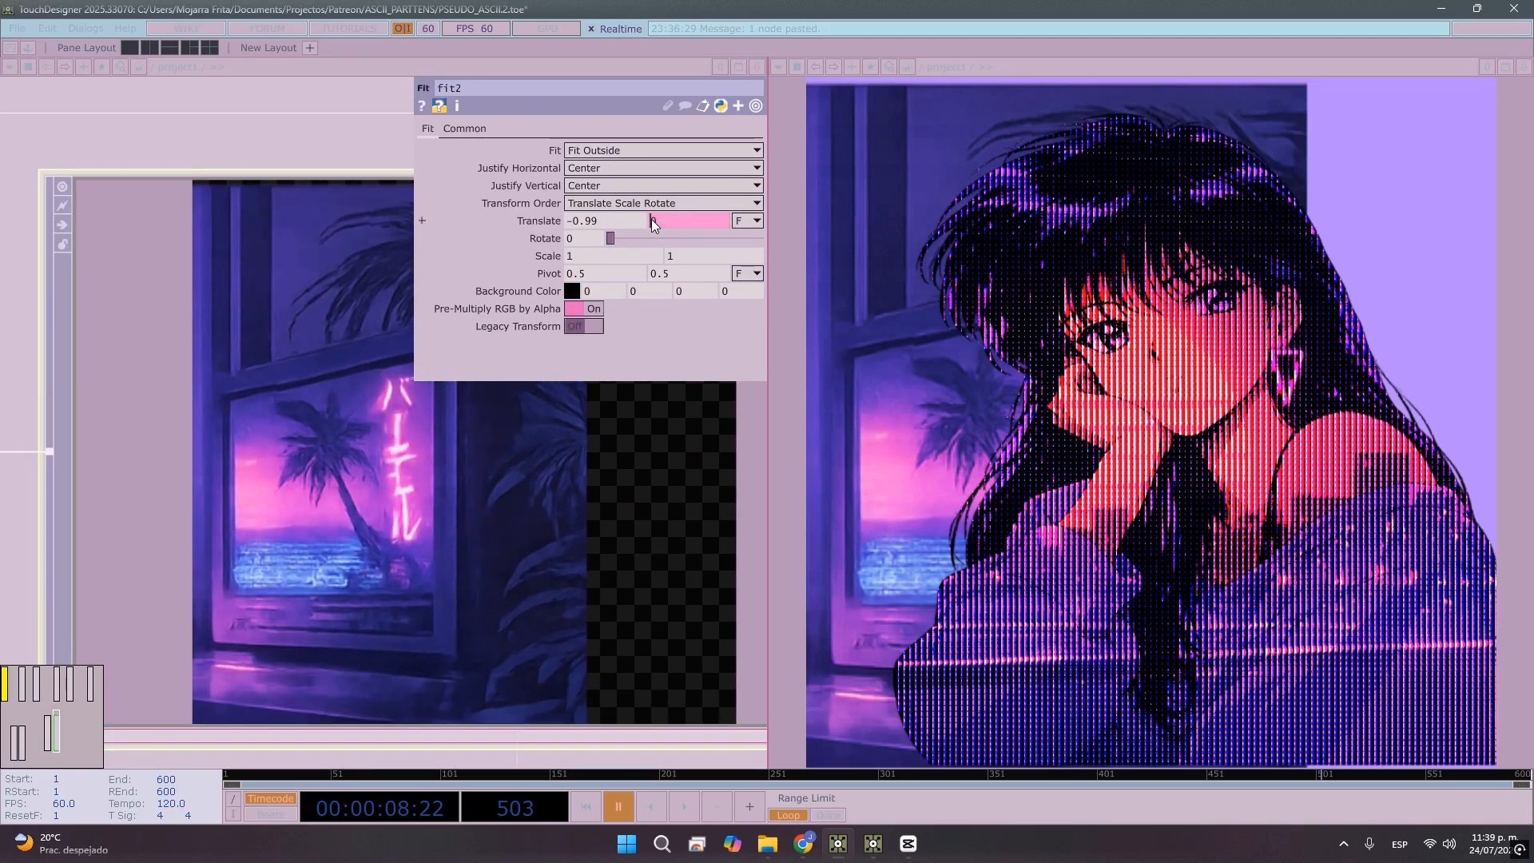
pyautogui.moveTo(651, 219)
pyautogui.mouseDown()
pyautogui.moveTo(661, 227)
pyautogui.moveTo(664, 190)
pyautogui.moveTo(663, 241)
pyautogui.mouseUp()
# Set crop2's Crop Top to 0.254 to trim the strip along the background image's upper edge
pyautogui.scroll(2, 316, 206)
pyautogui.scroll(-6, 292, 192)
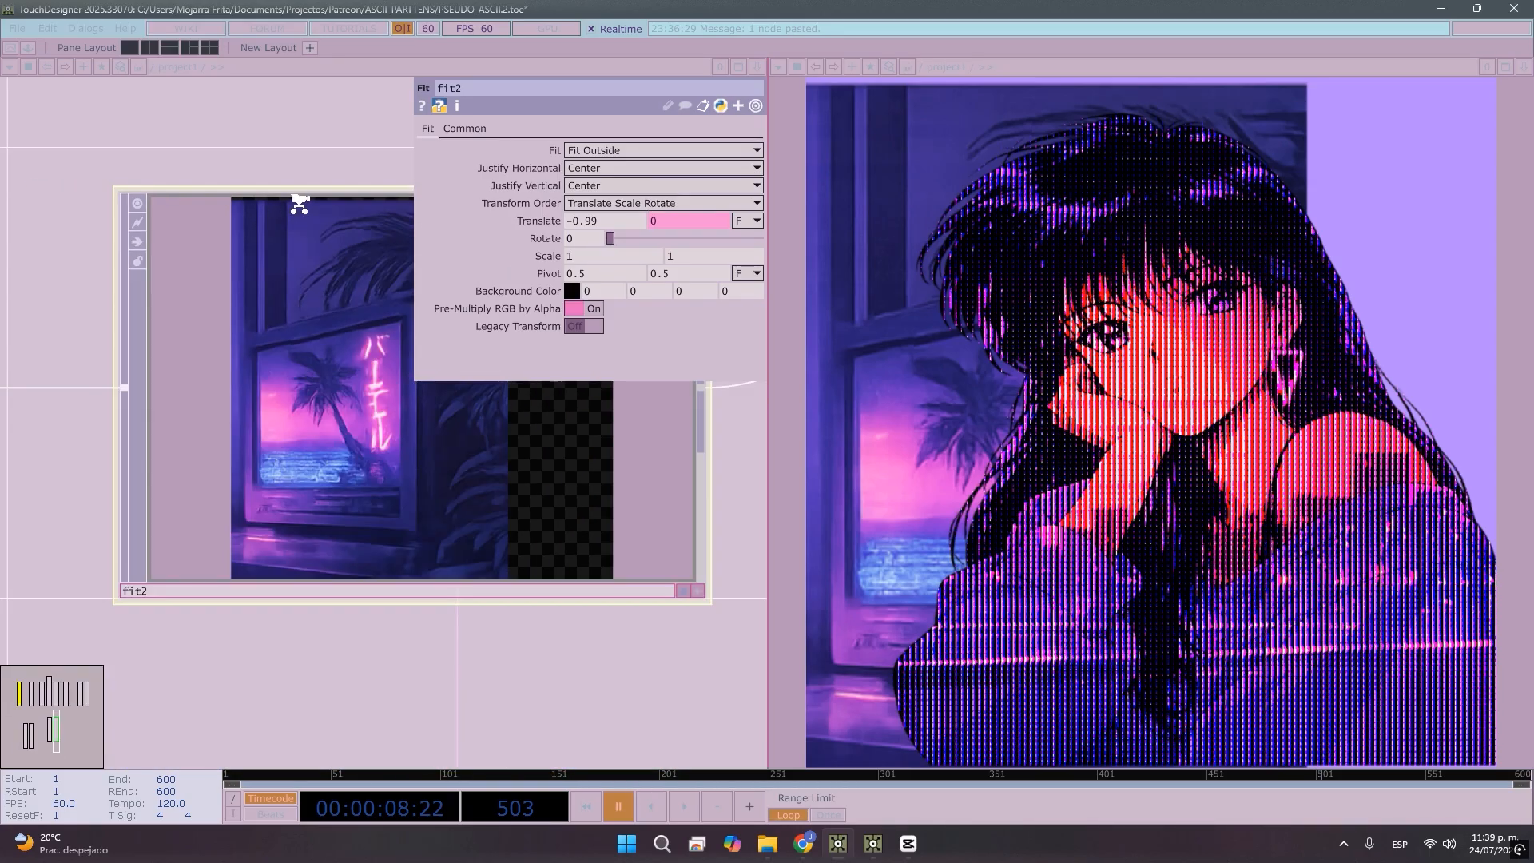
pyautogui.moveTo(332, 450); pyautogui.dragTo(639, 650)
pyautogui.moveTo(332, 520); pyautogui.dragTo(701, 532)
pyautogui.scroll(4, 280, 486)
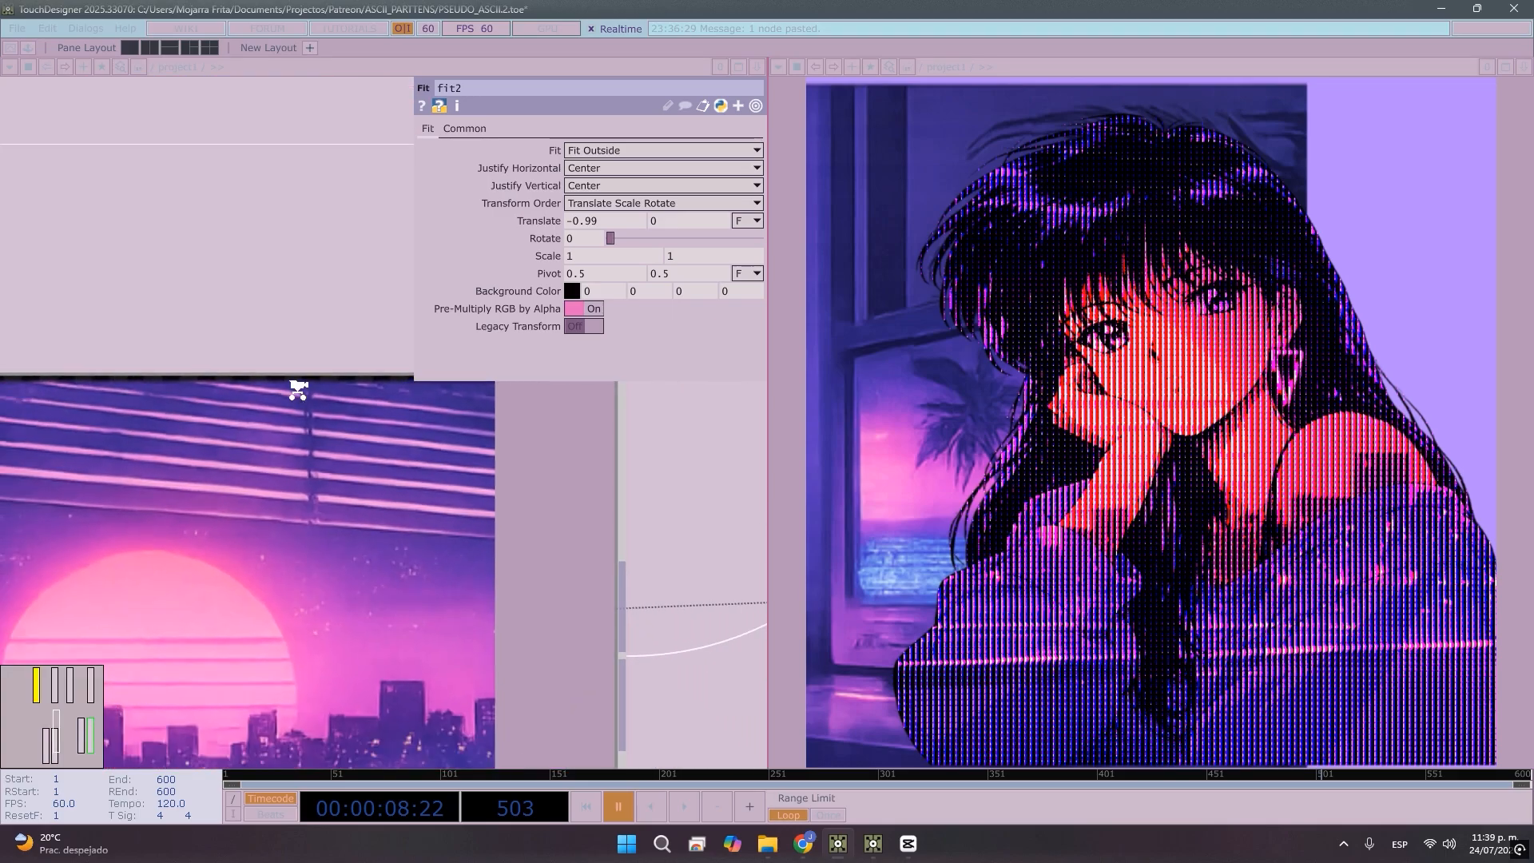
pyautogui.scroll(-2, 297, 390)
pyautogui.moveTo(177, 602); pyautogui.dragTo(381, 658)
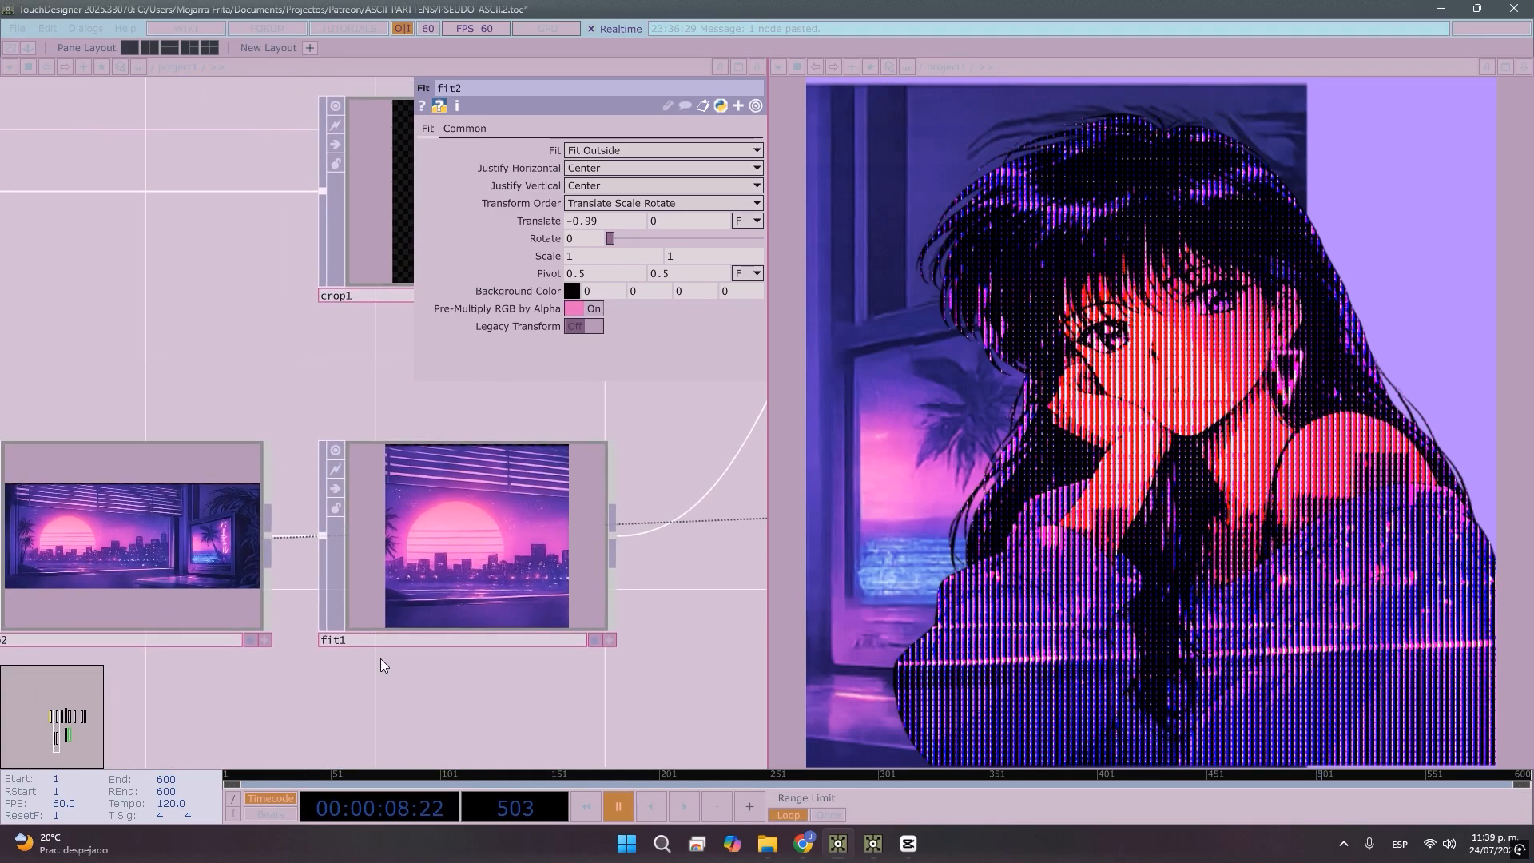
pyautogui.scroll(5, 227, 545)
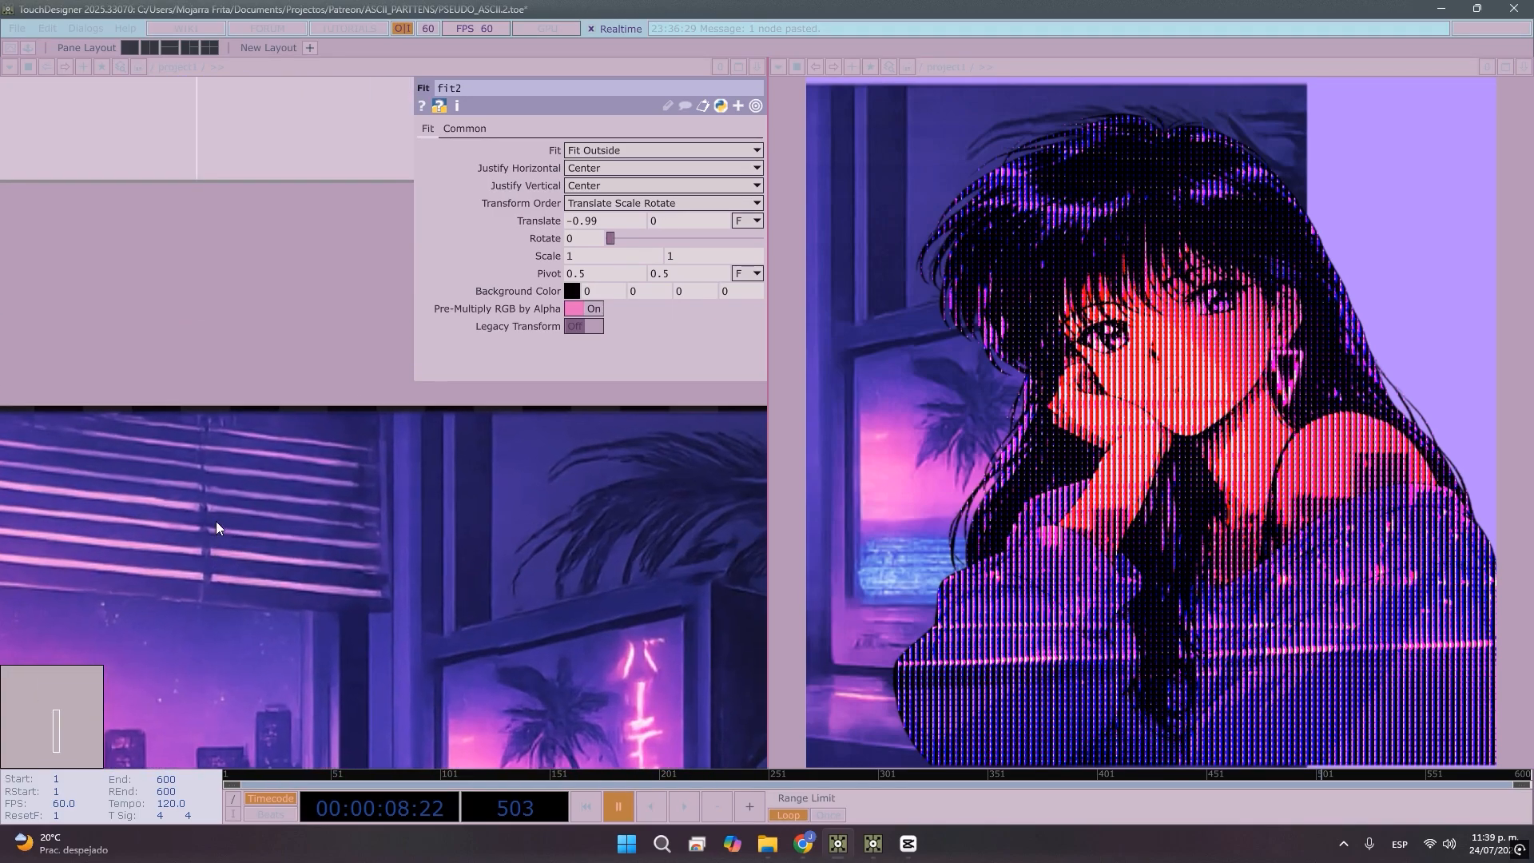
pyautogui.click(195, 487)
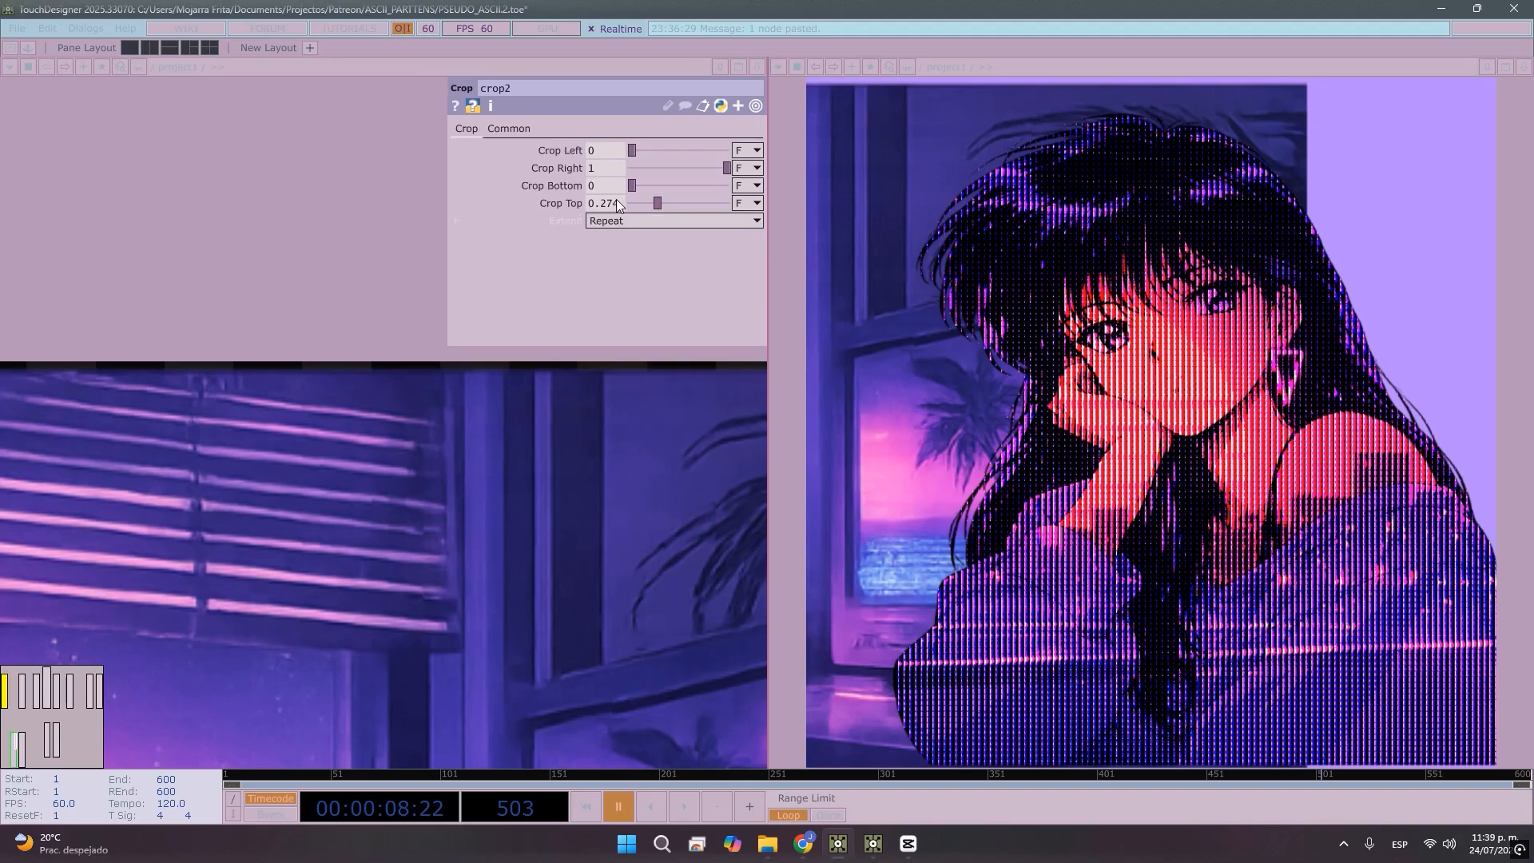
pyautogui.moveTo(661, 203); pyautogui.dragTo(622, 204)
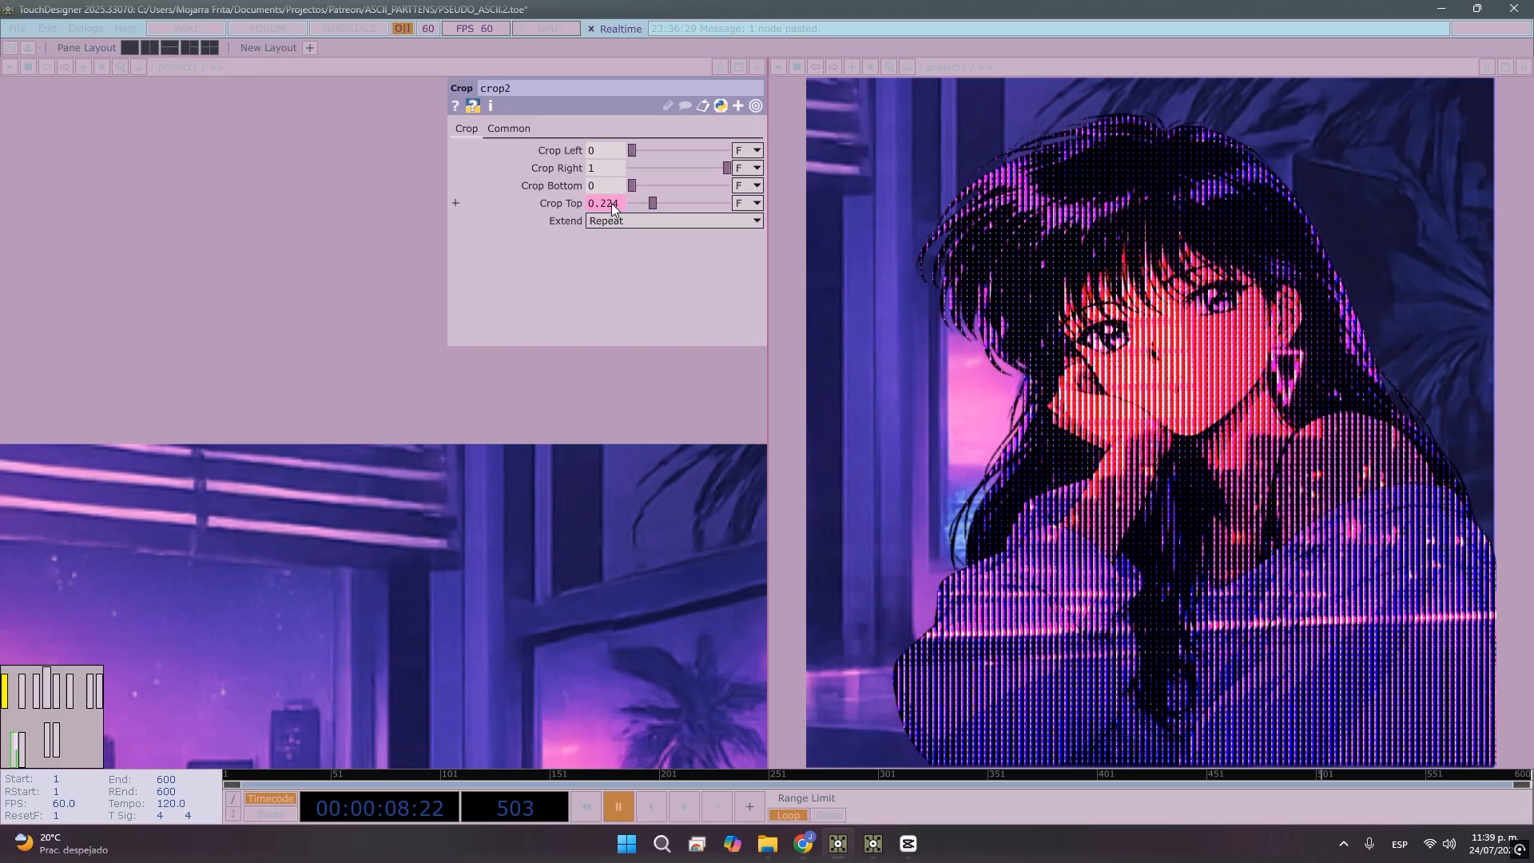
pyautogui.moveTo(611, 203); pyautogui.dragTo(643, 220, button='middle')
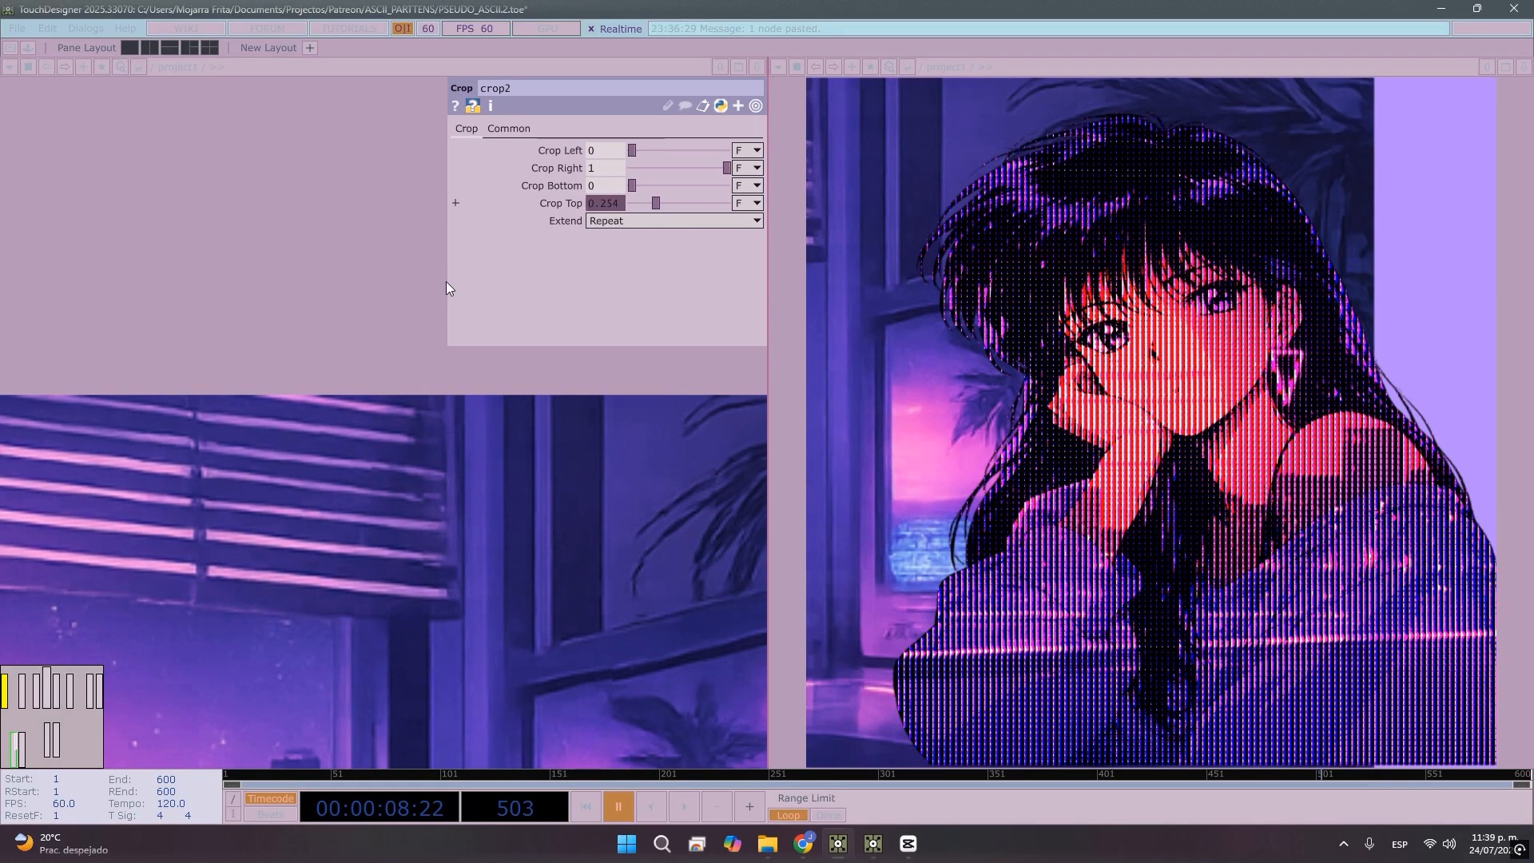
# Set the Res of the dither_big_Pack1 container to 1102
pyautogui.scroll(-5, 247, 410)
pyautogui.moveTo(492, 697); pyautogui.dragTo(308, 683)
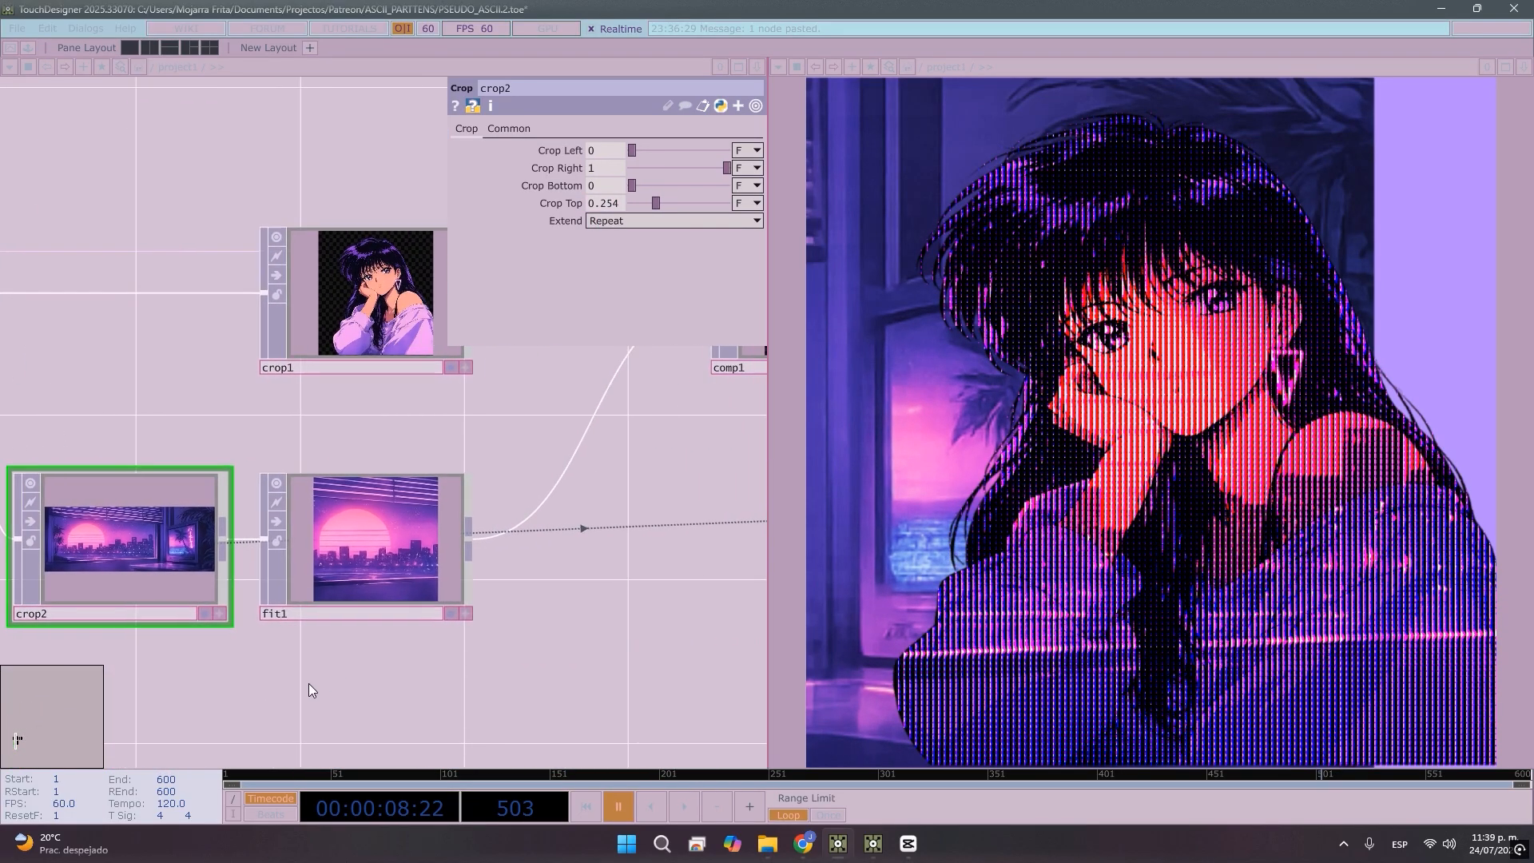
pyautogui.scroll(-3, 309, 683)
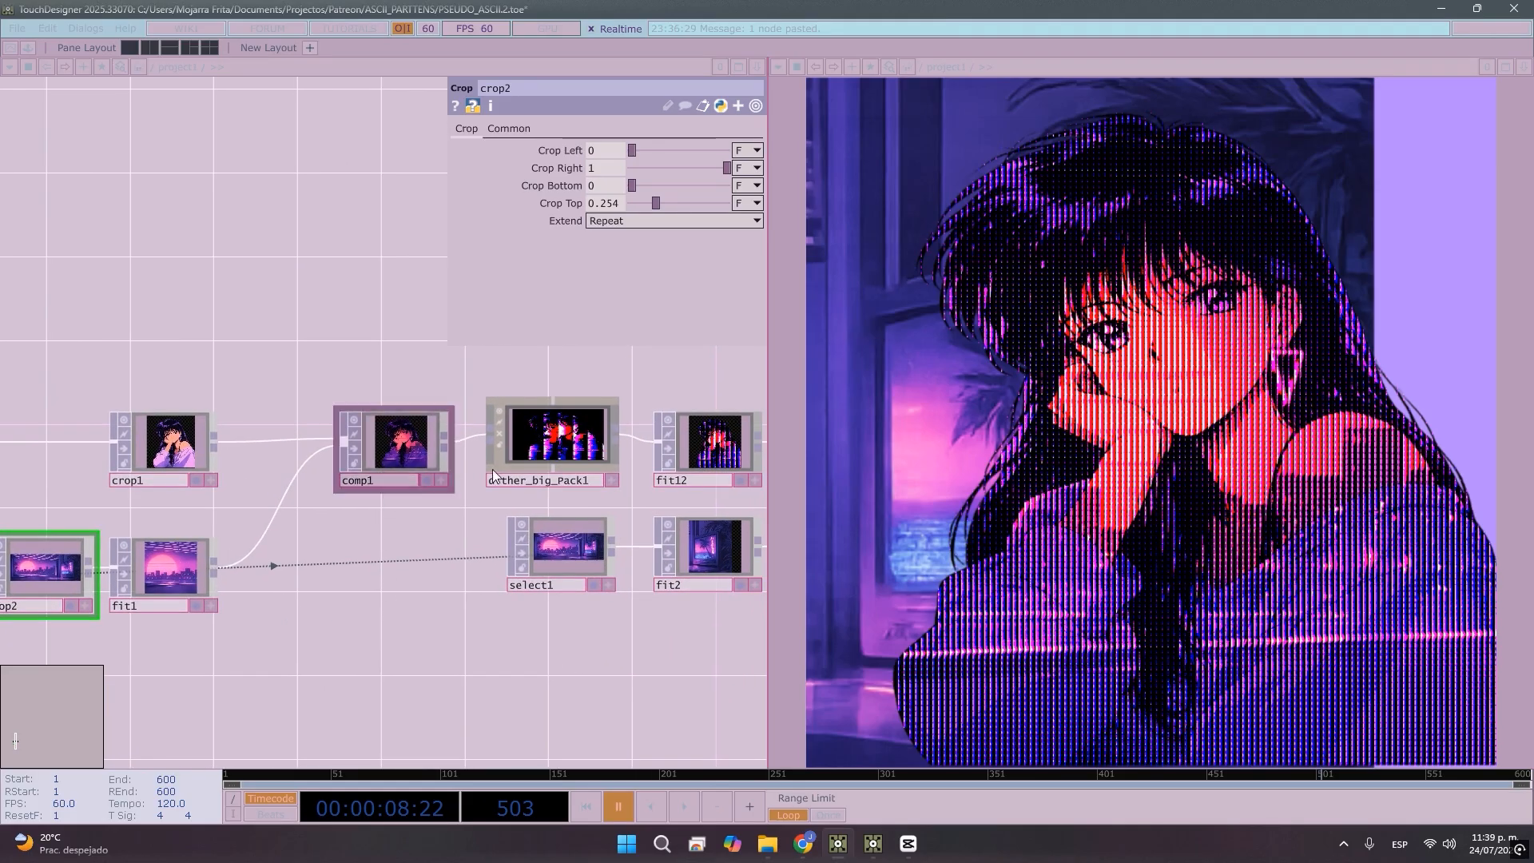
pyautogui.click(561, 436)
pyautogui.moveTo(663, 192)
pyautogui.mouseDown()
pyautogui.moveTo(636, 190)
pyautogui.moveTo(701, 204)
pyautogui.moveTo(660, 208)
pyautogui.moveTo(681, 208)
pyautogui.moveTo(669, 193)
pyautogui.mouseUp()
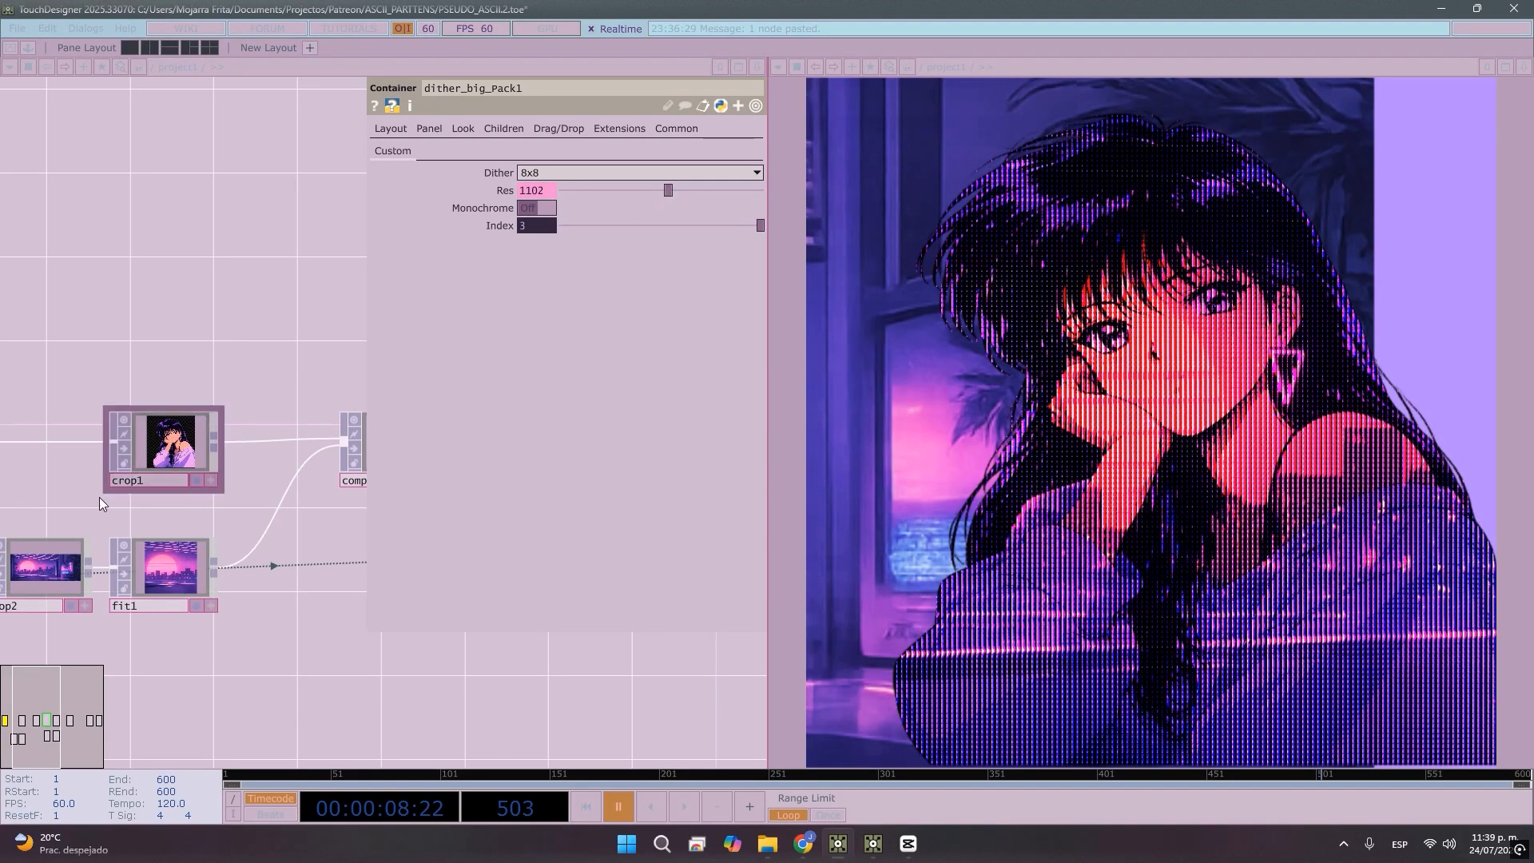
# Set fit2's horizontal Translate to -1.09 to shift the background behind the figure
pyautogui.scroll(-2, 65, 434)
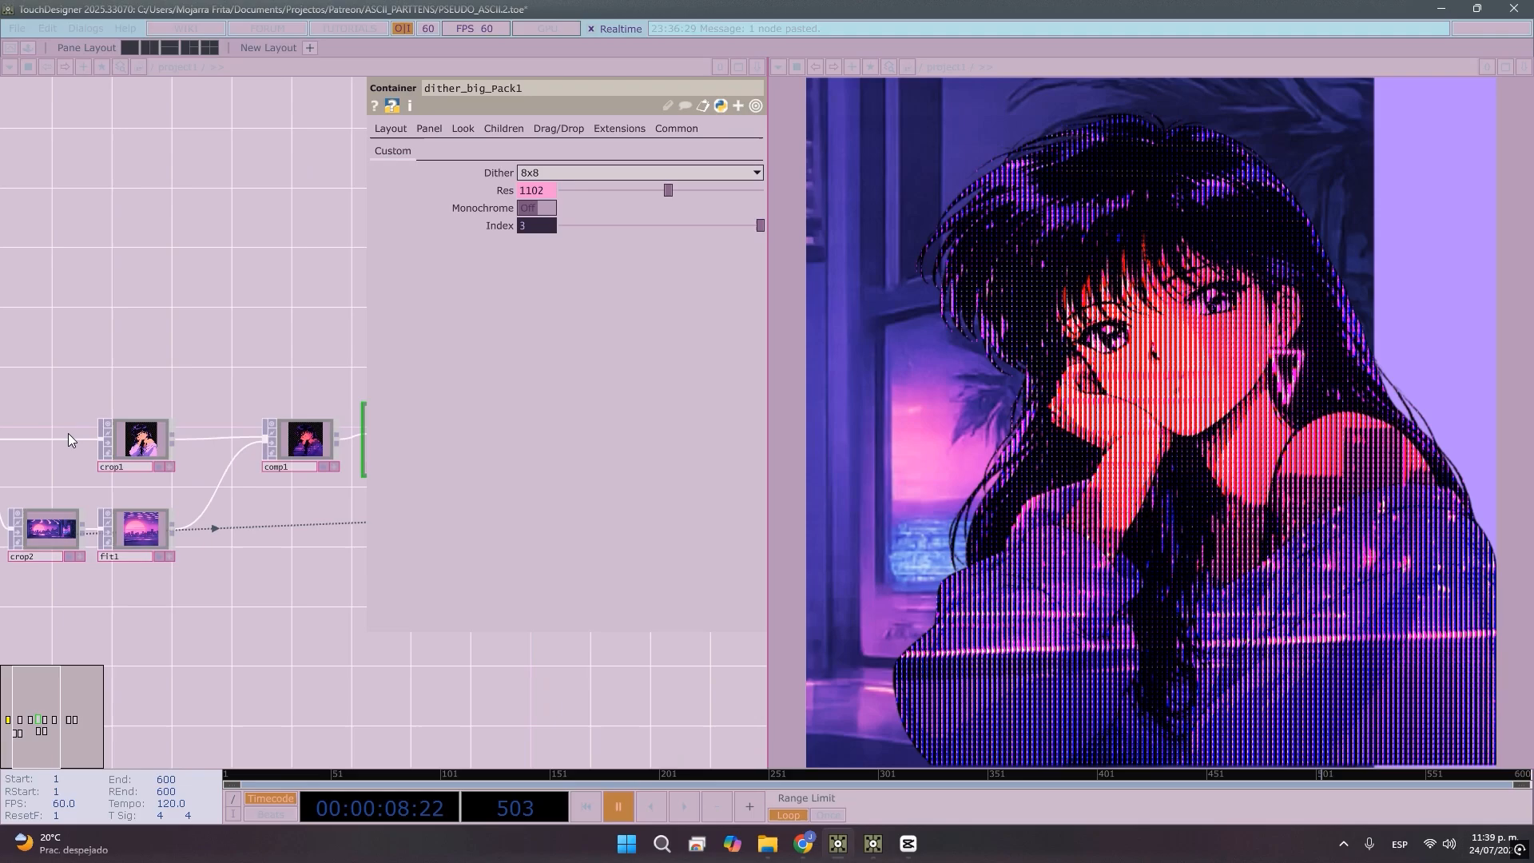
pyautogui.scroll(-2, 156, 362)
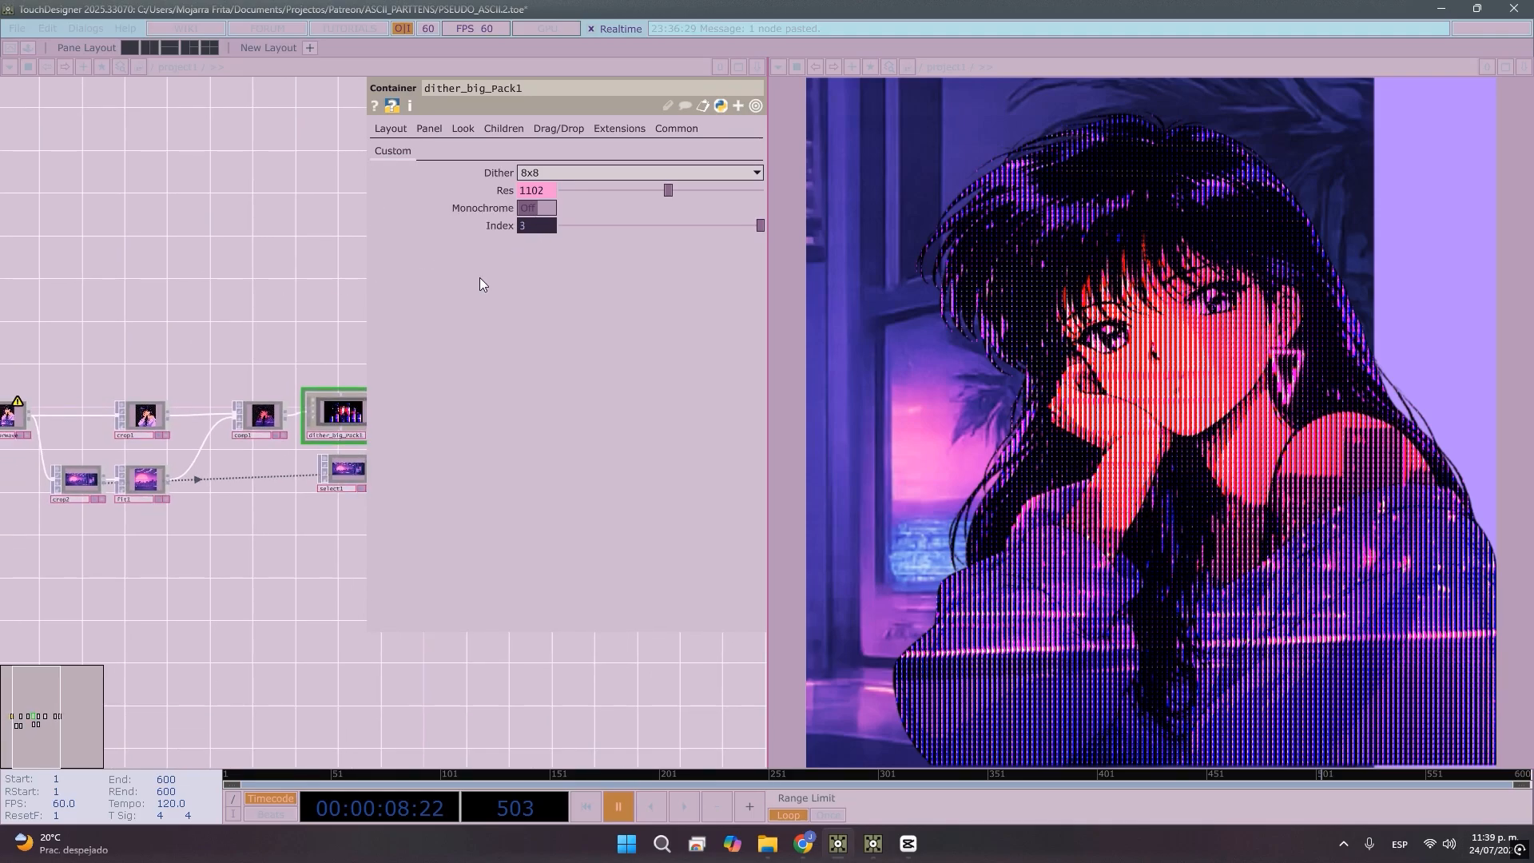
pyautogui.hscroll(5, 295, 544)
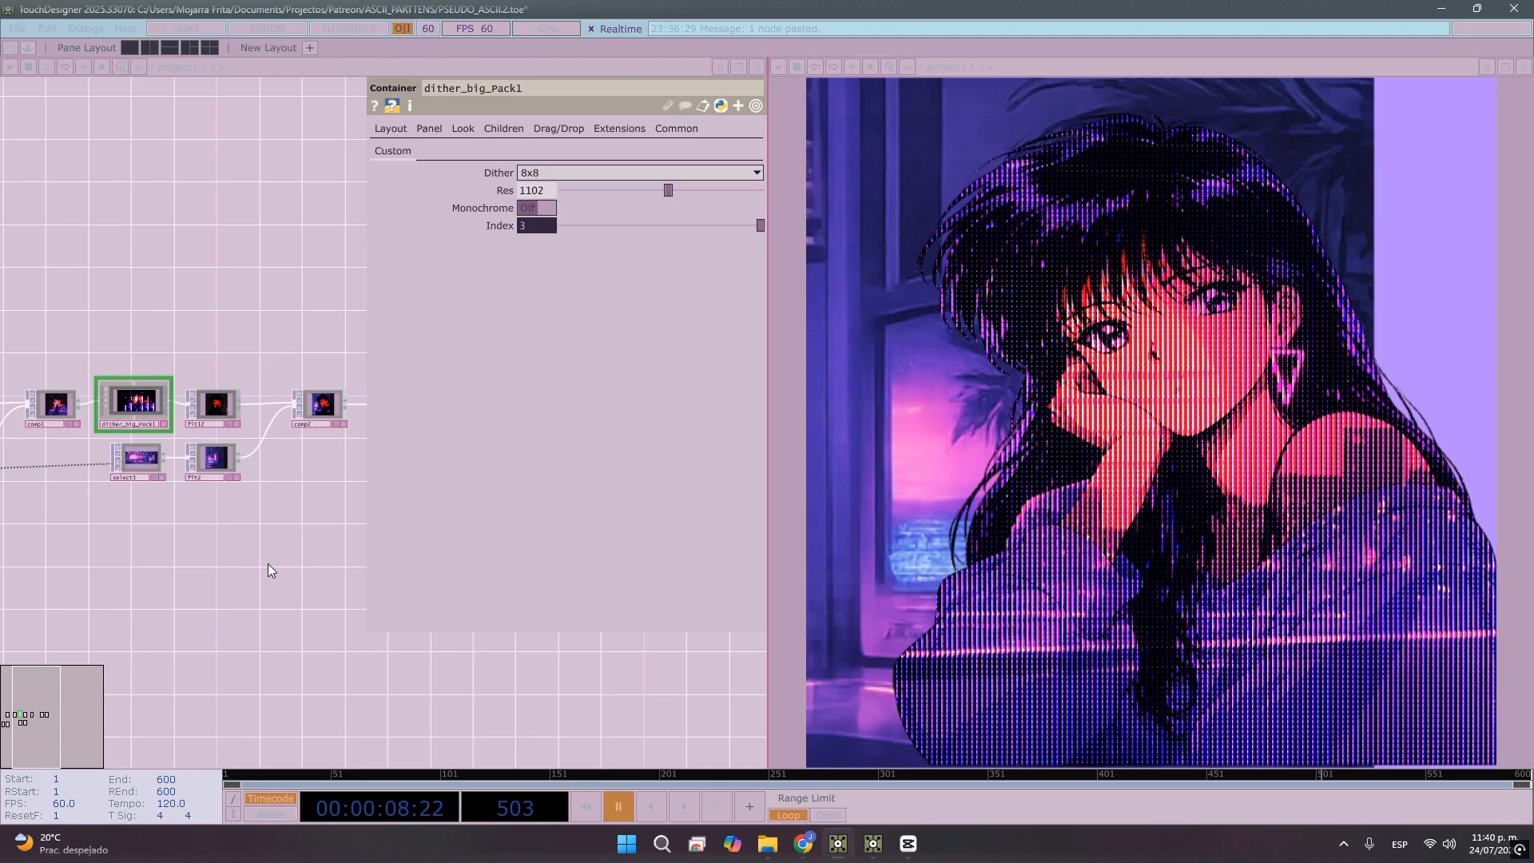
pyautogui.scroll(2, 240, 563)
pyautogui.moveTo(221, 572); pyautogui.dragTo(271, 587)
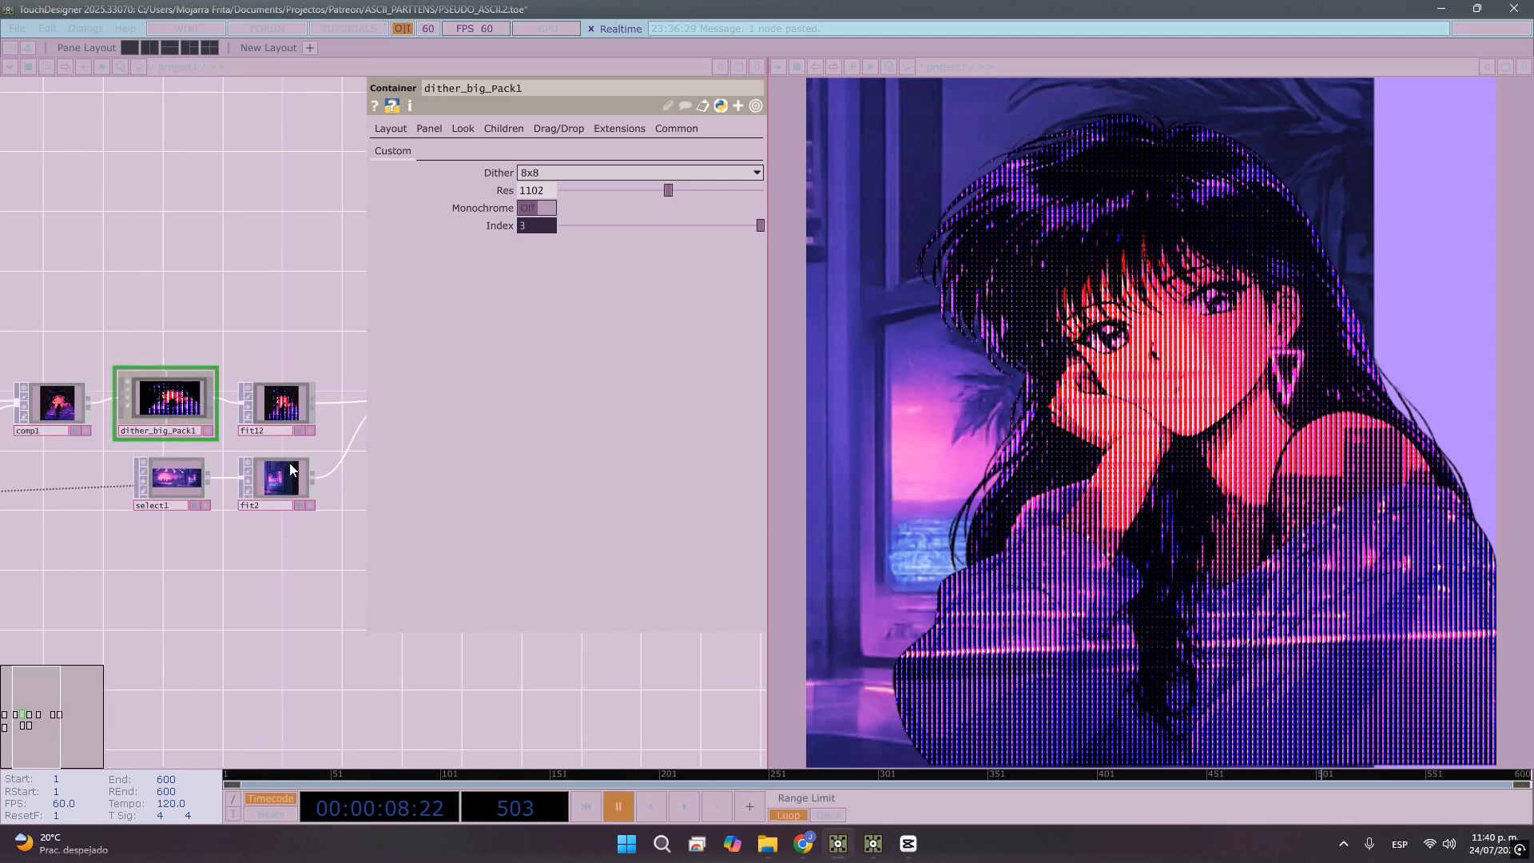
pyautogui.click(282, 478)
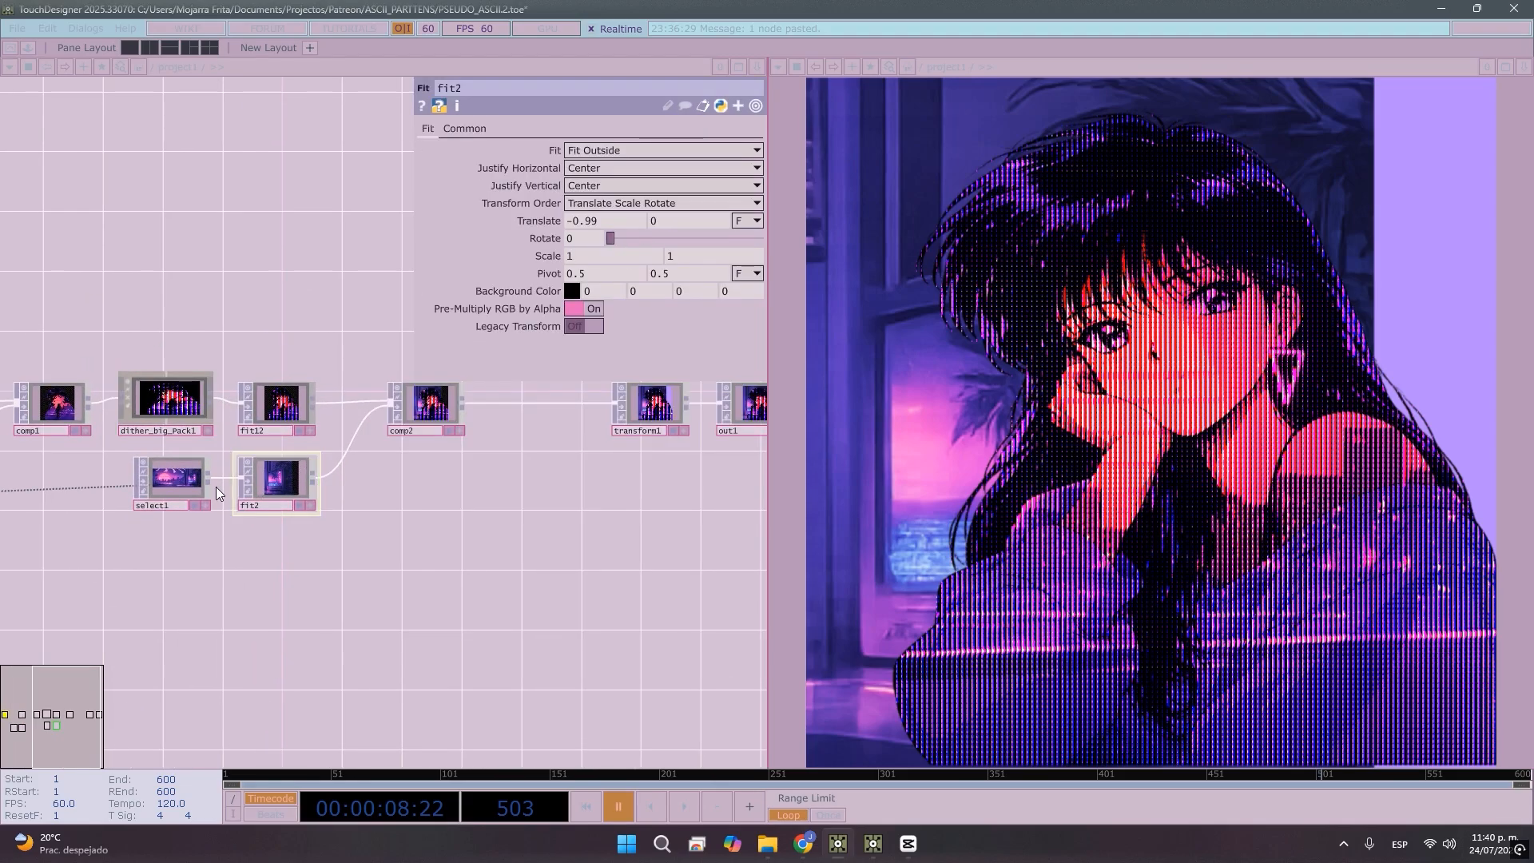
pyautogui.scroll(2, 199, 487)
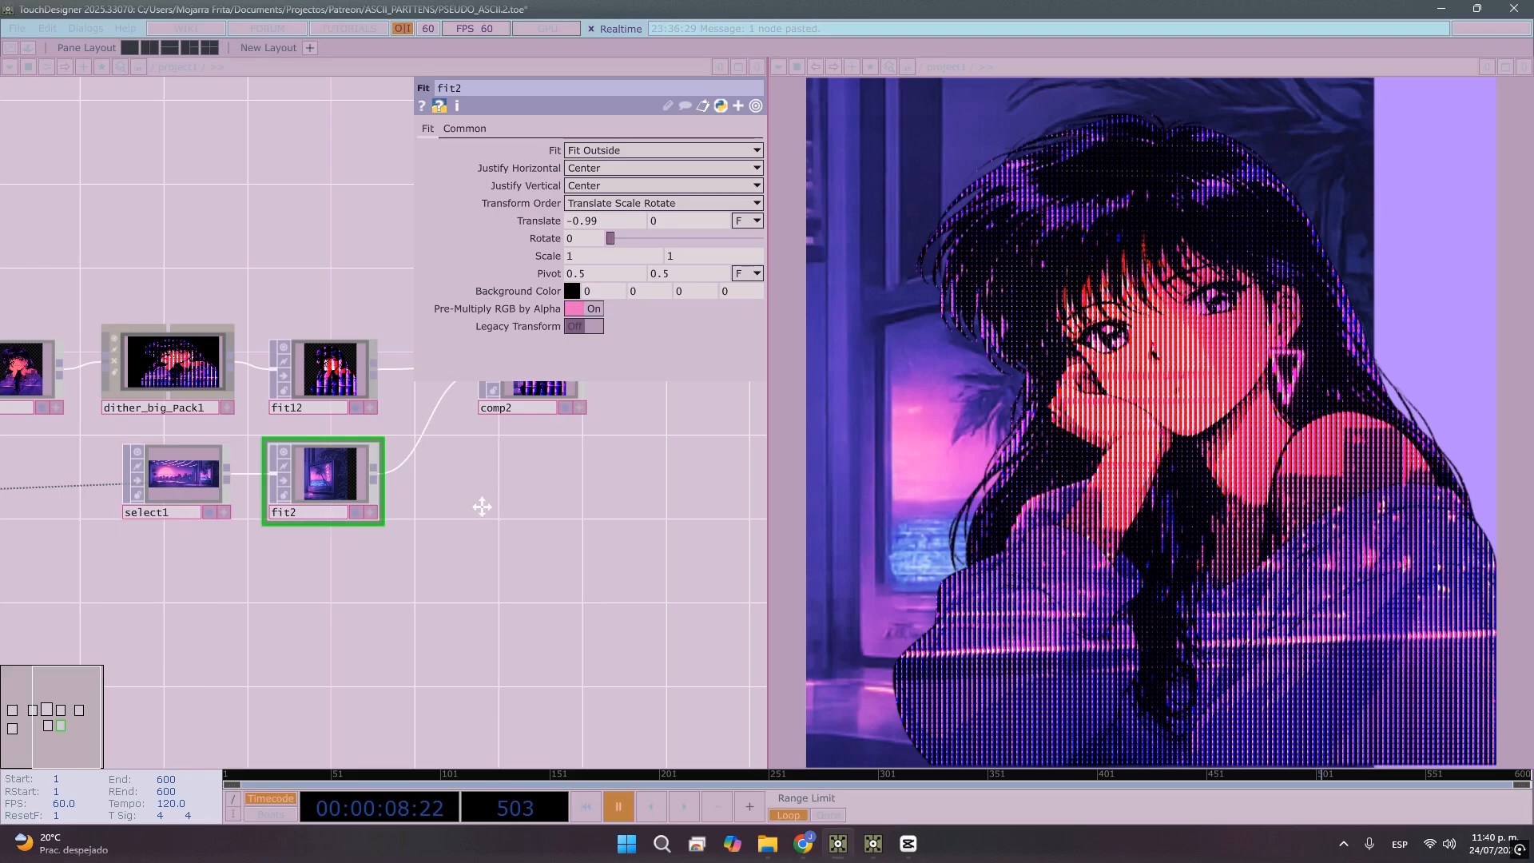
pyautogui.moveTo(481, 507); pyautogui.dragTo(467, 514)
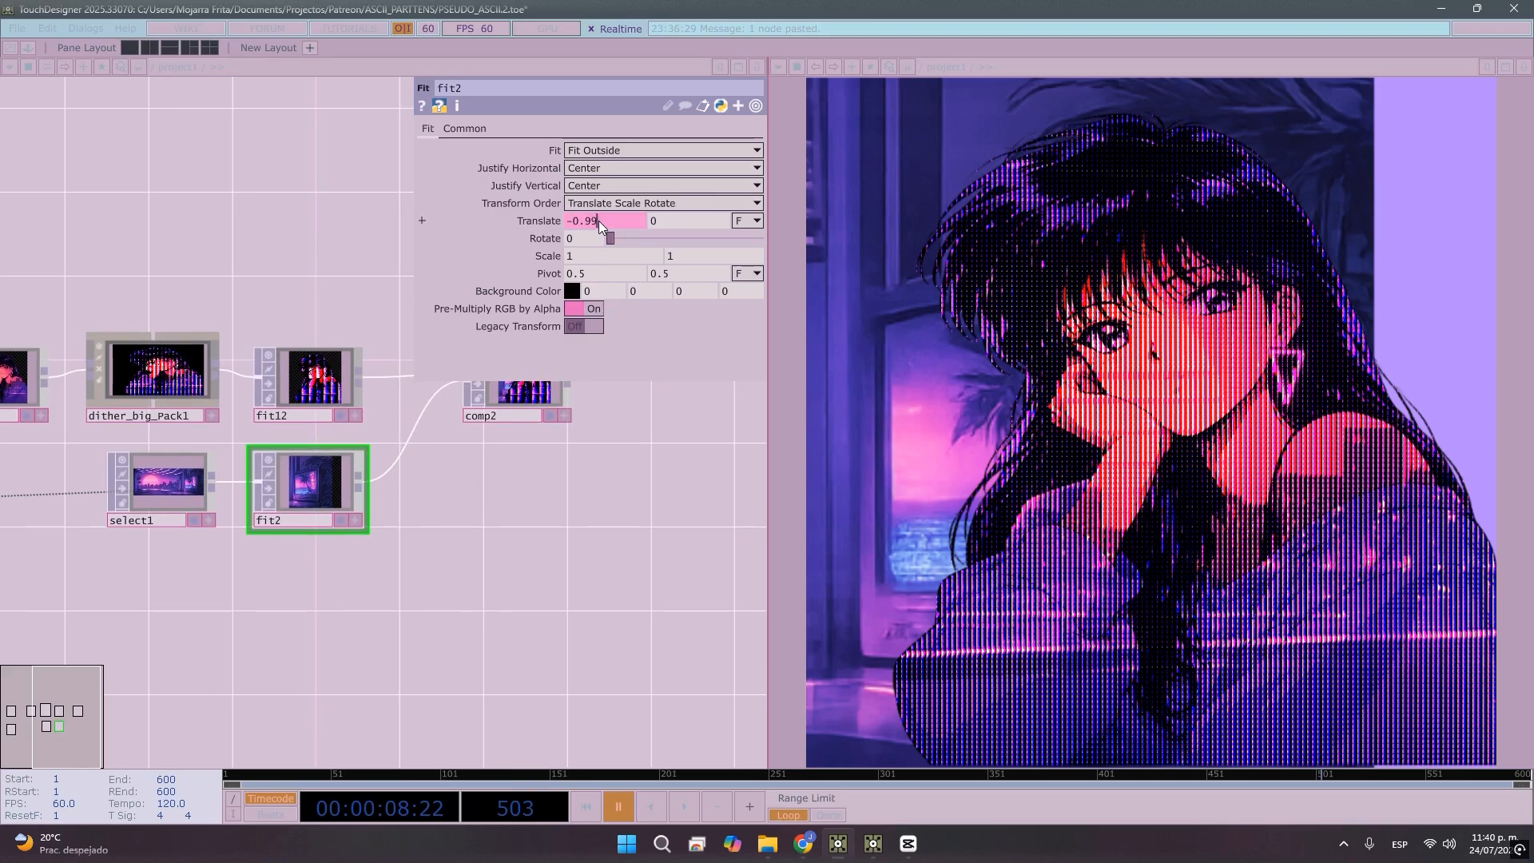
pyautogui.moveTo(598, 220); pyautogui.dragTo(592, 204, button='middle')
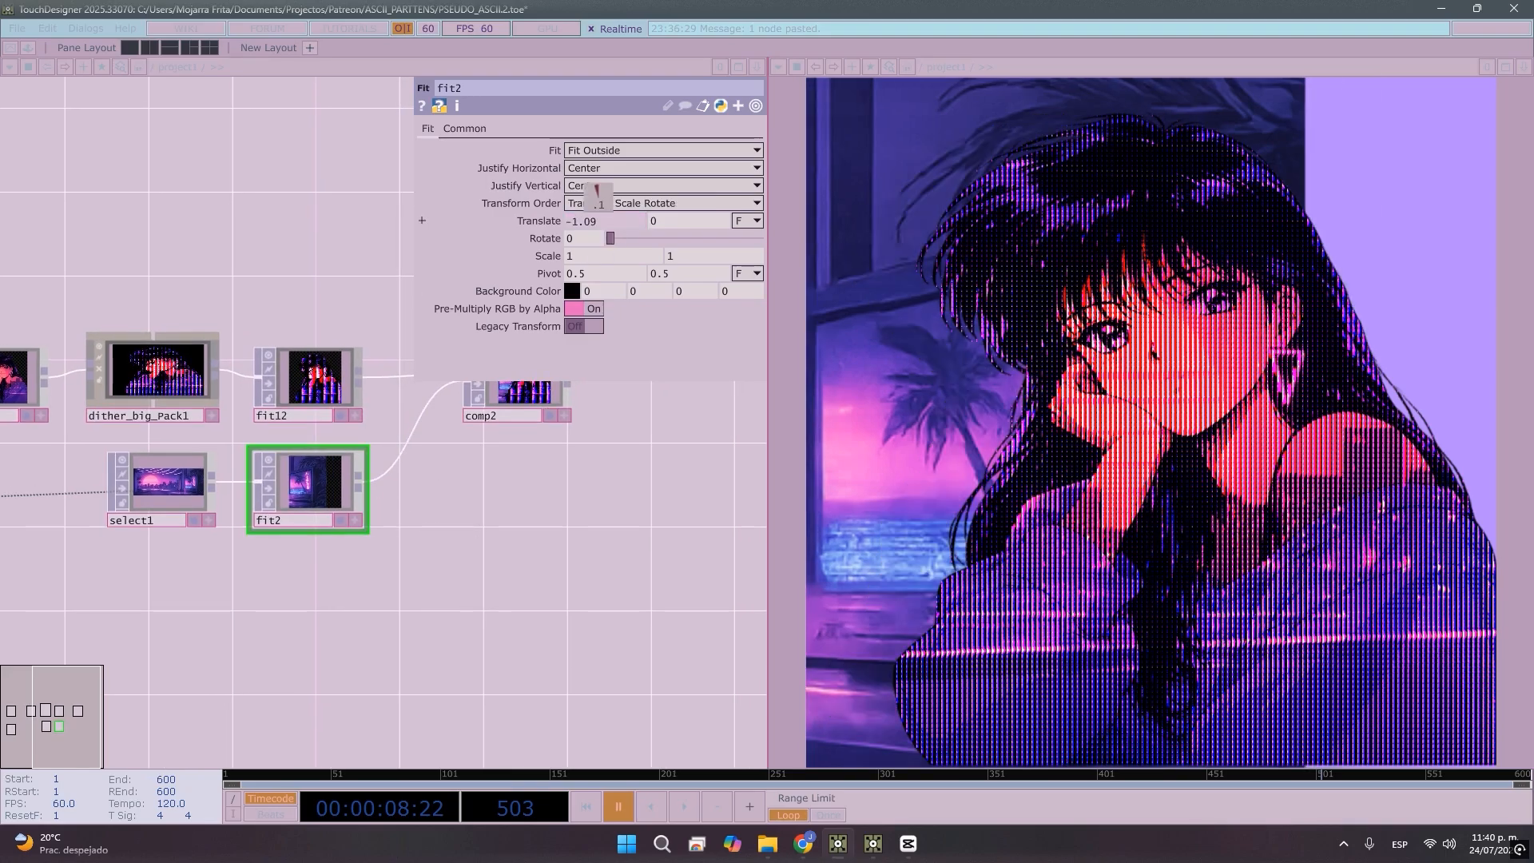
# Duplicate dither_big_Pack1, place the copy below select1, and disconnect the copy's input wire from comp1
pyautogui.moveTo(486, 600); pyautogui.dragTo(659, 586)
pyautogui.click(325, 360)
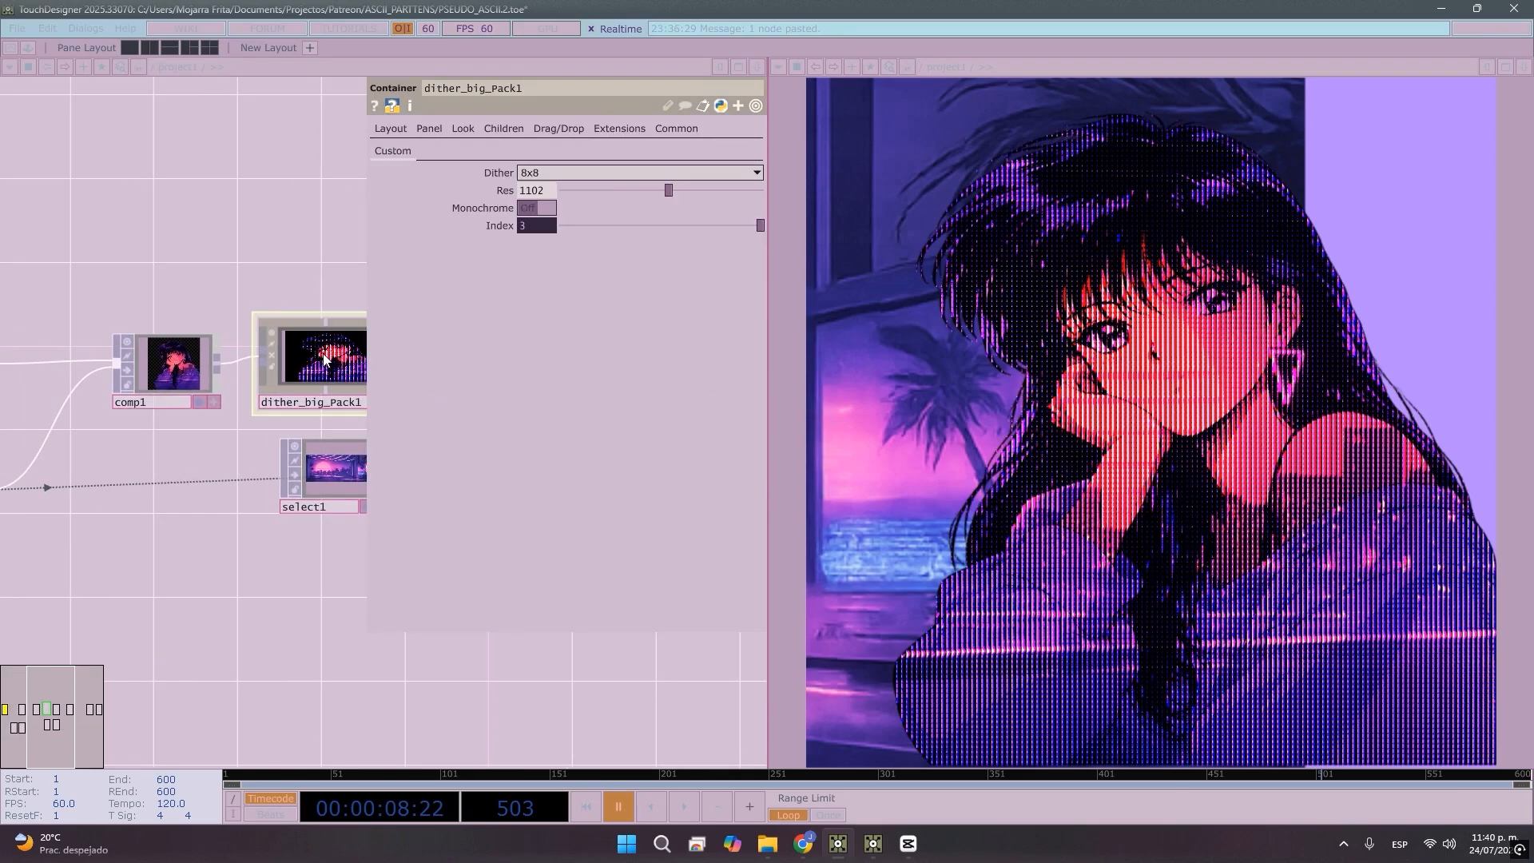
pyautogui.hotkey('ctrl', 'v')
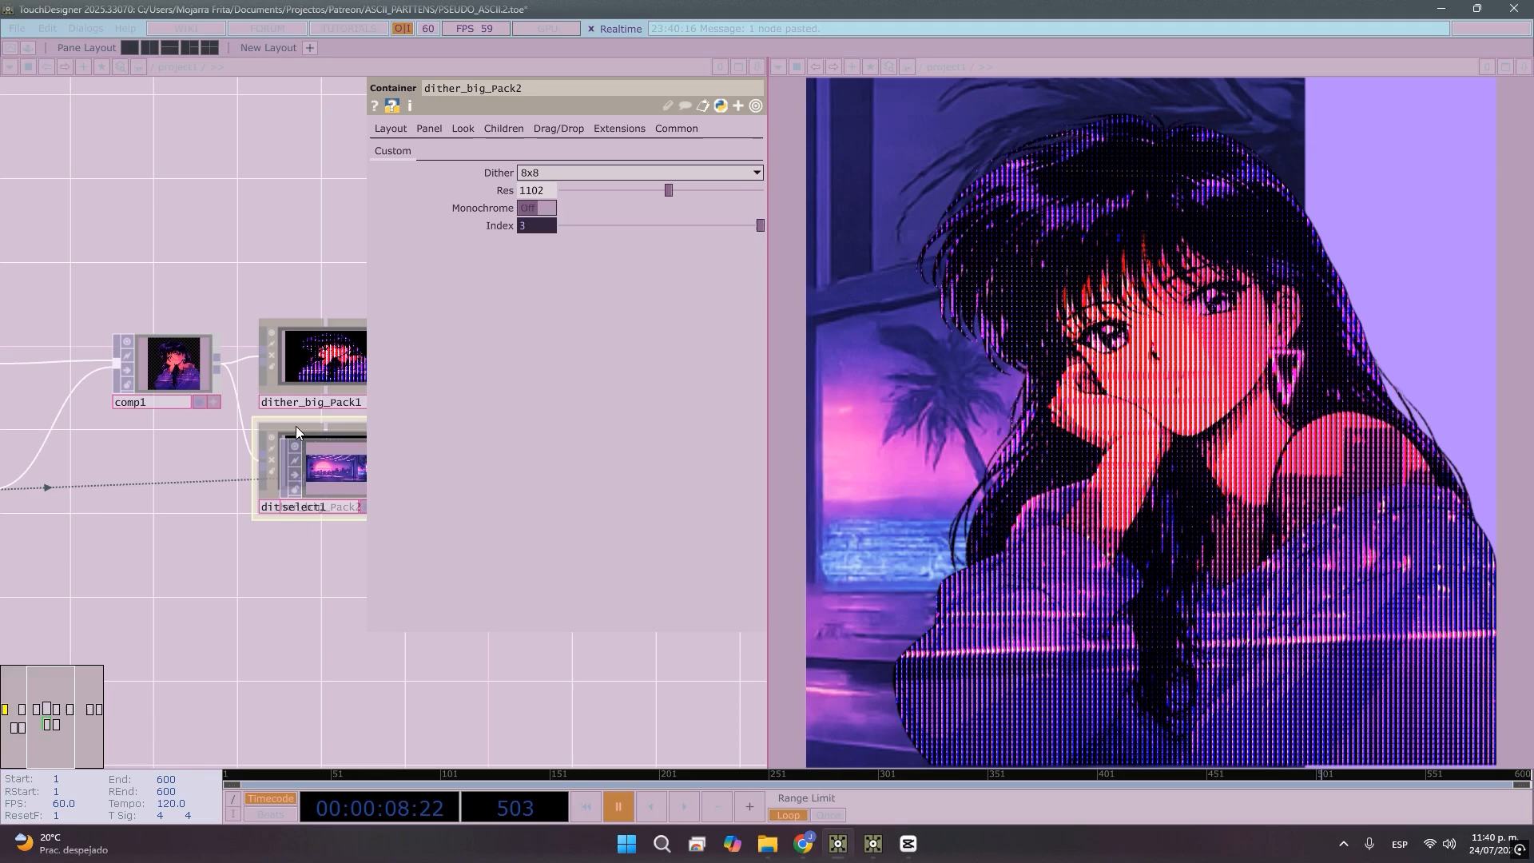
pyautogui.moveTo(296, 430); pyautogui.dragTo(288, 595)
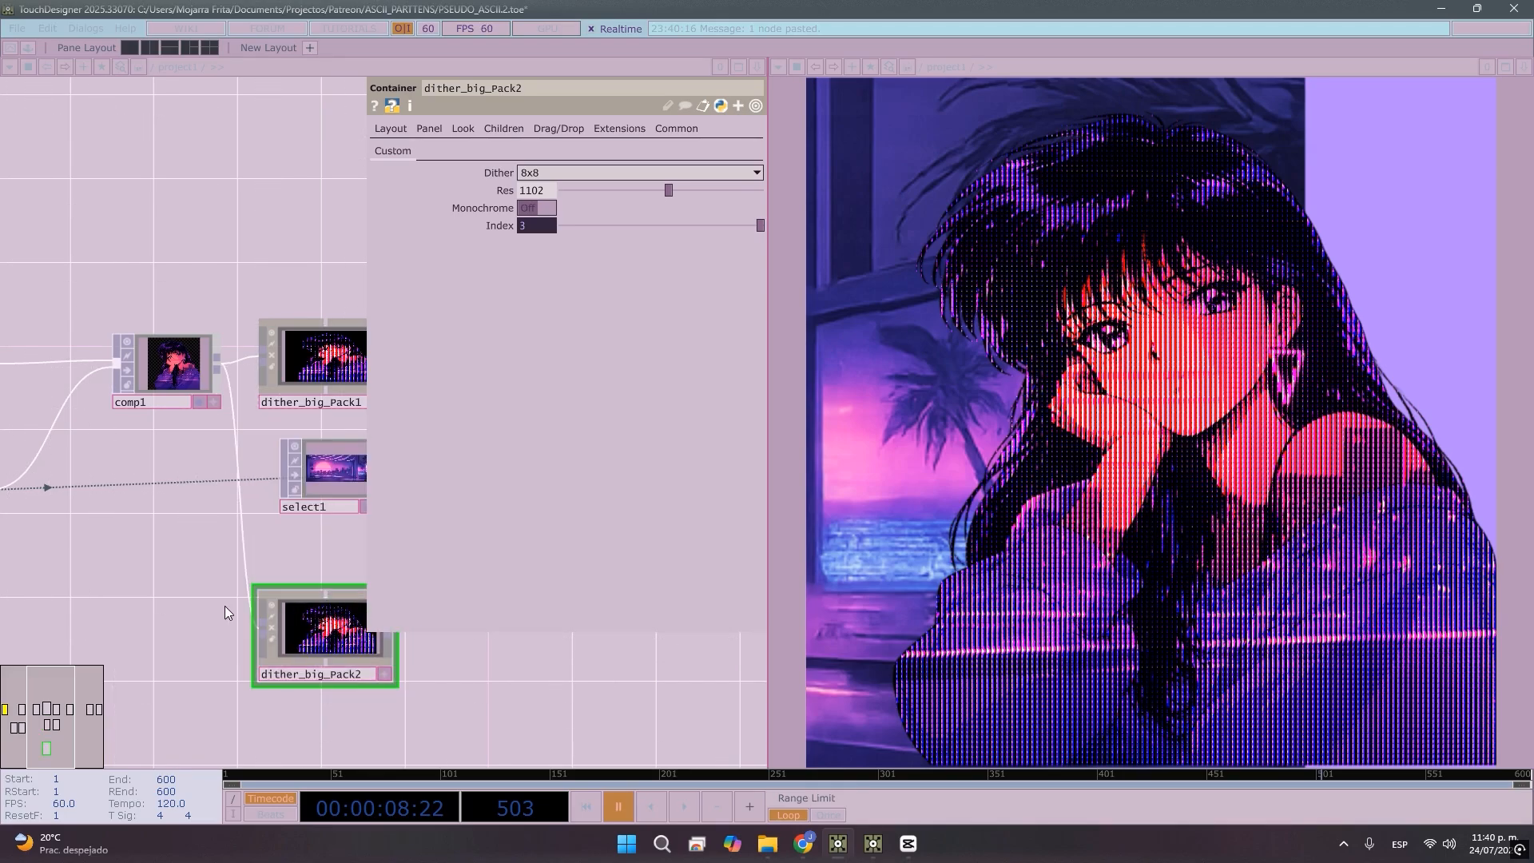
pyautogui.moveTo(195, 603); pyautogui.dragTo(130, 585)
pyautogui.rightClick(176, 535)
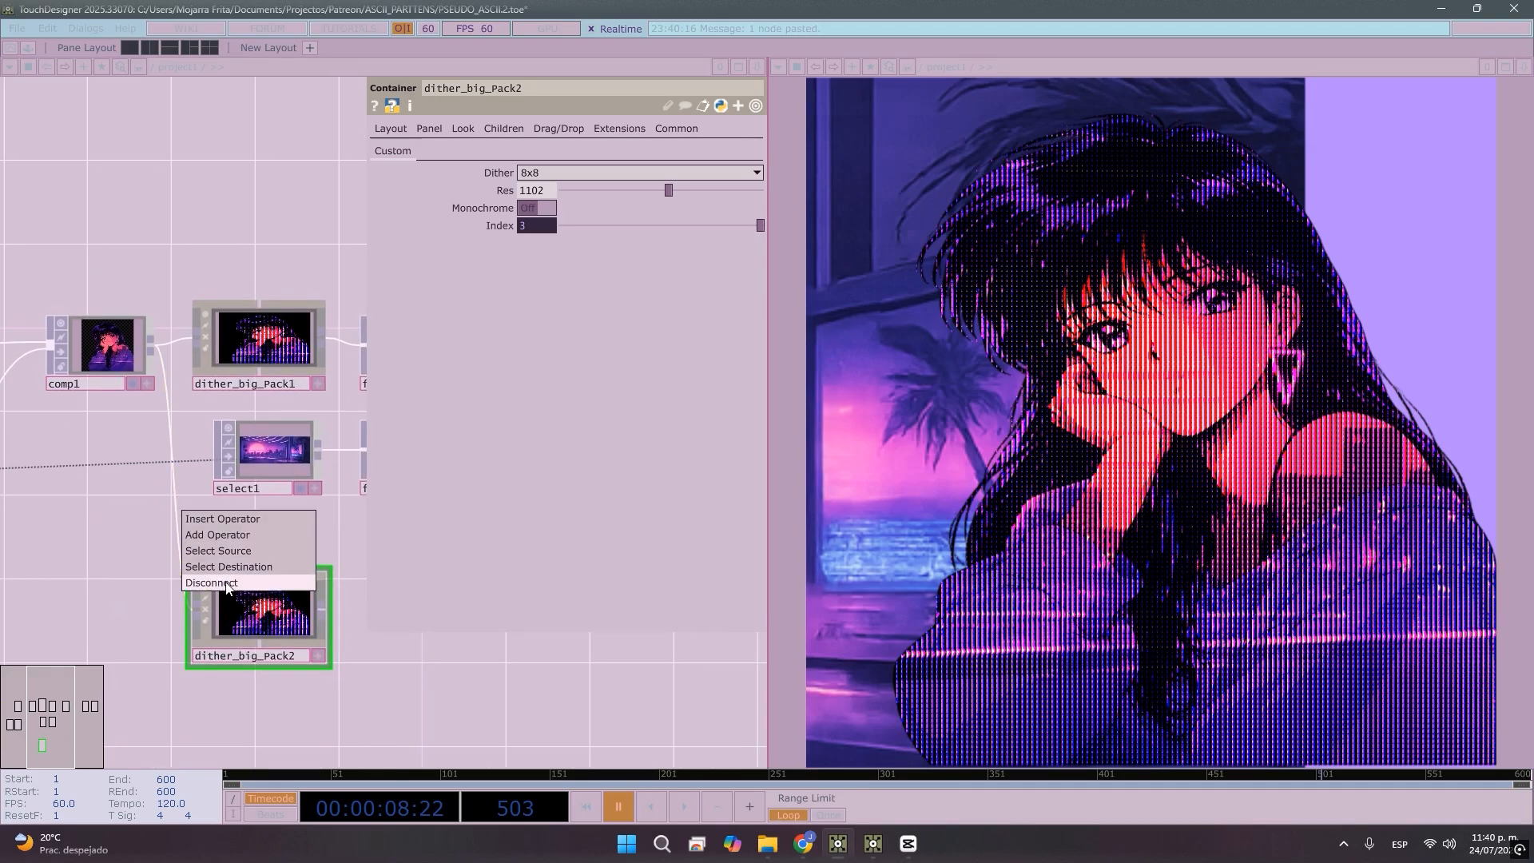
pyautogui.click(228, 587)
# Position the duplicated dither container below and to the right of fit2, and connect fit2's output to its input
pyautogui.moveTo(276, 635); pyautogui.dragTo(508, 655)
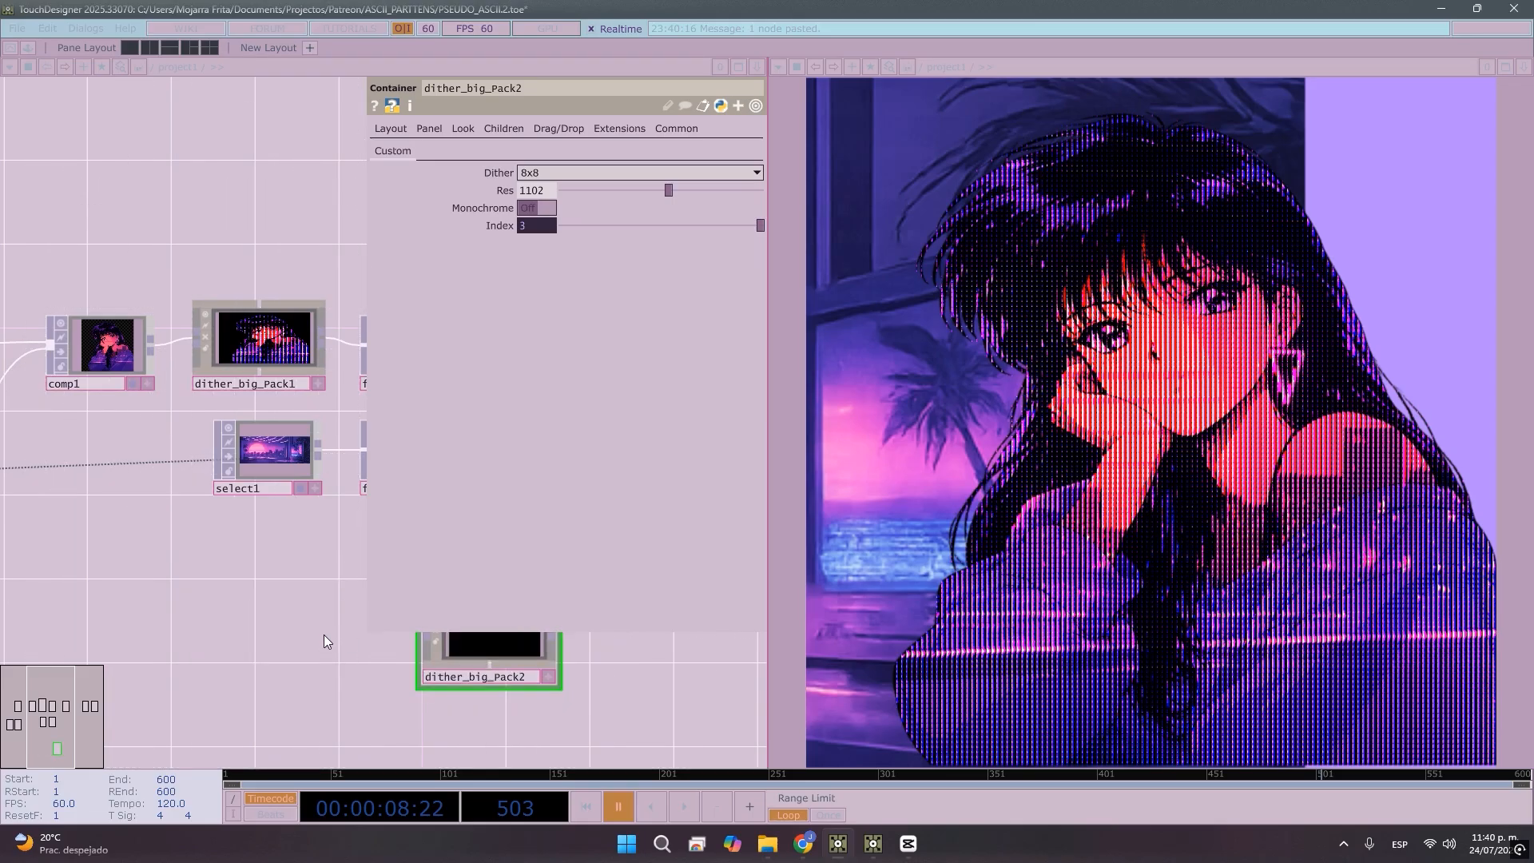
pyautogui.moveTo(323, 635); pyautogui.dragTo(128, 589)
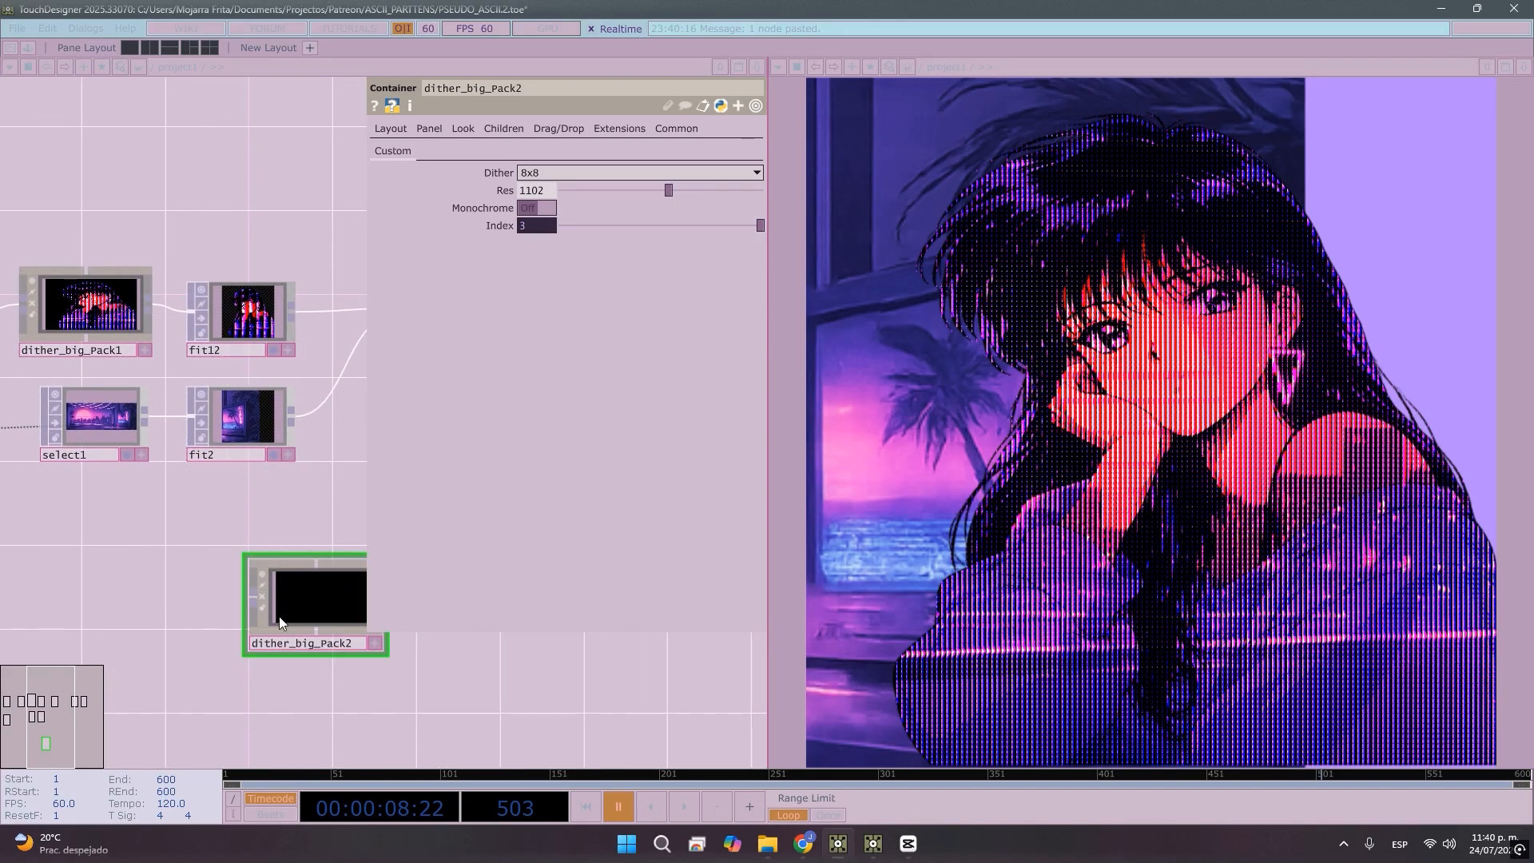
pyautogui.click(329, 586)
pyautogui.moveTo(329, 587); pyautogui.dragTo(350, 565)
pyautogui.moveTo(171, 544); pyautogui.dragTo(183, 548)
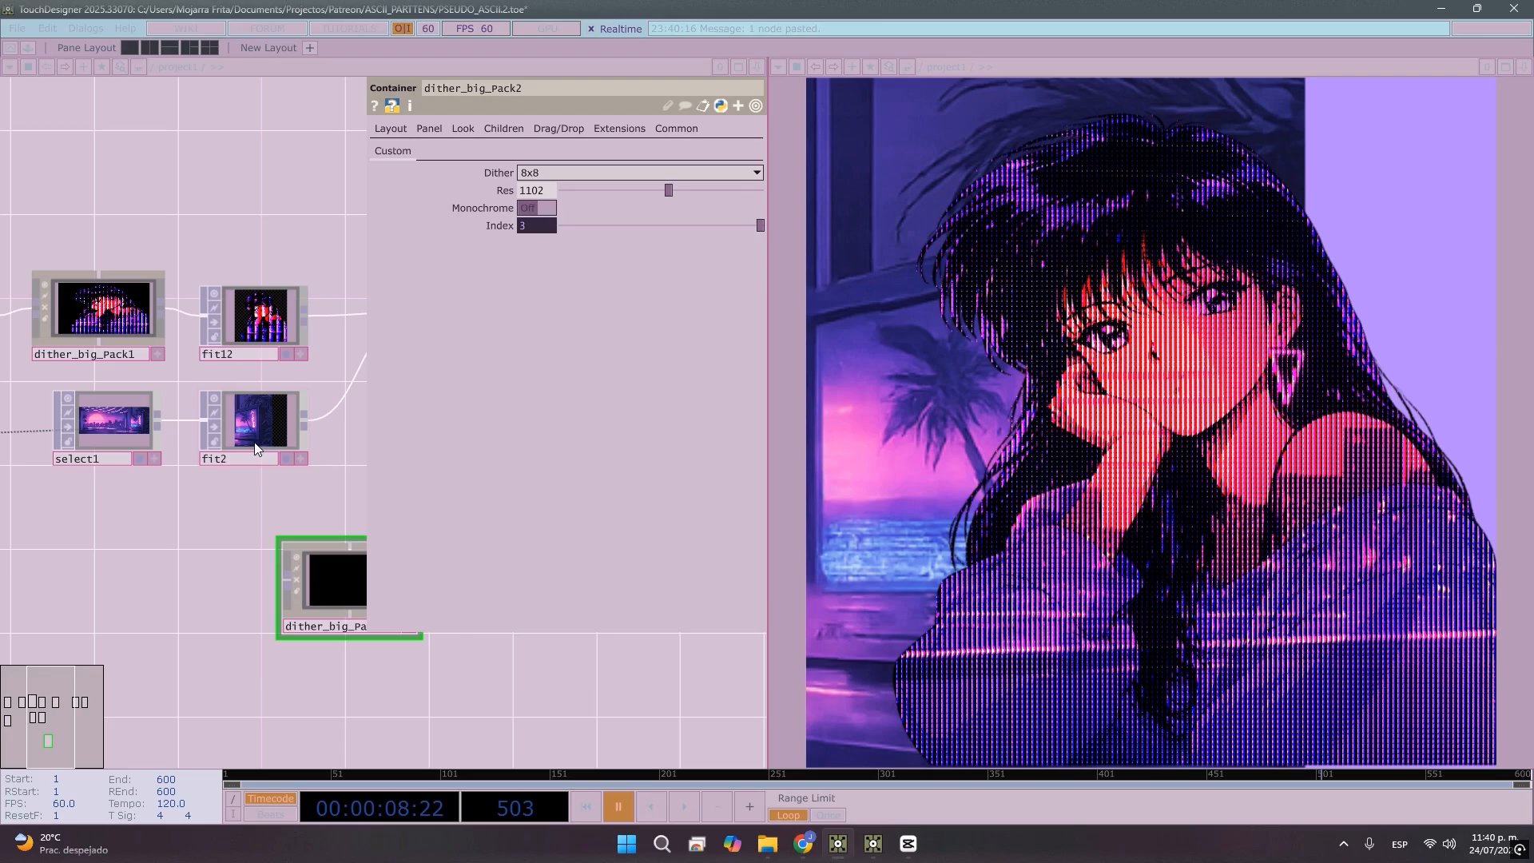
pyautogui.click(254, 442)
pyautogui.moveTo(221, 502); pyautogui.dragTo(173, 481)
pyautogui.moveTo(260, 397); pyautogui.dragTo(362, 543)
# Set the duplicated dither container's Dither pattern to 4x4 and its Res to 477
pyautogui.scroll(2, 334, 542)
pyautogui.scroll(5, 330, 543)
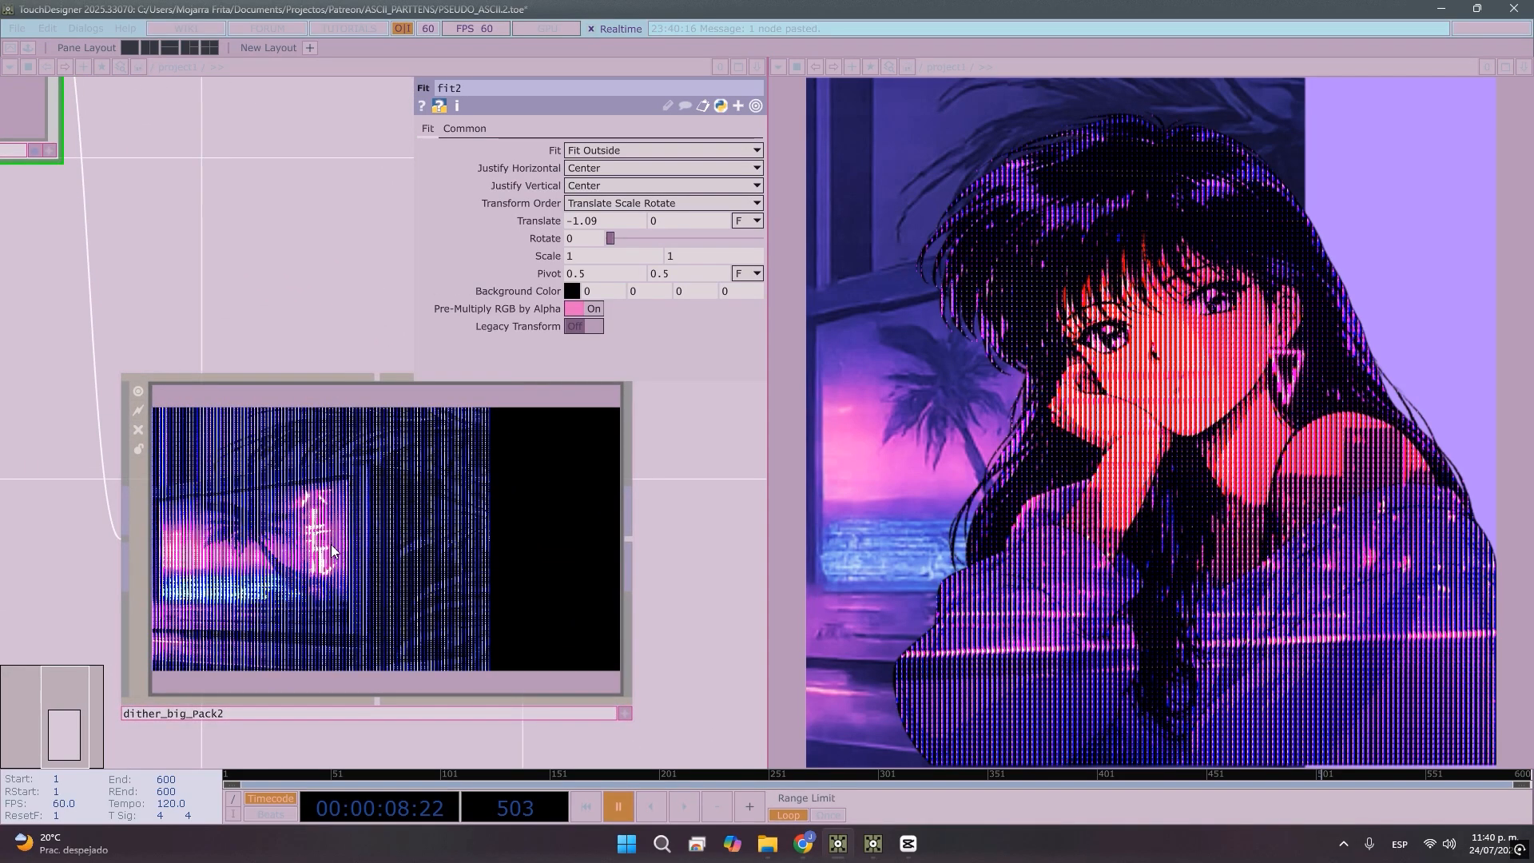
pyautogui.click(332, 550)
pyautogui.click(578, 173)
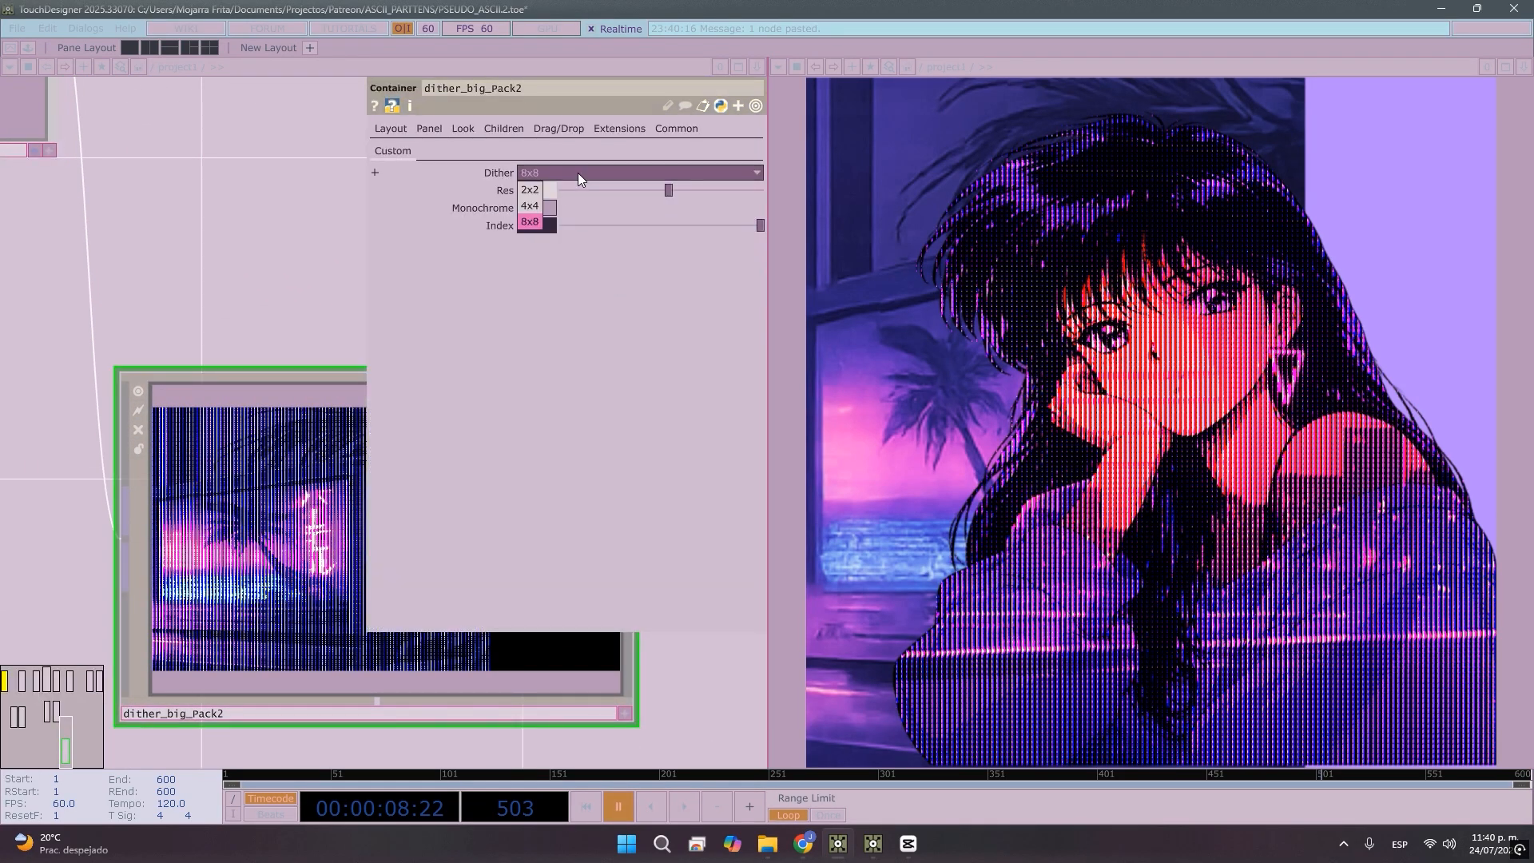
pyautogui.click(532, 206)
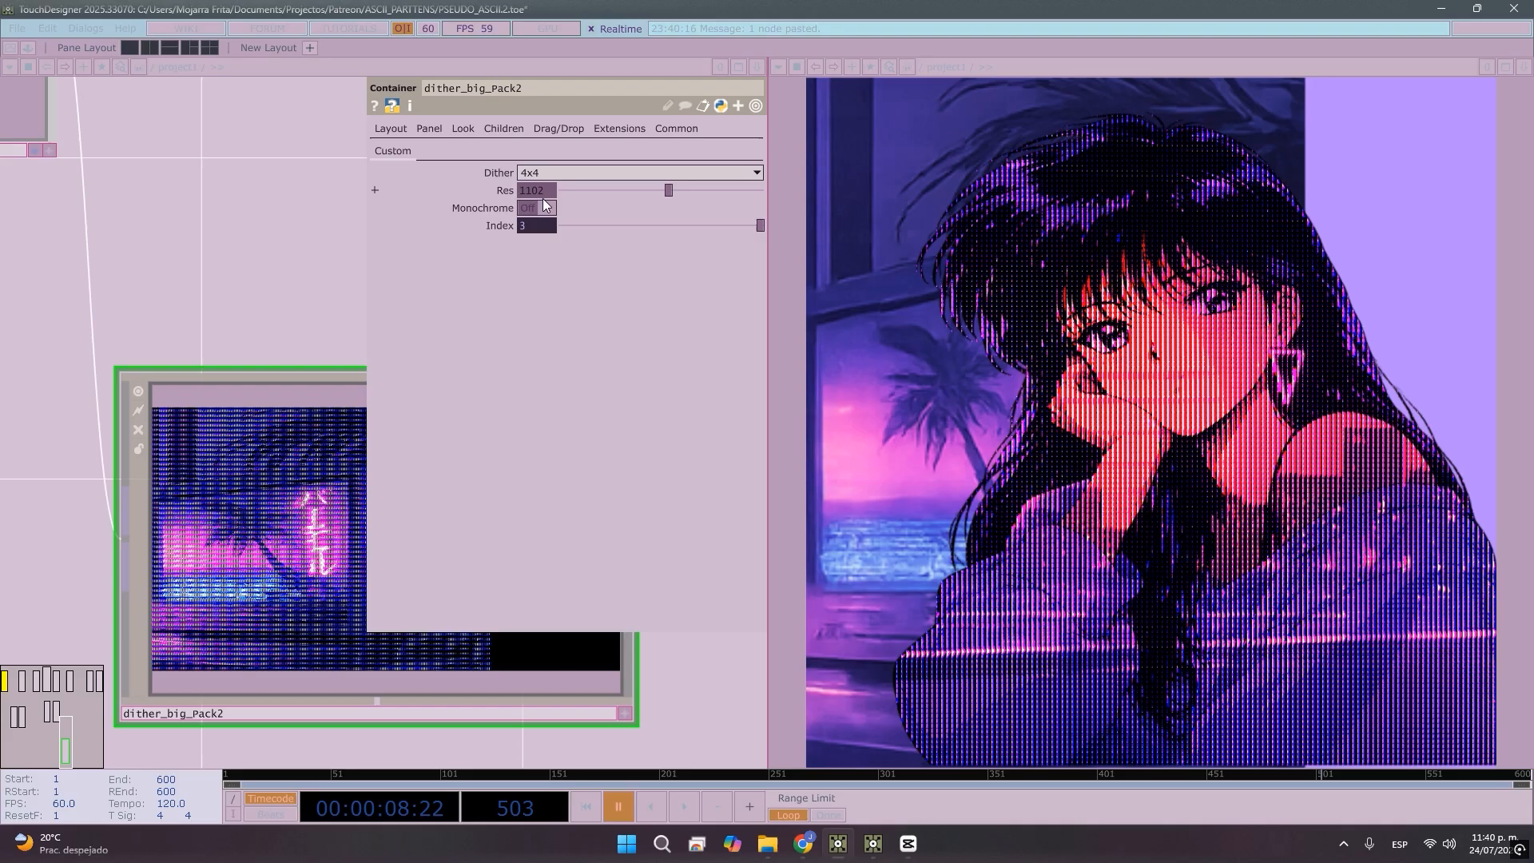
pyautogui.moveTo(639, 189); pyautogui.dragTo(608, 190)
# Add a Fit TOP fed by the duplicated dither container and place it just after that container
pyautogui.scroll(-6, 371, 459)
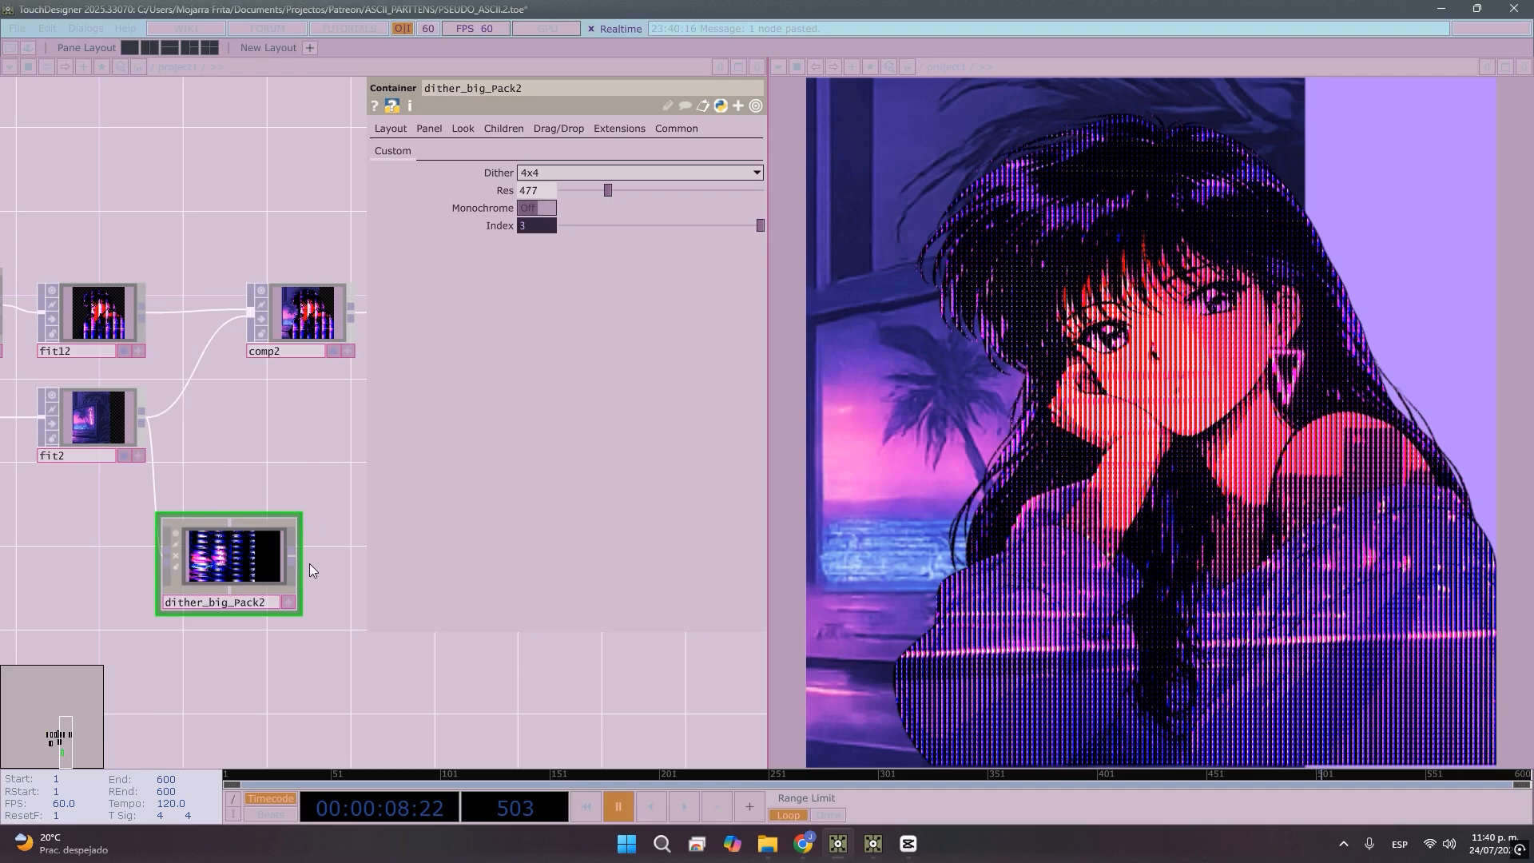
pyautogui.press('Tab')
pyautogui.write('F')
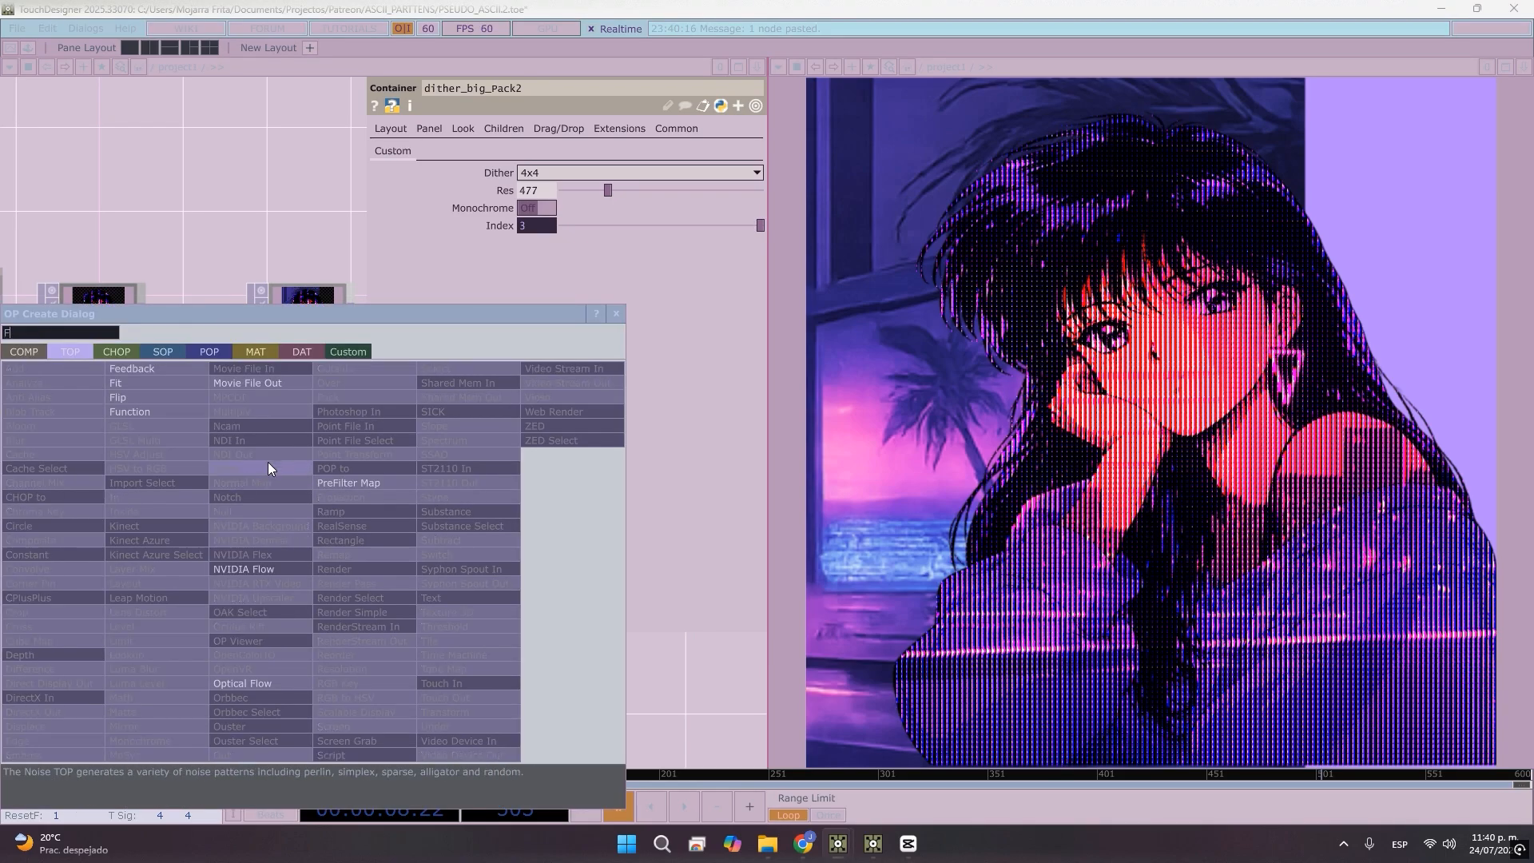
pyautogui.write('it')
pyautogui.press('Return')
pyautogui.click(267, 466)
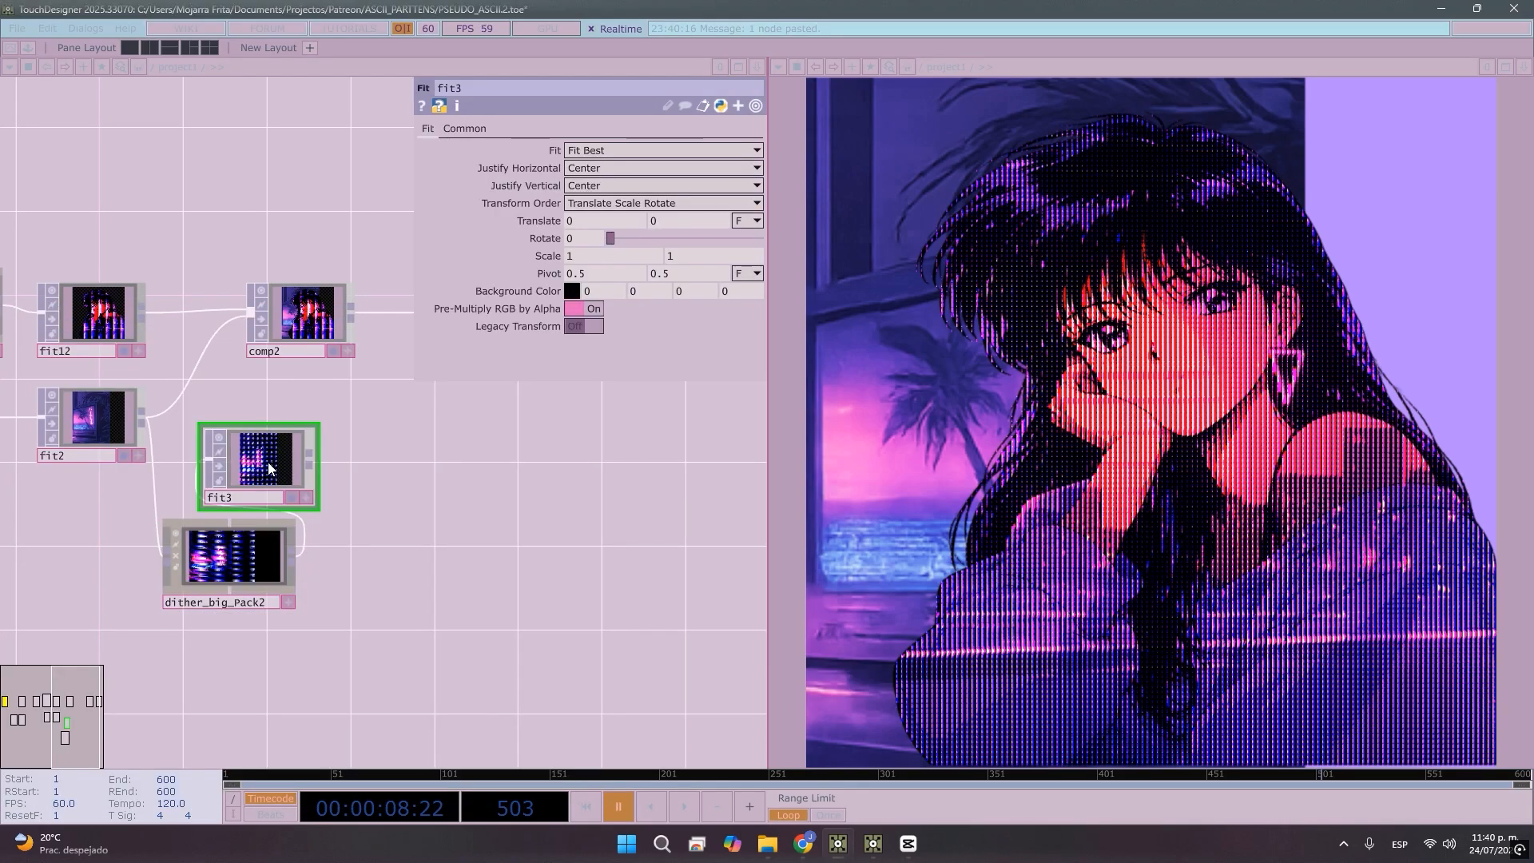
pyautogui.moveTo(259, 466); pyautogui.dragTo(364, 551)
# Copy fit2's custom output resolution to fit3, giving fit3 a resolution of 1280 by 1280
pyautogui.click(465, 128)
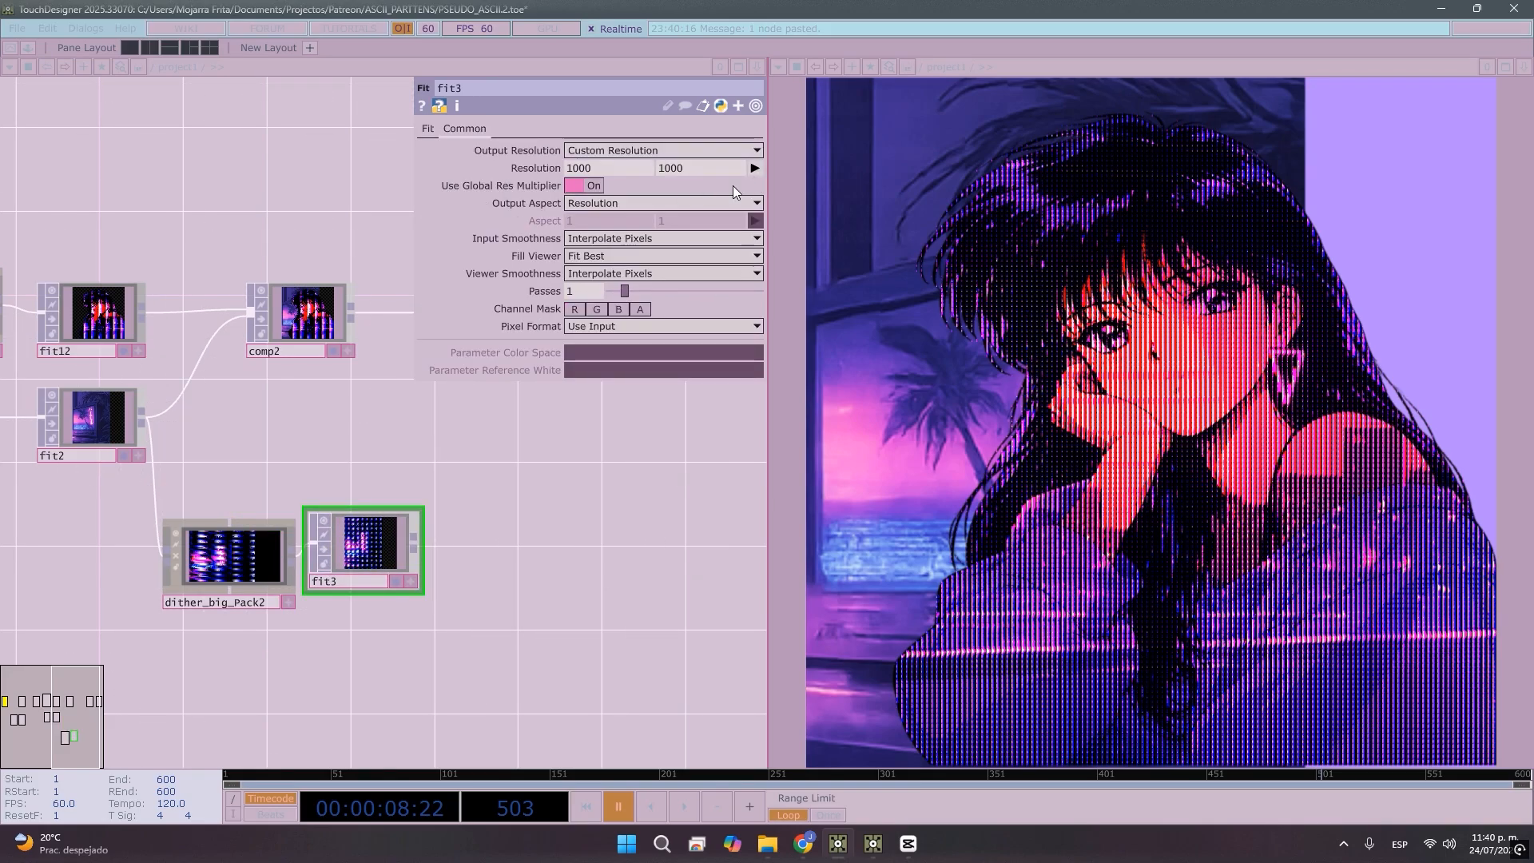
pyautogui.click(754, 168)
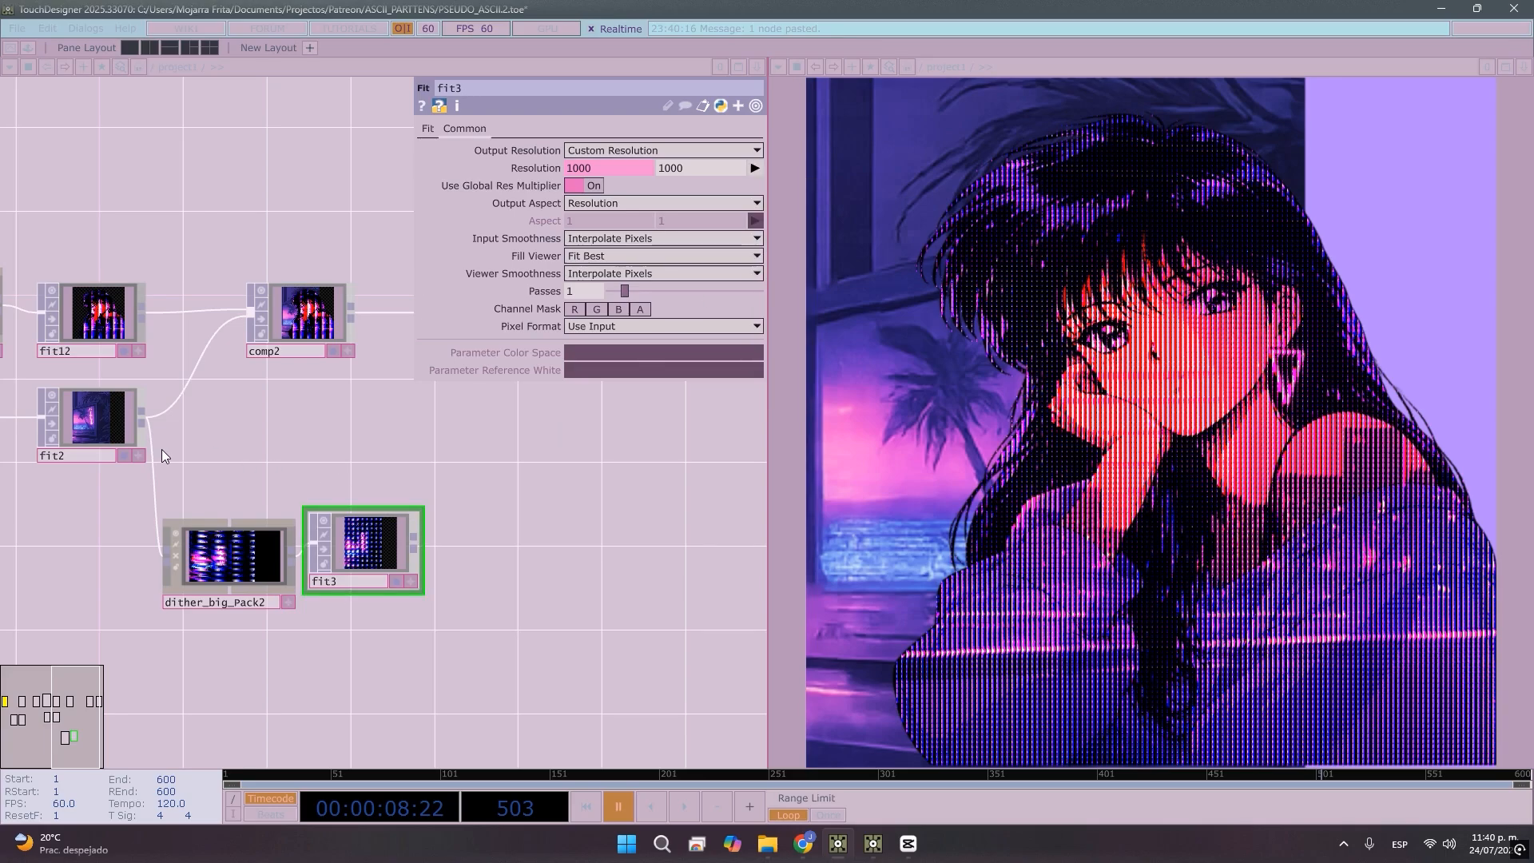
pyautogui.click(113, 432)
pyautogui.click(463, 128)
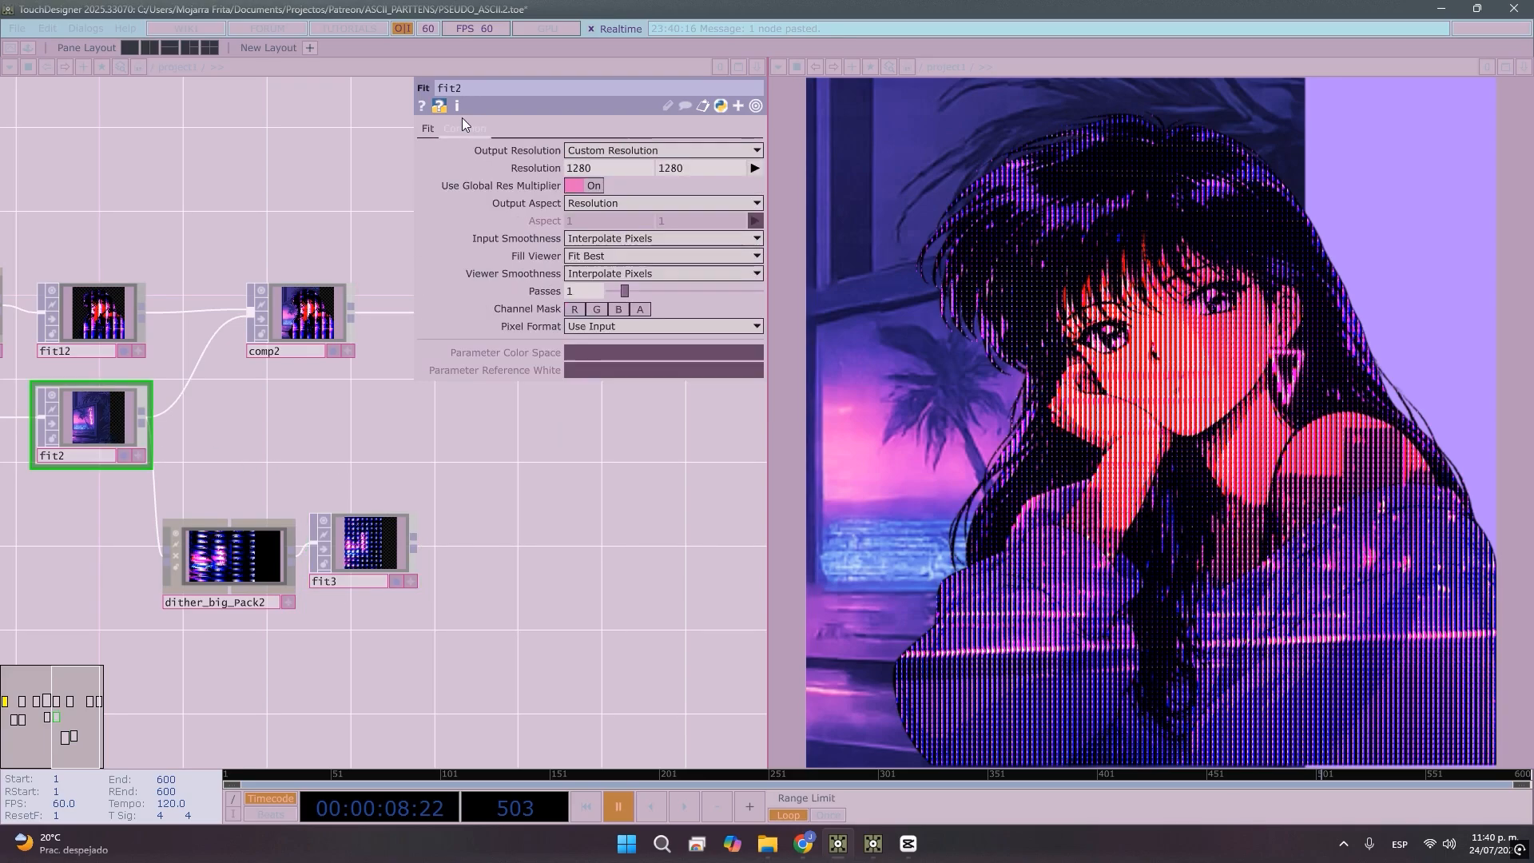
pyautogui.click(340, 551)
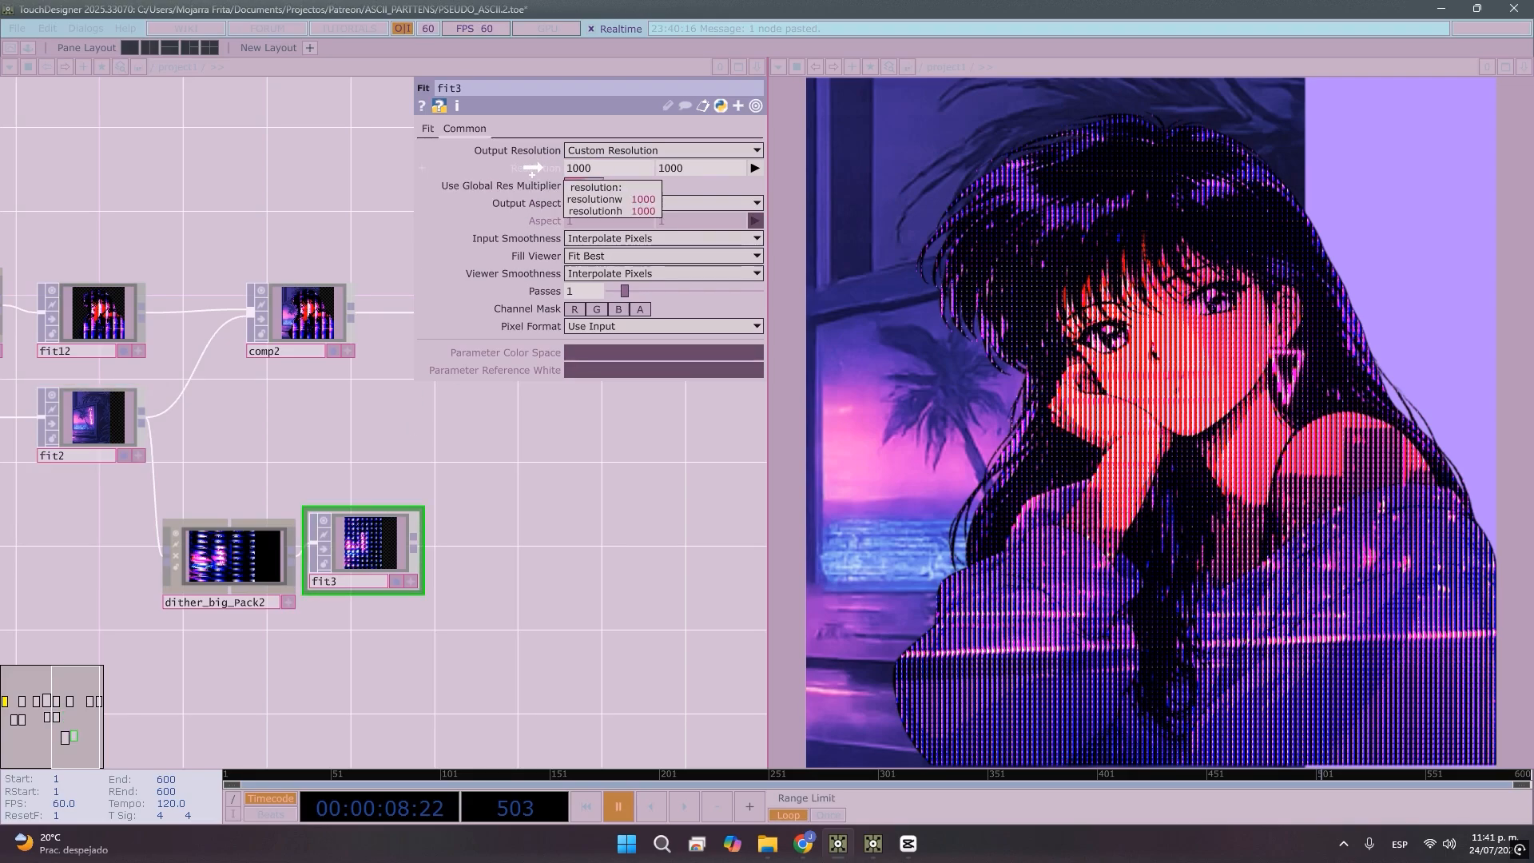
pyautogui.hotkey('ctrl', 'v')
pyautogui.click(552, 151)
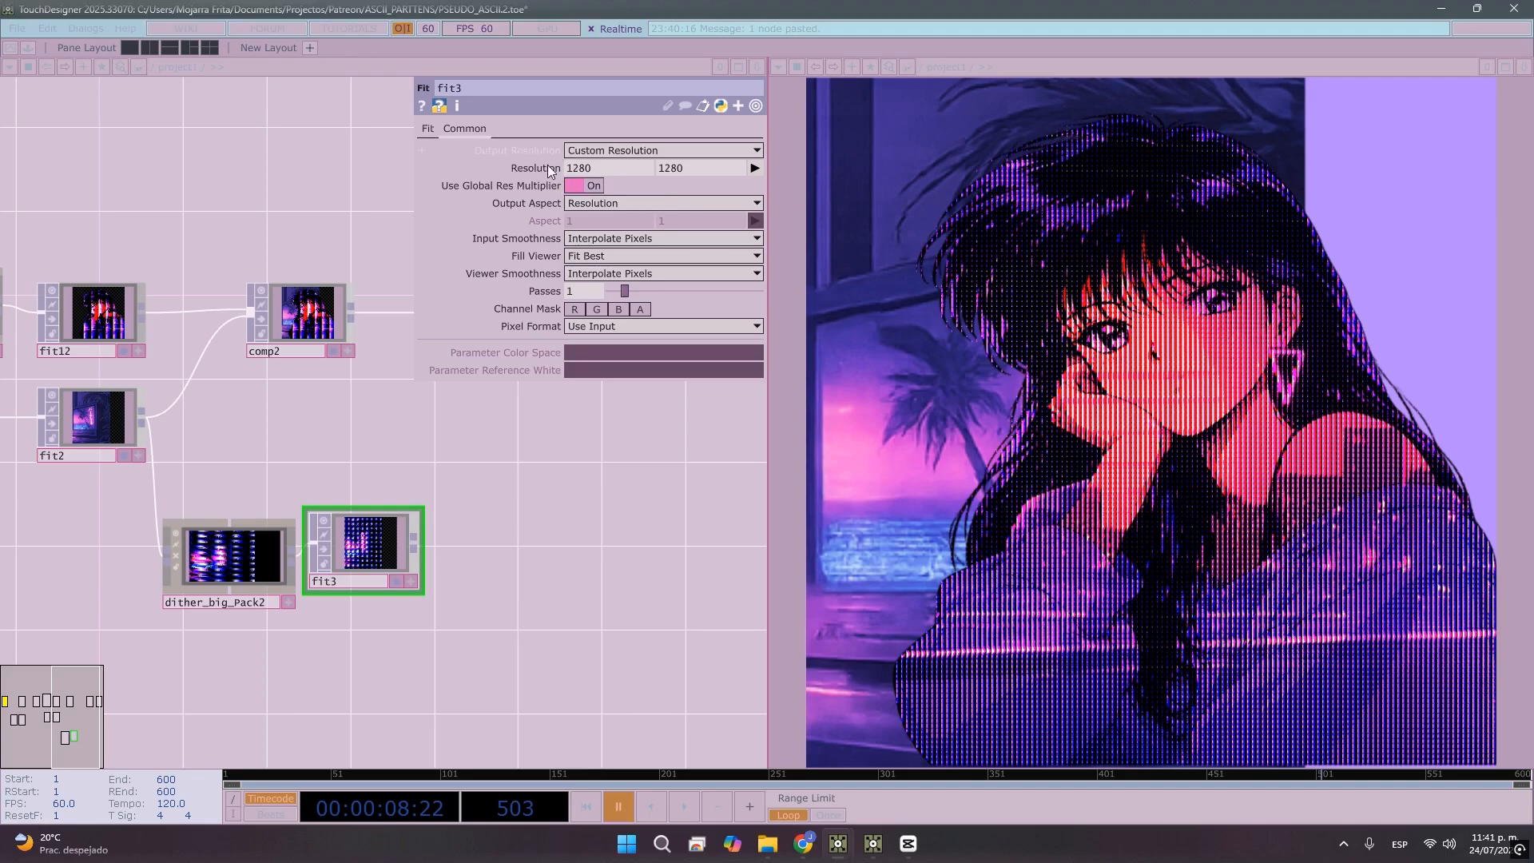
# Move comp2 closer to transform1 and reposition fit3 lower and slightly farther from dither_big_Pack2
pyautogui.click(374, 544)
pyautogui.click(362, 484)
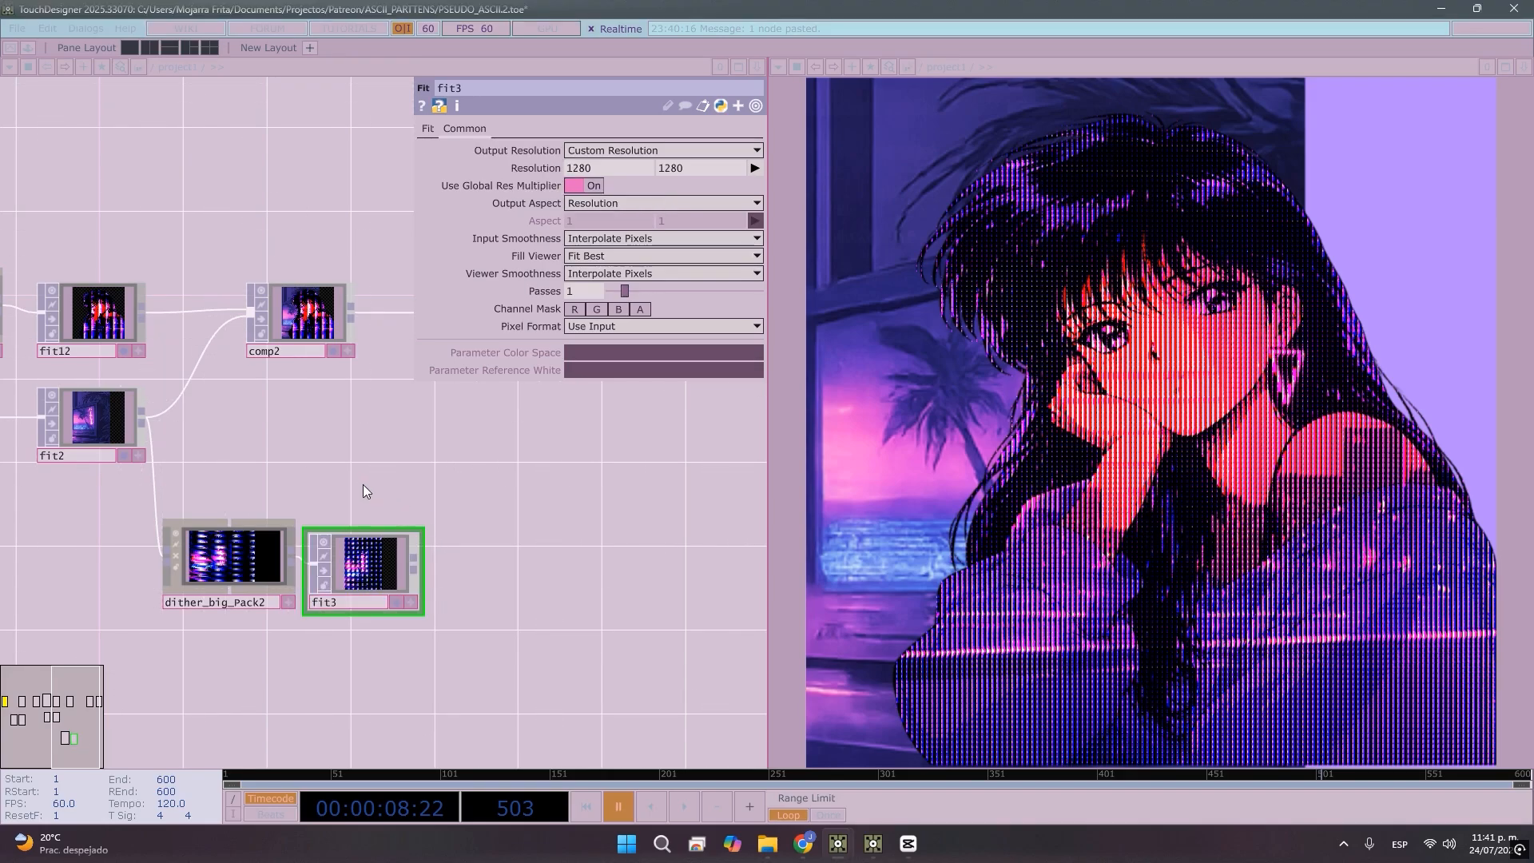
pyautogui.moveTo(362, 484); pyautogui.dragTo(411, 487)
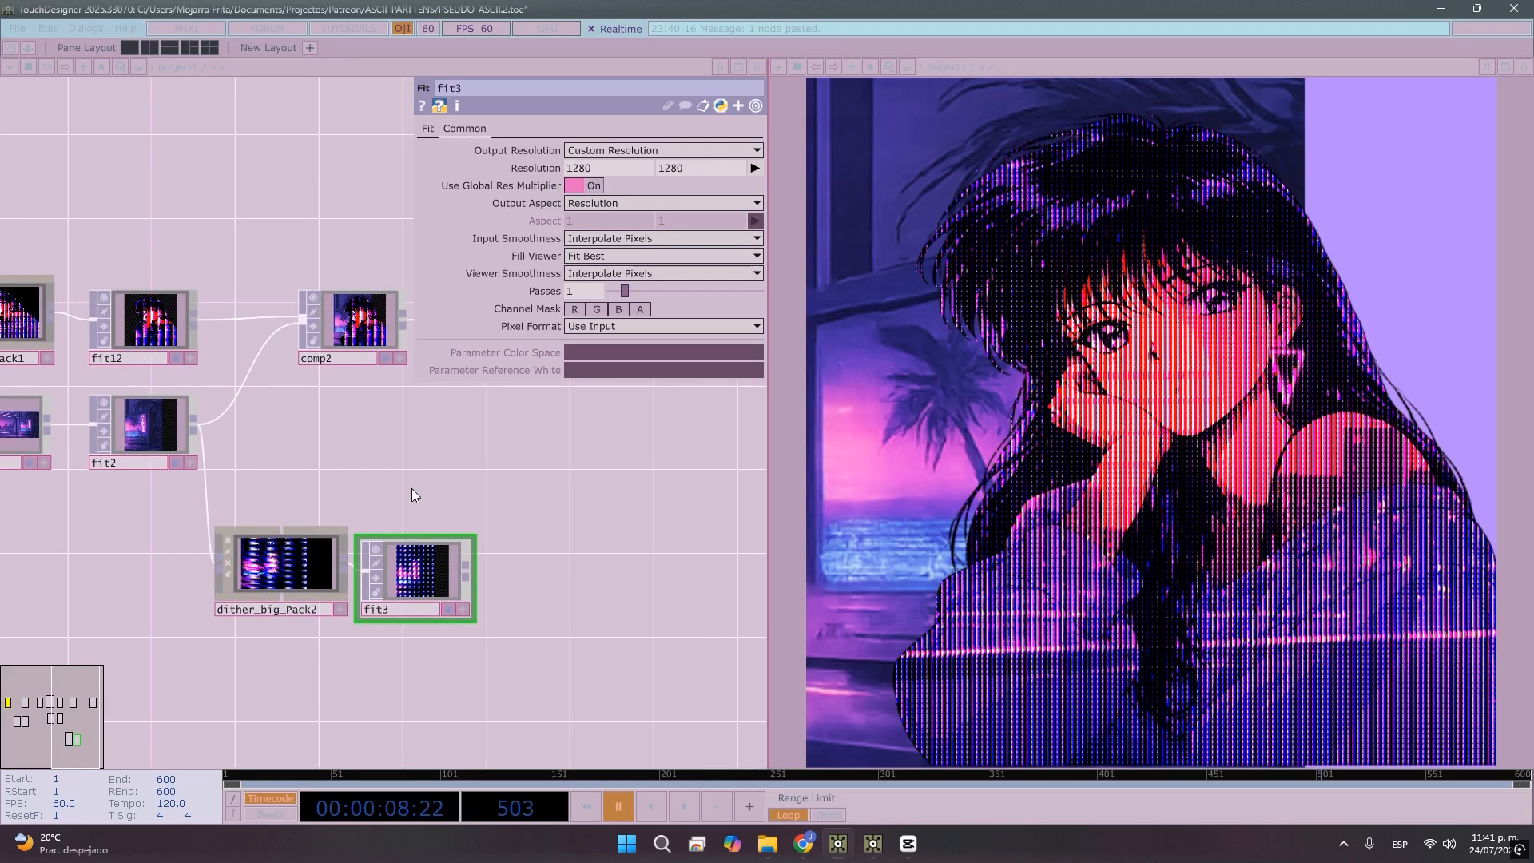
pyautogui.moveTo(379, 481); pyautogui.dragTo(387, 475)
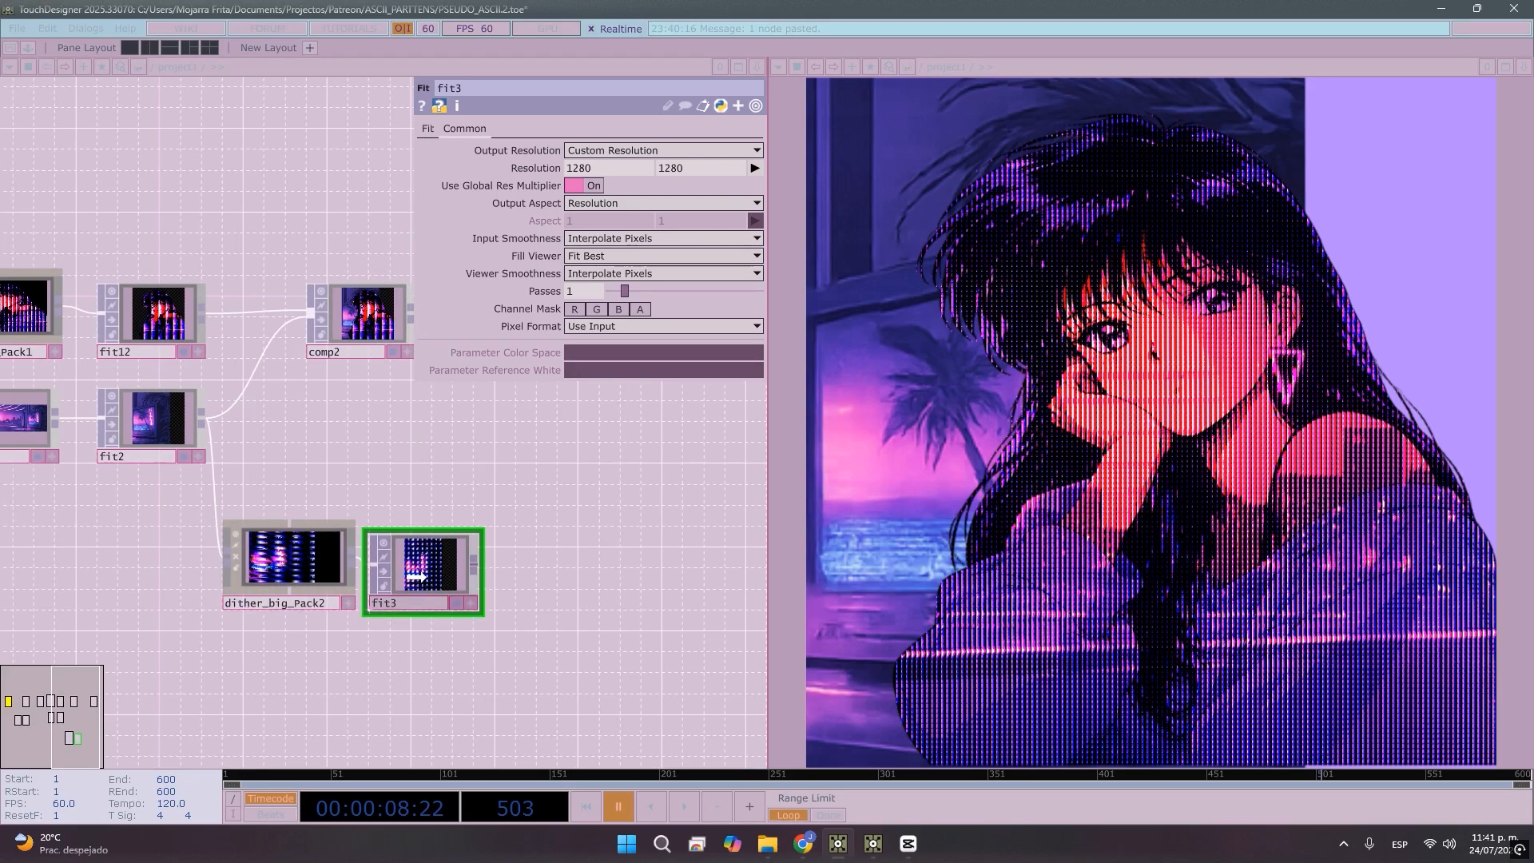
pyautogui.moveTo(600, 516); pyautogui.dragTo(577, 521)
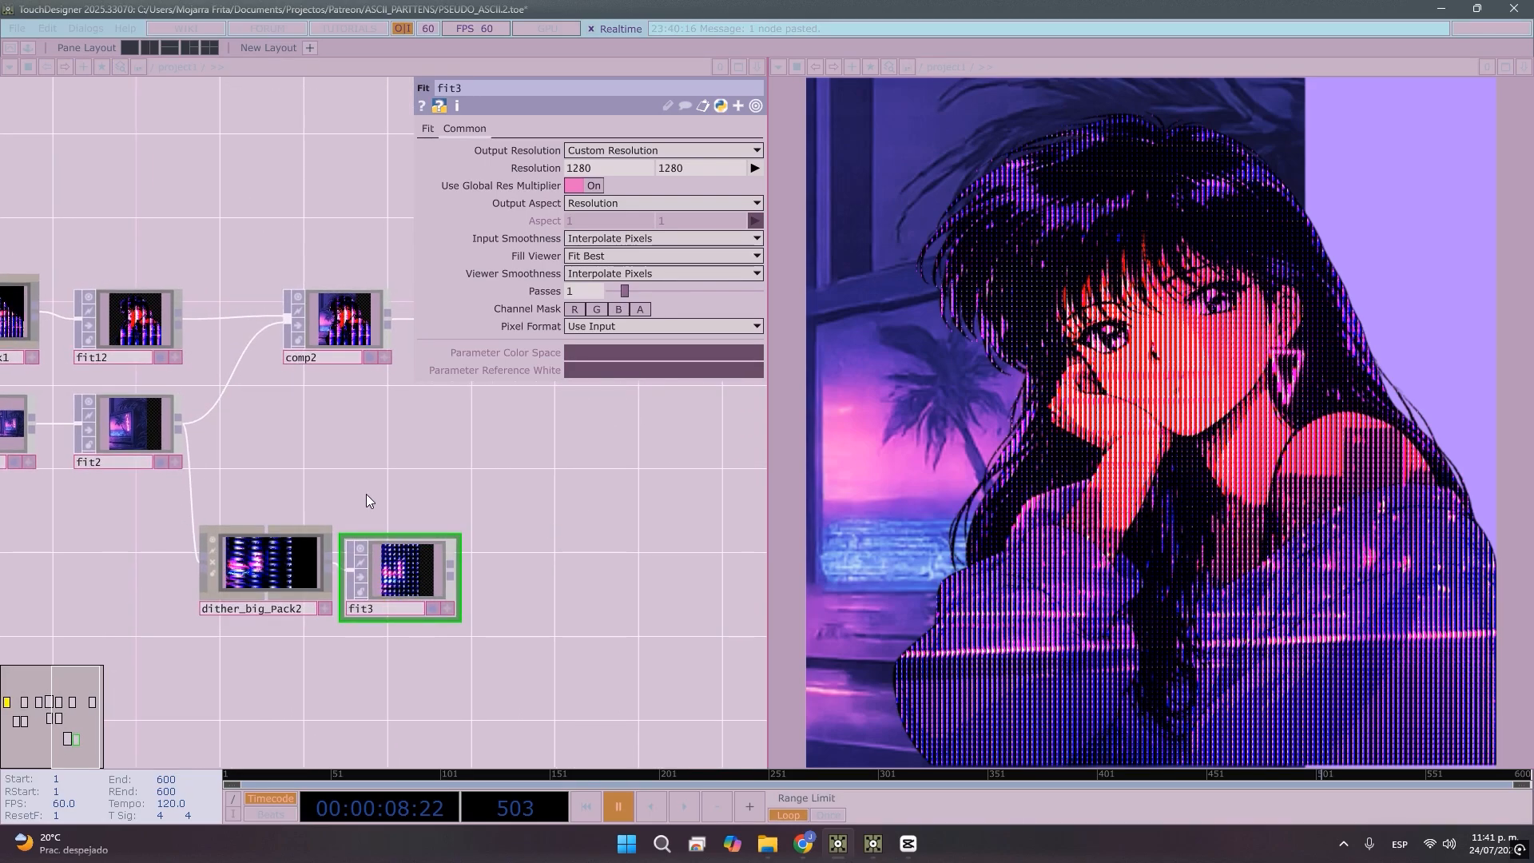
pyautogui.moveTo(366, 494); pyautogui.dragTo(318, 507)
pyautogui.moveTo(395, 472); pyautogui.dragTo(313, 484)
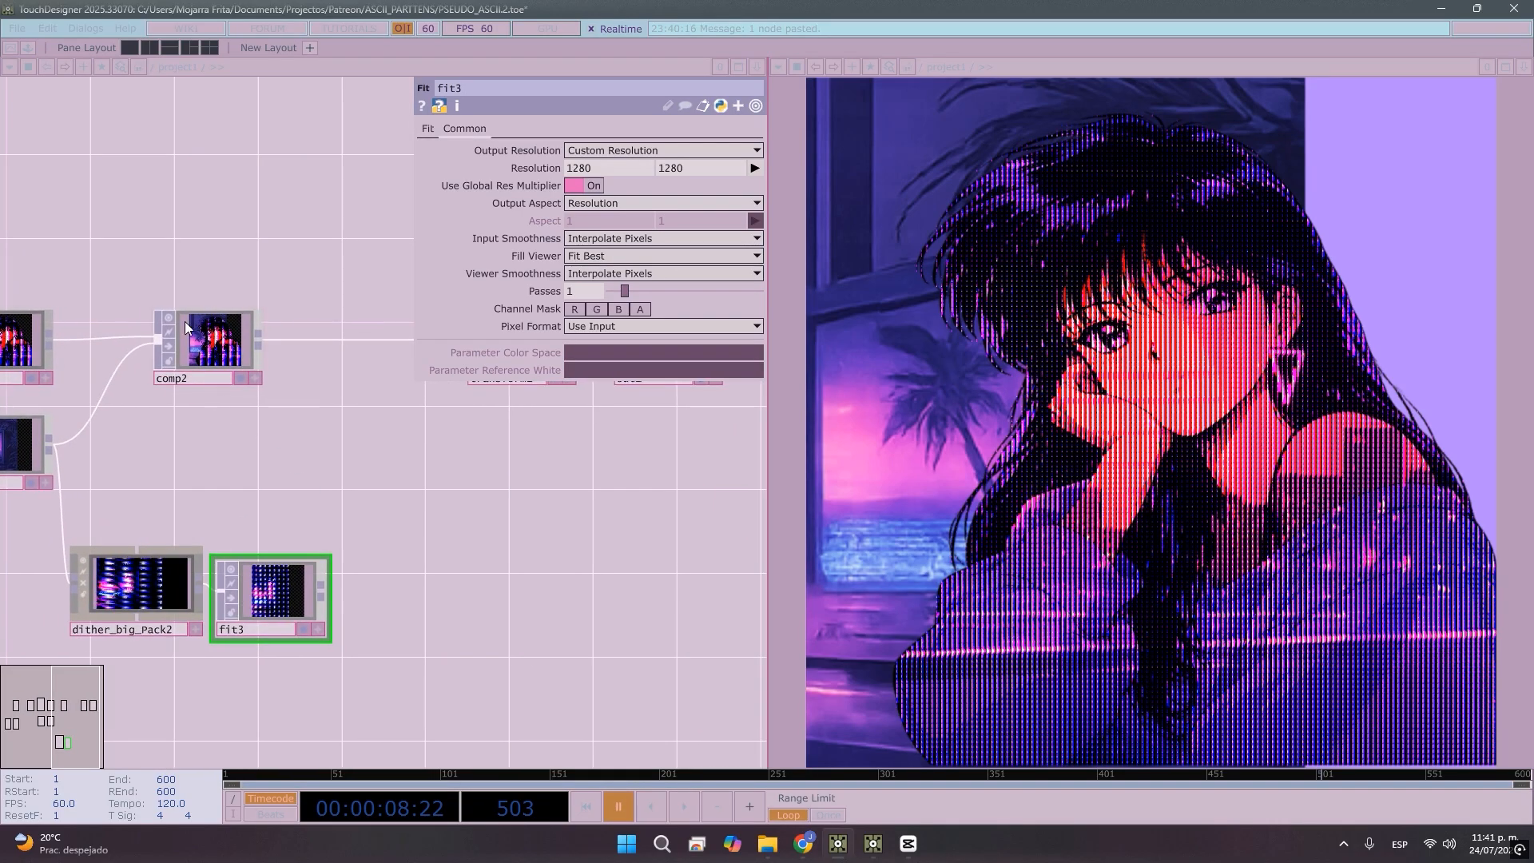
pyautogui.scroll(6, 202, 339)
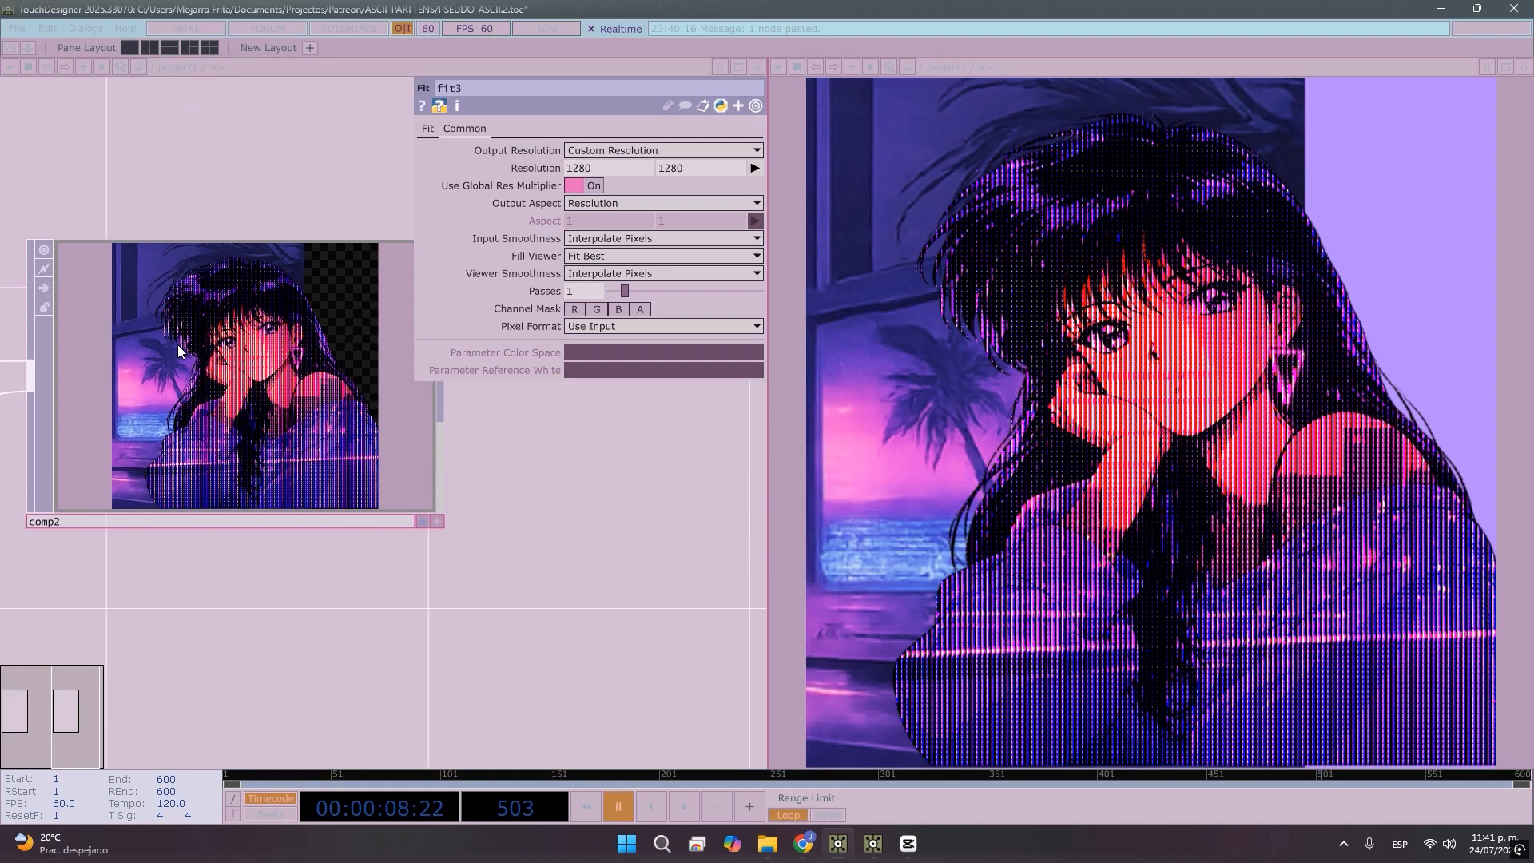
pyautogui.scroll(-6, 187, 362)
pyautogui.moveTo(196, 377); pyautogui.dragTo(365, 378)
pyautogui.moveTo(188, 585); pyautogui.dragTo(331, 620)
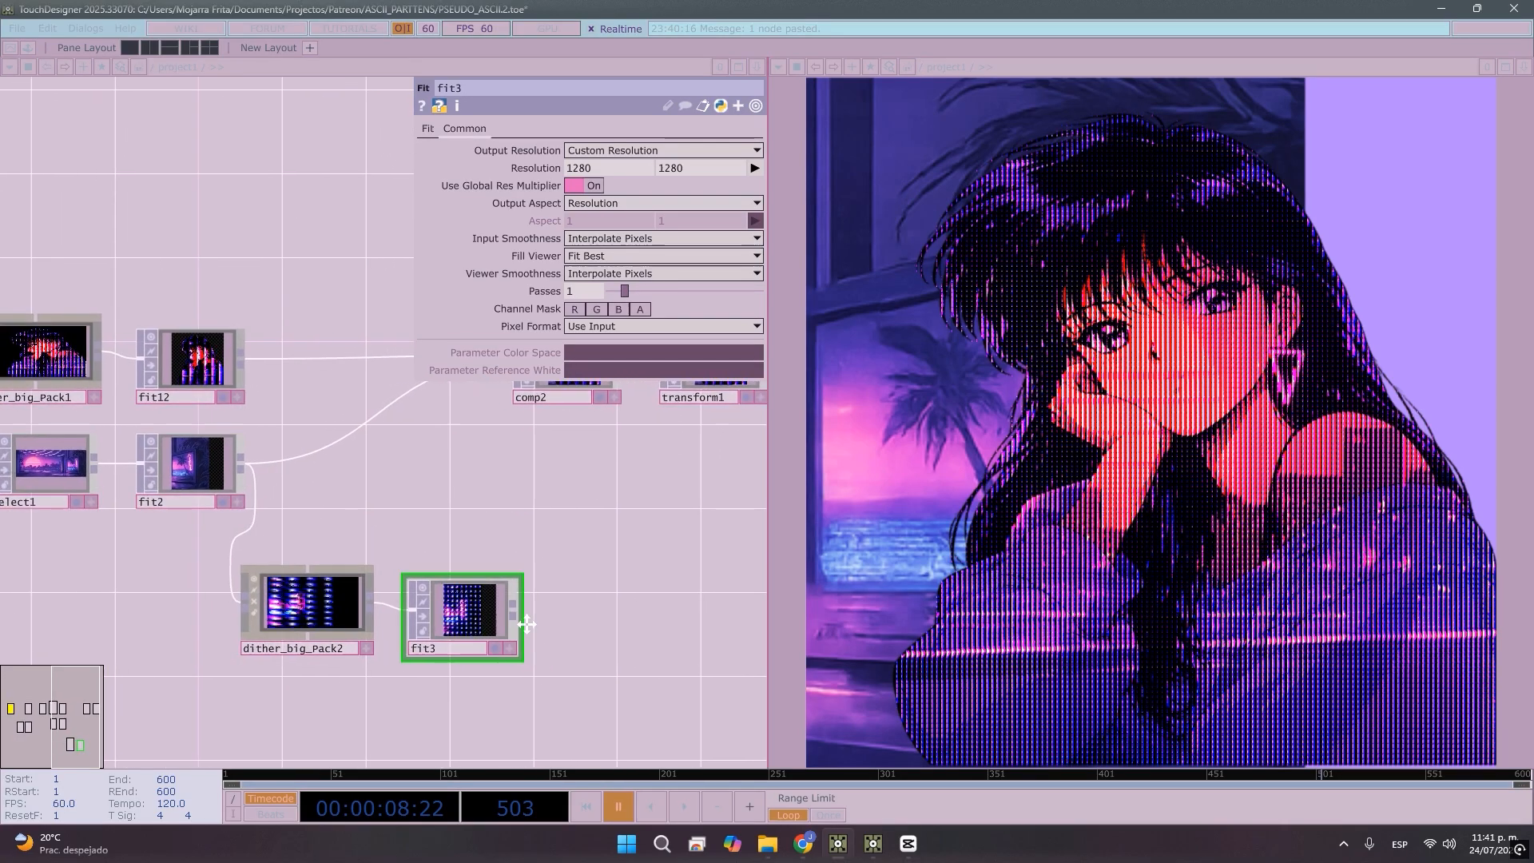
# Insert a Composite TOP into the wire between fit2 and comp2 and place it below comp2
pyautogui.press('Tab')
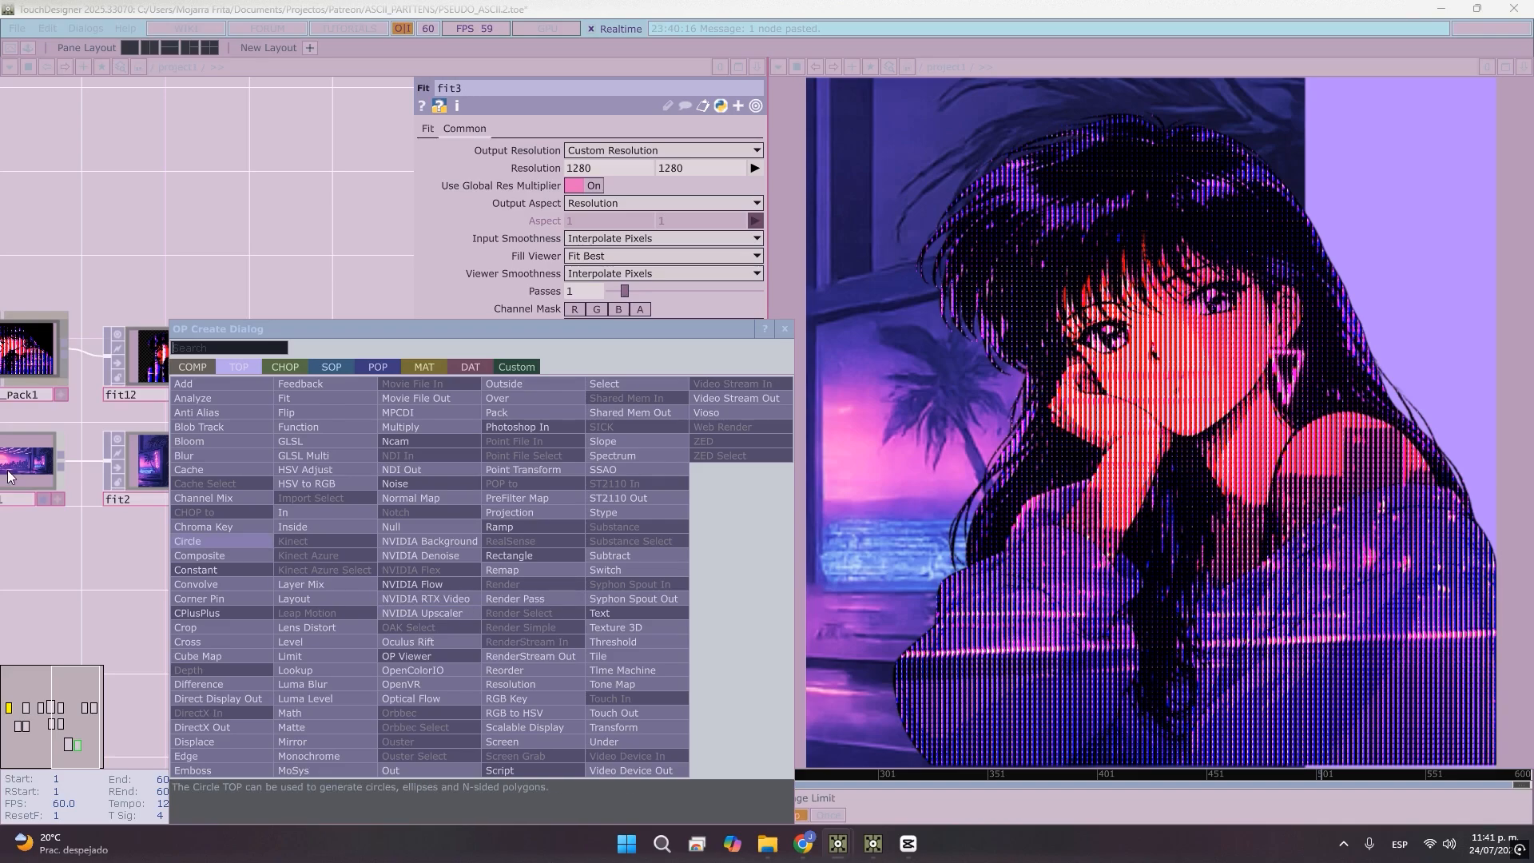
pyautogui.click(84, 586)
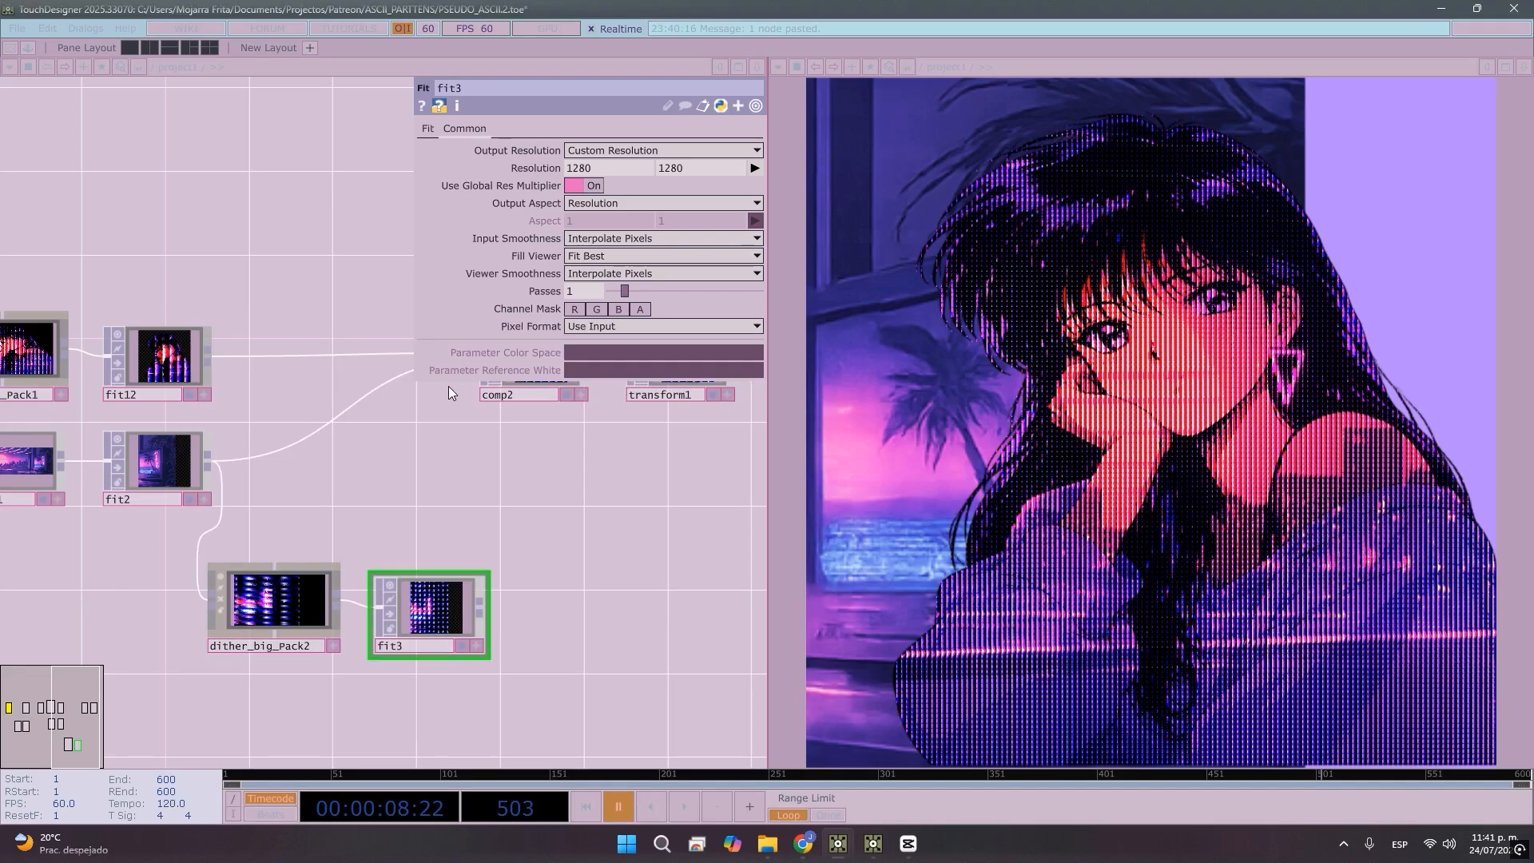
pyautogui.rightClick(374, 392)
pyautogui.click(400, 381)
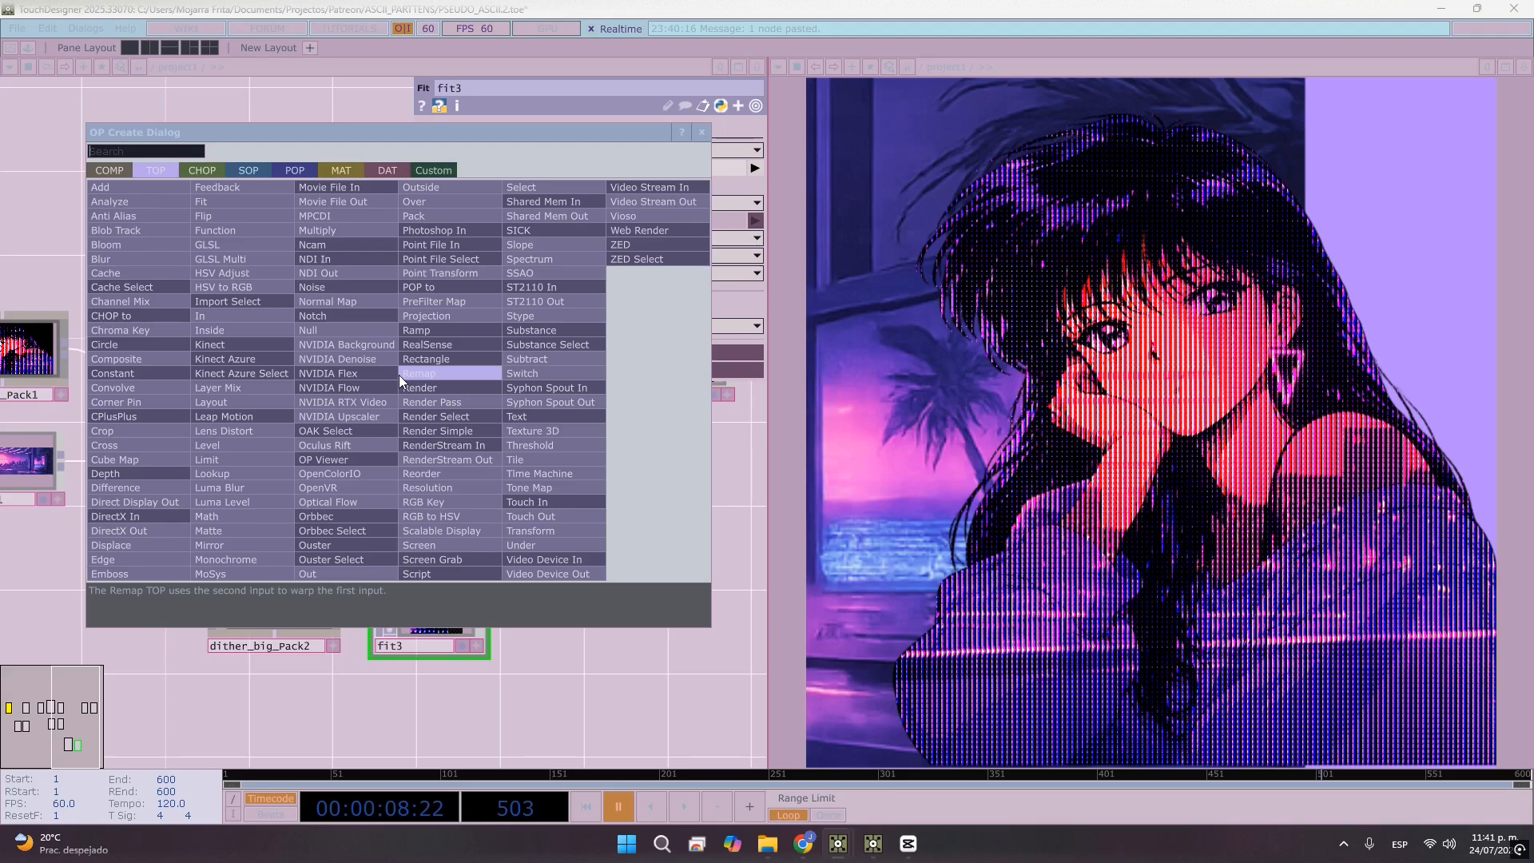
pyautogui.write('COMP')
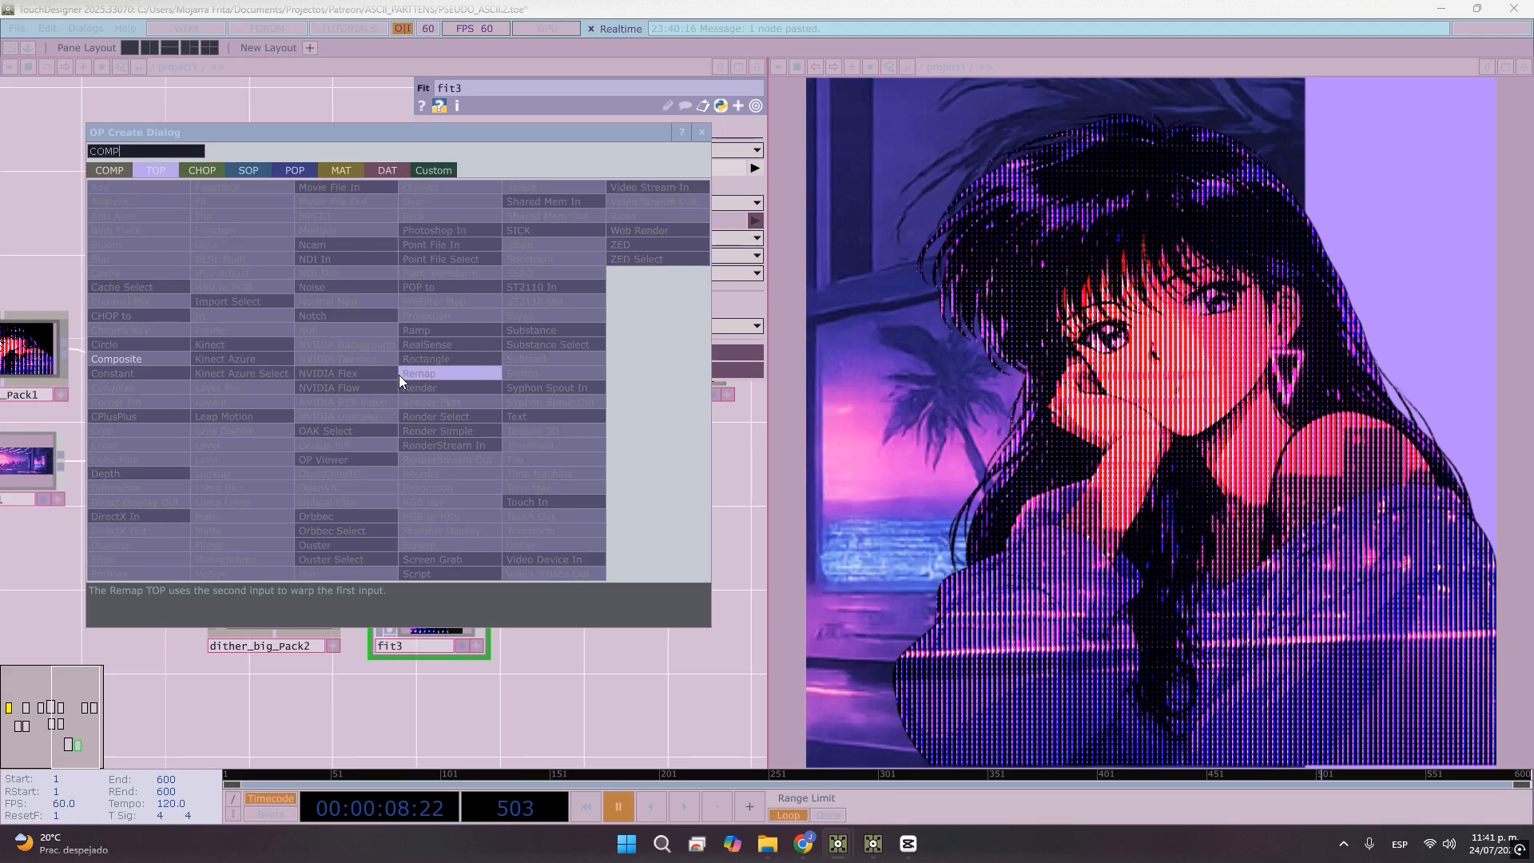
pyautogui.press('Return')
pyautogui.moveTo(399, 376); pyautogui.dragTo(525, 503)
pyautogui.moveTo(671, 595); pyautogui.dragTo(525, 639)
pyautogui.moveTo(436, 578); pyautogui.dragTo(415, 578)
pyautogui.moveTo(383, 548); pyautogui.dragTo(342, 526)
pyautogui.moveTo(477, 563); pyautogui.dragTo(411, 601)
pyautogui.moveTo(310, 450); pyautogui.dragTo(331, 451)
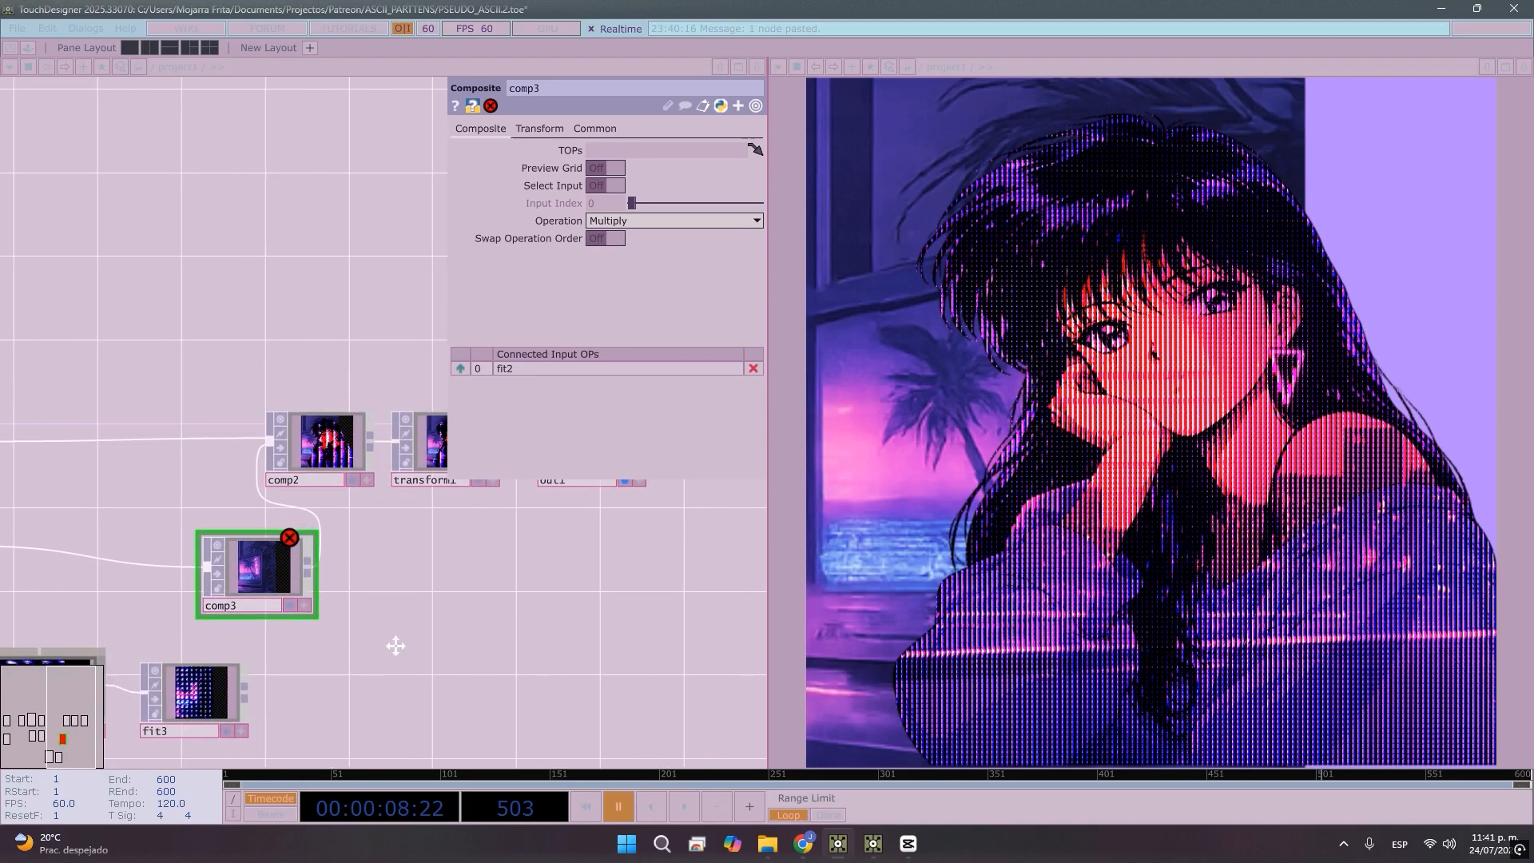
# Shift comp2, transform1 and out1 together farther right, and line up comp3 between fit2 and comp2
pyautogui.moveTo(394, 644); pyautogui.dragTo(174, 669)
pyautogui.keyDown('shift'); pyautogui.click(241, 475); pyautogui.keyUp('shift')
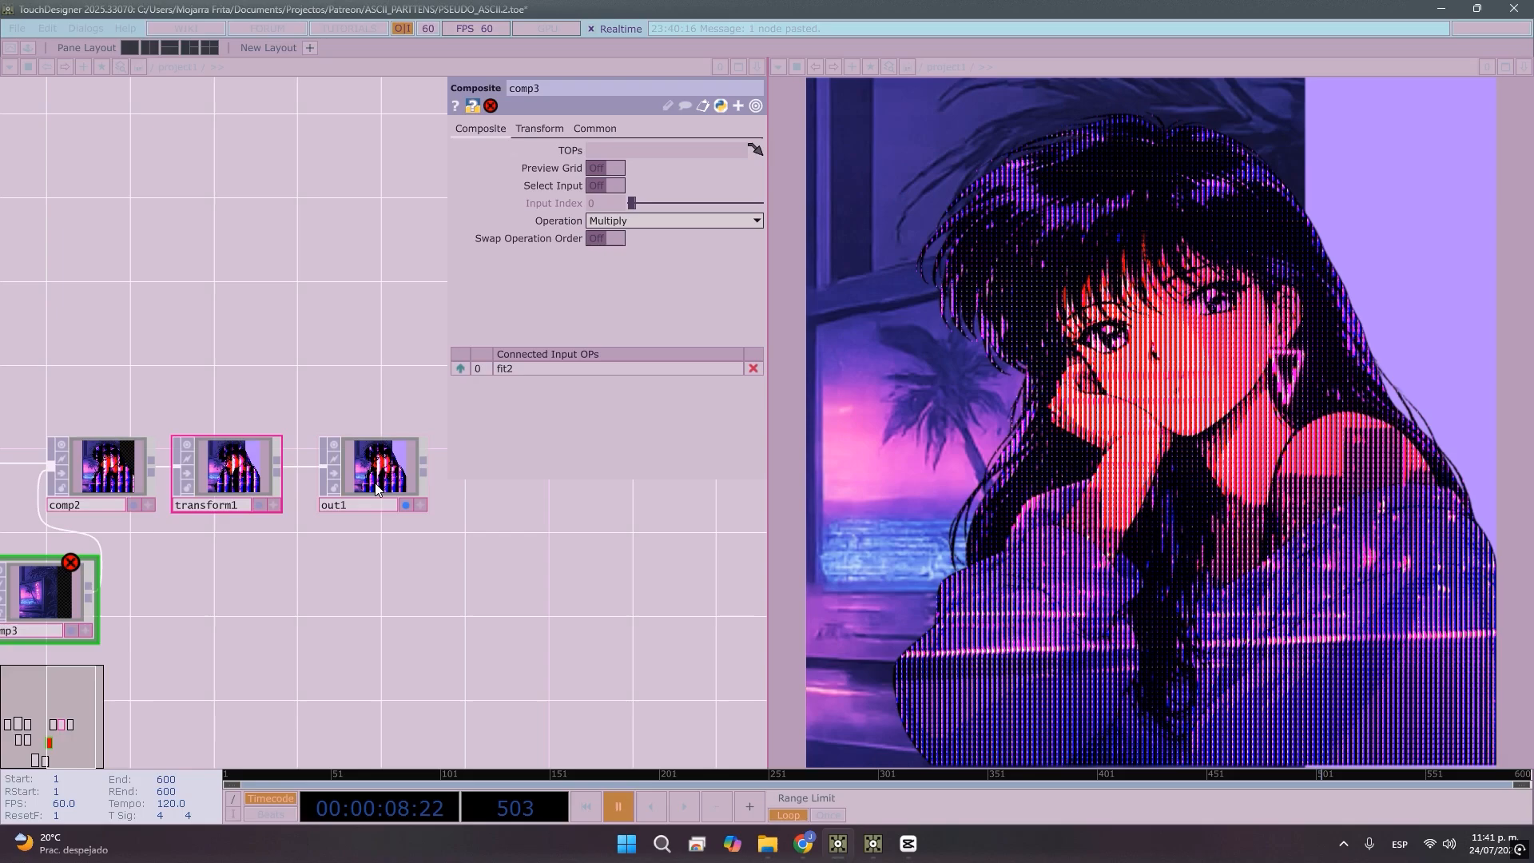
pyautogui.keyDown('shift'); pyautogui.click(116, 483); pyautogui.keyUp('shift')
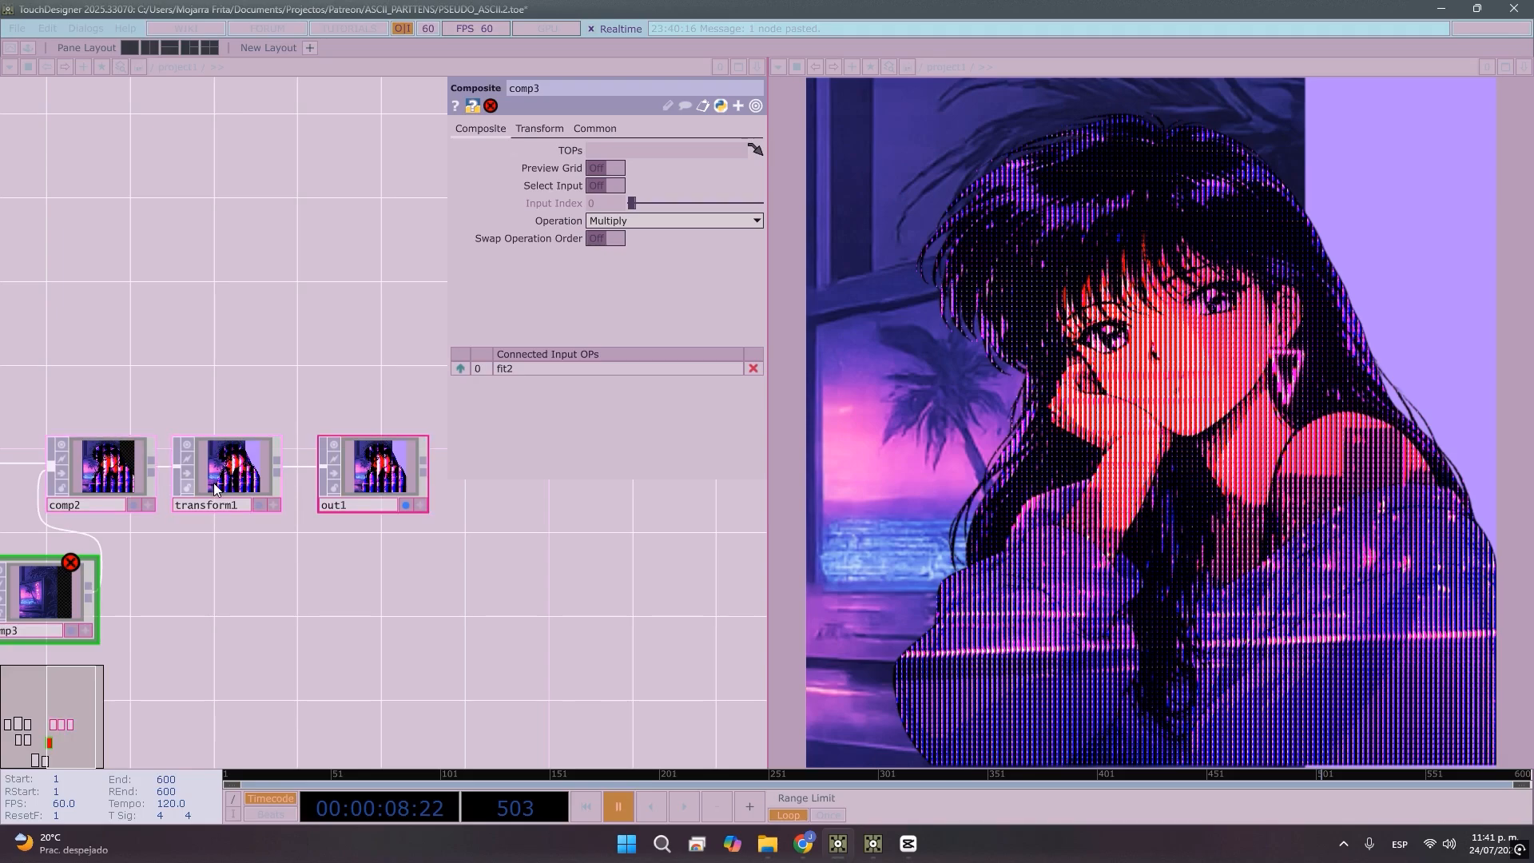
pyautogui.moveTo(220, 483); pyautogui.dragTo(564, 481)
pyautogui.moveTo(569, 595); pyautogui.dragTo(716, 551)
pyautogui.moveTo(468, 554); pyautogui.dragTo(451, 557)
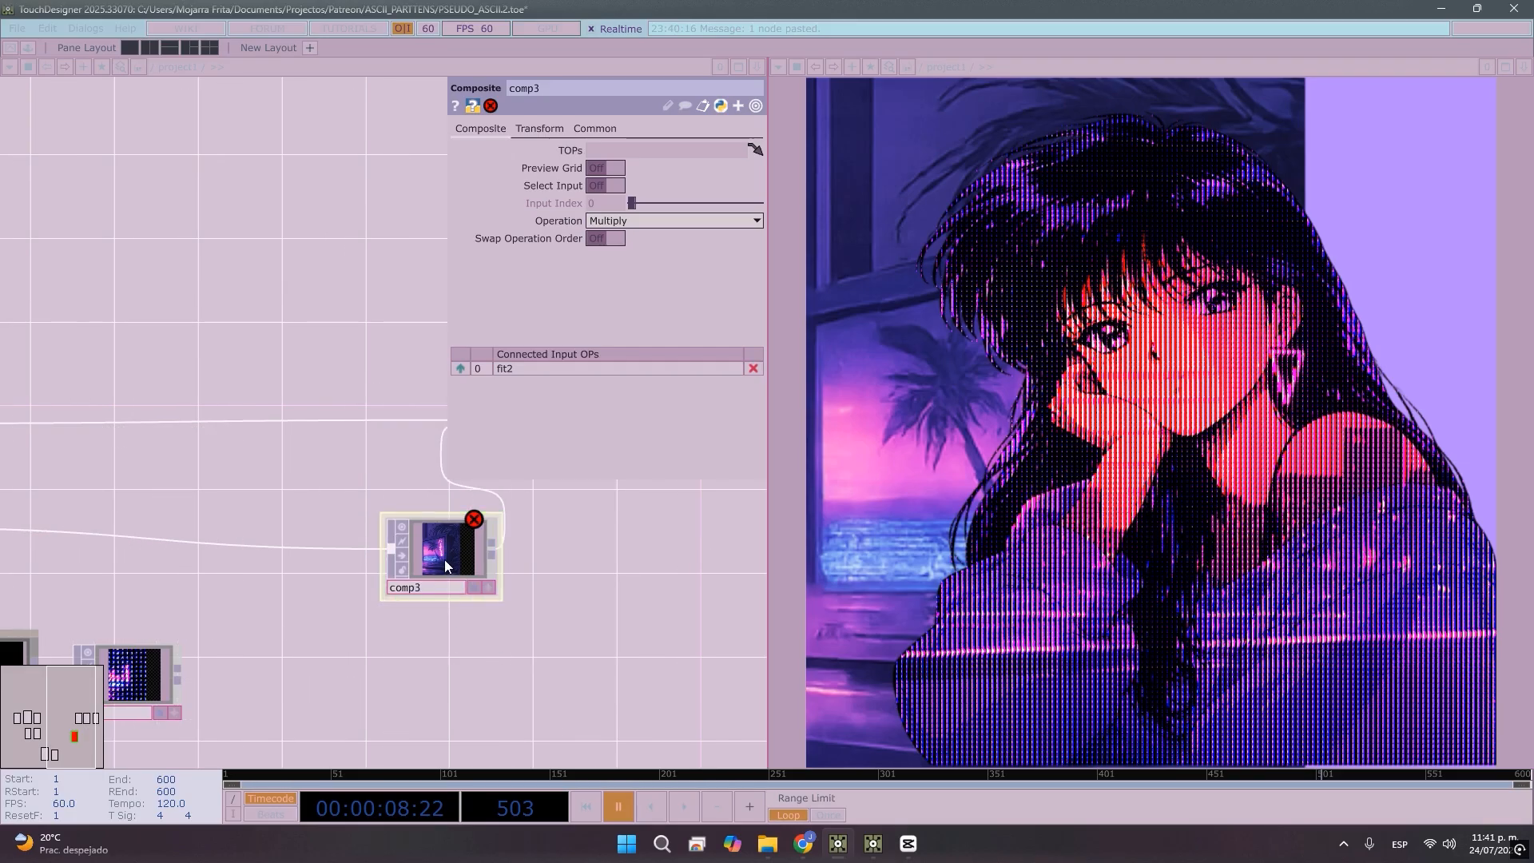
pyautogui.moveTo(452, 560); pyautogui.dragTo(325, 544)
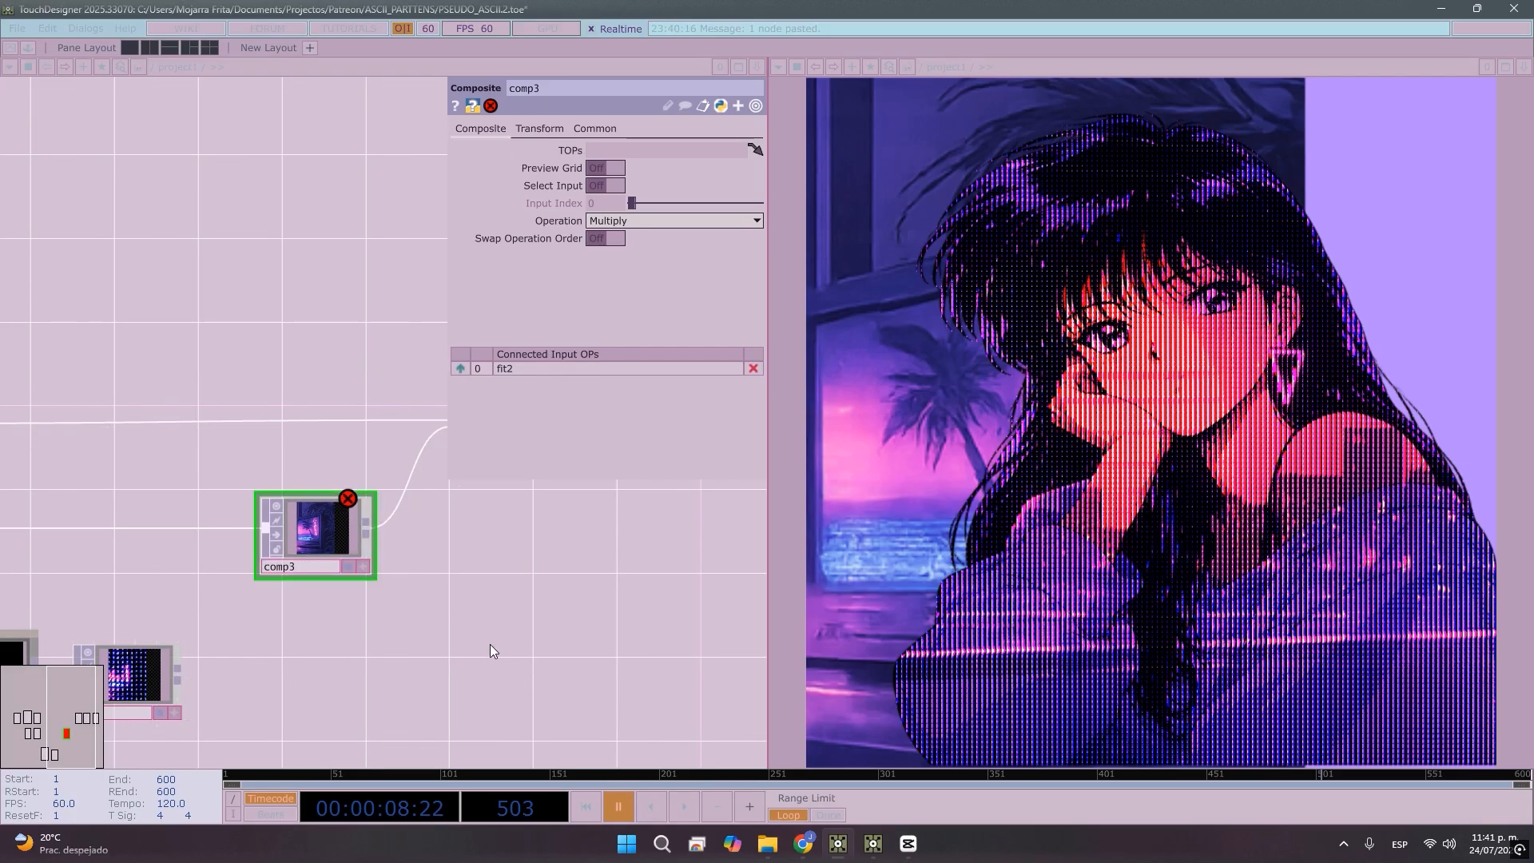
# Connect fit3's output to comp3 as its second input and select comp3
pyautogui.moveTo(535, 626); pyautogui.dragTo(686, 586)
pyautogui.moveTo(332, 631); pyautogui.dragTo(416, 485)
pyautogui.moveTo(470, 588); pyautogui.dragTo(401, 627)
pyautogui.click(356, 494)
pyautogui.click(450, 565)
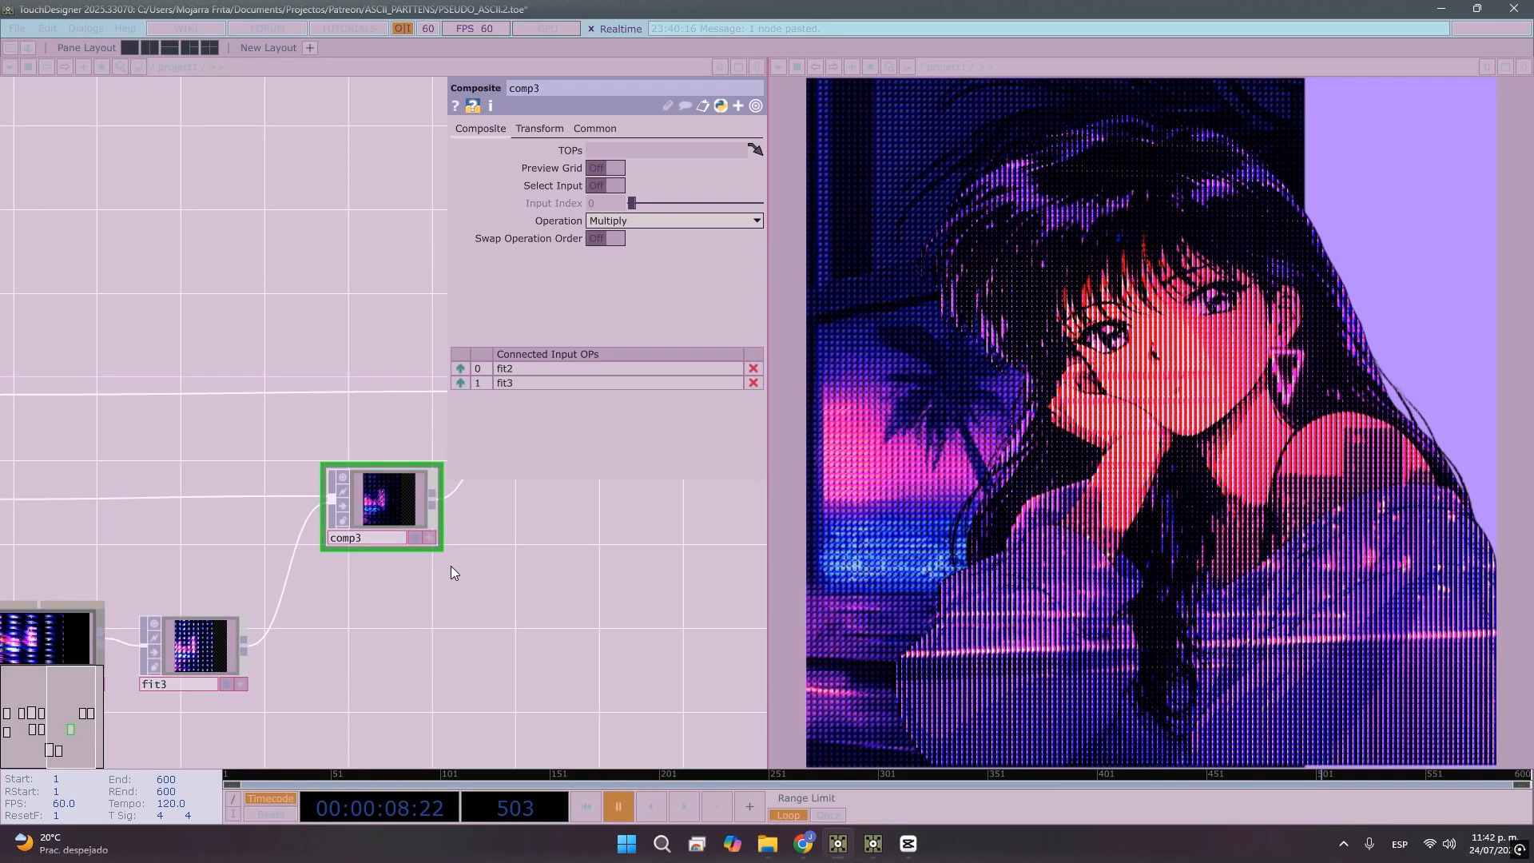
# Inspect comp3's multiplied dither result up close and set its Operation to Screen
pyautogui.scroll(5, 376, 513)
pyautogui.scroll(10, 359, 509)
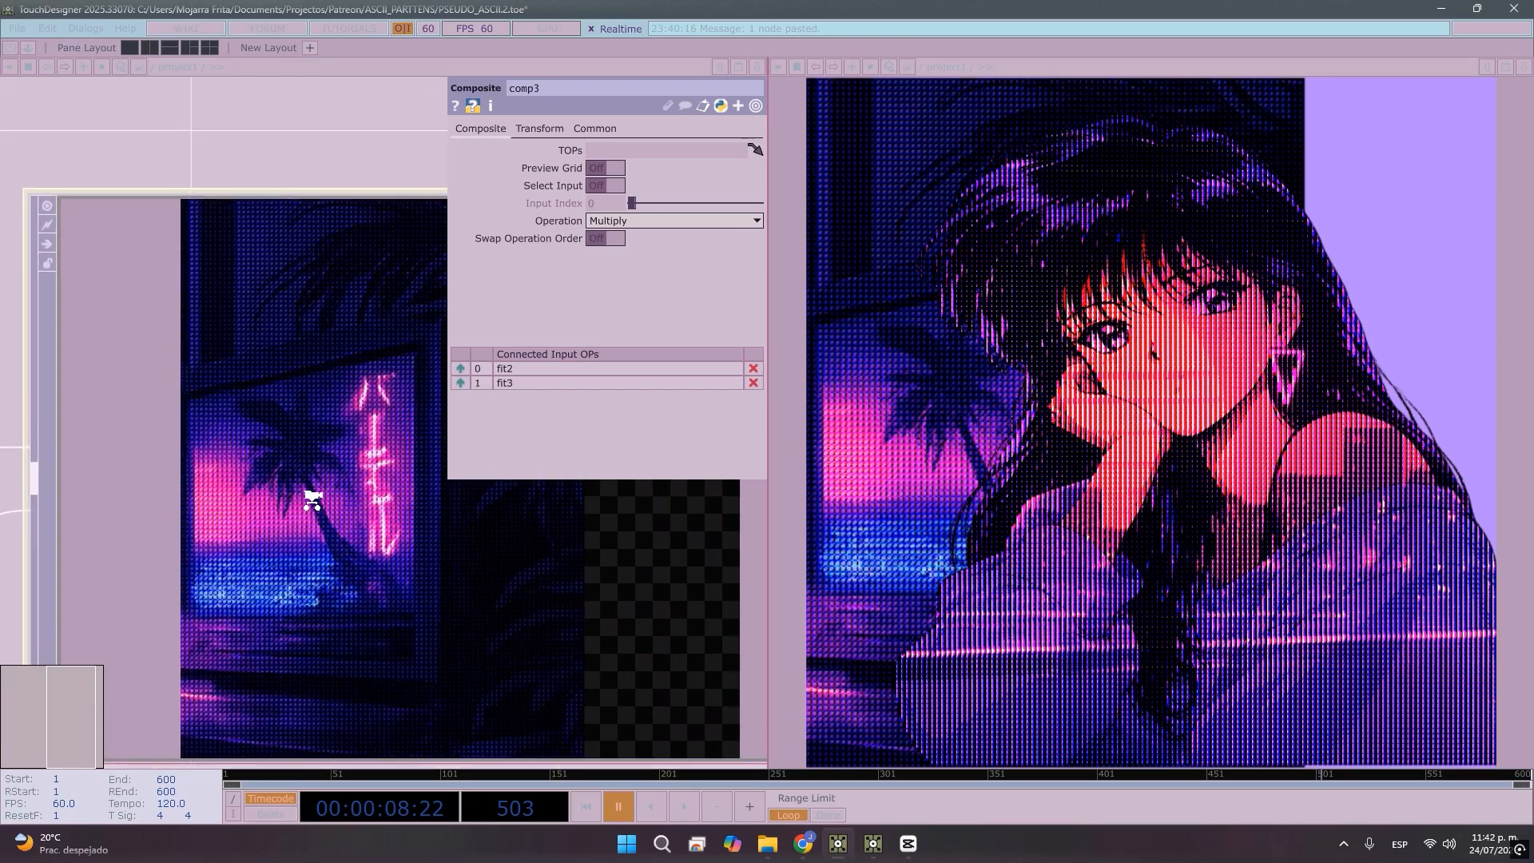
pyautogui.scroll(-2, 313, 504)
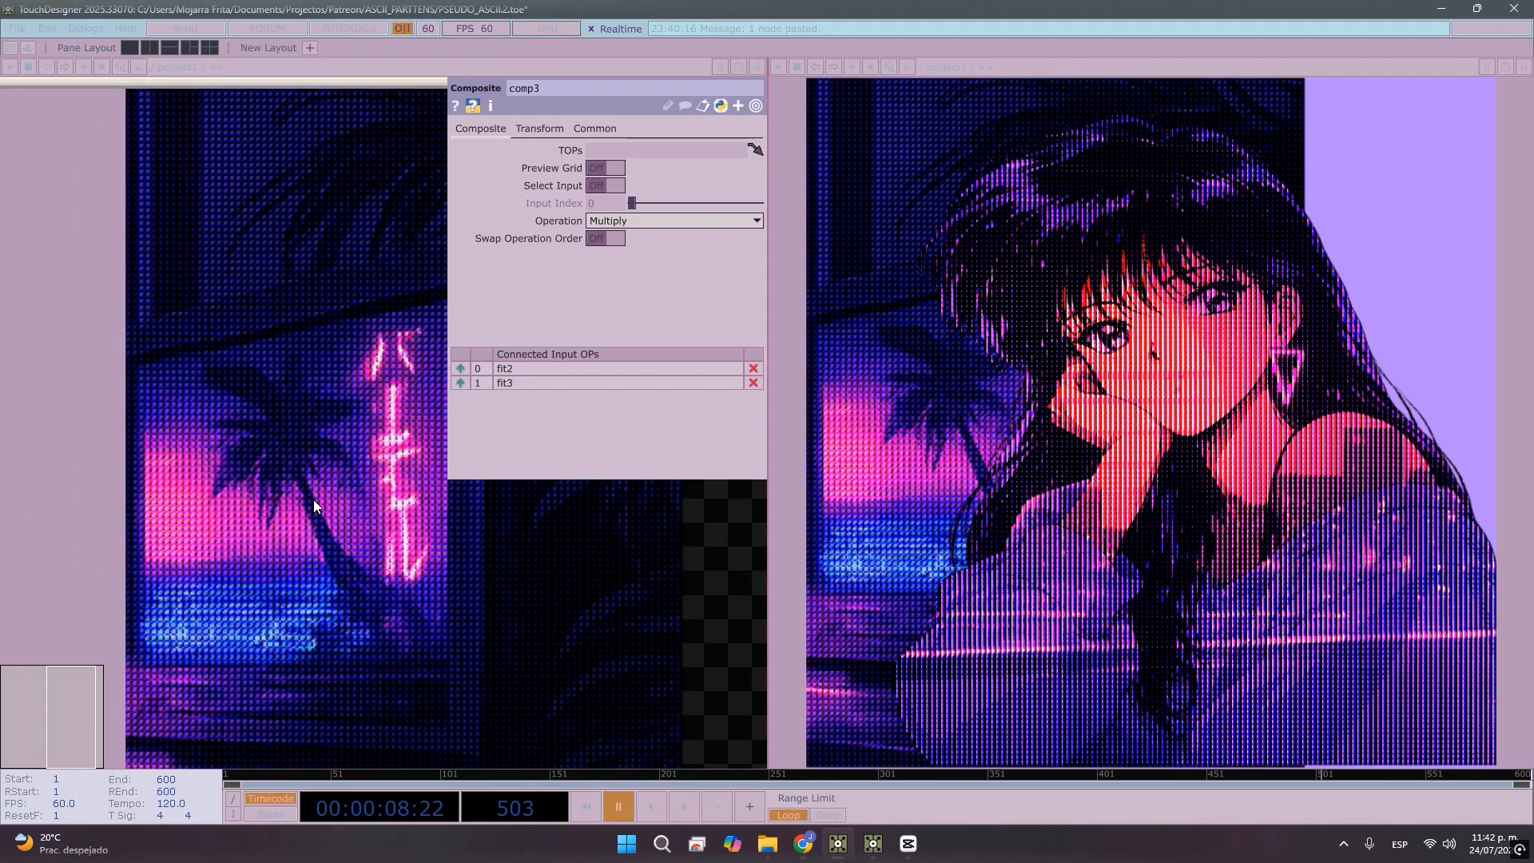
pyautogui.scroll(-6, 313, 497)
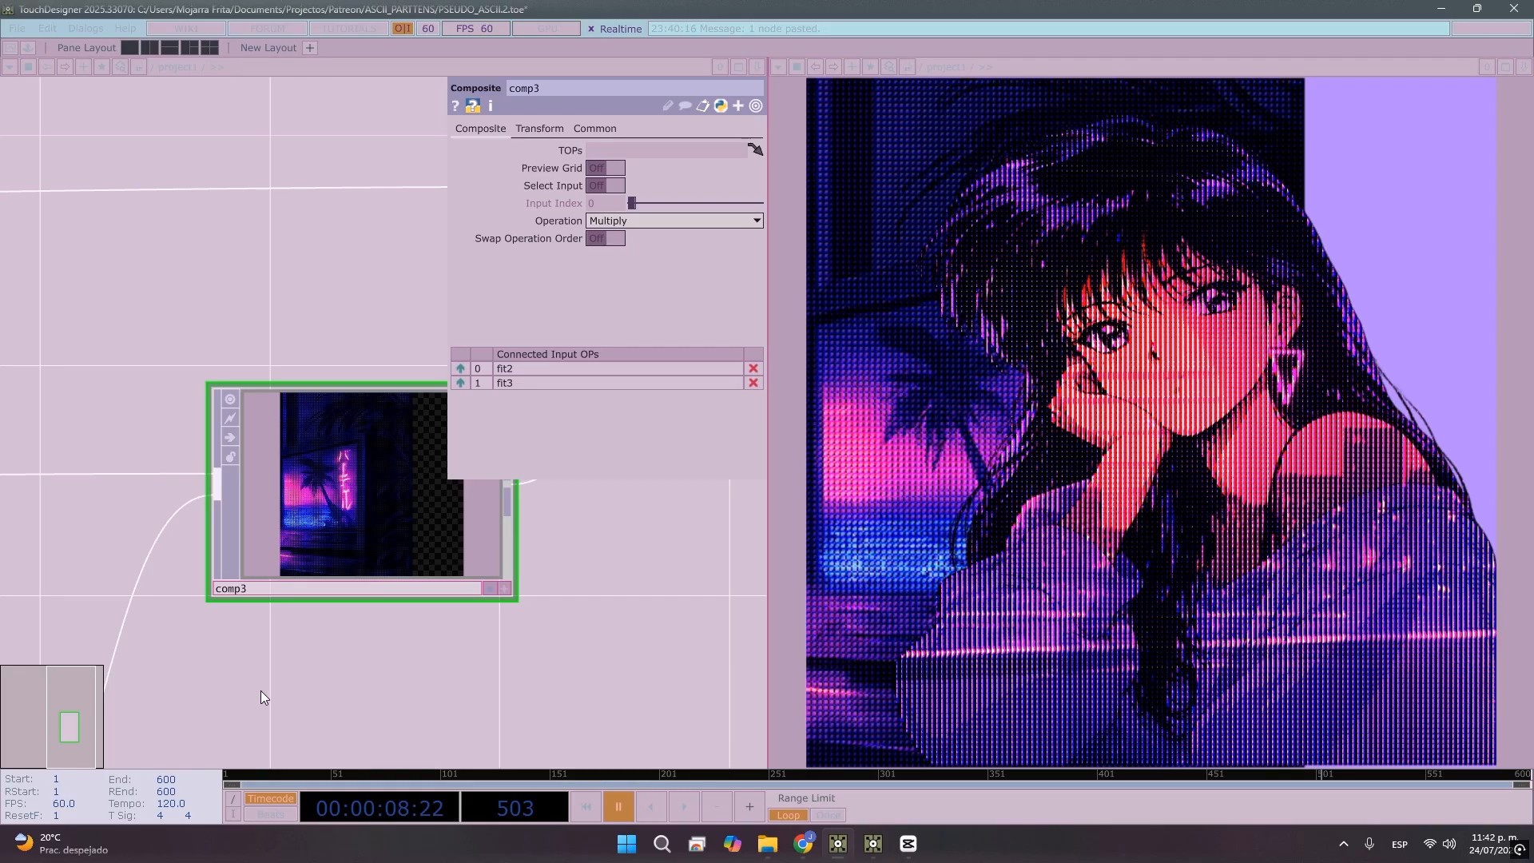
pyautogui.scroll(-4, 342, 620)
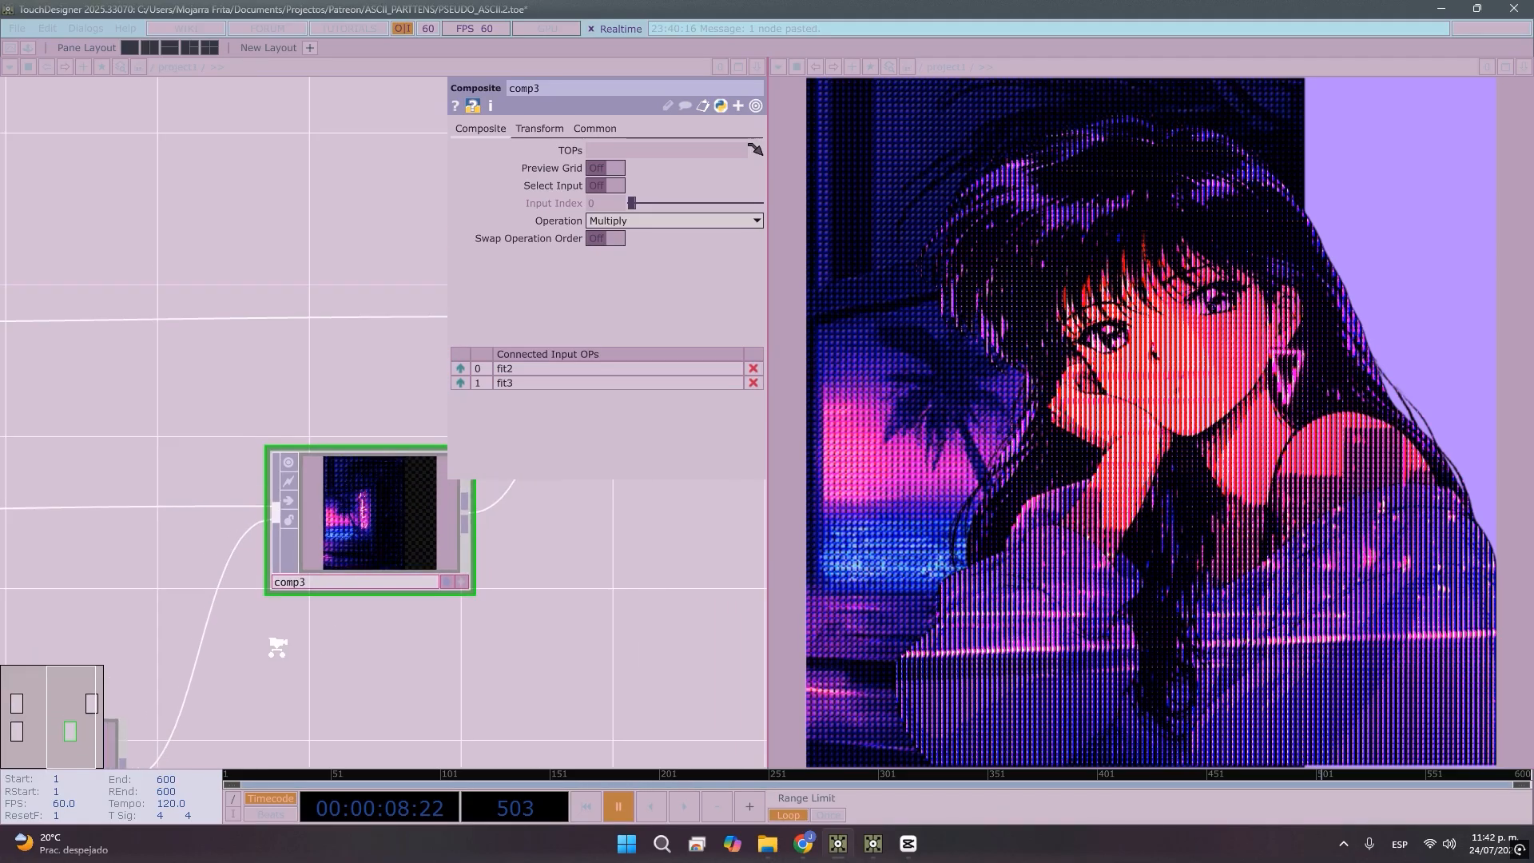
pyautogui.moveTo(302, 628); pyautogui.dragTo(376, 520)
pyautogui.scroll(-2, 310, 593)
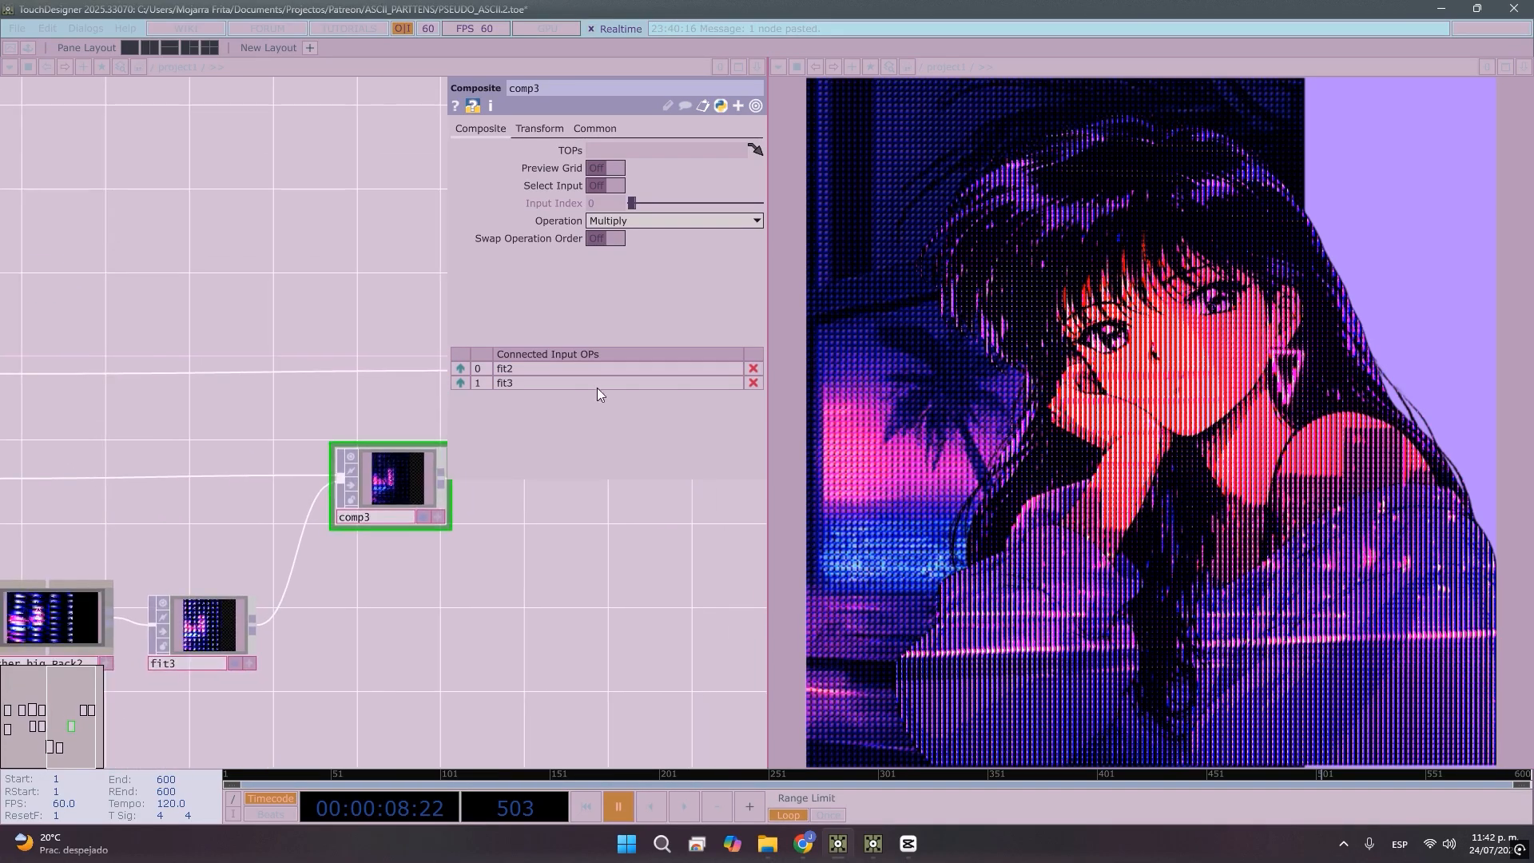
pyautogui.click(638, 223)
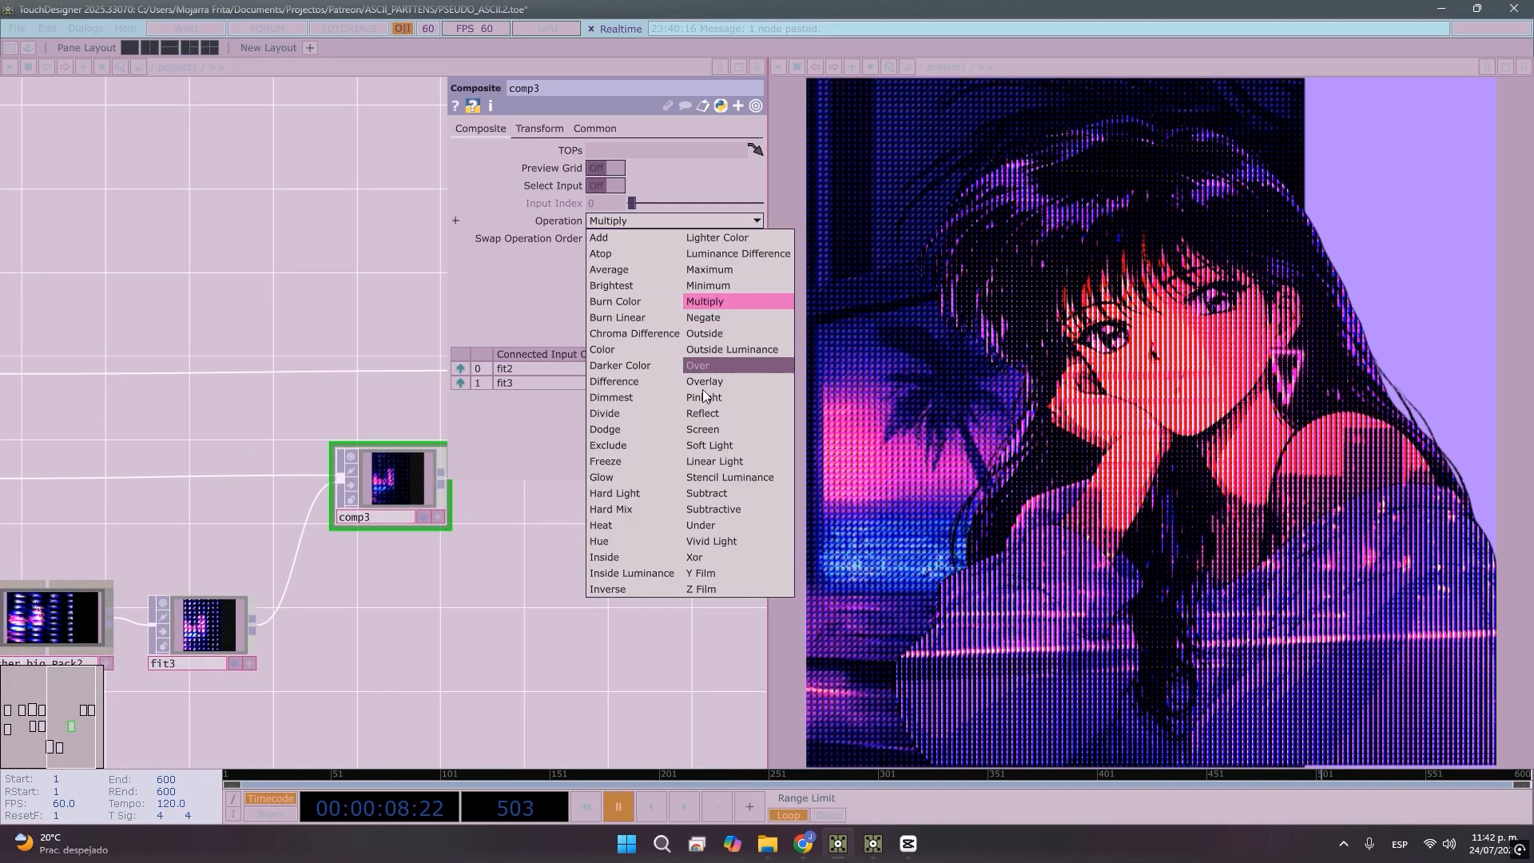
pyautogui.click(731, 428)
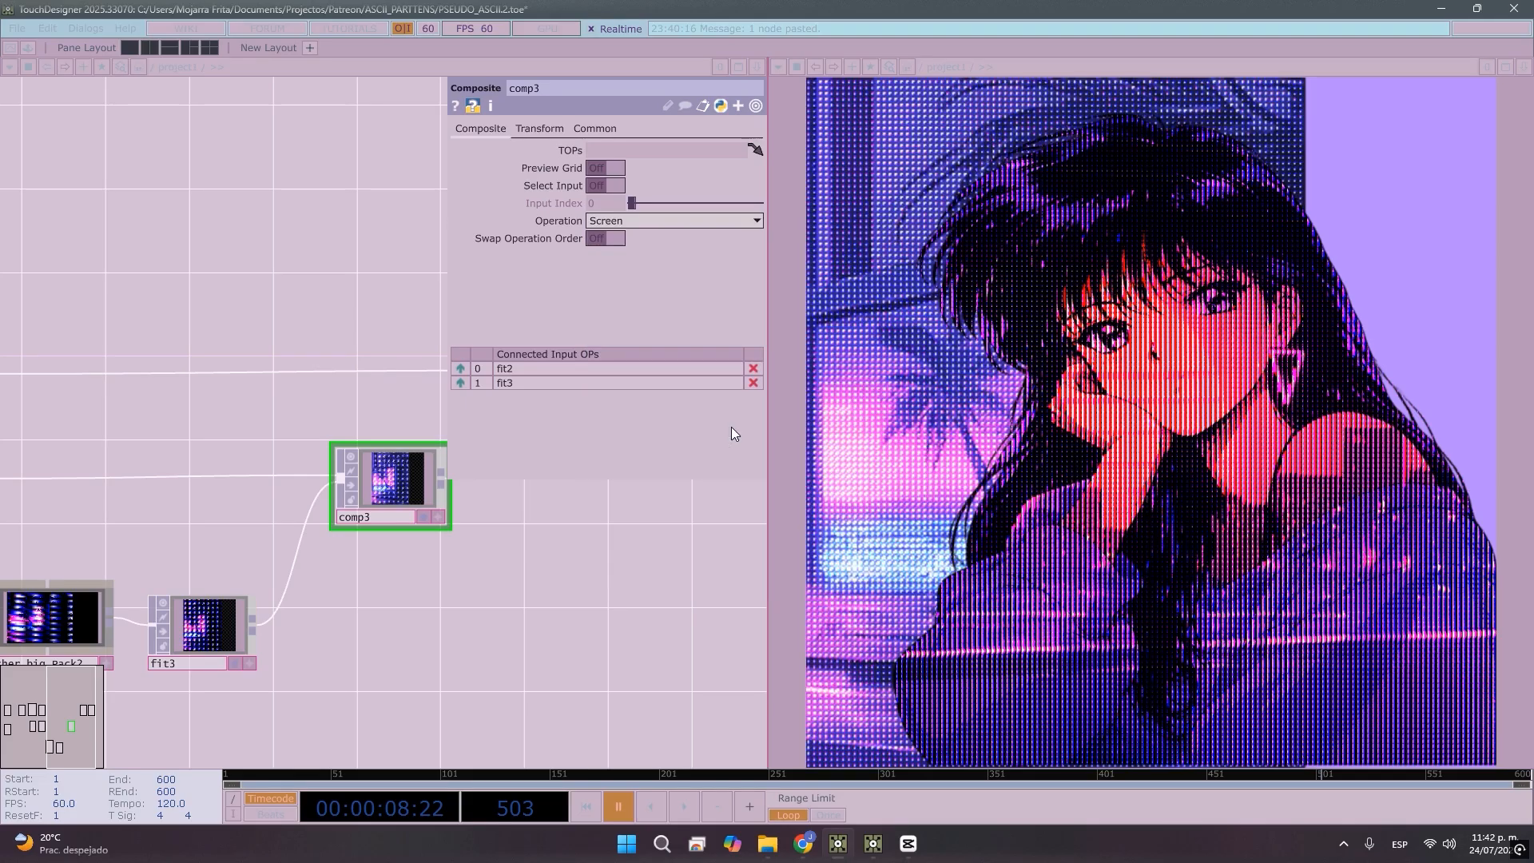
# Move fit3 farther to the right of dither_big_Pack2 to widen the gap between them
pyautogui.moveTo(497, 537); pyautogui.dragTo(643, 476)
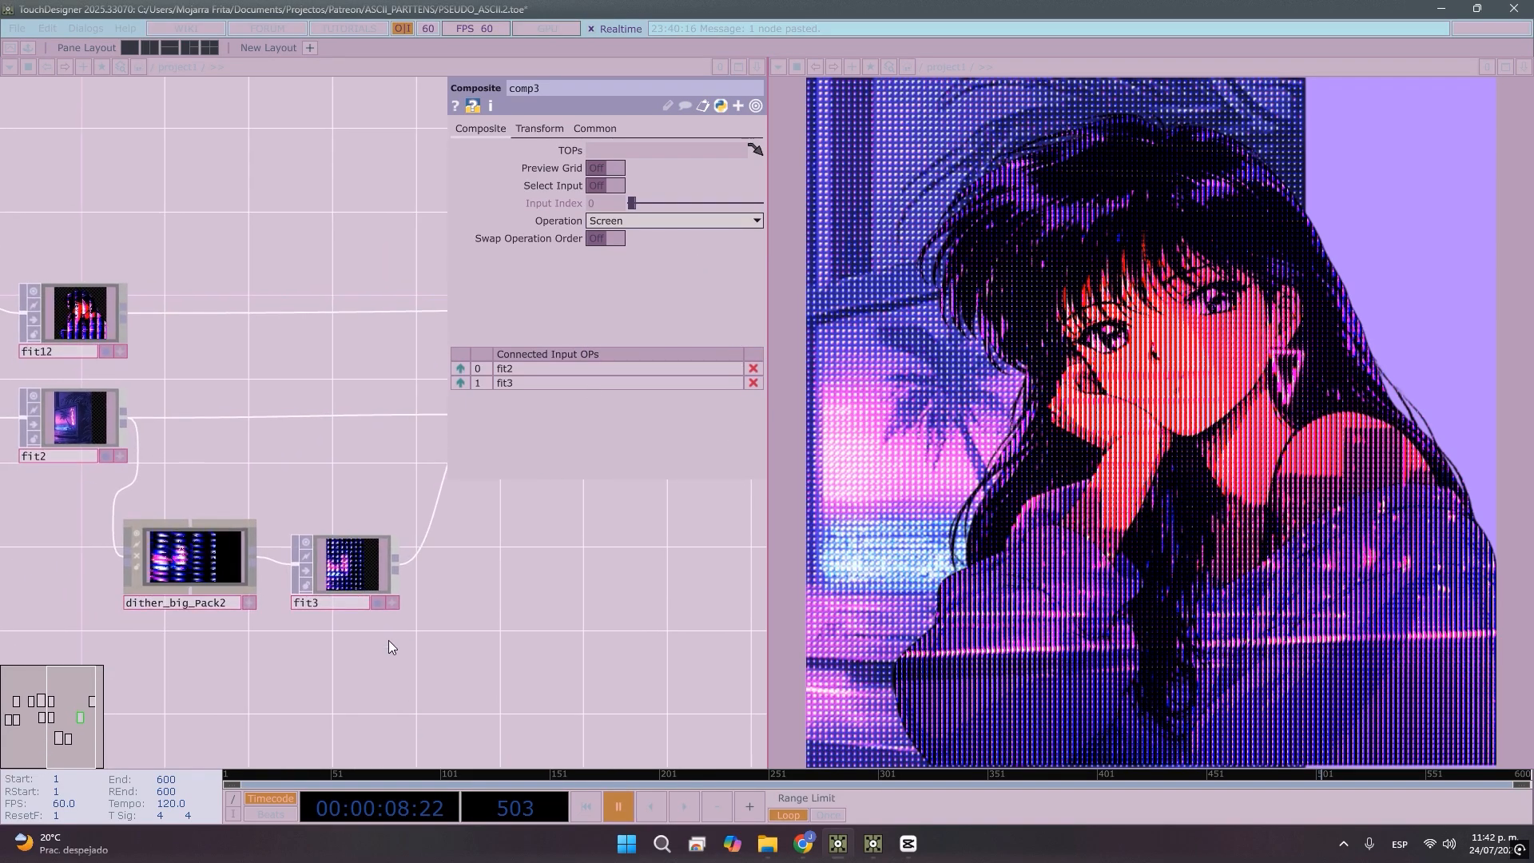
pyautogui.moveTo(395, 633); pyautogui.dragTo(444, 589)
pyautogui.moveTo(391, 524); pyautogui.dragTo(429, 519)
pyautogui.moveTo(364, 616); pyautogui.dragTo(427, 604)
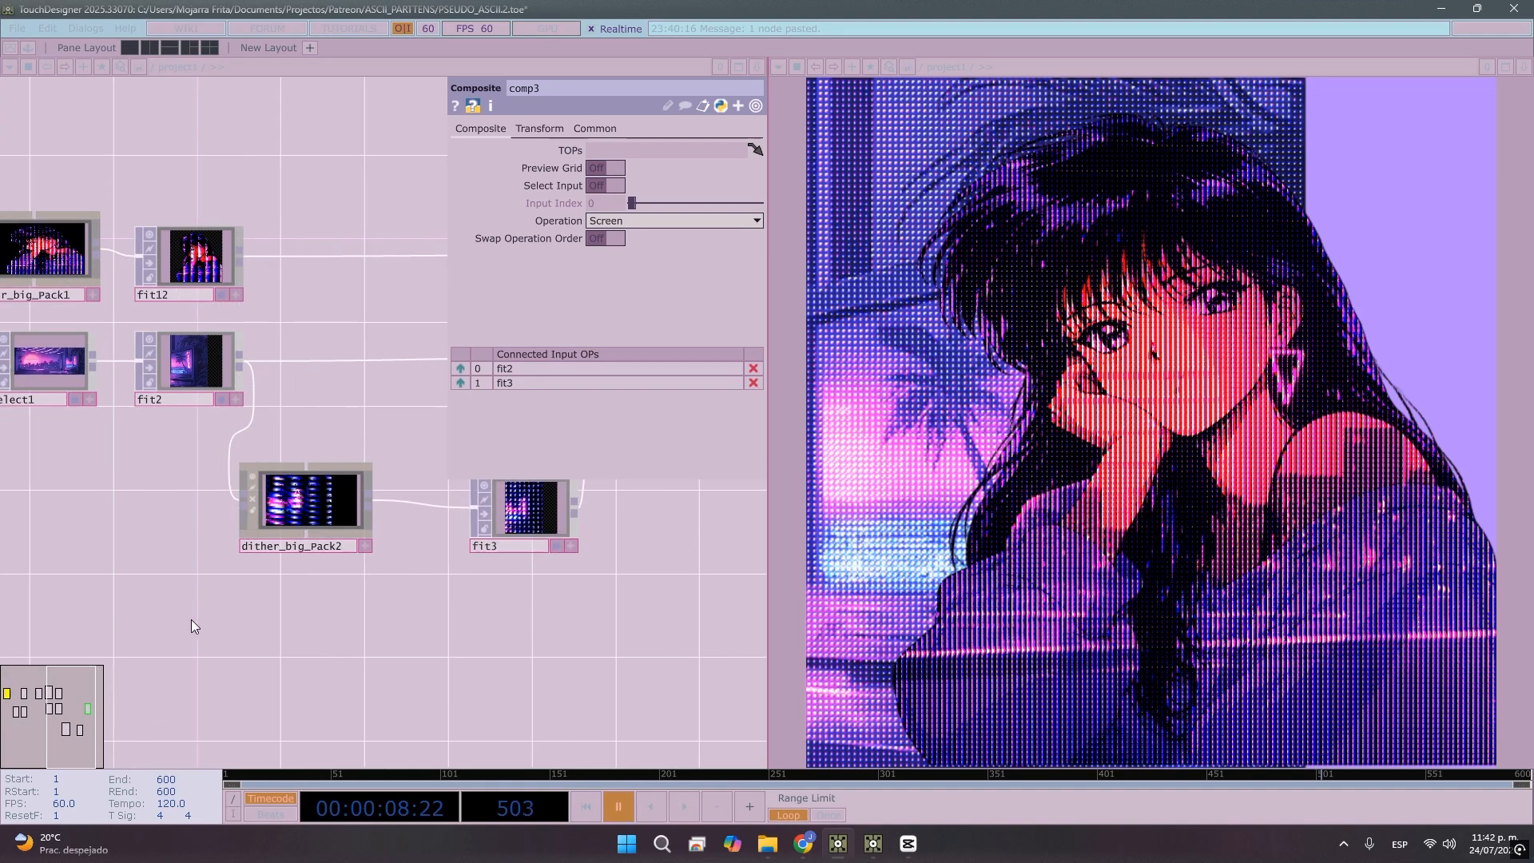
# Add a Noise TOP in the empty area below fit2 and dither_big_Pack2
pyautogui.press('Tab')
pyautogui.write('noise')
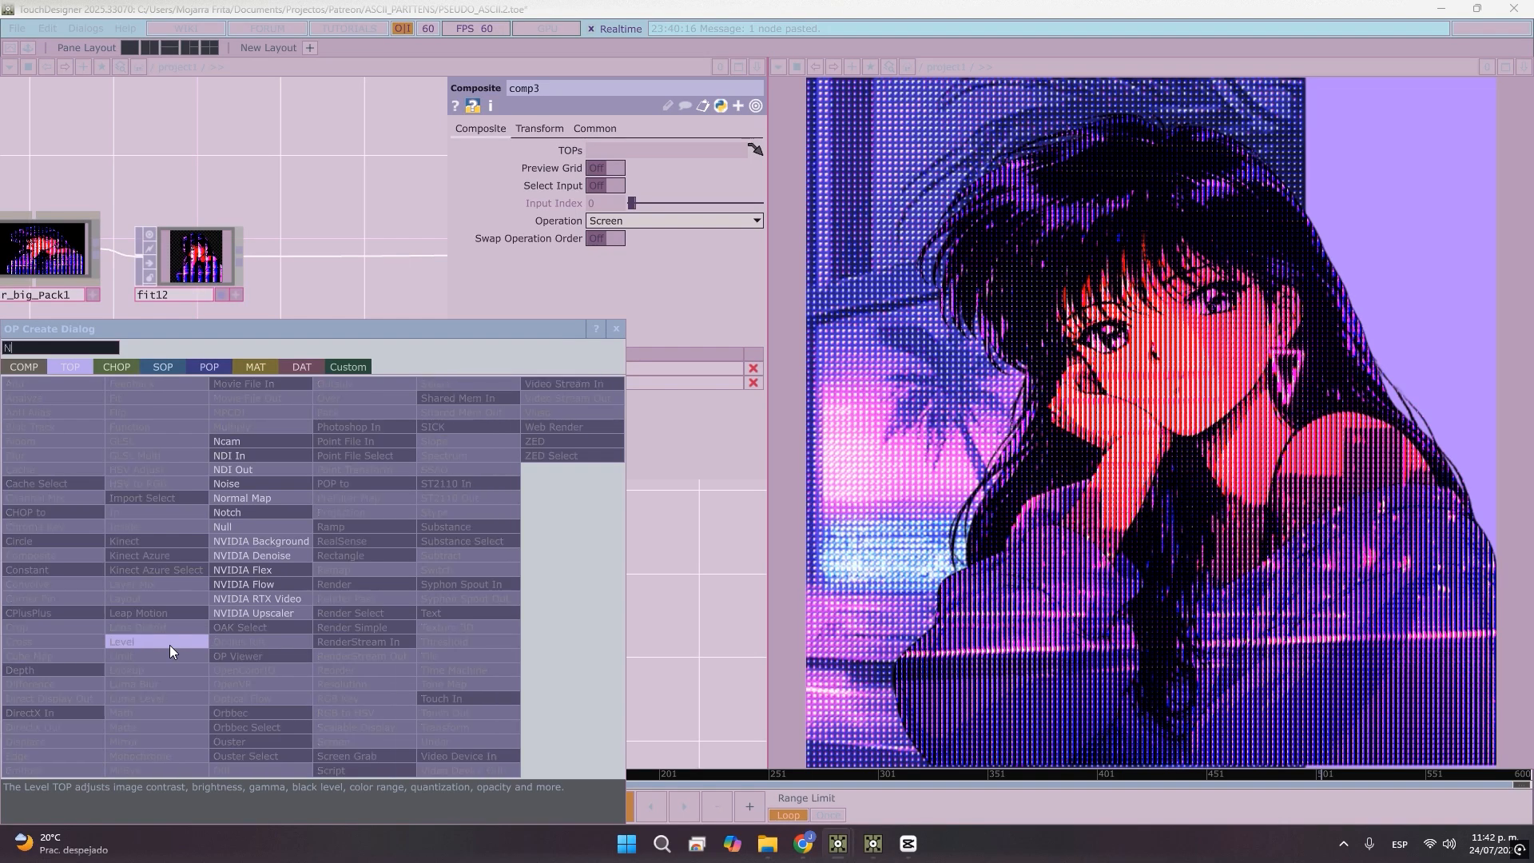
pyautogui.press('Return')
pyautogui.click(169, 645)
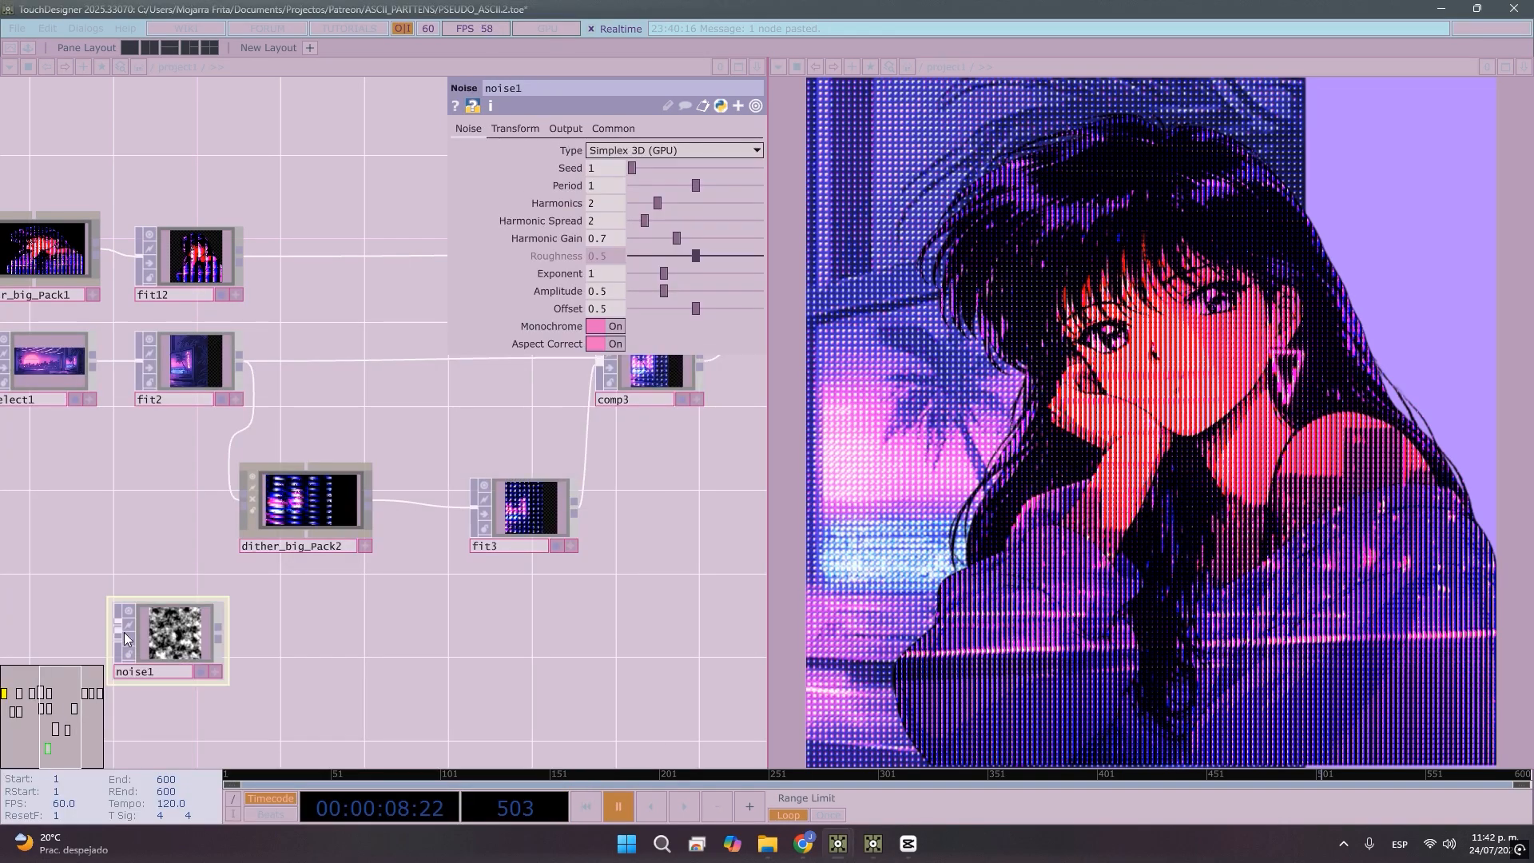
# Append a Limit TOP to noise1's output and place it to the right of noise1
pyautogui.rightClick(219, 629)
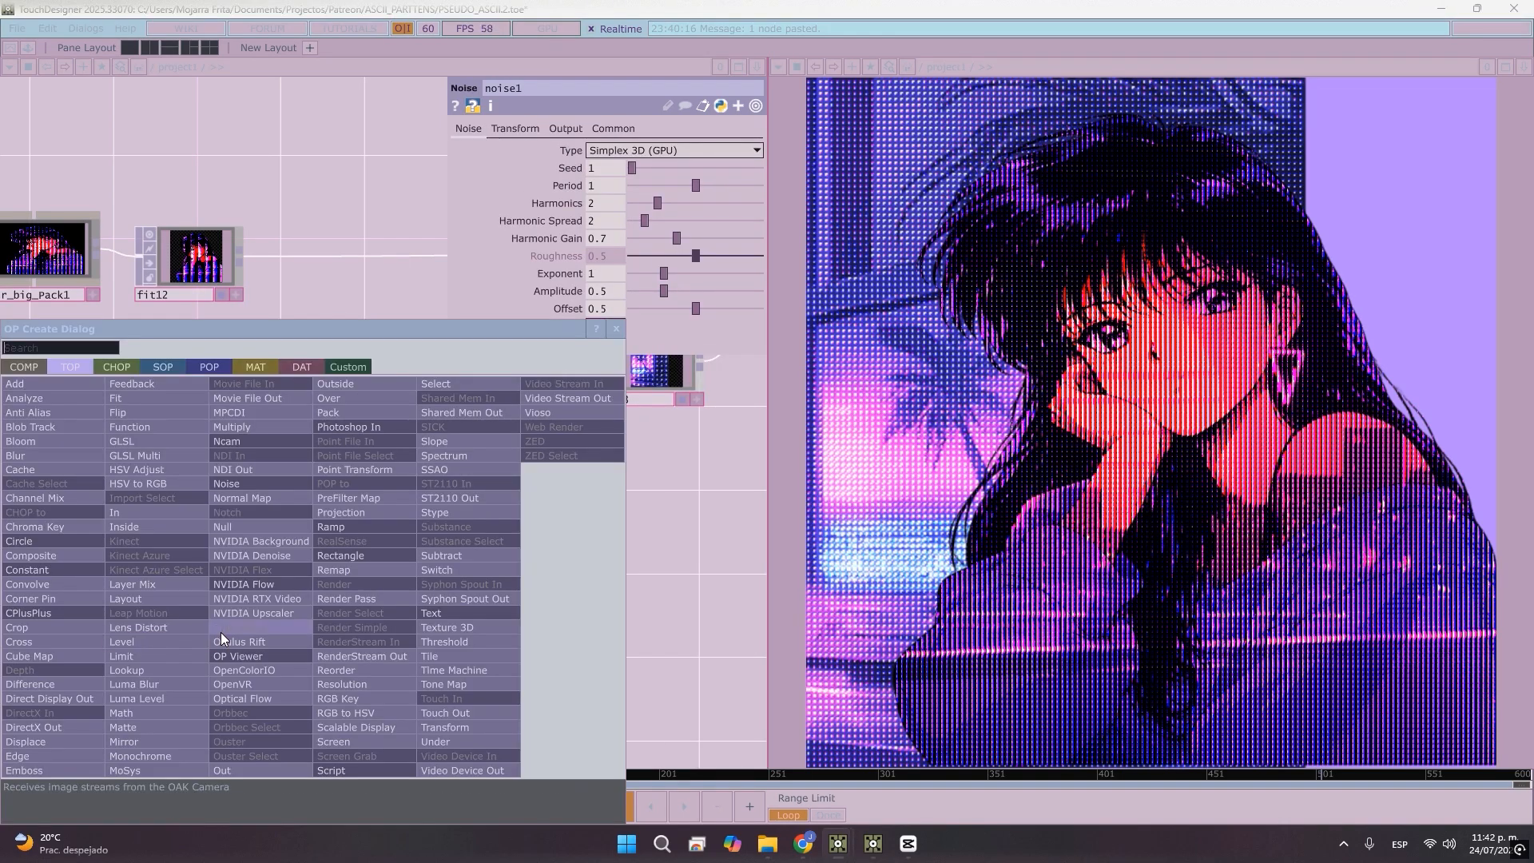
pyautogui.write('NO')
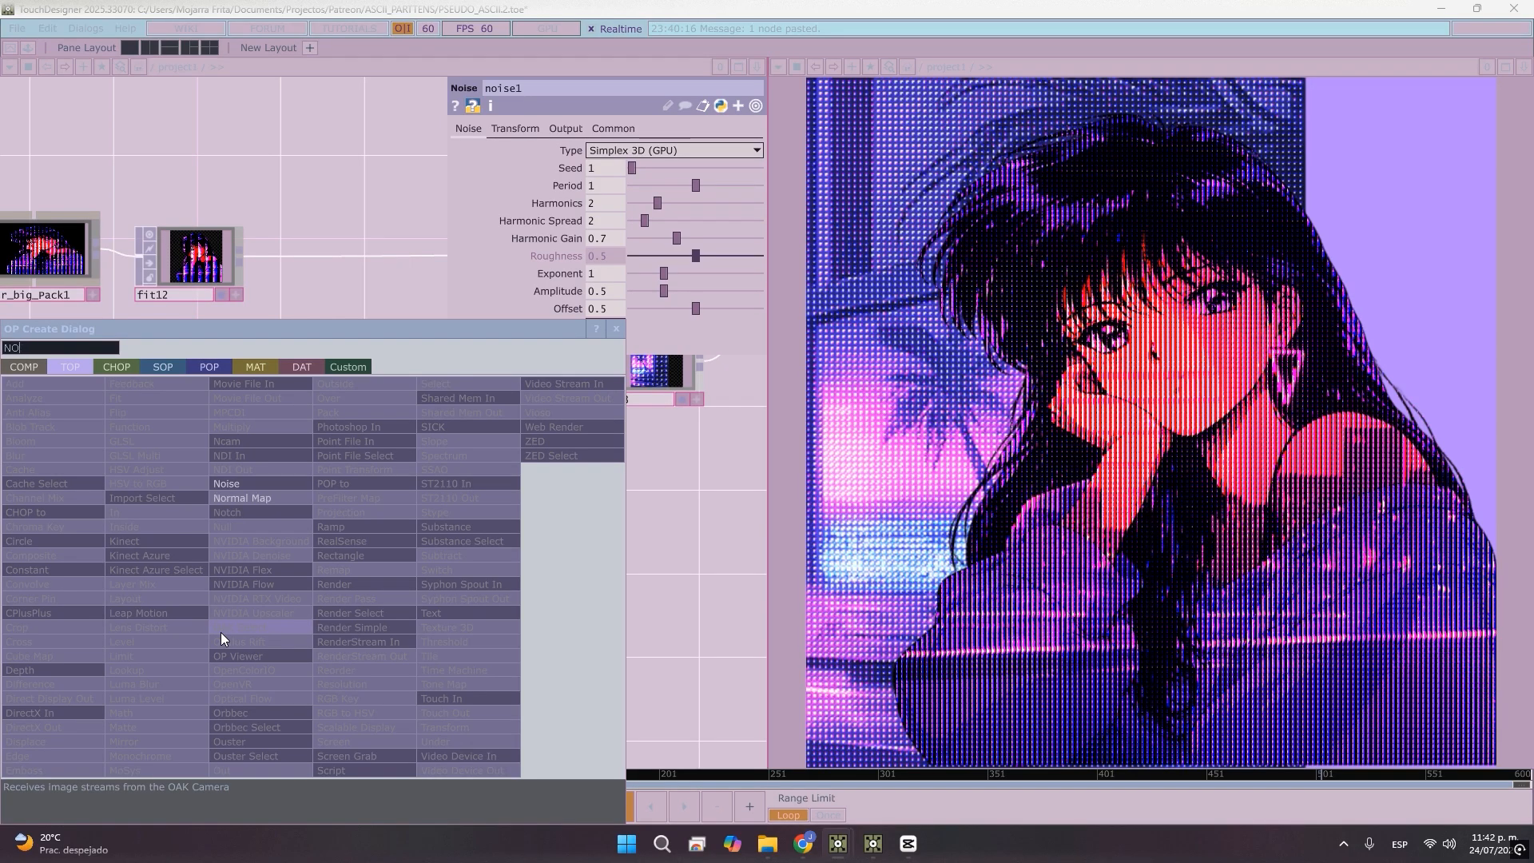
pyautogui.press('BackSpace')
pyautogui.press('BackSpace')
pyautogui.write('LIMIT')
pyautogui.press('Return')
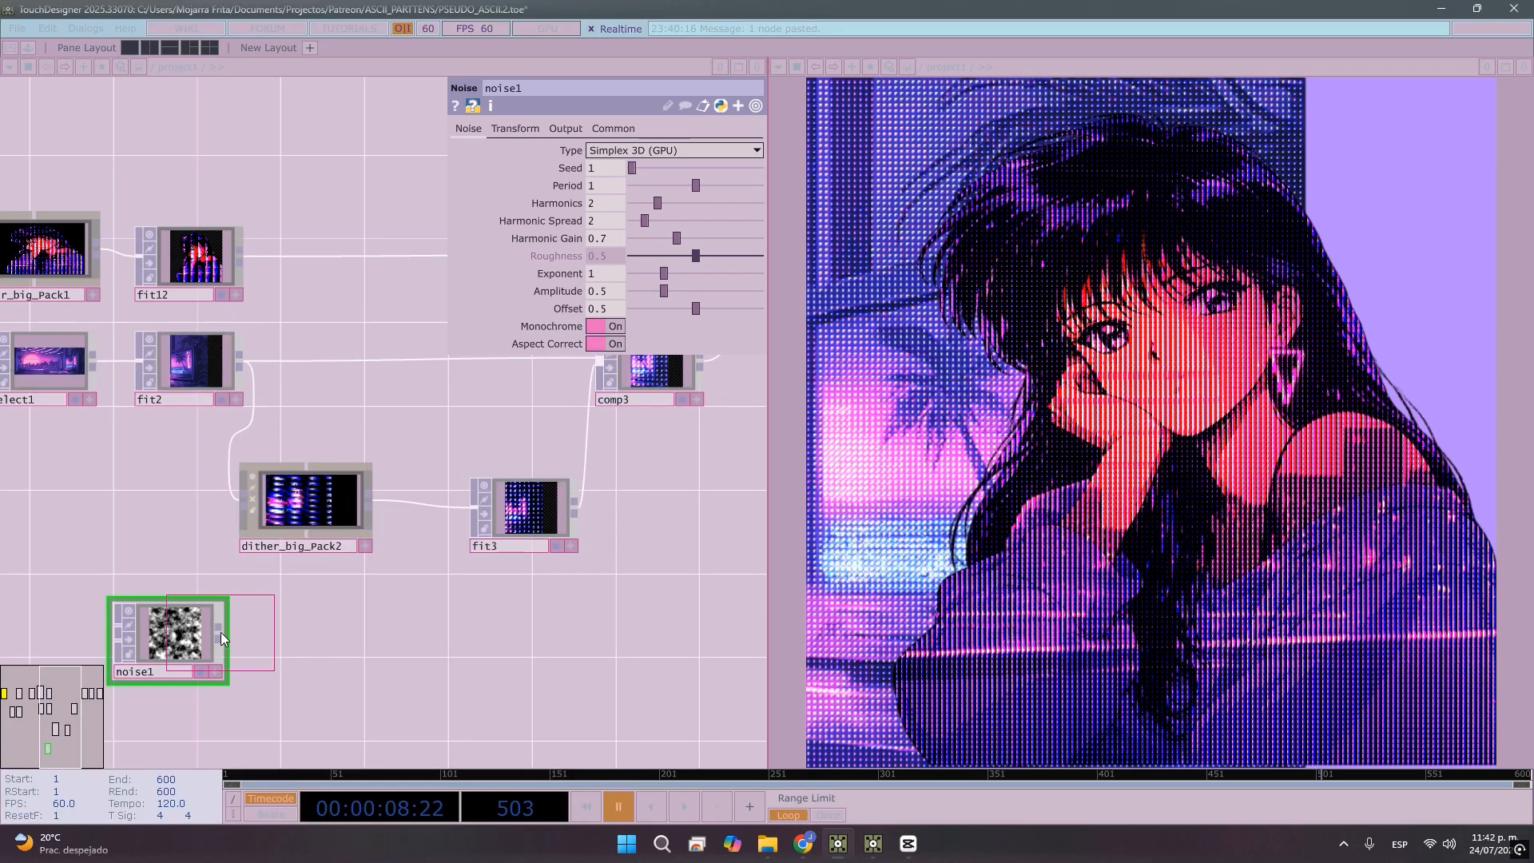
pyautogui.click(219, 632)
pyautogui.moveTo(212, 635); pyautogui.dragTo(332, 637)
# Set limit1's Quantize Position to Ceiling
pyautogui.click(508, 128)
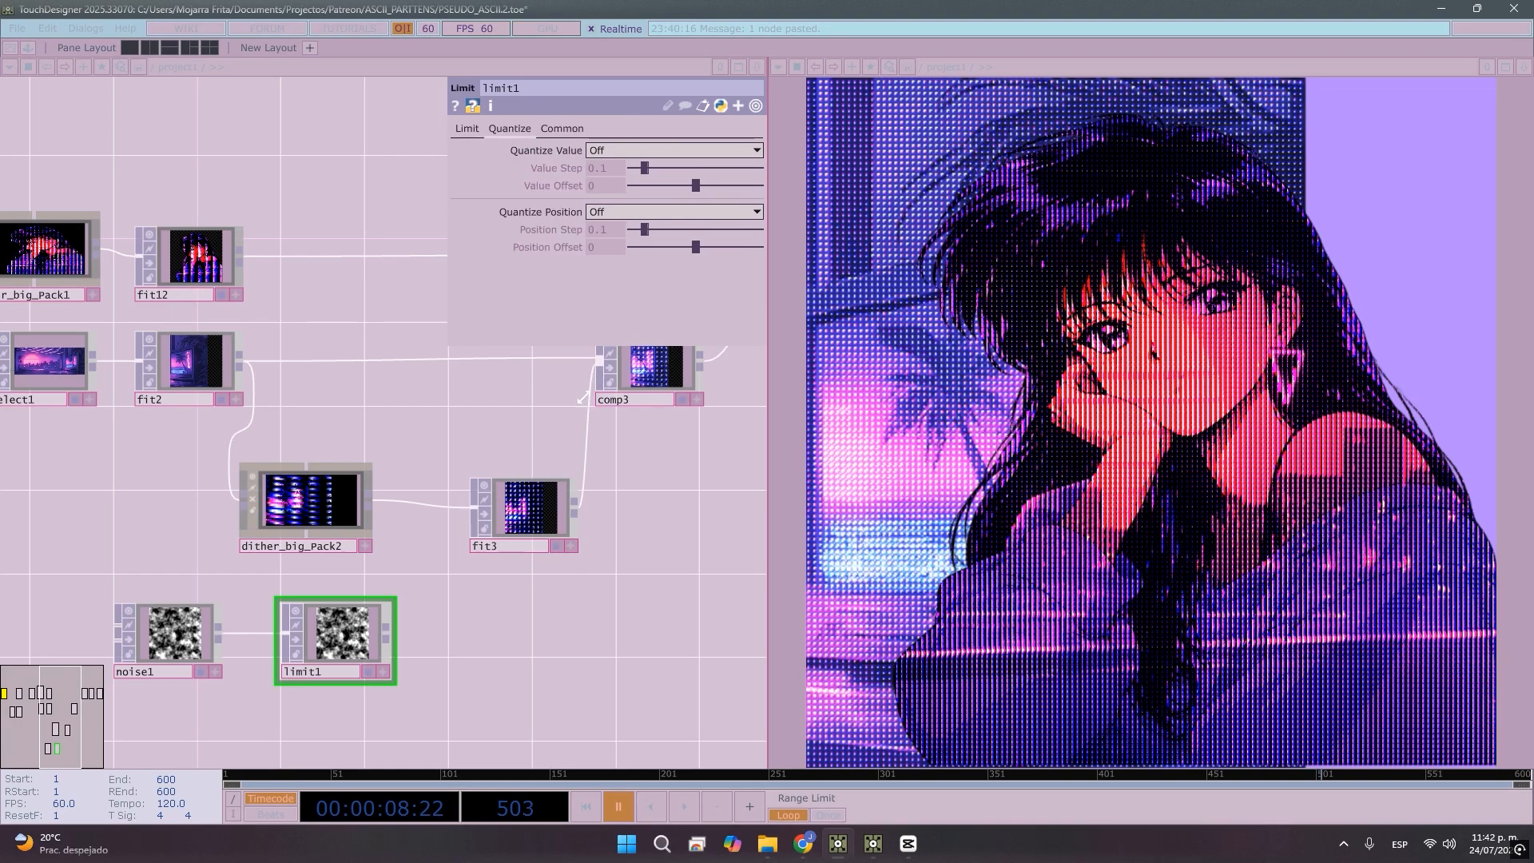
pyautogui.click(615, 212)
pyautogui.click(602, 246)
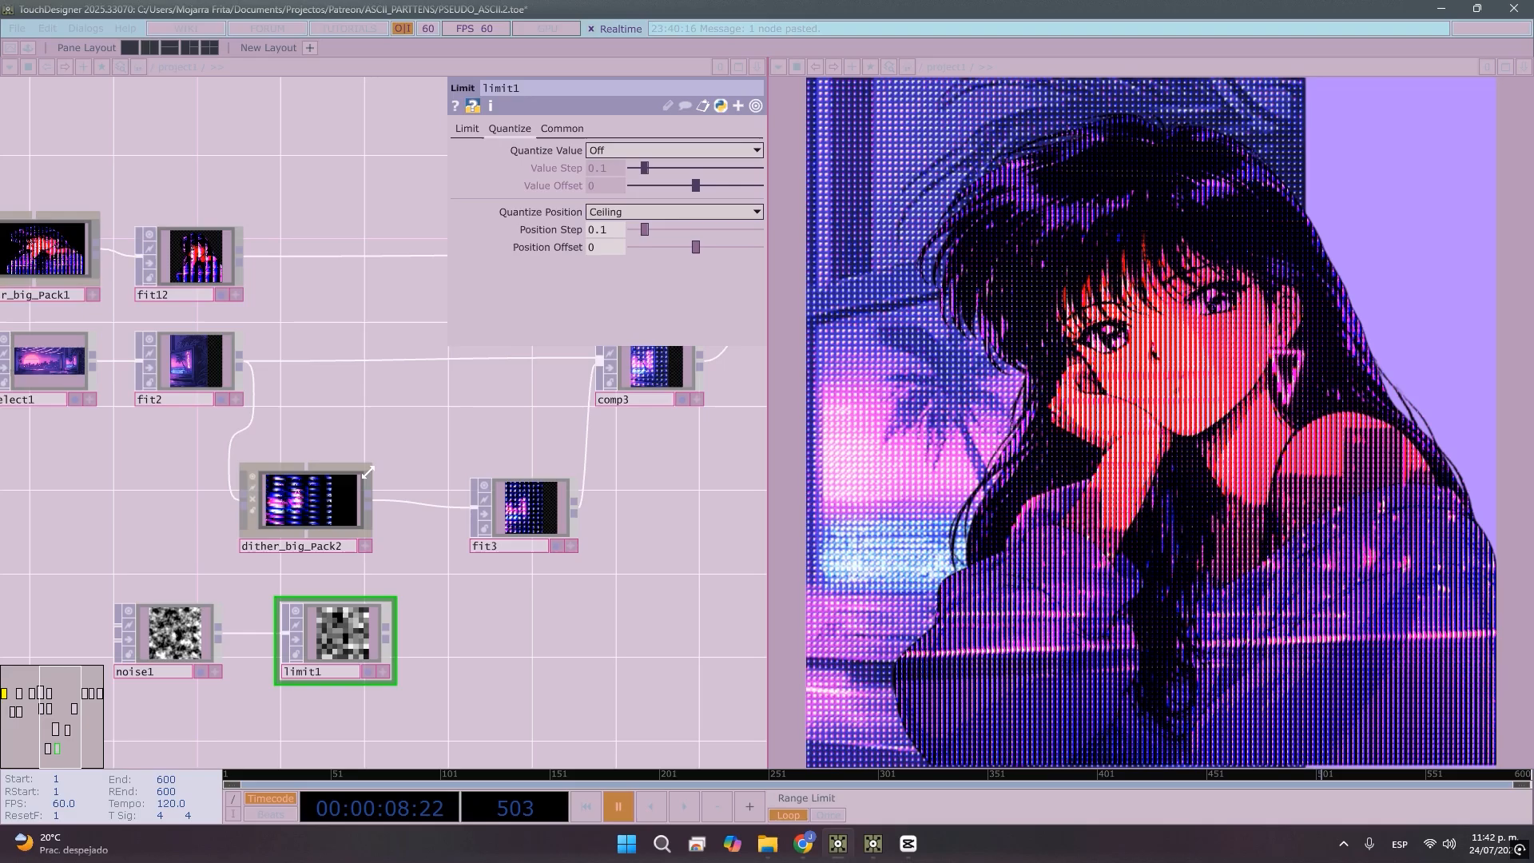
pyautogui.scroll(3, 412, 665)
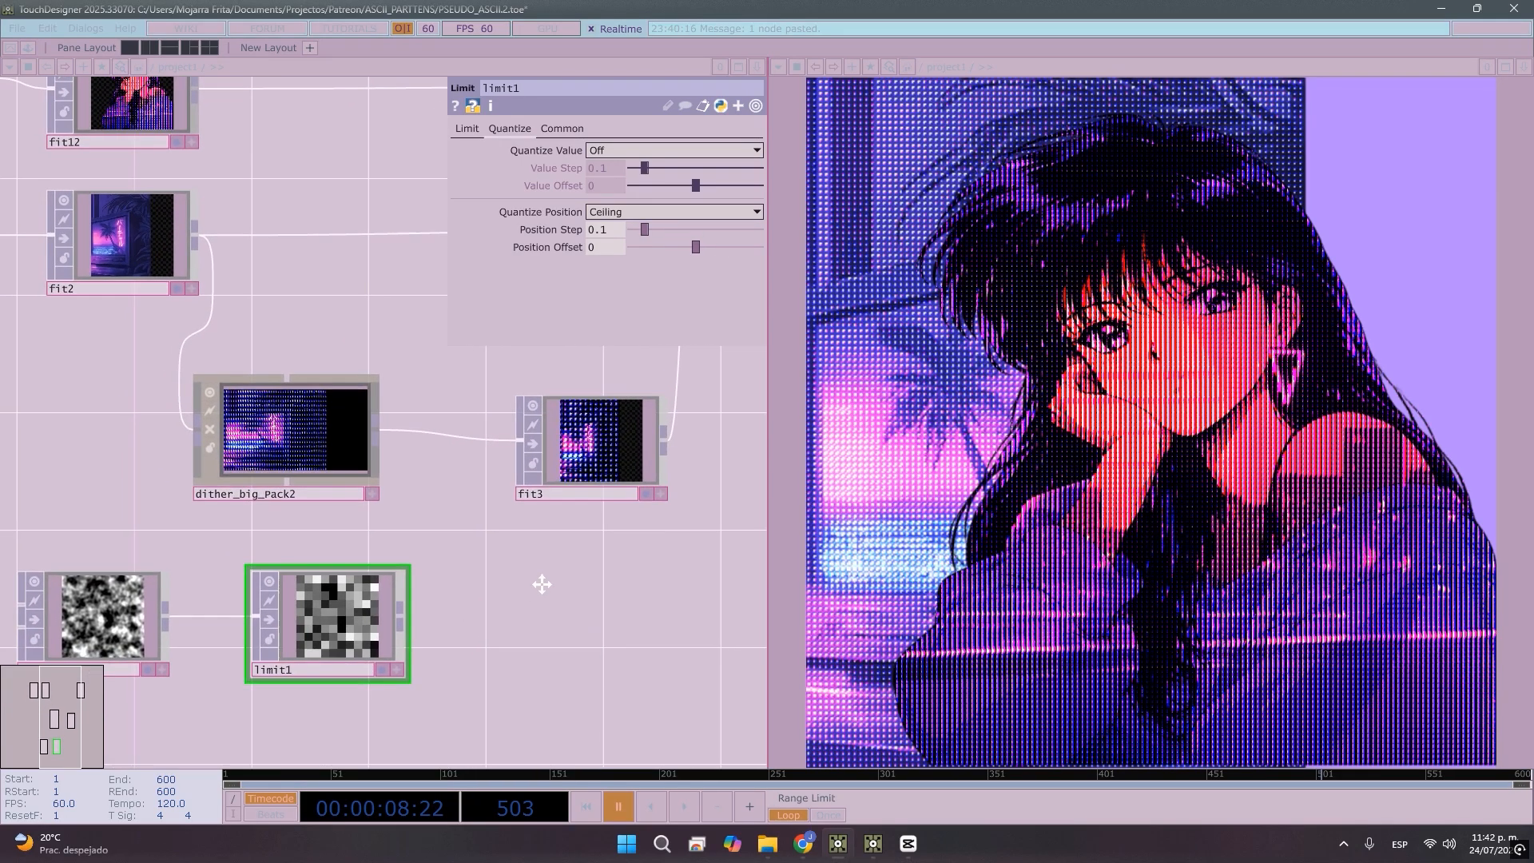
pyautogui.click(455, 557)
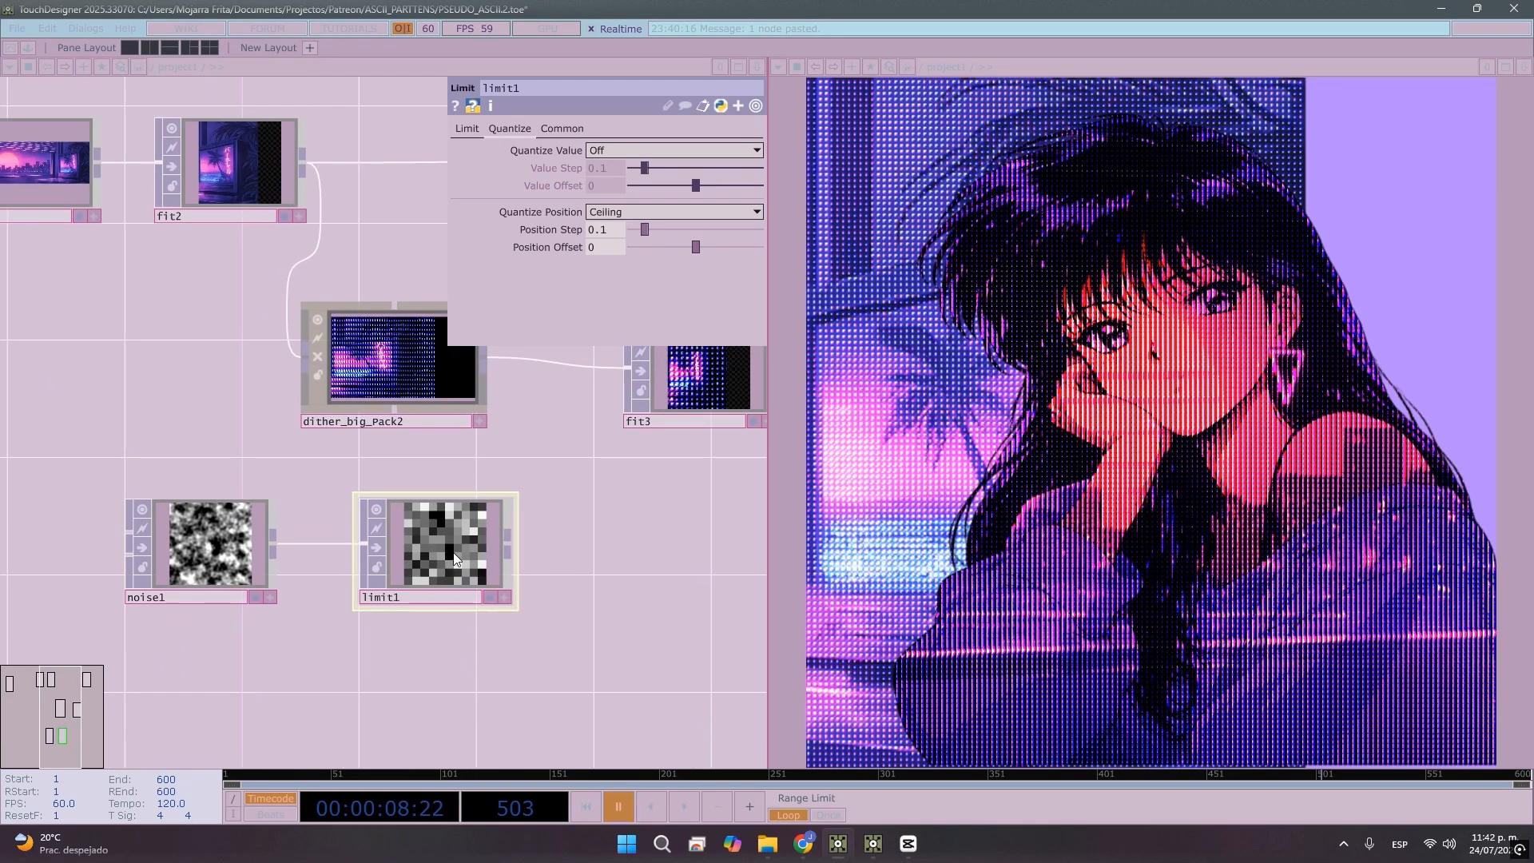
# Try the Floor and Round modes for limit1's Quantize Position, then raise Position Step to about 0.255
pyautogui.click(644, 212)
pyautogui.click(612, 247)
pyautogui.click(645, 211)
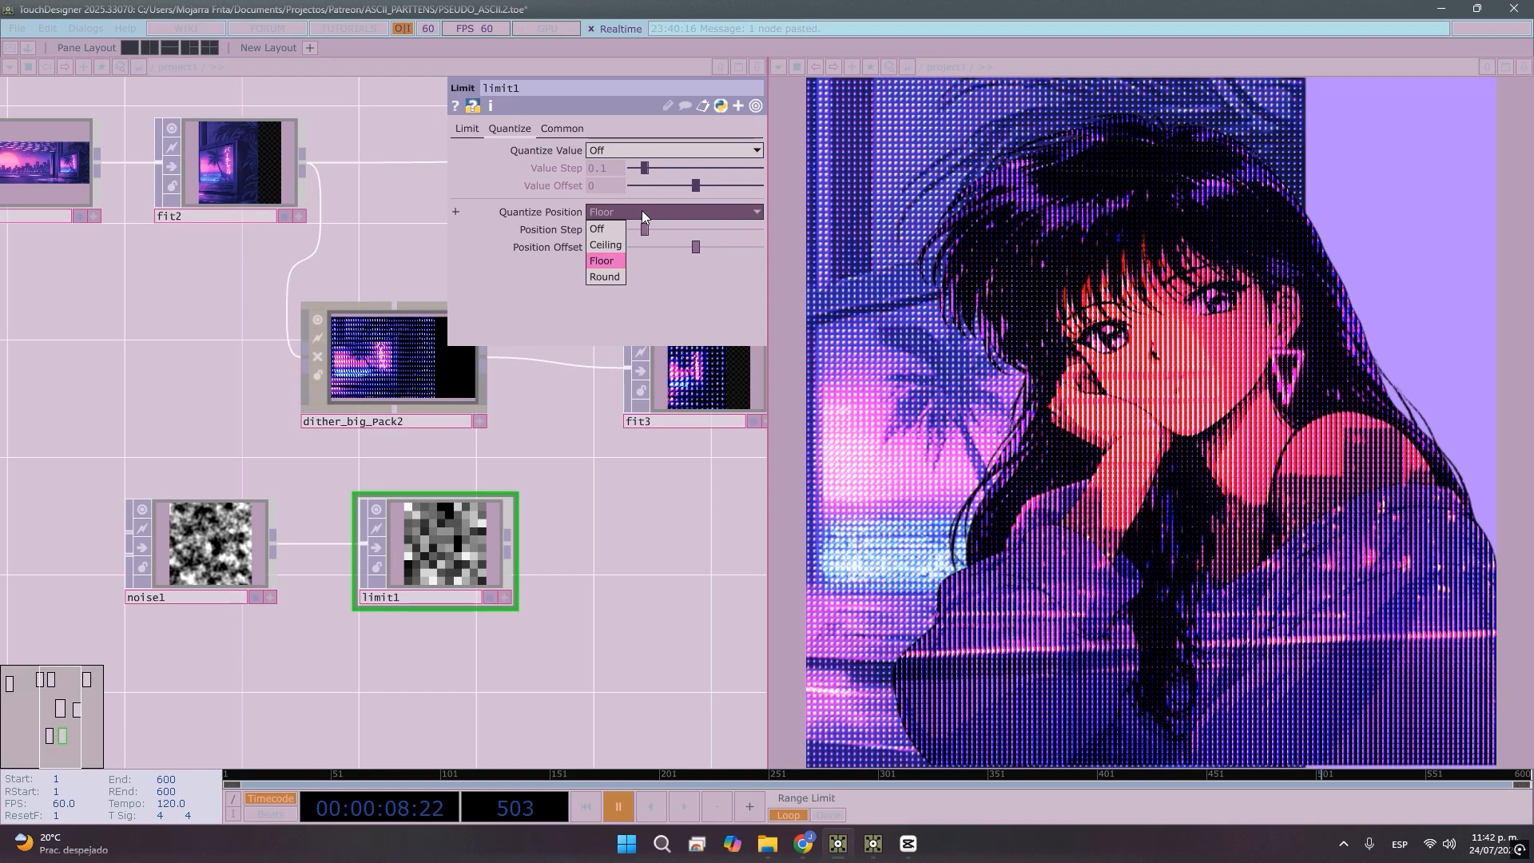
pyautogui.click(603, 276)
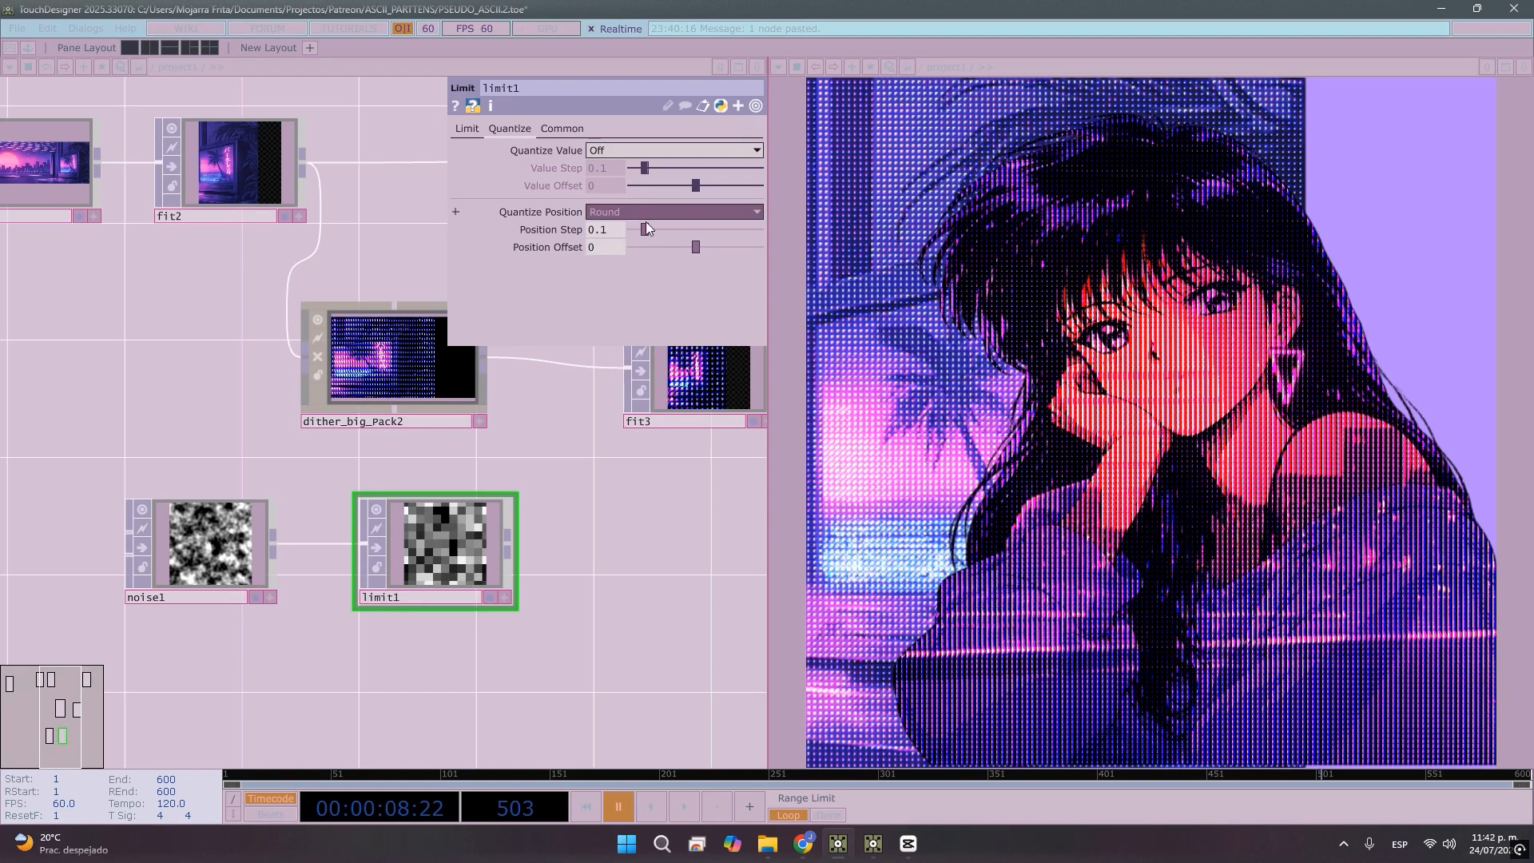
pyautogui.moveTo(644, 230); pyautogui.dragTo(664, 237)
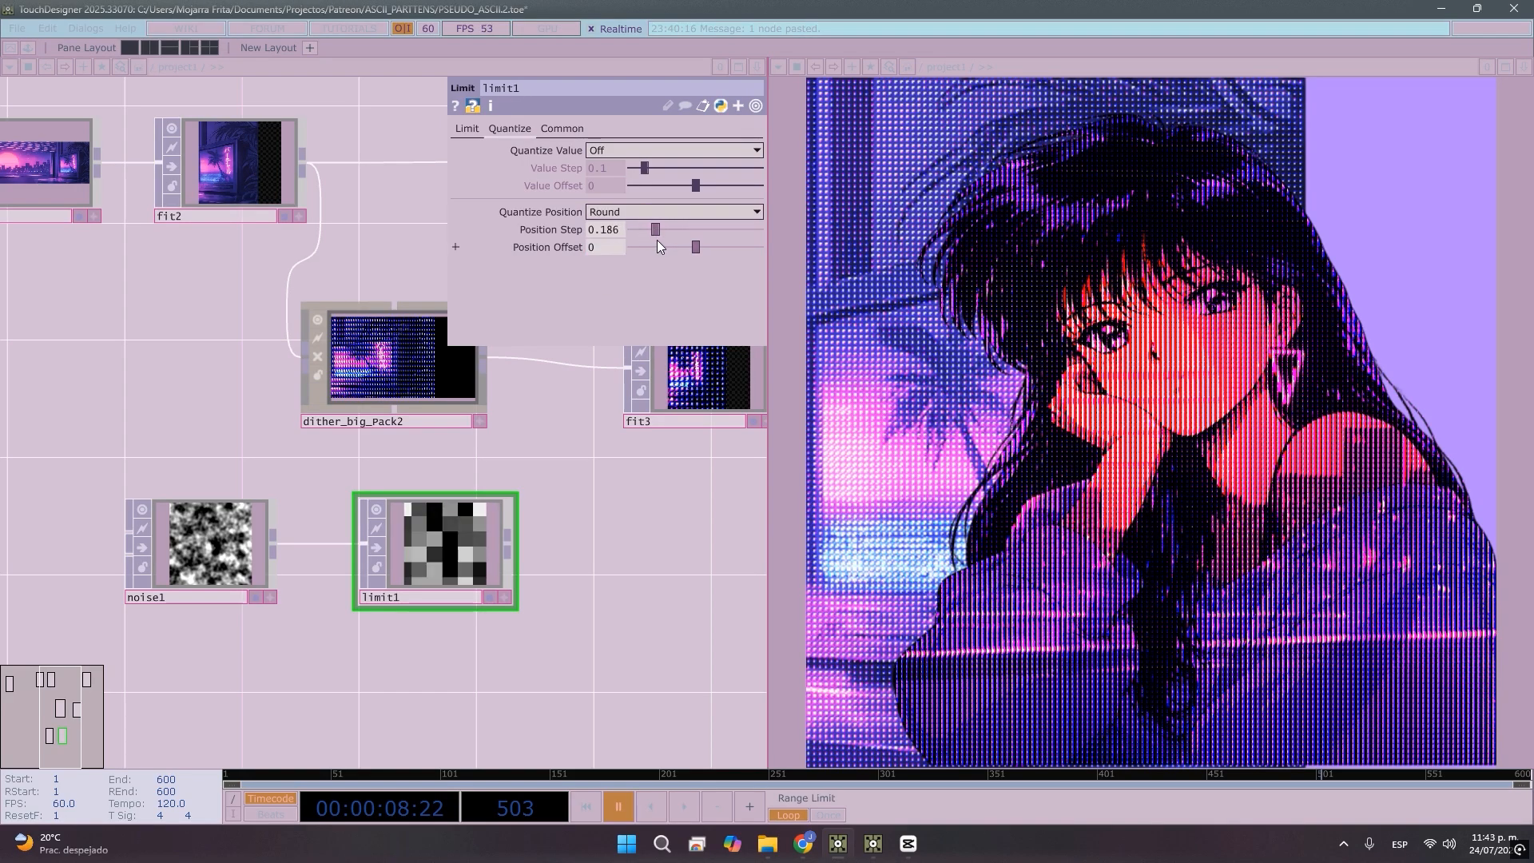
# Try Quantize Position Floor on limit1 with smaller Position Step values, then switch the mode to Ceiling
pyautogui.click(648, 214)
pyautogui.click(604, 260)
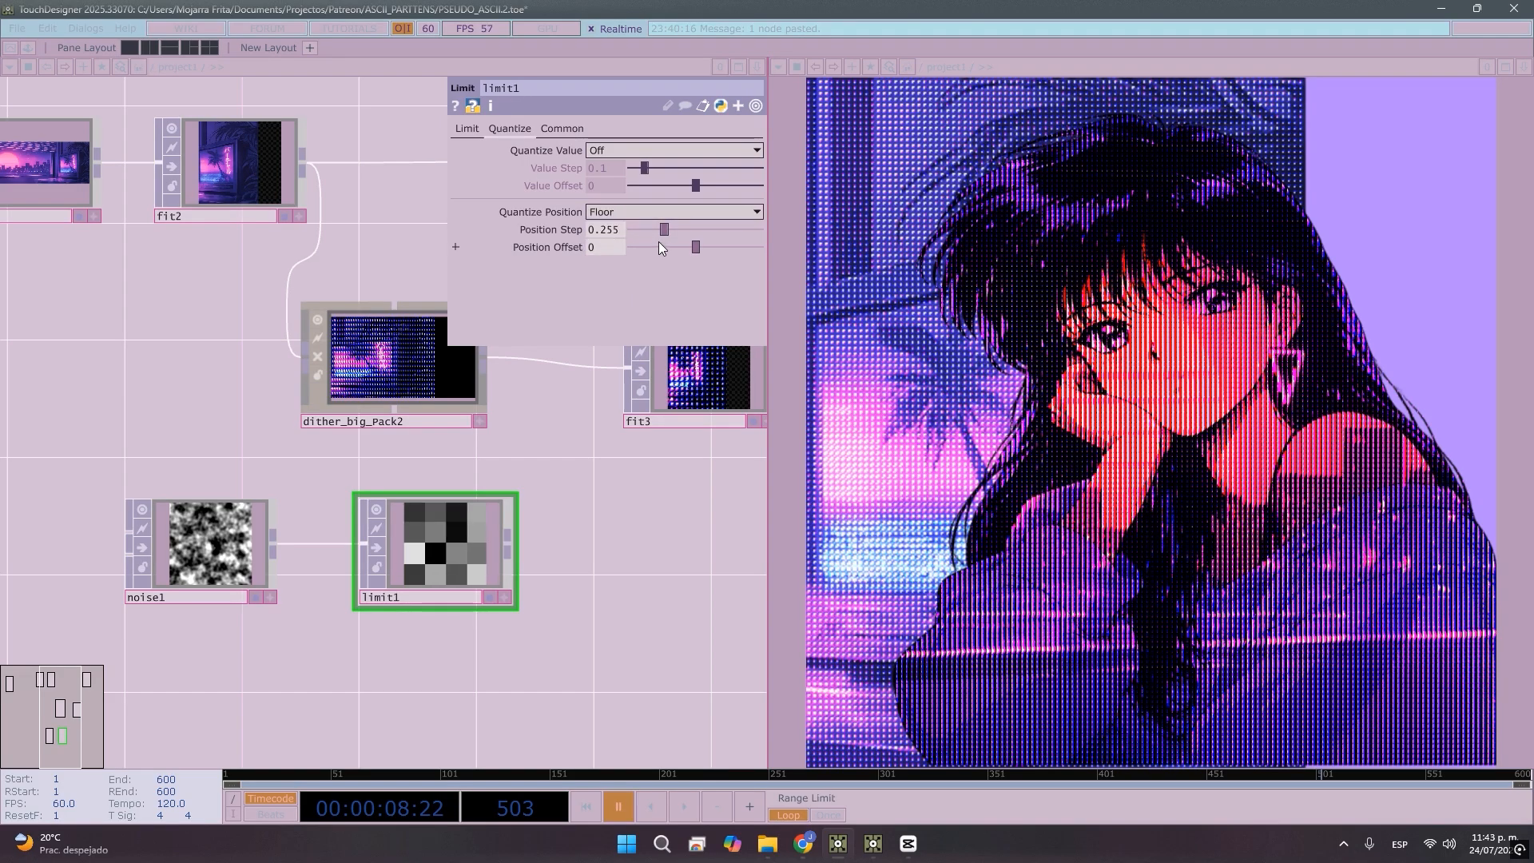
pyautogui.moveTo(666, 237); pyautogui.dragTo(652, 237)
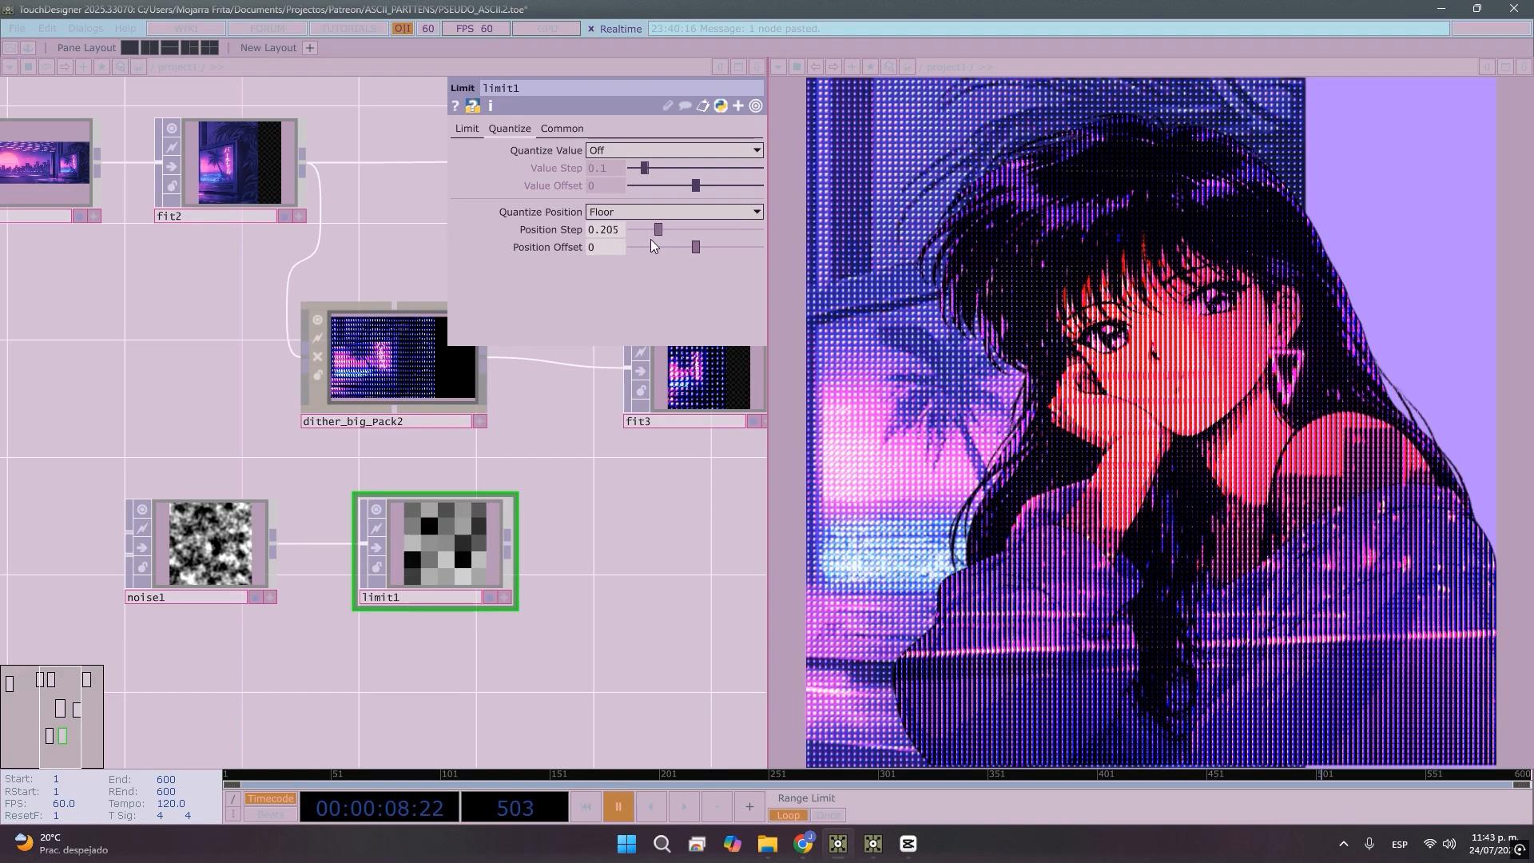
pyautogui.moveTo(644, 248); pyautogui.dragTo(648, 247)
pyautogui.click(643, 213)
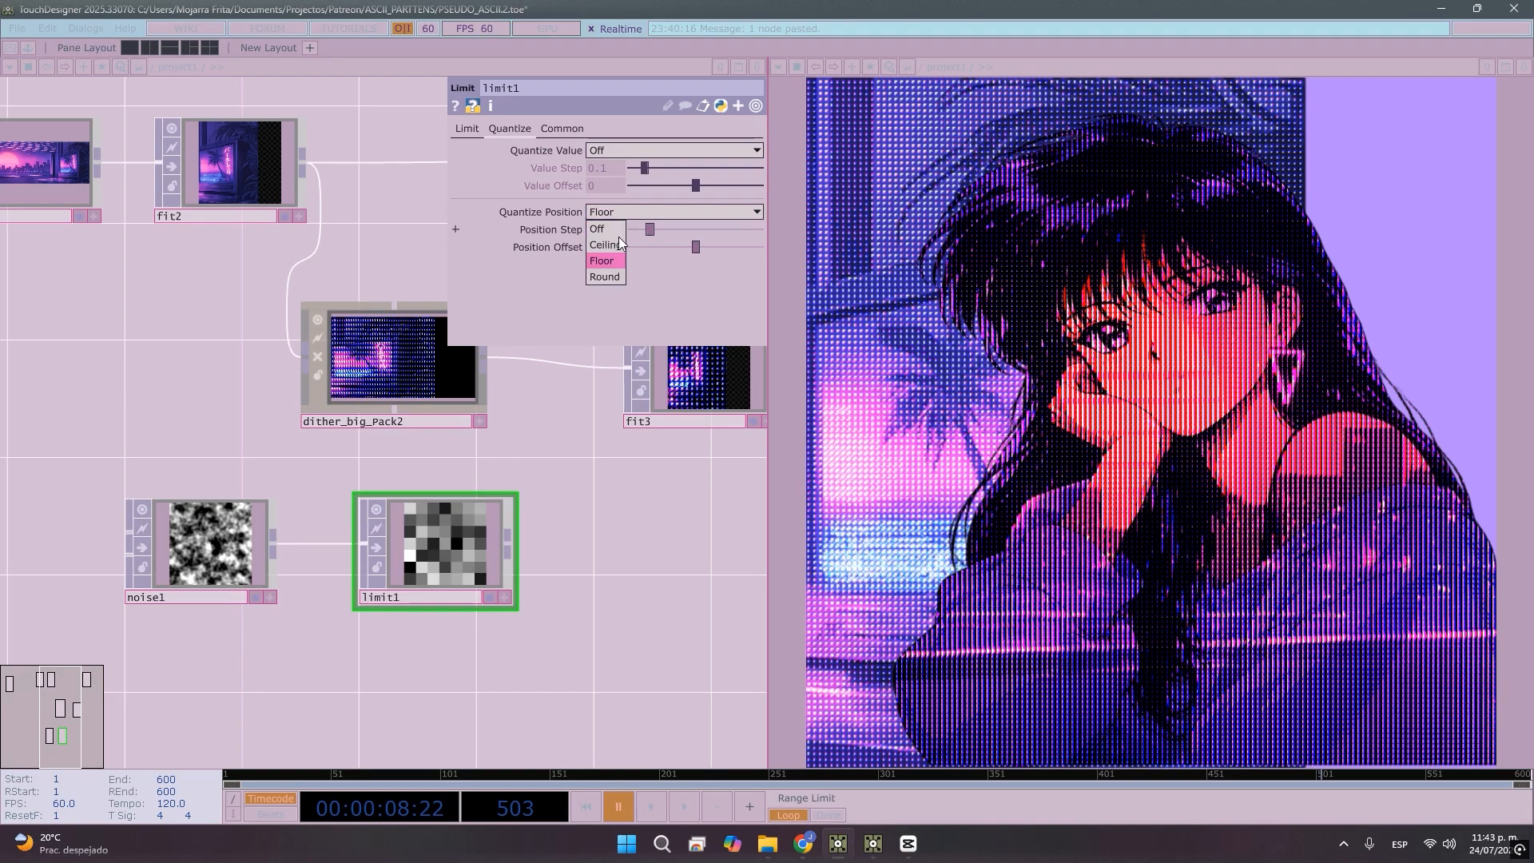
pyautogui.click(614, 243)
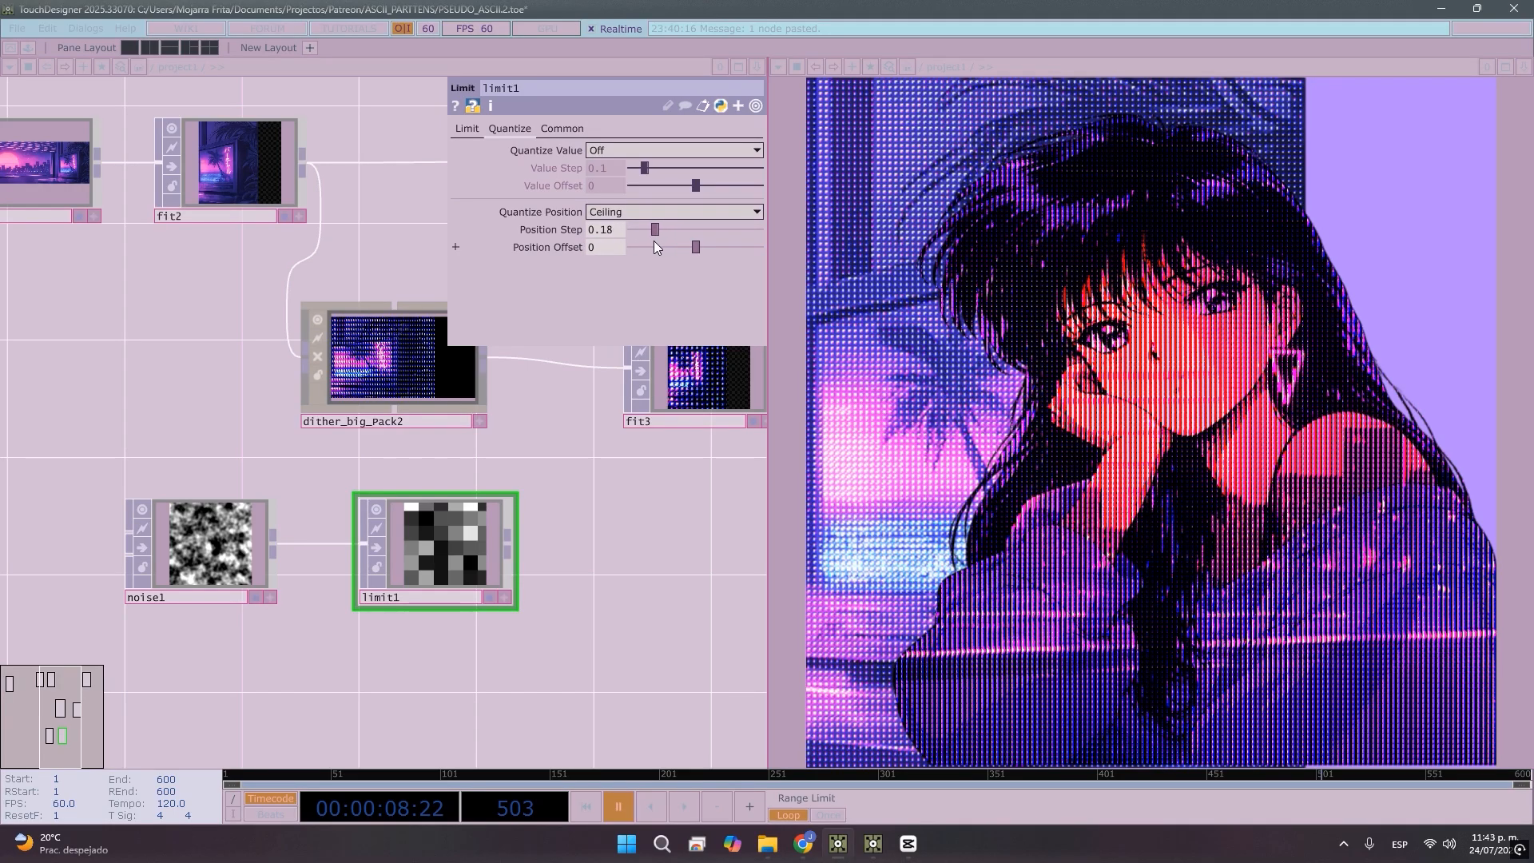
# Compare Floor on limit1 once more, then set Quantize Position to Ceiling and Position Step to 0.062
pyautogui.click(649, 213)
pyautogui.click(612, 247)
pyautogui.moveTo(655, 230); pyautogui.dragTo(654, 232)
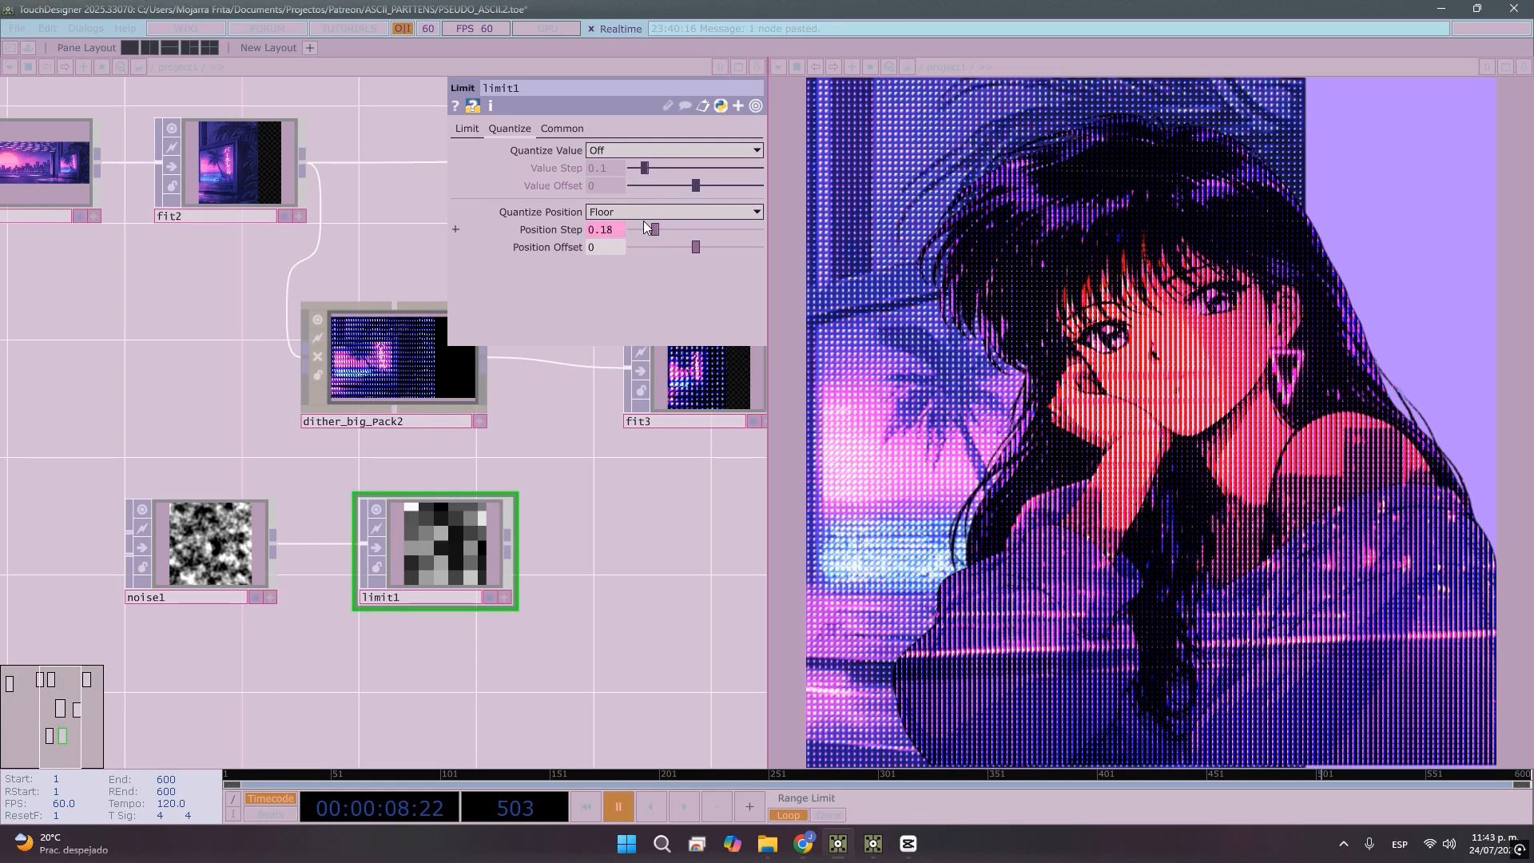
pyautogui.click(636, 213)
pyautogui.click(610, 257)
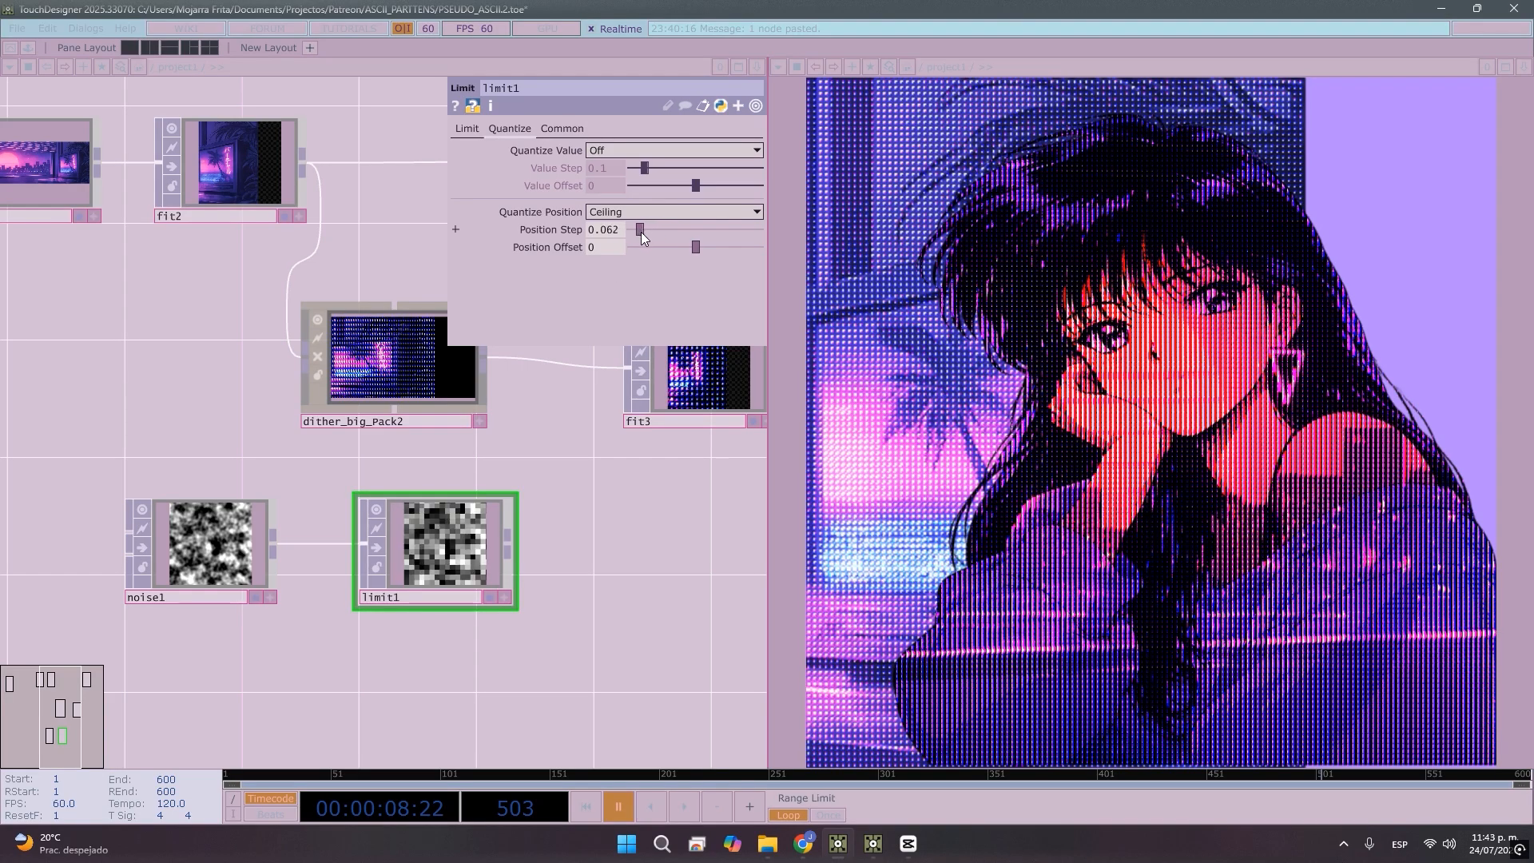
# Set noise1's Exponent to 0 and Amplitude to 0.97 for a hard black-and-white pattern
pyautogui.scroll(3, 232, 576)
pyautogui.click(304, 597)
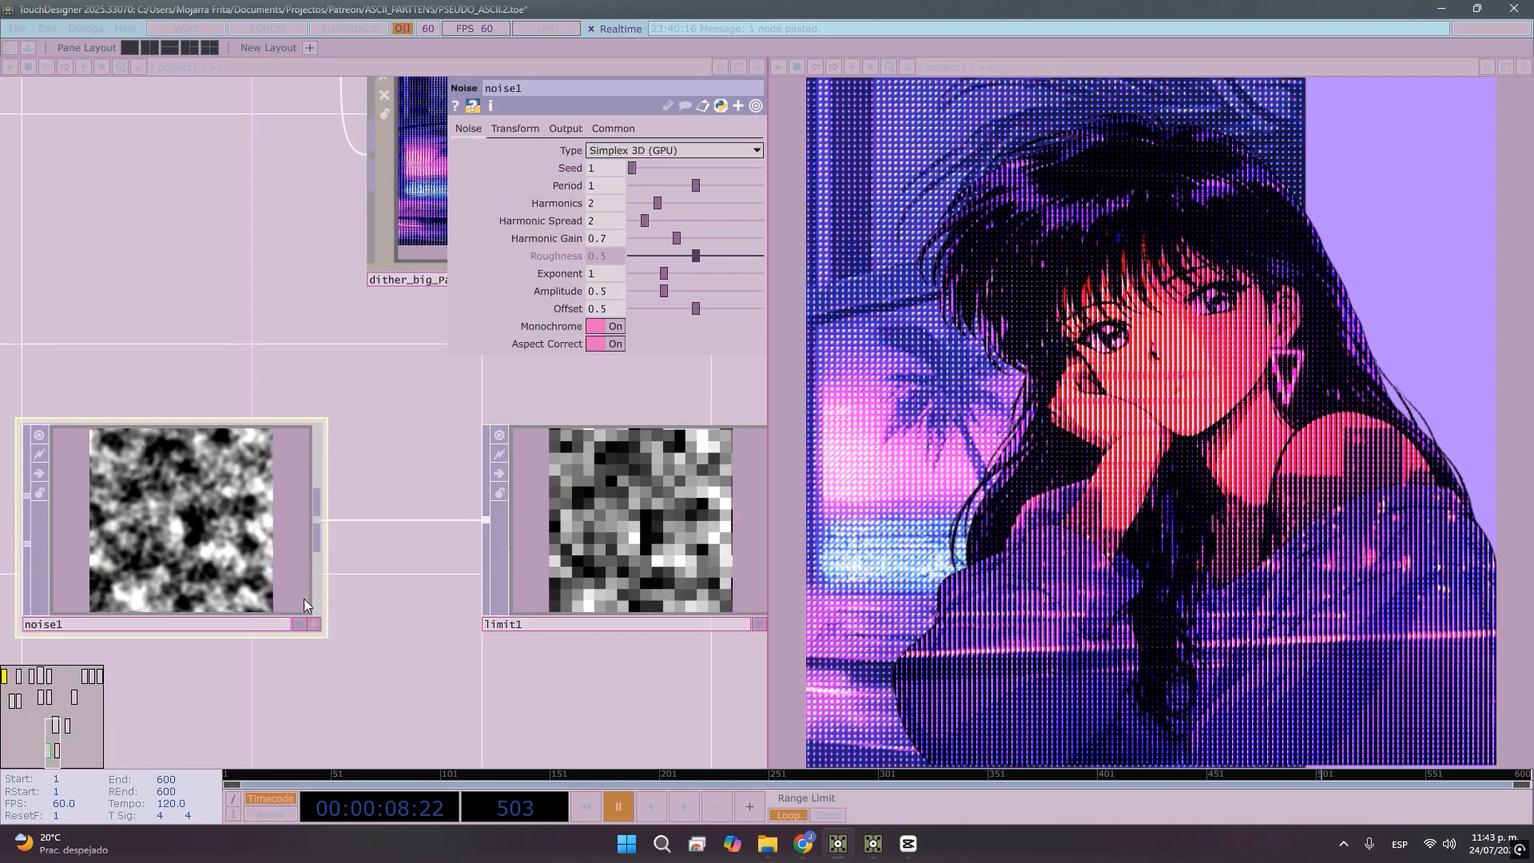
pyautogui.moveTo(665, 273); pyautogui.dragTo(630, 273)
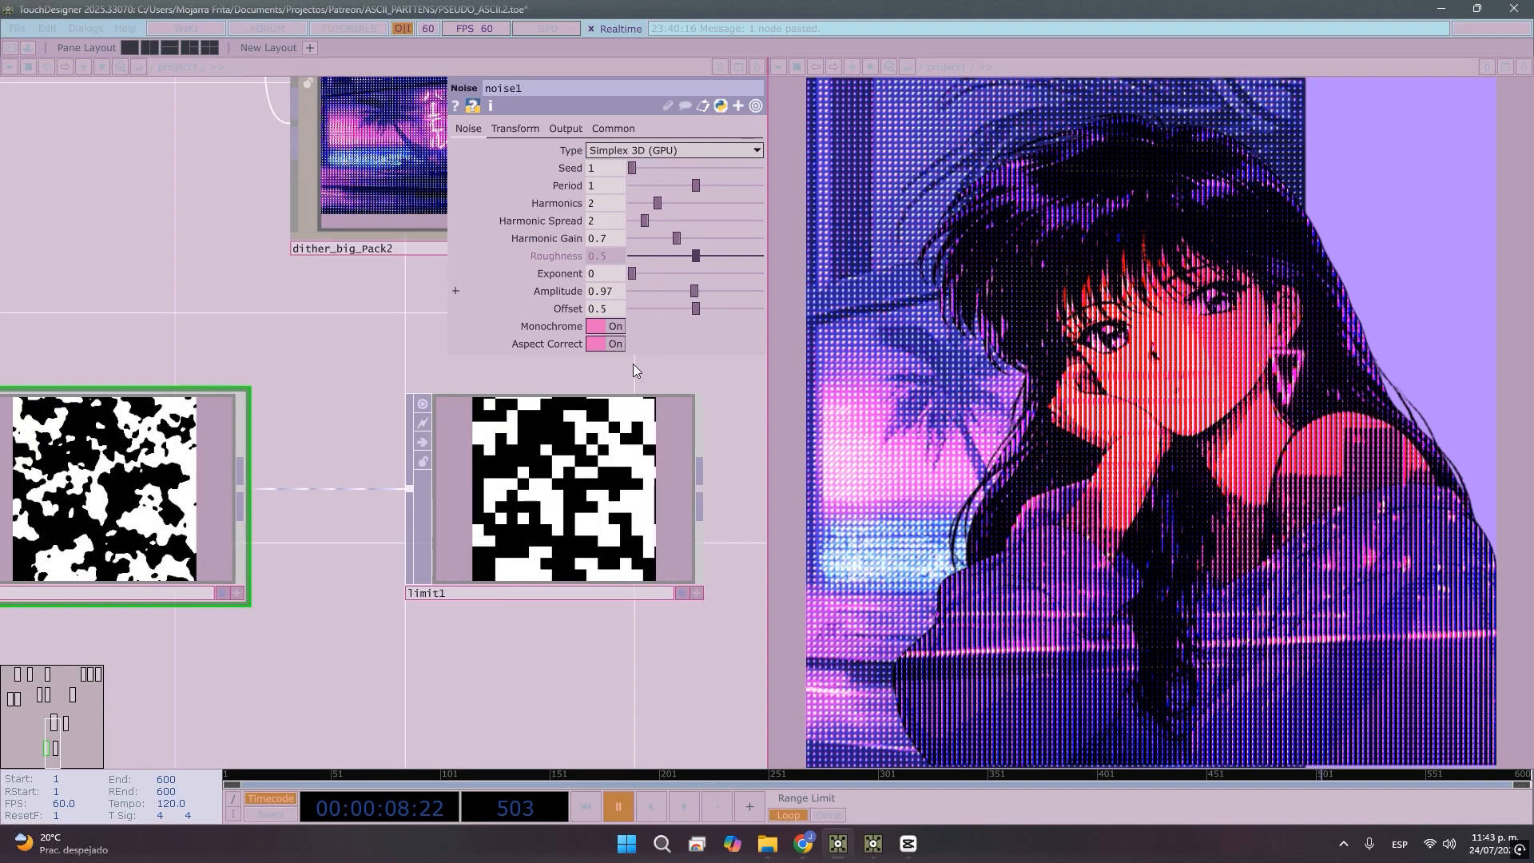
pyautogui.moveTo(337, 657); pyautogui.dragTo(444, 675)
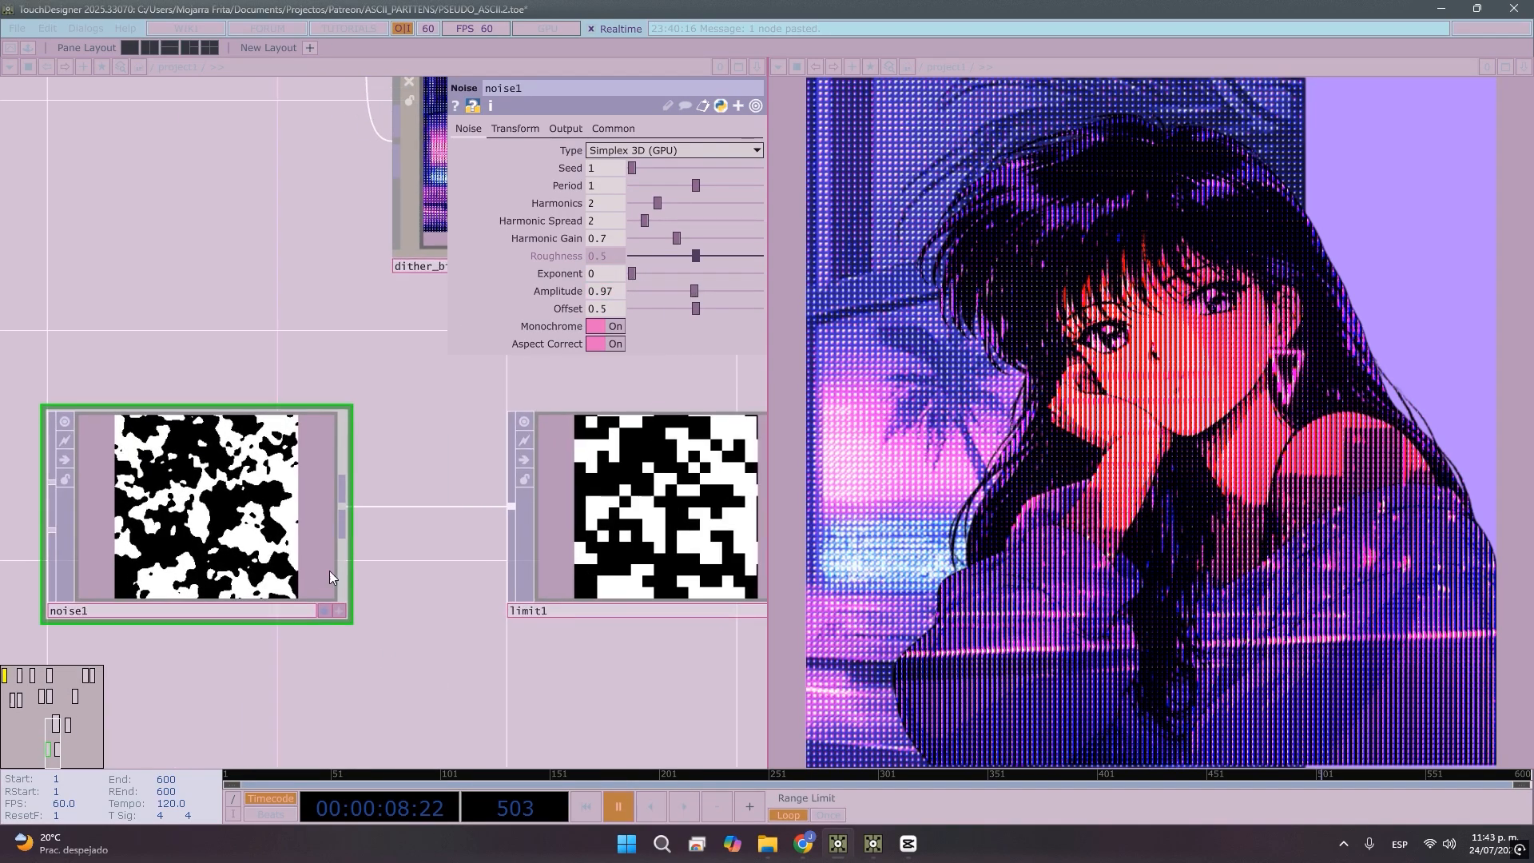
# Drive noise1's Y translation with the expression absTime.seconds * 0.2 and resume timeline playback
pyautogui.click(515, 128)
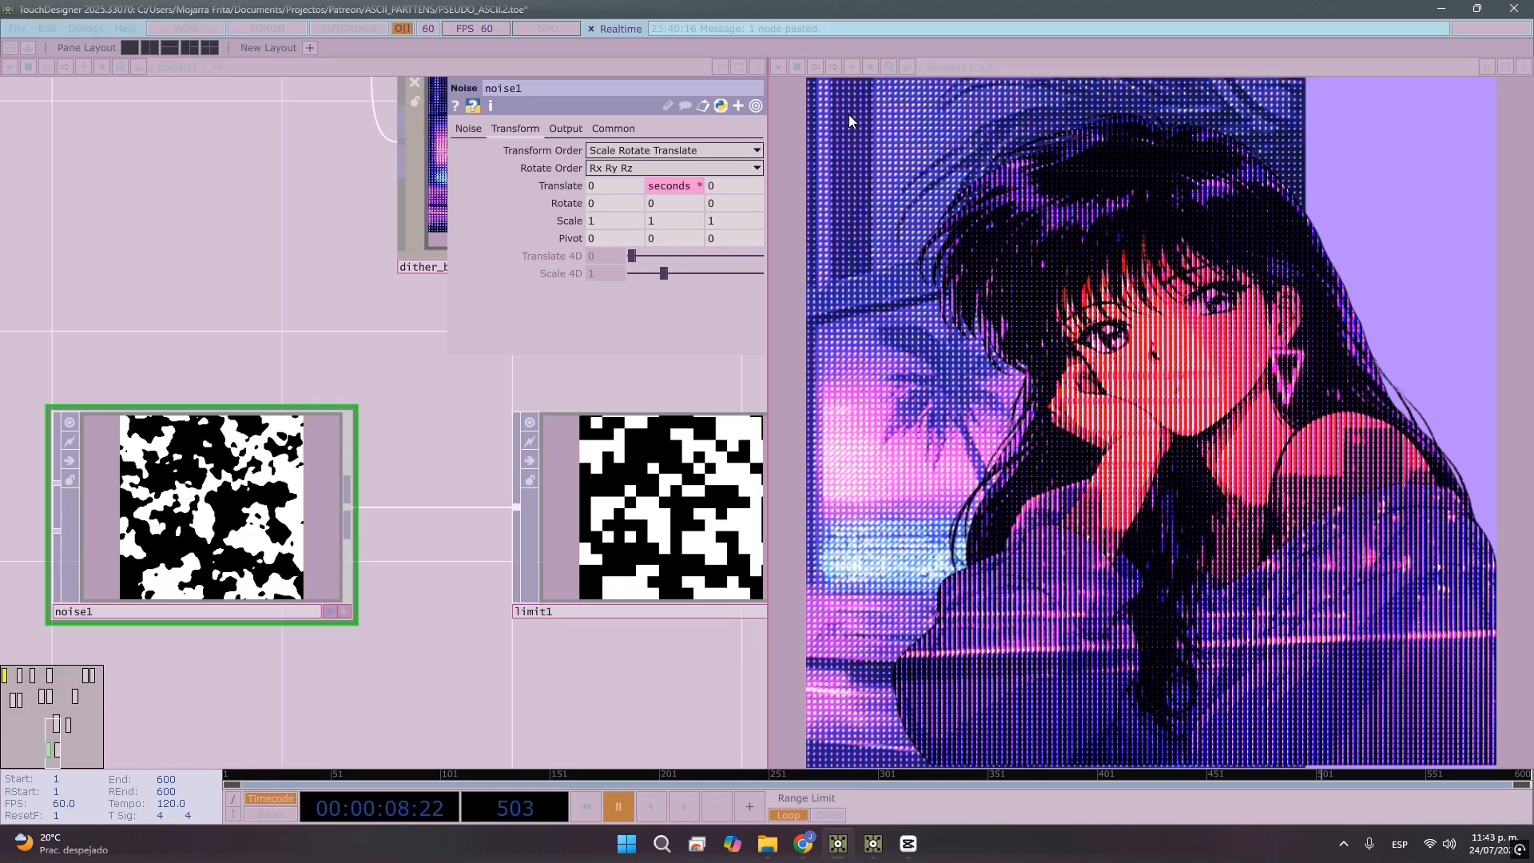
pyautogui.write('.1')
pyautogui.press('Return')
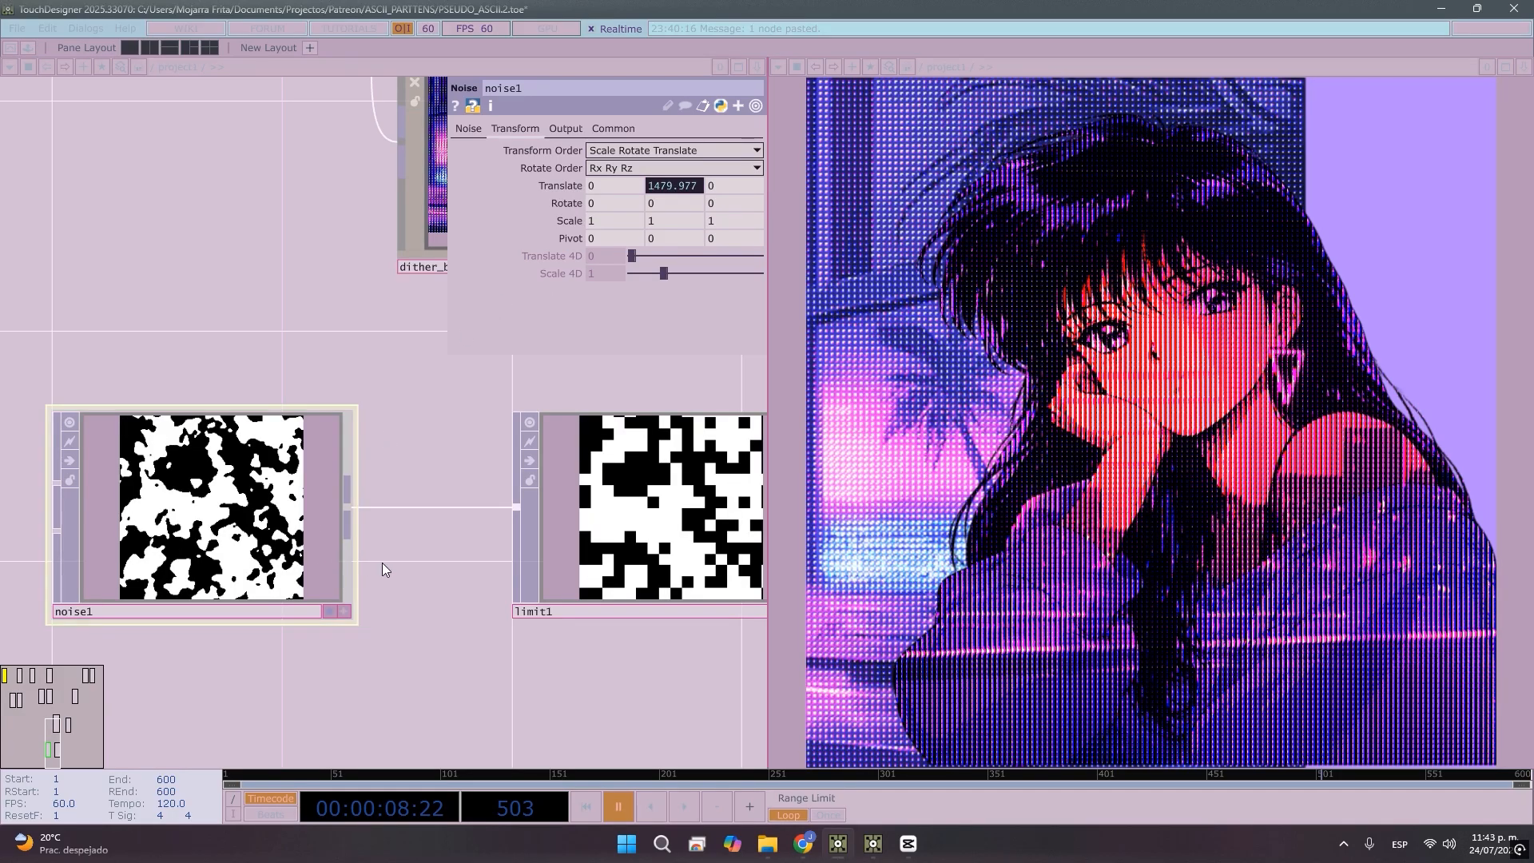
pyautogui.moveTo(447, 662); pyautogui.dragTo(318, 660)
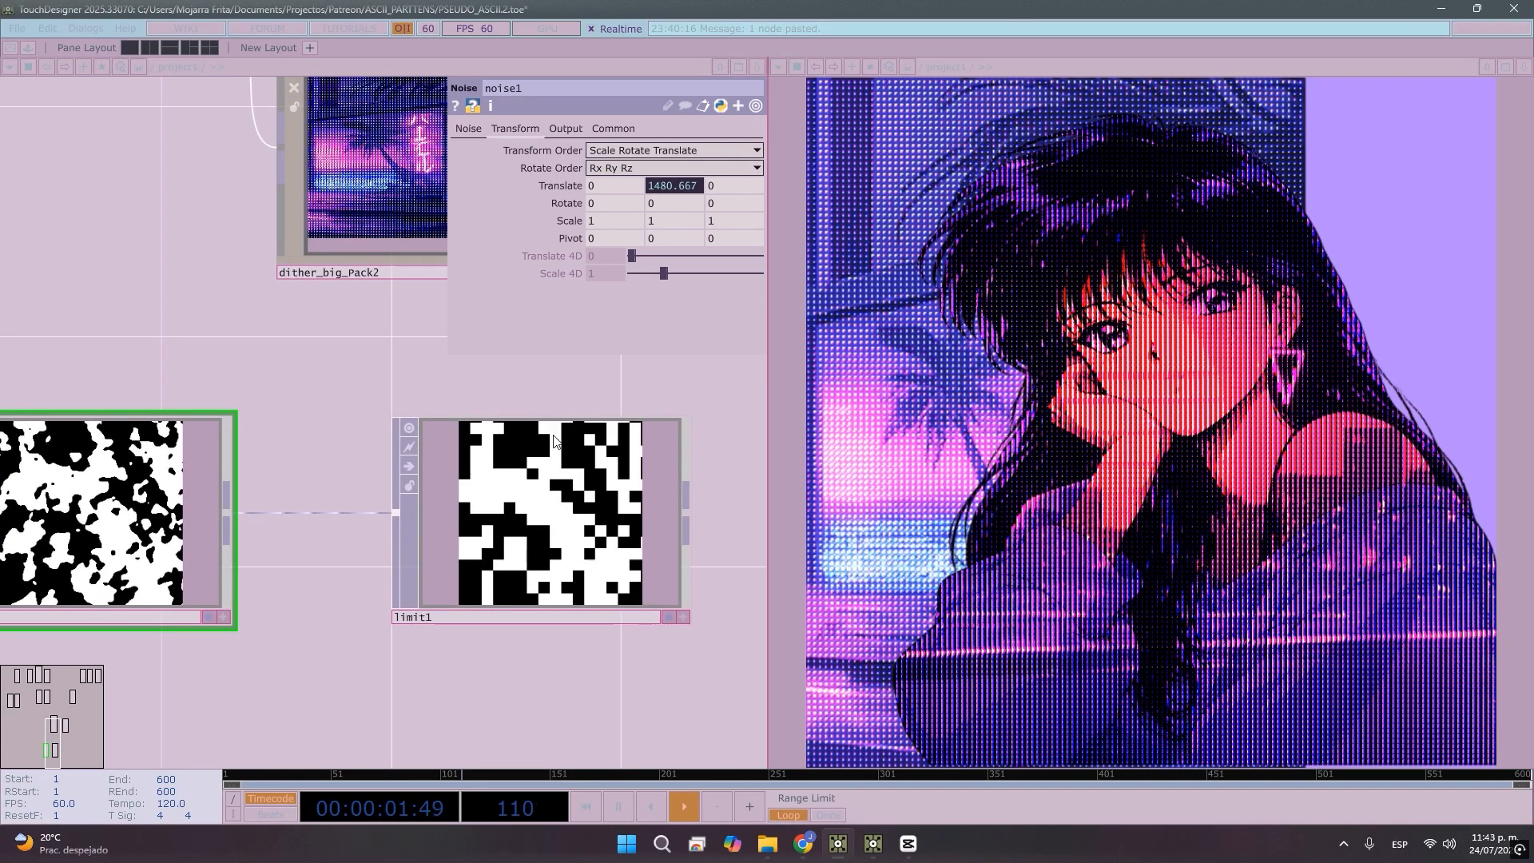
# Speed up noise1's Y translation by changing its expression to absTime.seconds * 0.5
pyautogui.click(671, 186)
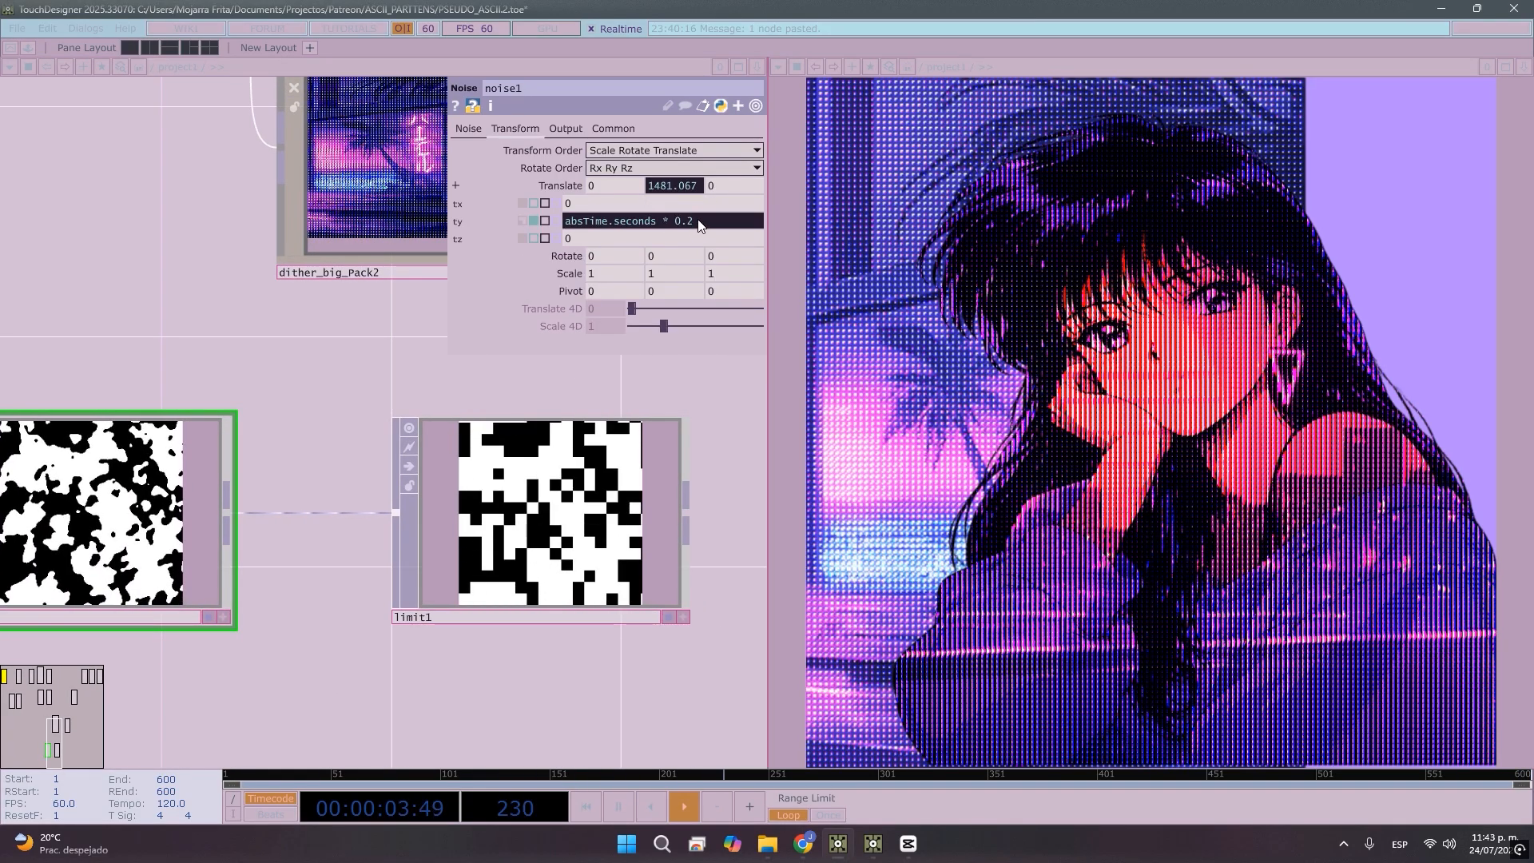
pyautogui.press('BackSpace')
pyautogui.write('5')
pyautogui.press('Return')
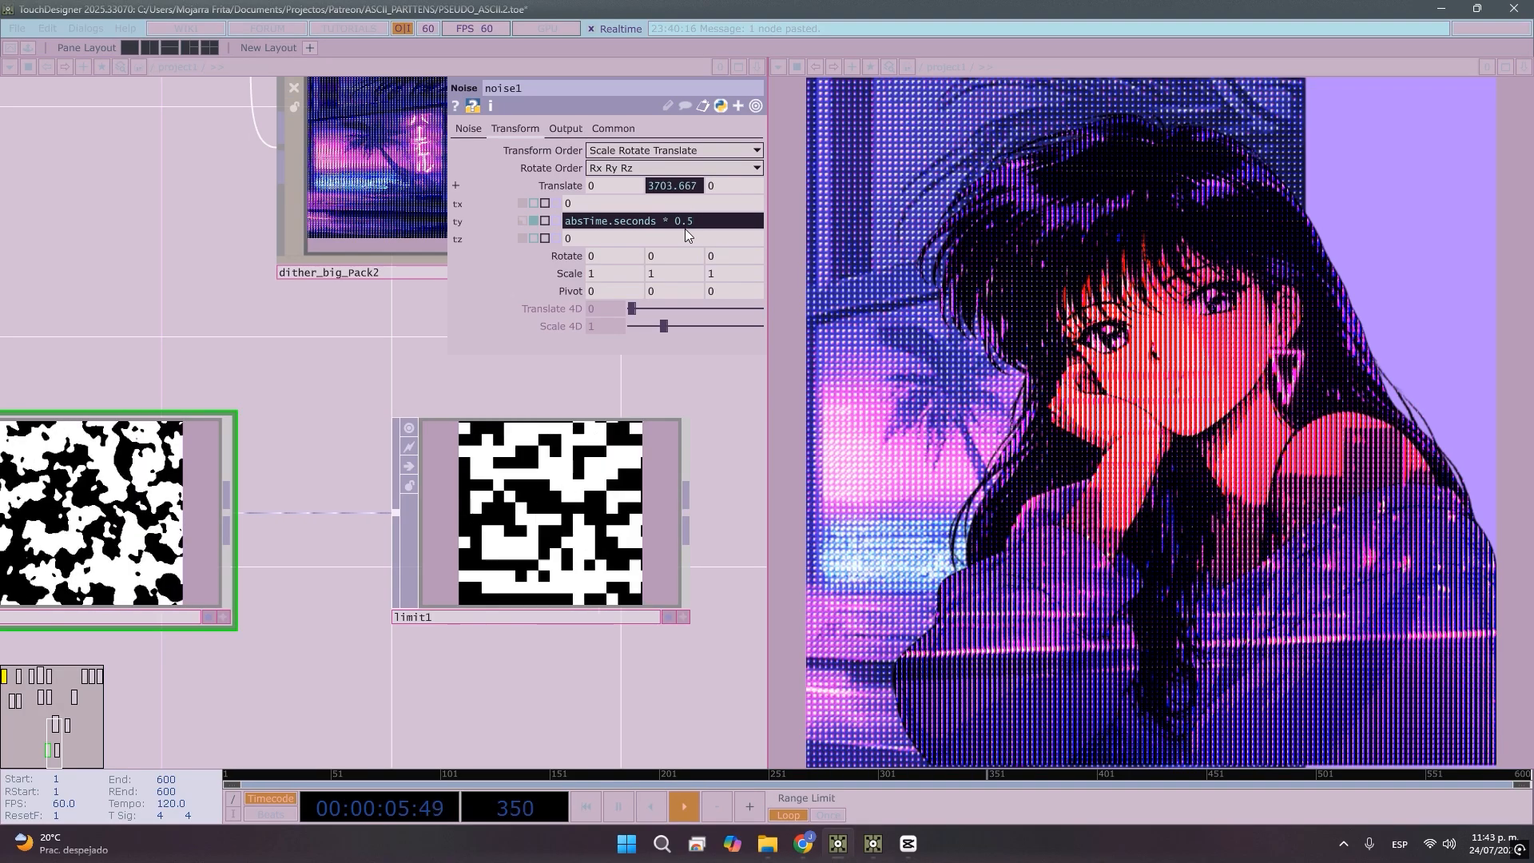
# Move fit3 up and to the right to make room after dither_big_Pack2
pyautogui.scroll(-5, 319, 663)
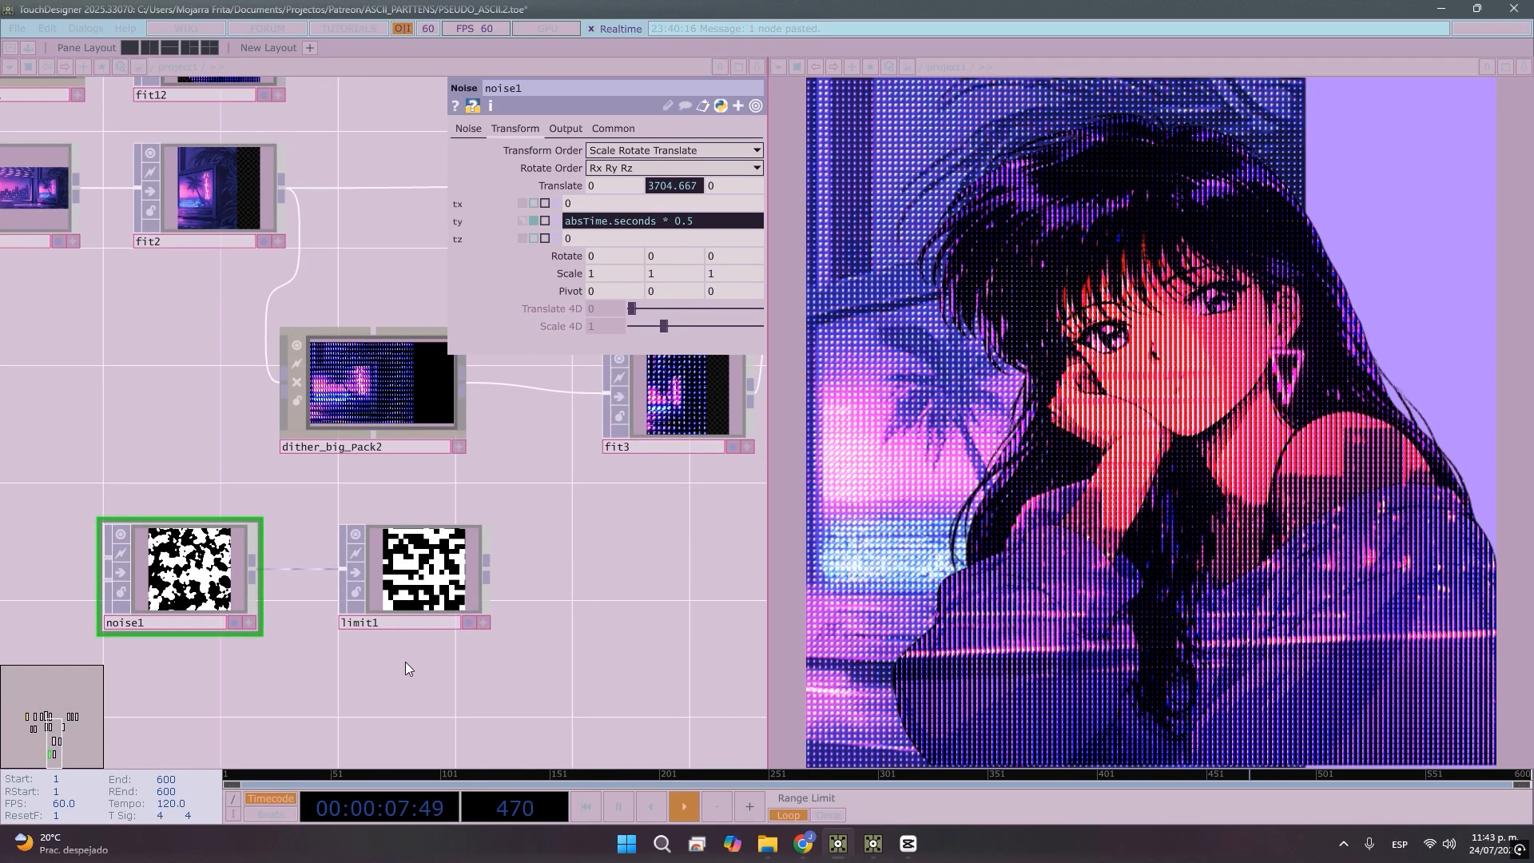
pyautogui.moveTo(606, 559); pyautogui.dragTo(496, 579)
pyautogui.moveTo(490, 503); pyautogui.dragTo(533, 482)
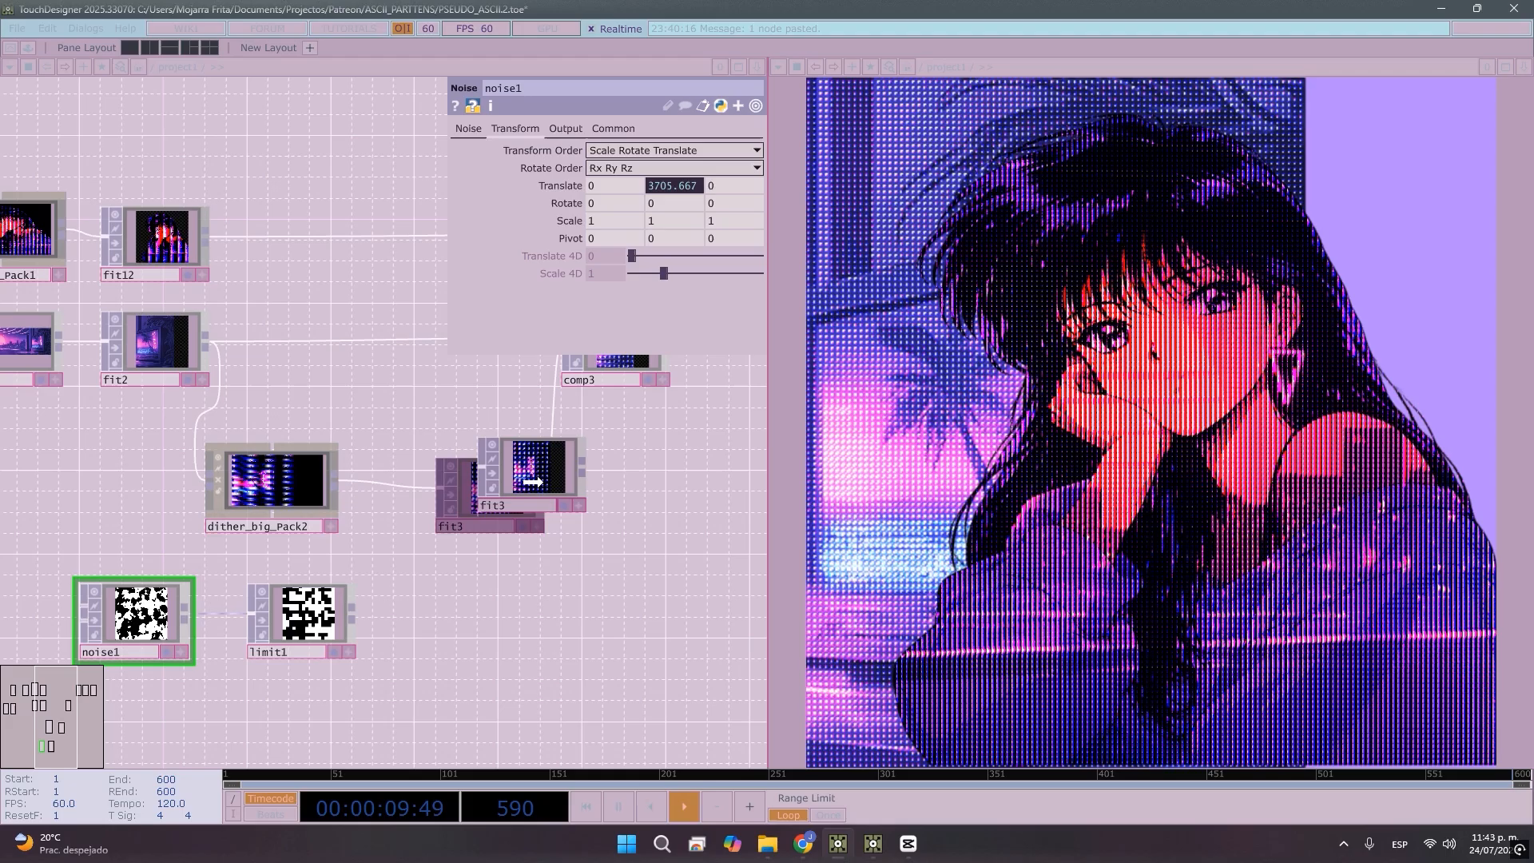
# Insert a Composite TOP into the connection between dither_big_Pack2 and fit3 and position it between them
pyautogui.rightClick(395, 476)
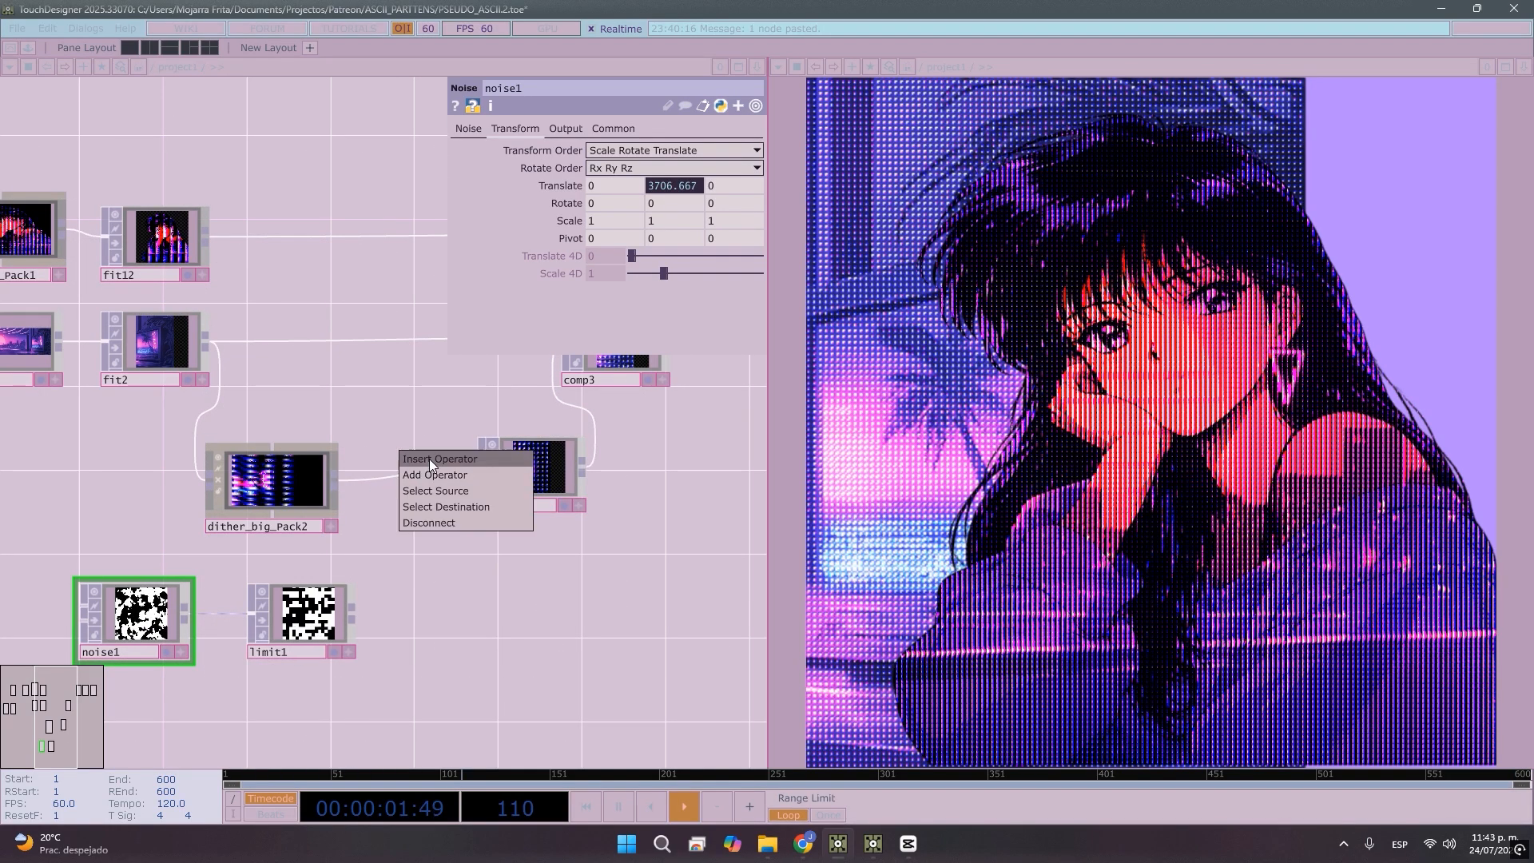
pyautogui.click(429, 458)
pyautogui.write('comp')
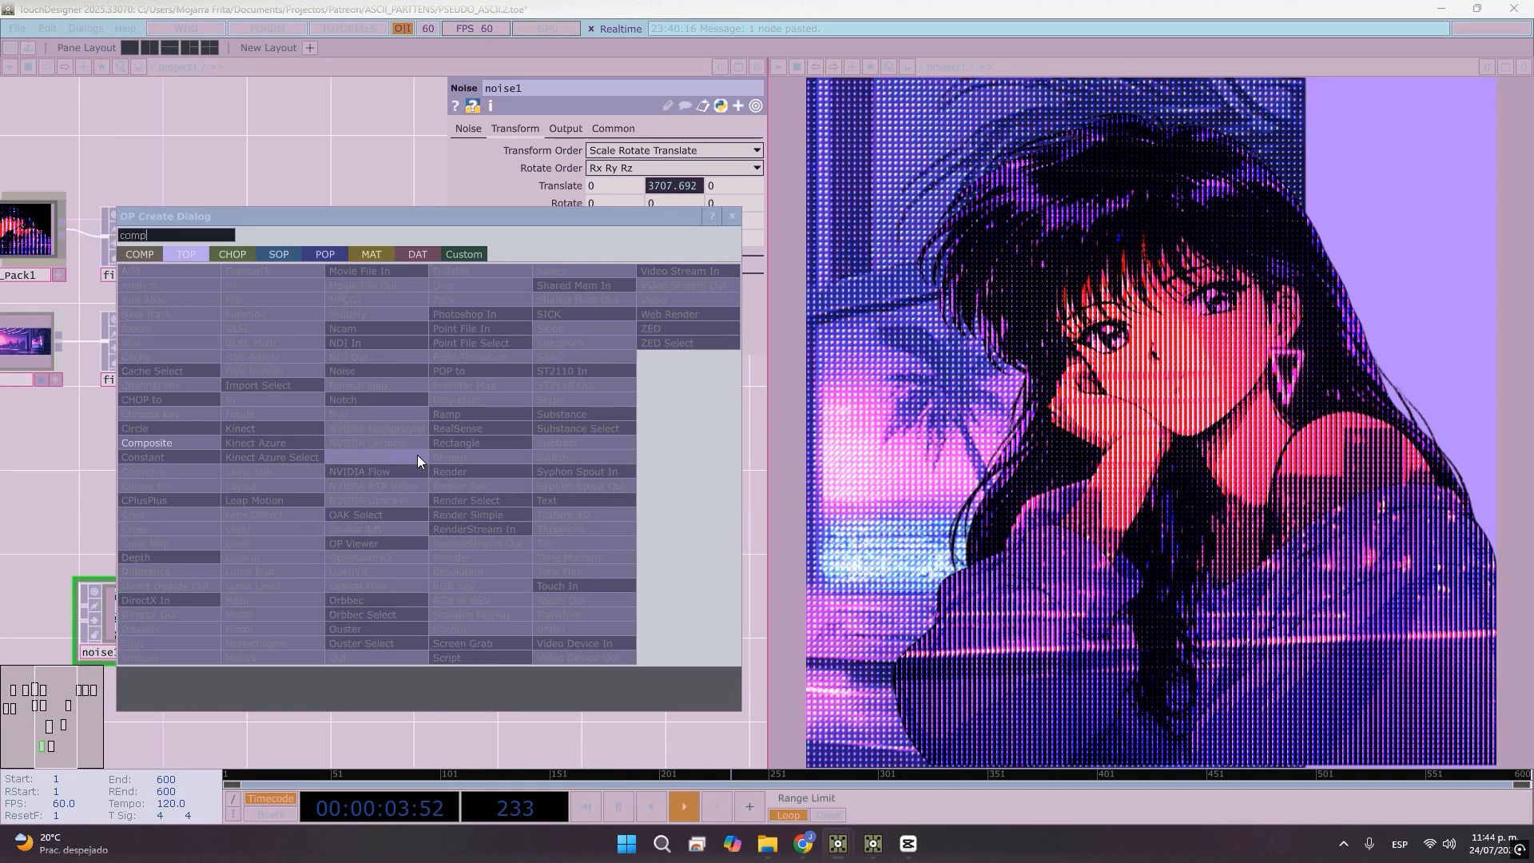
pyautogui.press('Return')
pyautogui.click(417, 456)
pyautogui.moveTo(393, 557); pyautogui.dragTo(297, 527)
pyautogui.moveTo(331, 435); pyautogui.dragTo(353, 497)
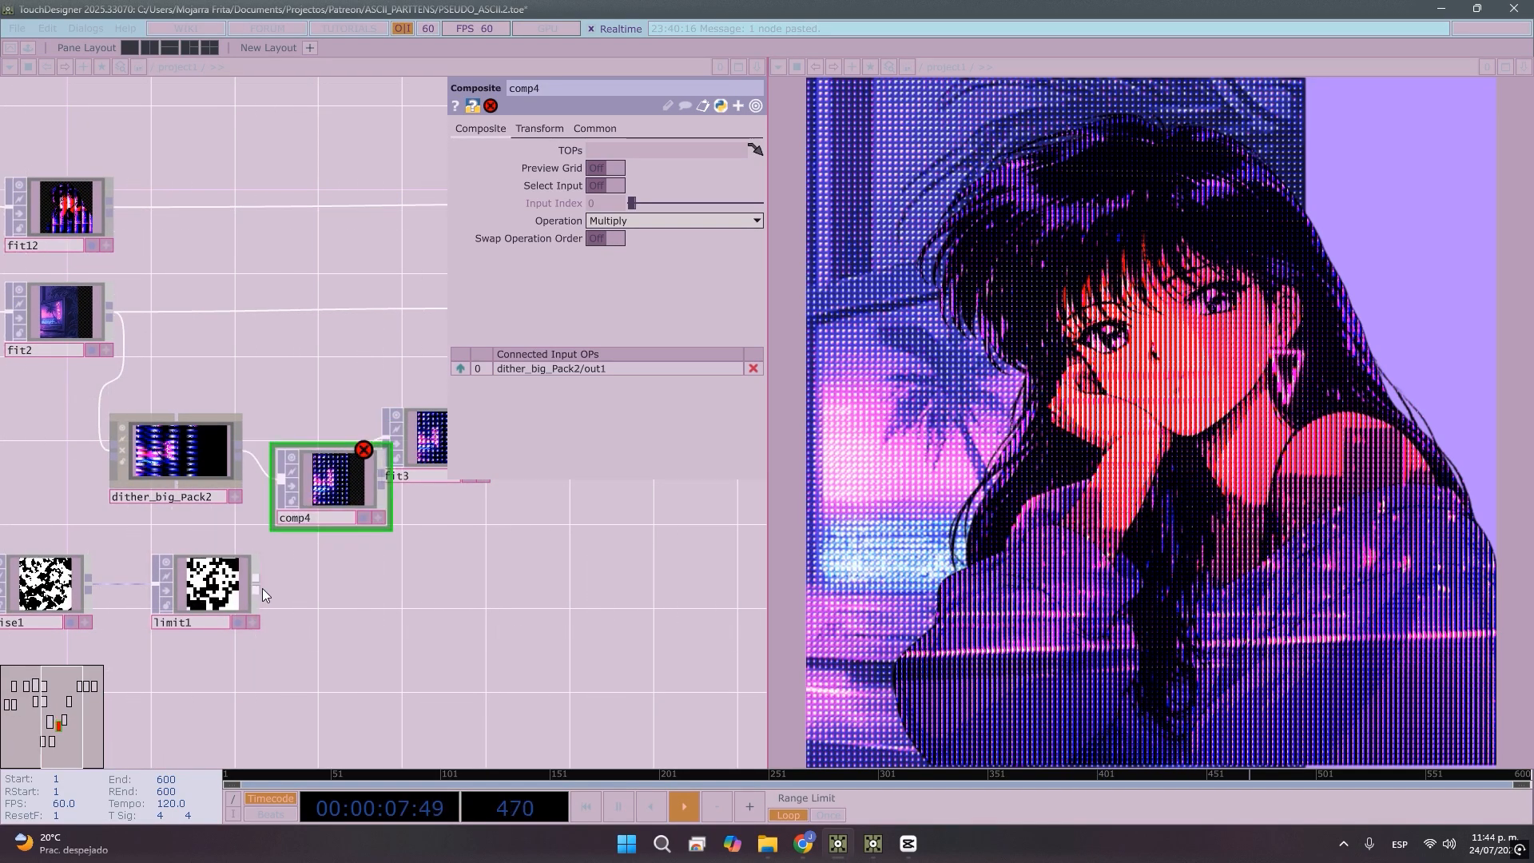
# Connect limit1's output to comp4 as its second input and inspect the multiplied result up close
pyautogui.moveTo(262, 588); pyautogui.dragTo(275, 524)
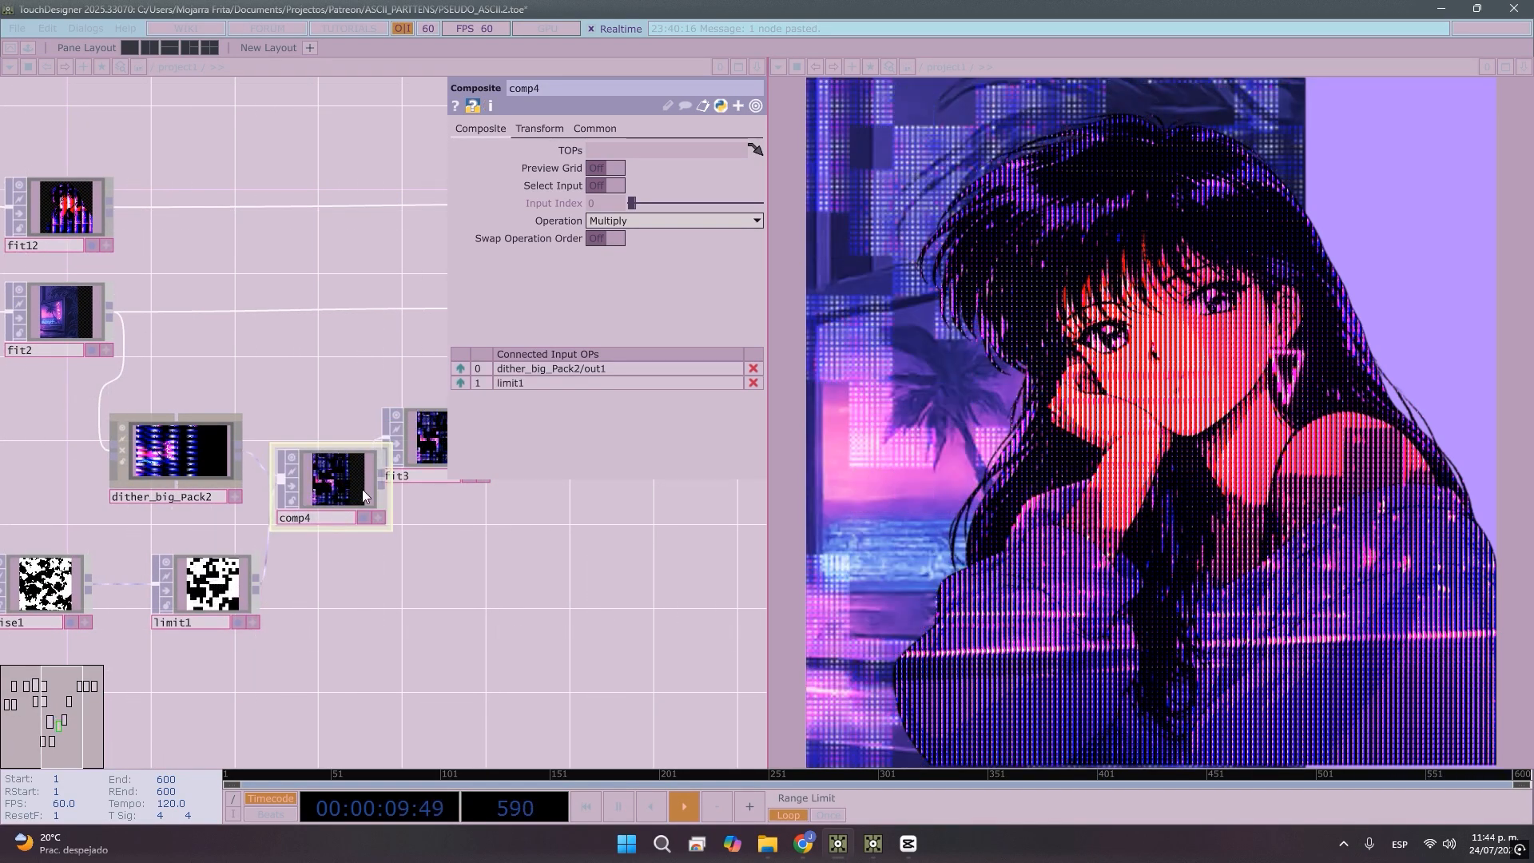
pyautogui.scroll(2, 364, 479)
pyautogui.scroll(4, 290, 501)
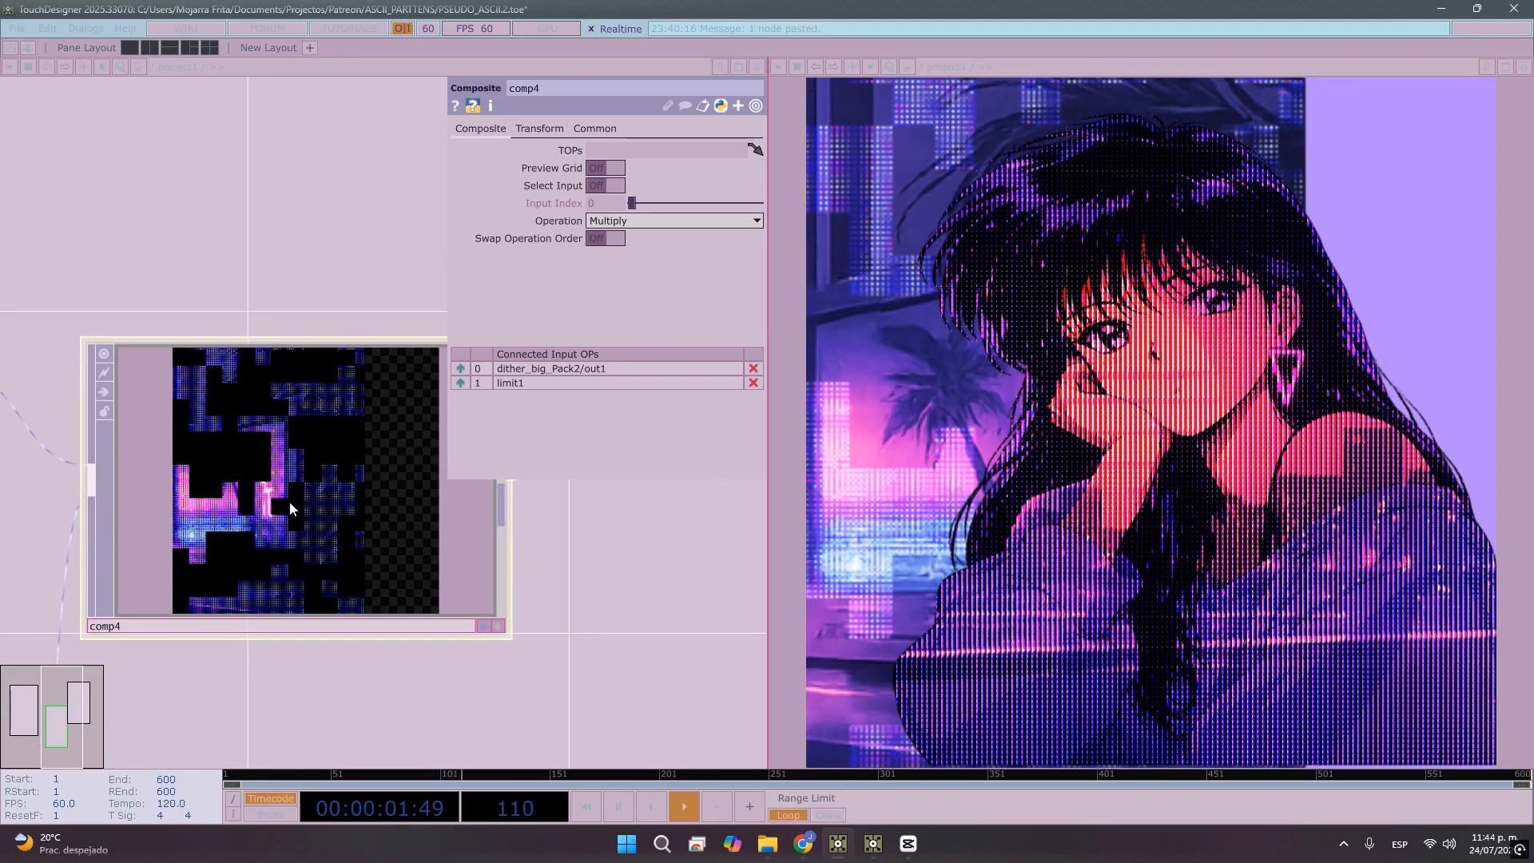
pyautogui.scroll(-5, 245, 477)
pyautogui.moveTo(494, 566); pyautogui.dragTo(602, 517)
# Review dither_big_Pack2's settings, then compare fit2's output resolution with noise1's Common settings
pyautogui.click(231, 450)
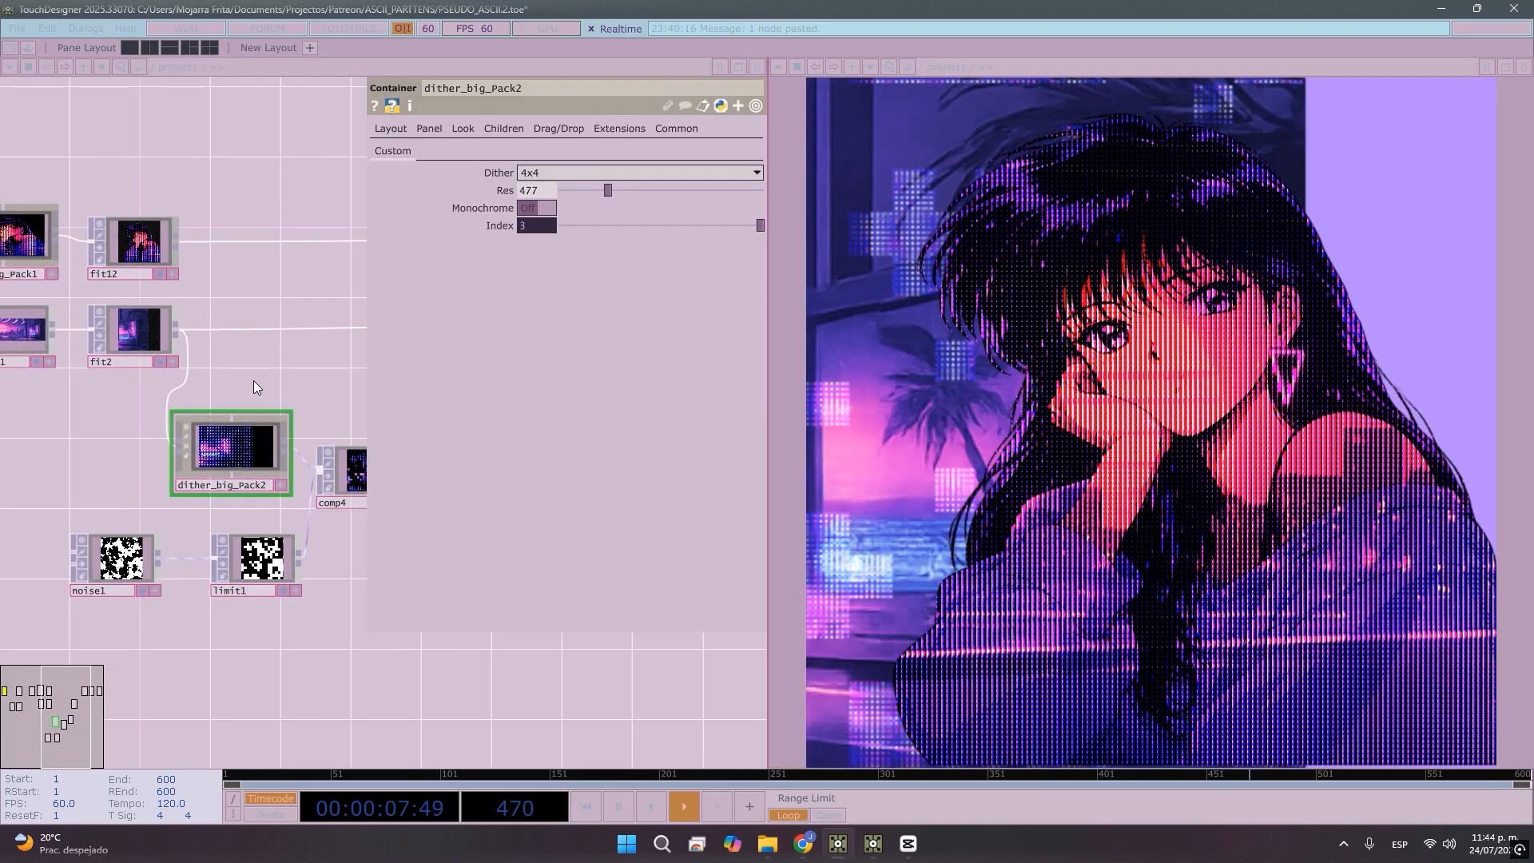
pyautogui.click(132, 320)
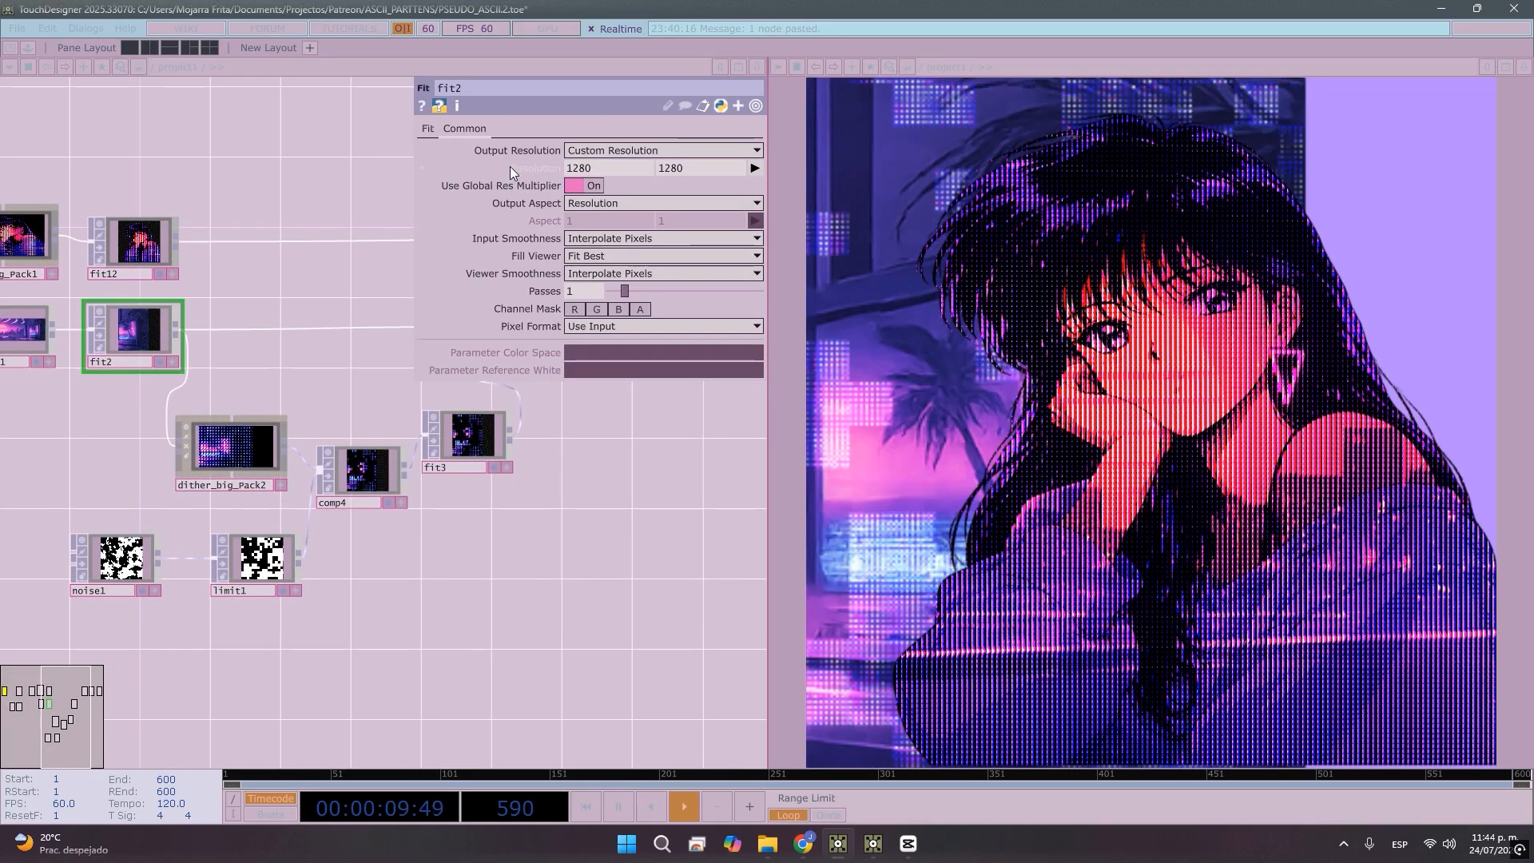
pyautogui.click(120, 557)
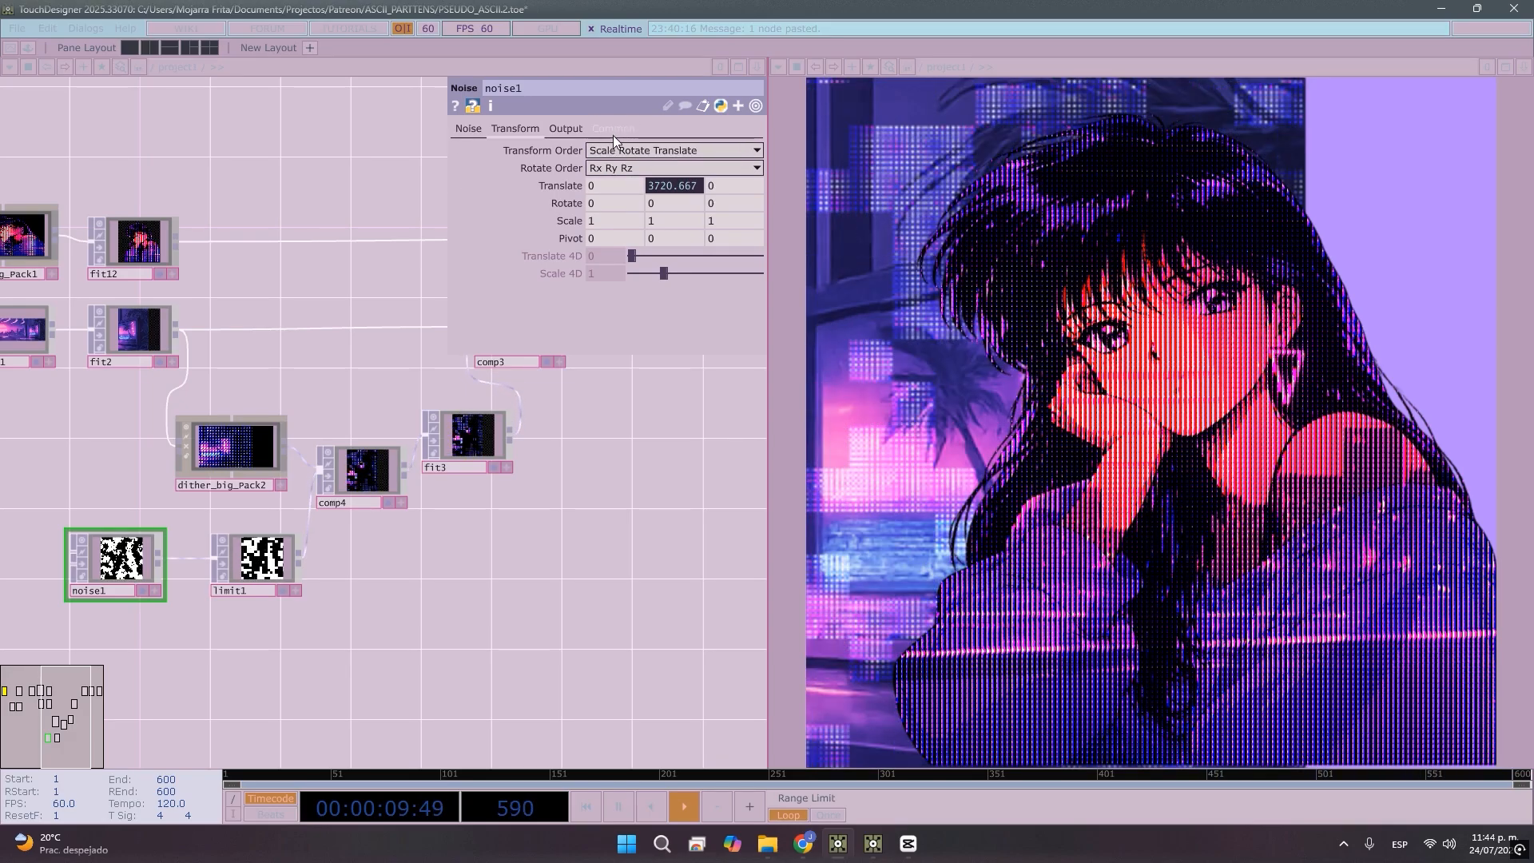
pyautogui.click(614, 128)
pyautogui.click(112, 332)
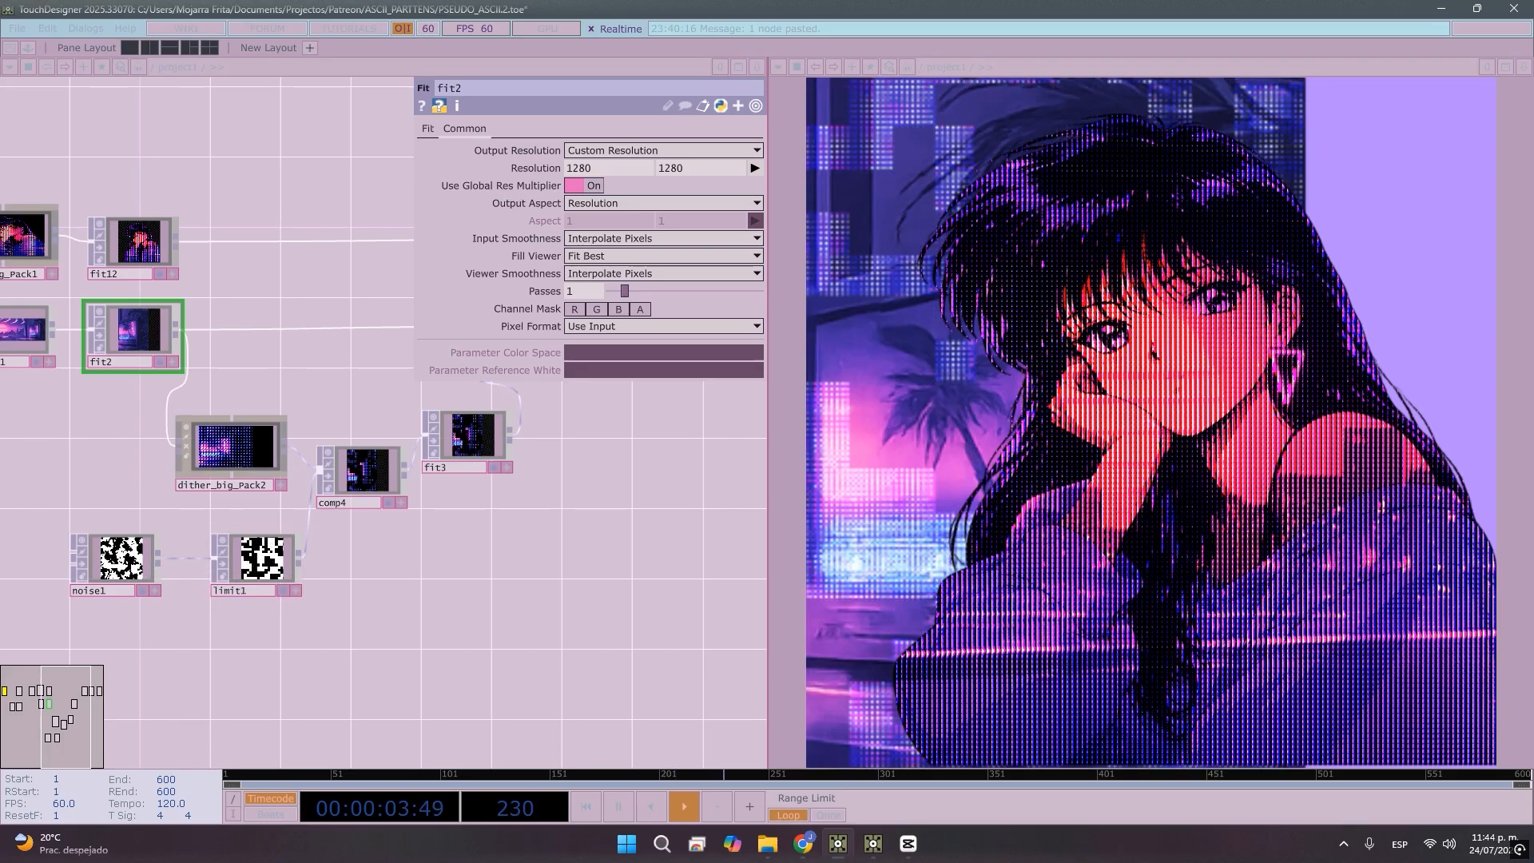
# Link noise1's Resolution parameter to fit2's resolution of 1280 by 1280
pyautogui.click(119, 559)
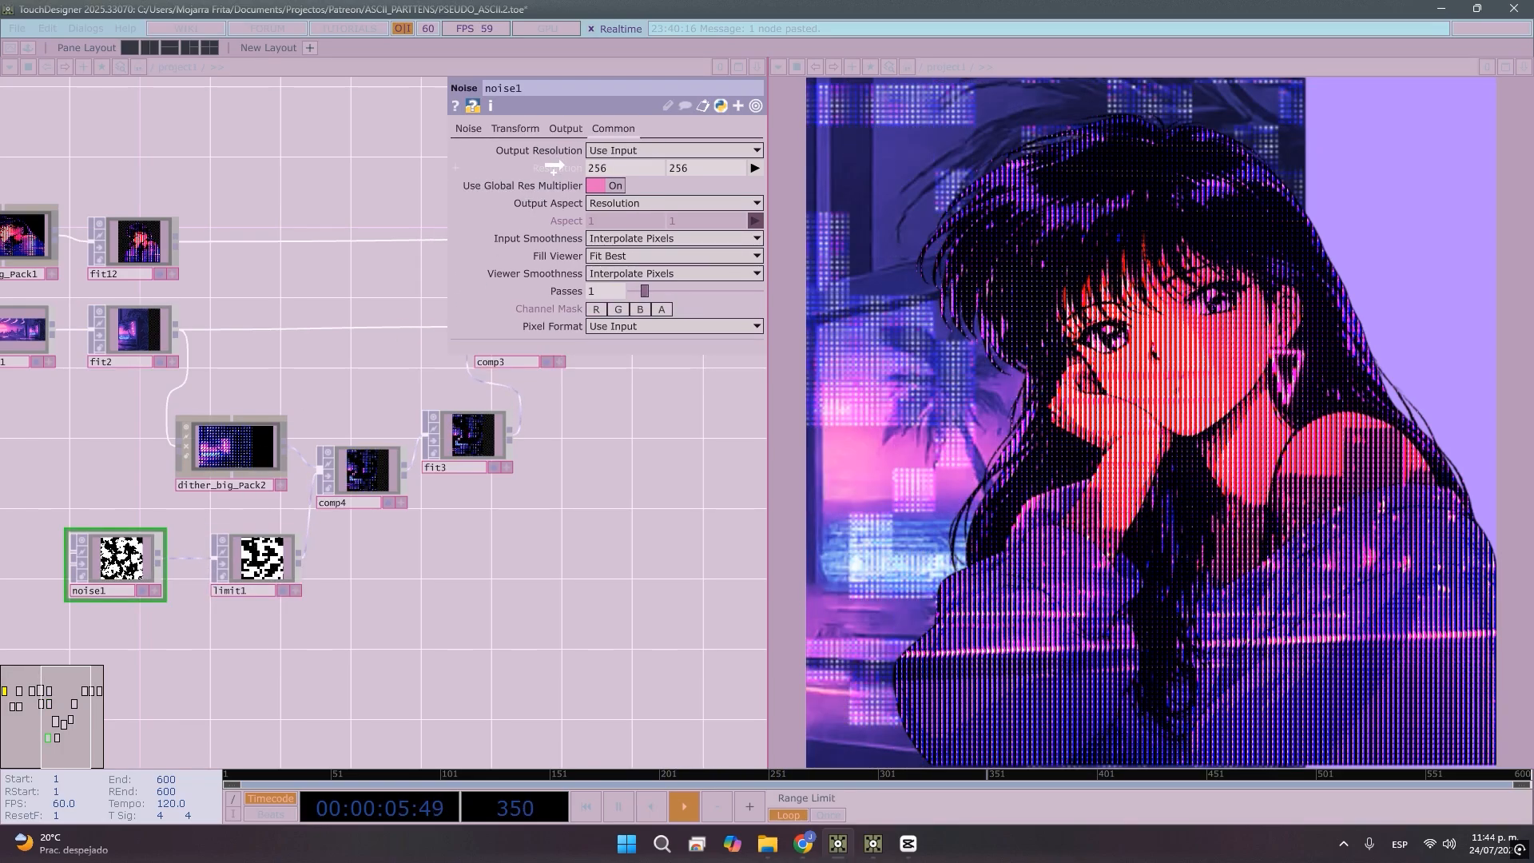
pyautogui.moveTo(553, 165); pyautogui.dragTo(575, 166)
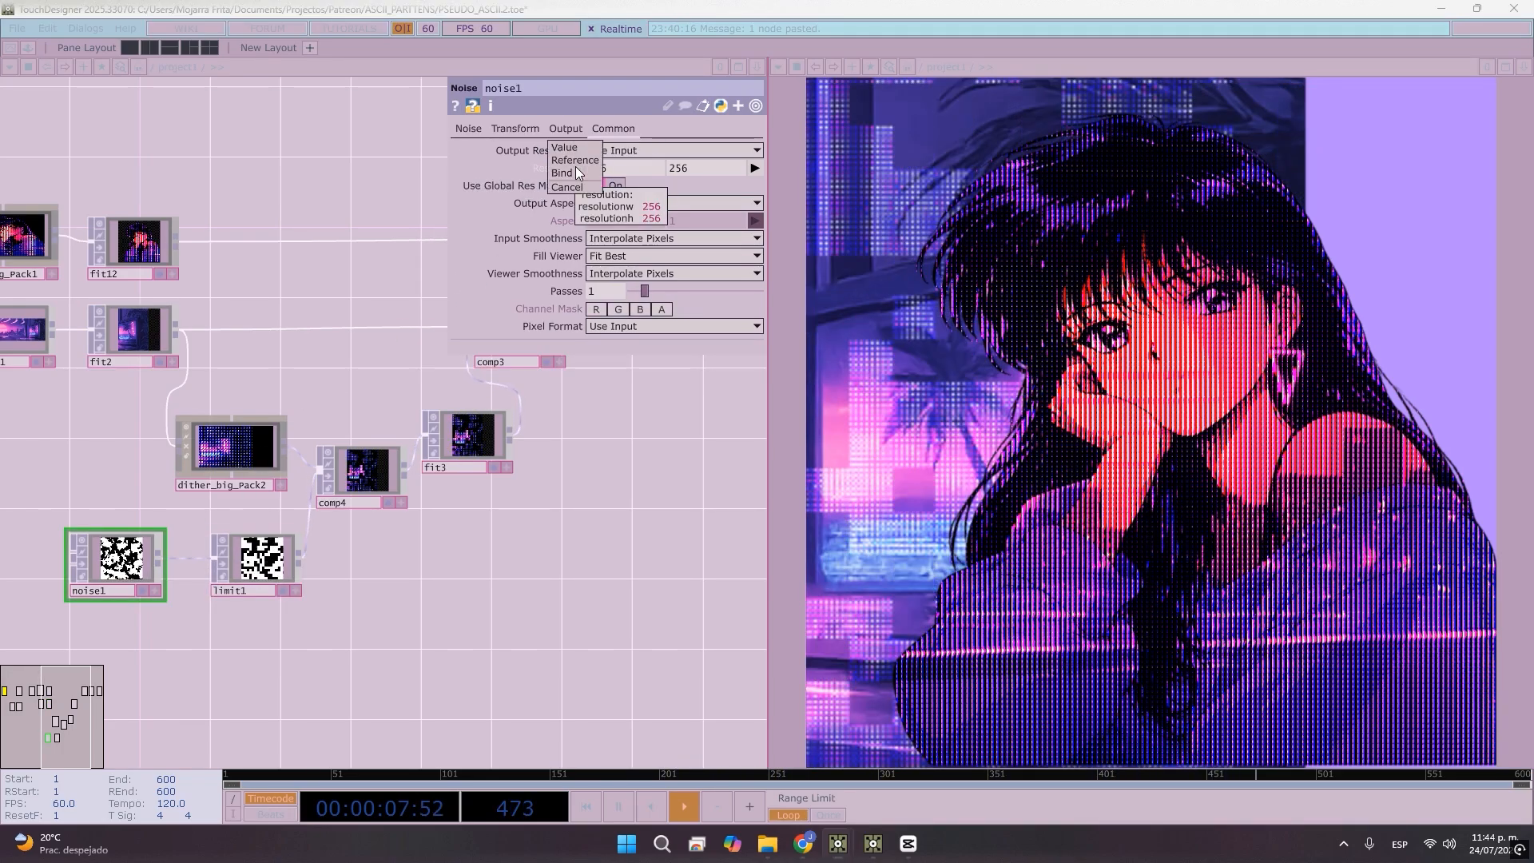
pyautogui.click(574, 172)
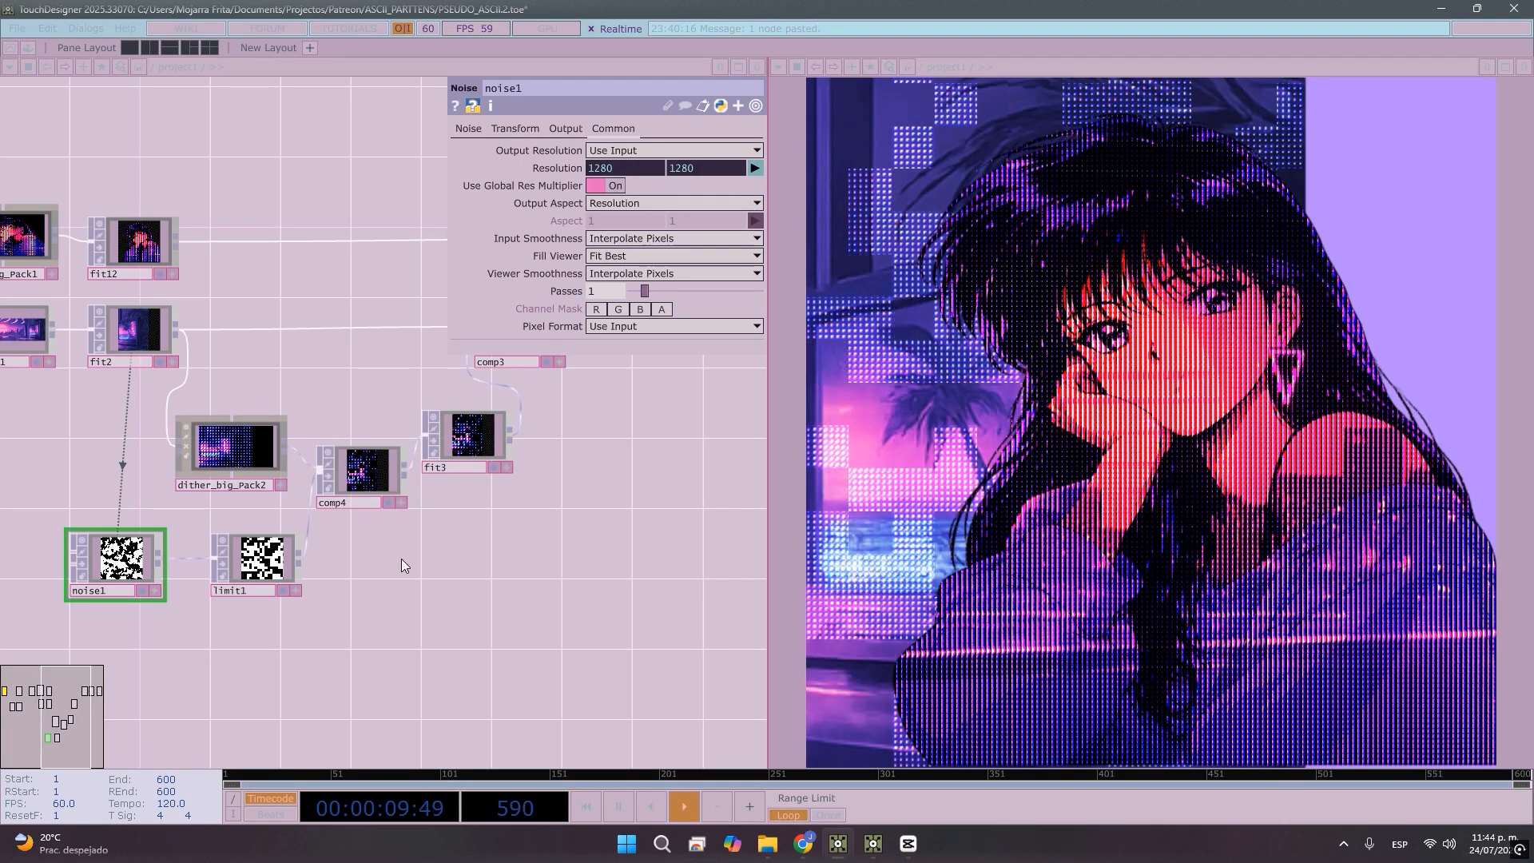
# Set the Res of dither_big_Pack2 to 206
pyautogui.moveTo(423, 590); pyautogui.dragTo(365, 602)
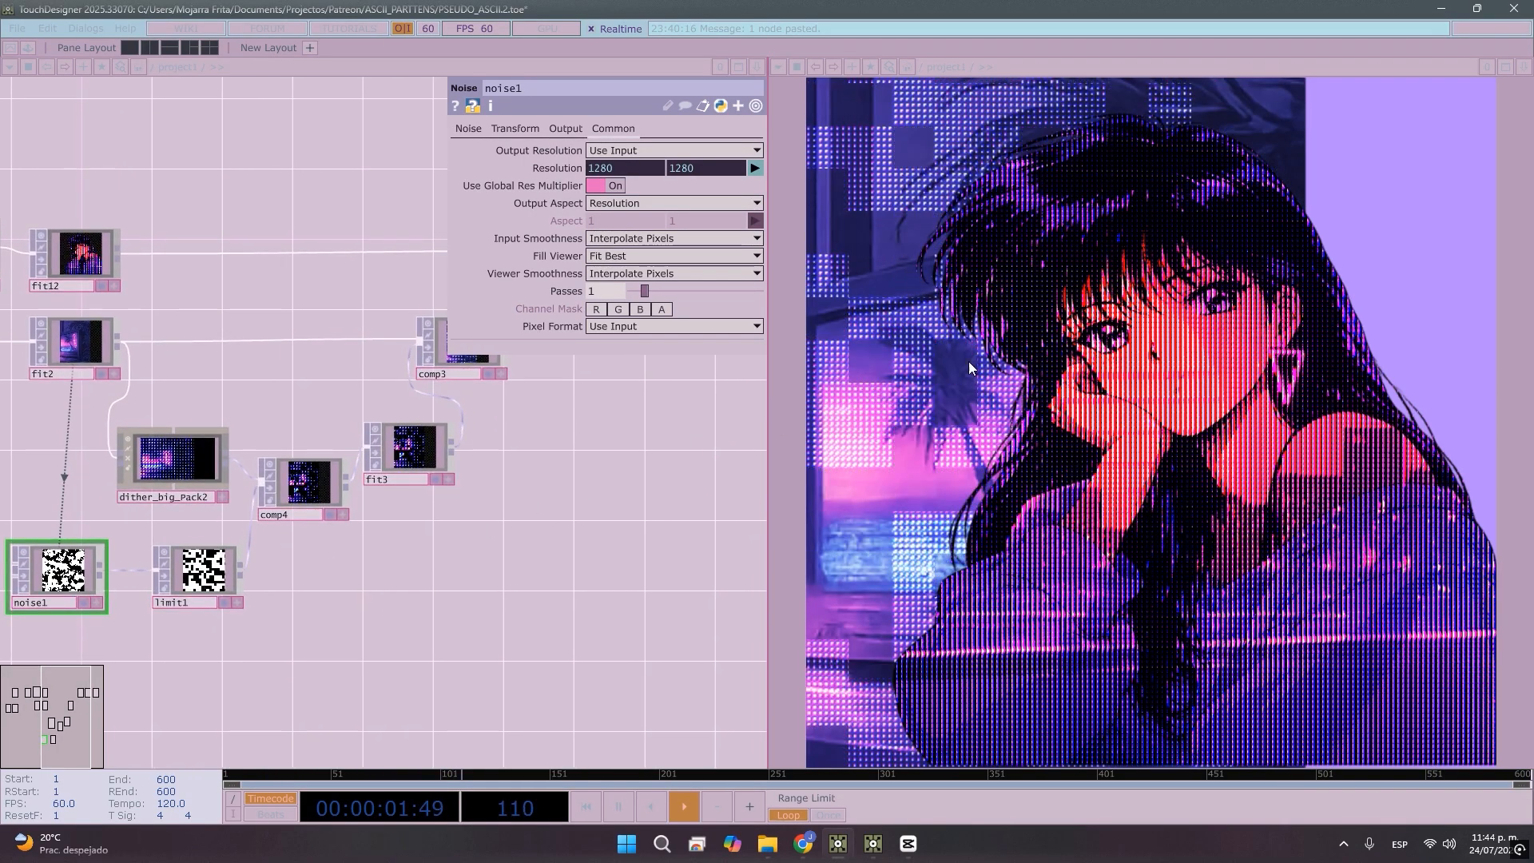
pyautogui.scroll(3, 232, 592)
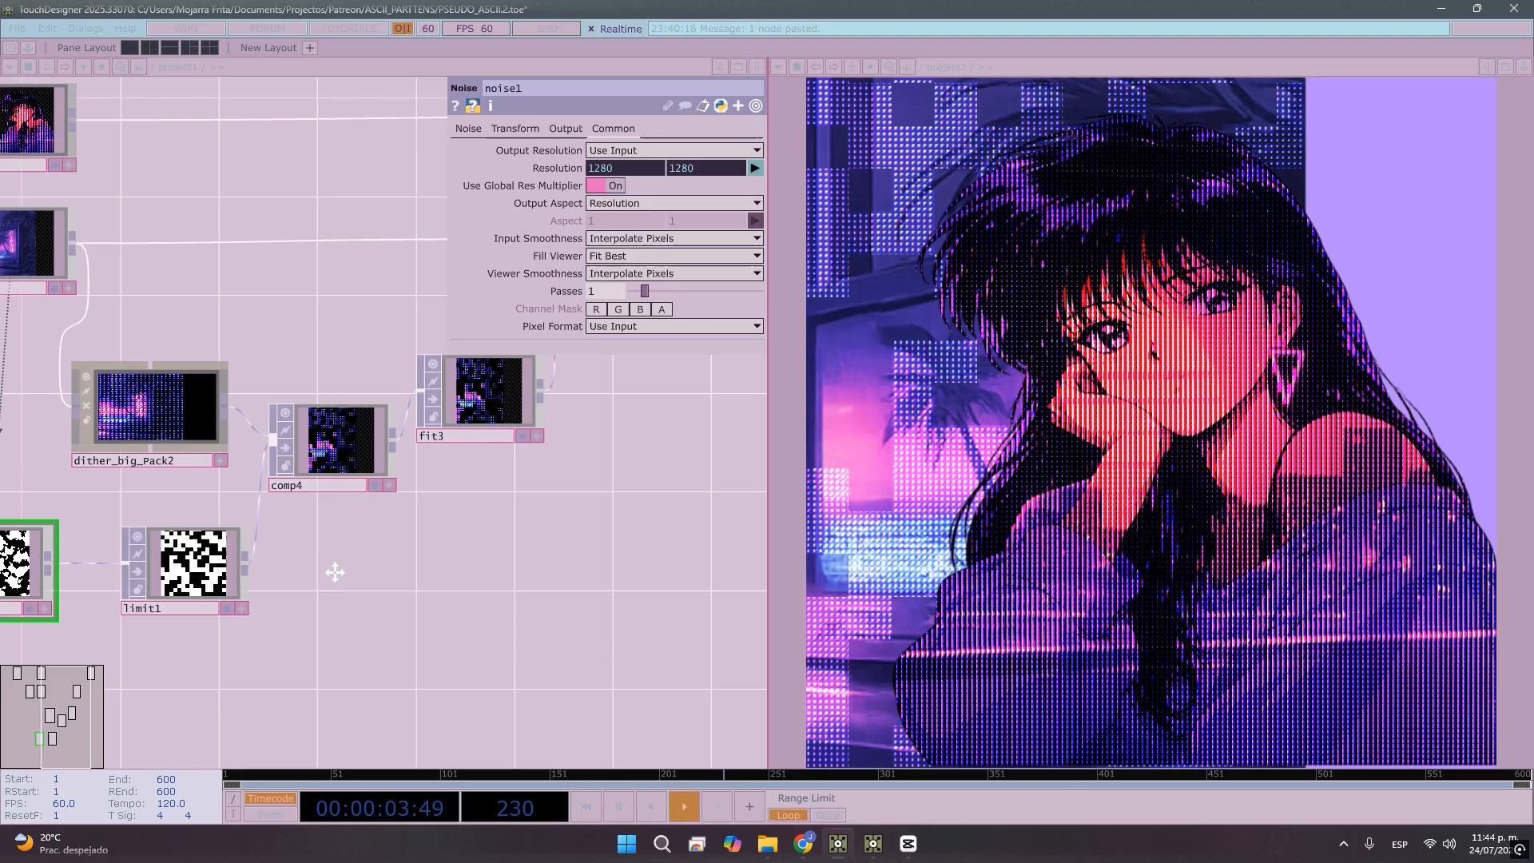
pyautogui.moveTo(335, 572); pyautogui.dragTo(428, 552)
pyautogui.click(285, 387)
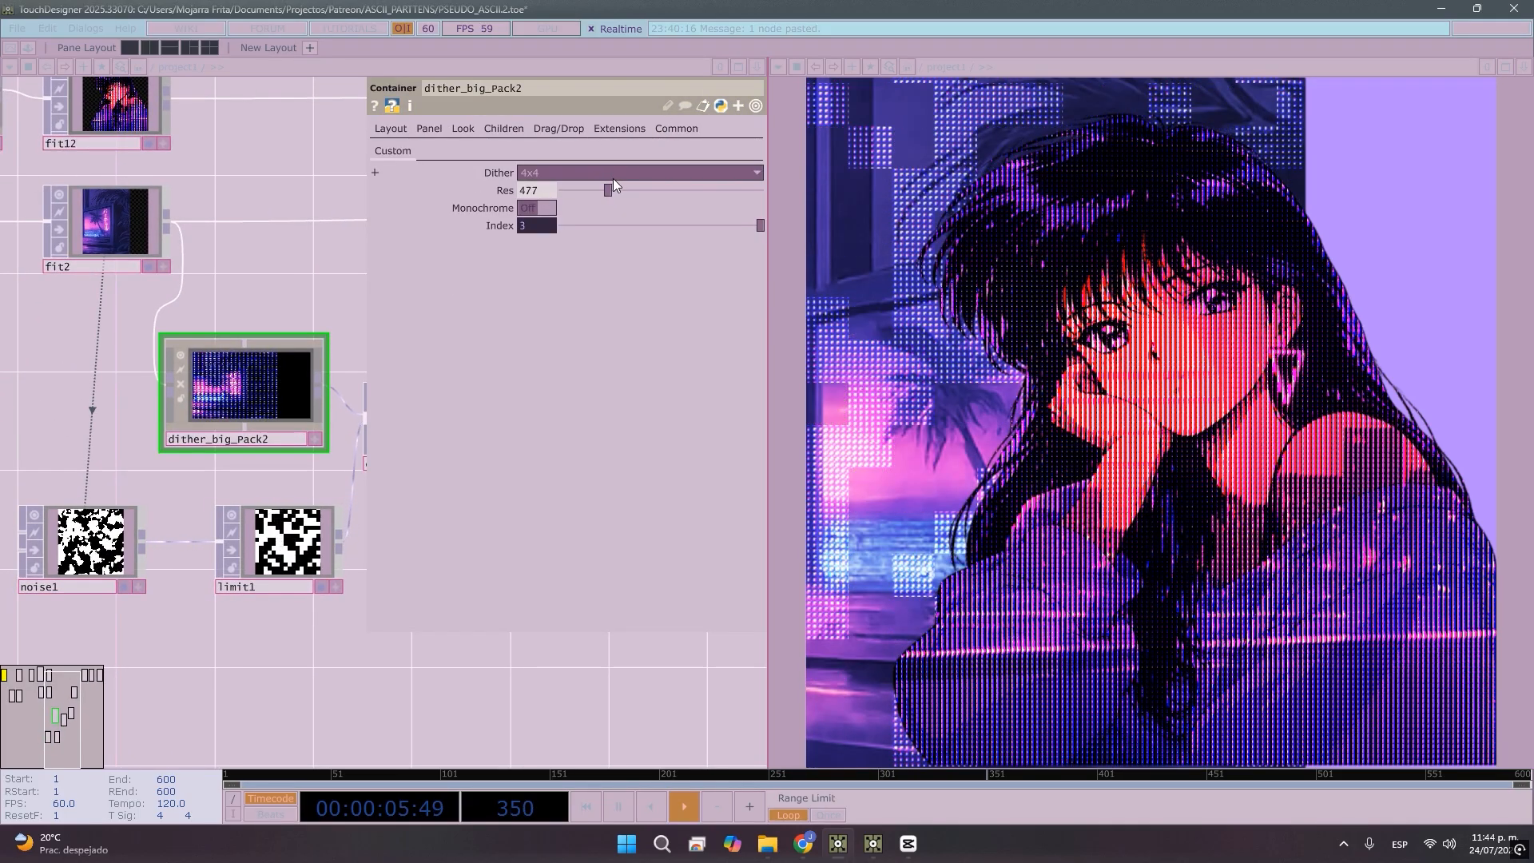
pyautogui.moveTo(611, 185)
pyautogui.mouseDown()
pyautogui.moveTo(632, 185)
pyautogui.moveTo(582, 189)
pyautogui.mouseUp()
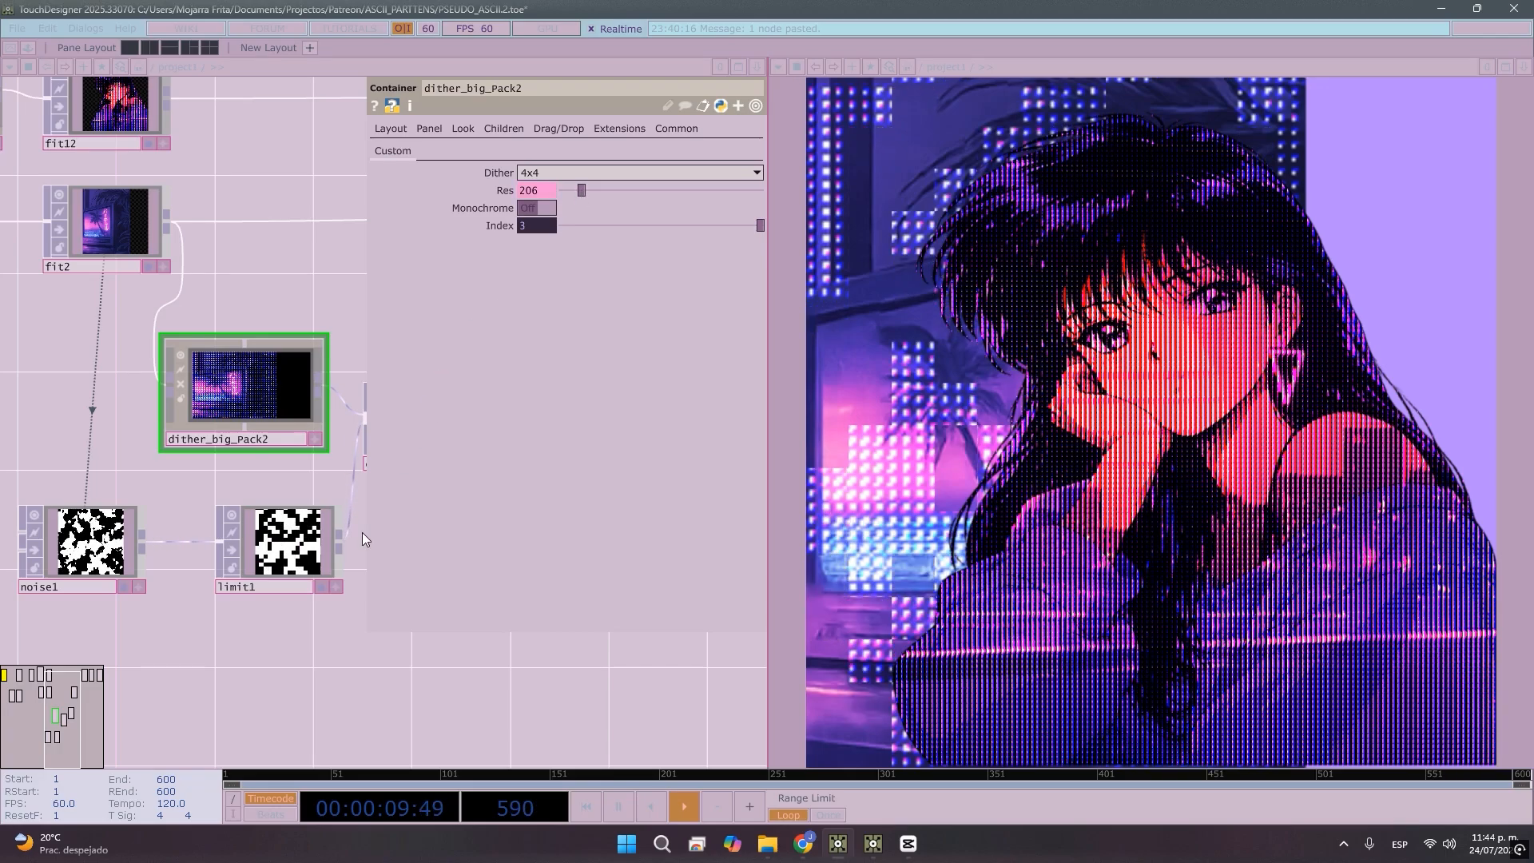
# Move dither_big_Pack2 farther to the left to make room before comp4
pyautogui.moveTo(345, 687); pyautogui.dragTo(180, 690)
pyautogui.moveTo(270, 643); pyautogui.dragTo(340, 684)
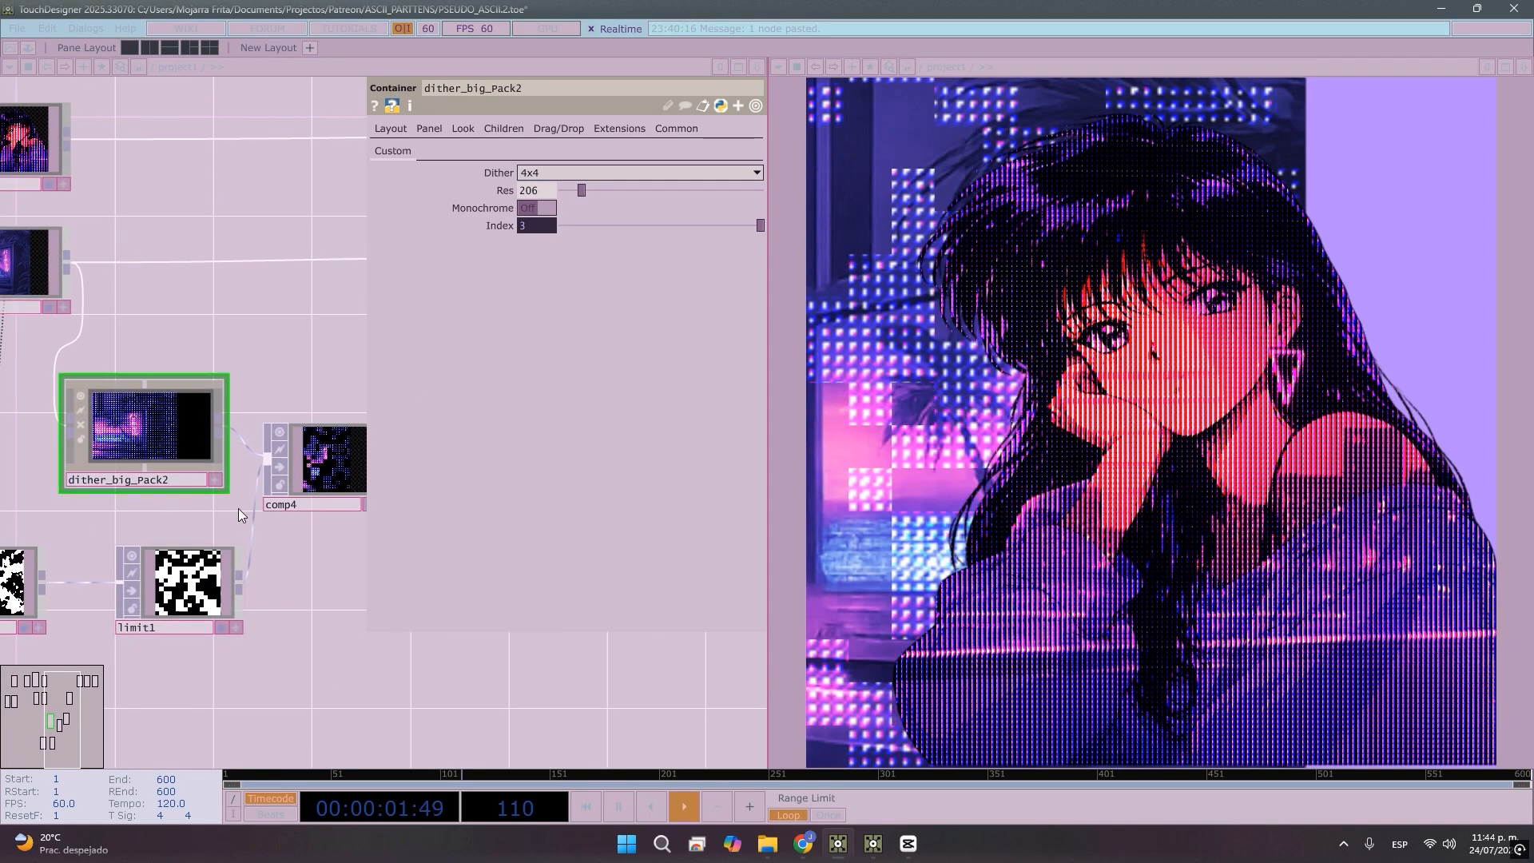
pyautogui.moveTo(188, 434); pyautogui.dragTo(89, 434)
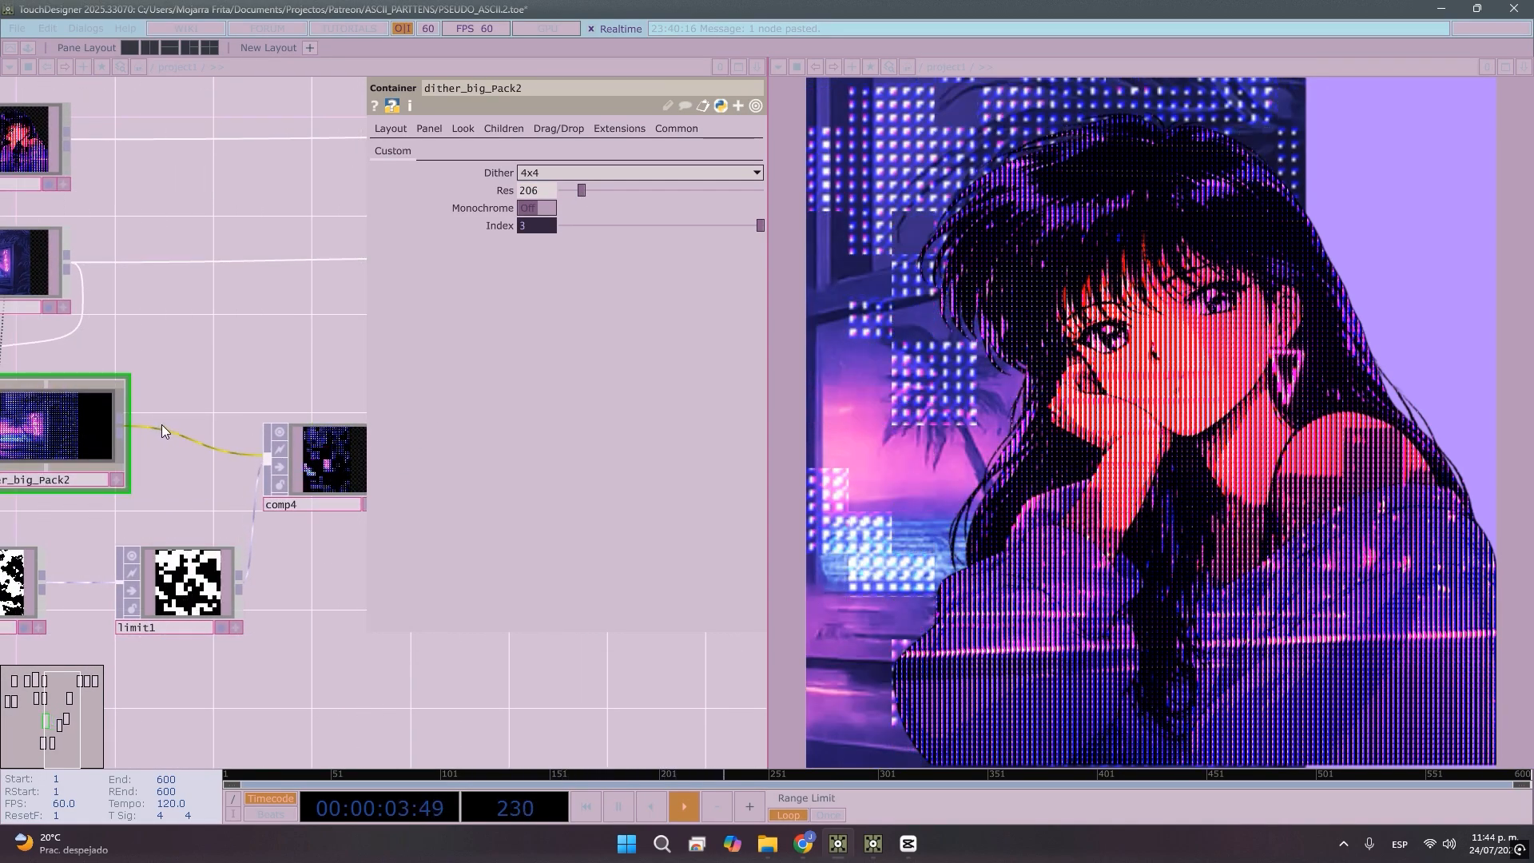
# Insert a Fit TOP into the connection between dither_big_Pack2 and comp4
pyautogui.rightClick(161, 424)
pyautogui.click(152, 425)
pyautogui.rightClick(152, 425)
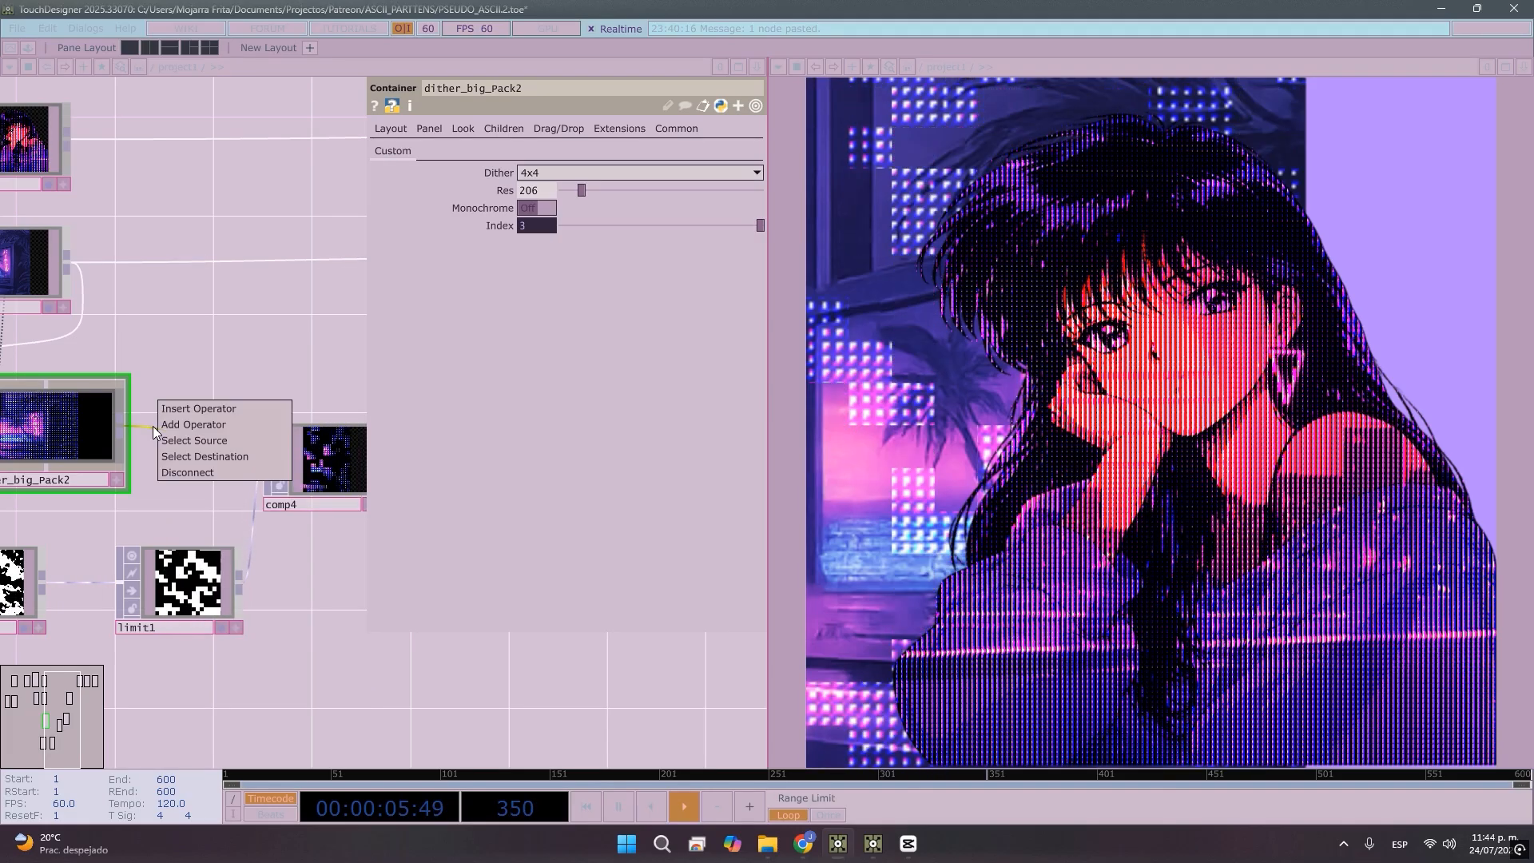
pyautogui.click(177, 407)
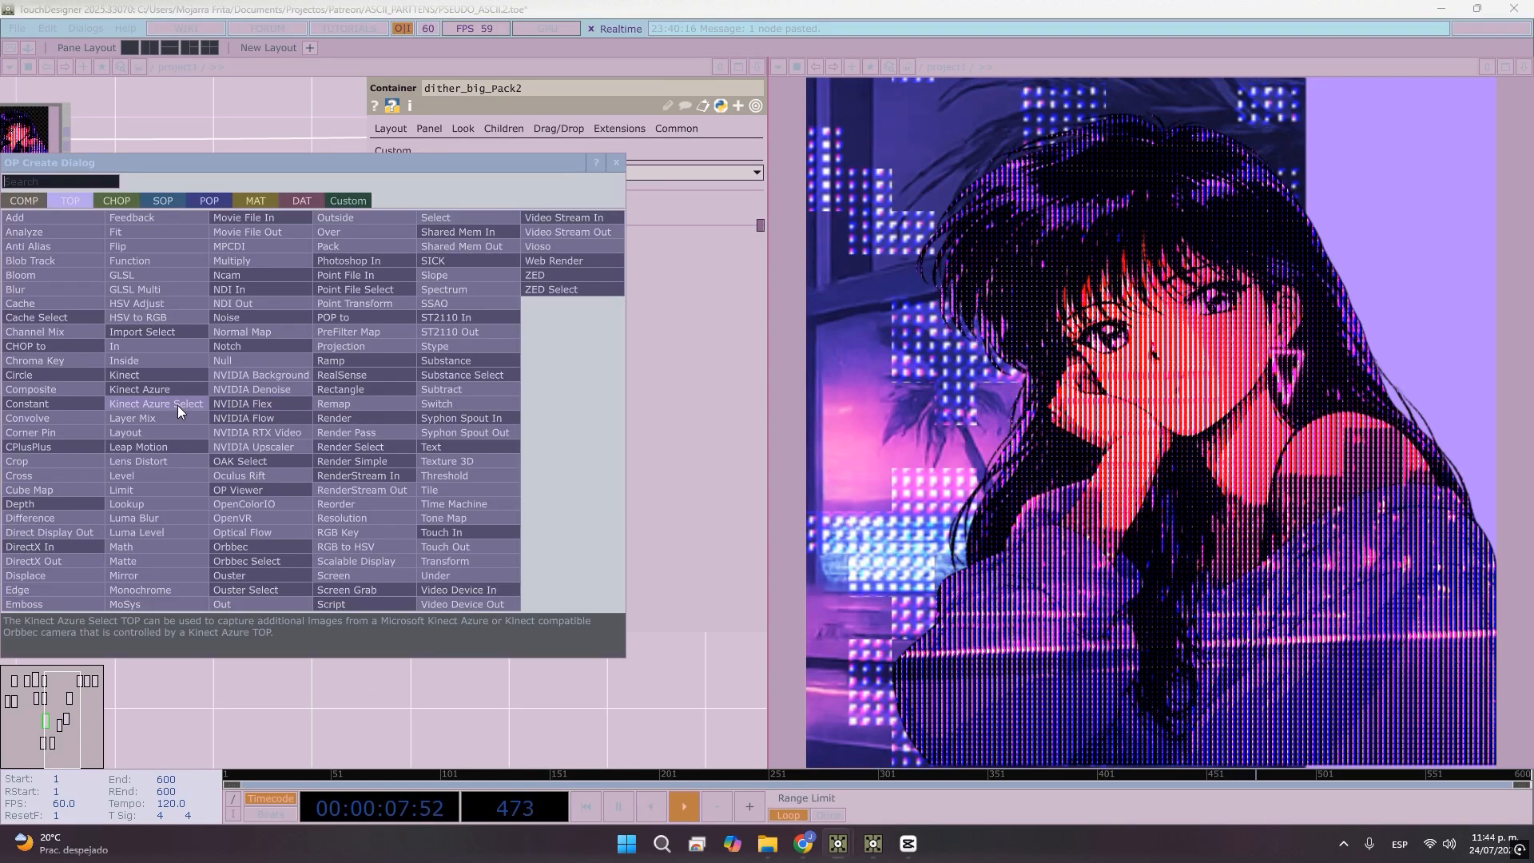
pyautogui.write('fit')
pyautogui.press('Return')
pyautogui.click(177, 406)
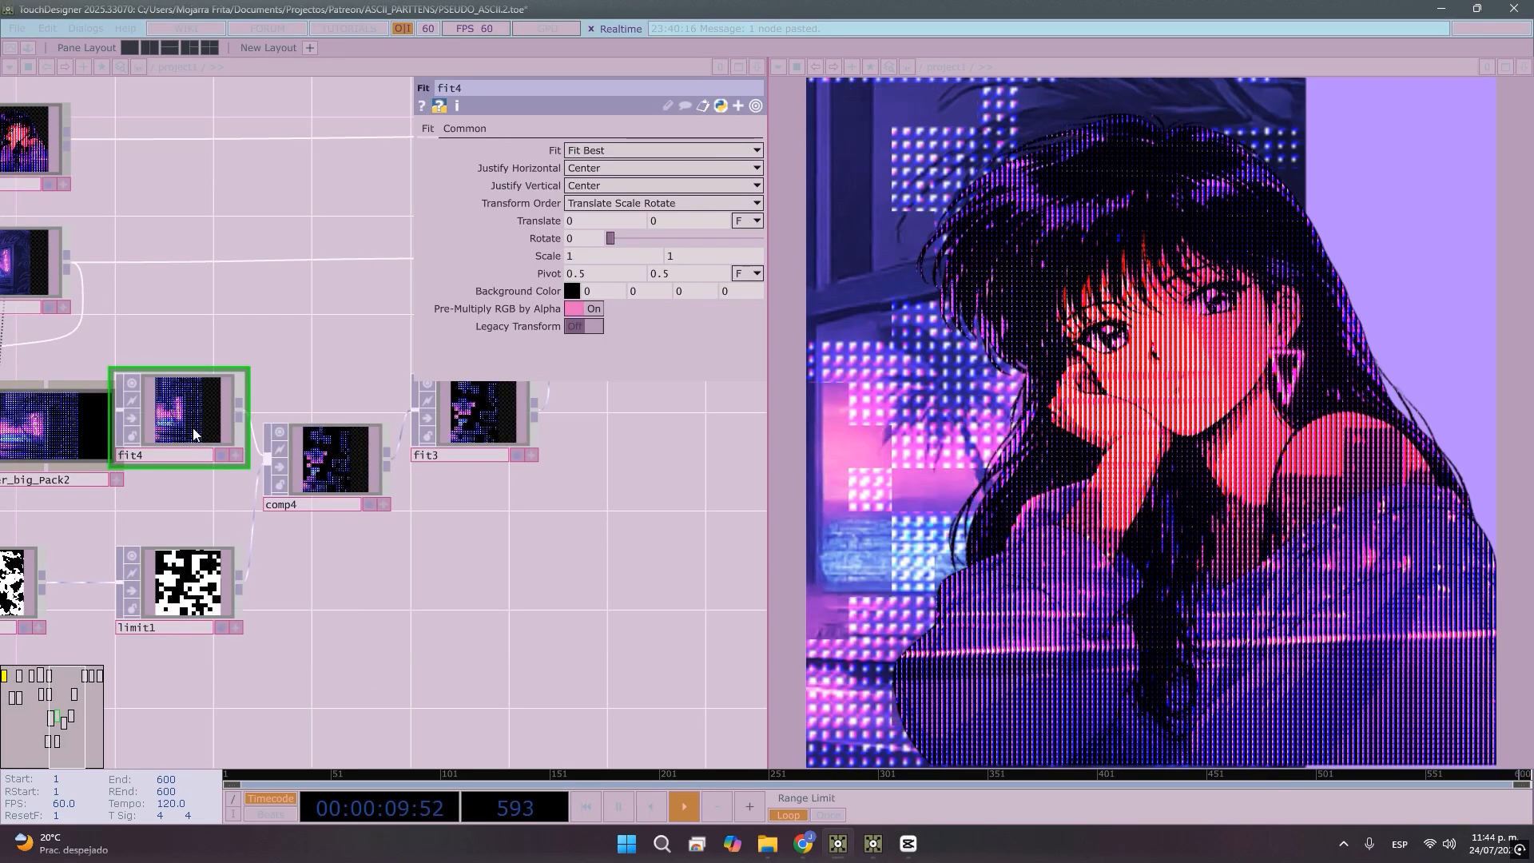
# Shift fit3 and comp4 to the right in the network and delete fit4
pyautogui.moveTo(336, 611); pyautogui.dragTo(263, 609)
pyautogui.moveTo(428, 415); pyautogui.dragTo(477, 416)
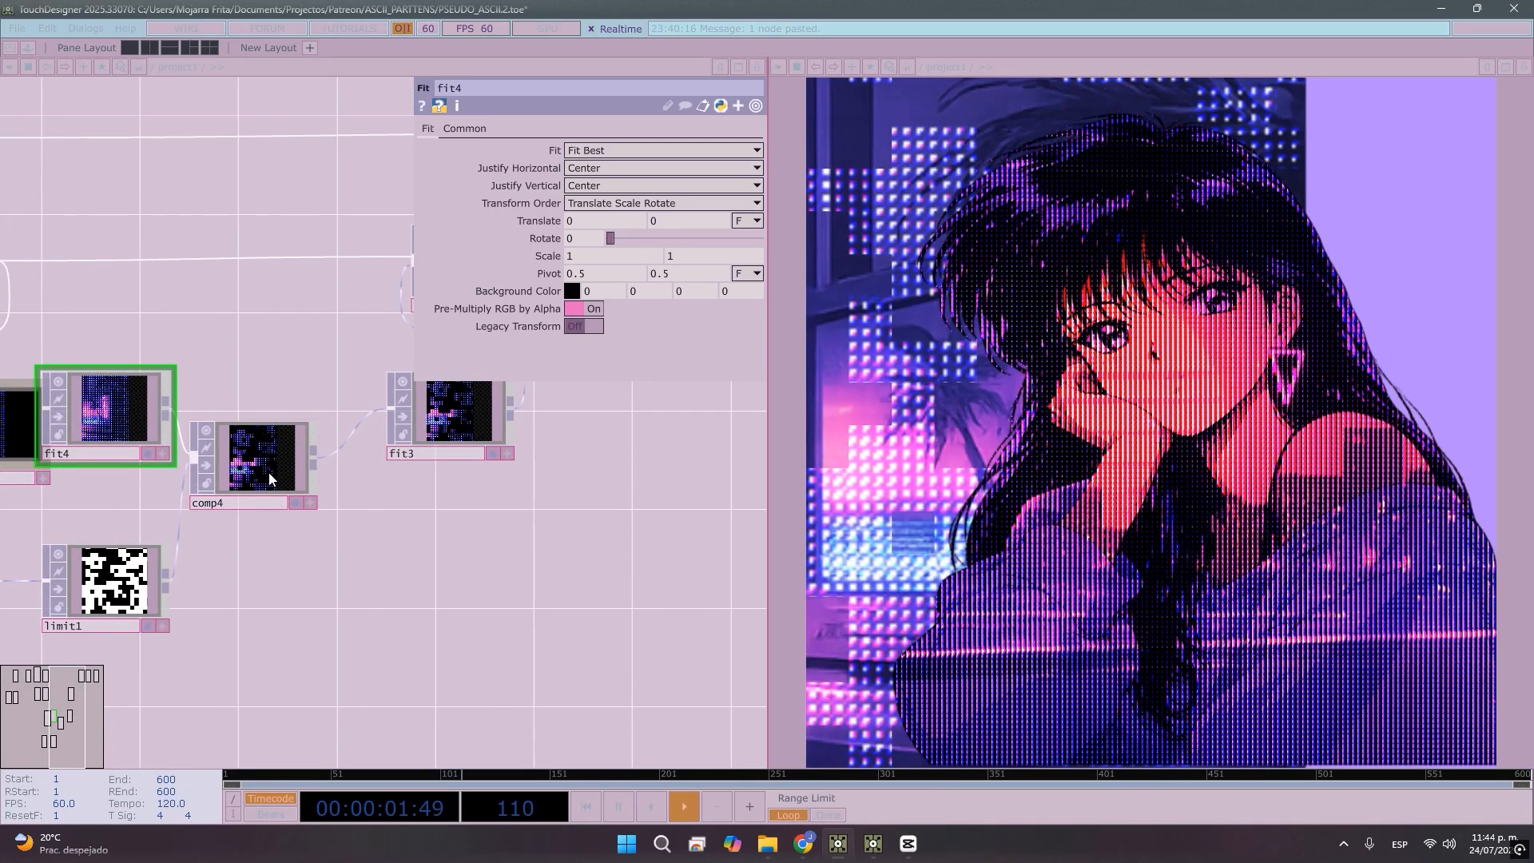
pyautogui.moveTo(270, 474); pyautogui.dragTo(294, 474)
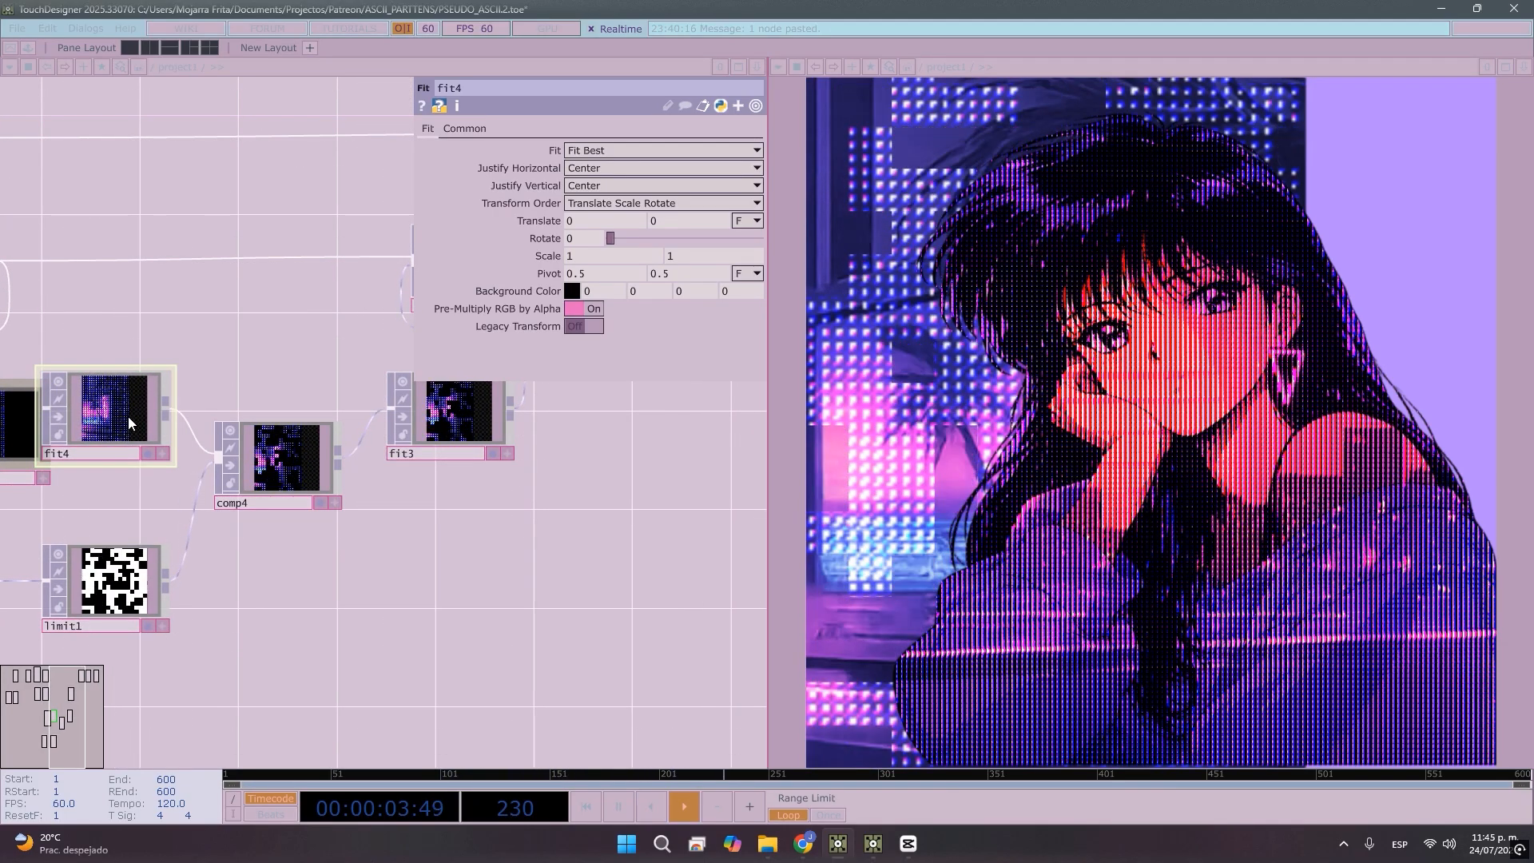
pyautogui.press('Delete')
# Set both Input Smoothness and Viewer Smoothness of fit3 to Nearest Pixel
pyautogui.moveTo(304, 545); pyautogui.dragTo(130, 584)
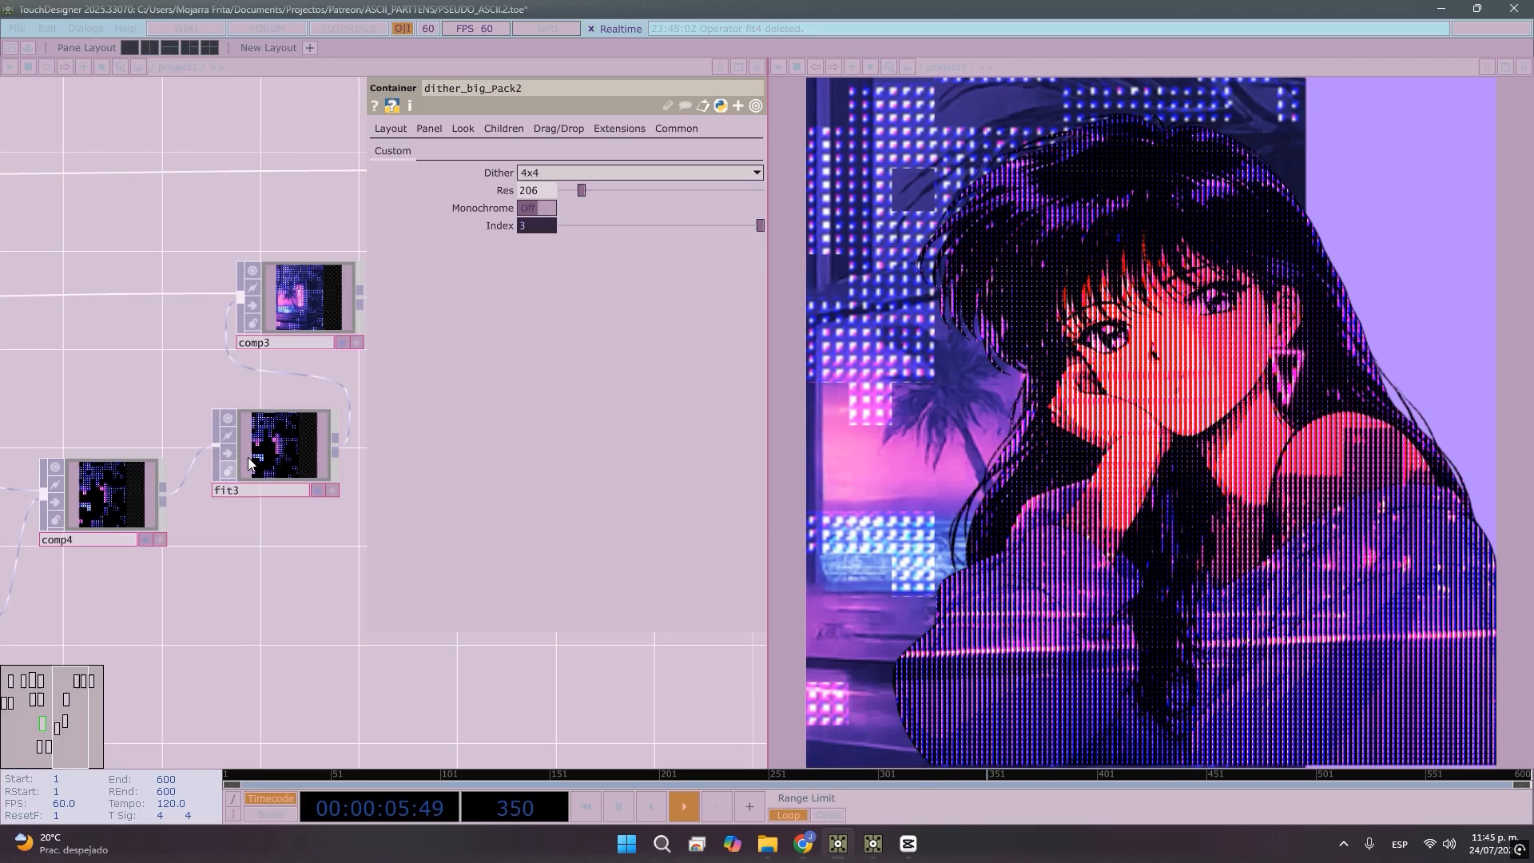
pyautogui.click(272, 478)
pyautogui.moveTo(308, 561); pyautogui.dragTo(270, 561)
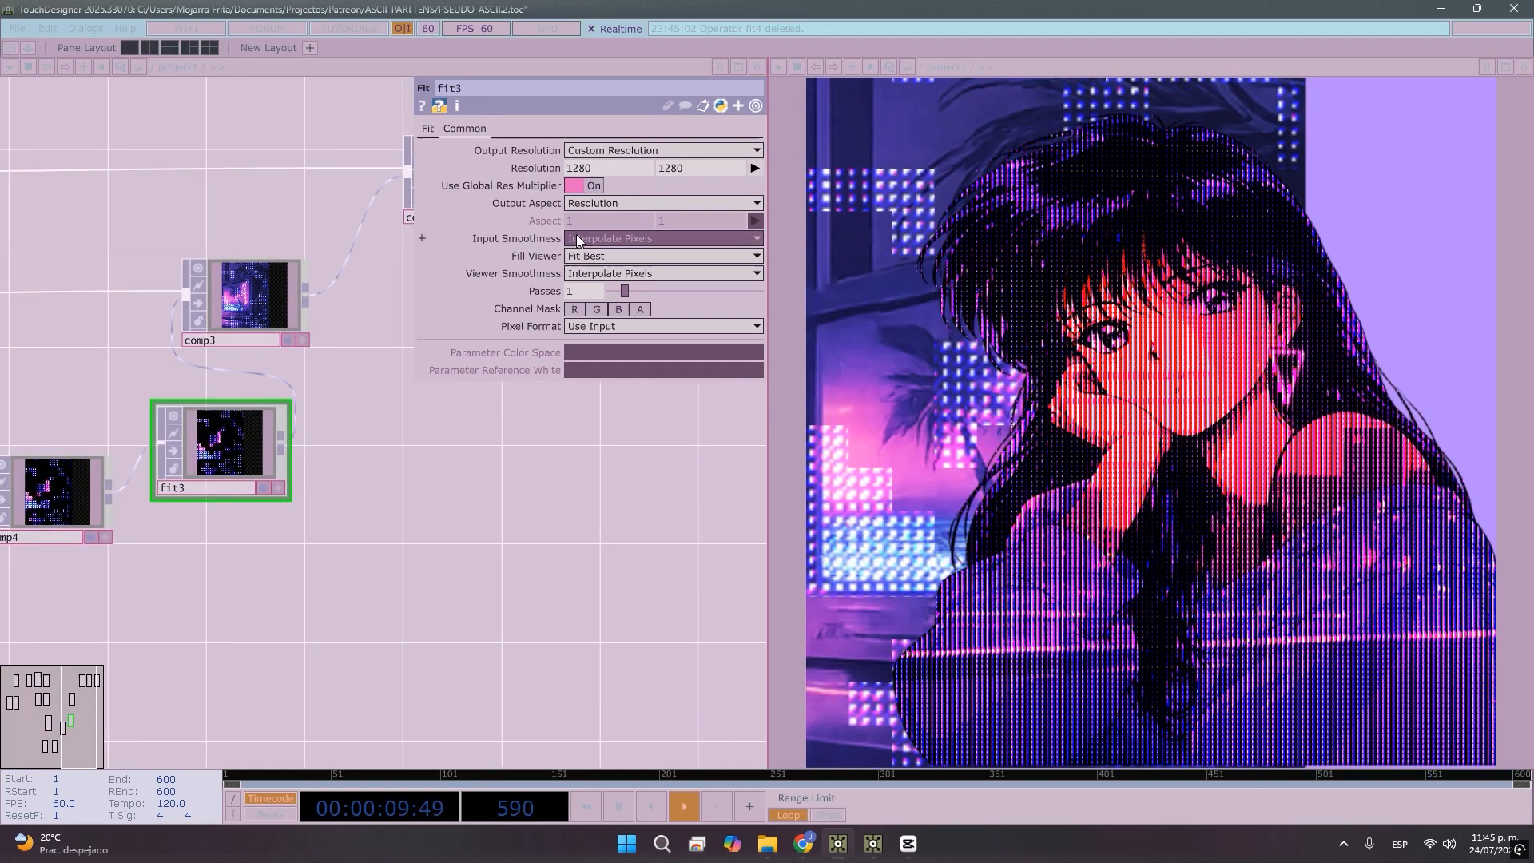
pyautogui.click(596, 239)
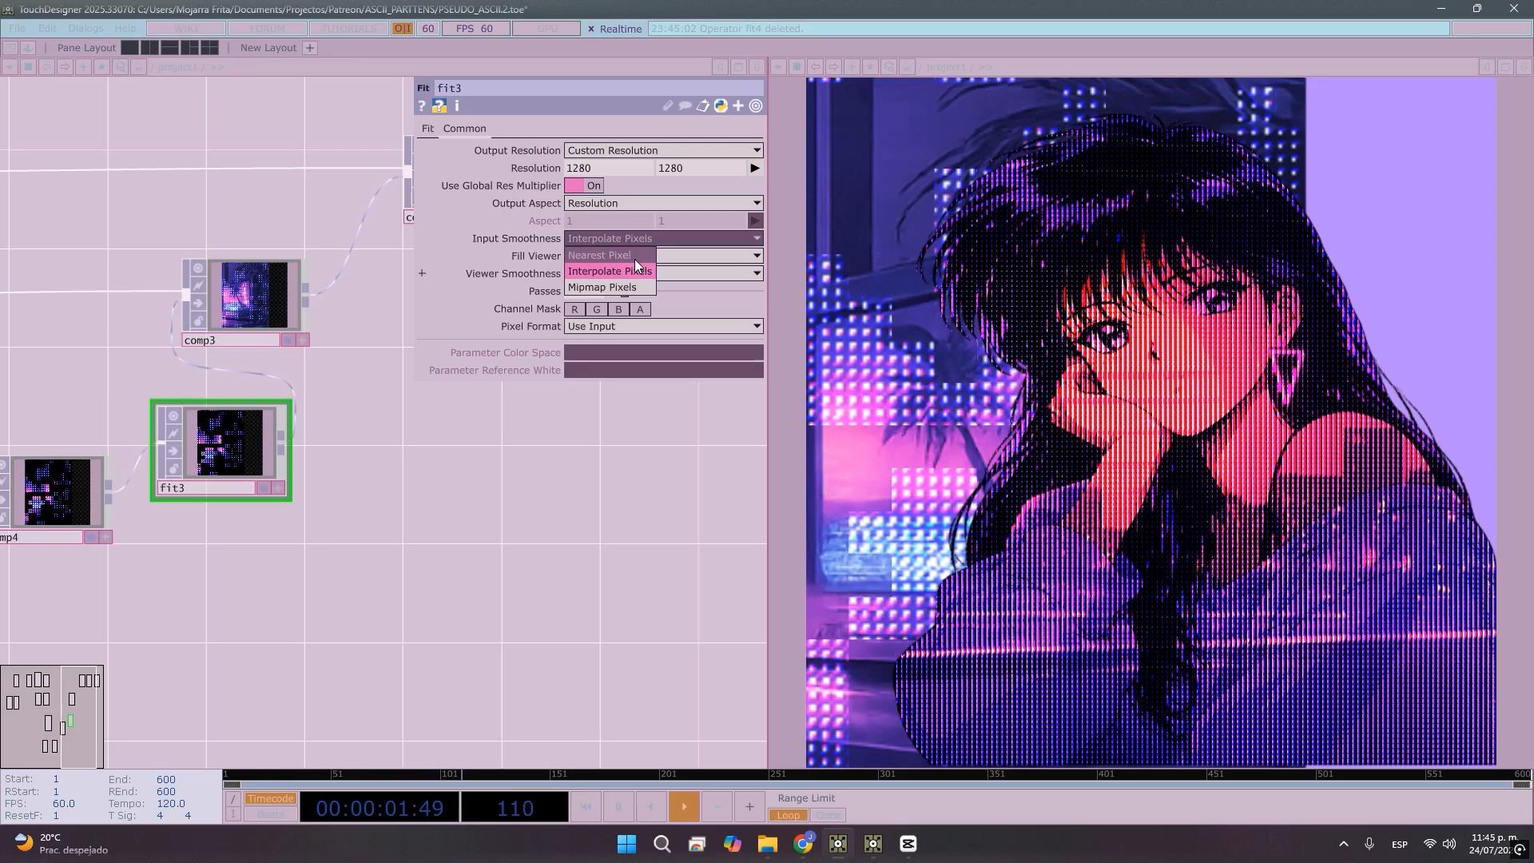
pyautogui.click(634, 256)
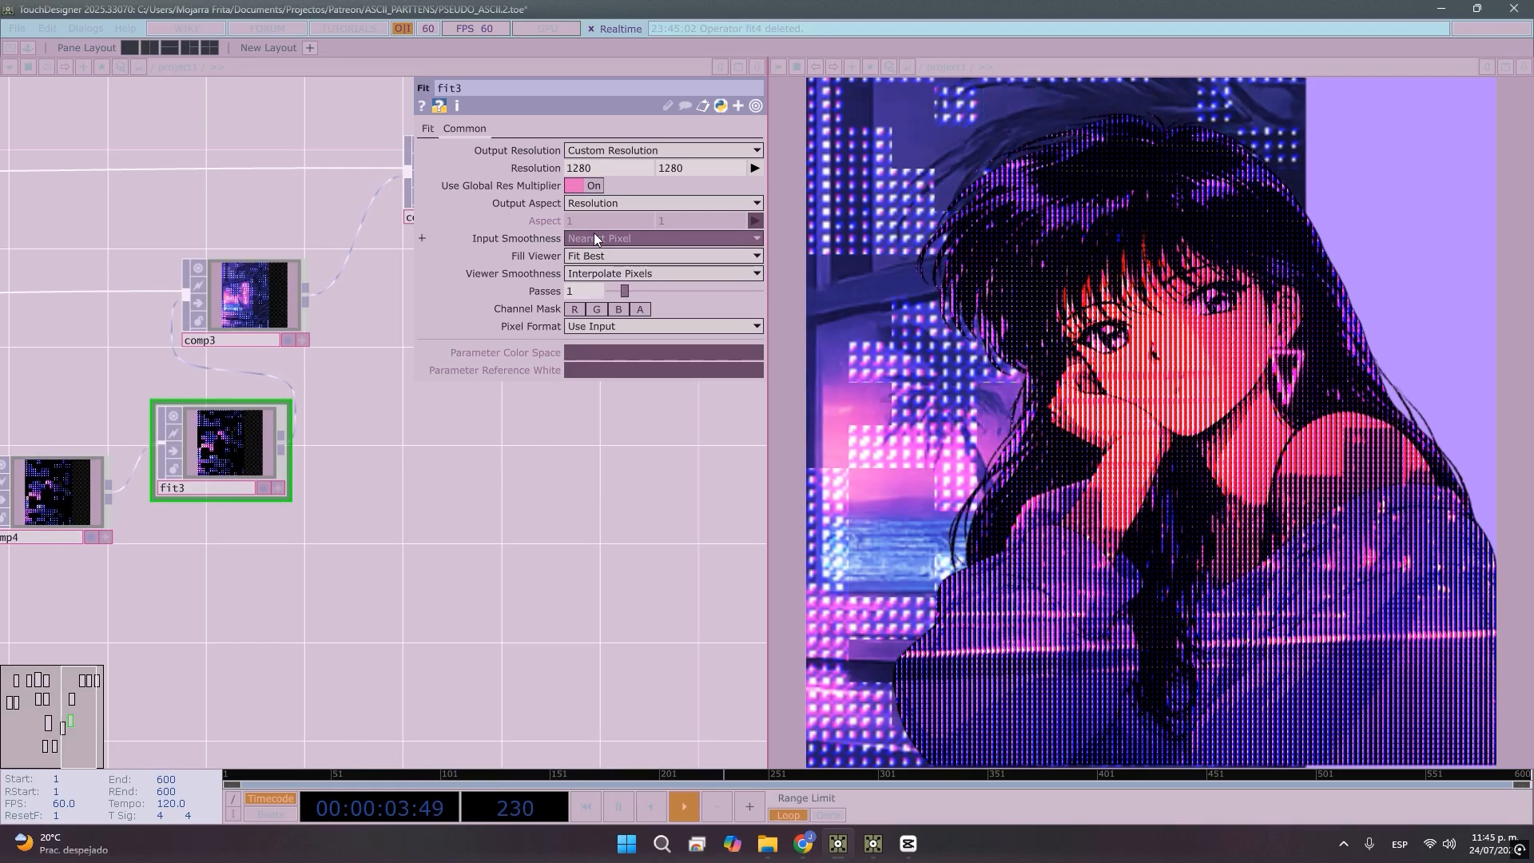
pyautogui.click(596, 273)
pyautogui.click(601, 307)
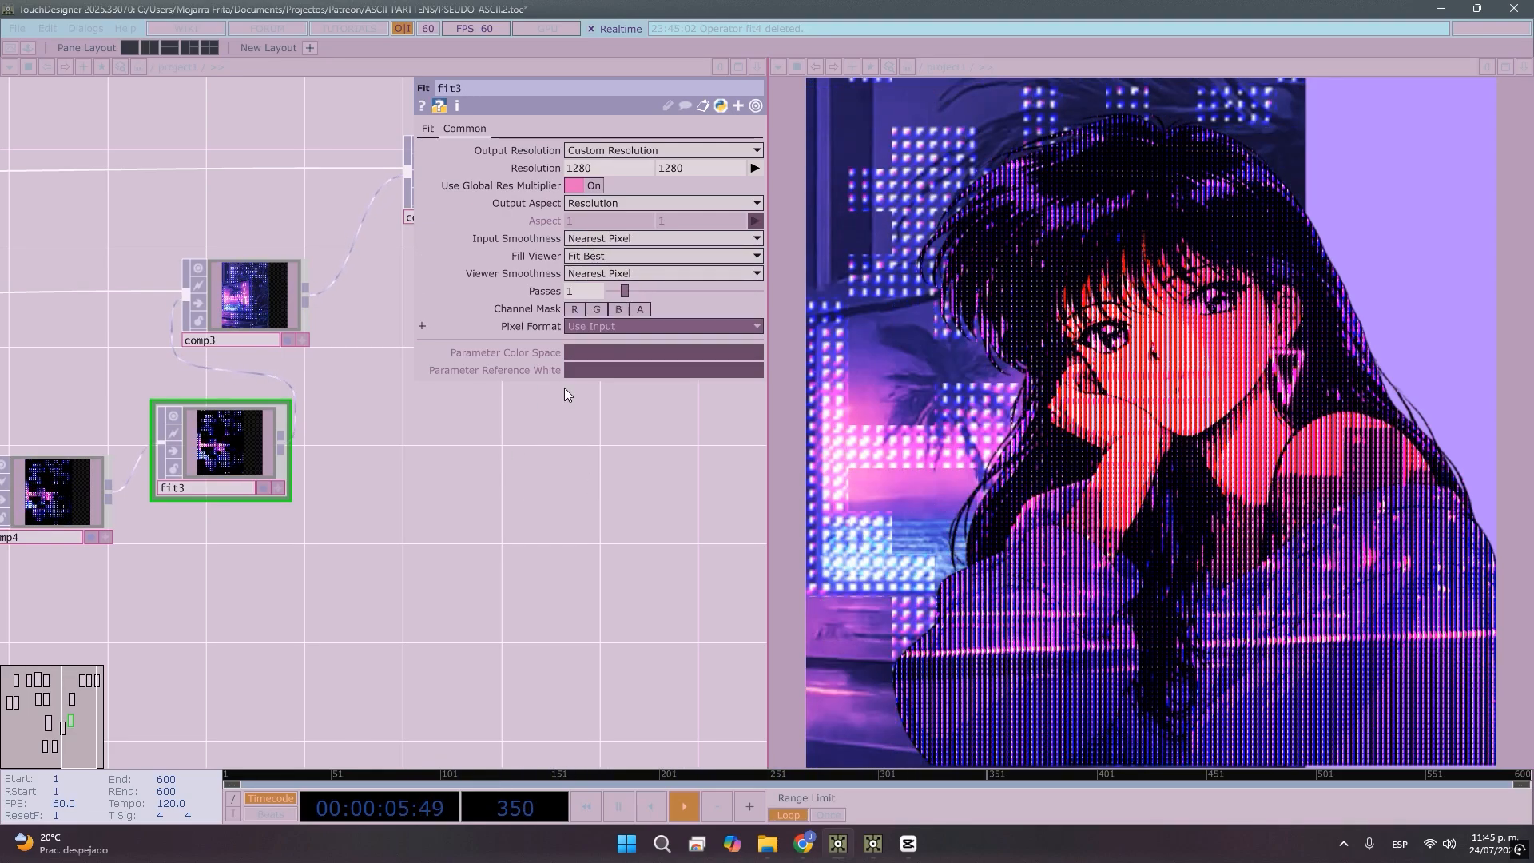
# Set comp4's Input Smoothness to Nearest Pixel in its Common settings
pyautogui.moveTo(489, 529); pyautogui.dragTo(628, 599)
pyautogui.click(382, 559)
pyautogui.moveTo(419, 633); pyautogui.dragTo(544, 564)
pyautogui.click(335, 538)
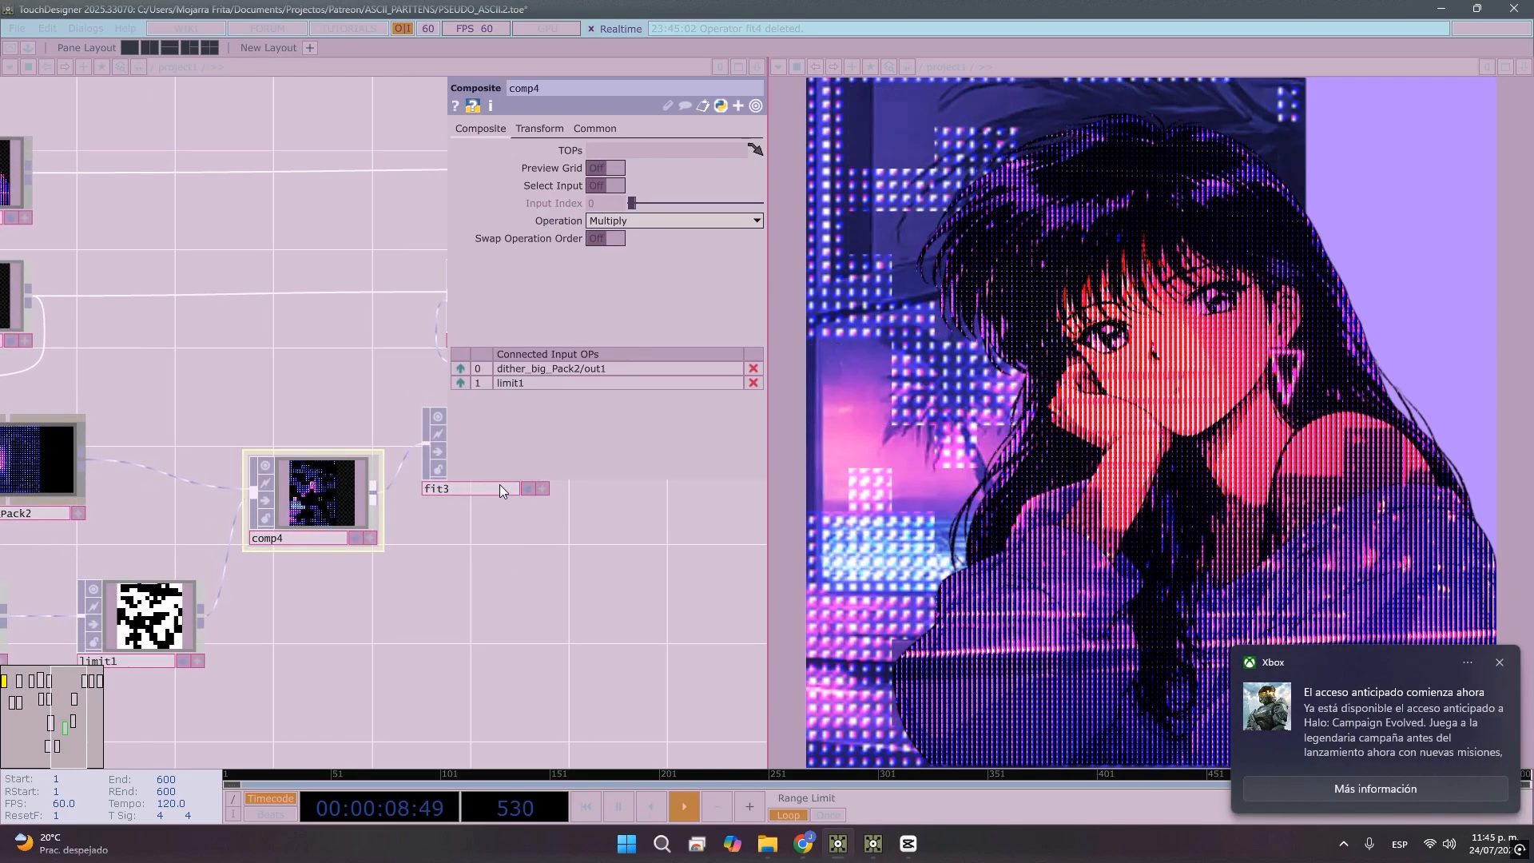
pyautogui.click(594, 128)
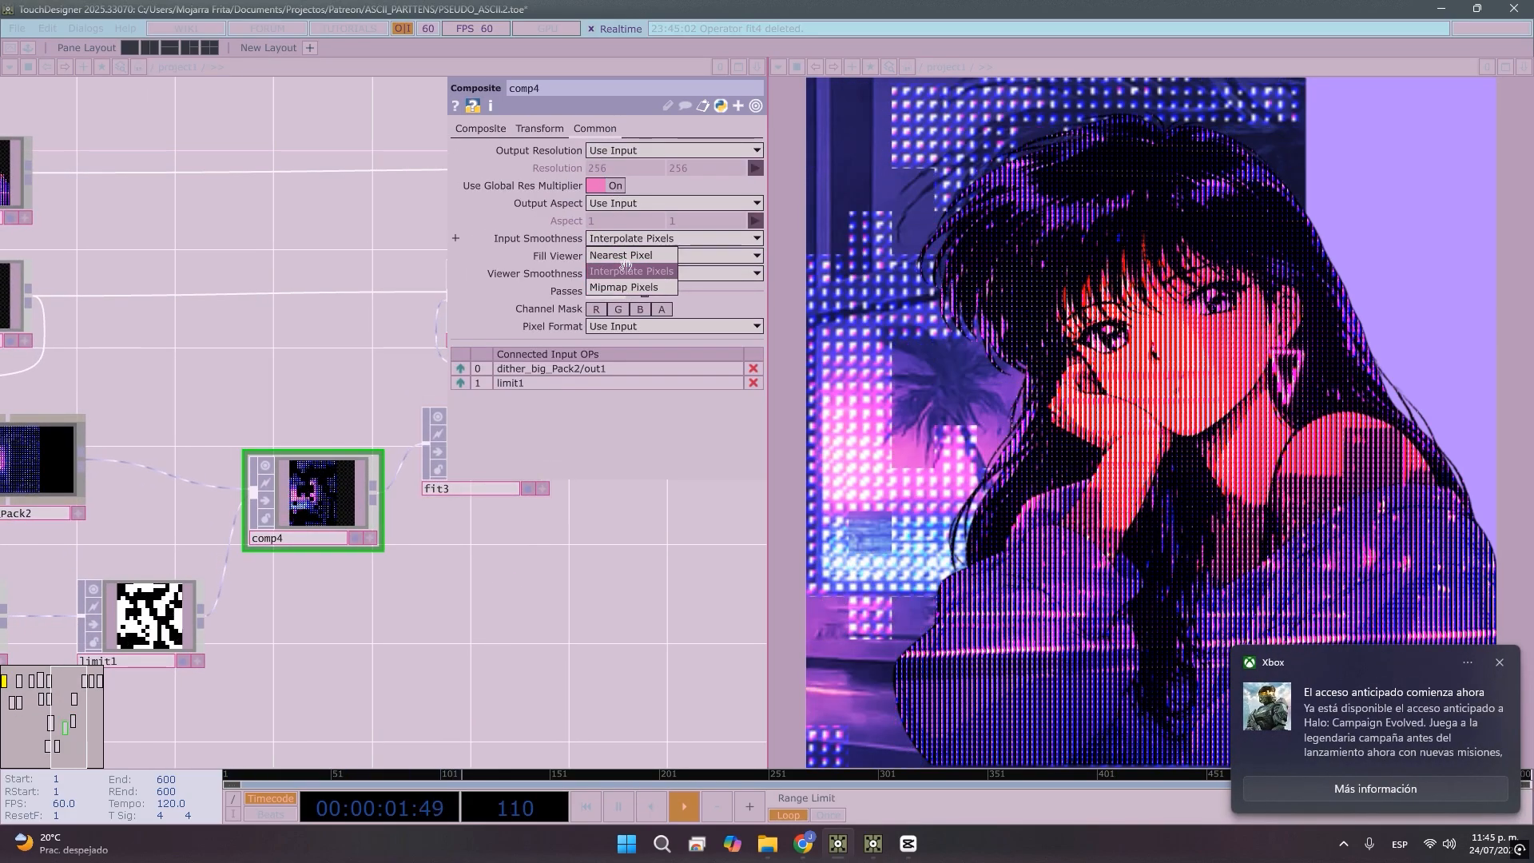
pyautogui.click(671, 238)
pyautogui.click(639, 272)
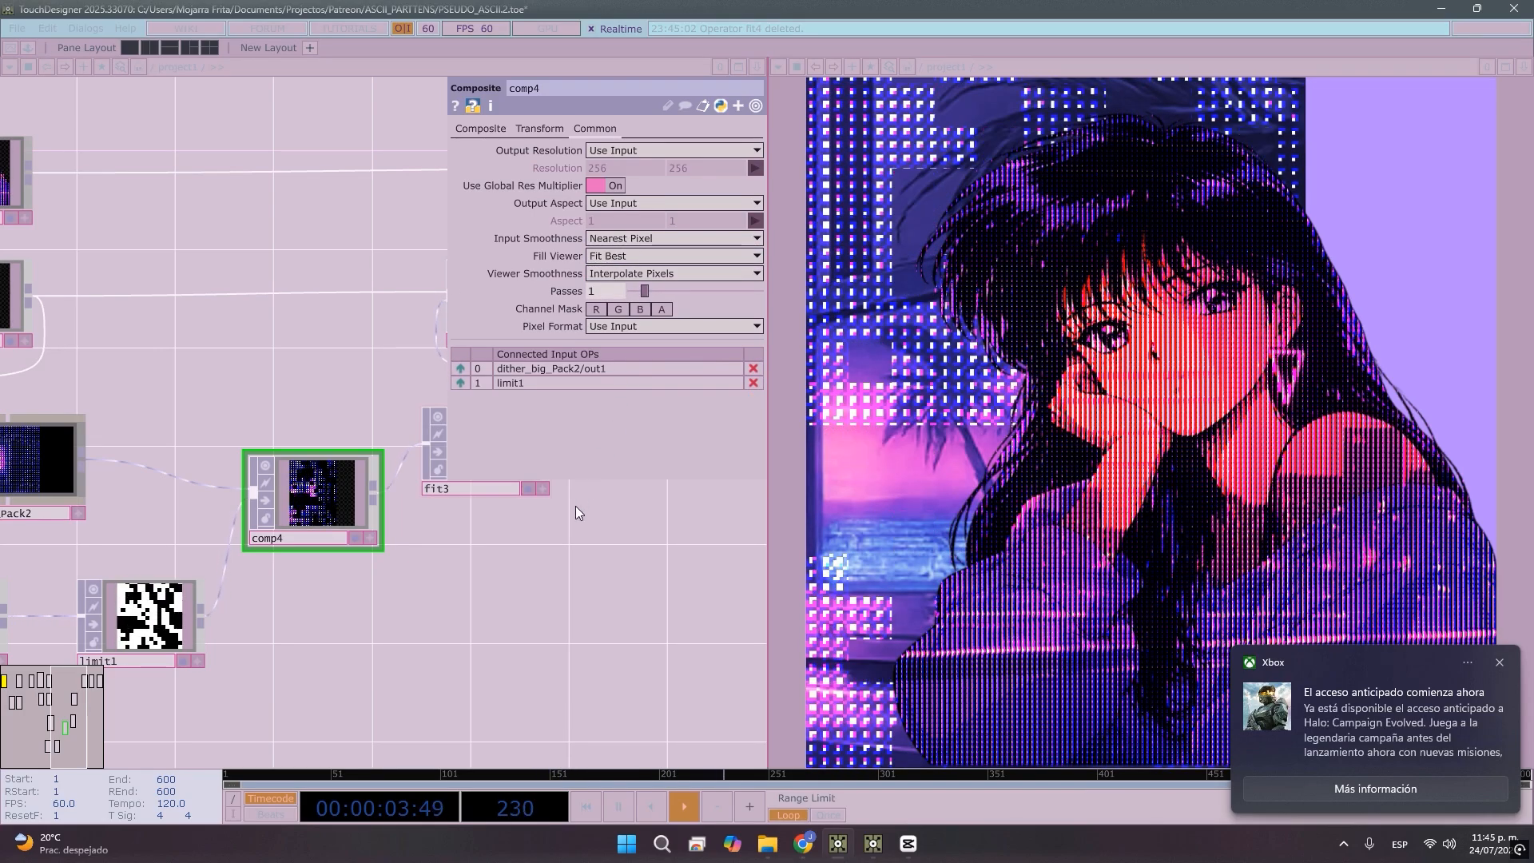
# Lower the Res of dither_big_Pack2 to 131 for a coarser dither pattern
pyautogui.moveTo(575, 505); pyautogui.dragTo(503, 516)
pyautogui.moveTo(506, 585); pyautogui.dragTo(463, 577)
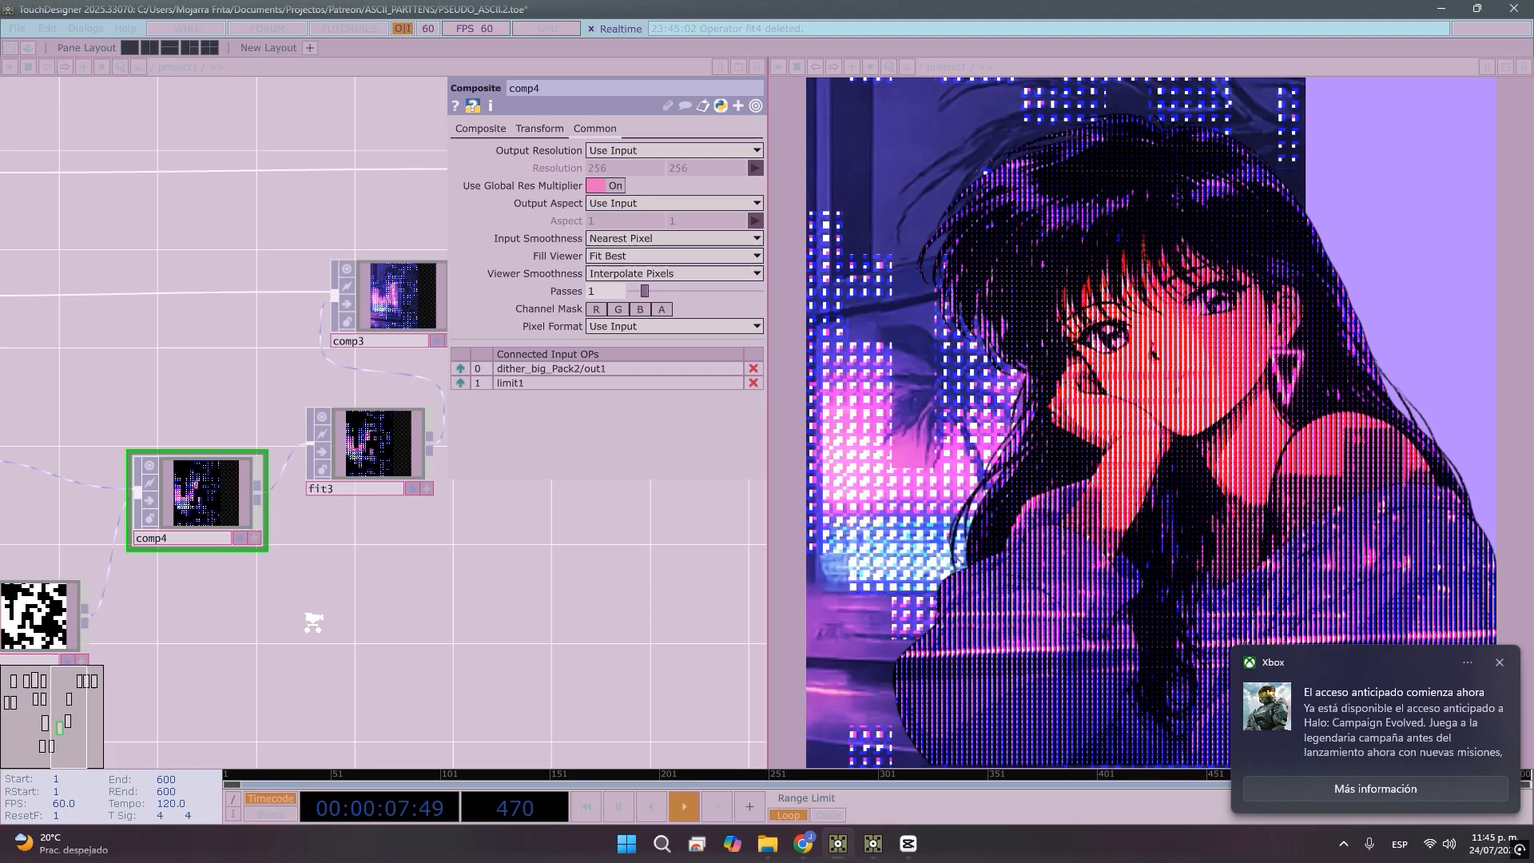
pyautogui.scroll(-5, 313, 622)
pyautogui.moveTo(430, 654); pyautogui.dragTo(701, 532)
pyautogui.click(375, 420)
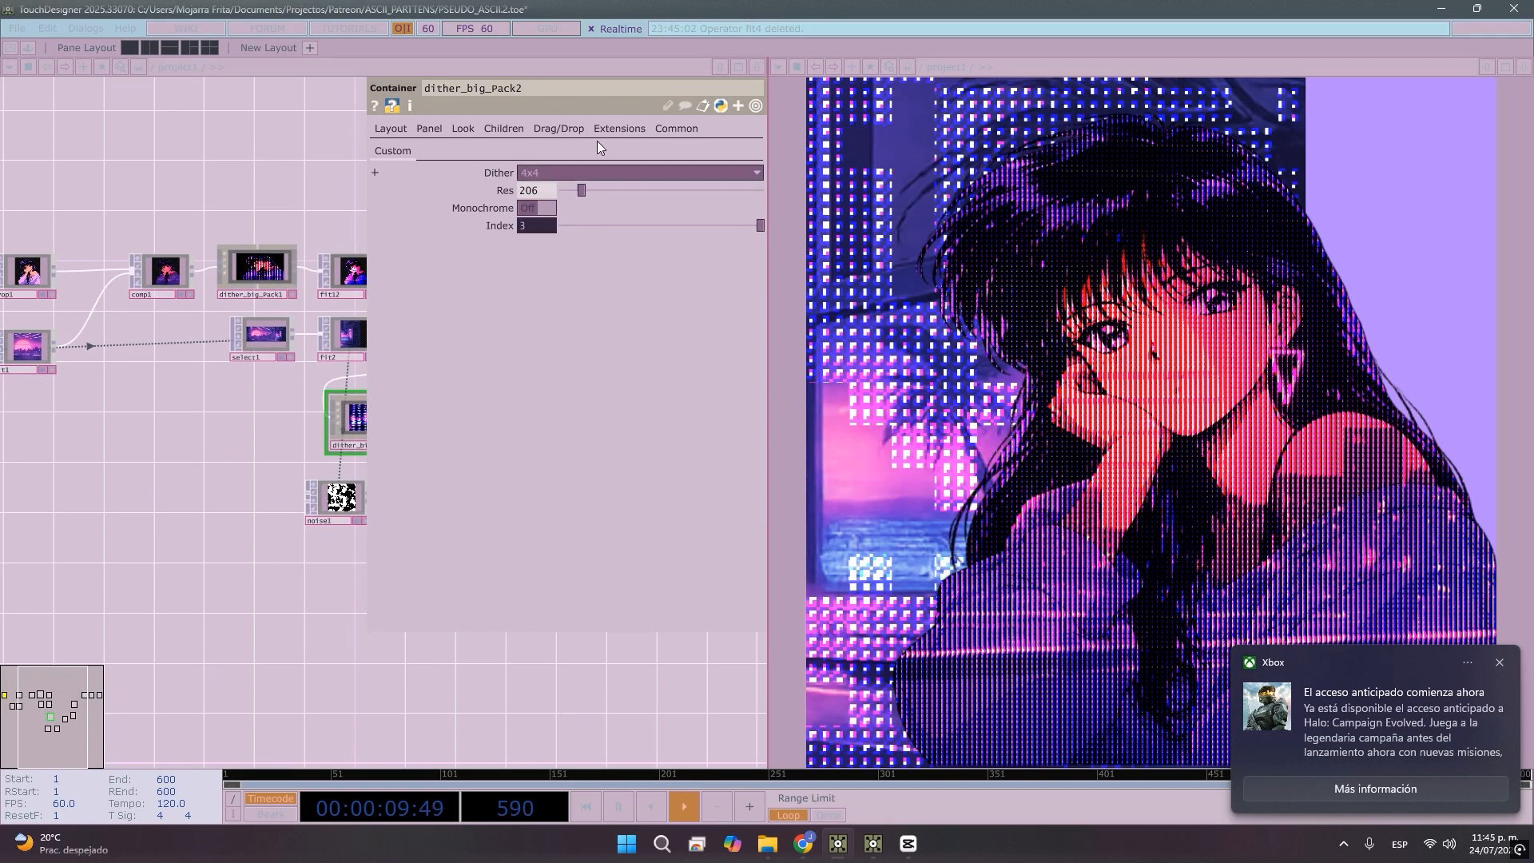
pyautogui.moveTo(586, 196); pyautogui.dragTo(575, 195)
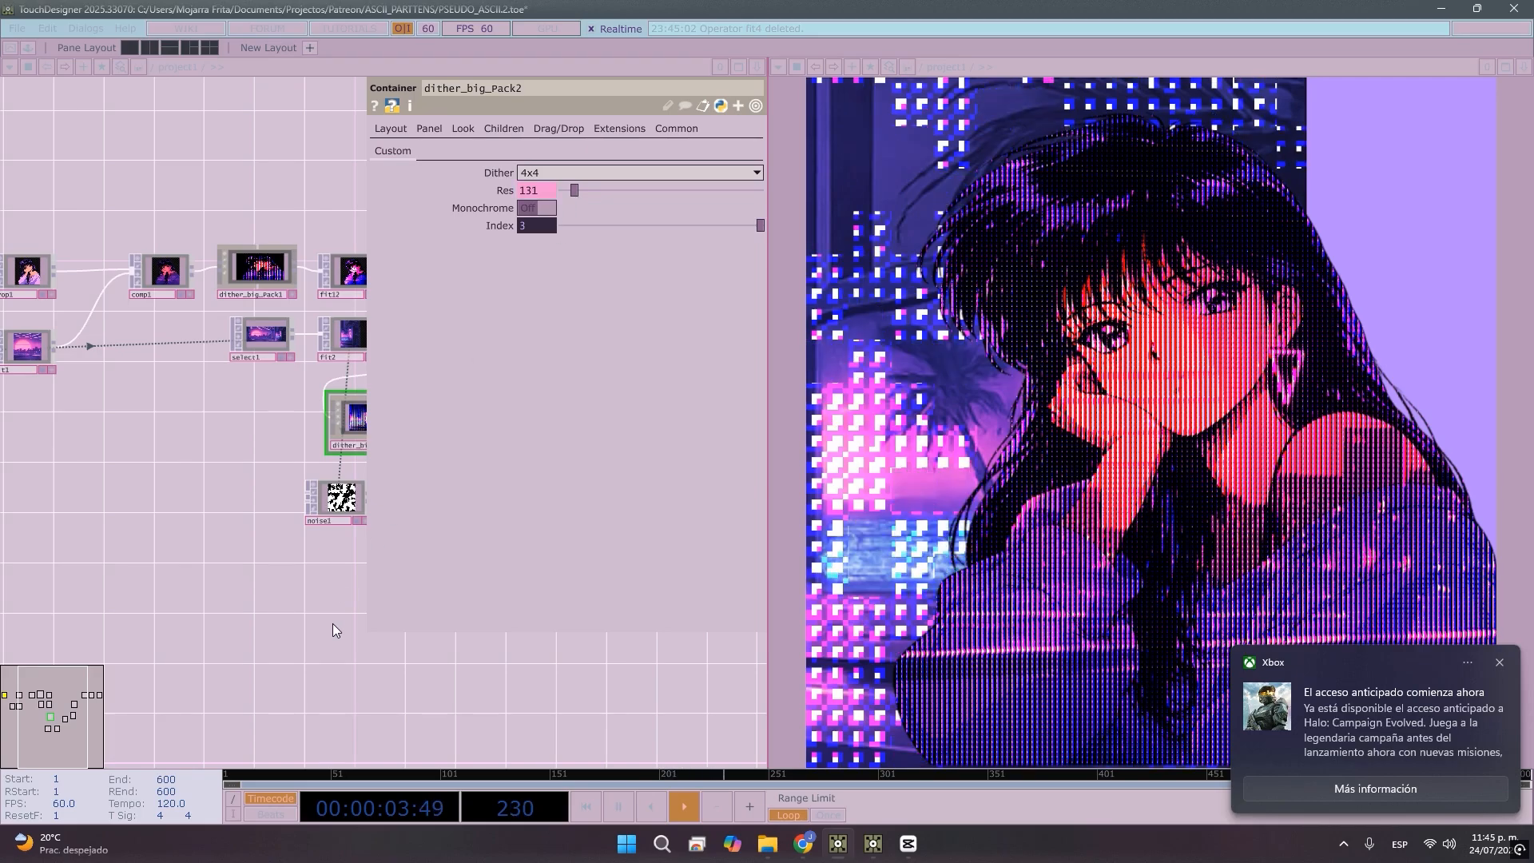
# Set noise1's Harmonic Spread to 1.3, Harmonic Gain to 0 and Exponent to 0.3
pyautogui.moveTo(300, 654); pyautogui.dragTo(129, 638)
pyautogui.scroll(5, 310, 478)
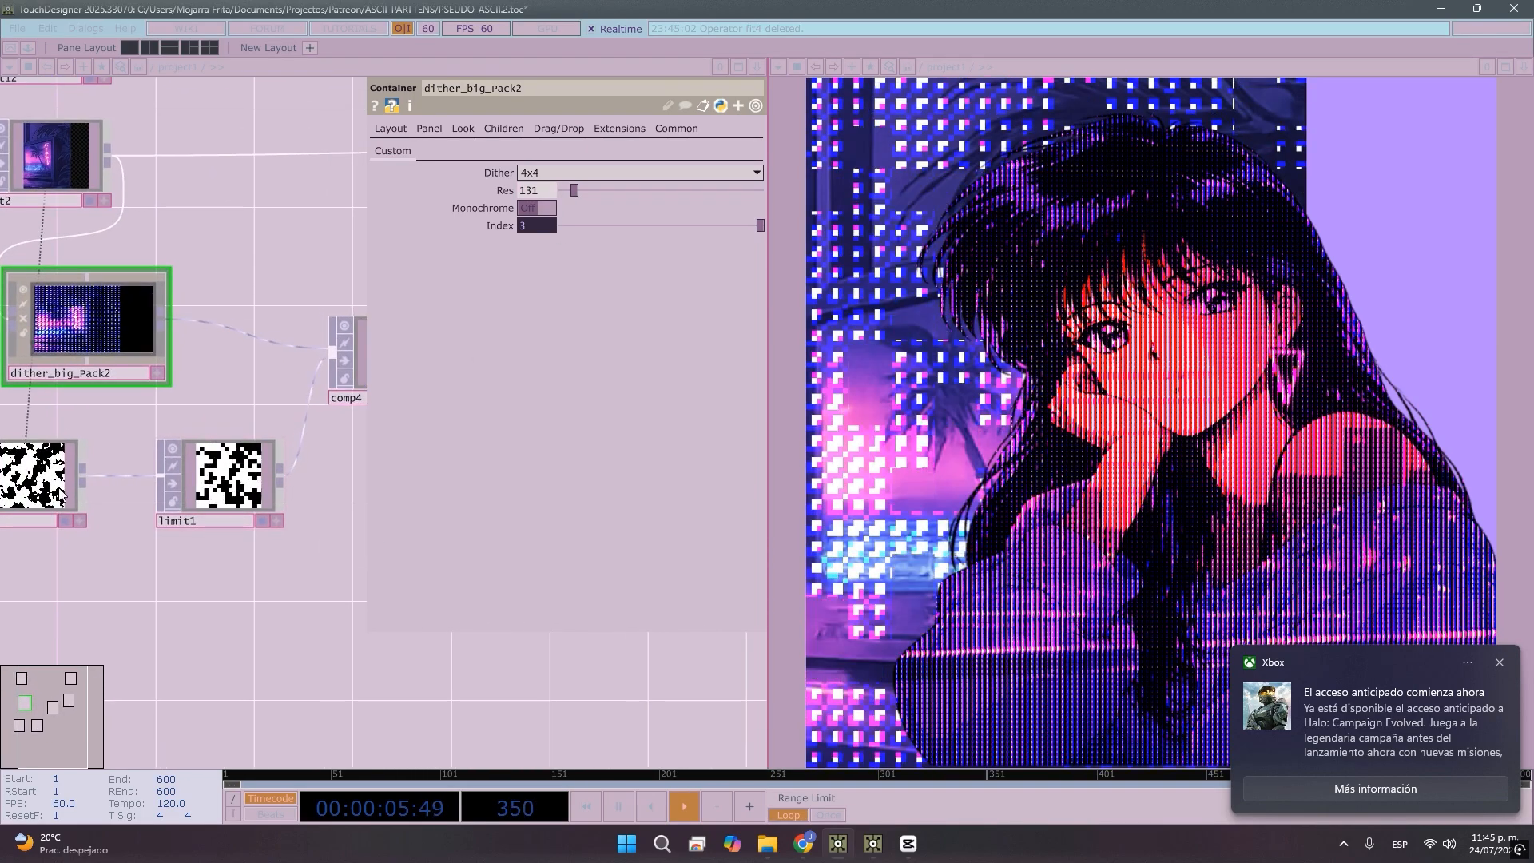
pyautogui.click(47, 481)
pyautogui.click(468, 129)
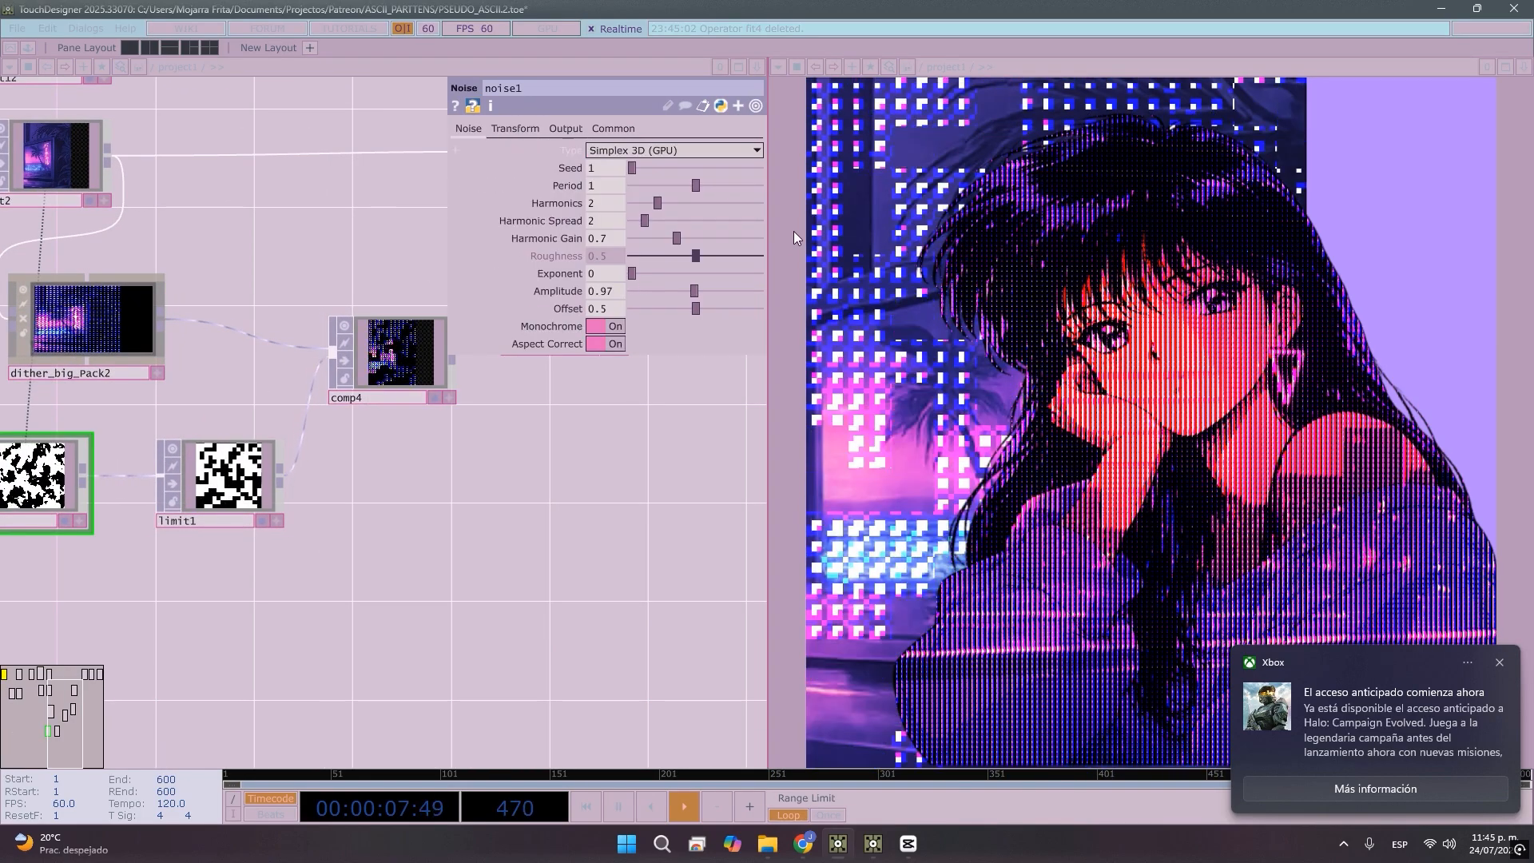
pyautogui.moveTo(676, 239); pyautogui.dragTo(643, 286)
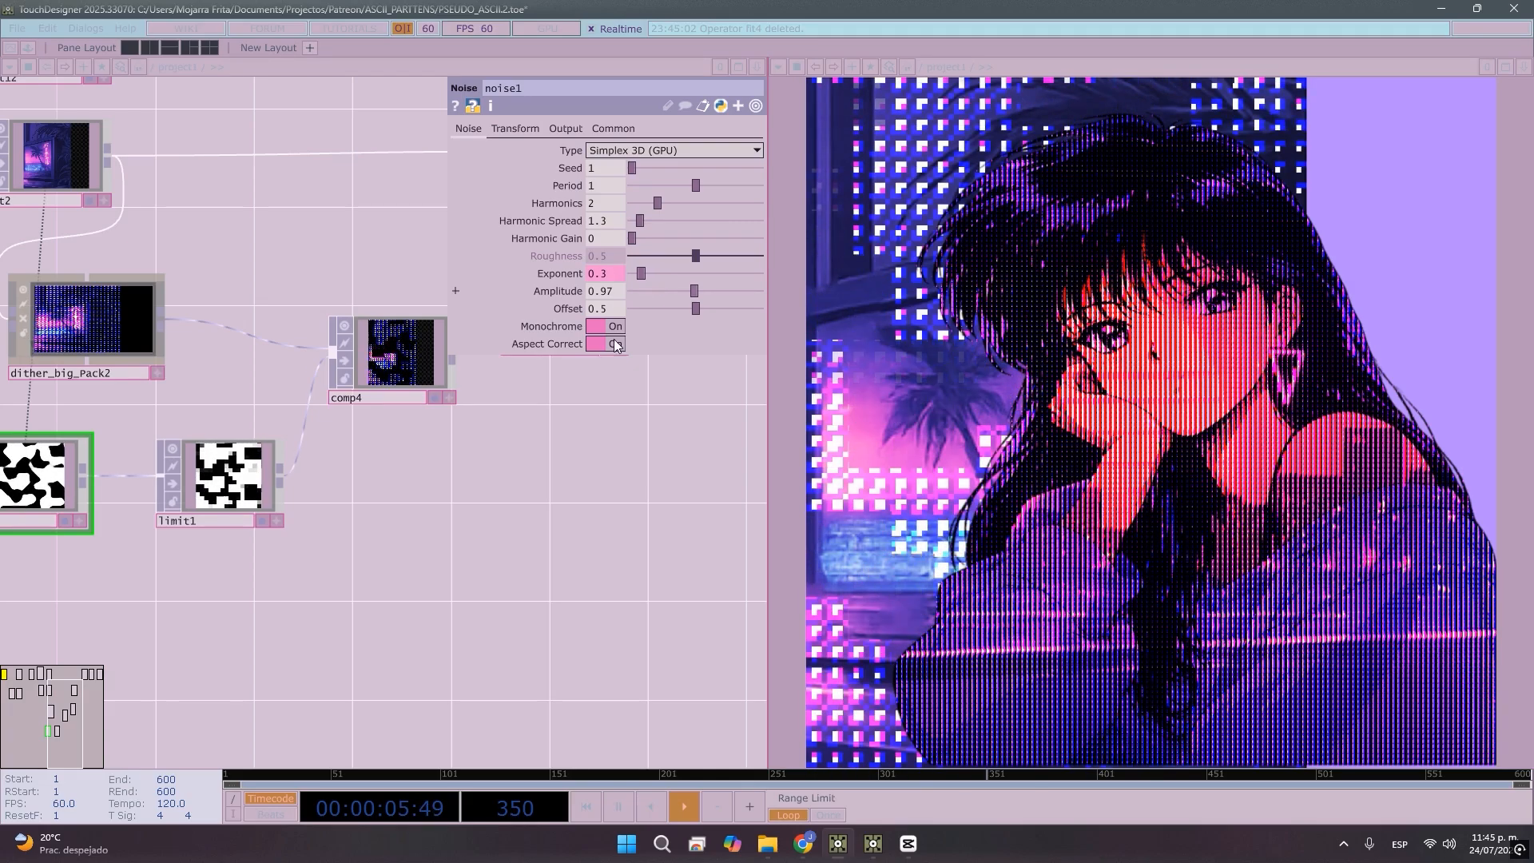
# Set limit1's quantize Position Step to 0.037 for smaller mask blocks
pyautogui.scroll(4, 220, 465)
pyautogui.click(221, 465)
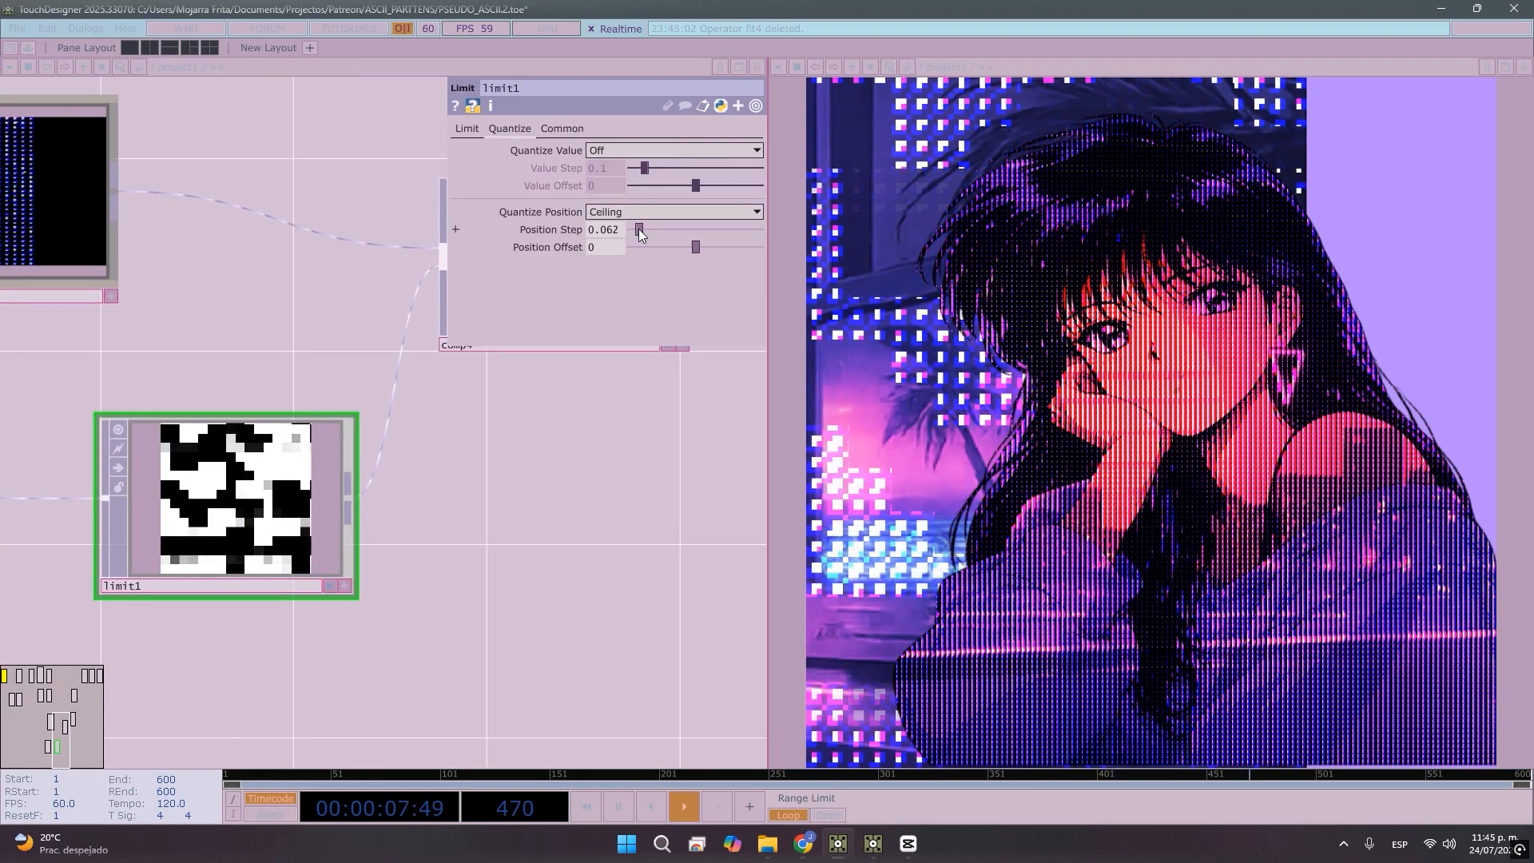
pyautogui.moveTo(638, 230); pyautogui.dragTo(634, 239)
# Raise noise1's Harmonic Gain to 0.25 and its Harmonic Spread to 4.7
pyautogui.scroll(-3, 488, 531)
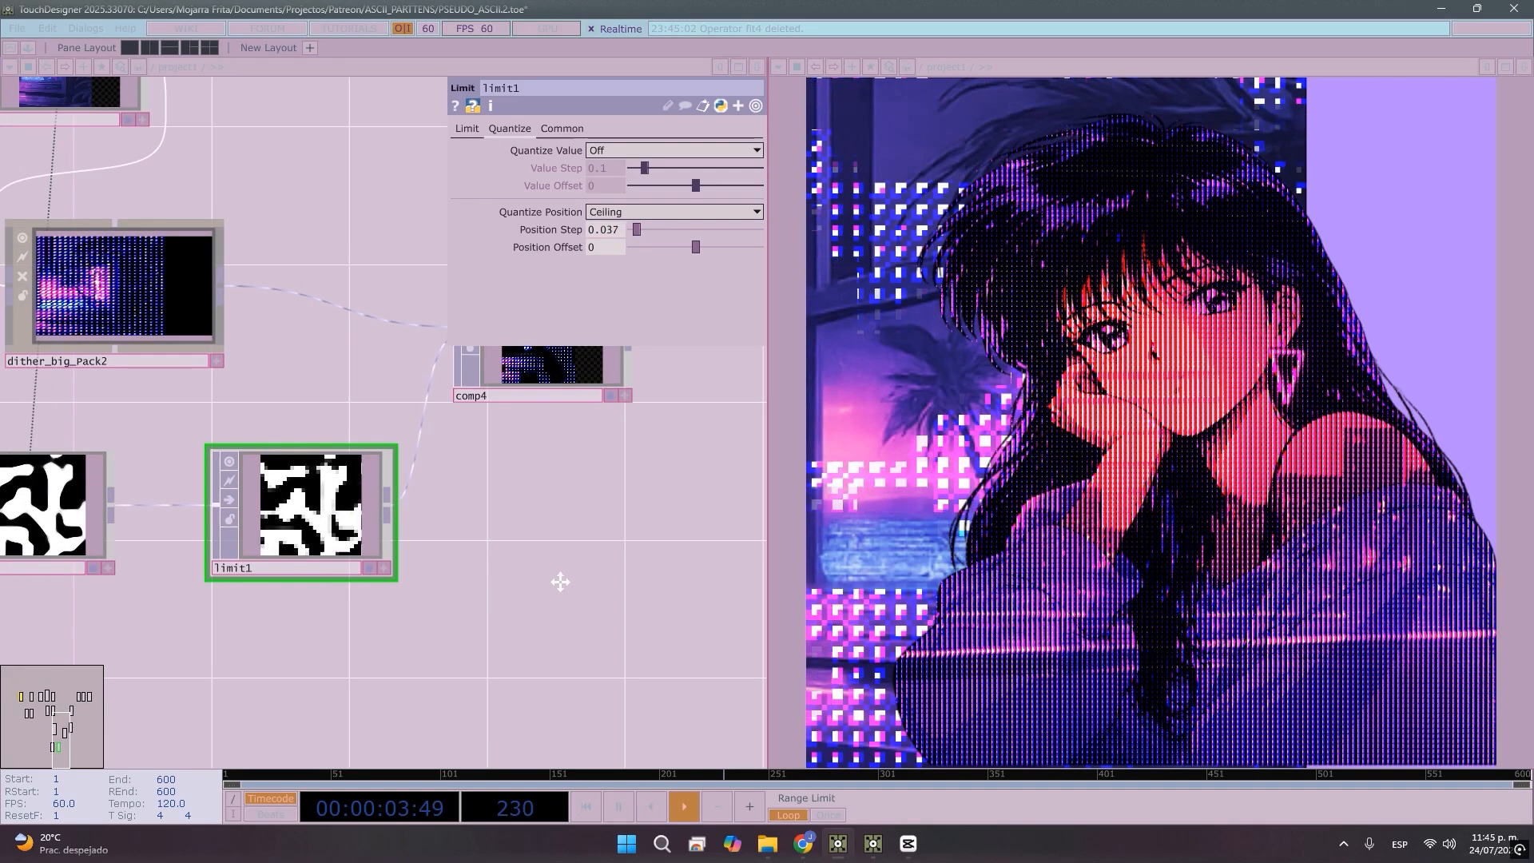
pyautogui.moveTo(559, 582); pyautogui.dragTo(687, 571)
pyautogui.click(193, 505)
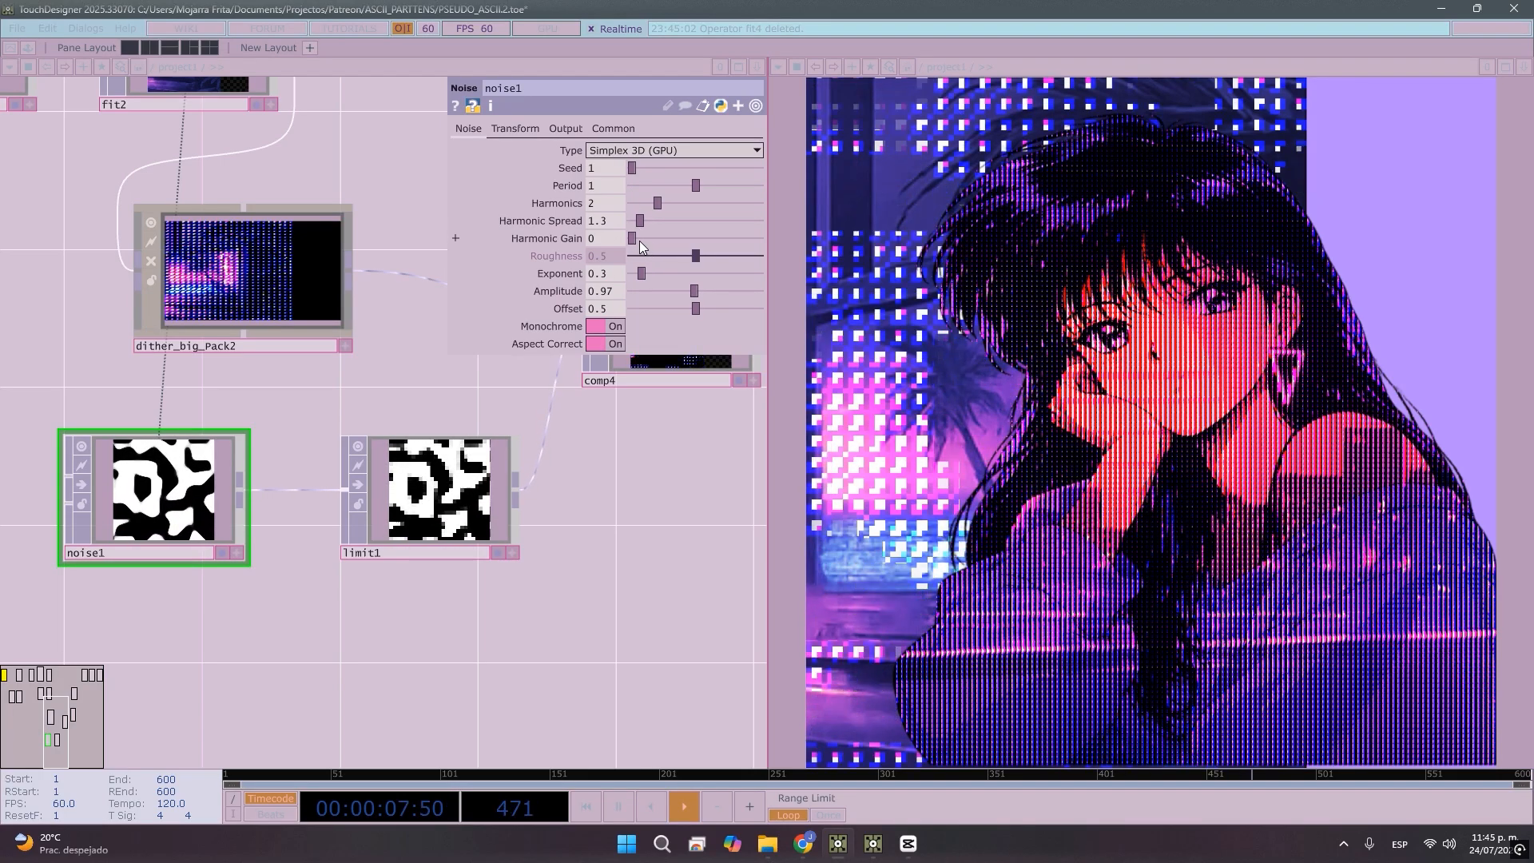
pyautogui.moveTo(636, 238); pyautogui.dragTo(666, 224)
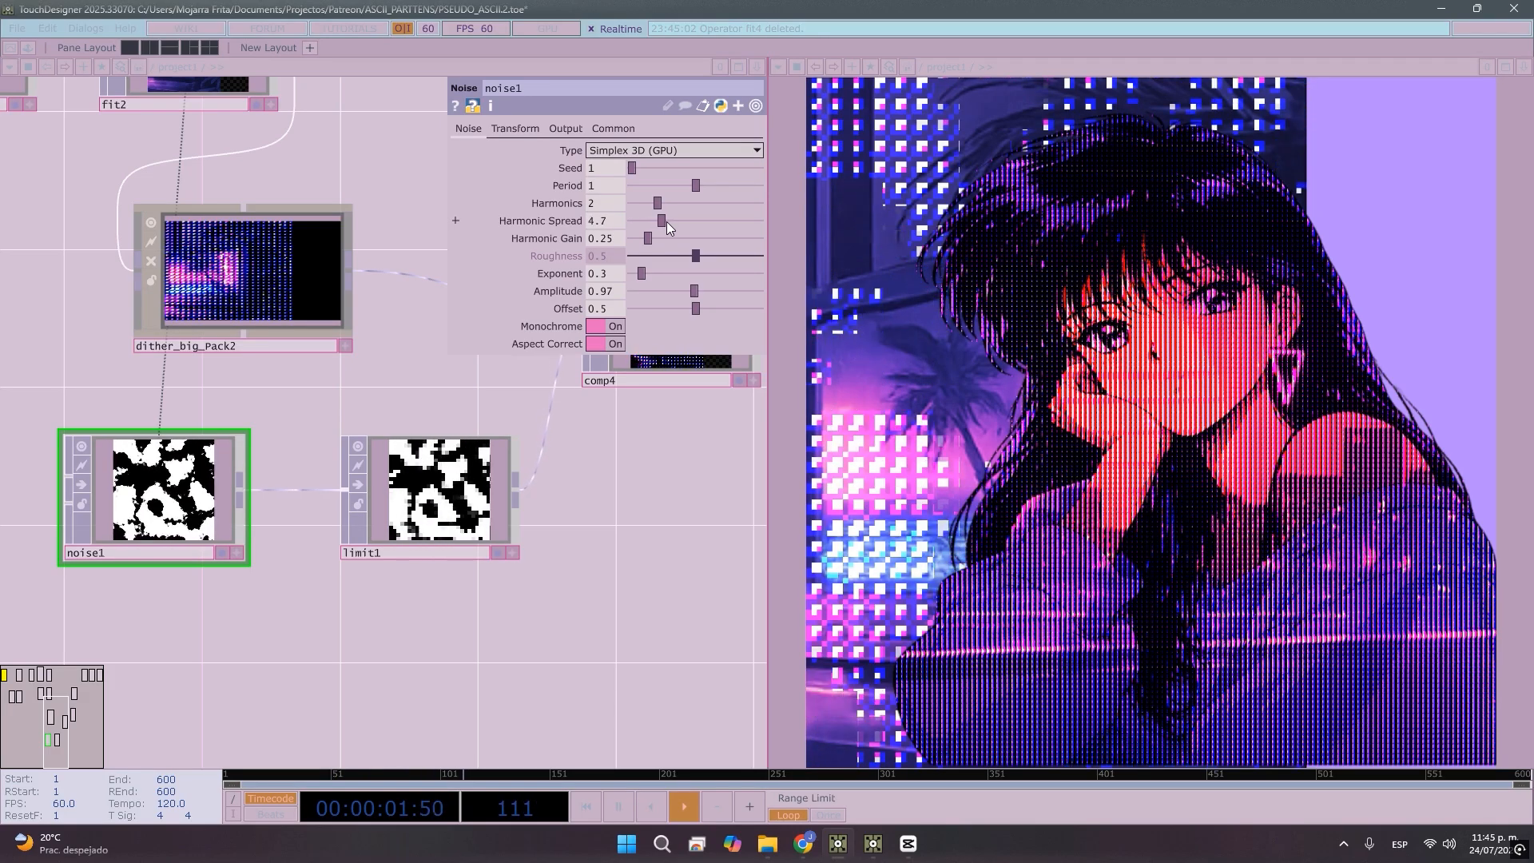
# Reduce the Res of dither_big_Pack2 to 65 for much larger dither pixels
pyautogui.moveTo(565, 559); pyautogui.dragTo(465, 599)
pyautogui.click(166, 252)
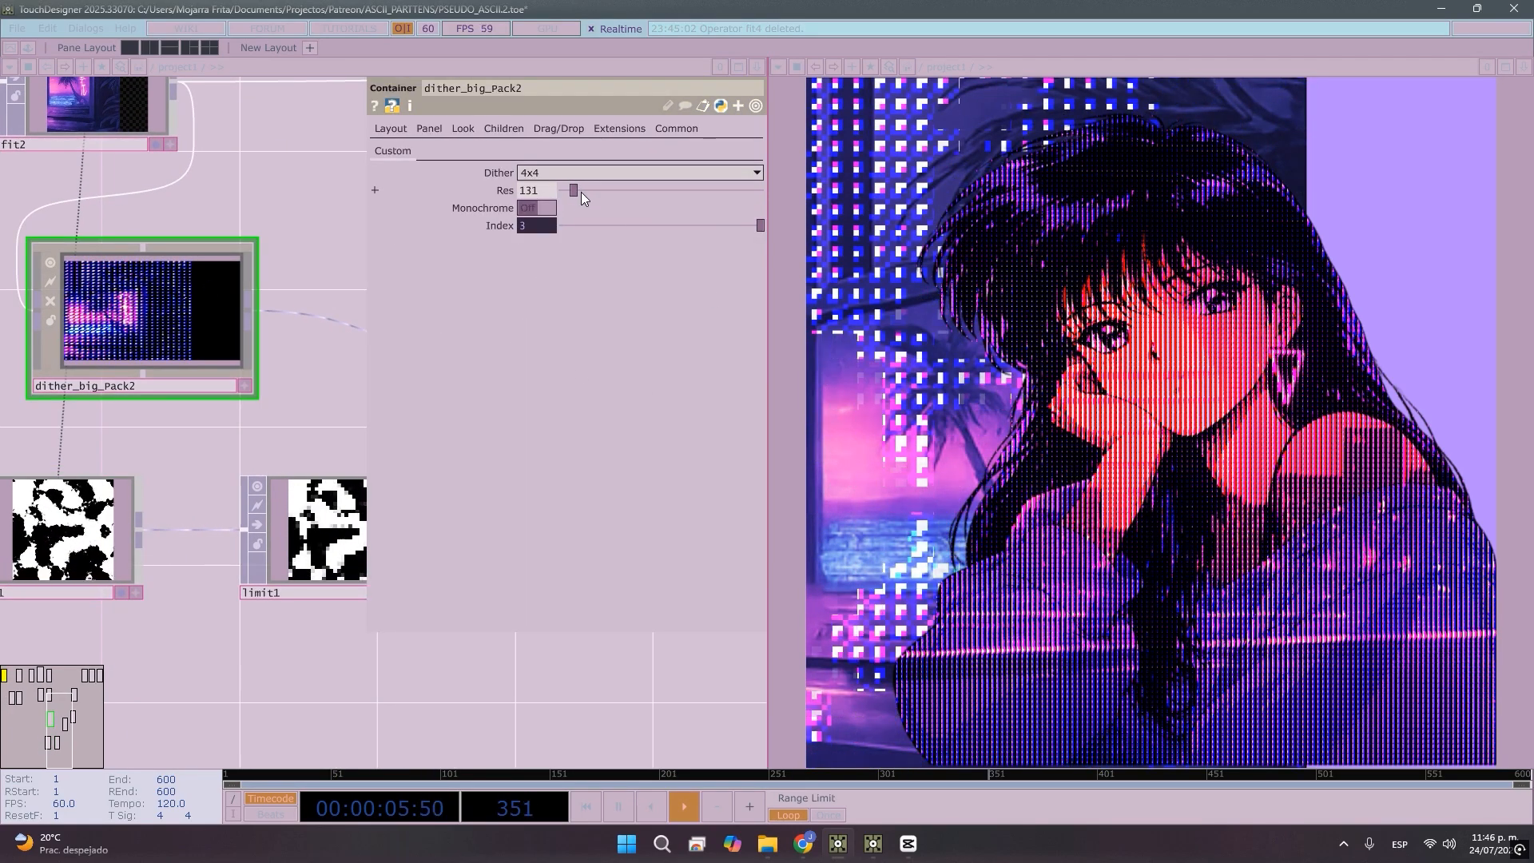
pyautogui.moveTo(582, 191); pyautogui.dragTo(568, 203)
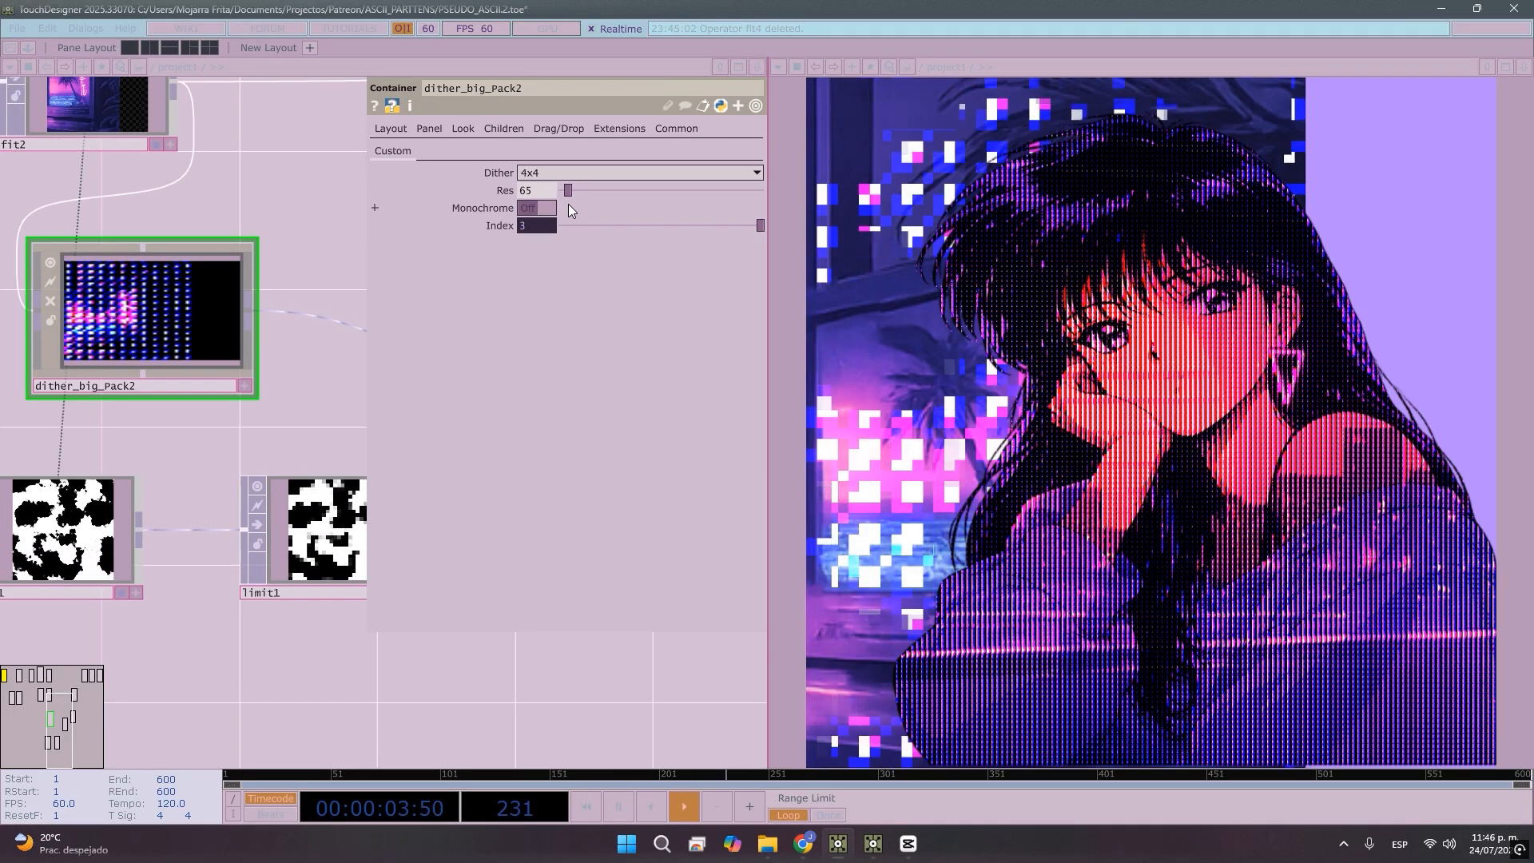
pyautogui.scroll(-8, 174, 516)
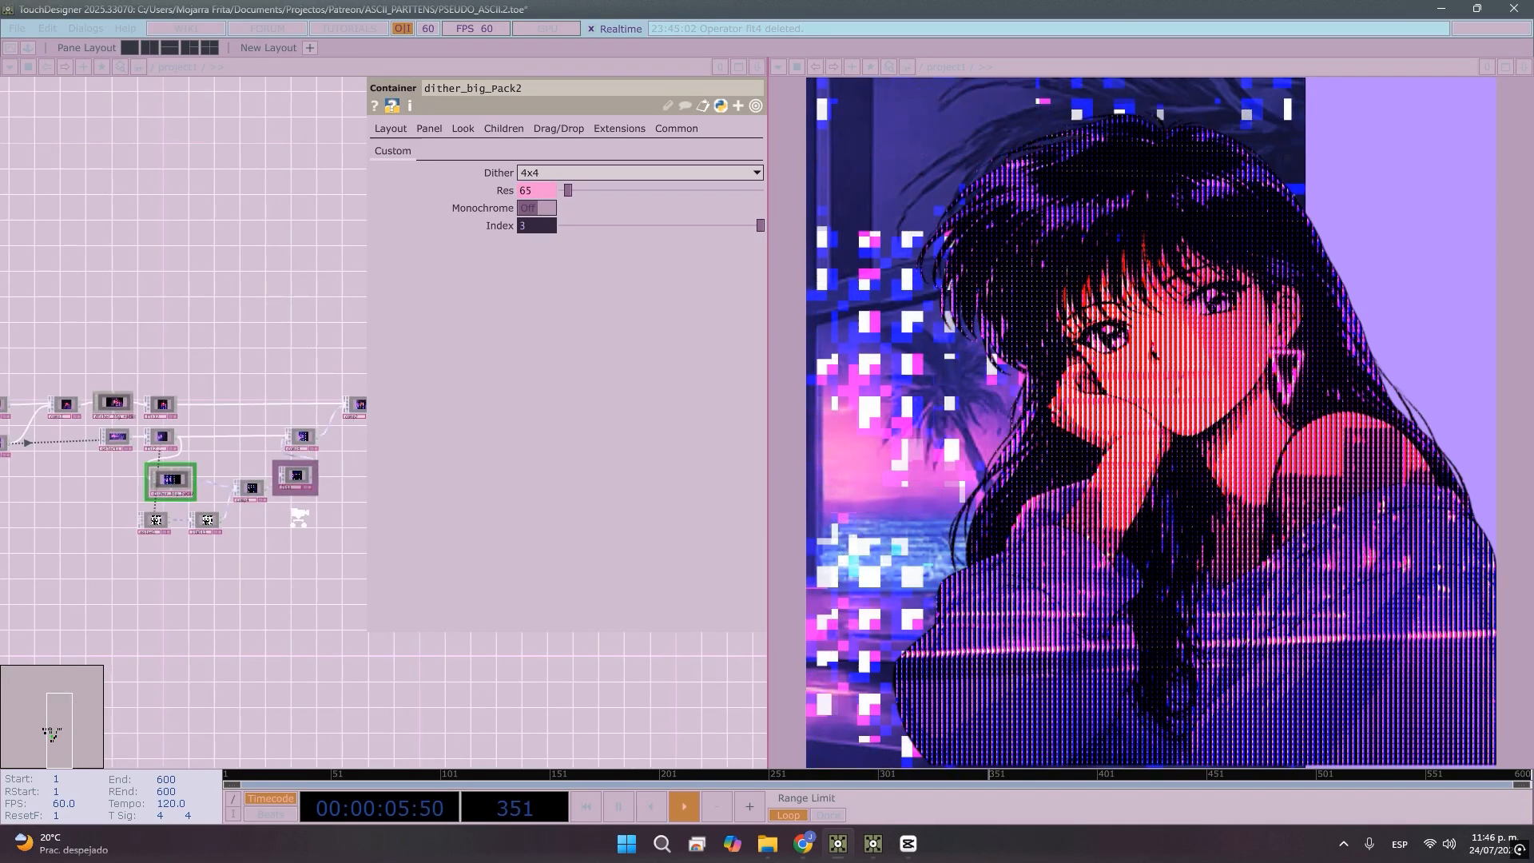
# Inspect the network from crop1 and fit1 through comp1 and dither_big_Pack1 to the noise-masked background branch and comp2
pyautogui.scroll(3, 298, 519)
pyautogui.moveTo(203, 559); pyautogui.dragTo(77, 601)
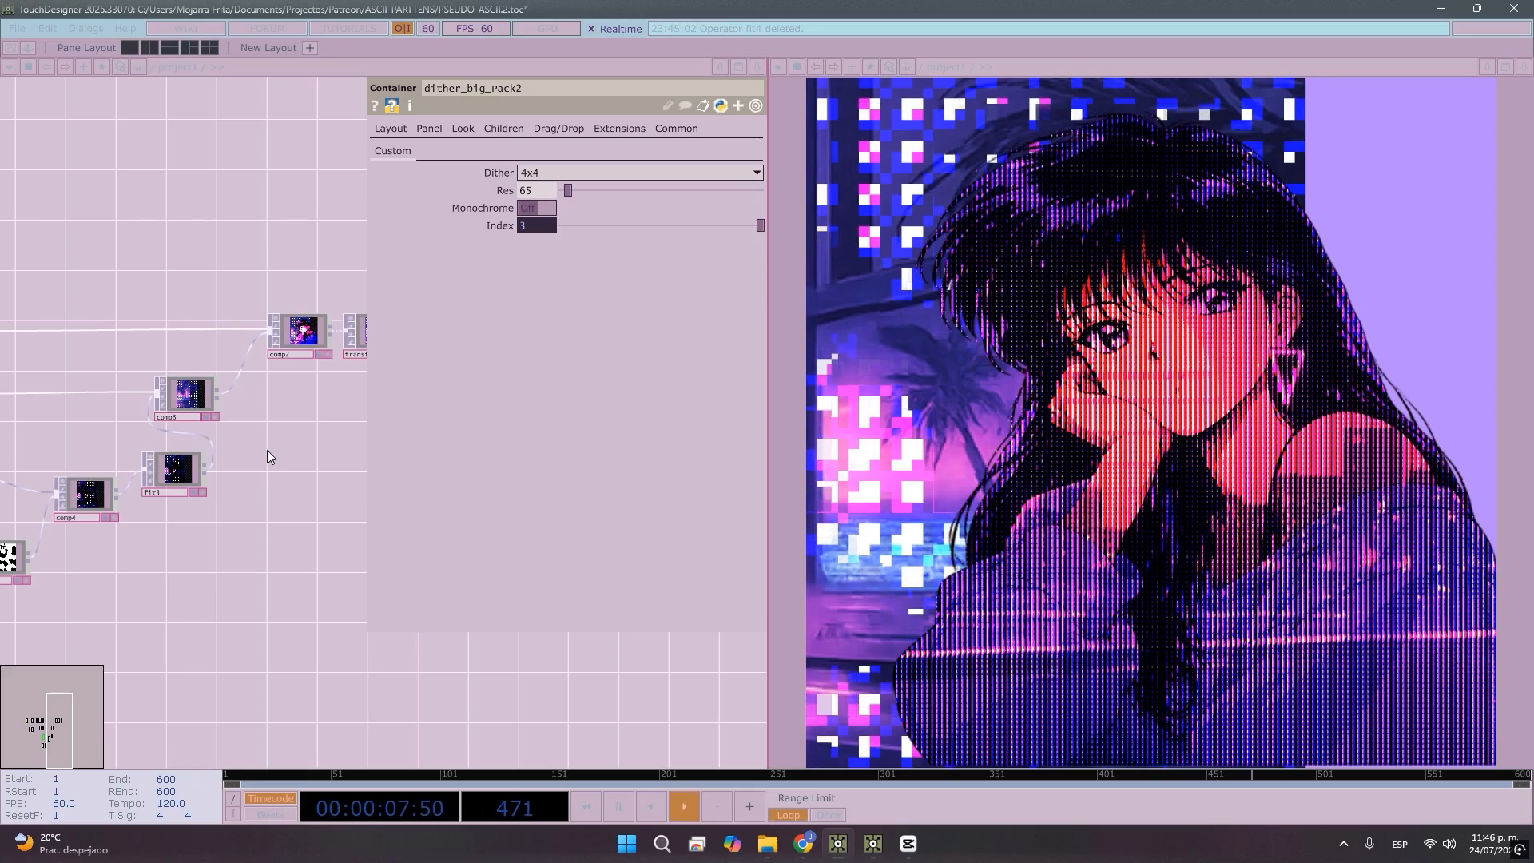
pyautogui.moveTo(266, 449); pyautogui.dragTo(483, 646)
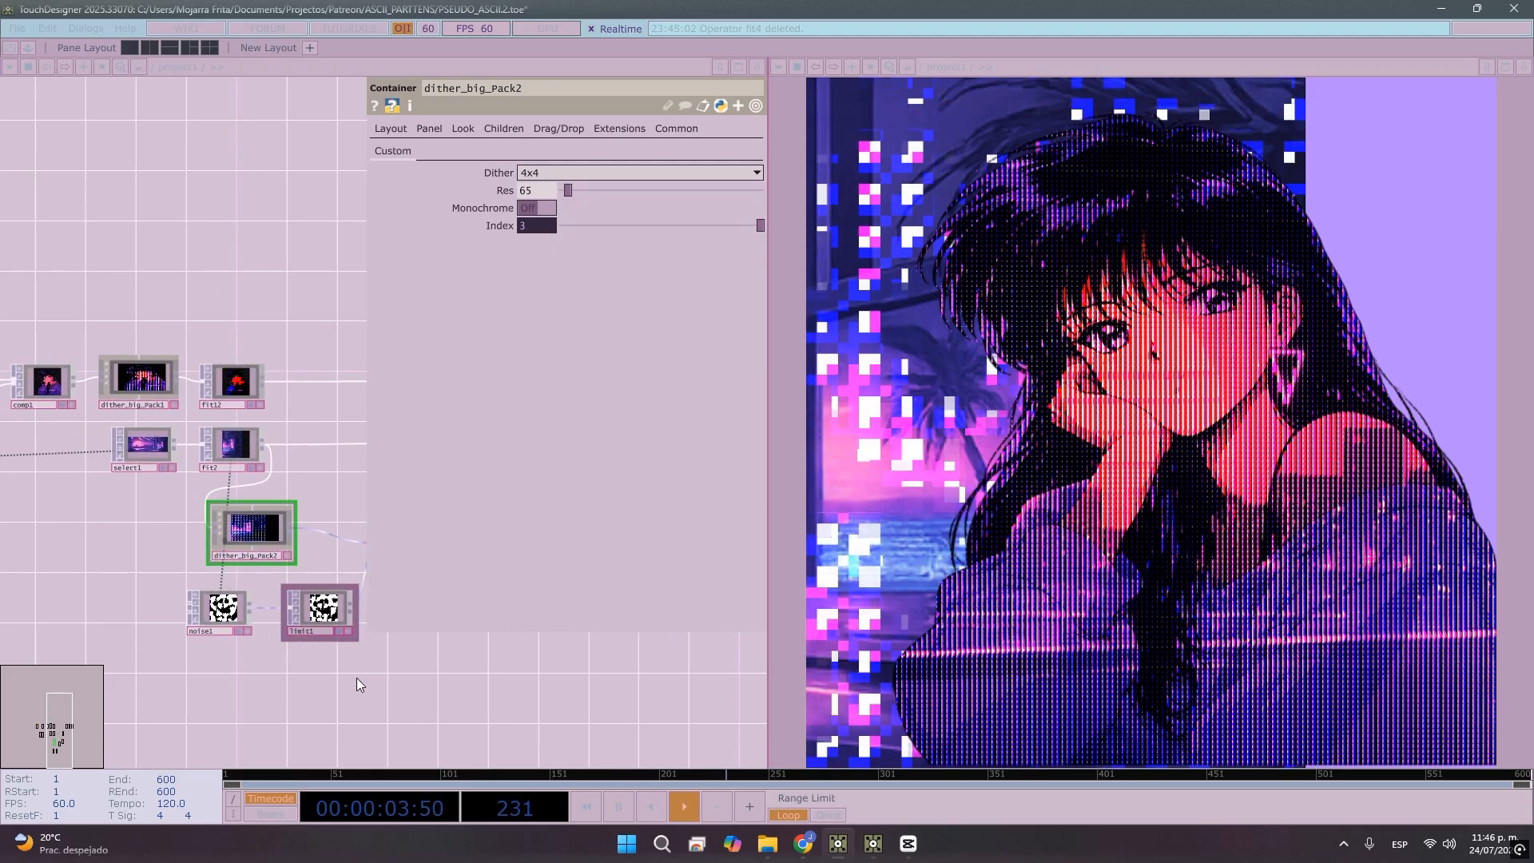
pyautogui.moveTo(357, 685); pyautogui.dragTo(210, 675)
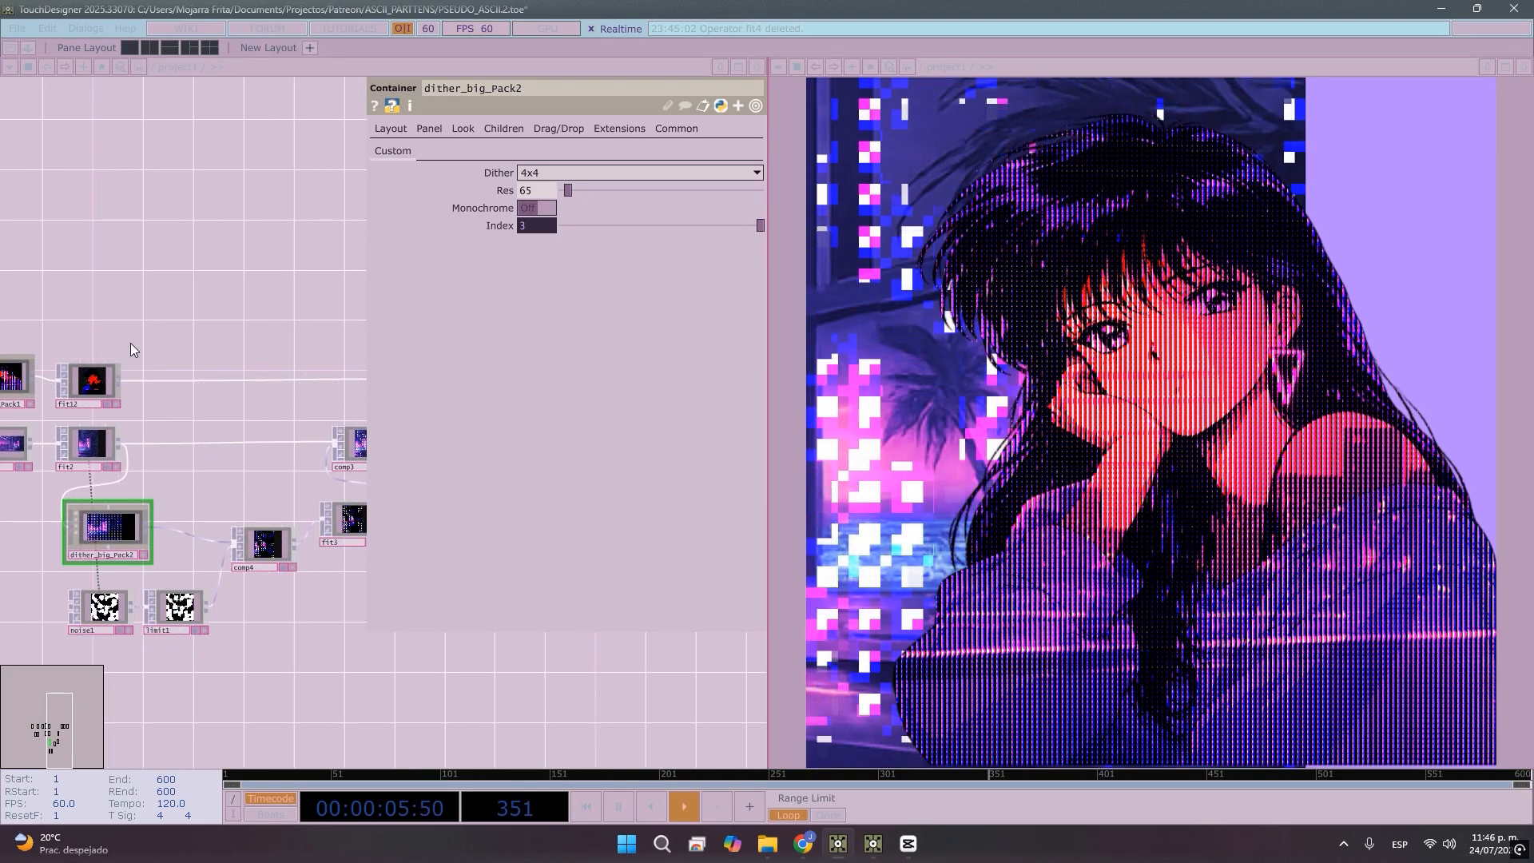
pyautogui.moveTo(153, 254); pyautogui.dragTo(258, 269)
pyautogui.moveTo(515, 313); pyautogui.dragTo(536, 321)
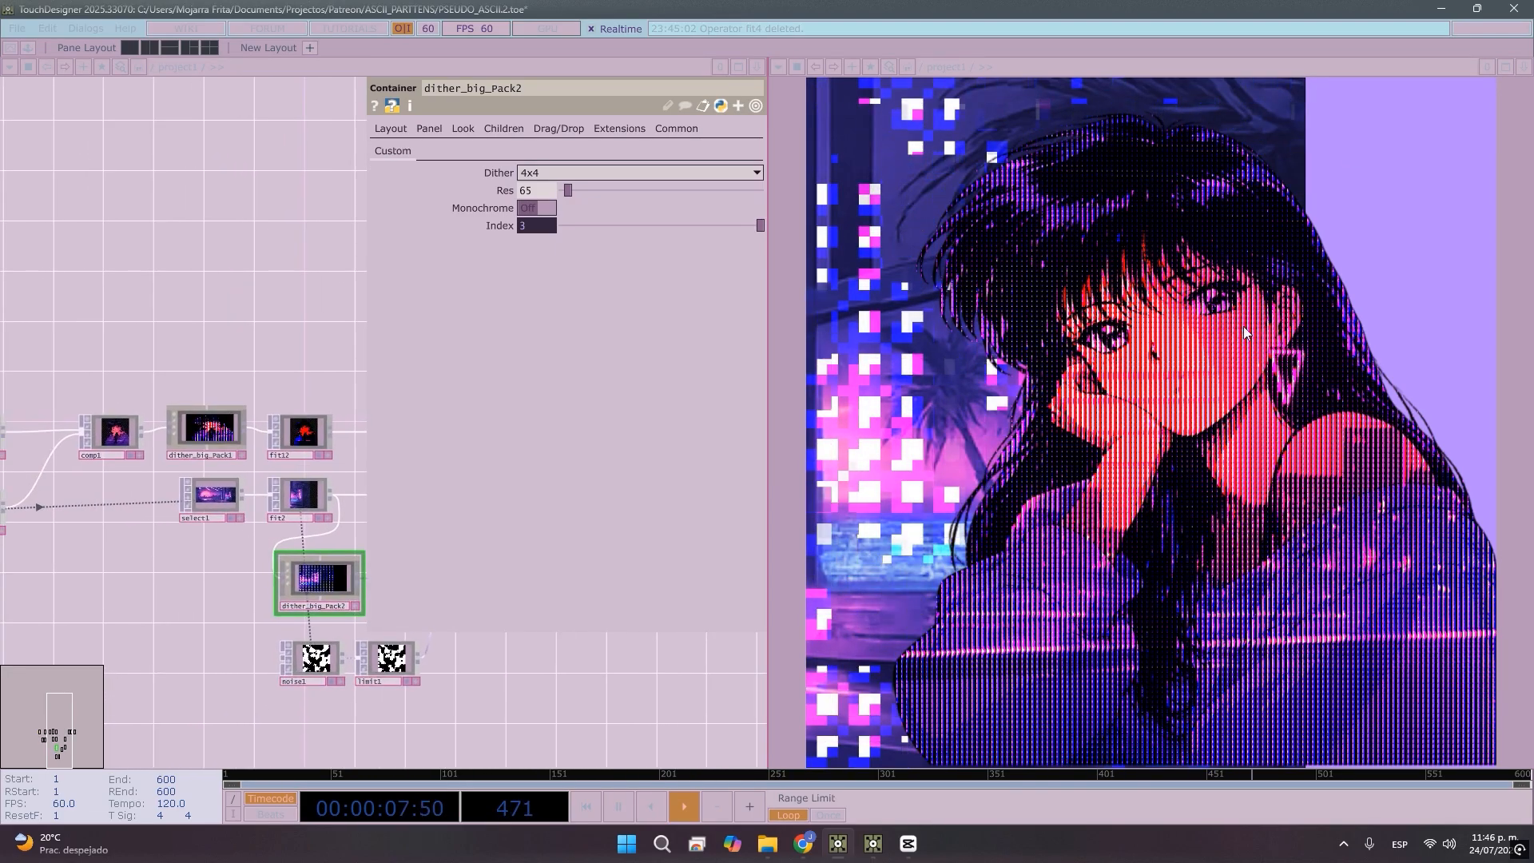
pyautogui.click(307, 527)
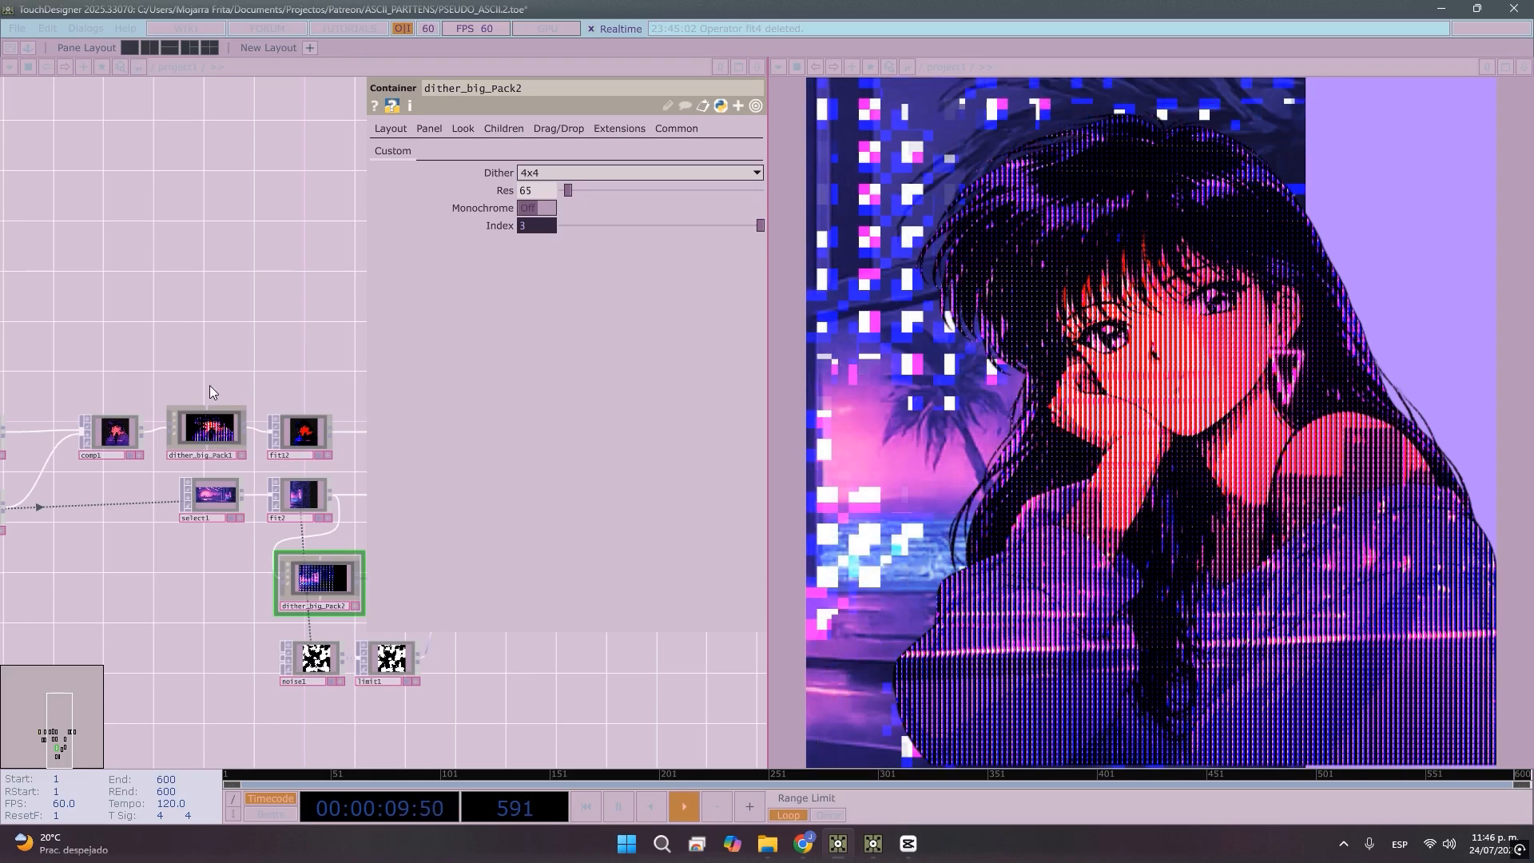
pyautogui.moveTo(52, 361); pyautogui.dragTo(184, 363)
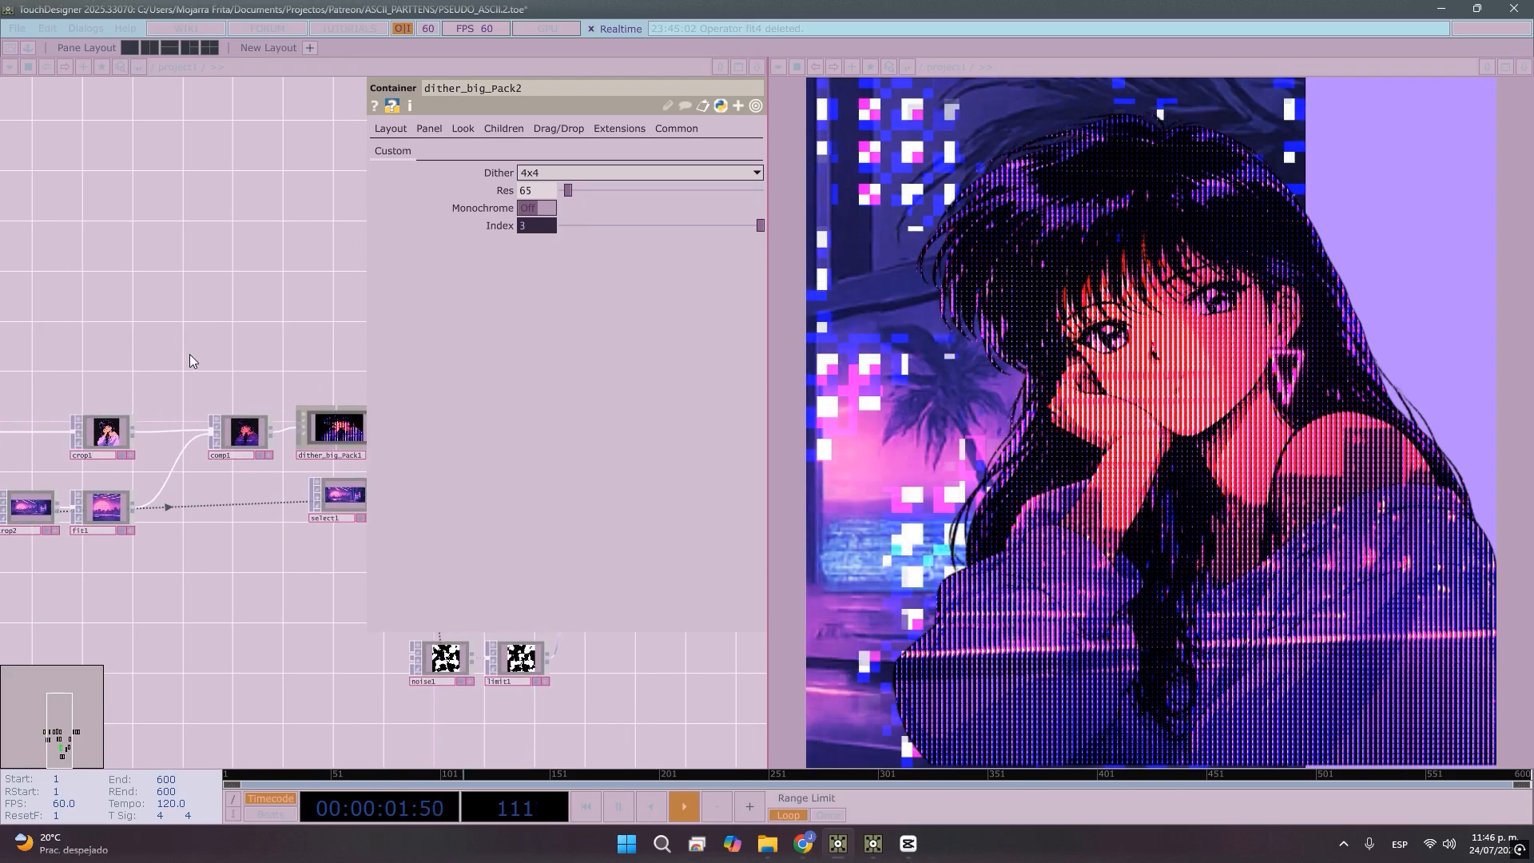
pyautogui.scroll(3, 110, 446)
pyautogui.moveTo(101, 455); pyautogui.dragTo(65, 454)
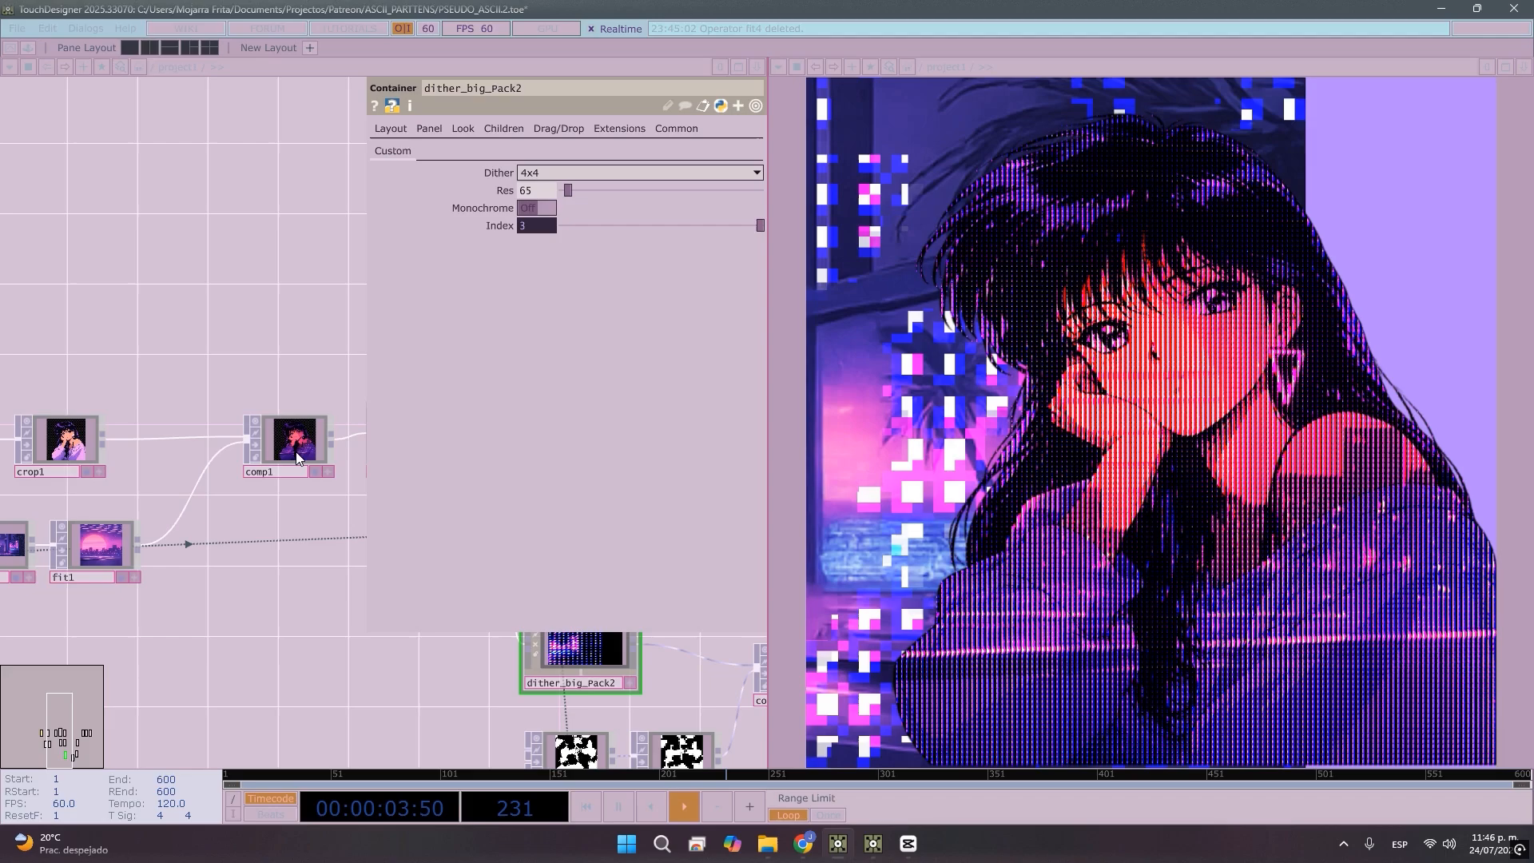
pyautogui.scroll(6, 289, 435)
pyautogui.scroll(-8, 296, 454)
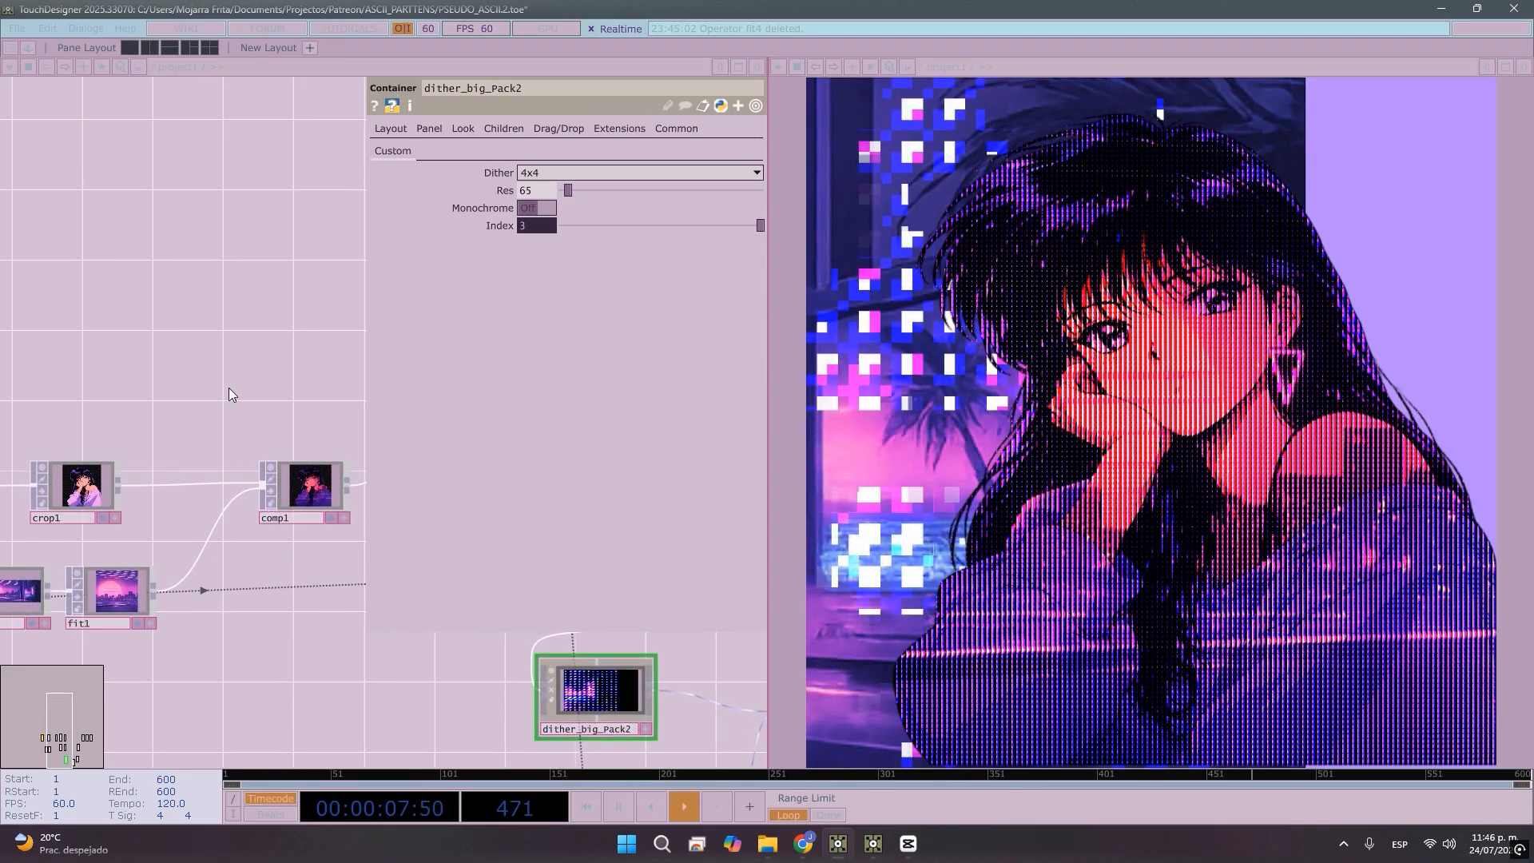
pyautogui.moveTo(152, 391); pyautogui.dragTo(37, 374)
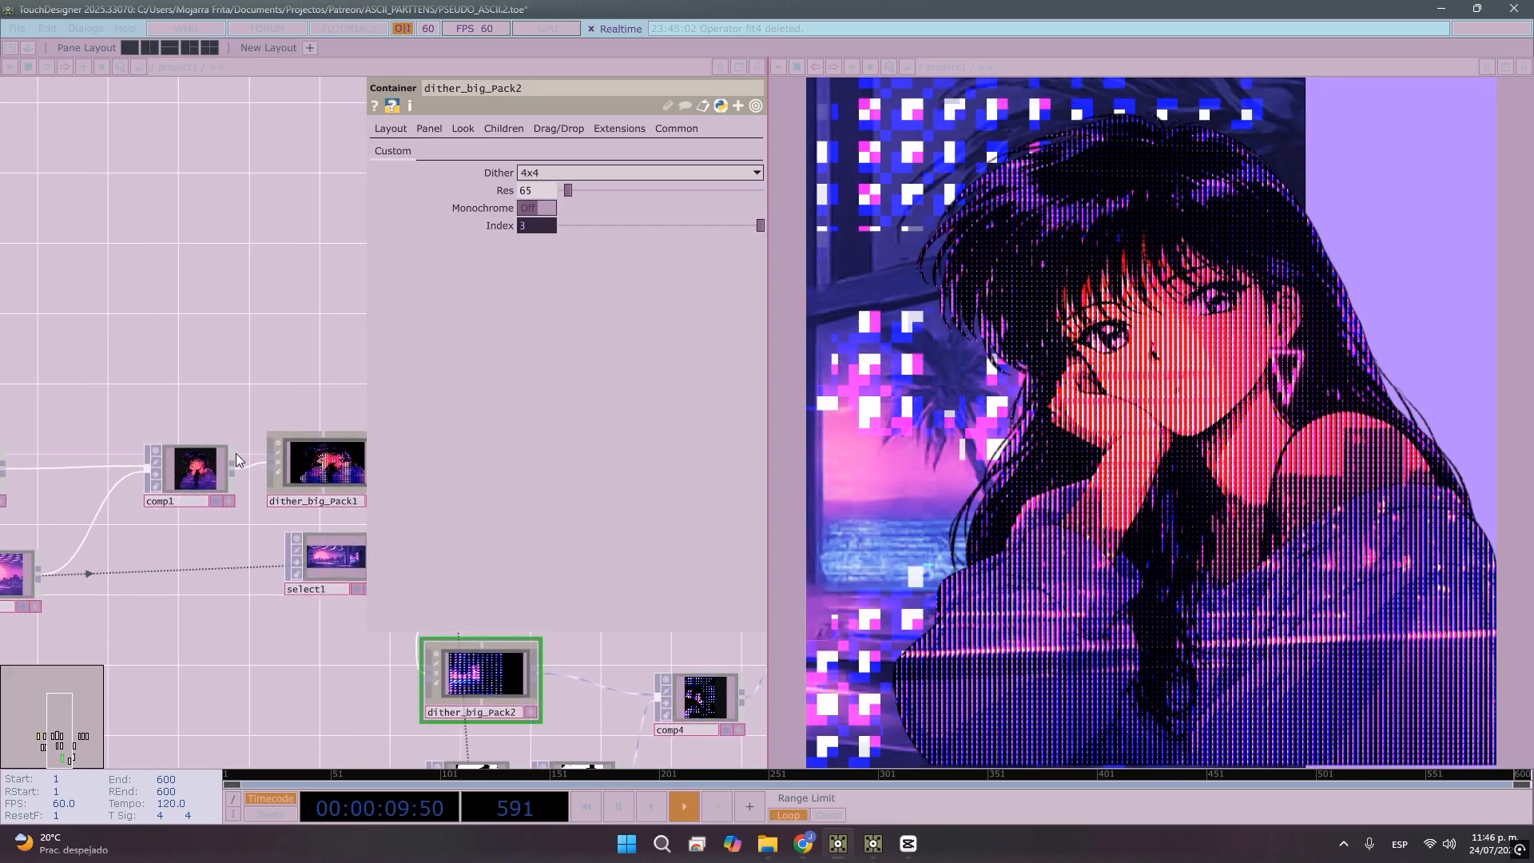
pyautogui.moveTo(200, 555); pyautogui.dragTo(281, 574)
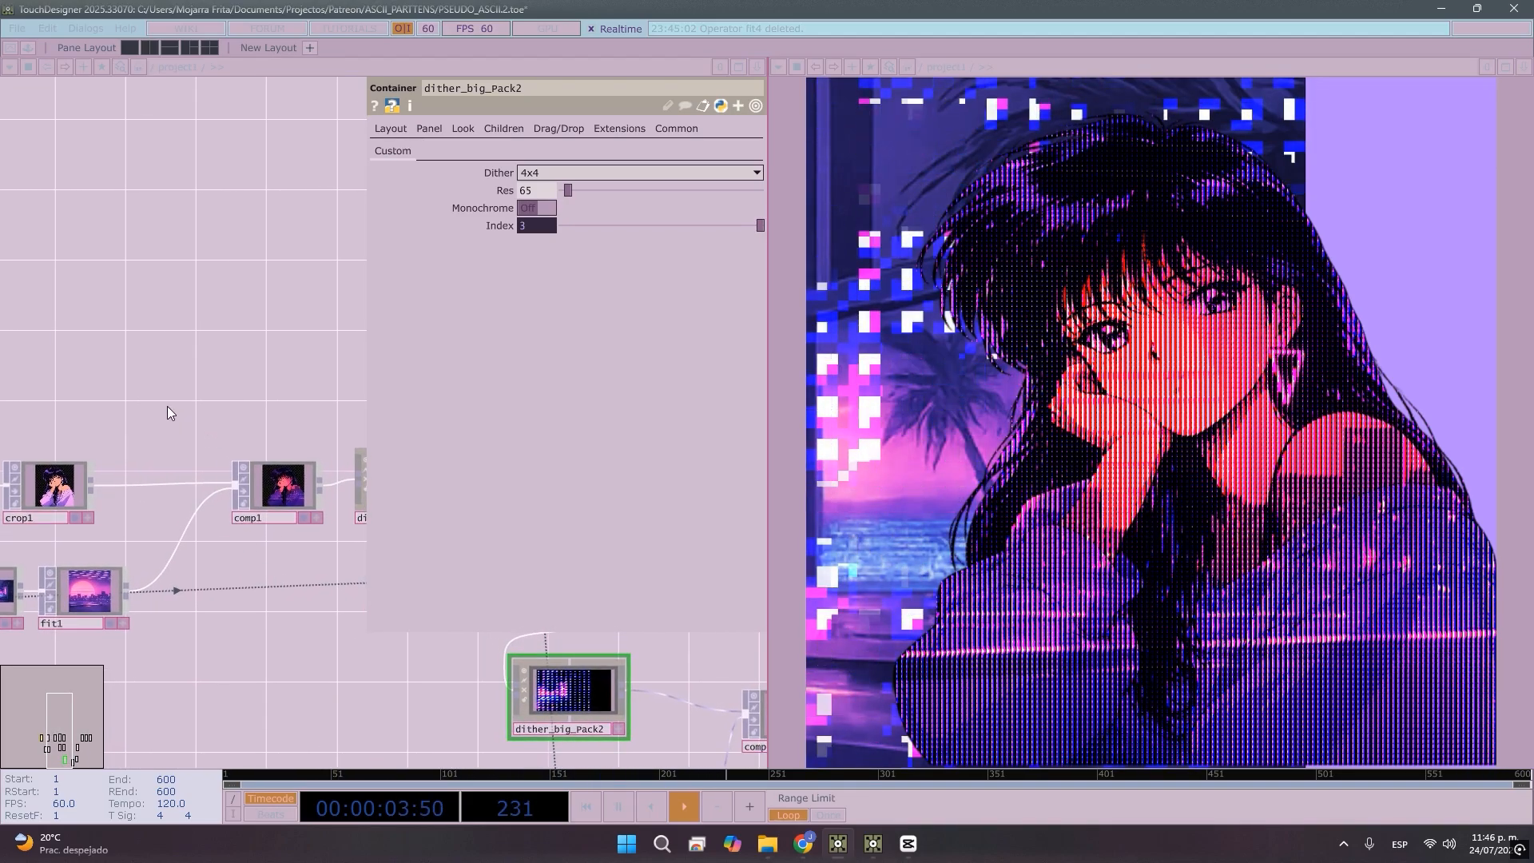
pyautogui.moveTo(266, 598); pyautogui.dragTo(117, 521)
pyautogui.scroll(-2, 130, 567)
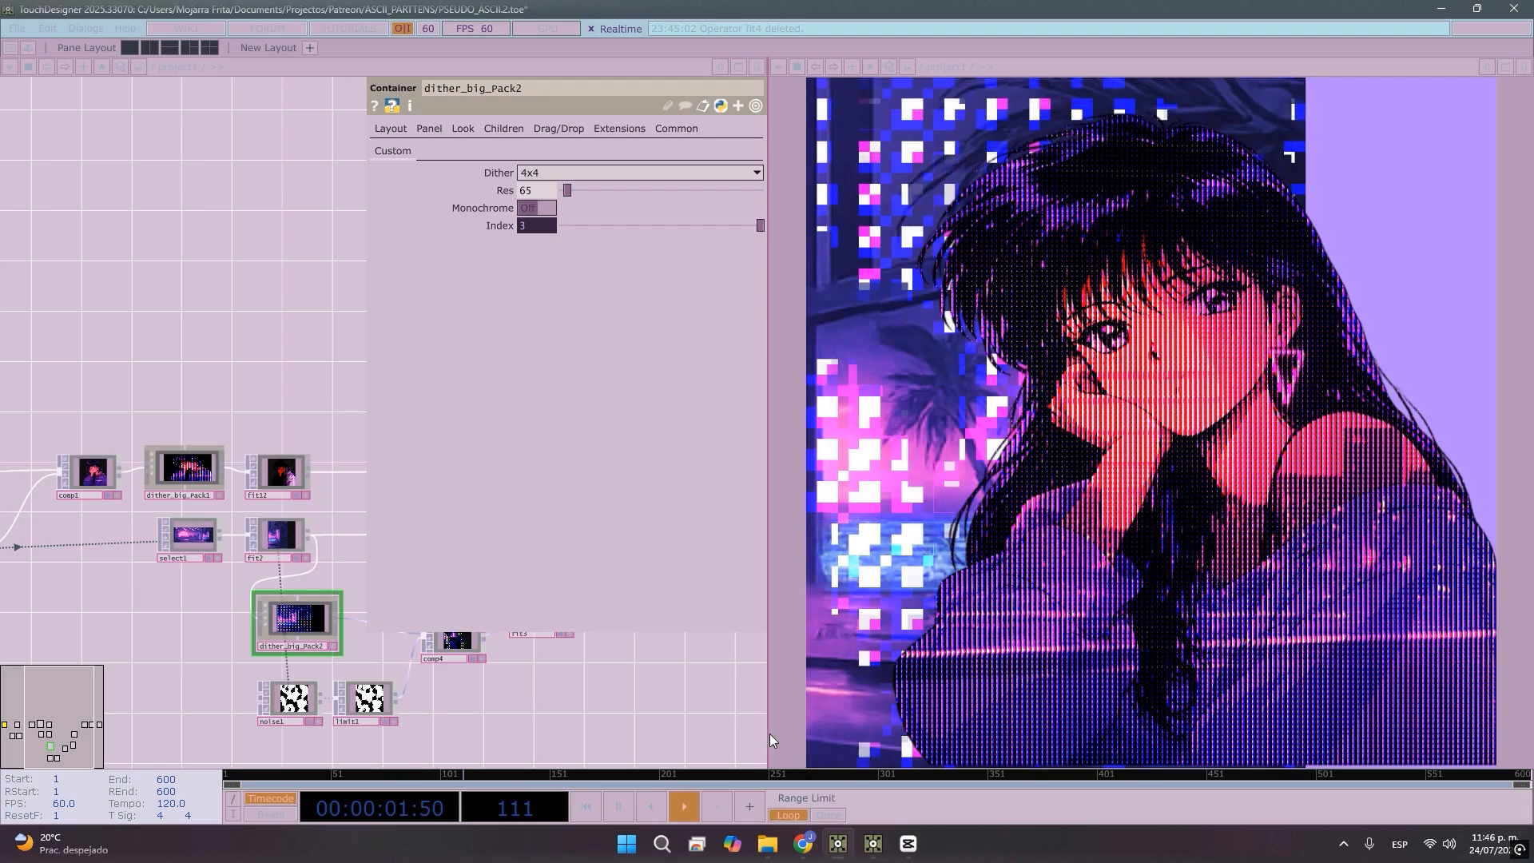
# Widen the network editor beside the output viewer and examine the comp1, dither_big_Pack1 and fit12 chain
pyautogui.moveTo(766, 735); pyautogui.dragTo(1033, 710)
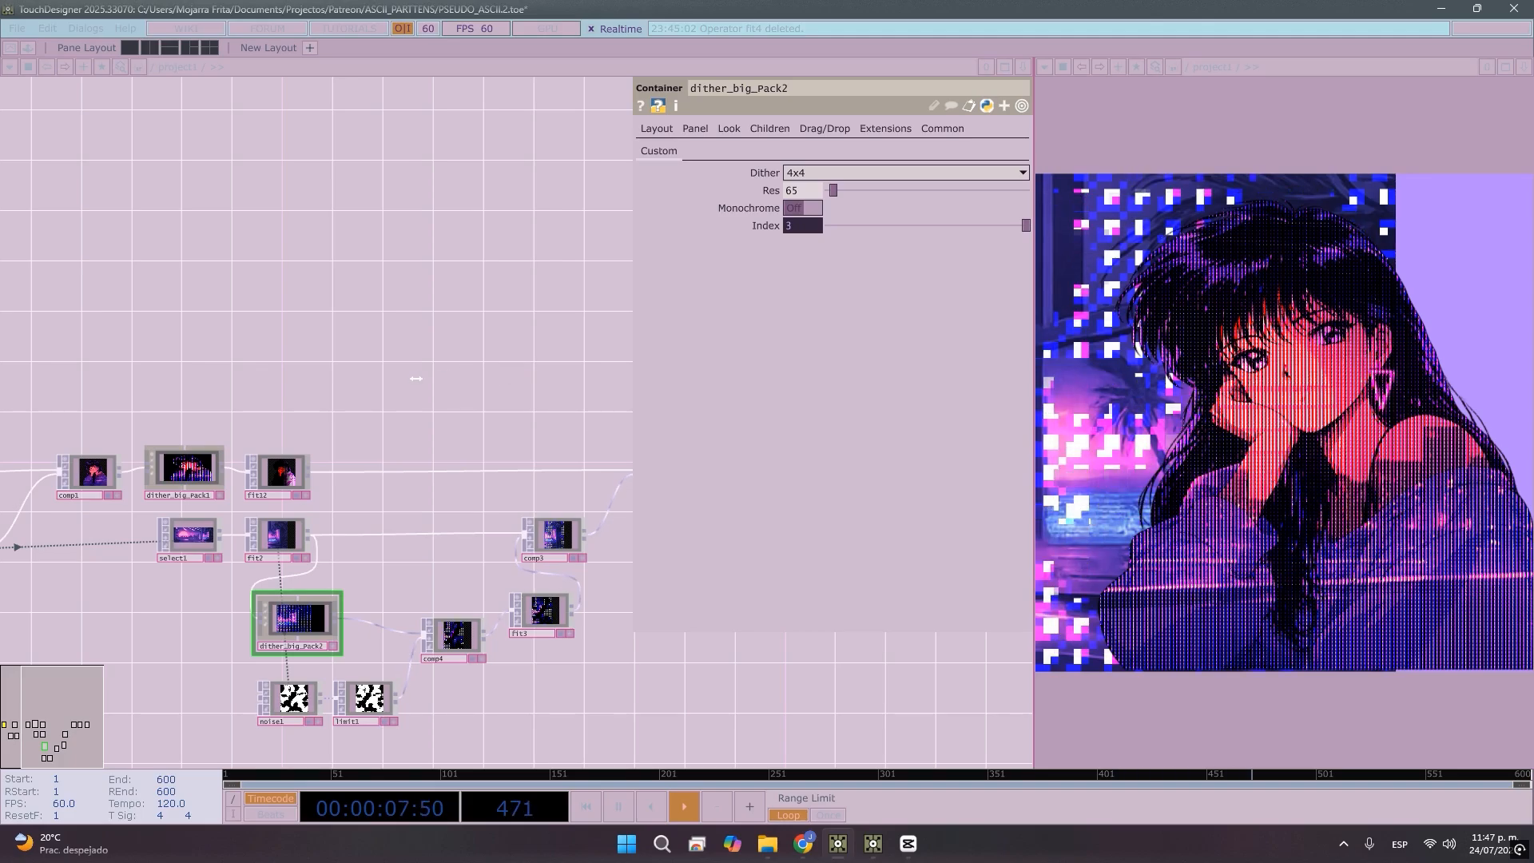
pyautogui.moveTo(448, 340); pyautogui.dragTo(537, 252)
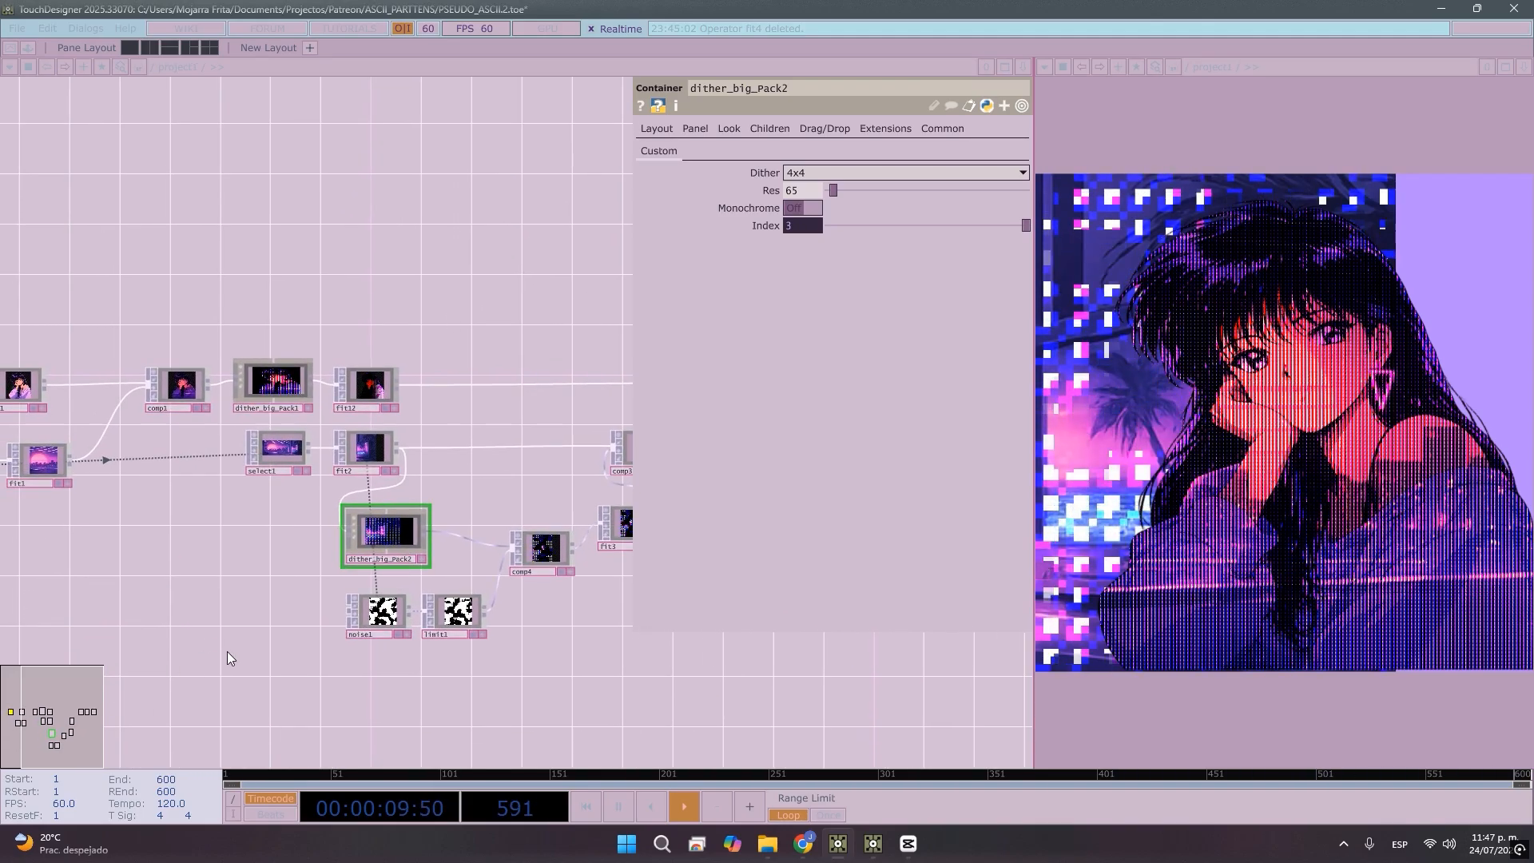
pyautogui.moveTo(202, 634)
pyautogui.mouseDown()
pyautogui.moveTo(211, 655)
pyautogui.moveTo(179, 626)
pyautogui.mouseUp()
pyautogui.scroll(3, 278, 547)
pyautogui.moveTo(276, 547); pyautogui.dragTo(286, 556)
pyautogui.scroll(1, 291, 562)
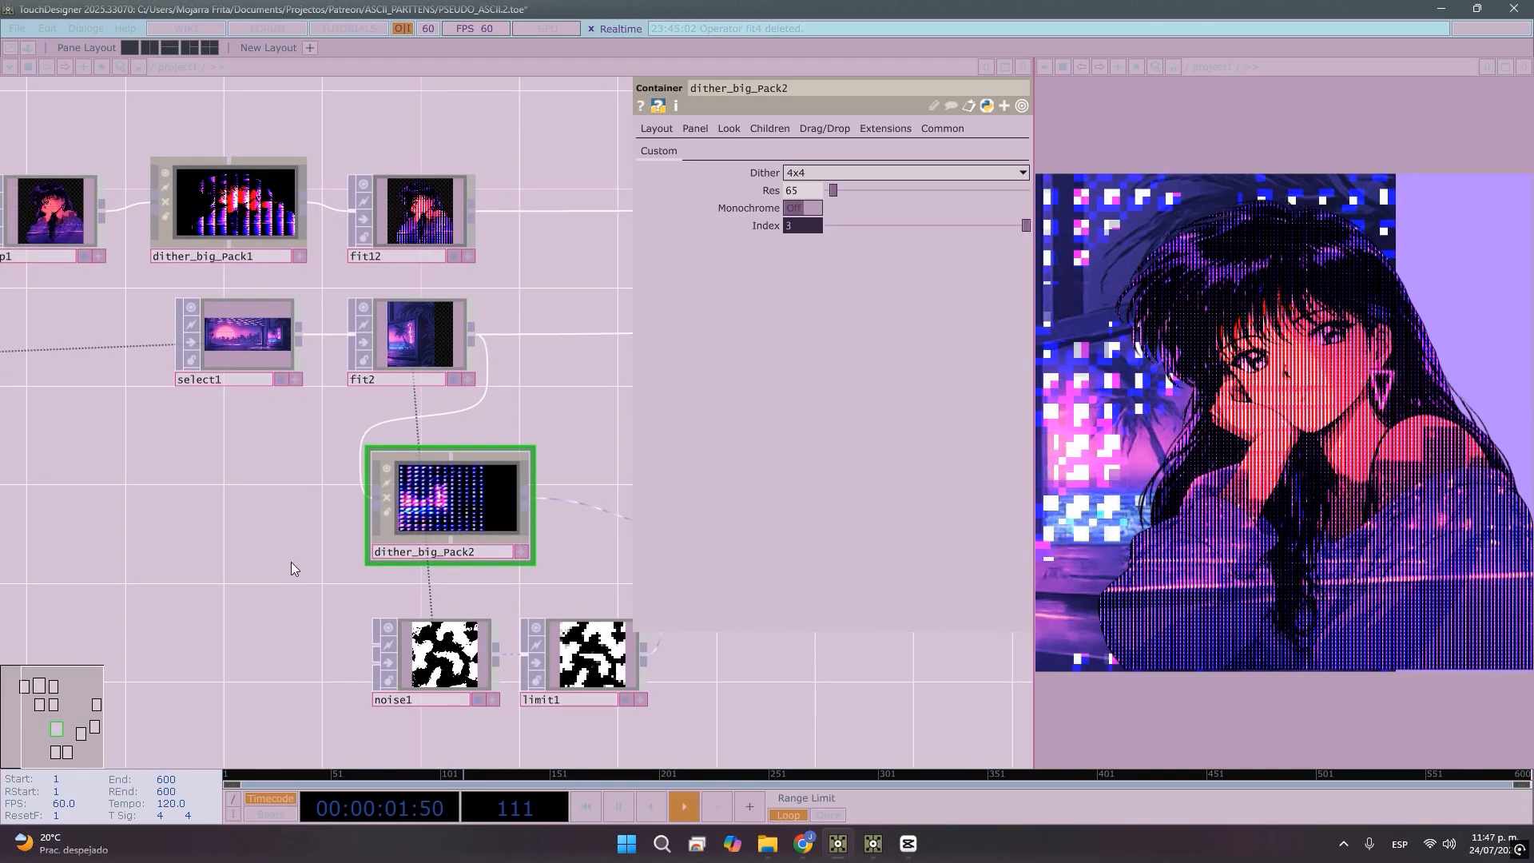
pyautogui.scroll(-2, 294, 573)
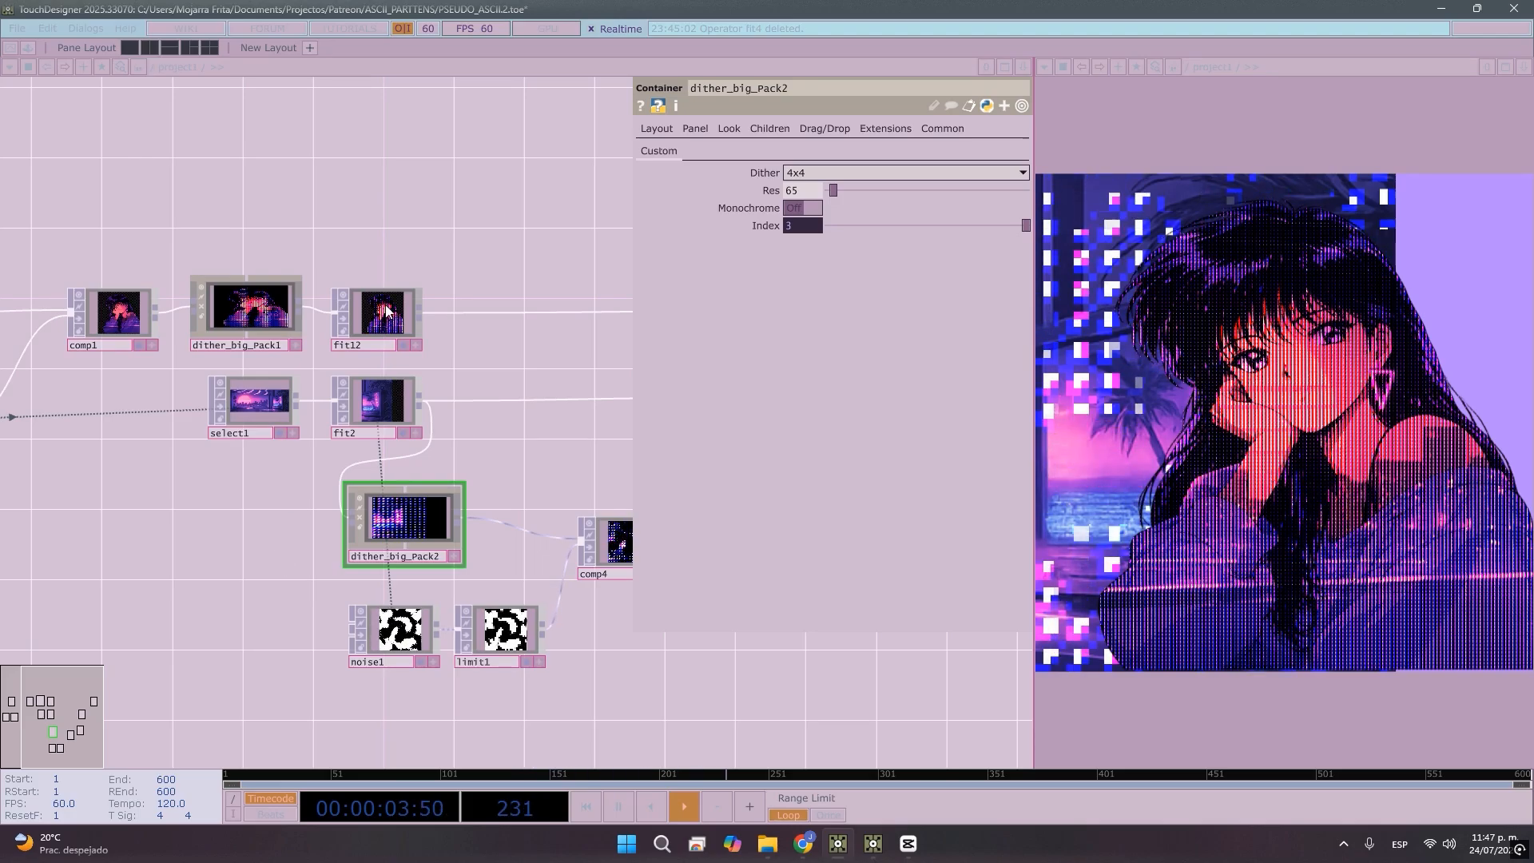
pyautogui.scroll(3, 233, 498)
pyautogui.moveTo(151, 534); pyautogui.dragTo(313, 543)
pyautogui.moveTo(192, 543); pyautogui.dragTo(286, 549)
pyautogui.moveTo(241, 548)
pyautogui.mouseDown()
pyautogui.moveTo(315, 549)
pyautogui.moveTo(137, 550)
pyautogui.mouseUp()
pyautogui.scroll(-1, 271, 520)
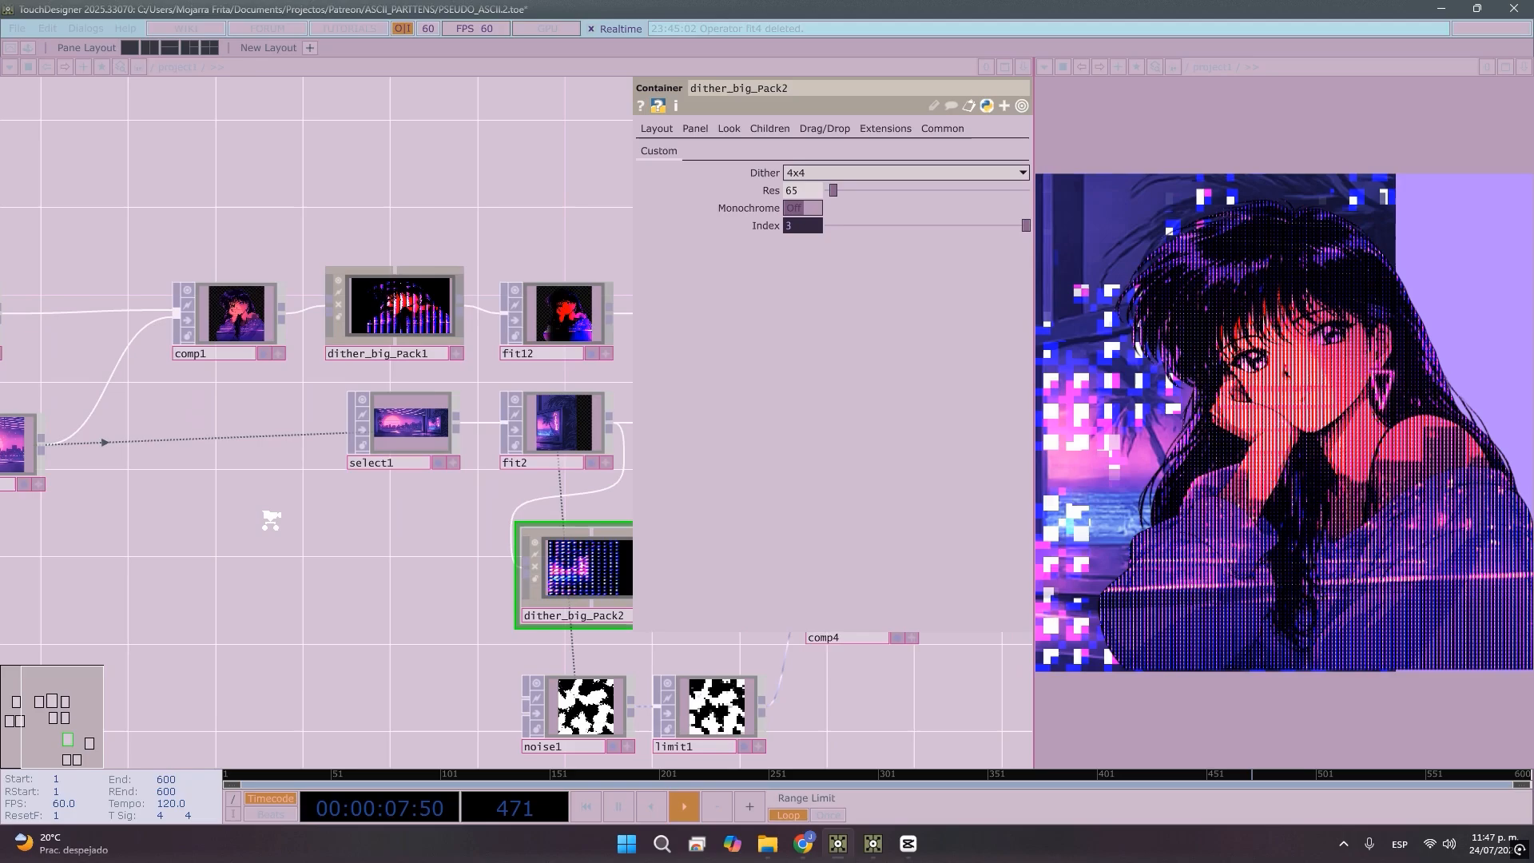
pyautogui.moveTo(271, 520); pyautogui.dragTo(240, 531)
pyautogui.scroll(-2, 311, 579)
pyautogui.moveTo(335, 606); pyautogui.dragTo(306, 610)
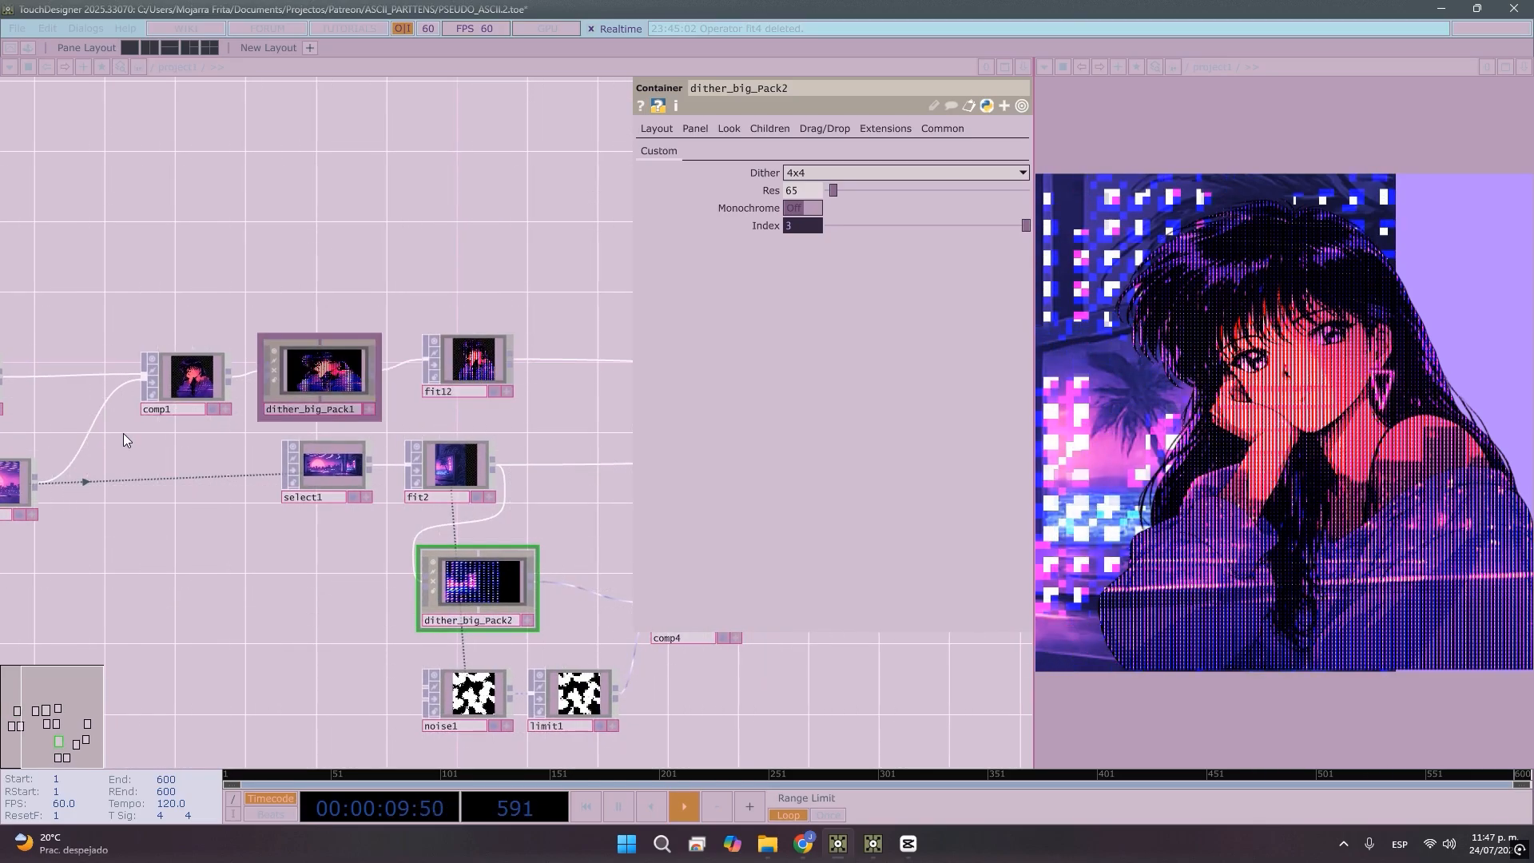
# Rewire the figure branch so crop1 feeds dither_big_Pack1 directly and fit12 feeds comp1, placed after it
pyautogui.moveTo(236, 510); pyautogui.dragTo(208, 563)
pyautogui.moveTo(206, 460); pyautogui.dragTo(432, 438)
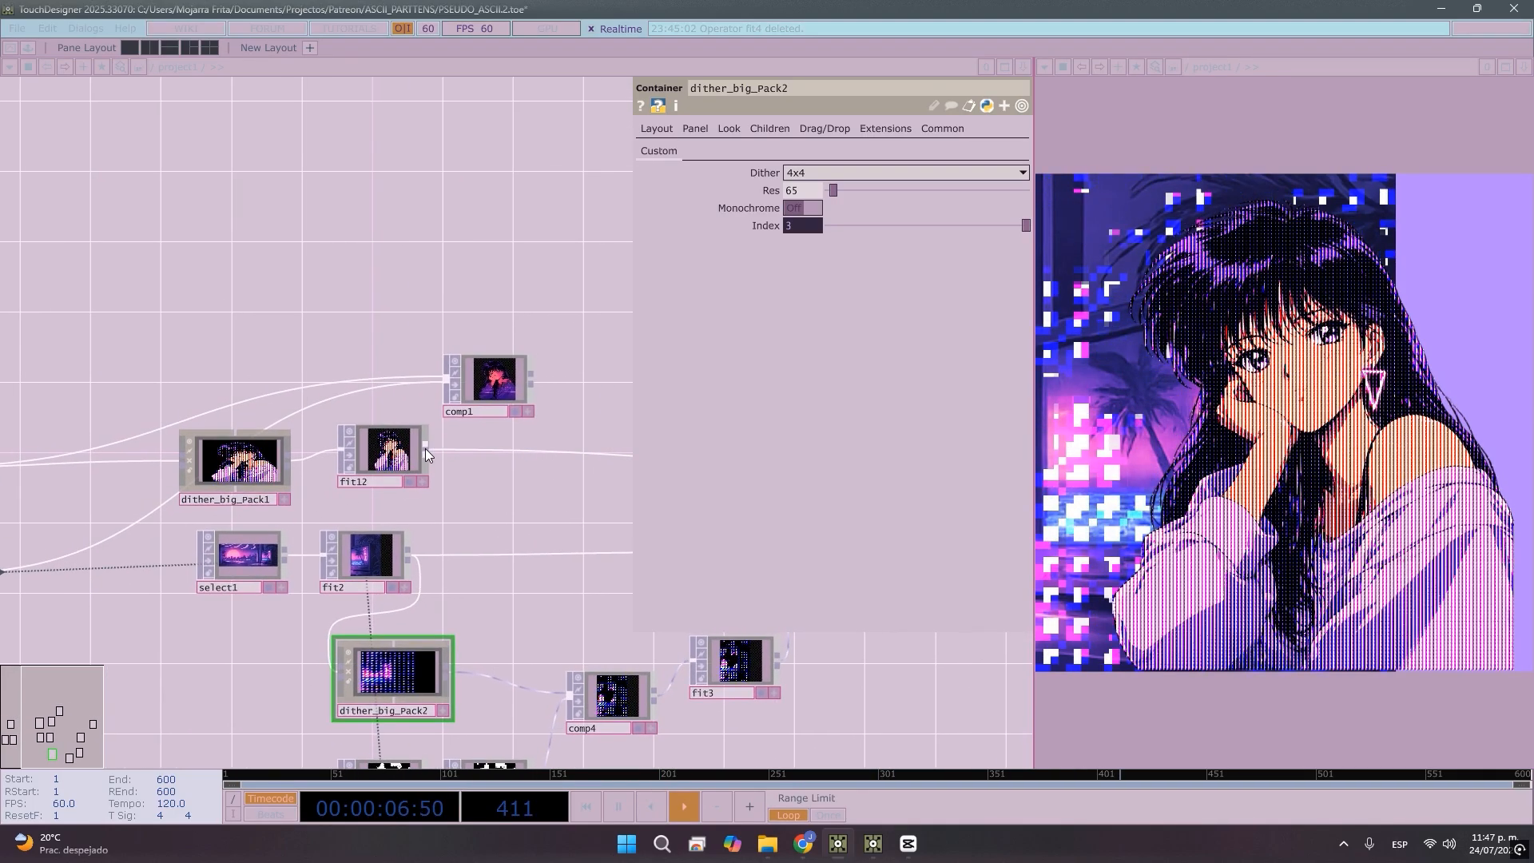
pyautogui.click(401, 387)
pyautogui.scroll(10, 472, 409)
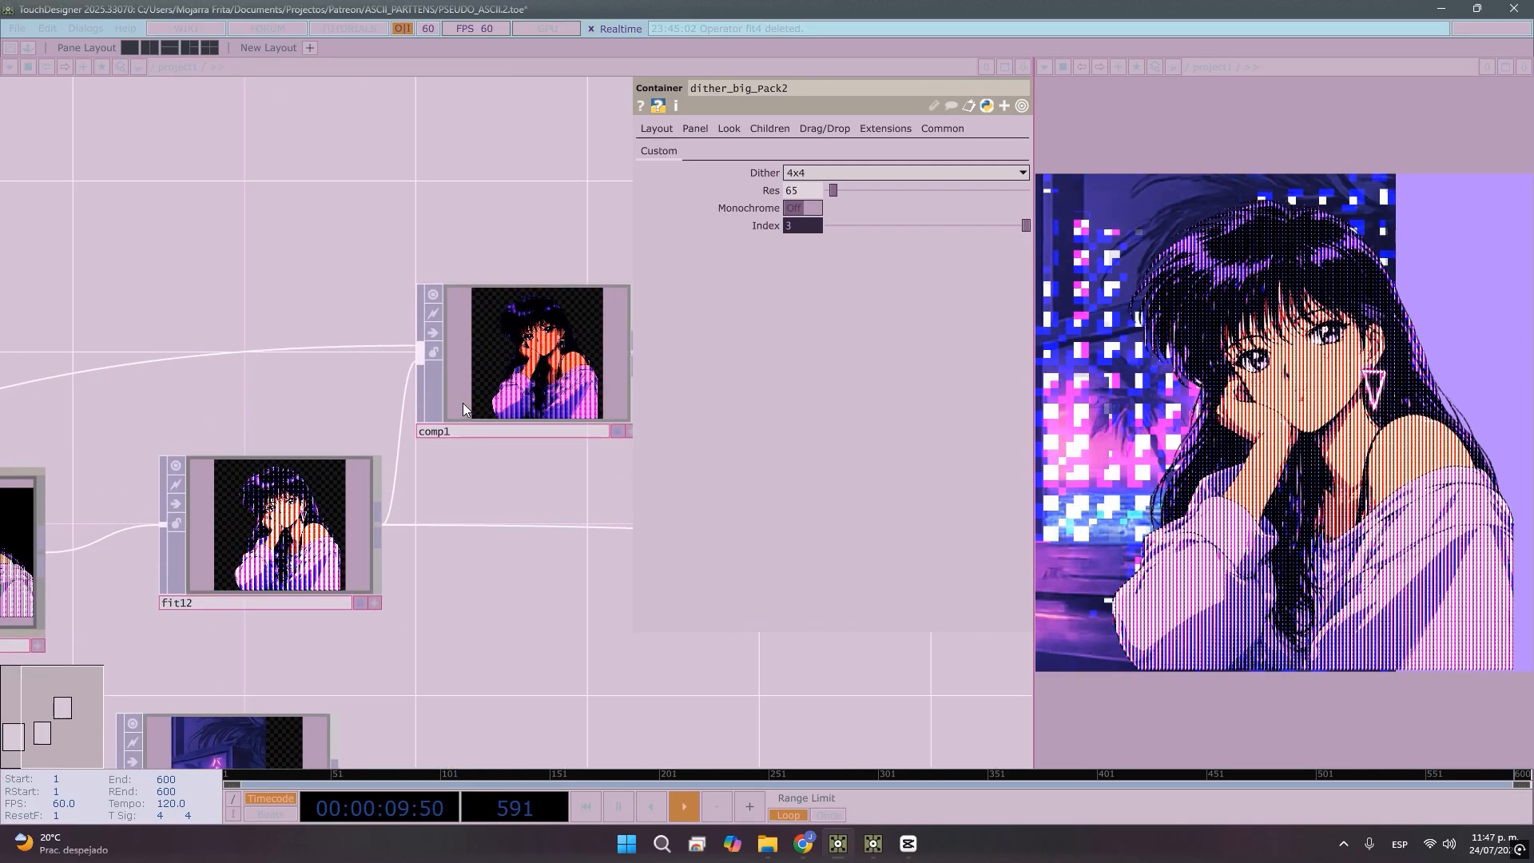
pyautogui.scroll(-5, 385, 356)
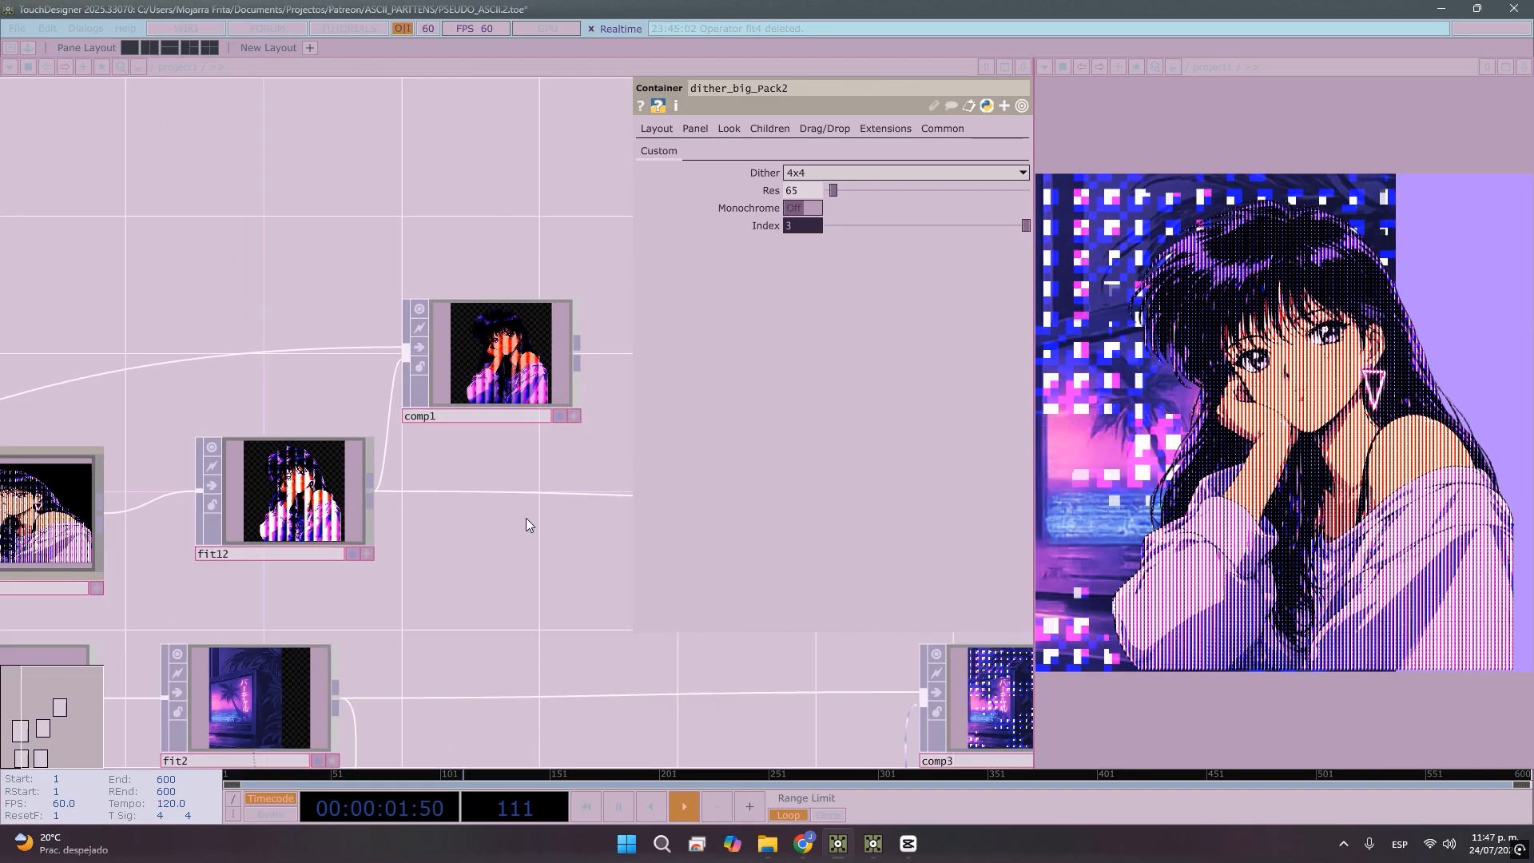
pyautogui.scroll(8, 511, 371)
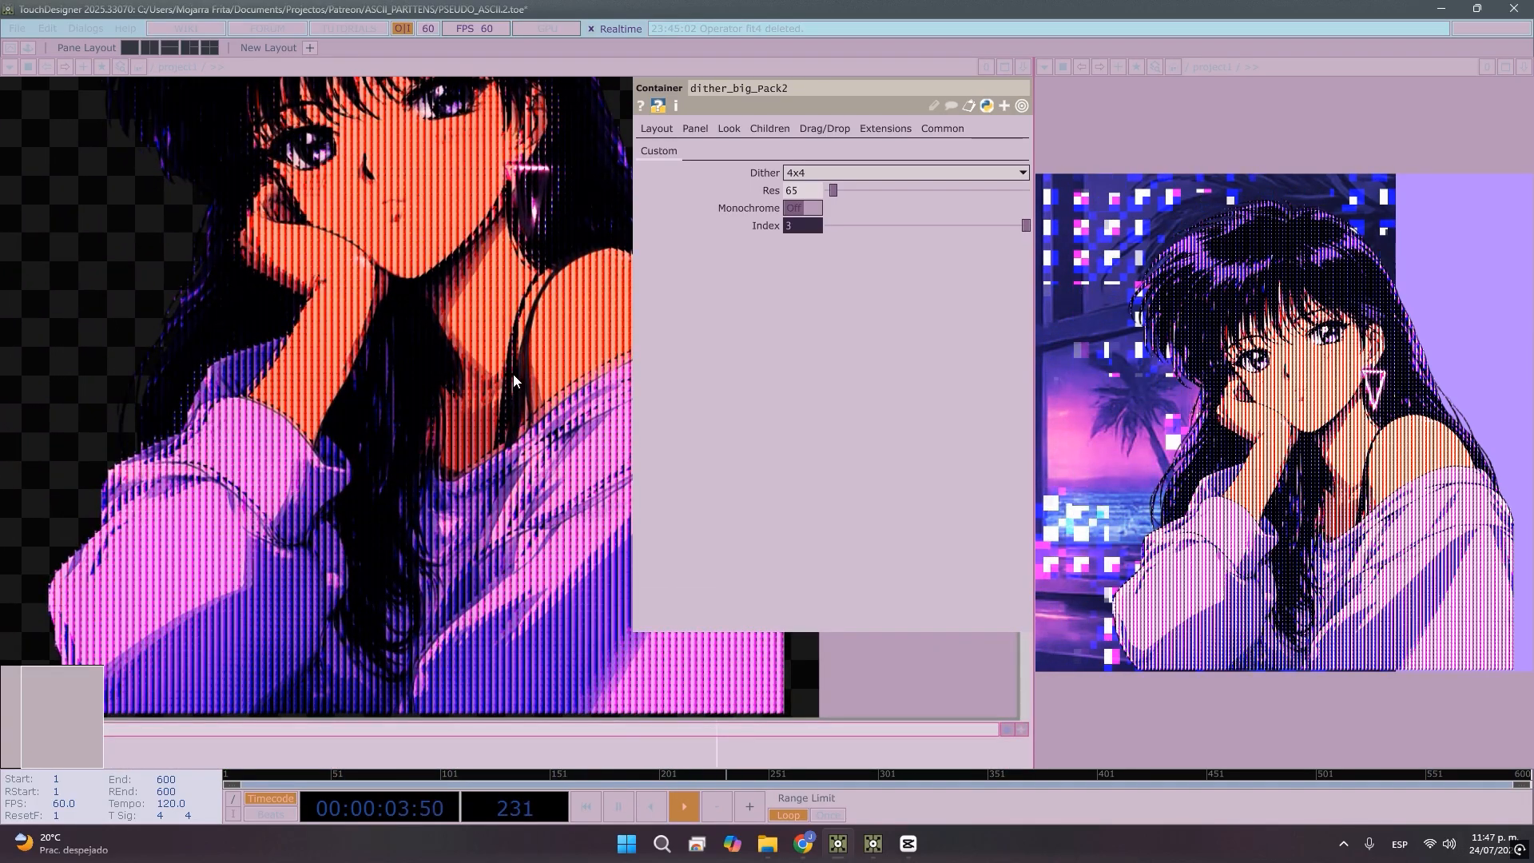
pyautogui.scroll(-8, 512, 376)
pyautogui.scroll(4, 328, 369)
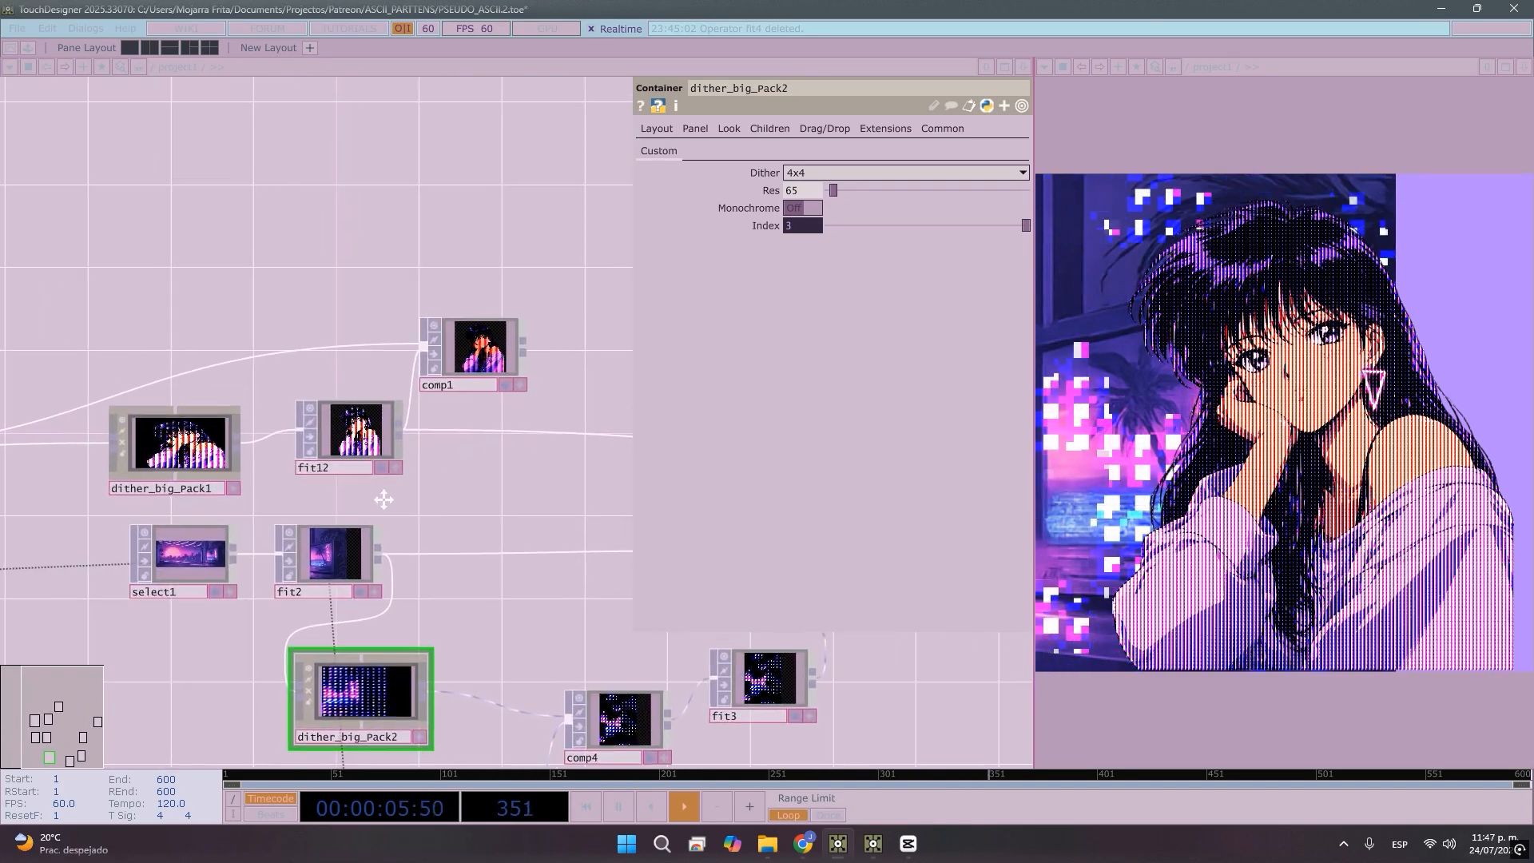
# Connect comp1 to comp2 in place of fit12, and arrange dither_big_Pack1 and fit12 as an upper branch ahead of comp1
pyautogui.moveTo(327, 363); pyautogui.dragTo(452, 430)
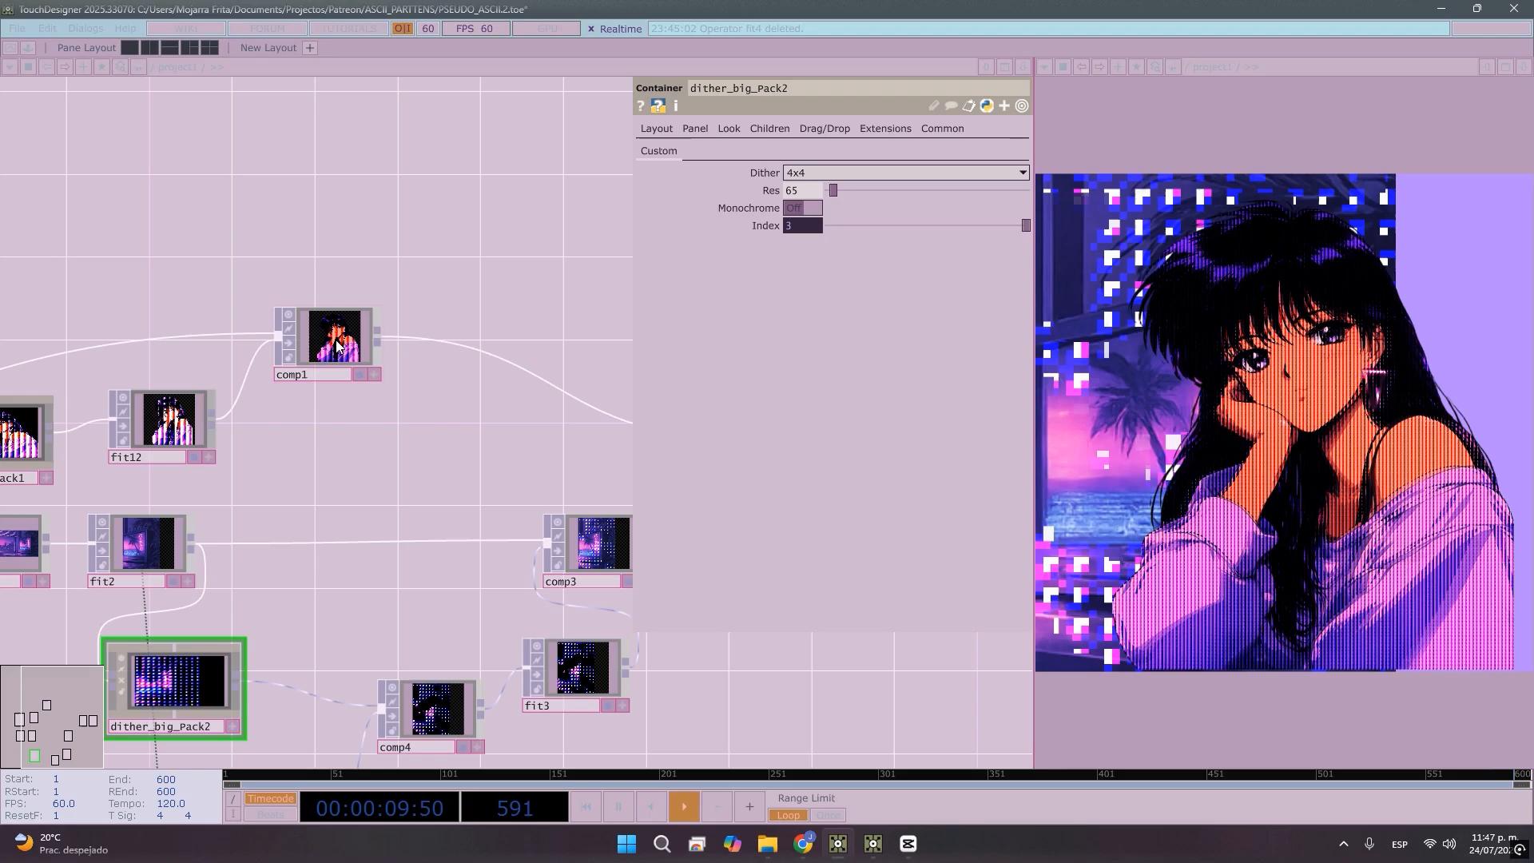
pyautogui.moveTo(328, 358); pyautogui.dragTo(362, 447)
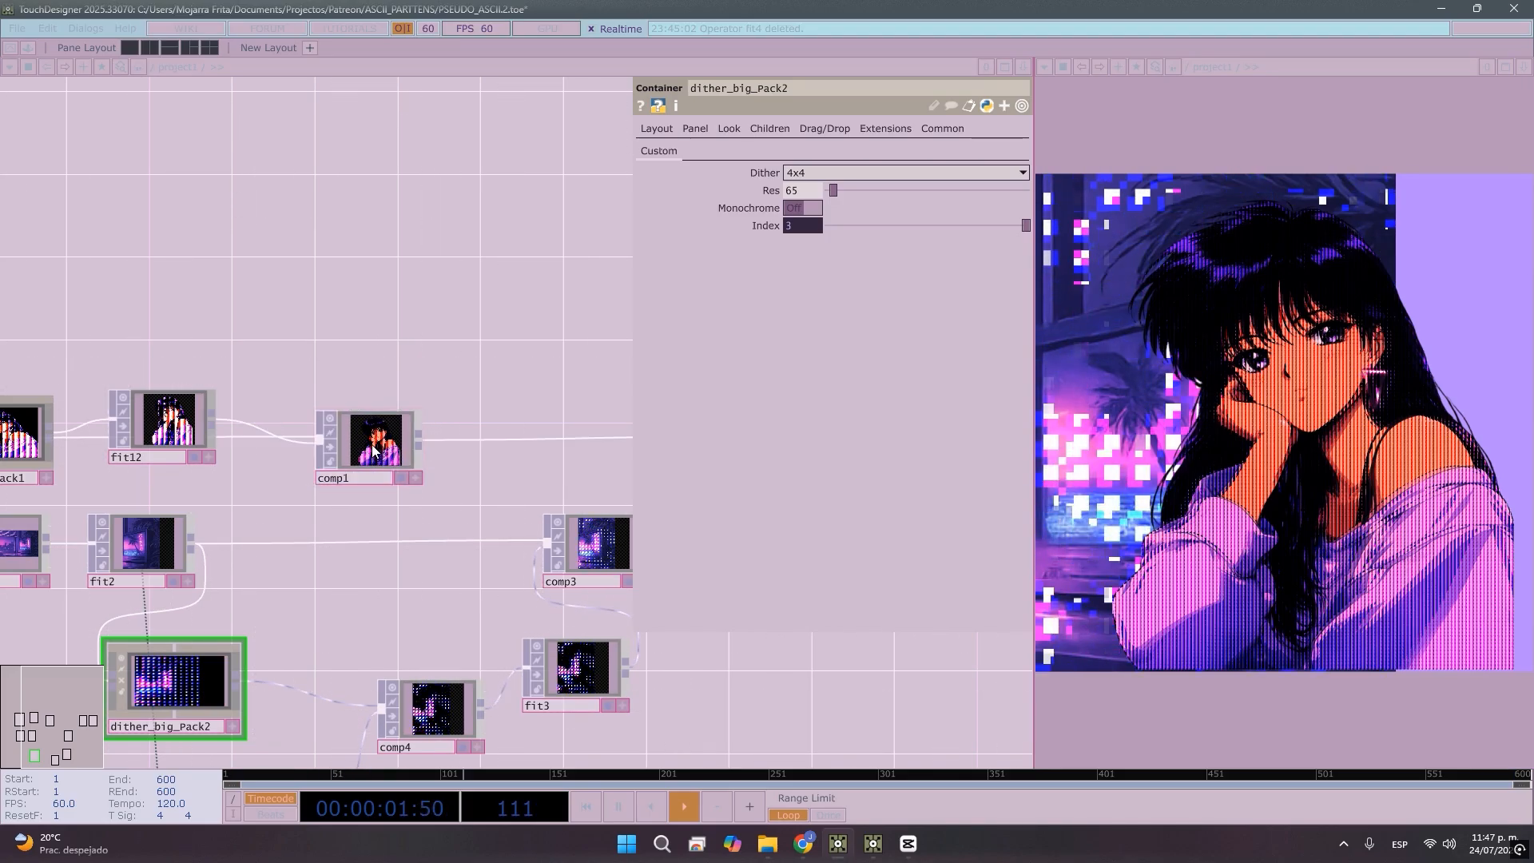
pyautogui.moveTo(439, 360); pyautogui.dragTo(593, 372)
pyautogui.moveTo(339, 436); pyautogui.dragTo(323, 503)
pyautogui.moveTo(167, 460); pyautogui.dragTo(166, 378)
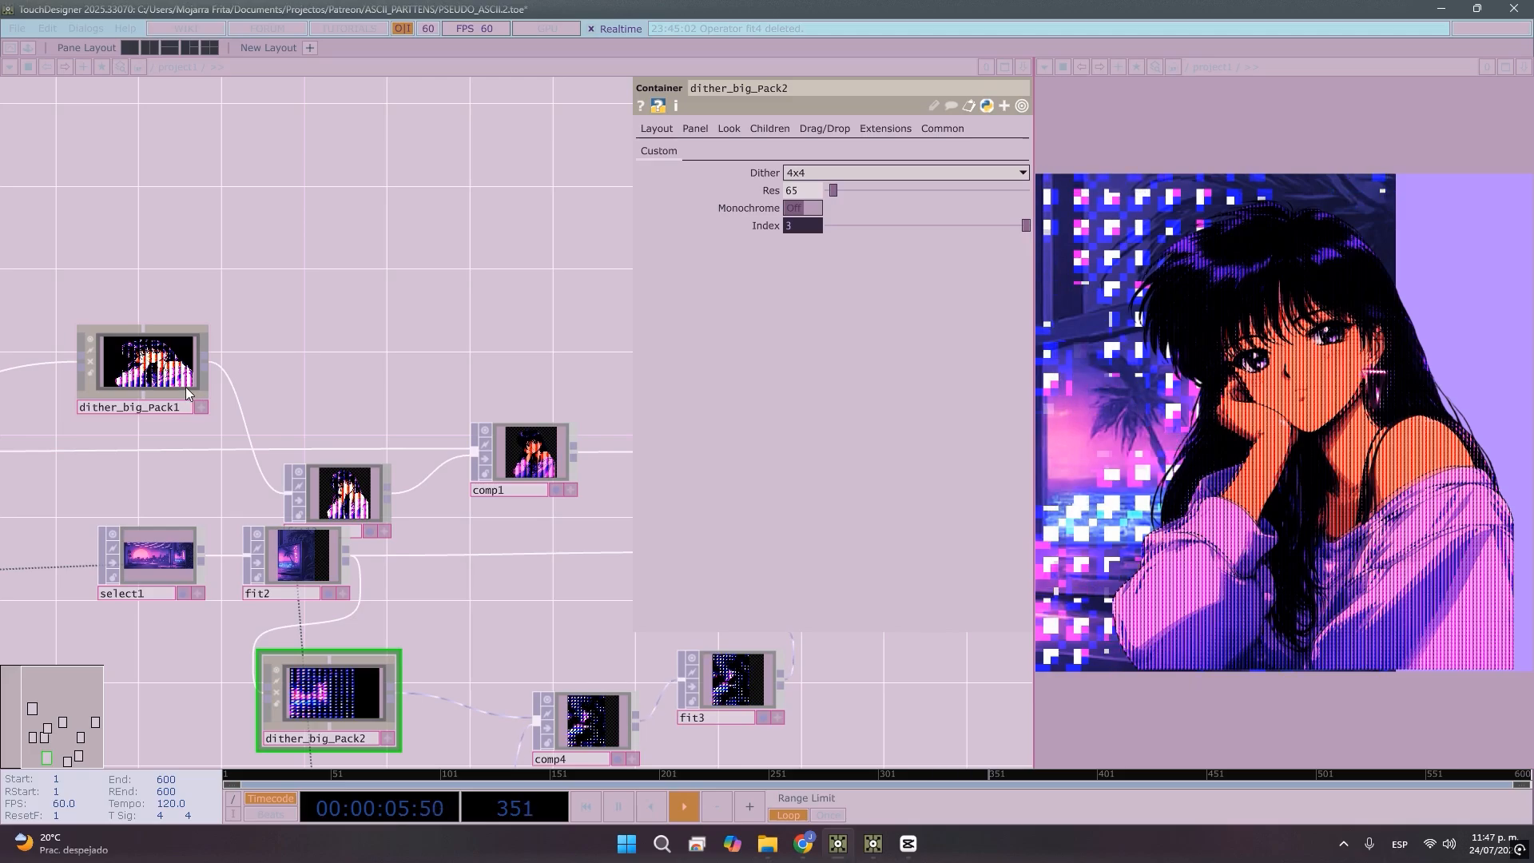
pyautogui.moveTo(344, 488); pyautogui.dragTo(303, 345)
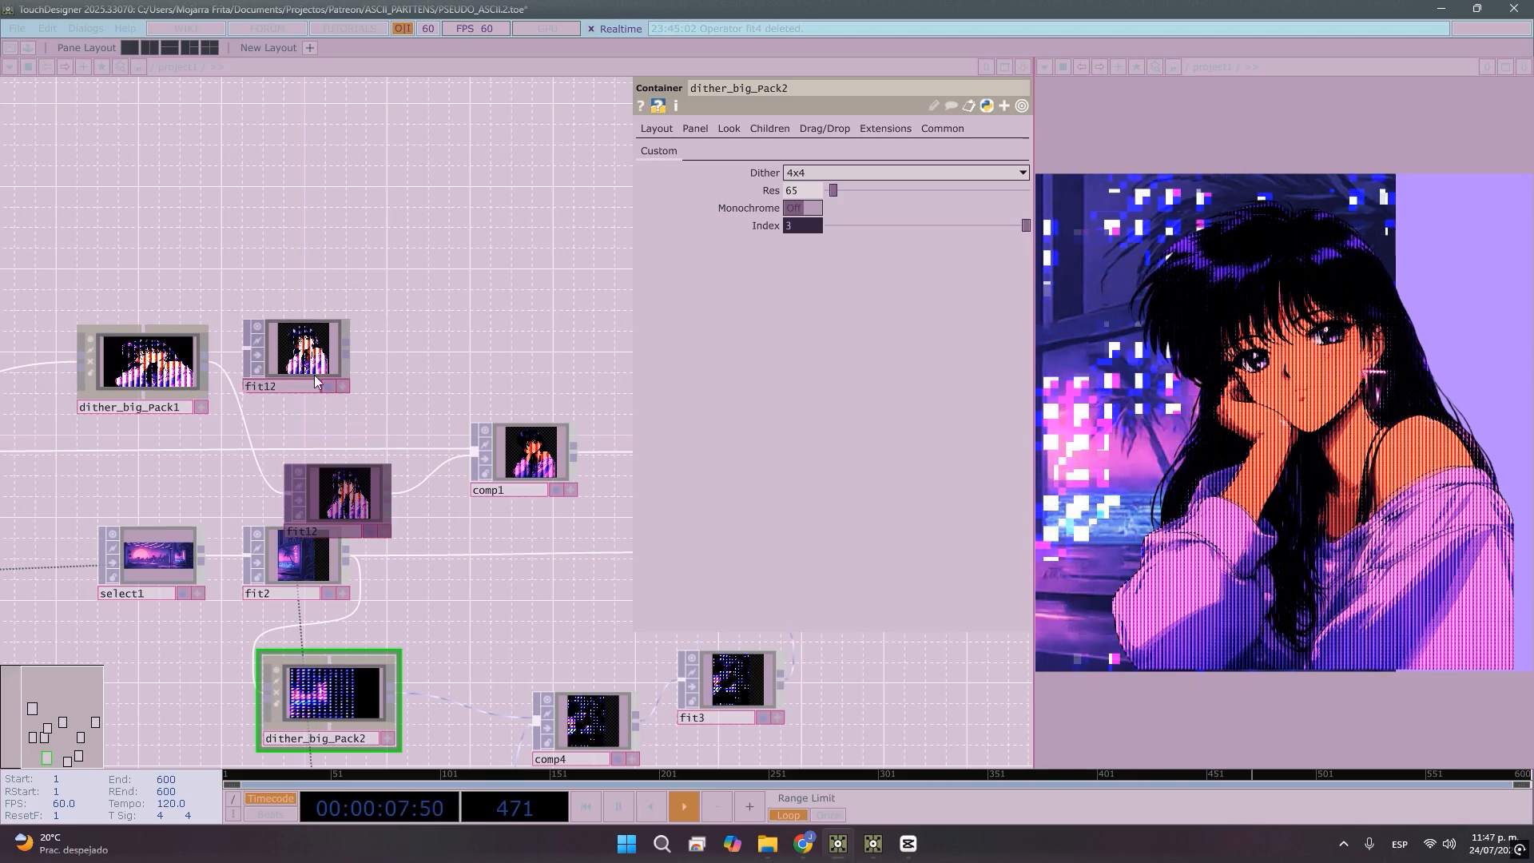
# Reorder comp1's connected inputs so fit12 comes first, ahead of crop1
pyautogui.moveTo(542, 370); pyautogui.dragTo(683, 373)
pyautogui.moveTo(537, 396); pyautogui.dragTo(454, 374)
pyautogui.click(513, 437)
pyautogui.click(587, 435)
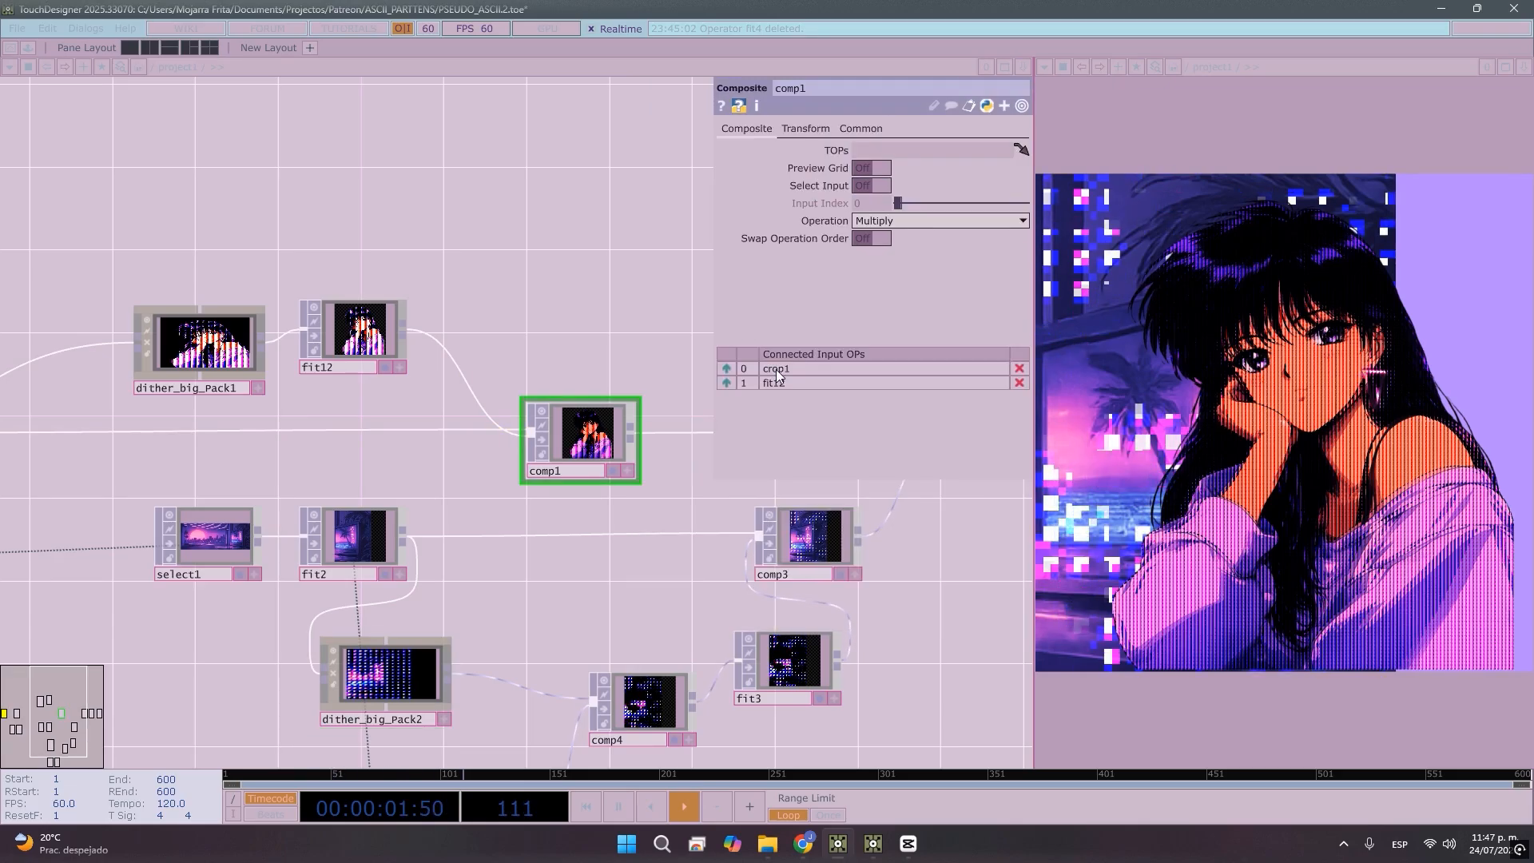
pyautogui.click(726, 383)
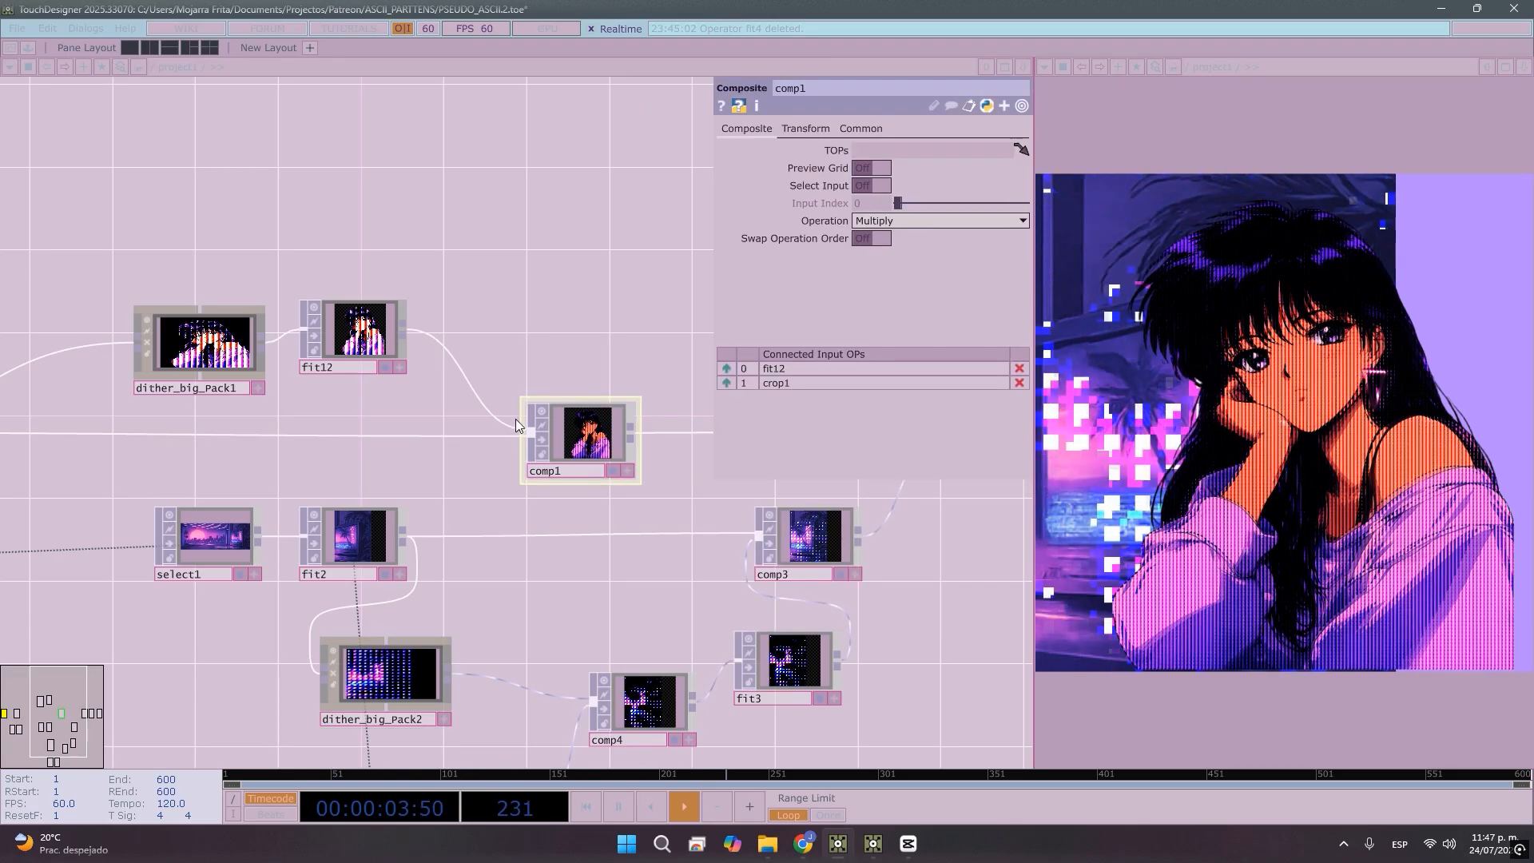
# Feed fit1 into comp1 in place of crop1 so the dithered figure is multiplied with the background image
pyautogui.moveTo(369, 350); pyautogui.dragTo(349, 370)
pyautogui.moveTo(132, 463); pyautogui.dragTo(415, 476)
pyautogui.moveTo(198, 508); pyautogui.dragTo(167, 538)
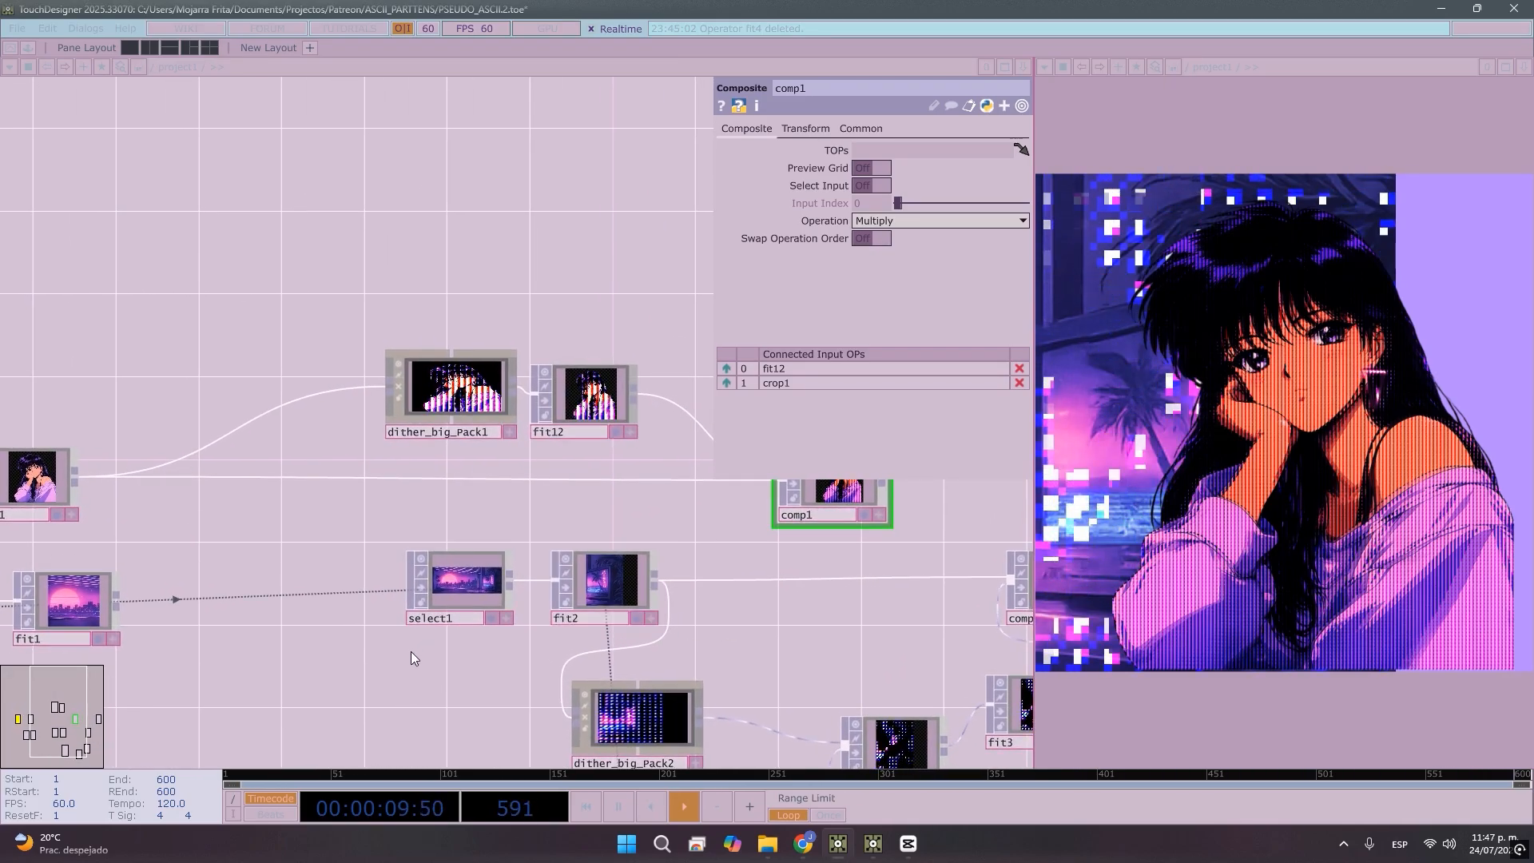
pyautogui.moveTo(452, 673); pyautogui.dragTo(715, 677)
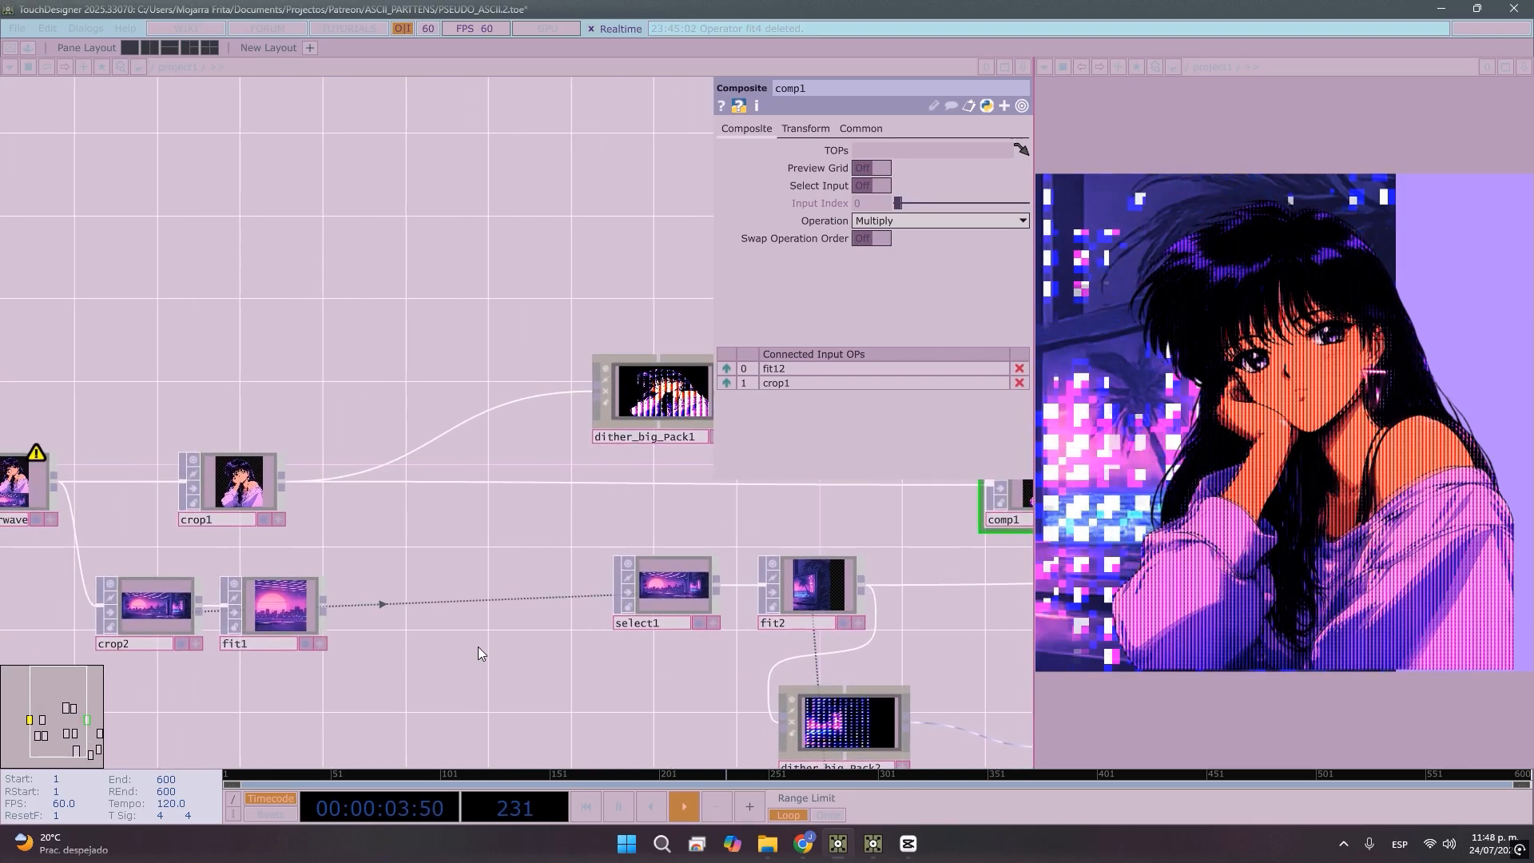
pyautogui.moveTo(472, 644); pyautogui.dragTo(318, 643)
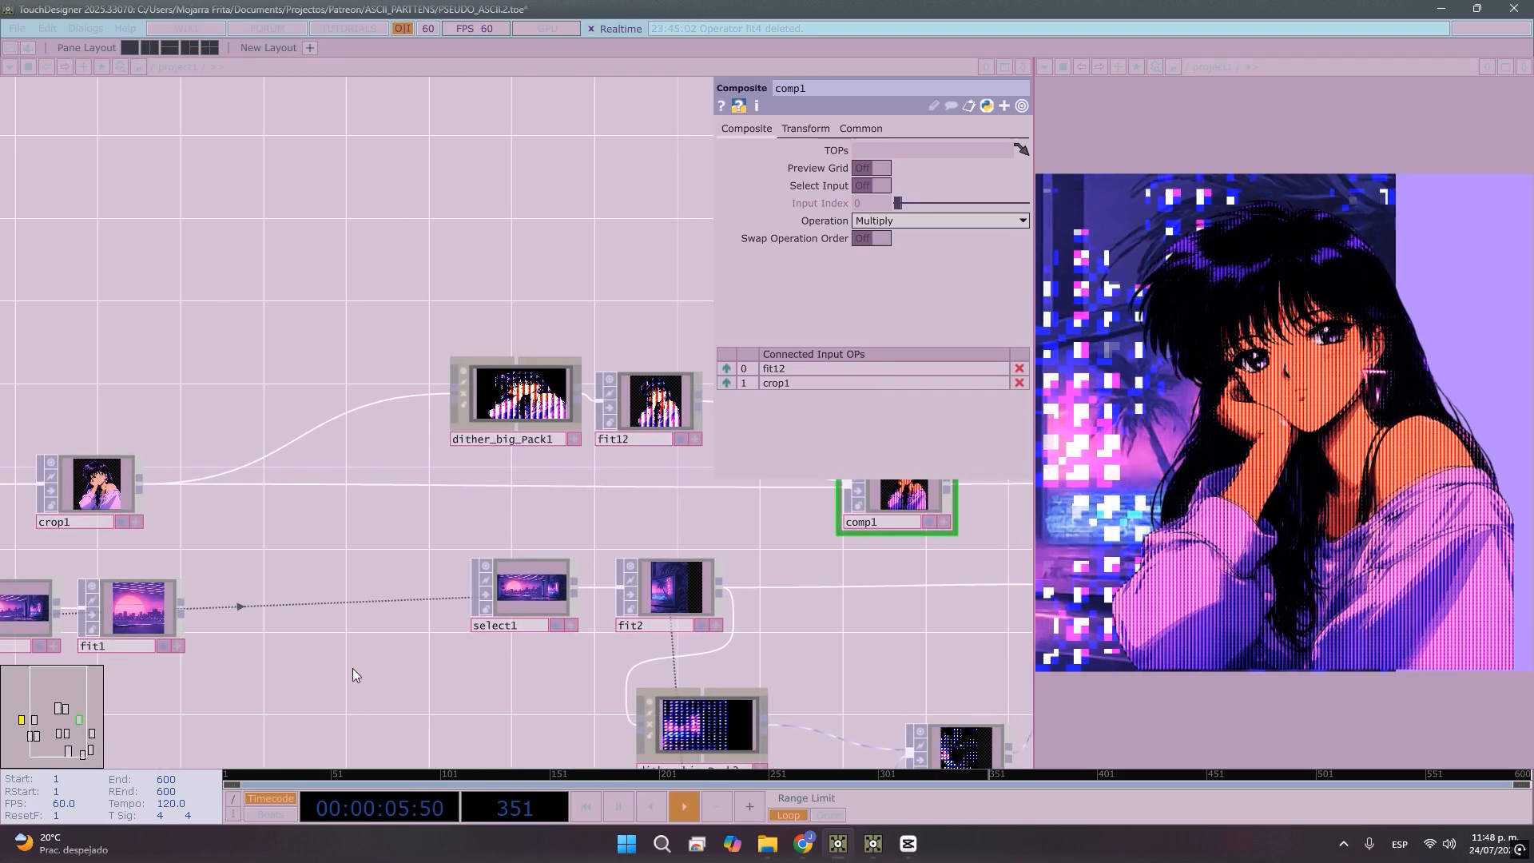
pyautogui.scroll(-4, 344, 679)
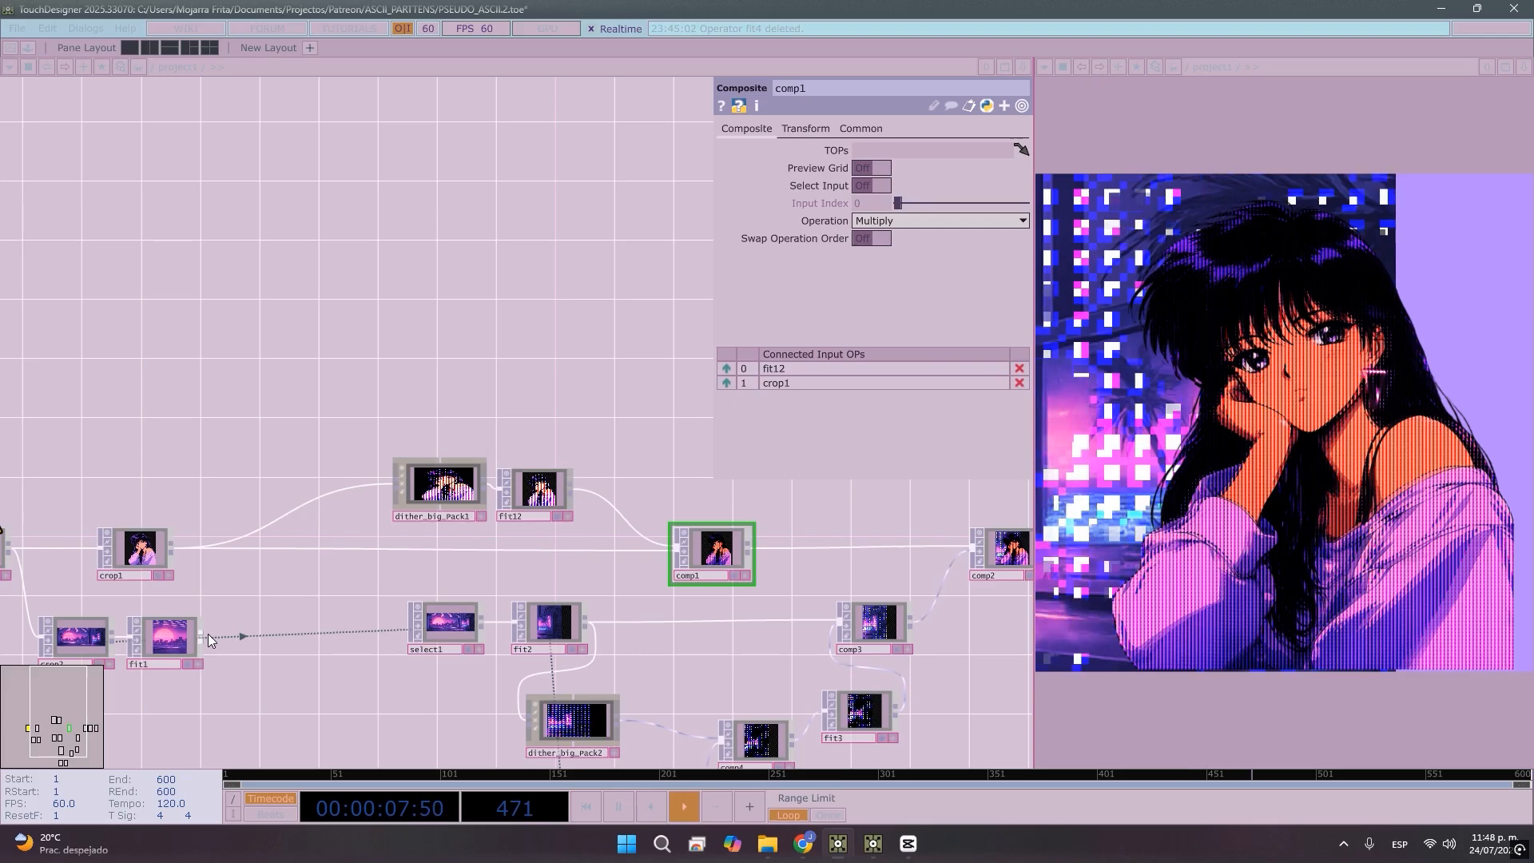
pyautogui.moveTo(204, 636); pyautogui.dragTo(378, 545)
pyautogui.moveTo(409, 373); pyautogui.dragTo(220, 346)
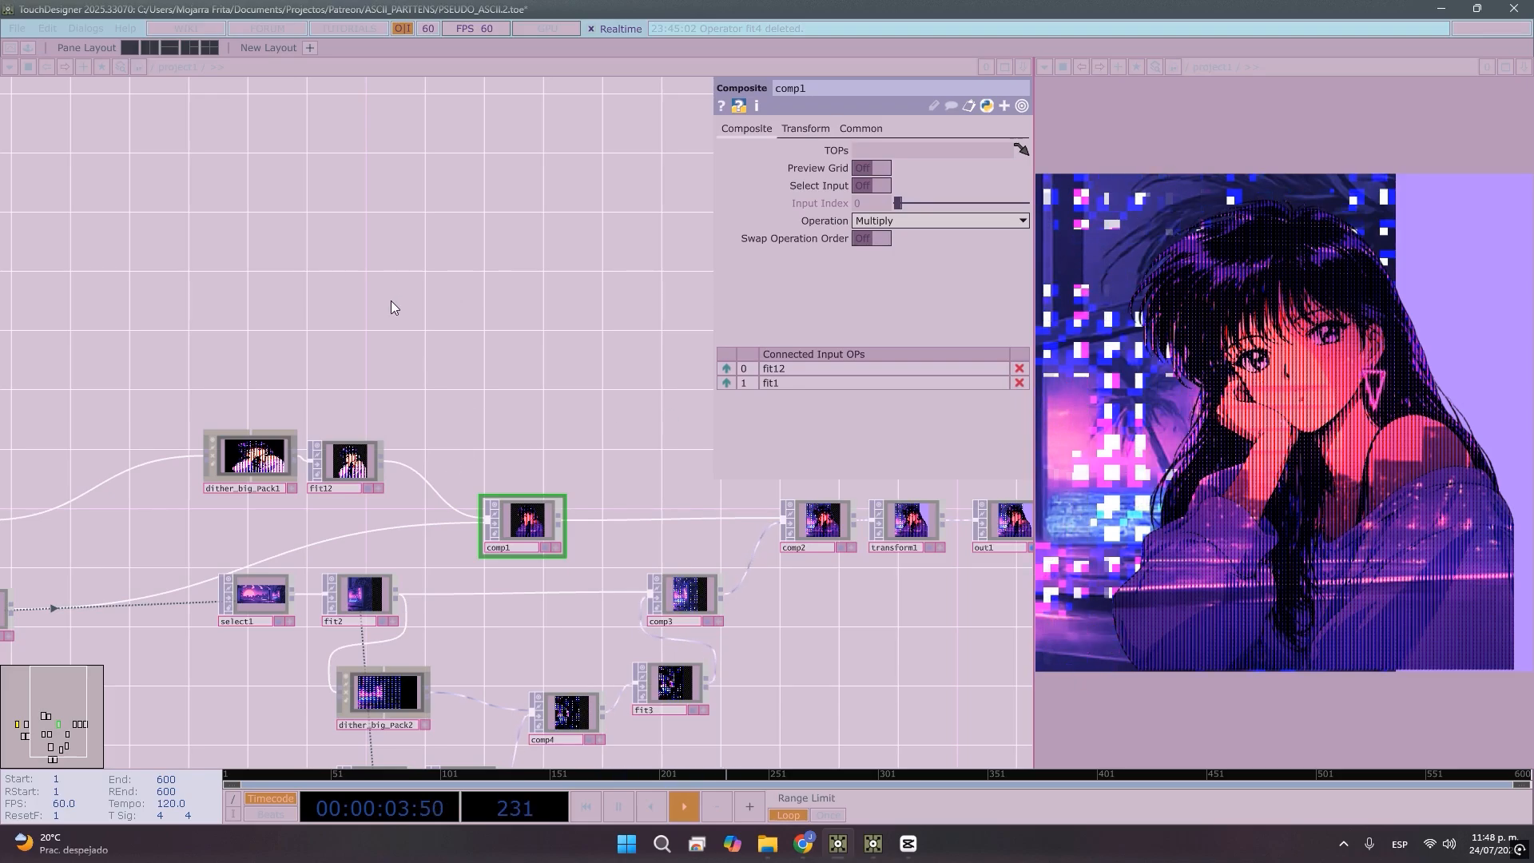
# Set fit1's horizontal Translate to 0.41 to shift the background image within the figure
pyautogui.moveTo(462, 299); pyautogui.dragTo(621, 260)
pyautogui.click(142, 583)
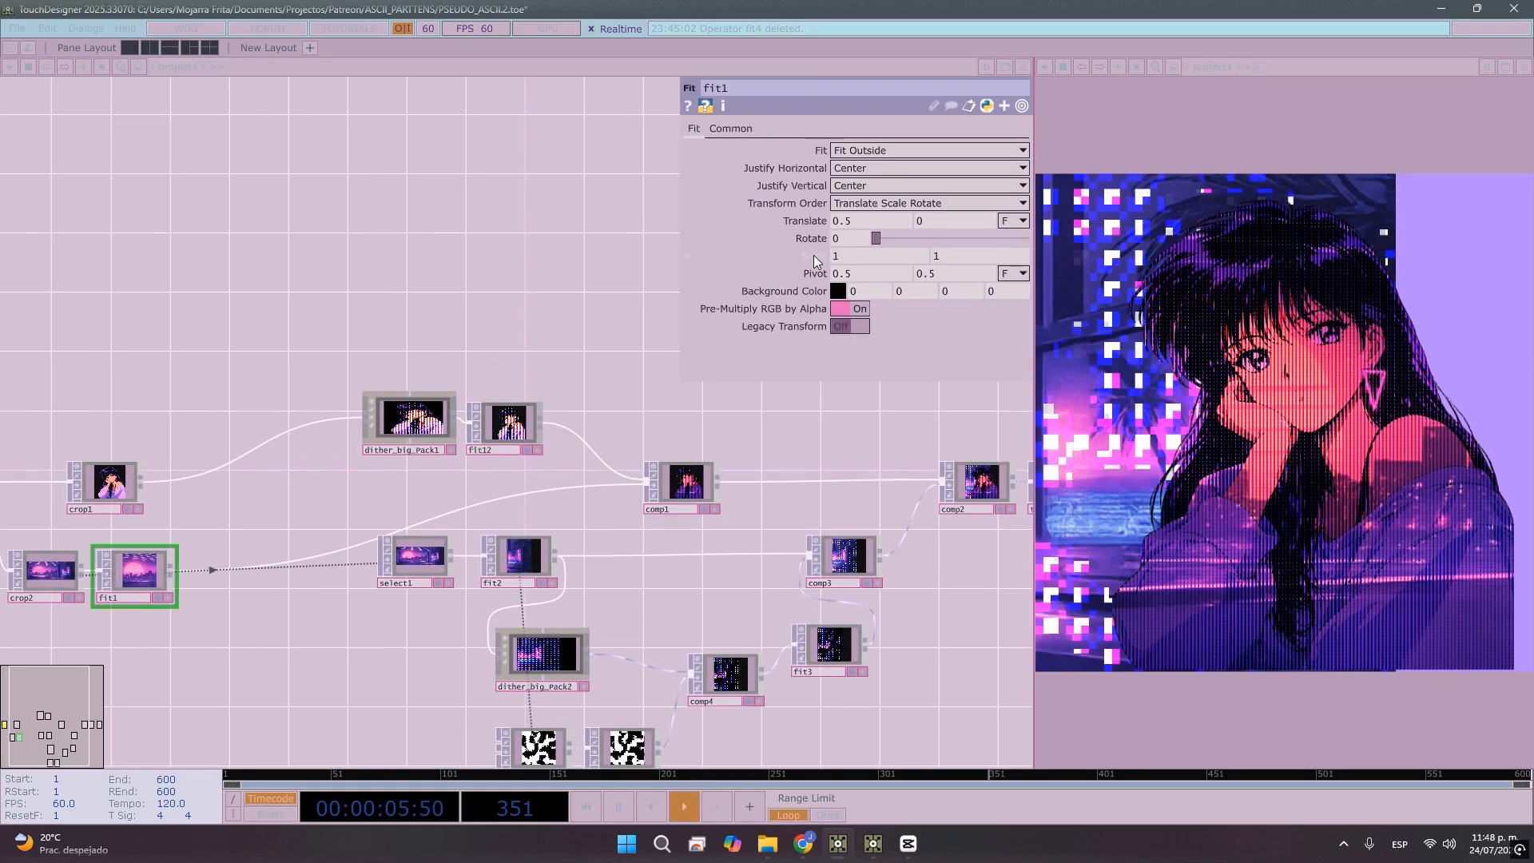
pyautogui.moveTo(844, 222); pyautogui.dragTo(790, 233, button='middle')
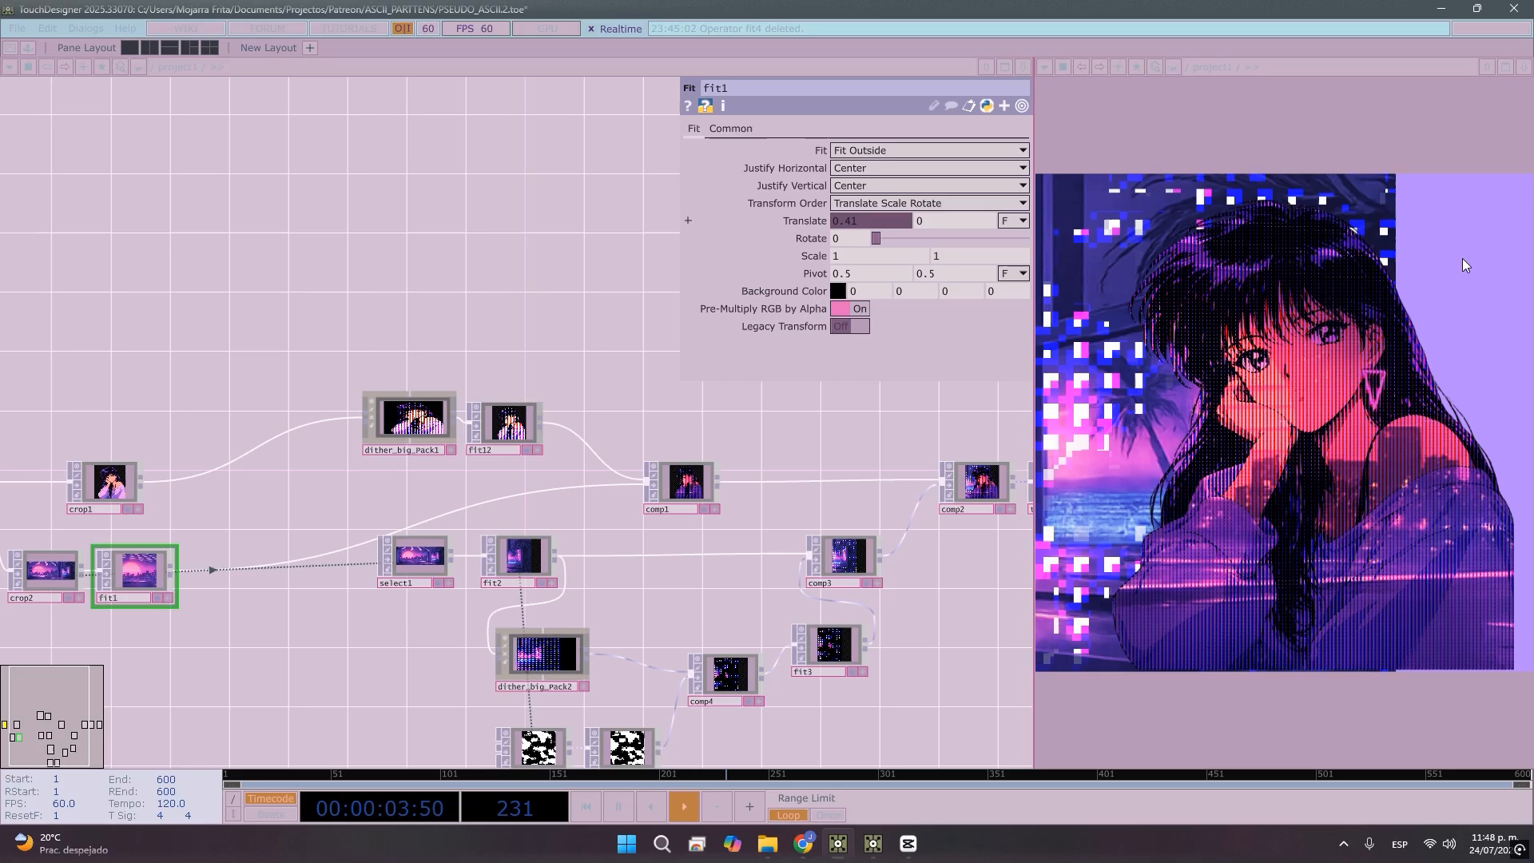
# Move crop1 up into the upper branch, in line with and ahead of dither_big_Pack1
pyautogui.moveTo(296, 512); pyautogui.dragTo(343, 521)
pyautogui.moveTo(164, 508); pyautogui.dragTo(230, 512)
pyautogui.moveTo(108, 484); pyautogui.dragTo(86, 483)
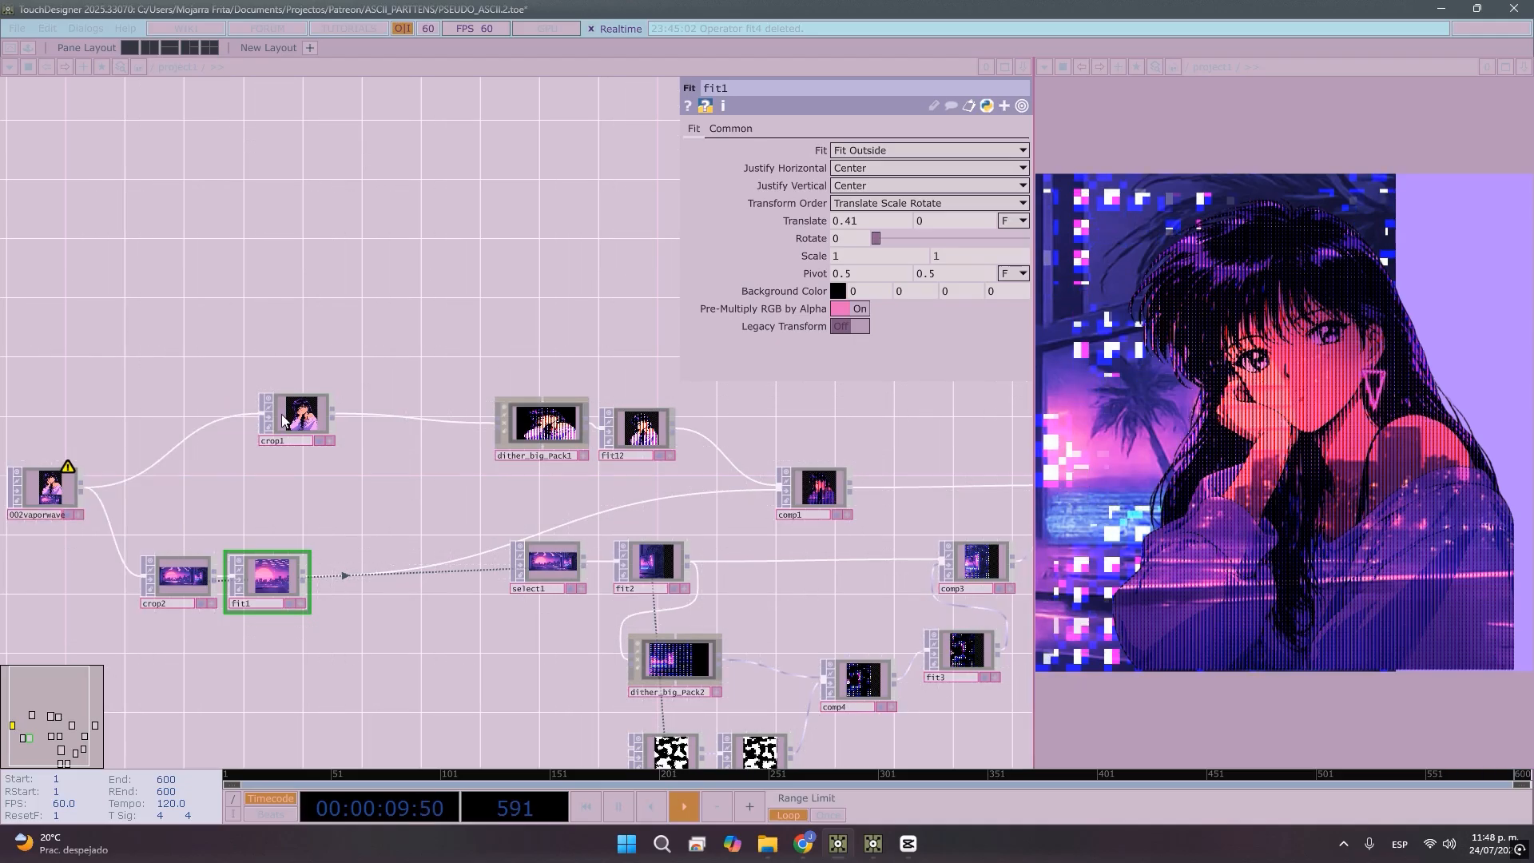
pyautogui.moveTo(276, 417); pyautogui.dragTo(167, 431)
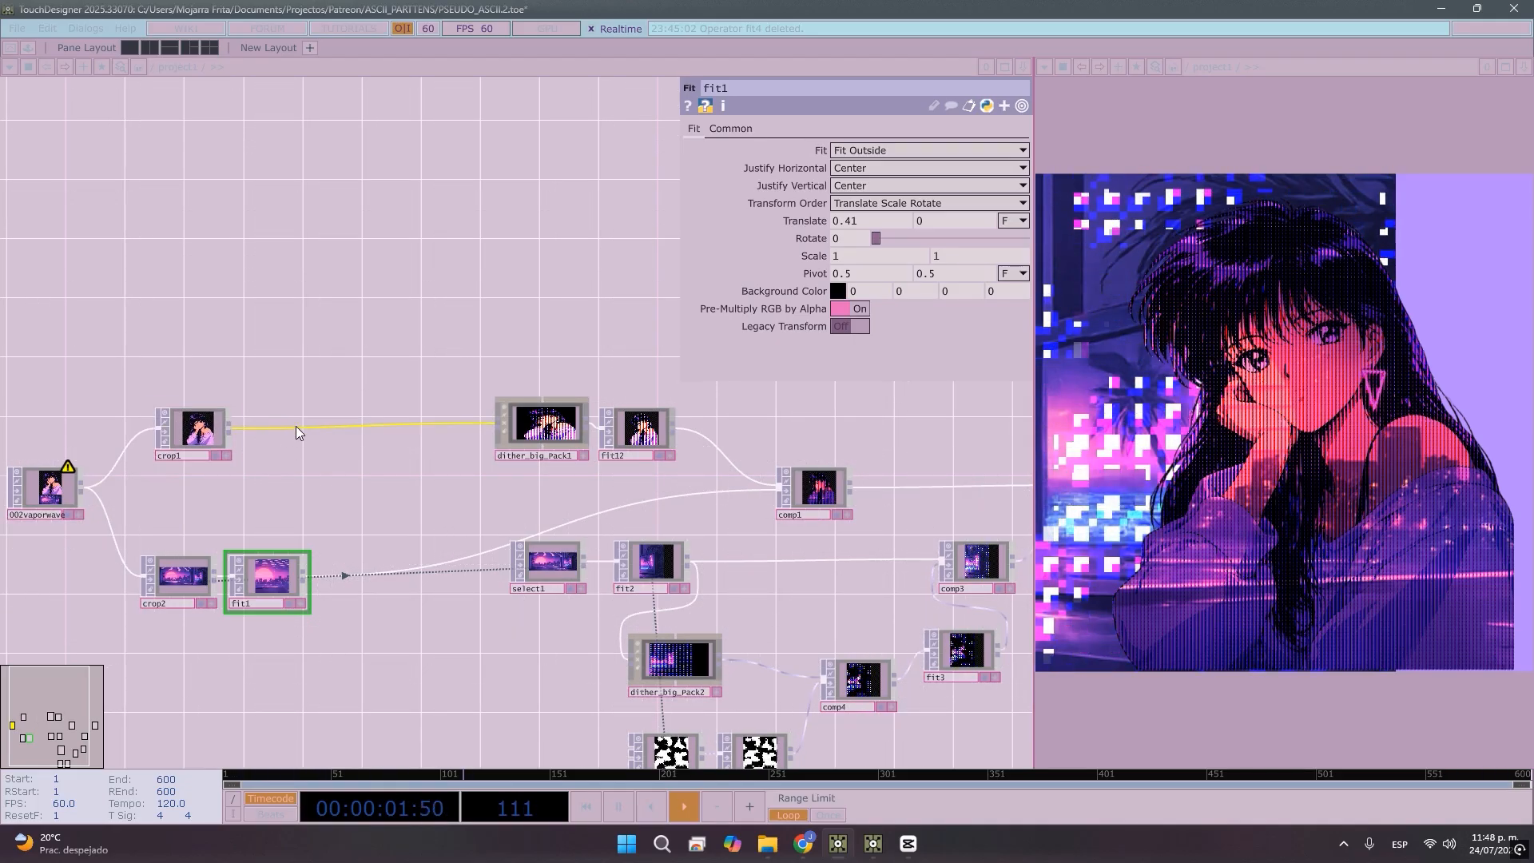
# Insert a Luma Blur TOP between crop1 and dither_big_Pack1, and place it slightly above the connection line
pyautogui.rightClick(297, 425)
pyautogui.click(325, 409)
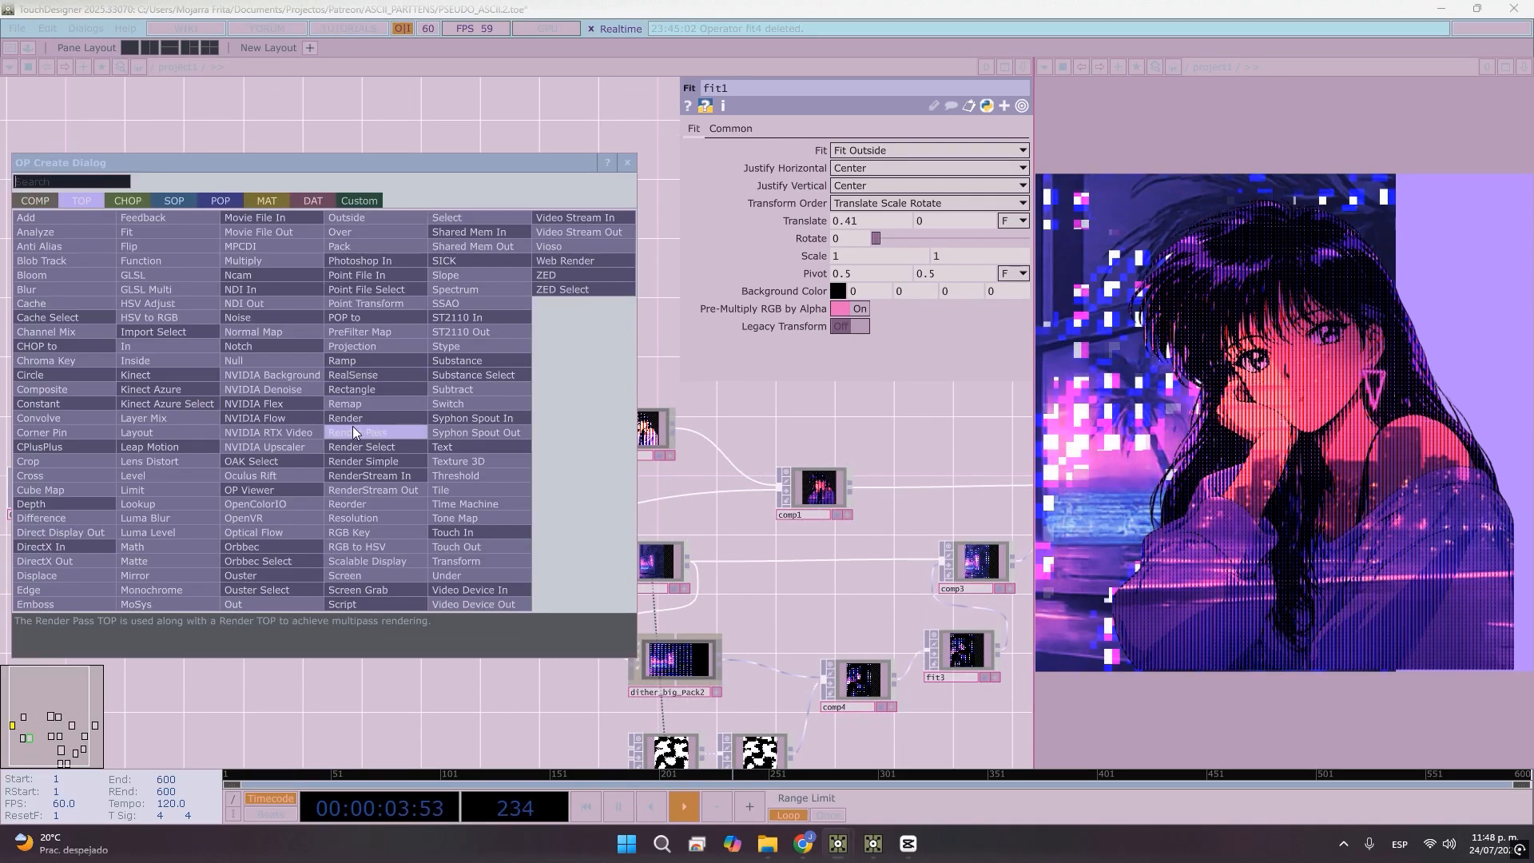
pyautogui.write('lu')
pyautogui.write('me')
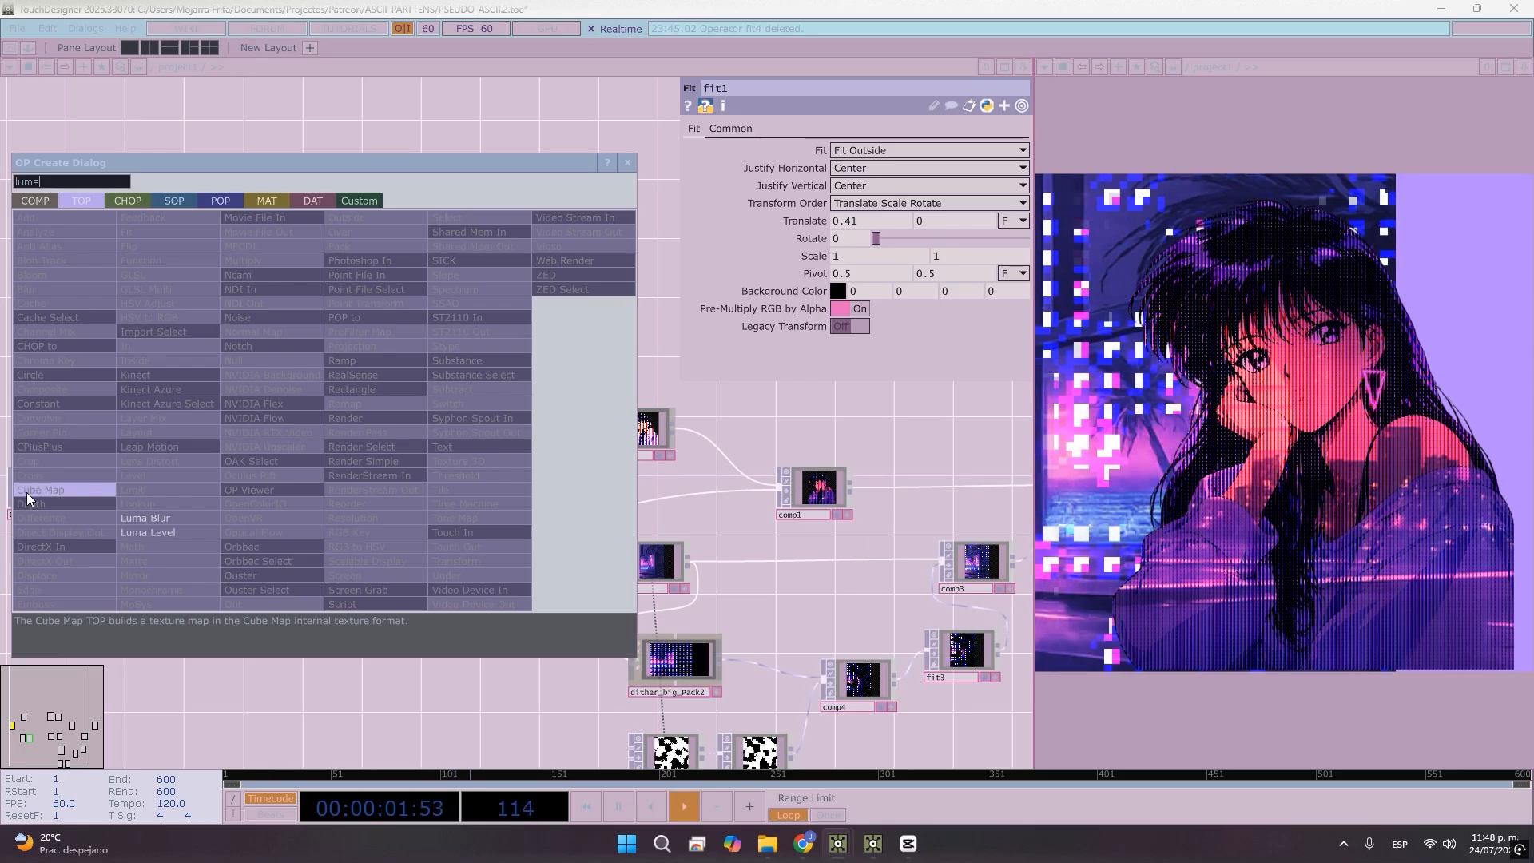
pyautogui.press('BackSpace')
pyautogui.write('a')
pyautogui.click(156, 519)
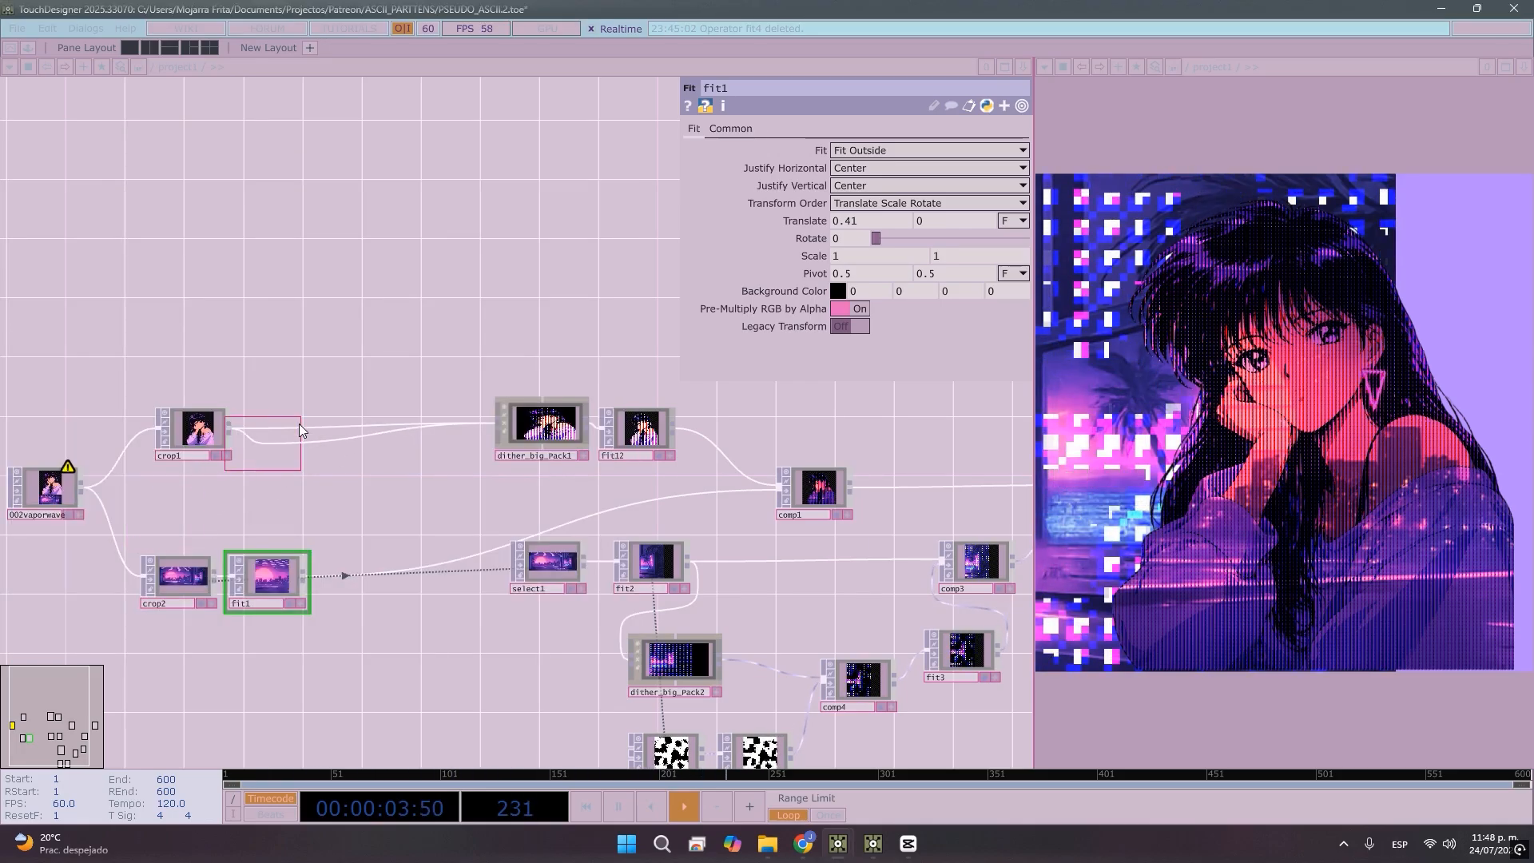
pyautogui.click(309, 436)
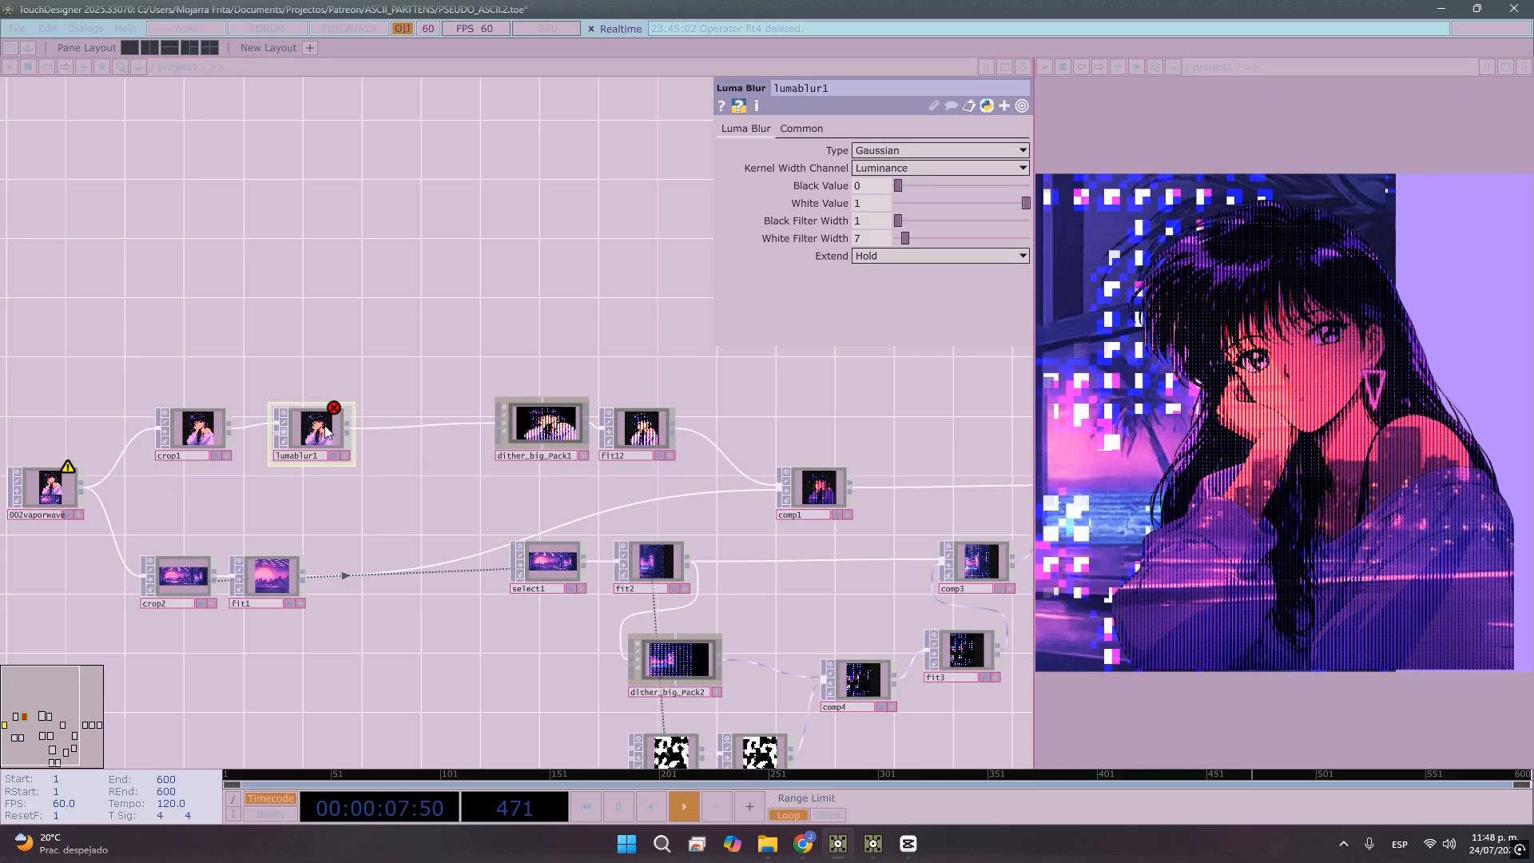
pyautogui.moveTo(326, 431); pyautogui.dragTo(326, 405)
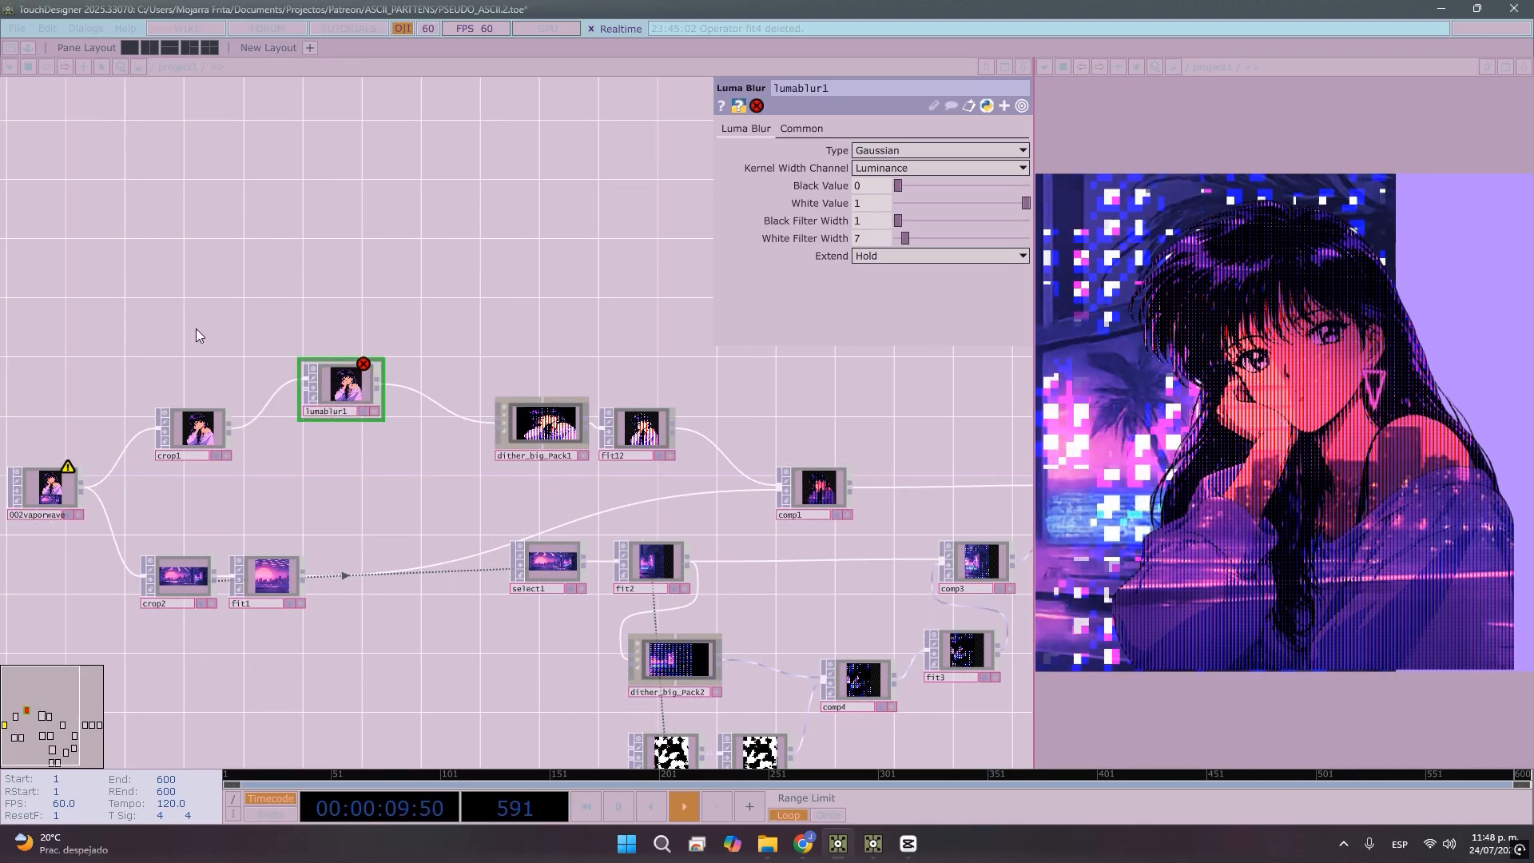
# Add a Noise TOP above crop1 and connect it to lumablur1's second input
pyautogui.press('Tab')
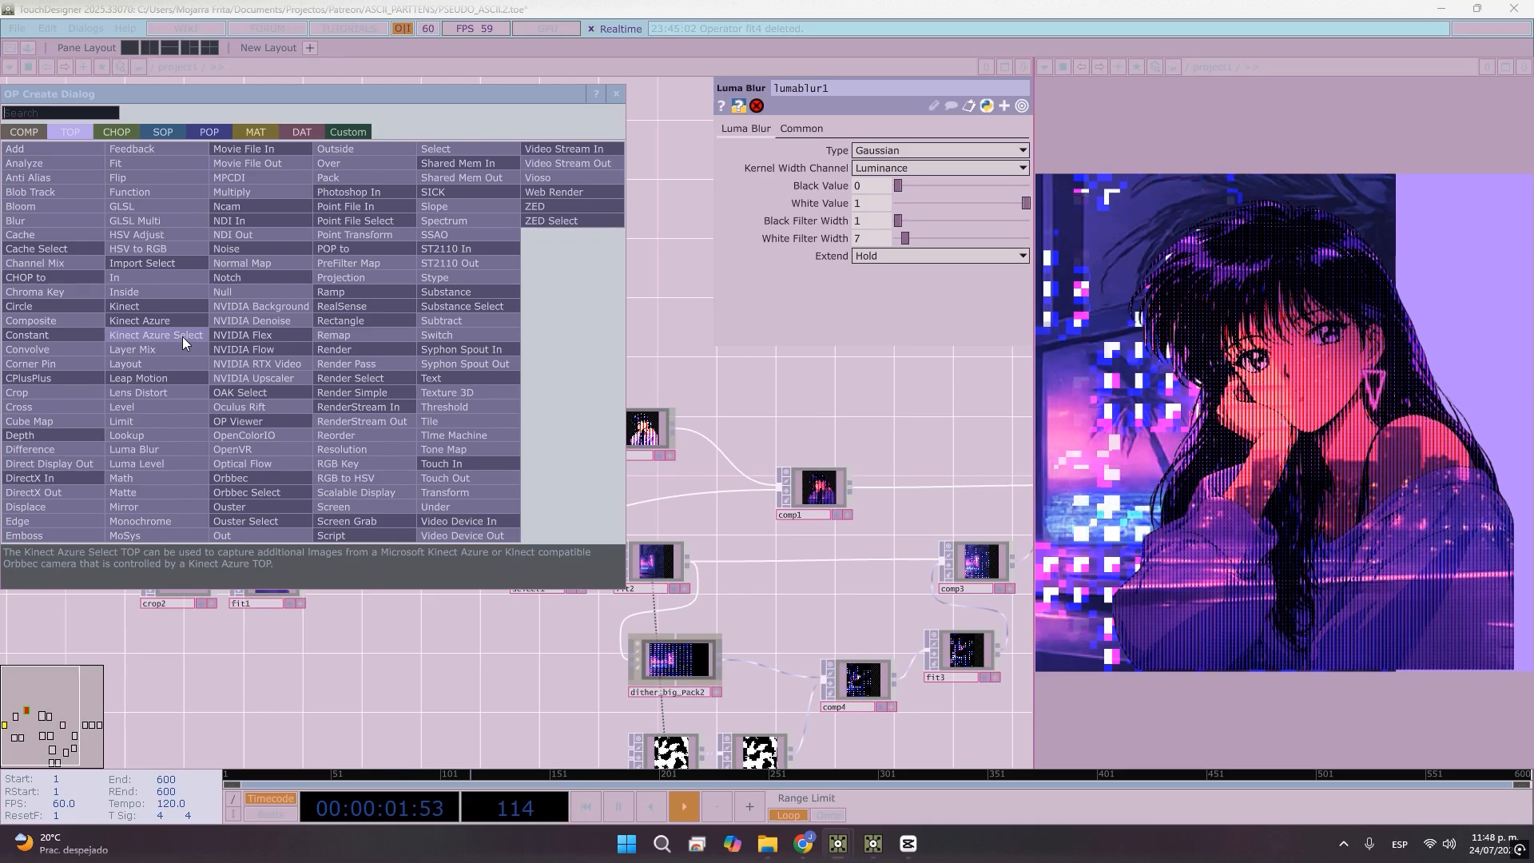
pyautogui.write('noise')
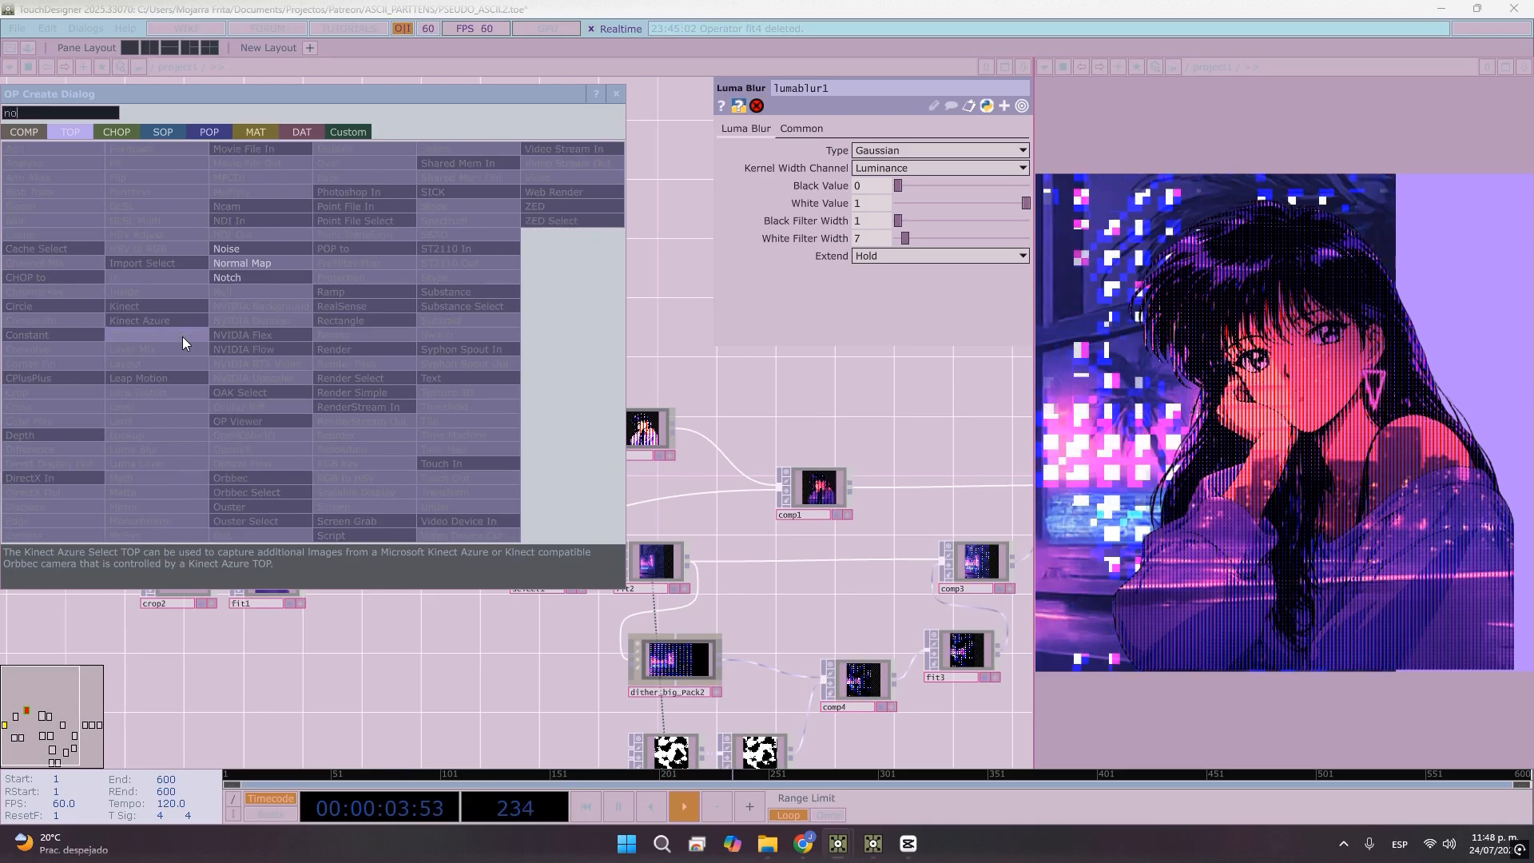
pyautogui.press('Return')
pyautogui.click(182, 337)
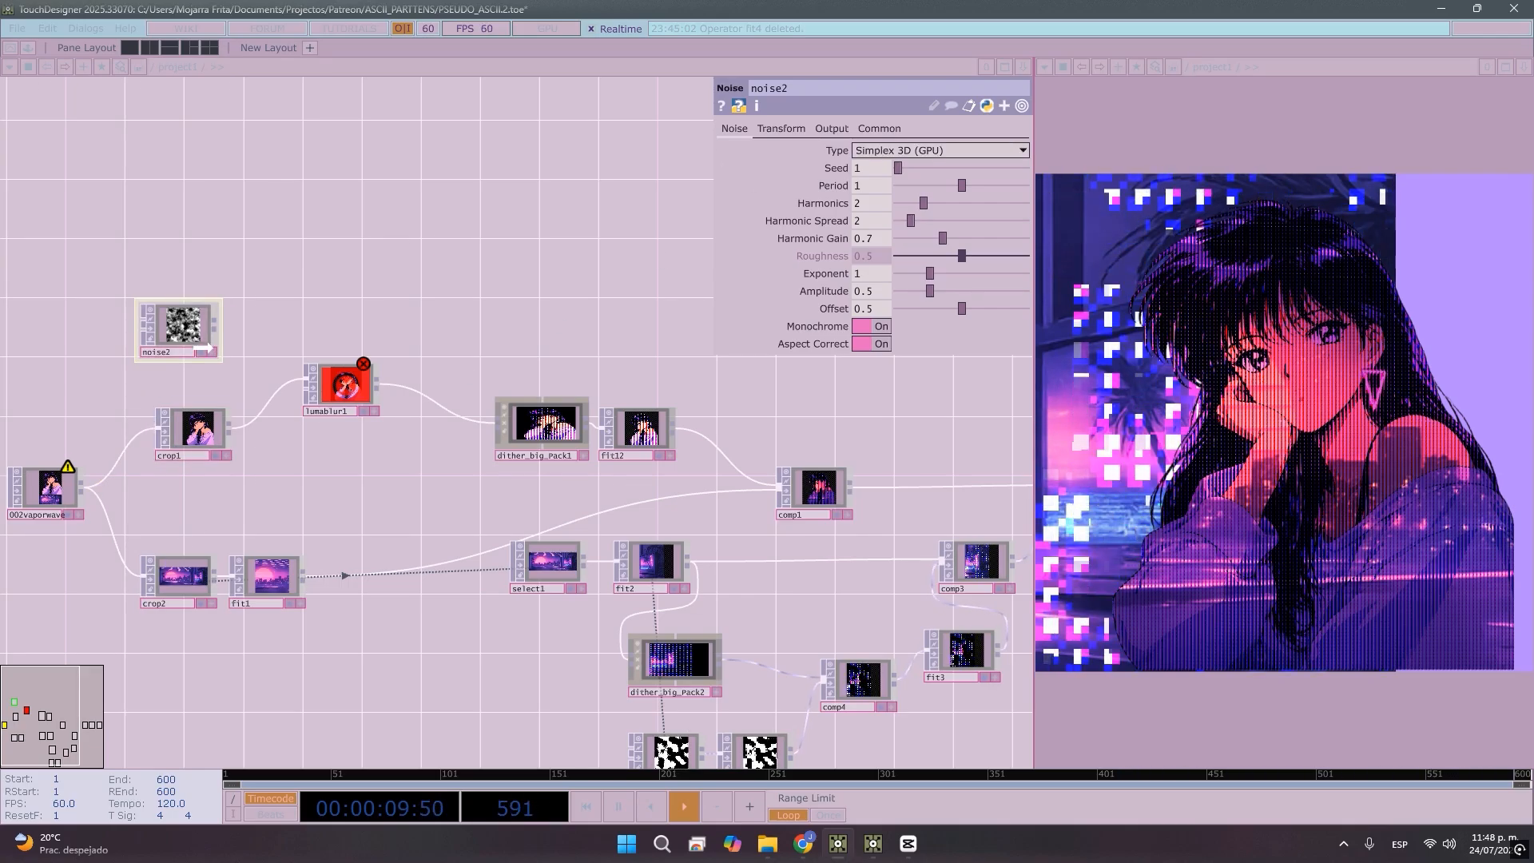
pyautogui.moveTo(208, 337); pyautogui.dragTo(342, 392)
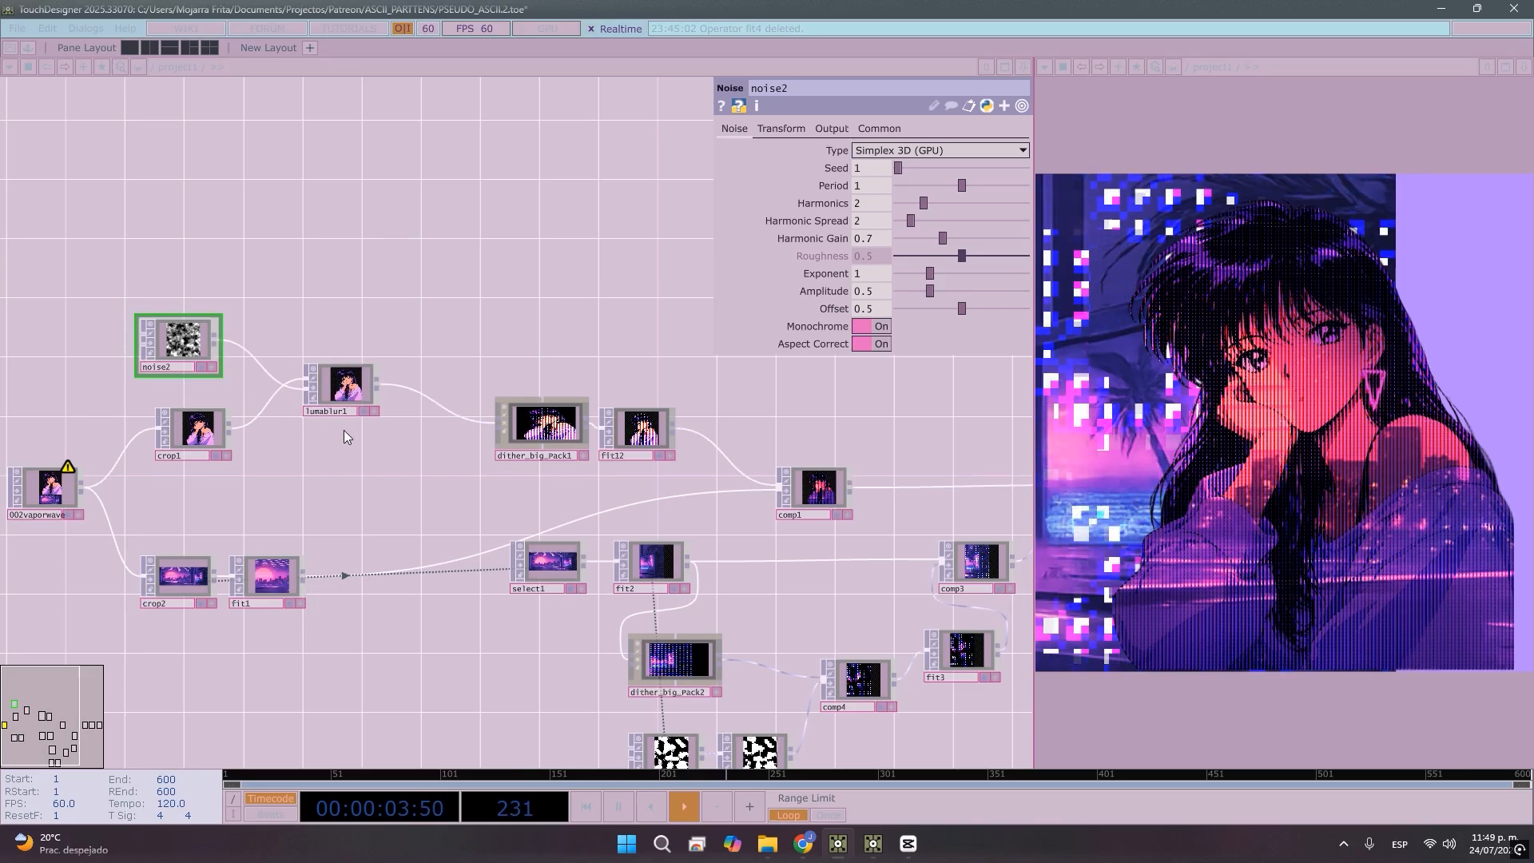
# Set noise2's Harmonic Spread to 3.9, Harmonic Gain to 0, Exponent to 1.35 and Amplitude to 1.14
pyautogui.scroll(10, 322, 462)
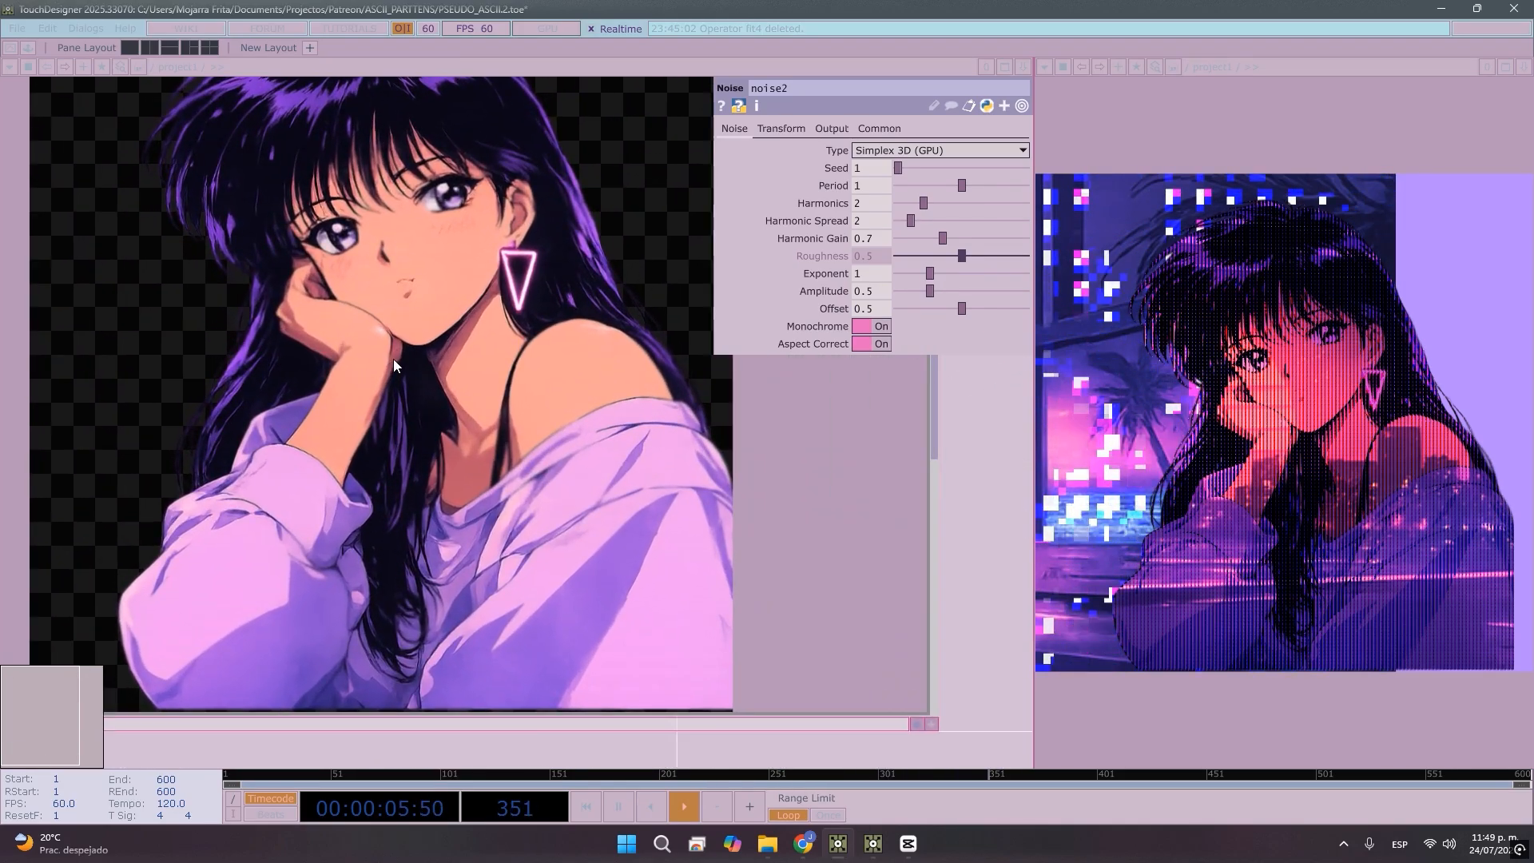
pyautogui.scroll(-10, 393, 358)
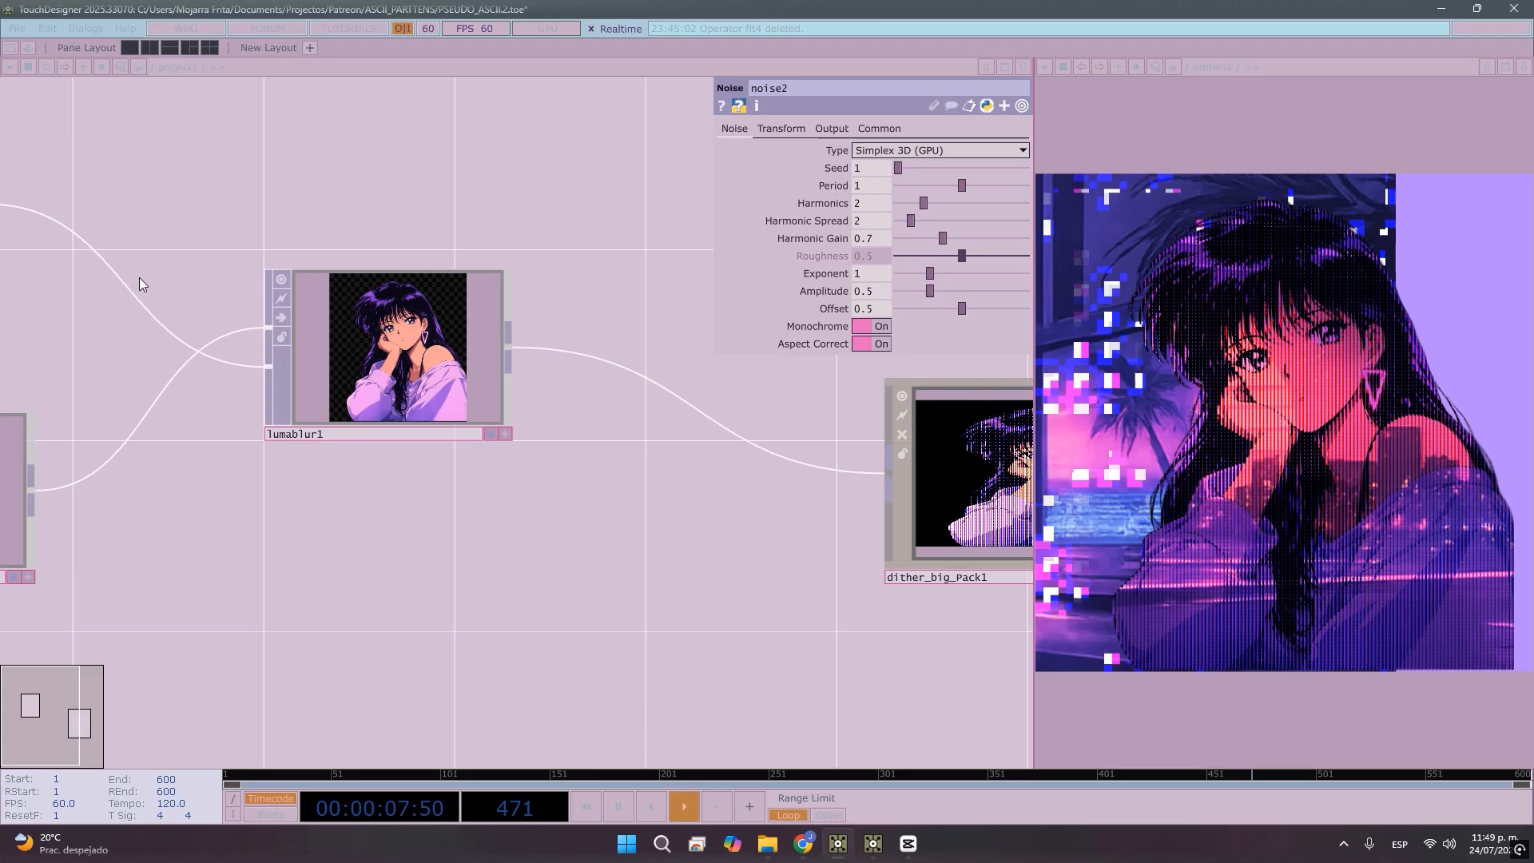
pyautogui.moveTo(225, 444); pyautogui.dragTo(516, 540)
pyautogui.scroll(-3, 421, 483)
pyautogui.click(248, 335)
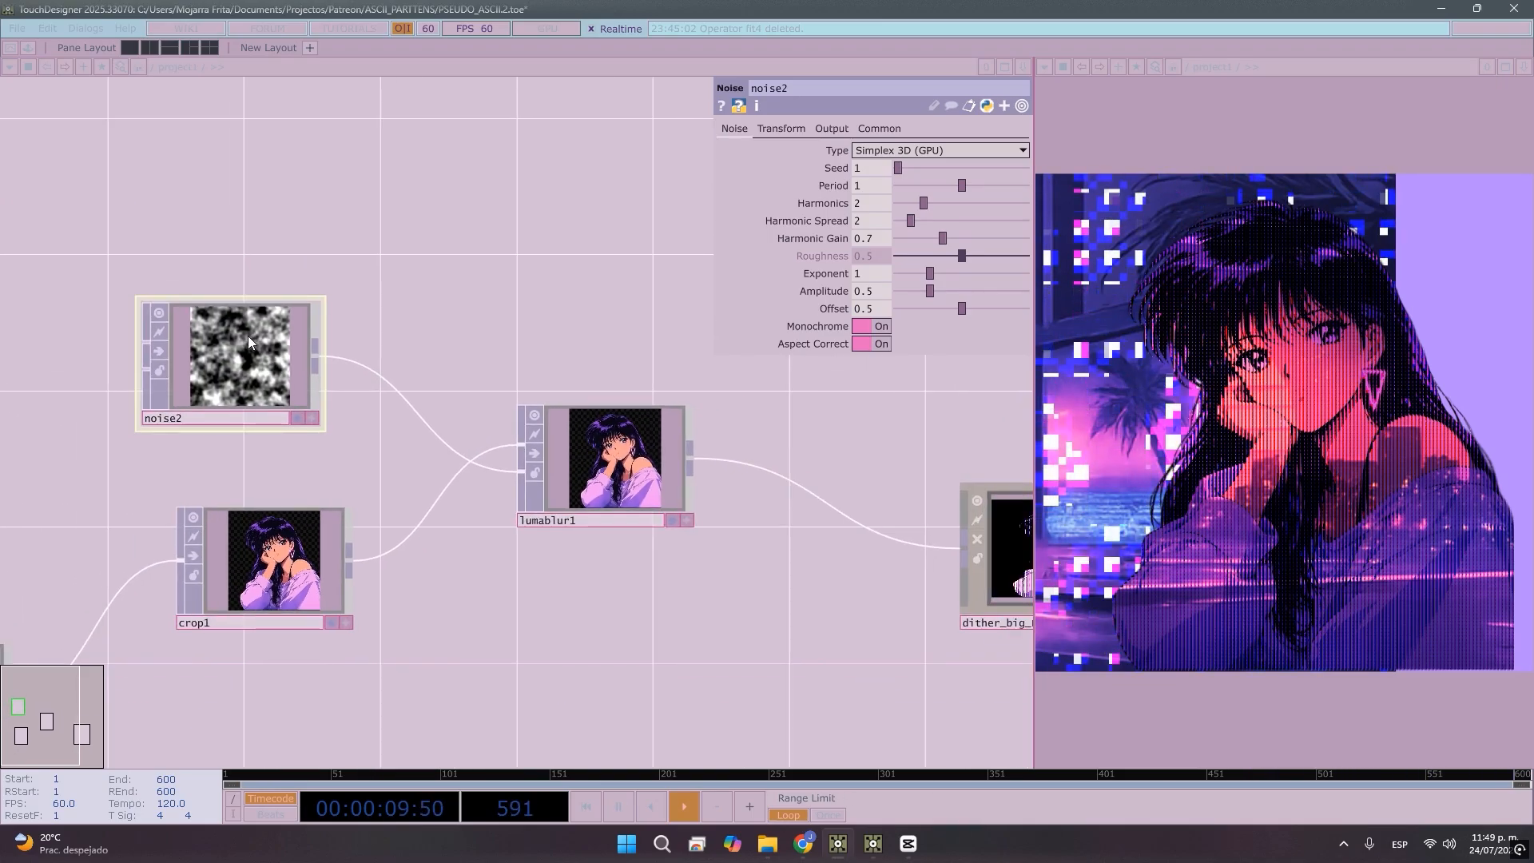
pyautogui.moveTo(929, 273)
pyautogui.mouseDown()
pyautogui.moveTo(964, 275)
pyautogui.moveTo(888, 238)
pyautogui.moveTo(913, 214)
pyautogui.moveTo(952, 273)
pyautogui.moveTo(941, 290)
pyautogui.moveTo(1002, 275)
pyautogui.moveTo(915, 278)
pyautogui.moveTo(946, 272)
pyautogui.mouseUp()
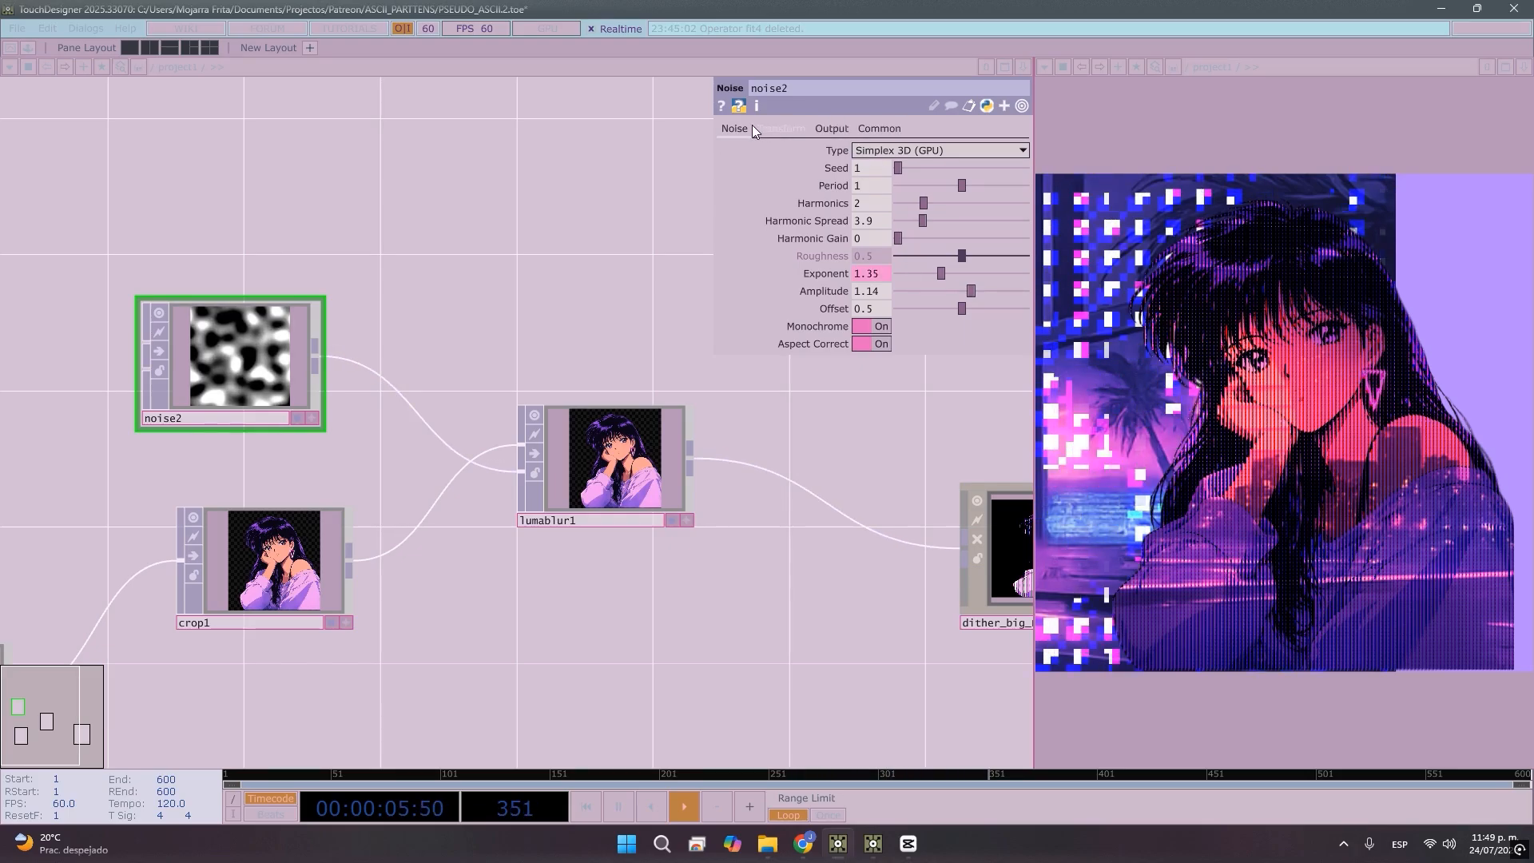
# Enter the expression abSTime.seconds * 0.2 for noise2's X Translate
pyautogui.click(781, 128)
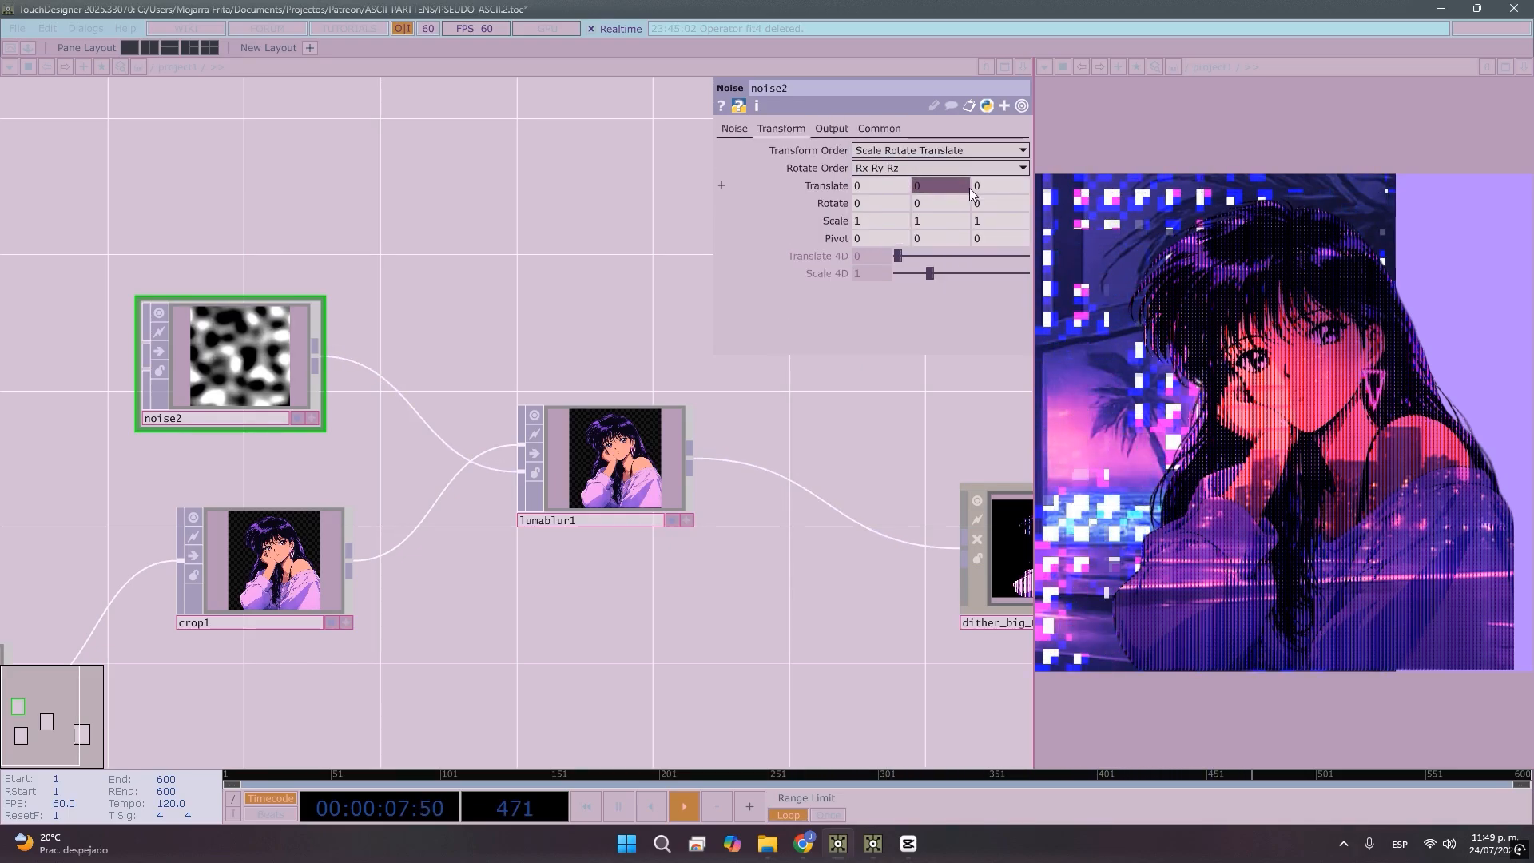
pyautogui.click(871, 186)
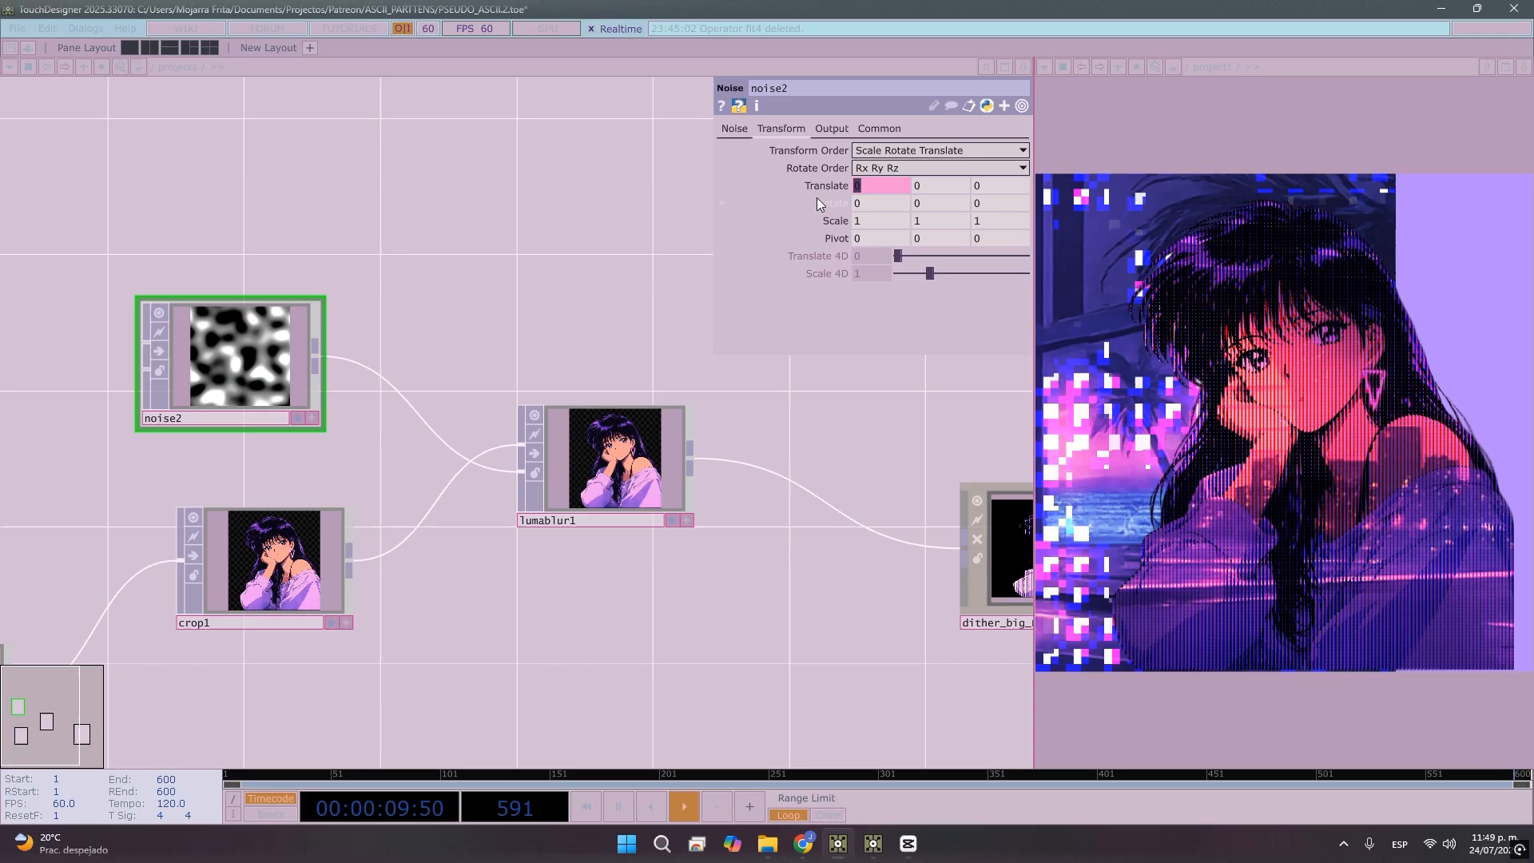
pyautogui.write('abS')
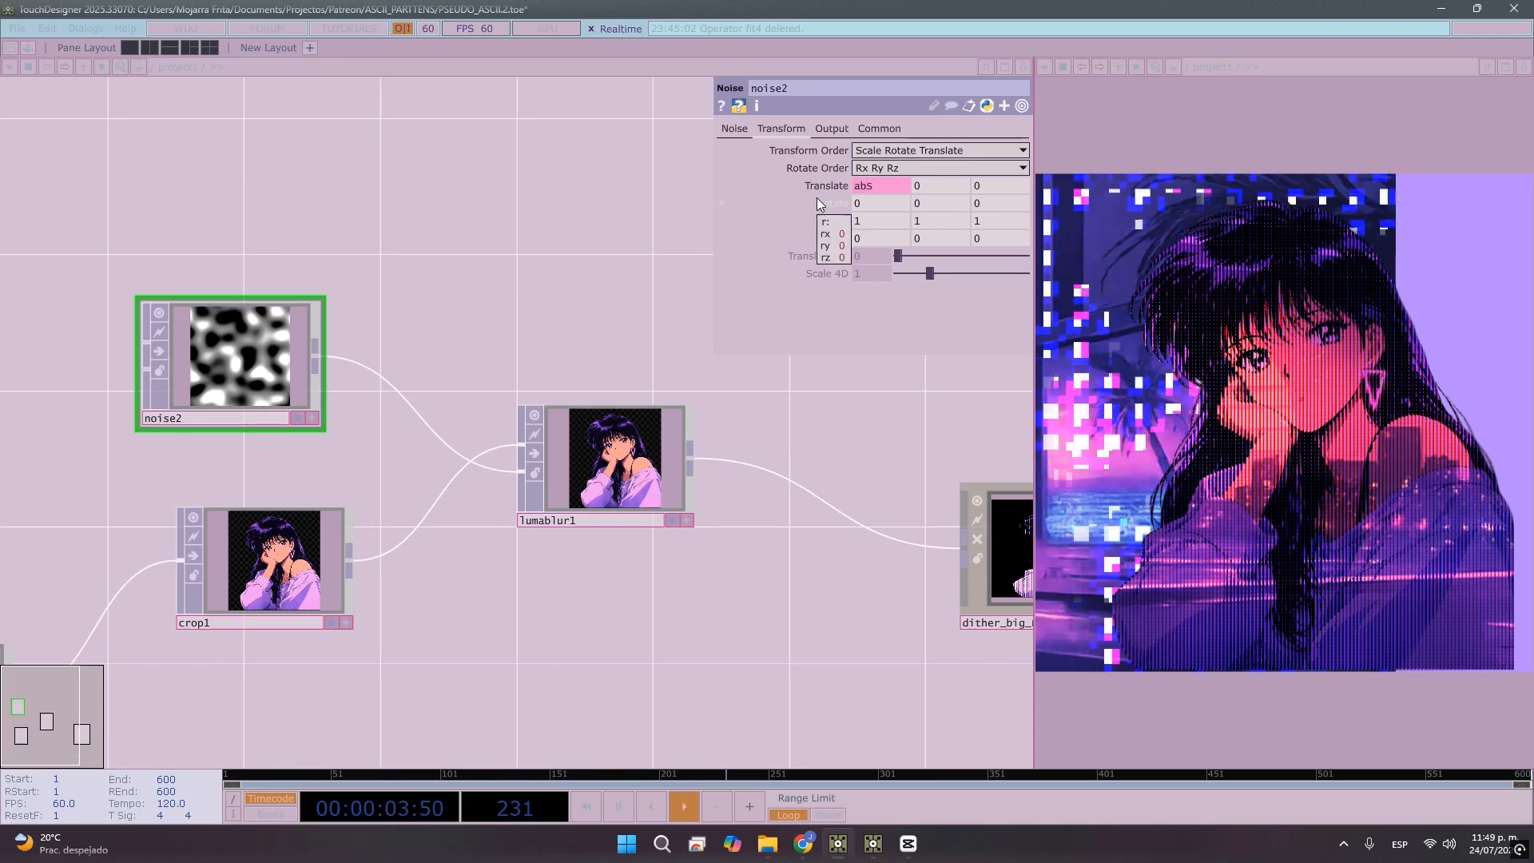
pyautogui.write('T')
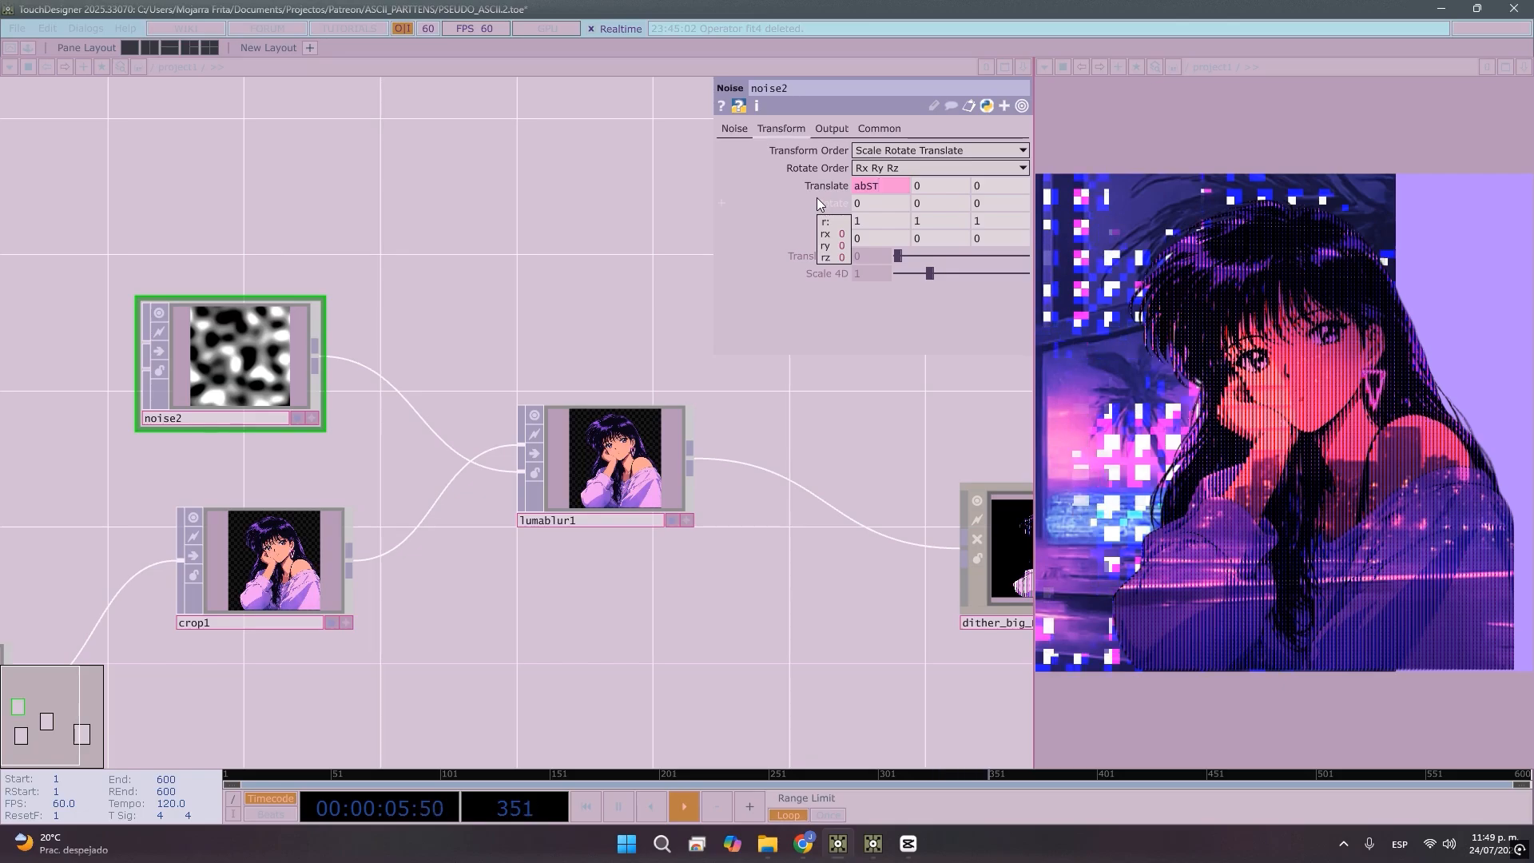
pyautogui.write('ime.seco')
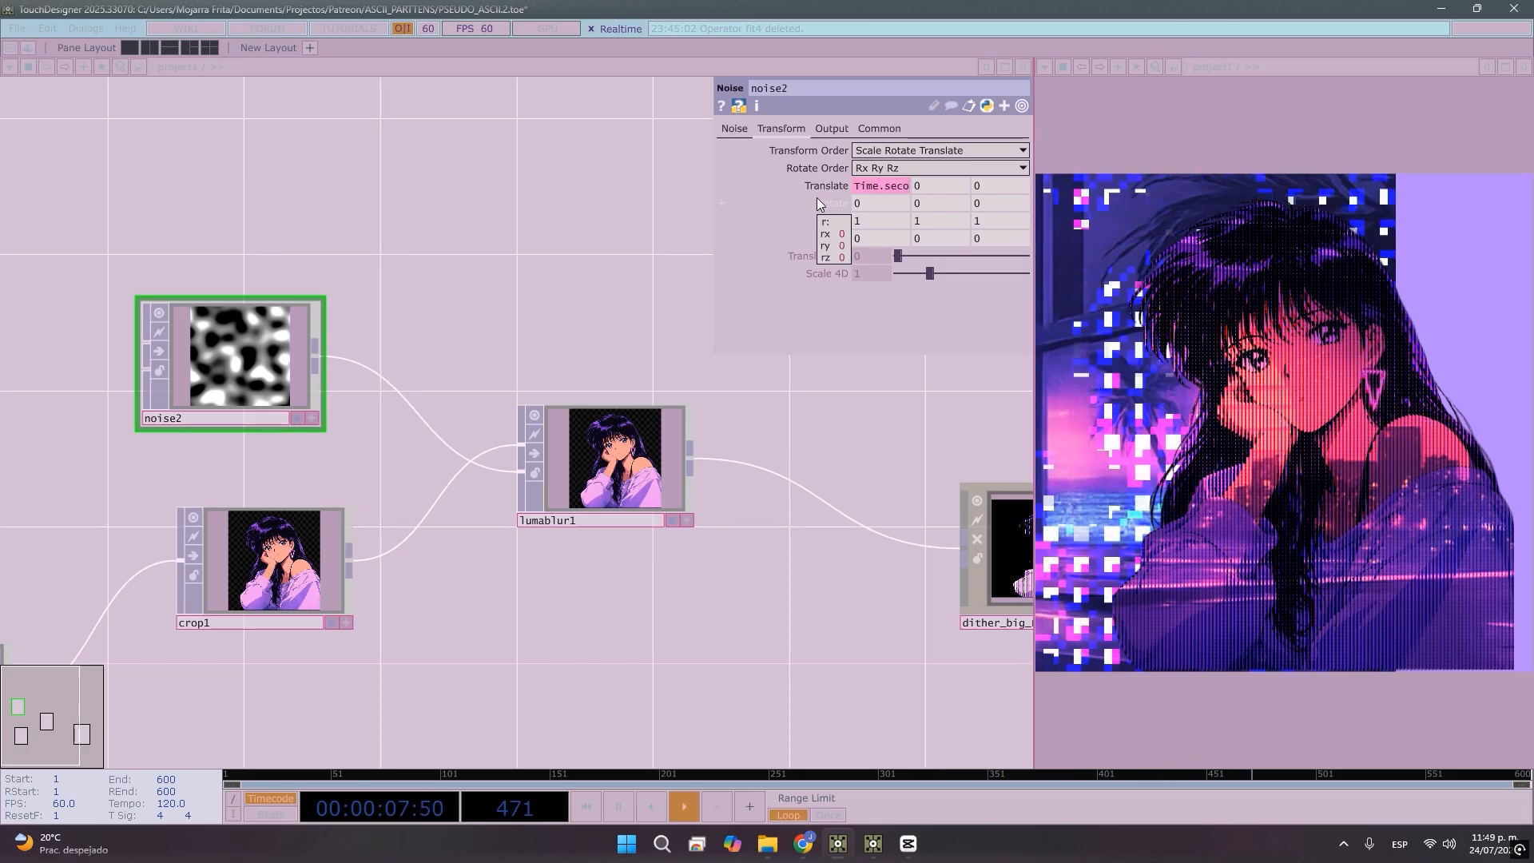
pyautogui.write('nds 0')
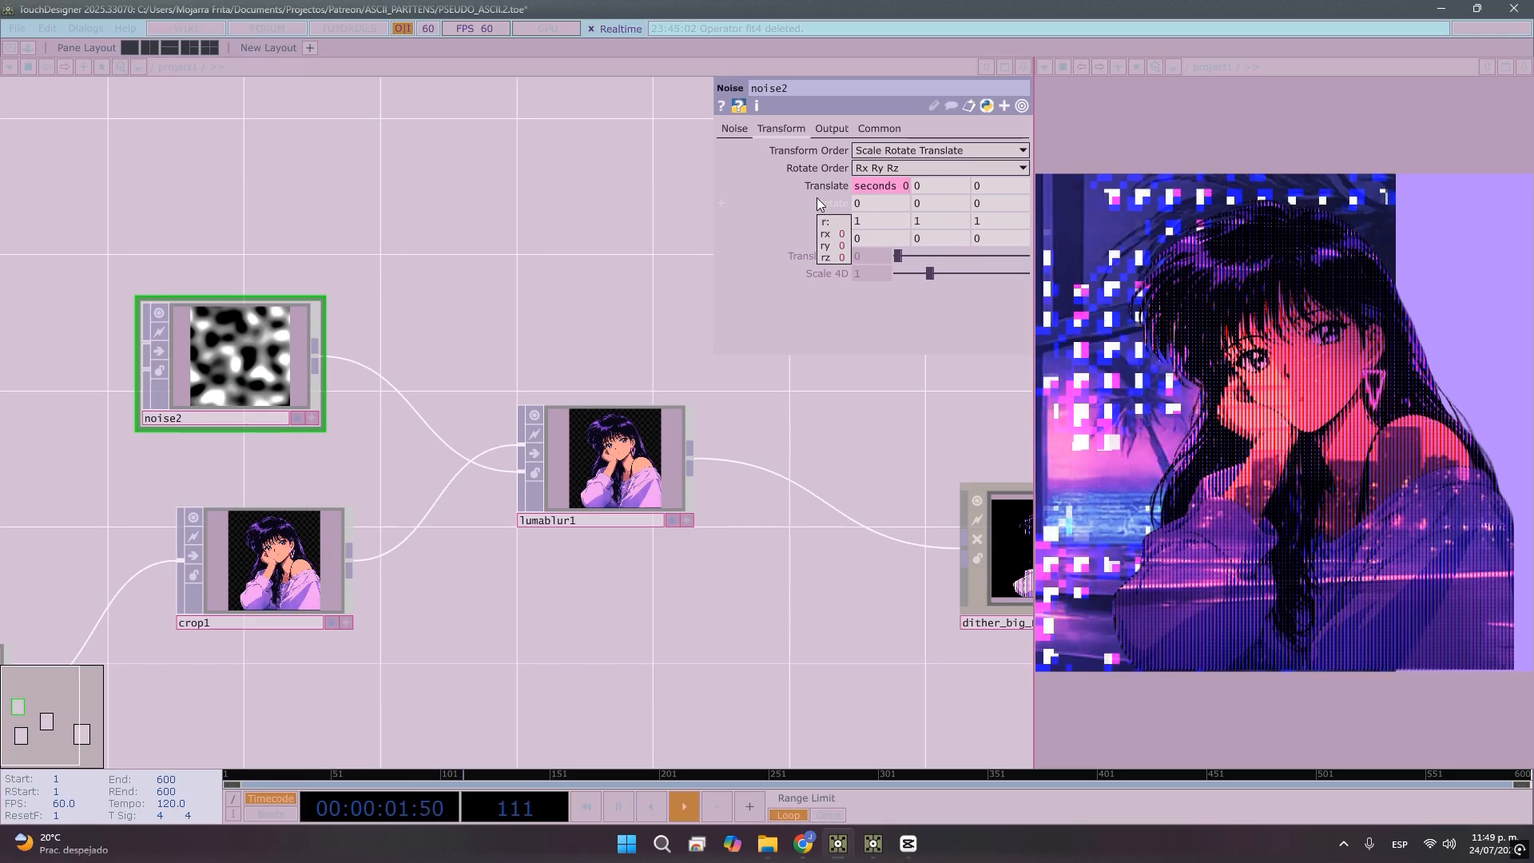
pyautogui.press('BackSpace')
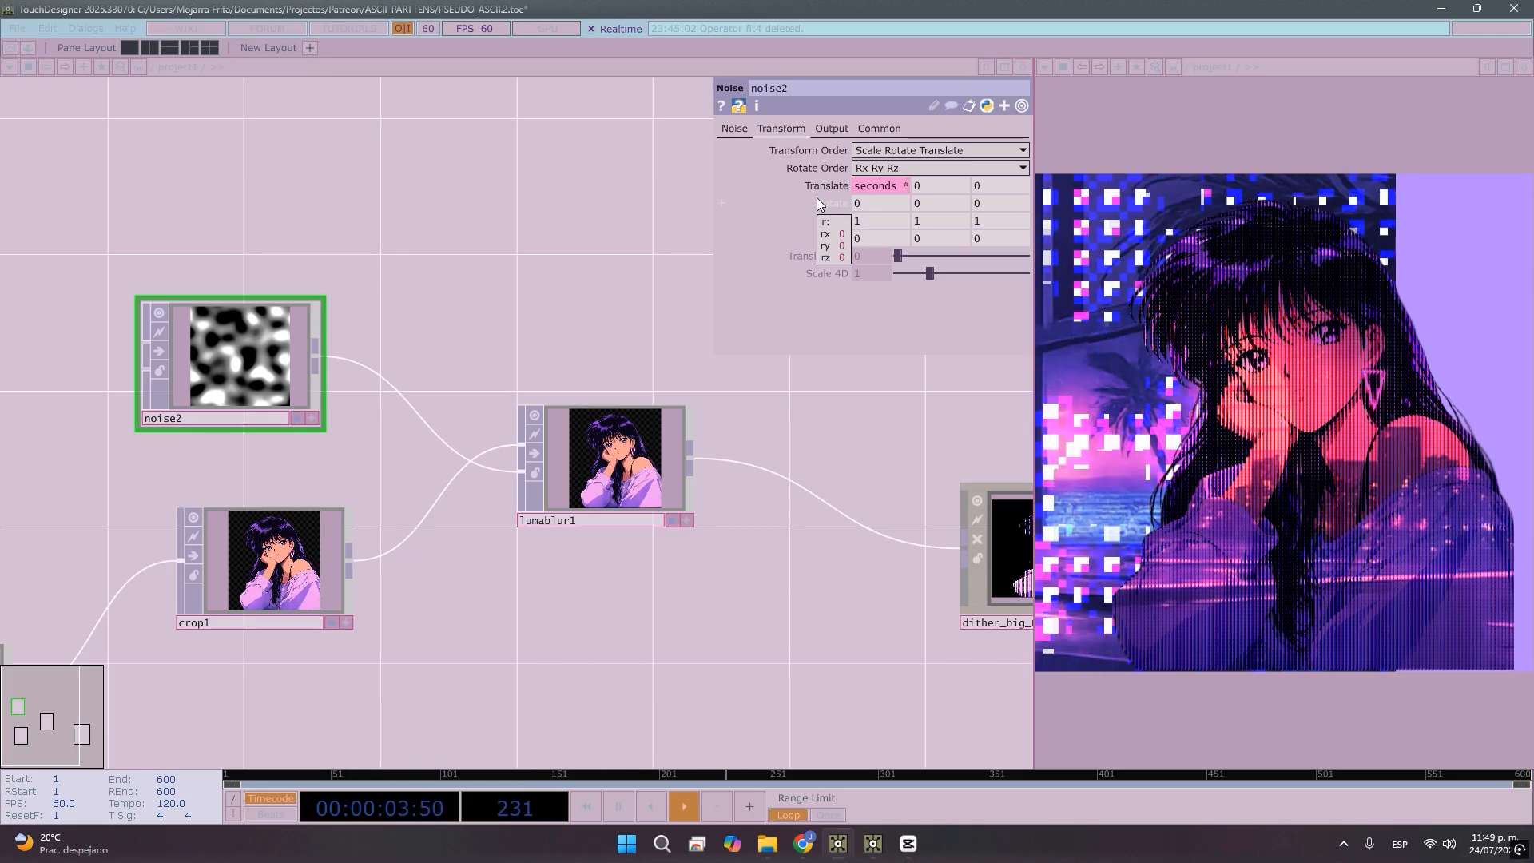
pyautogui.write('* 0.1')
pyautogui.press('Return')
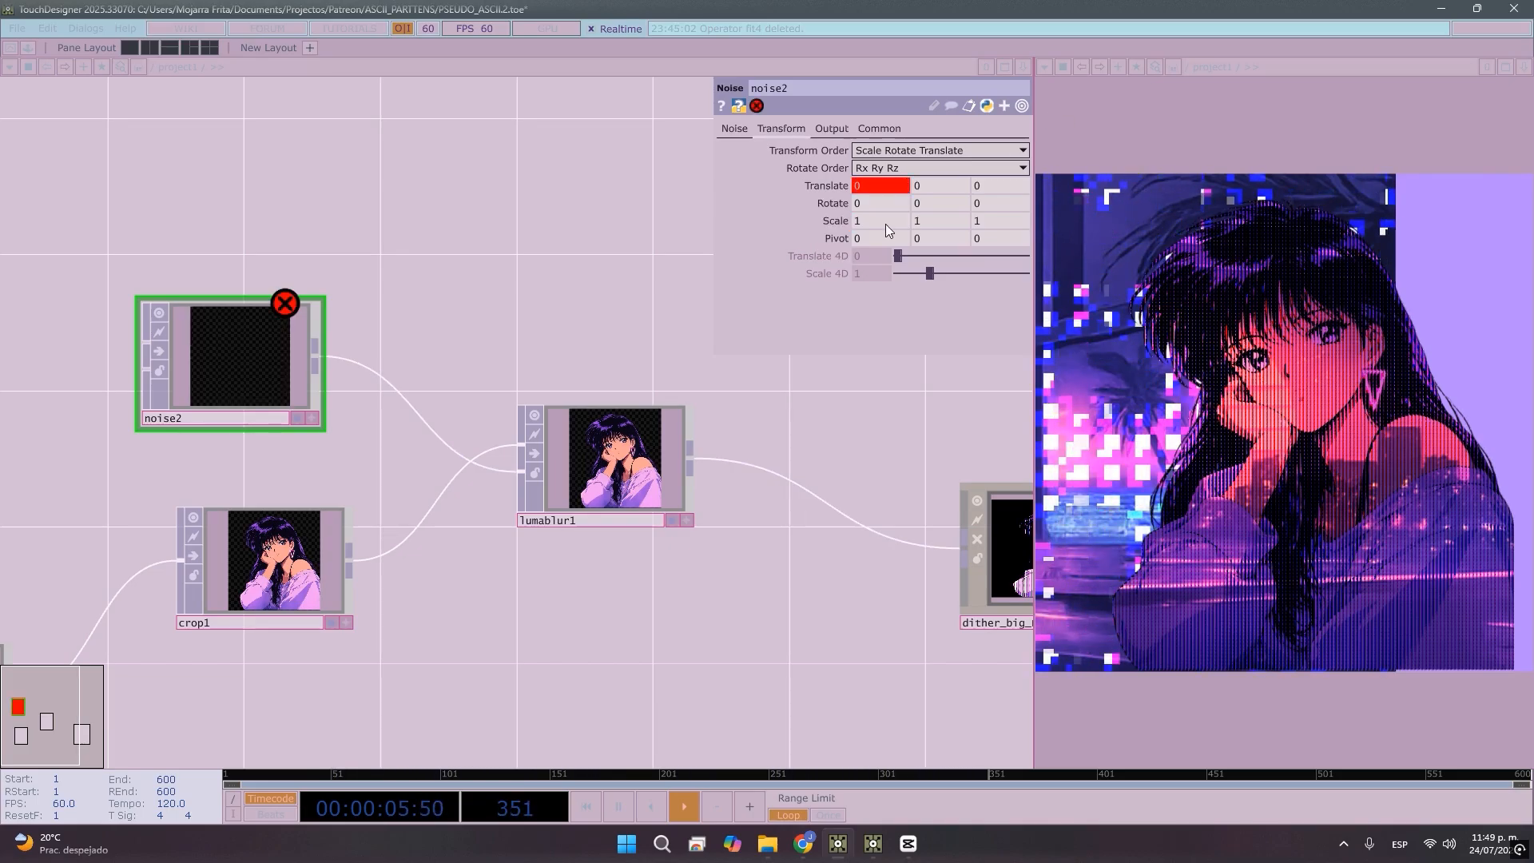
# Check noise2's error details and correct its X Translate expression to absTime.seconds * 0.2
pyautogui.click(893, 185)
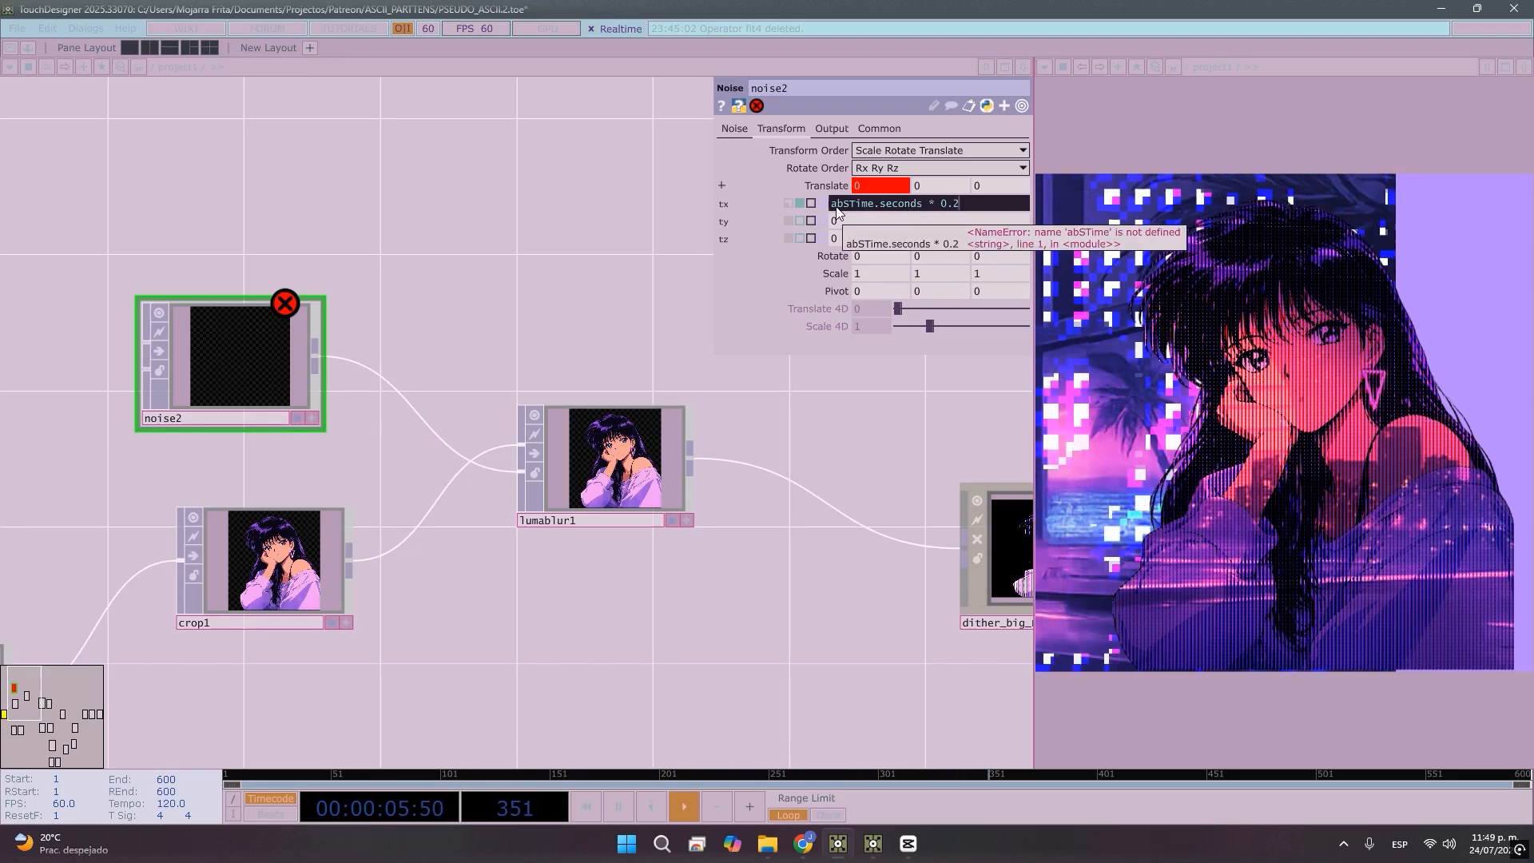
pyautogui.click(932, 208)
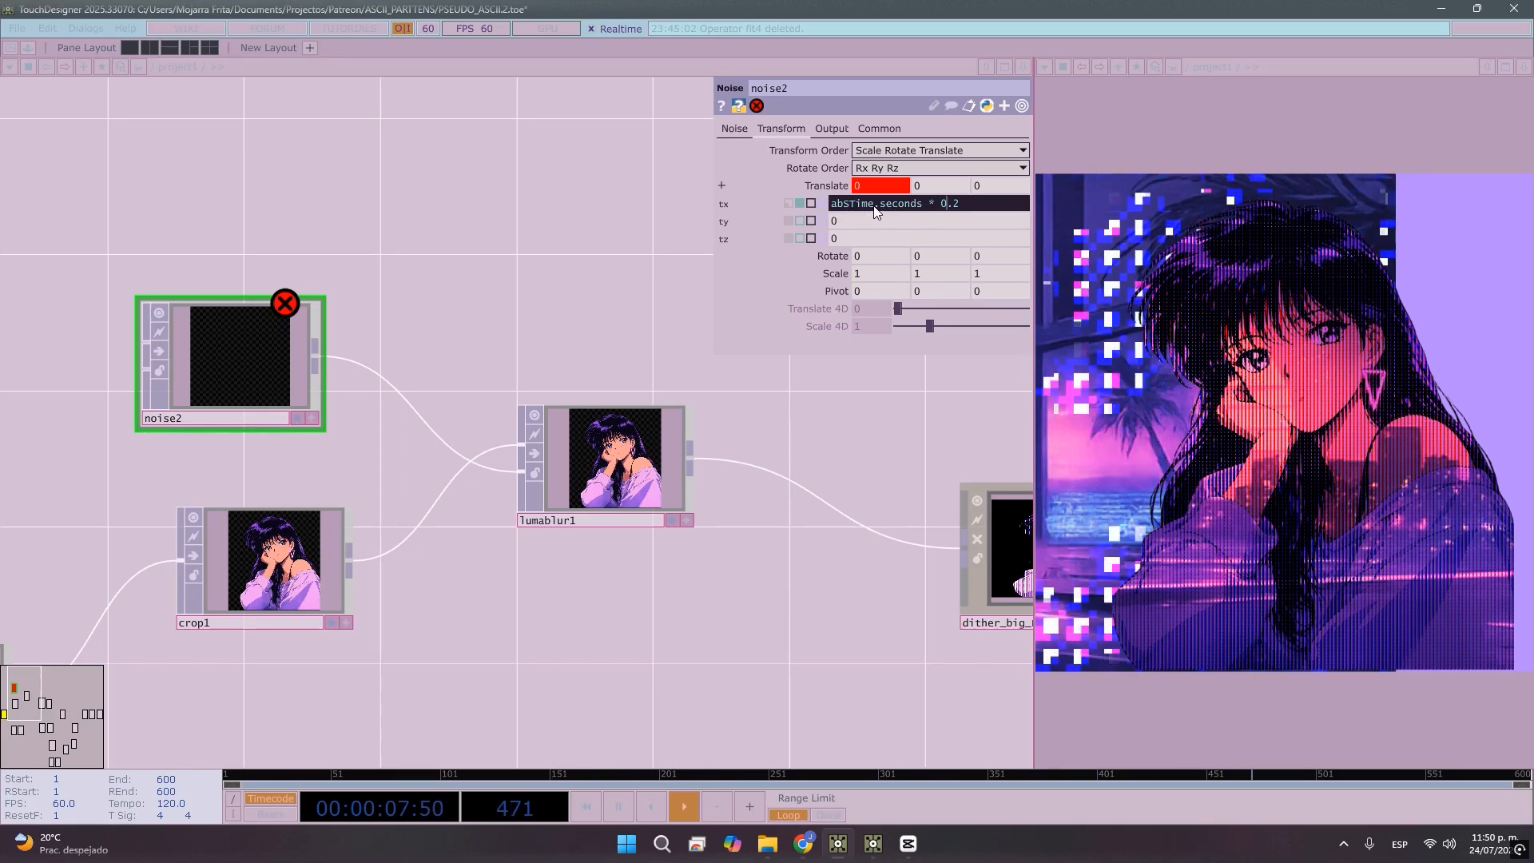
pyautogui.middleClick(286, 306)
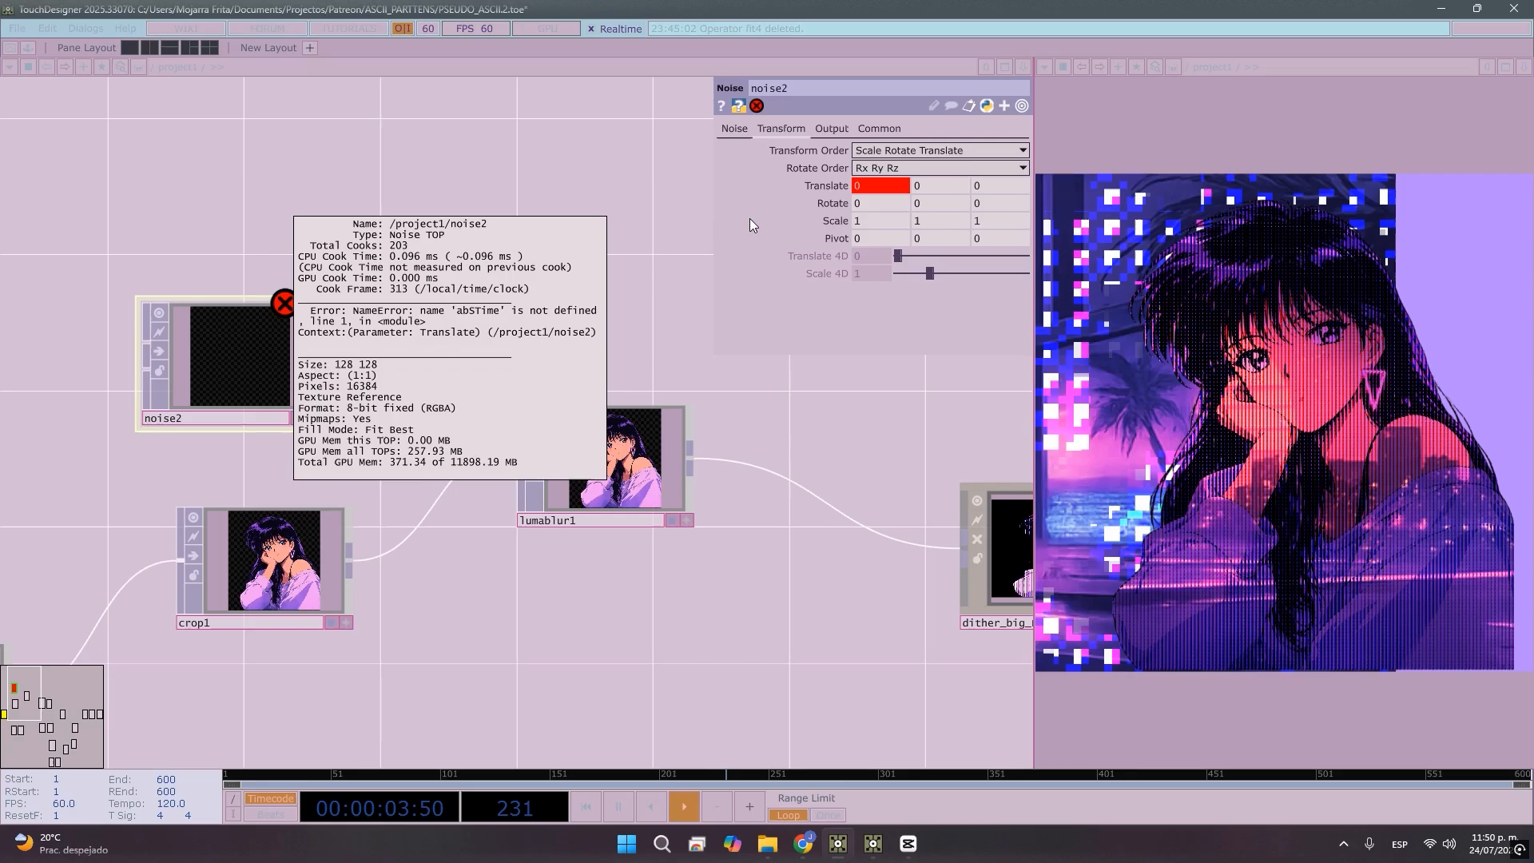
pyautogui.click(874, 187)
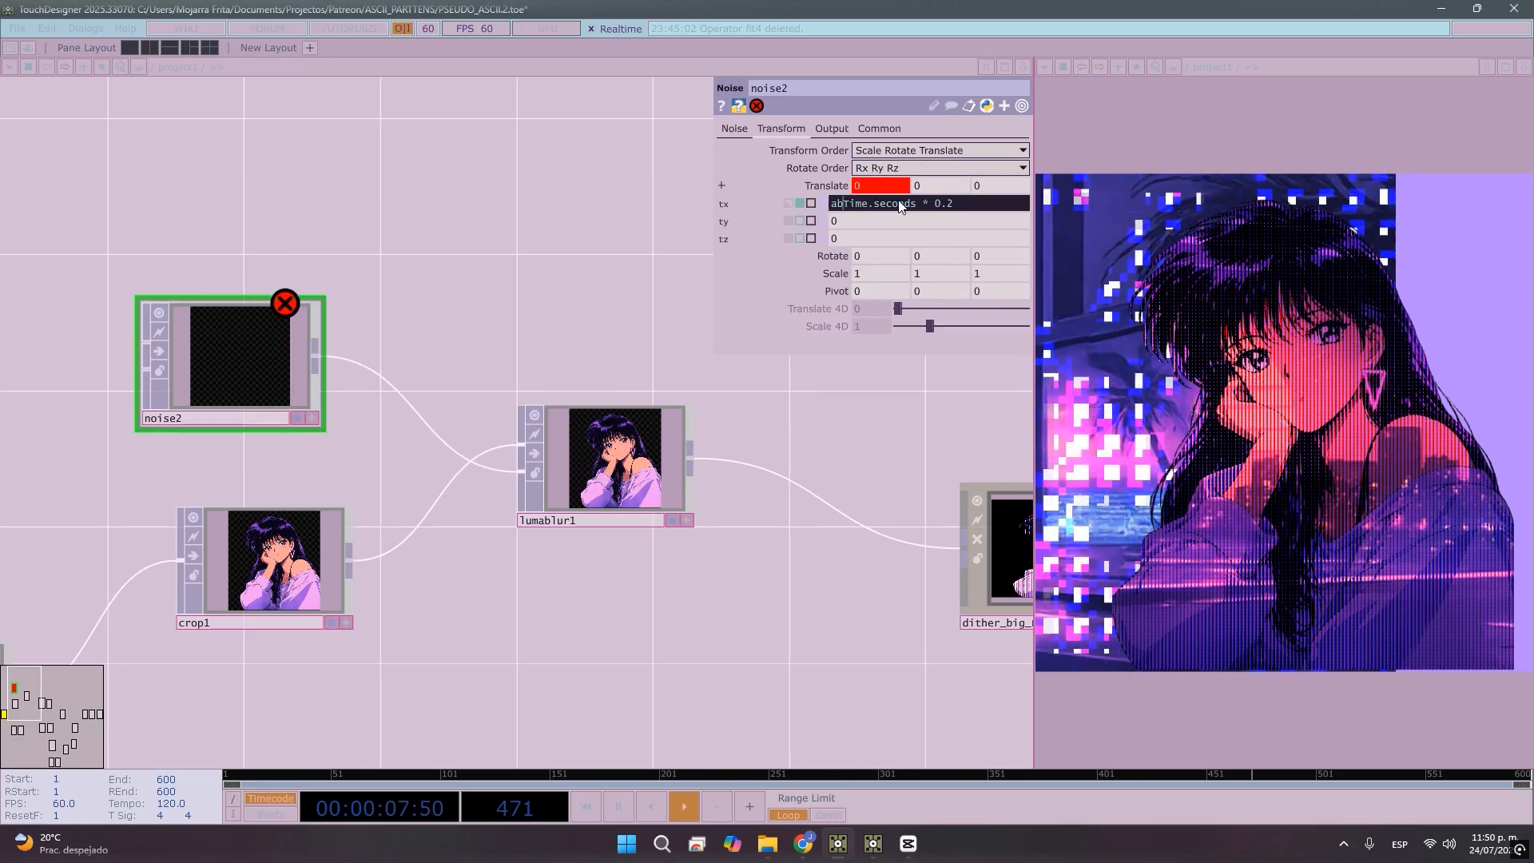
pyautogui.press('Return')
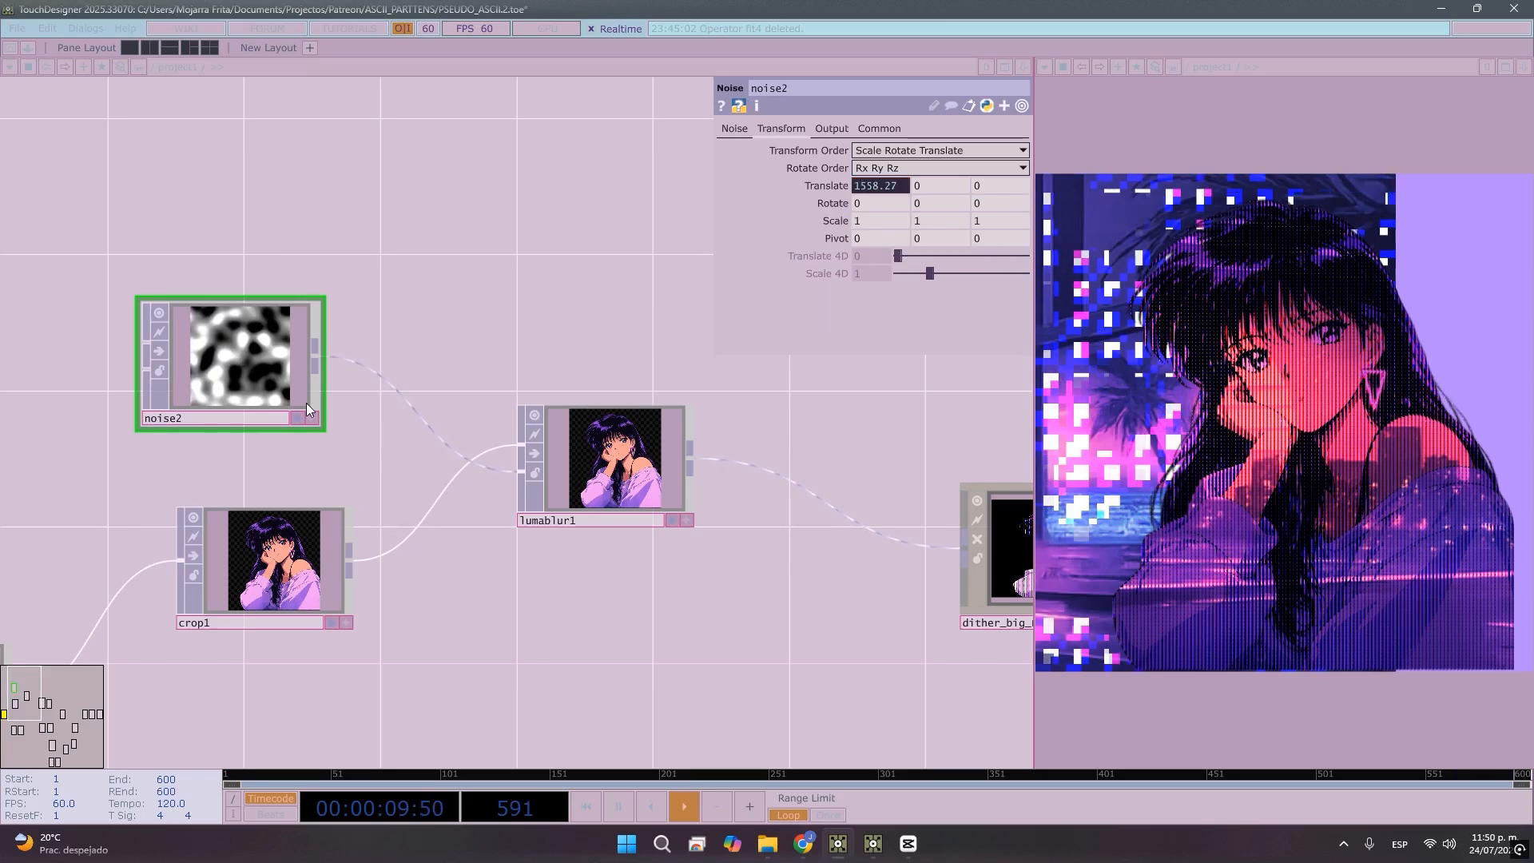
# Set lumablur1's White Filter Width to 24 to strengthen the noise-driven blur on the figure
pyautogui.scroll(5, 505, 500)
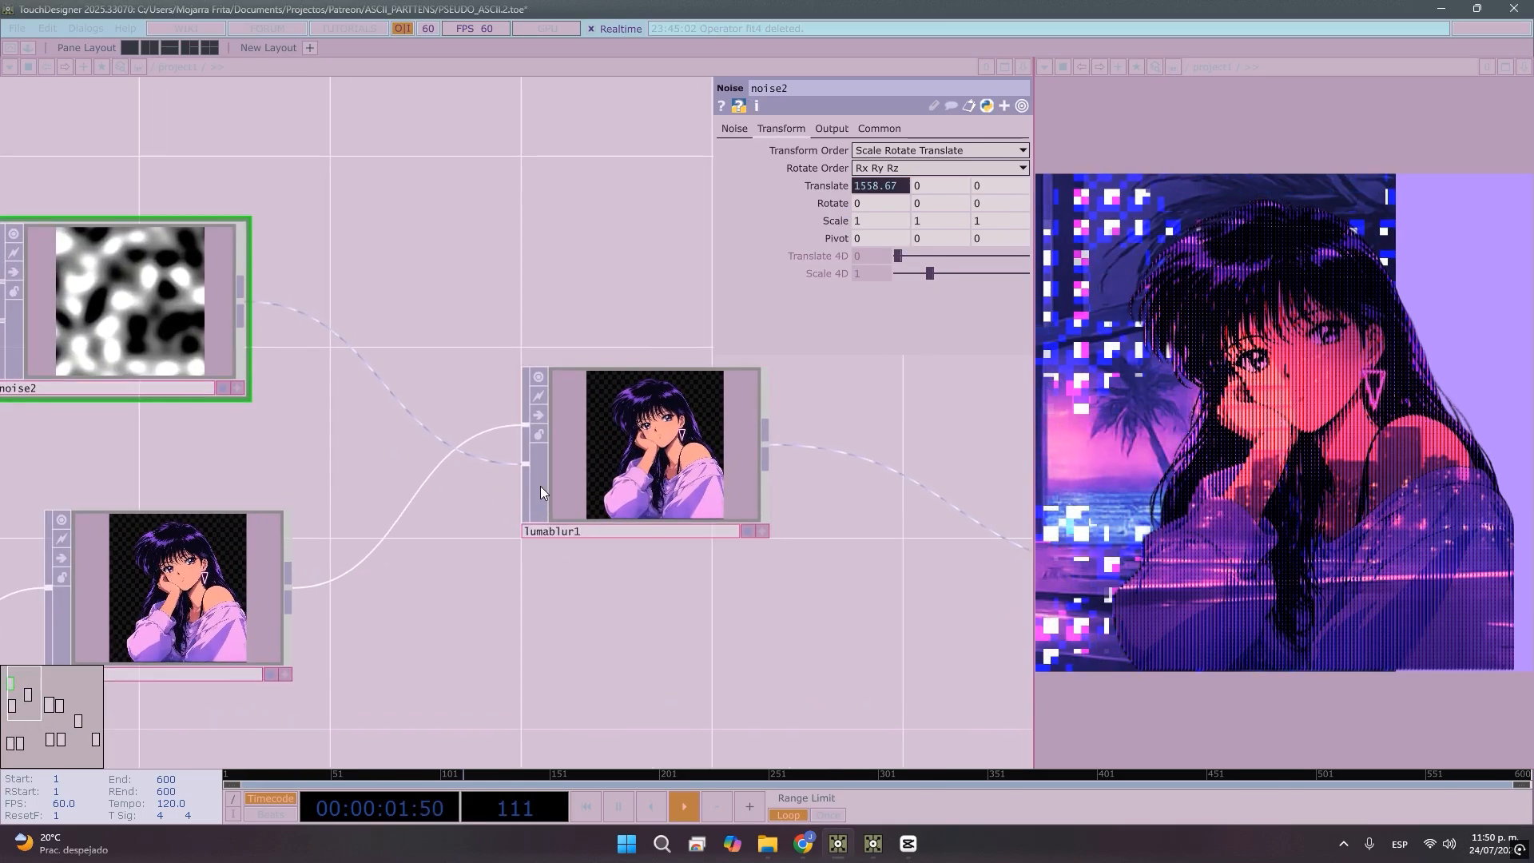
pyautogui.moveTo(225, 417); pyautogui.dragTo(410, 432)
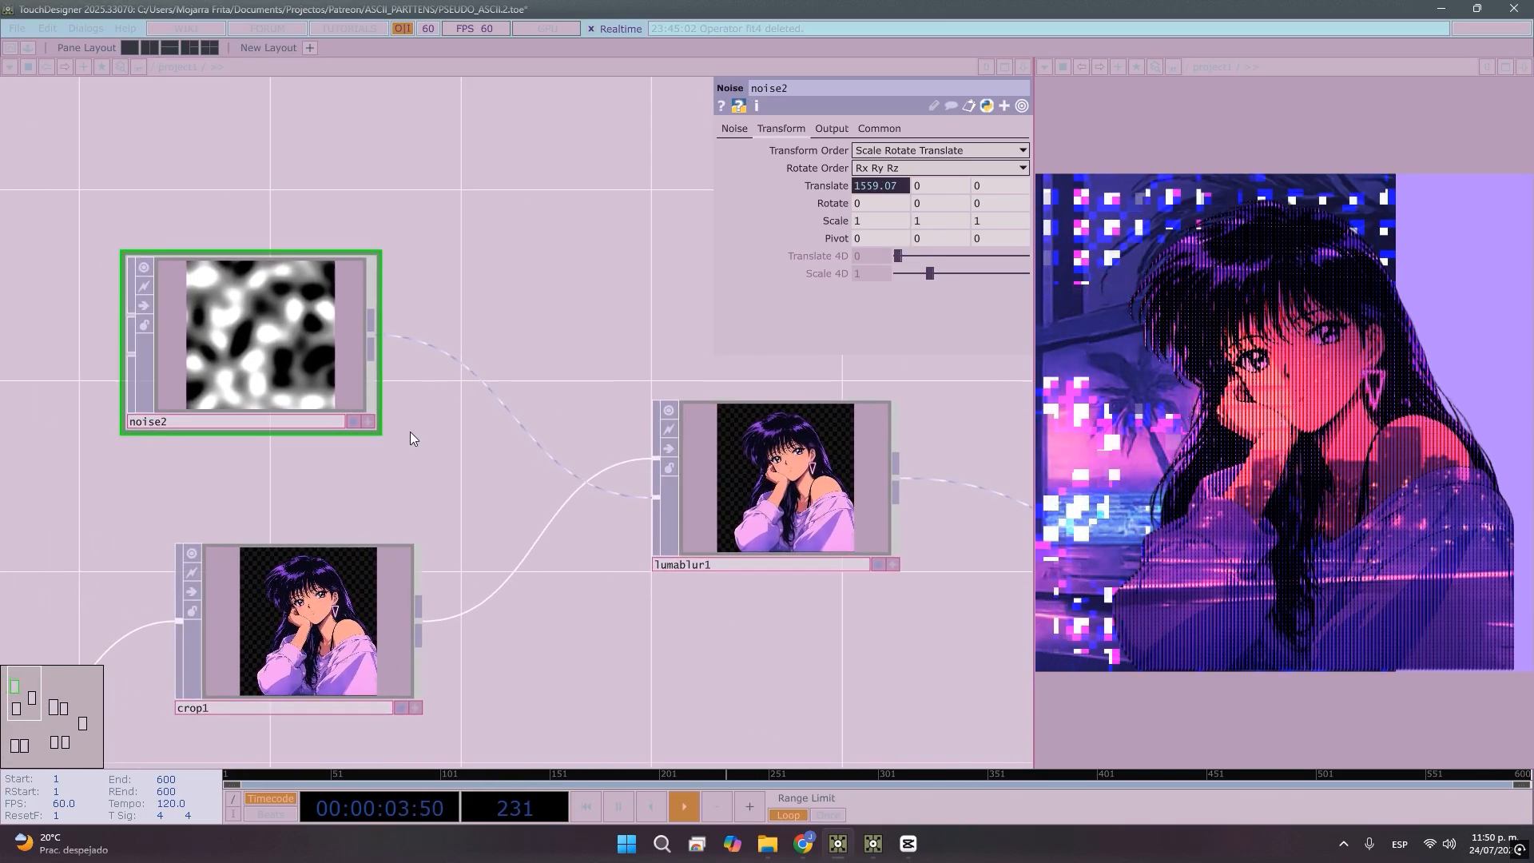
pyautogui.scroll(6, 199, 285)
pyautogui.scroll(-6, 577, 412)
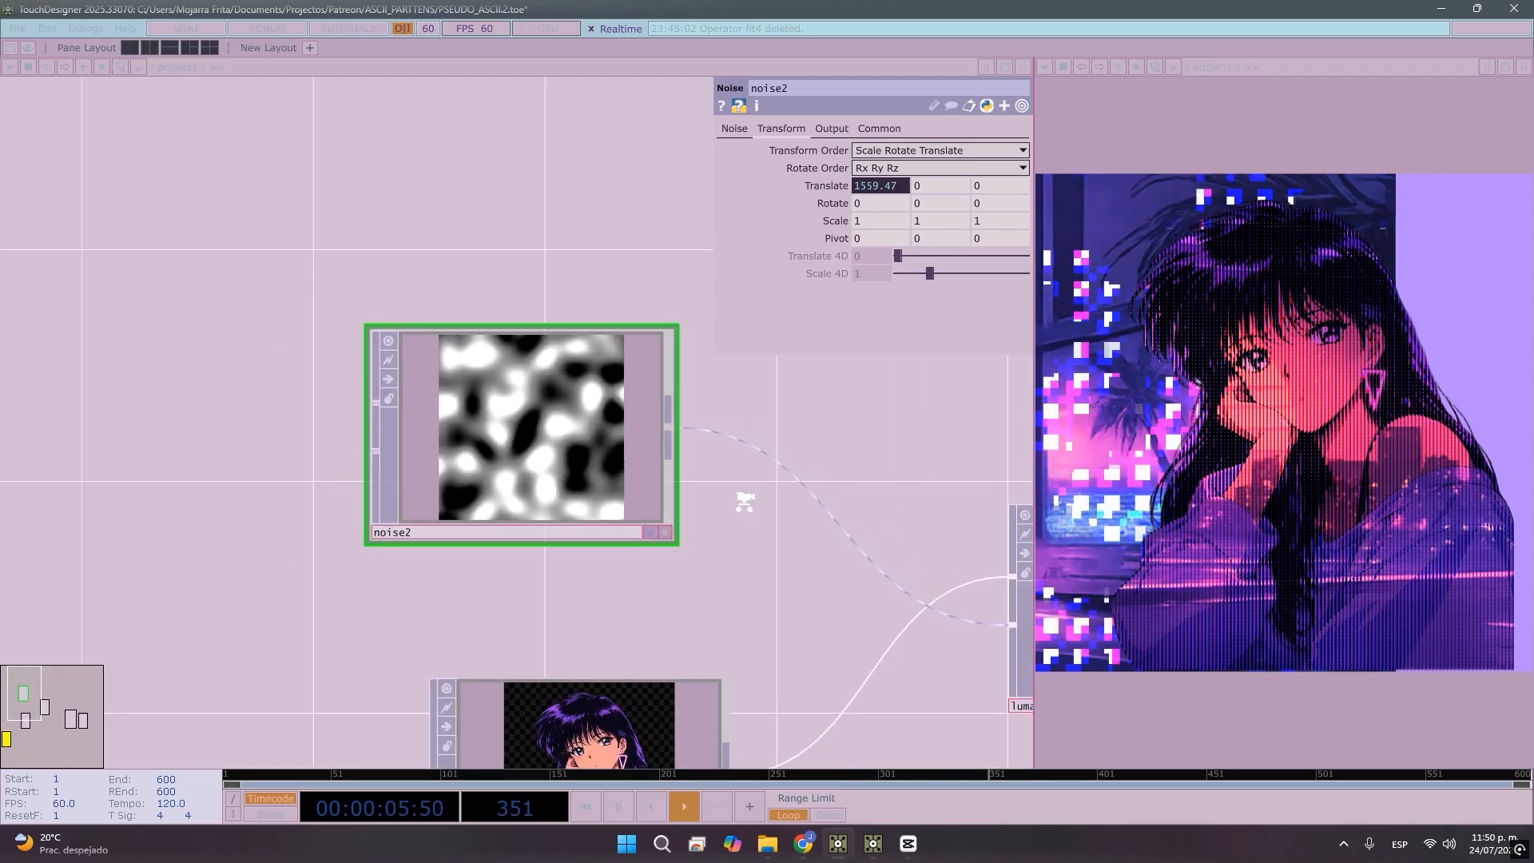
pyautogui.moveTo(982, 576); pyautogui.dragTo(733, 537)
pyautogui.click(733, 537)
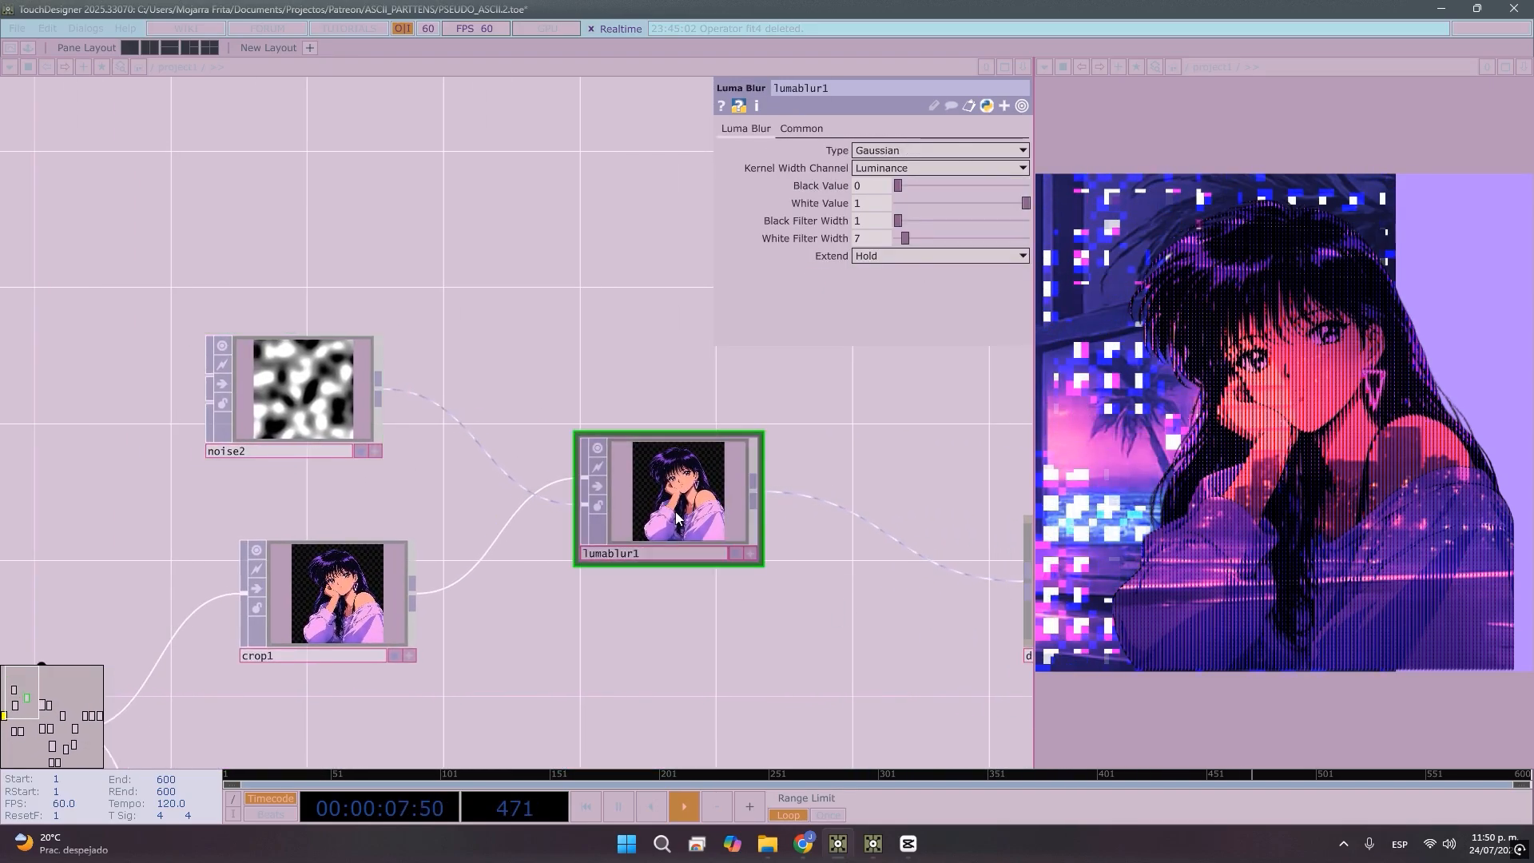
pyautogui.scroll(10, 646, 470)
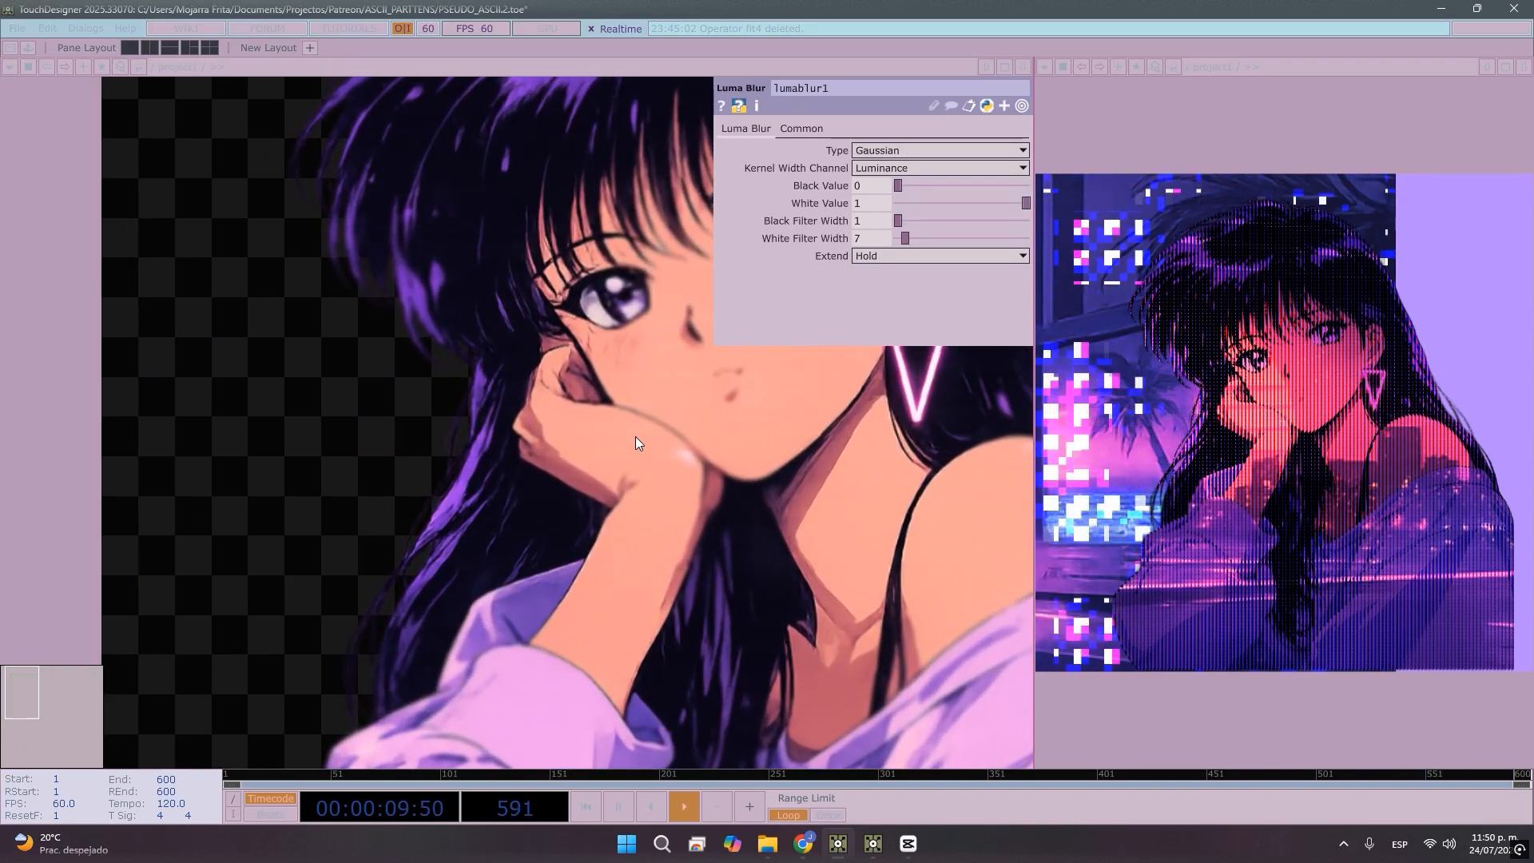
pyautogui.scroll(-4, 635, 436)
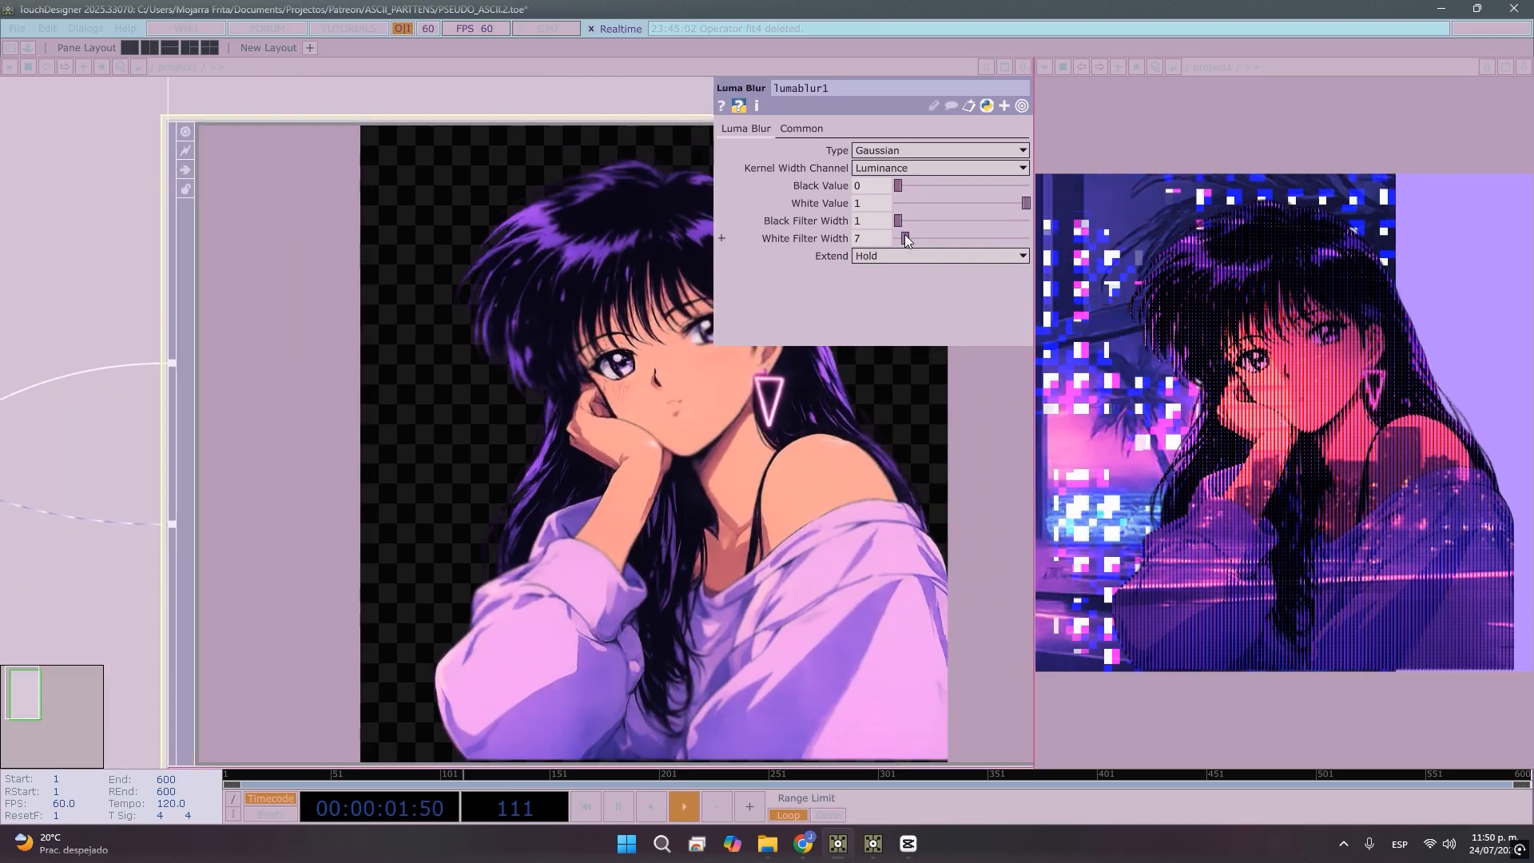
pyautogui.moveTo(904, 237)
pyautogui.mouseDown()
pyautogui.moveTo(947, 236)
pyautogui.moveTo(865, 224)
pyautogui.moveTo(928, 237)
pyautogui.mouseUp()
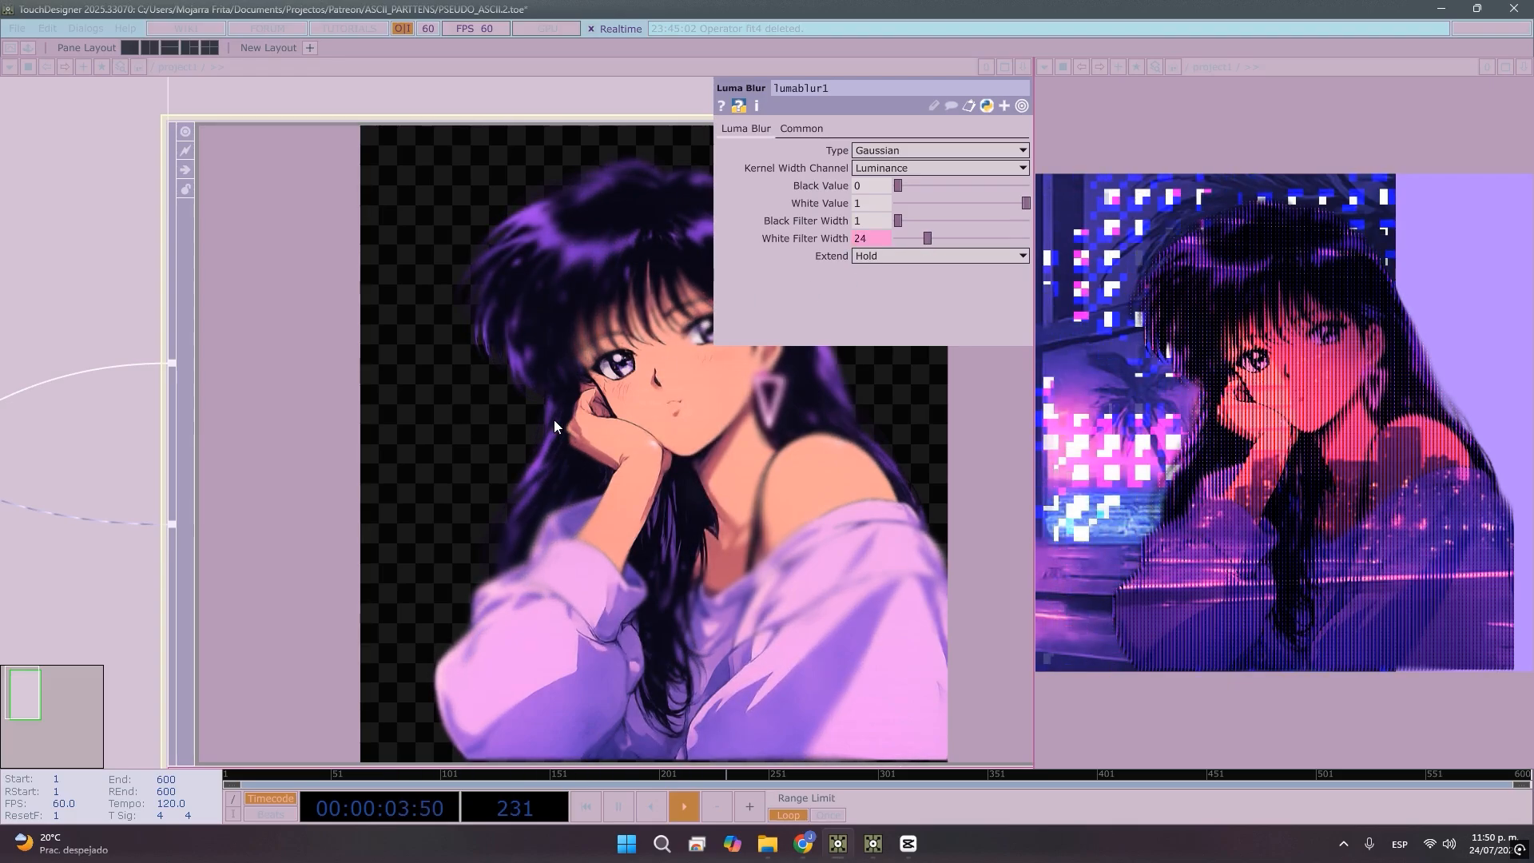
# Reposition the lumablur1 node between its noise2 and crop1 inputs and dither_big_Pack1
pyautogui.scroll(-4, 465, 472)
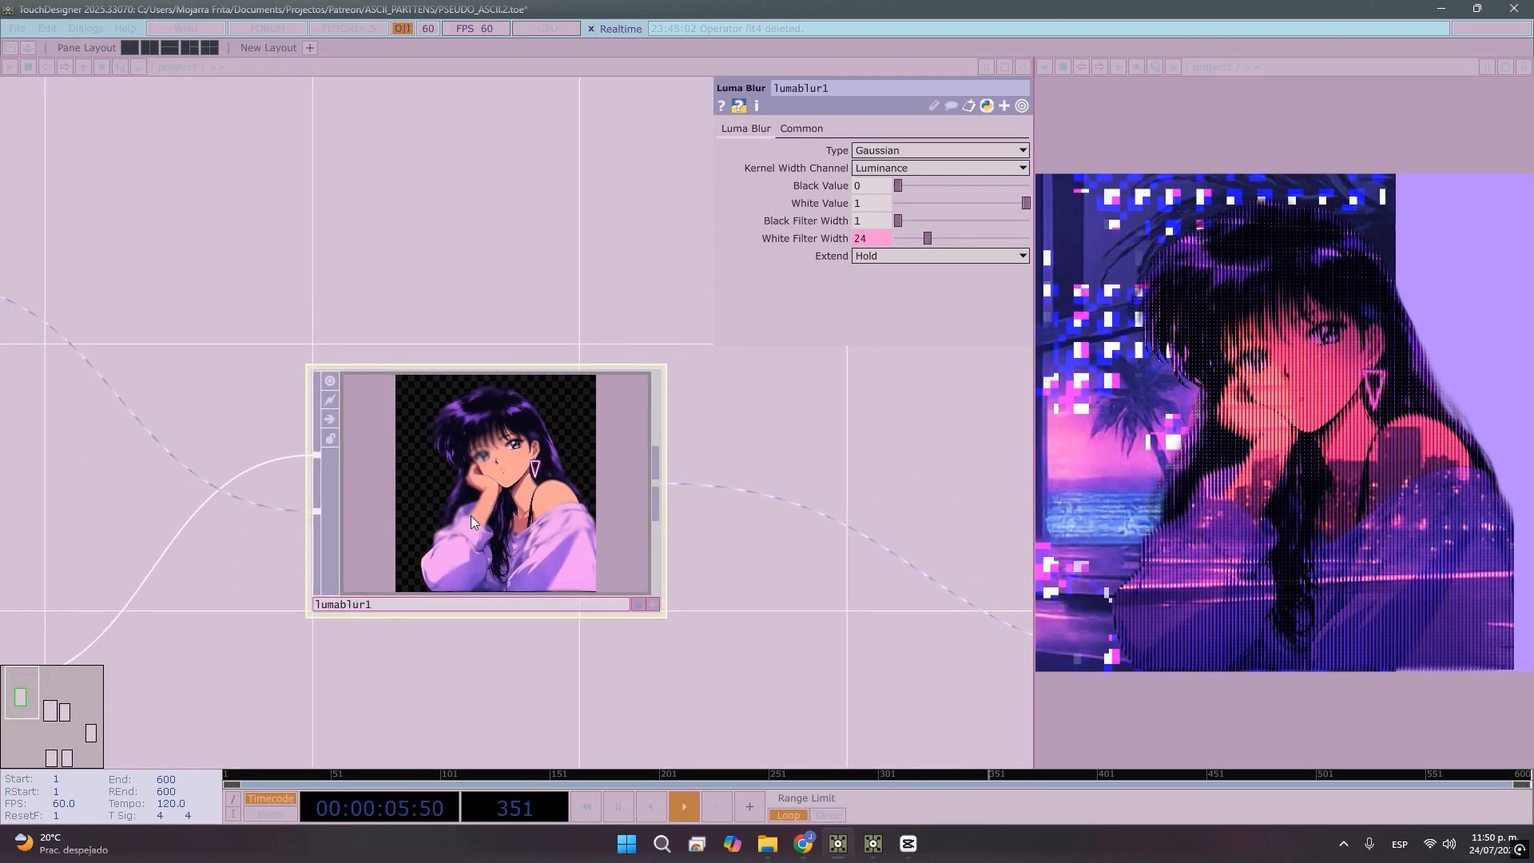
pyautogui.scroll(-3, 471, 516)
pyautogui.moveTo(449, 629); pyautogui.dragTo(582, 597)
pyautogui.moveTo(268, 365); pyautogui.dragTo(302, 400)
pyautogui.moveTo(693, 668); pyautogui.dragTo(373, 591)
pyautogui.scroll(-3, 373, 591)
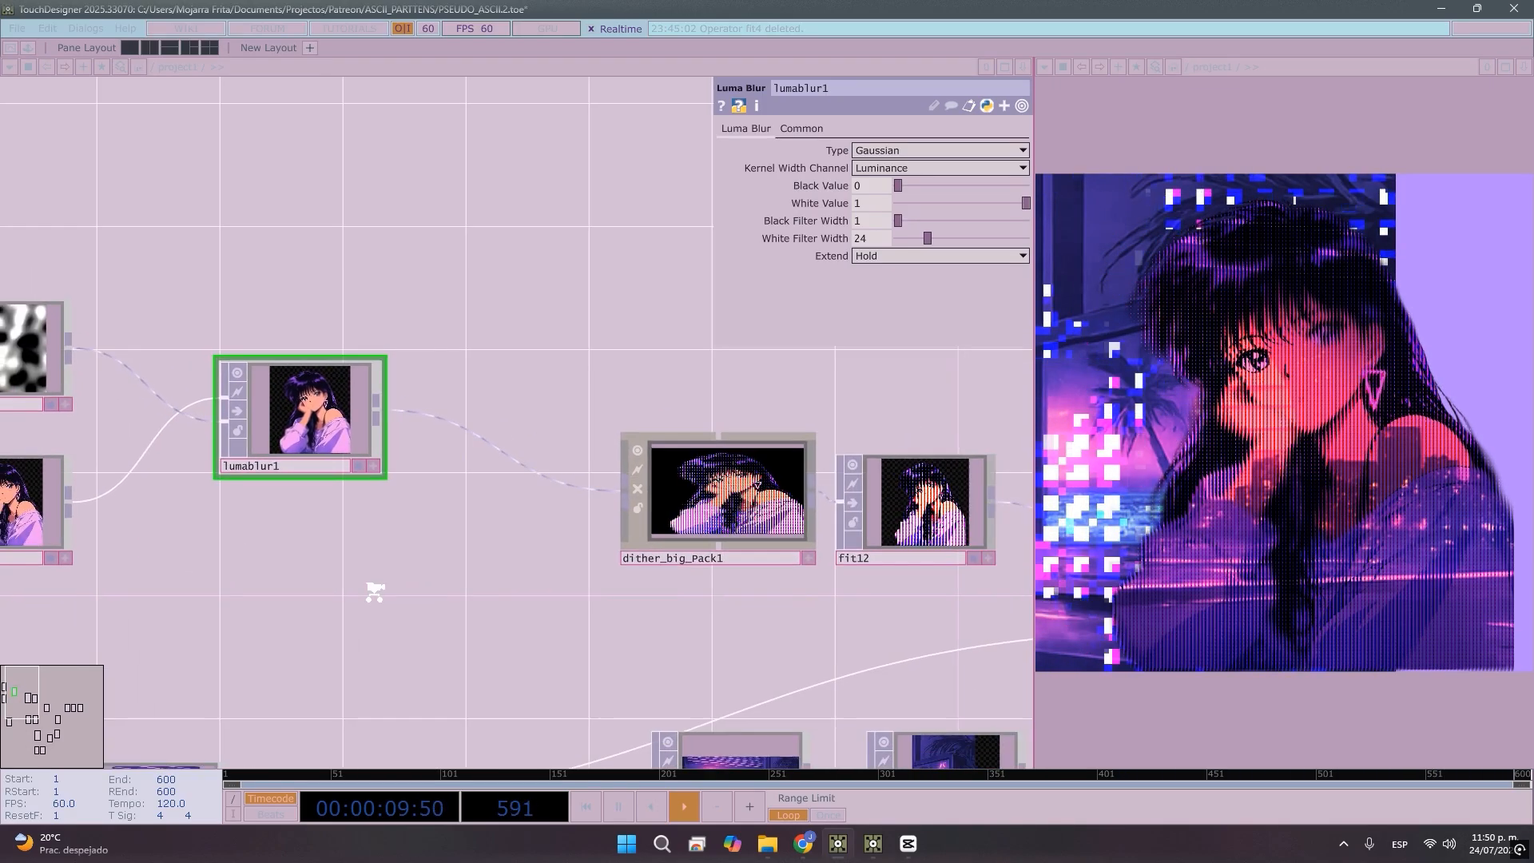
# Raise dither_big_Pack2's Res to give the background a finer dither pattern
pyautogui.moveTo(609, 667); pyautogui.dragTo(323, 530)
pyautogui.moveTo(743, 611); pyautogui.dragTo(616, 488)
pyautogui.click(431, 649)
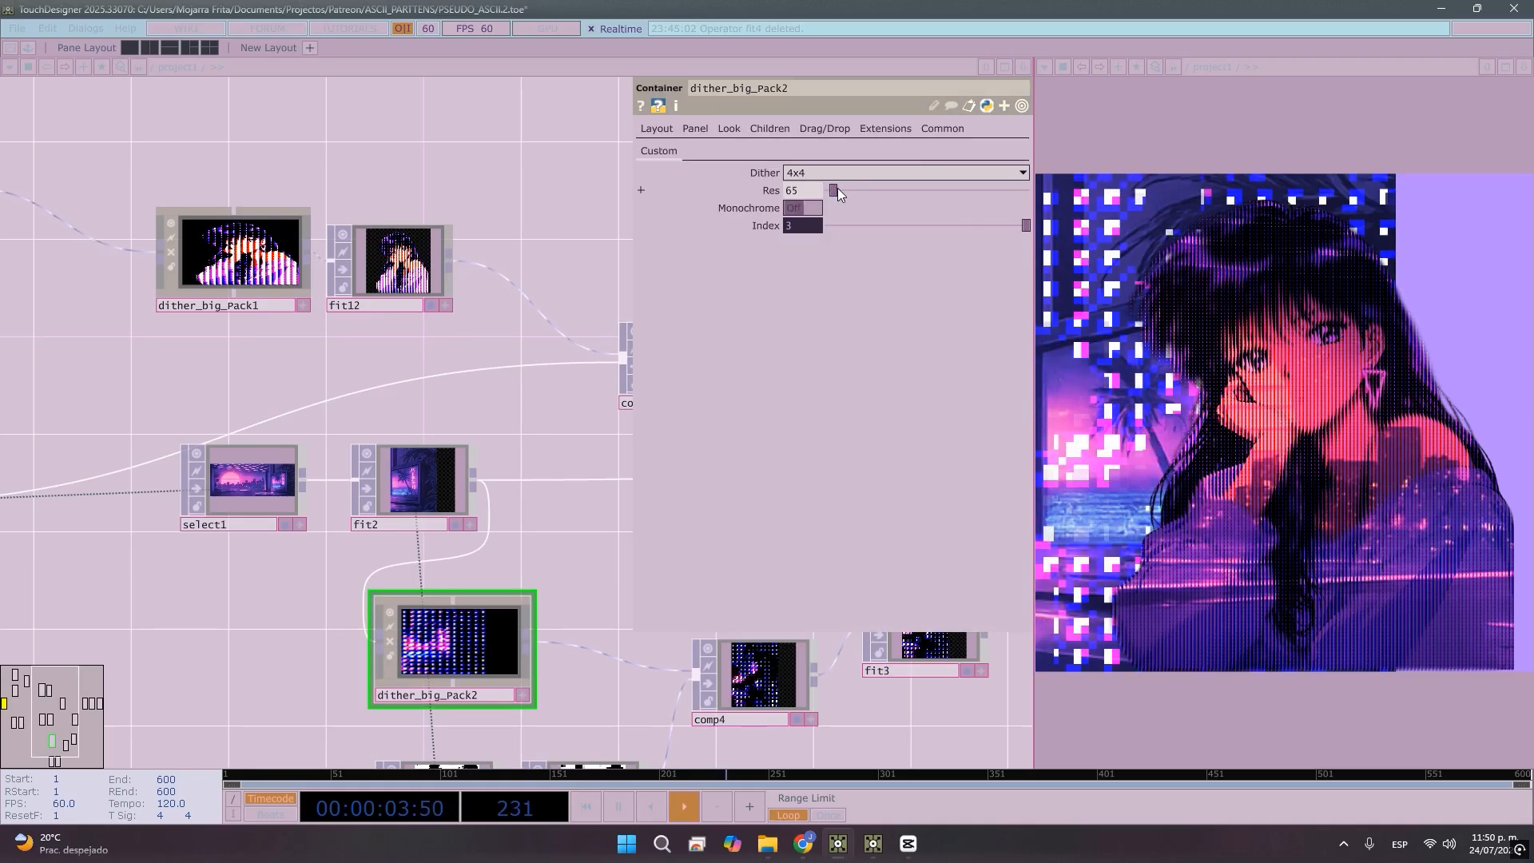
pyautogui.moveTo(838, 189); pyautogui.dragTo(869, 186)
# Move comp2, transform1 and out1 further downstream and shift comp3 after them to free space in the network
pyautogui.moveTo(376, 576); pyautogui.dragTo(128, 552)
pyautogui.scroll(-2, 393, 551)
pyautogui.moveTo(332, 548); pyautogui.dragTo(165, 548)
pyautogui.moveTo(462, 582); pyautogui.dragTo(342, 555)
pyautogui.click(275, 451)
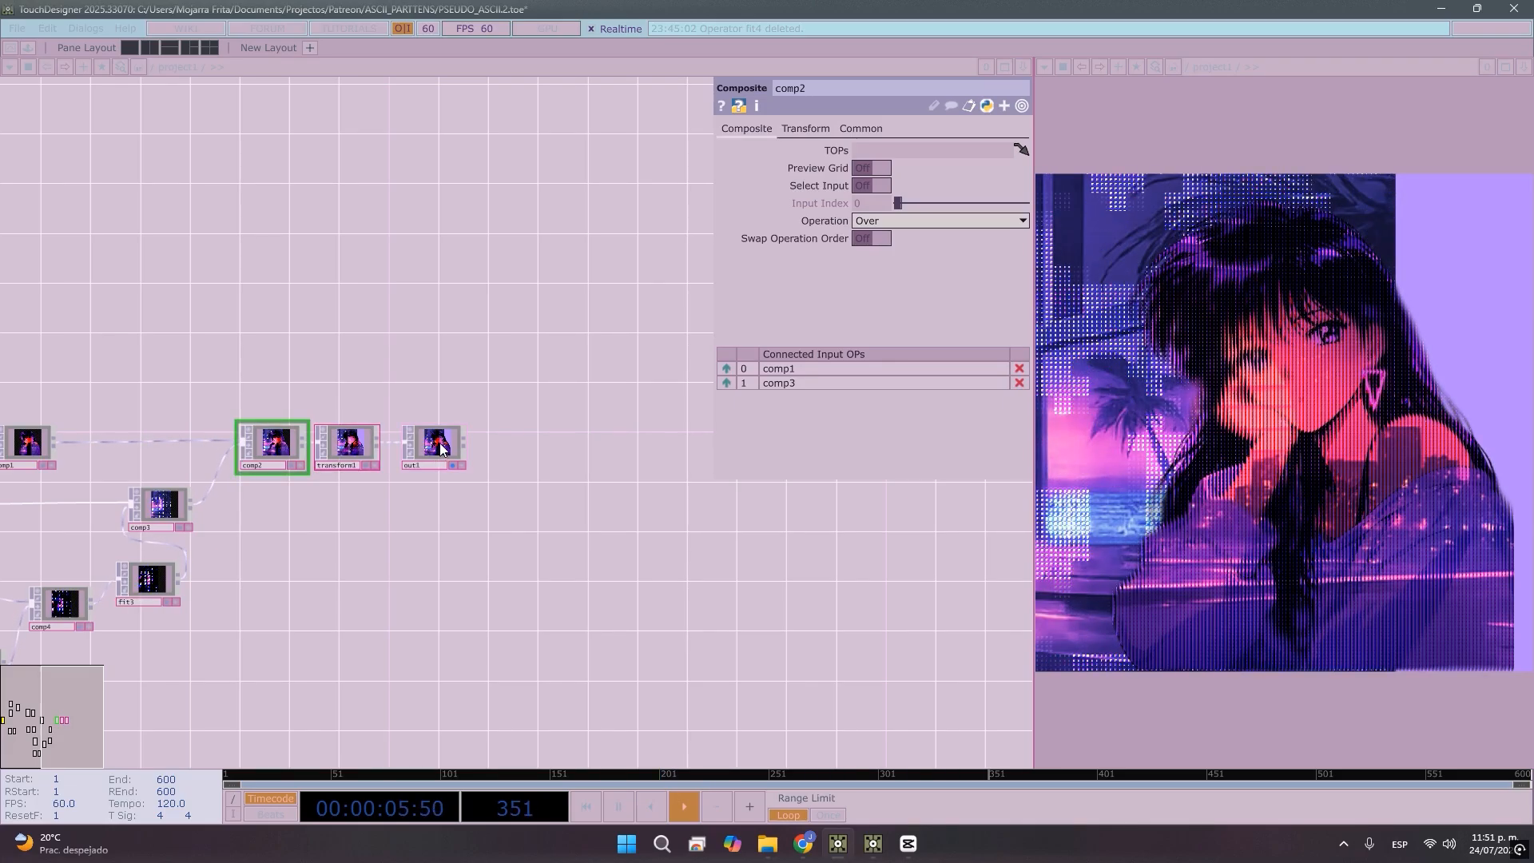
pyautogui.moveTo(443, 448); pyautogui.dragTo(628, 447)
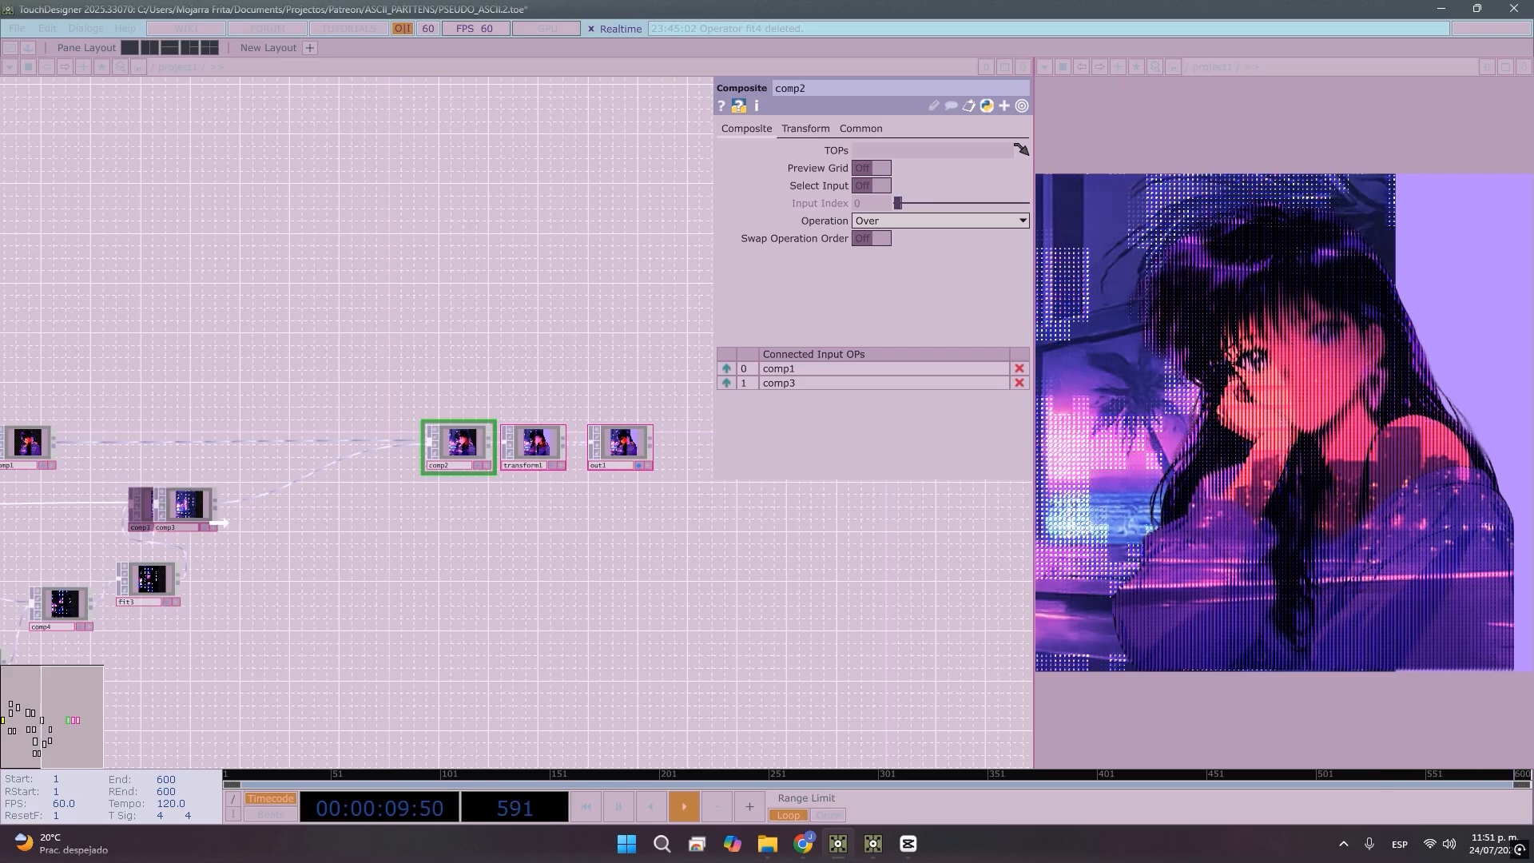
pyautogui.moveTo(160, 503); pyautogui.dragTo(221, 503)
pyautogui.moveTo(298, 559); pyautogui.dragTo(426, 515)
pyautogui.scroll(3, 231, 619)
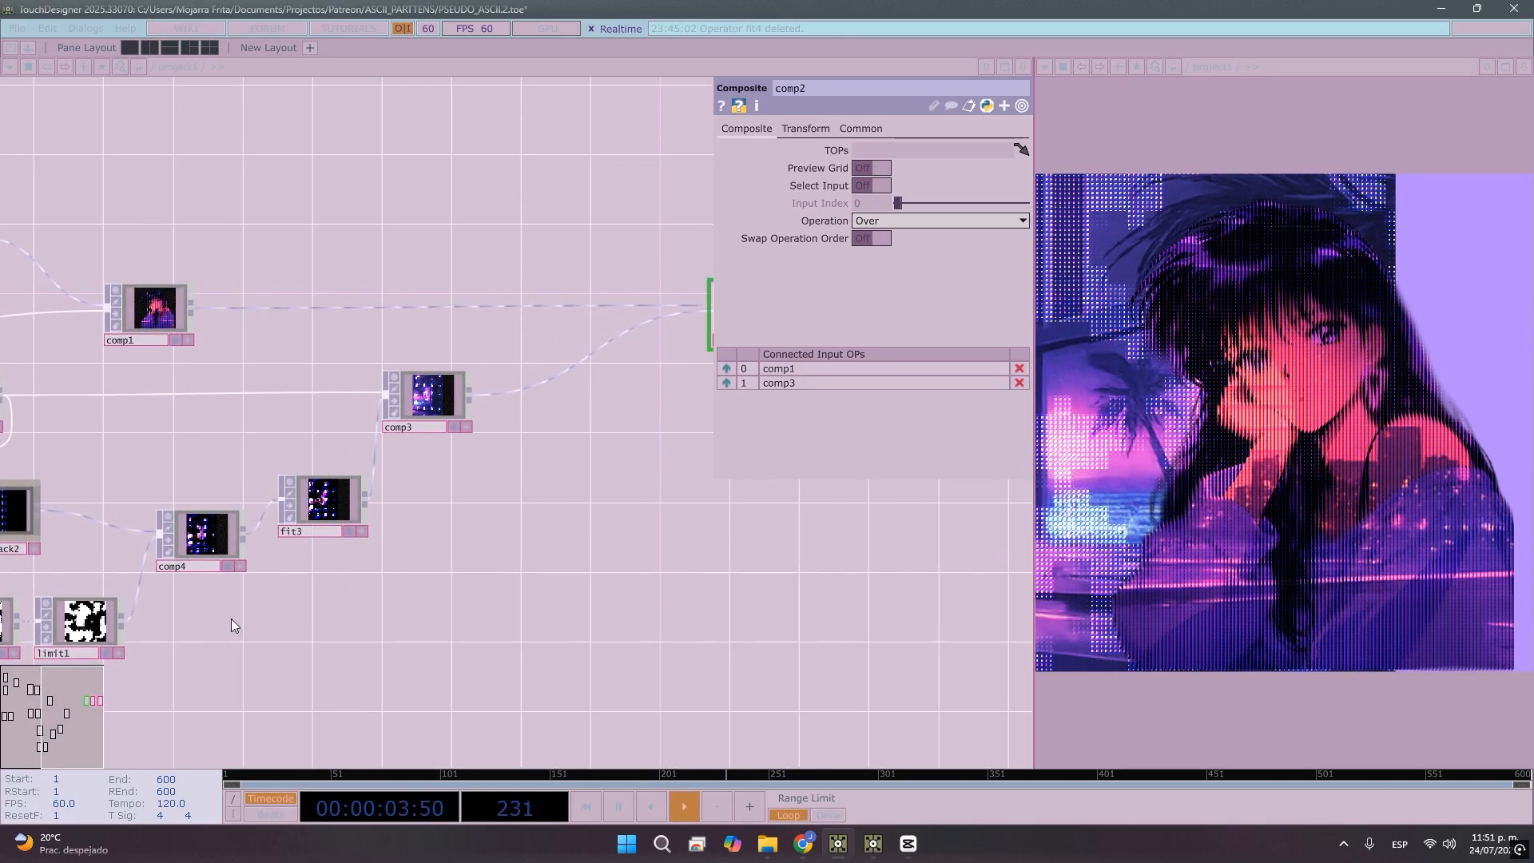
# Pull comp4 and fit3 back toward dither_big_Pack2 to leave room for a node before comp3
pyautogui.moveTo(231, 619); pyautogui.dragTo(316, 580)
pyautogui.moveTo(271, 524); pyautogui.dragTo(220, 507)
pyautogui.moveTo(439, 470); pyautogui.dragTo(339, 463)
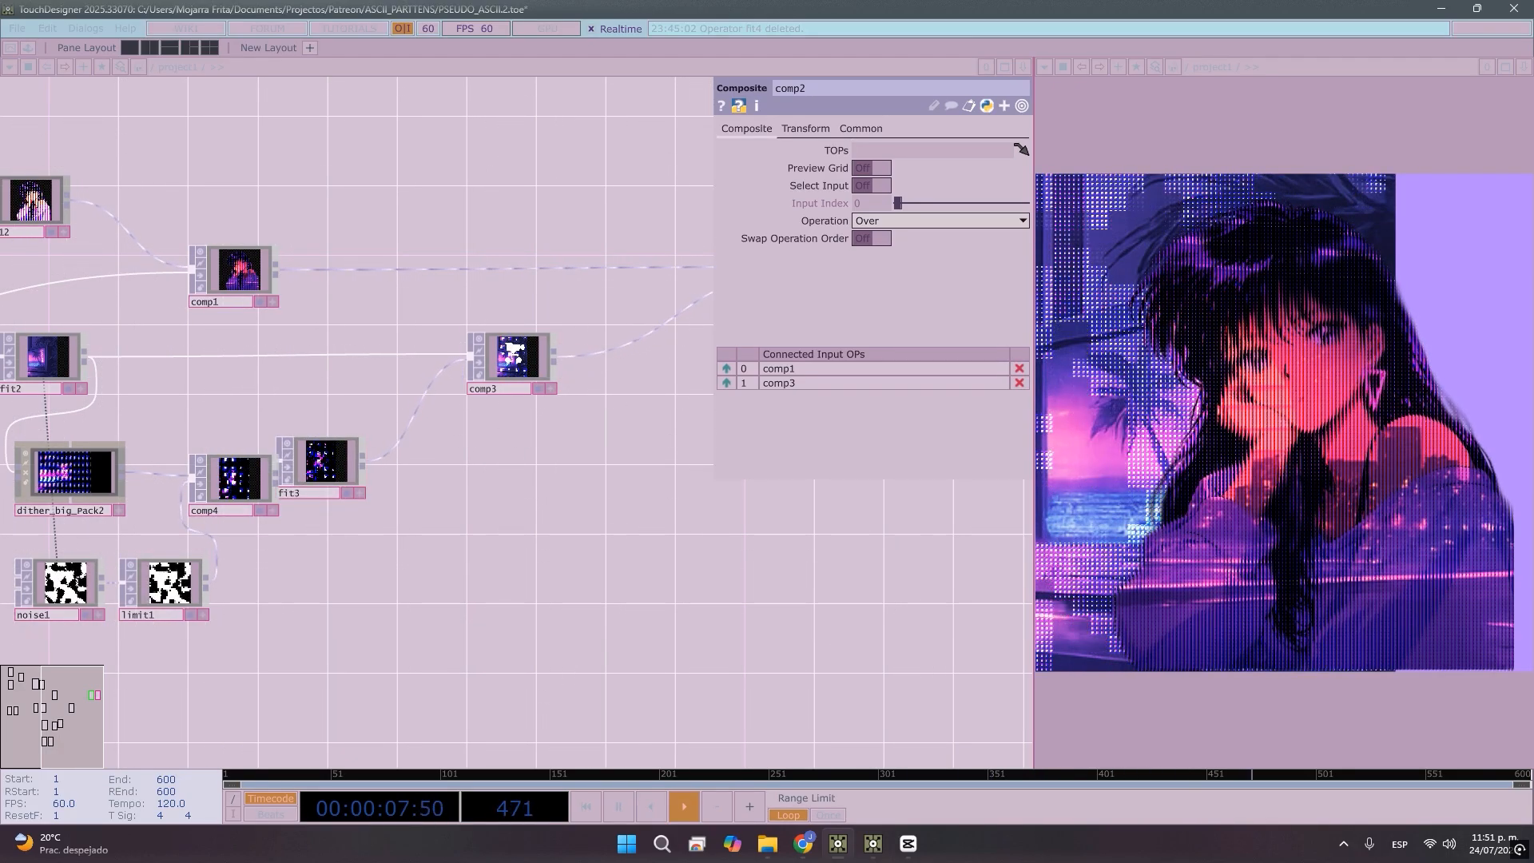
pyautogui.scroll(4, 512, 354)
pyautogui.scroll(-2, 476, 419)
pyautogui.moveTo(438, 548); pyautogui.dragTo(593, 507)
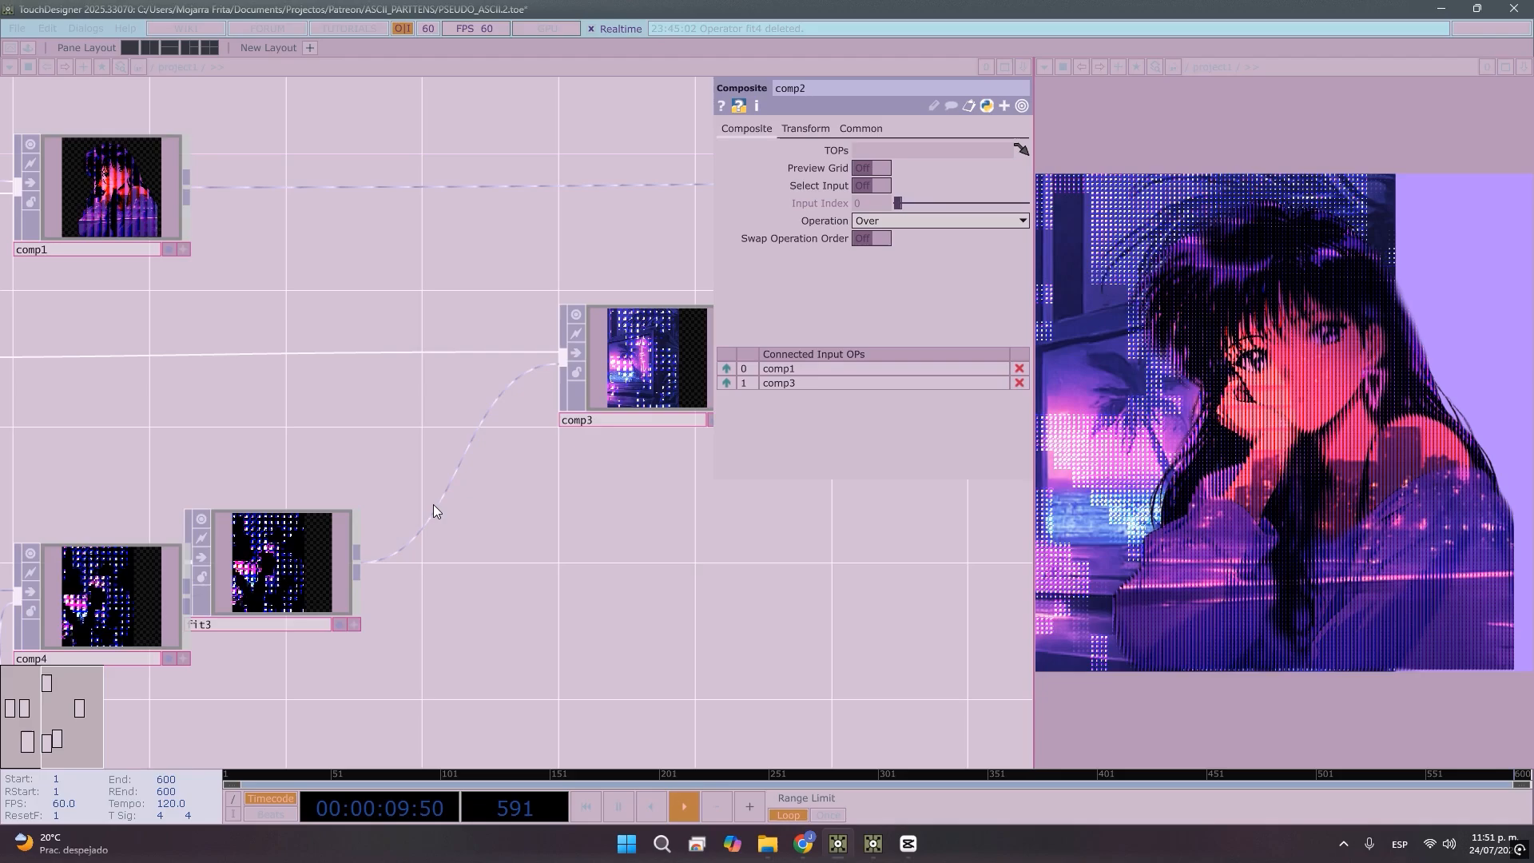
pyautogui.rightClick(433, 509)
pyautogui.press('Escape')
pyautogui.rightClick(449, 492)
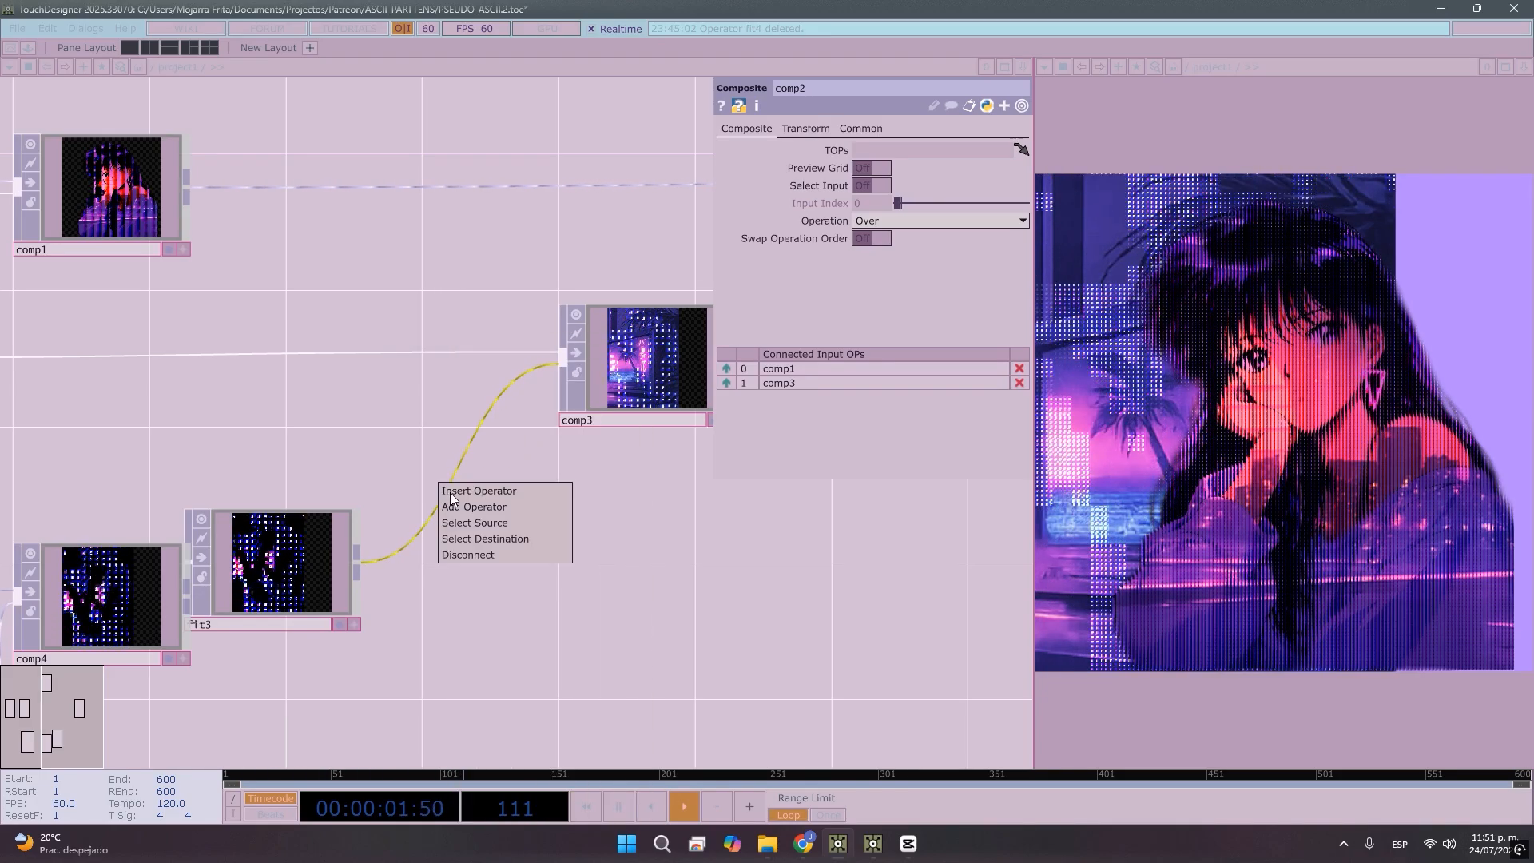
pyautogui.click(449, 490)
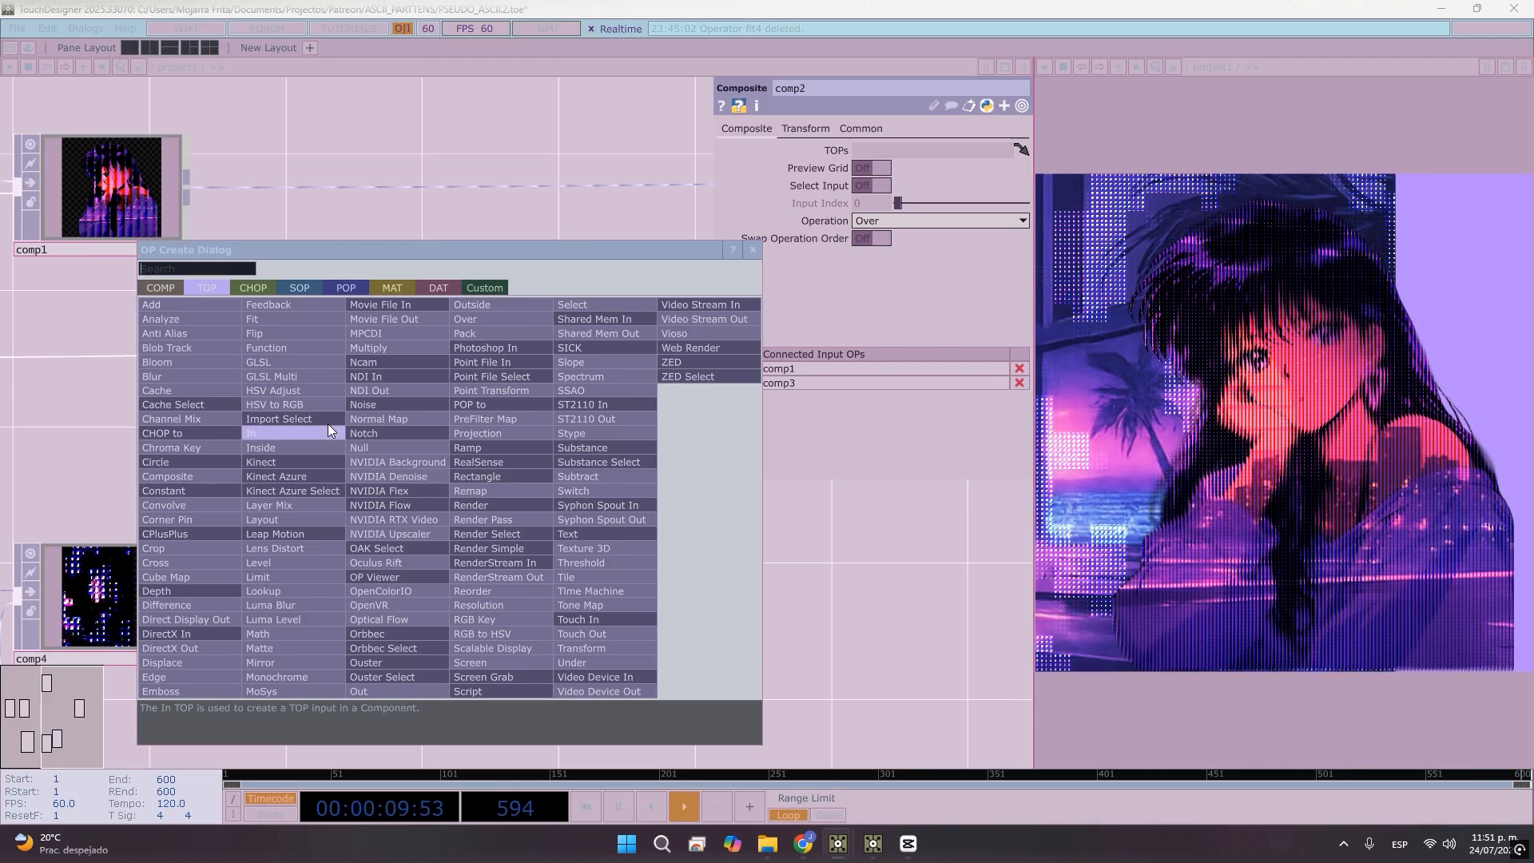
pyautogui.click(305, 402)
pyautogui.press('Escape')
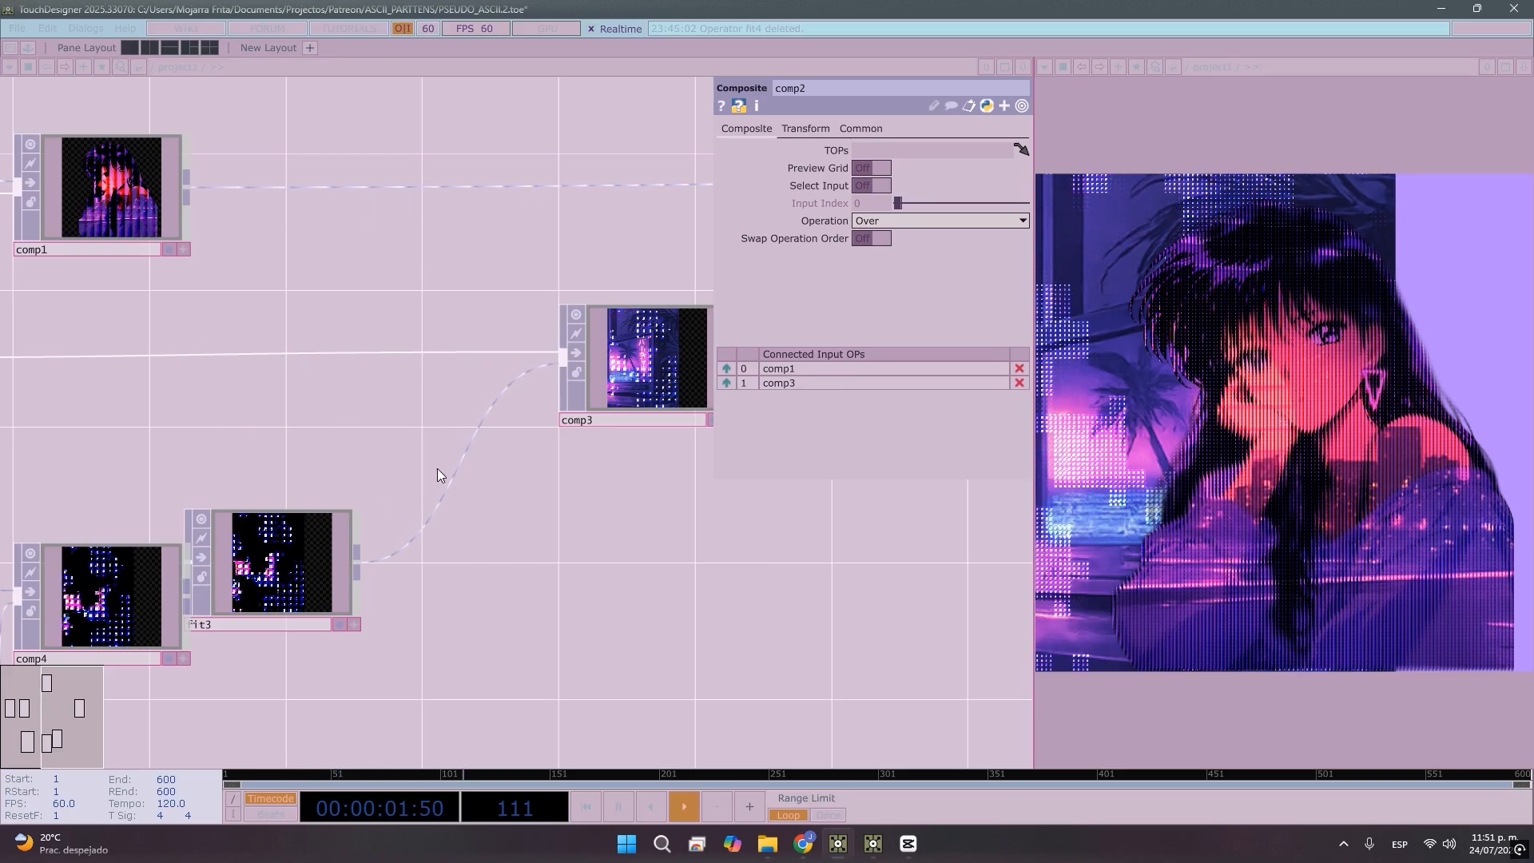
# Insert an HSV Adjust TOP on the wire between fit3 and comp3, and line comp4 up with fit3
pyautogui.rightClick(452, 491)
pyautogui.click(447, 483)
pyautogui.rightClick(449, 486)
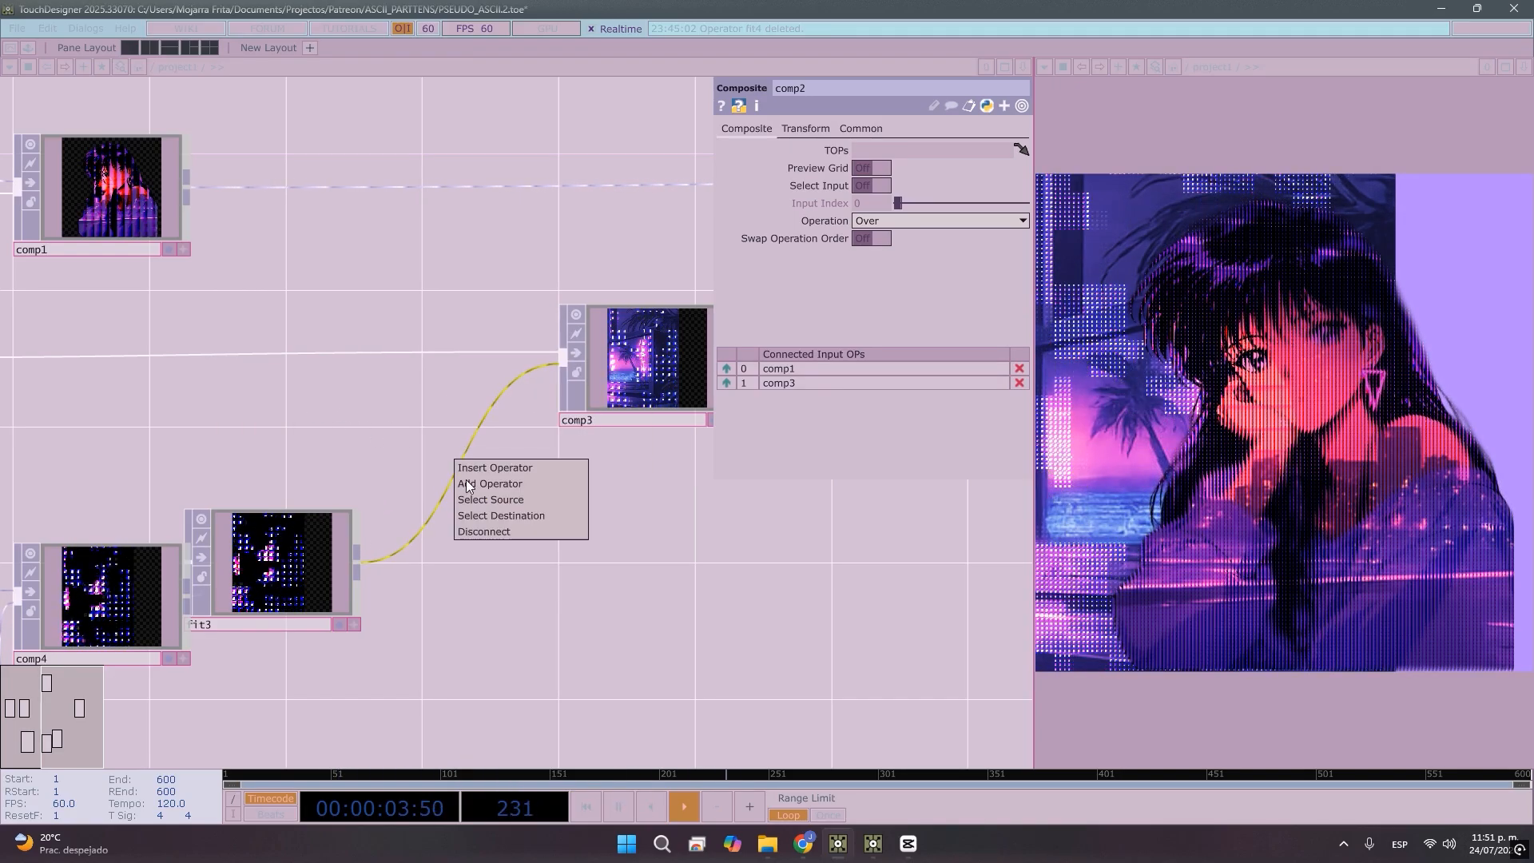
pyautogui.click(481, 467)
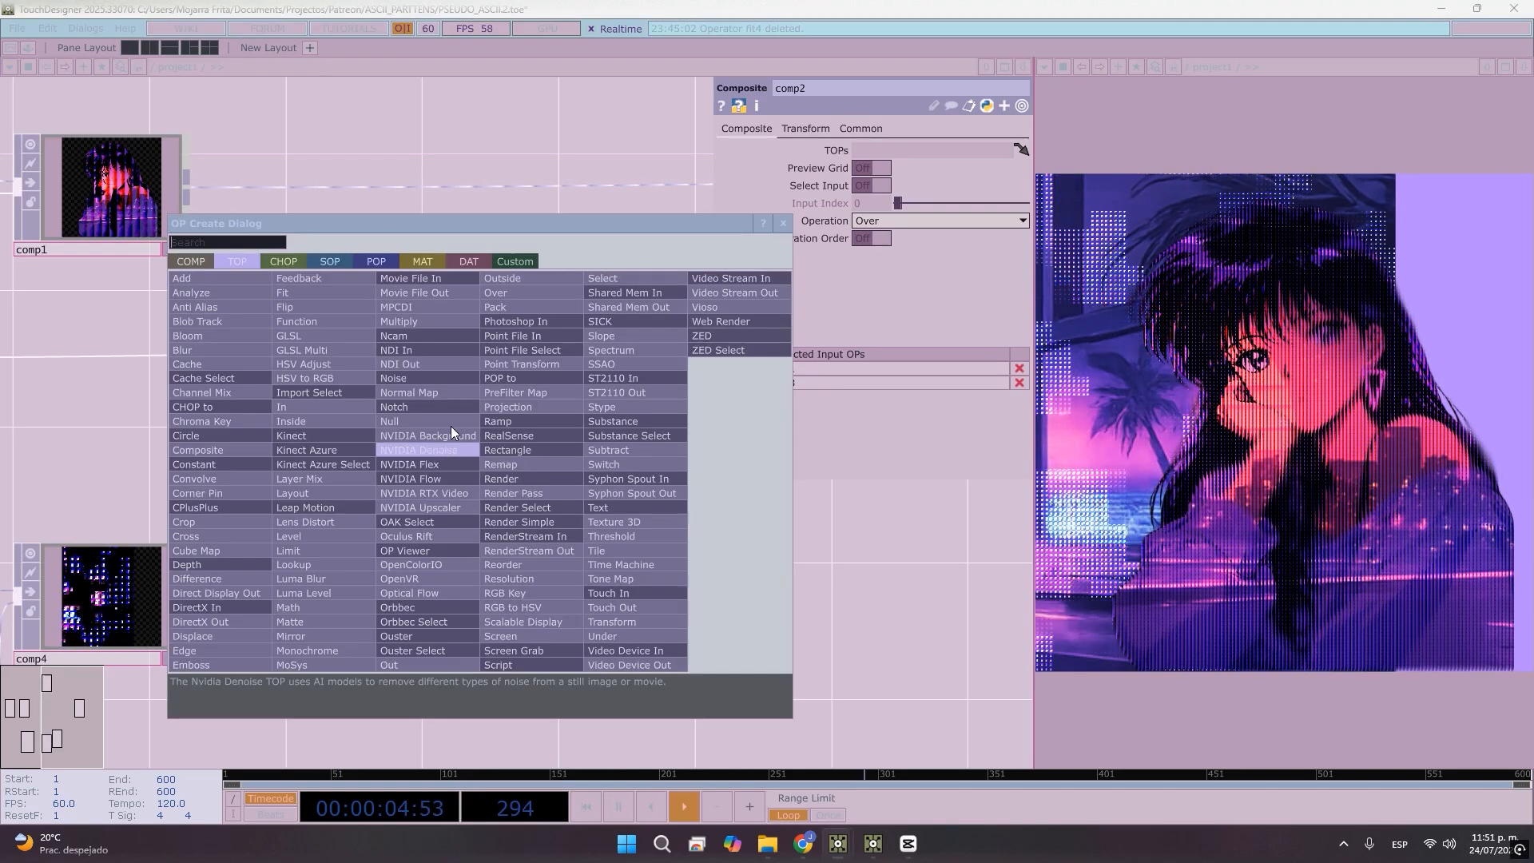
pyautogui.click(290, 361)
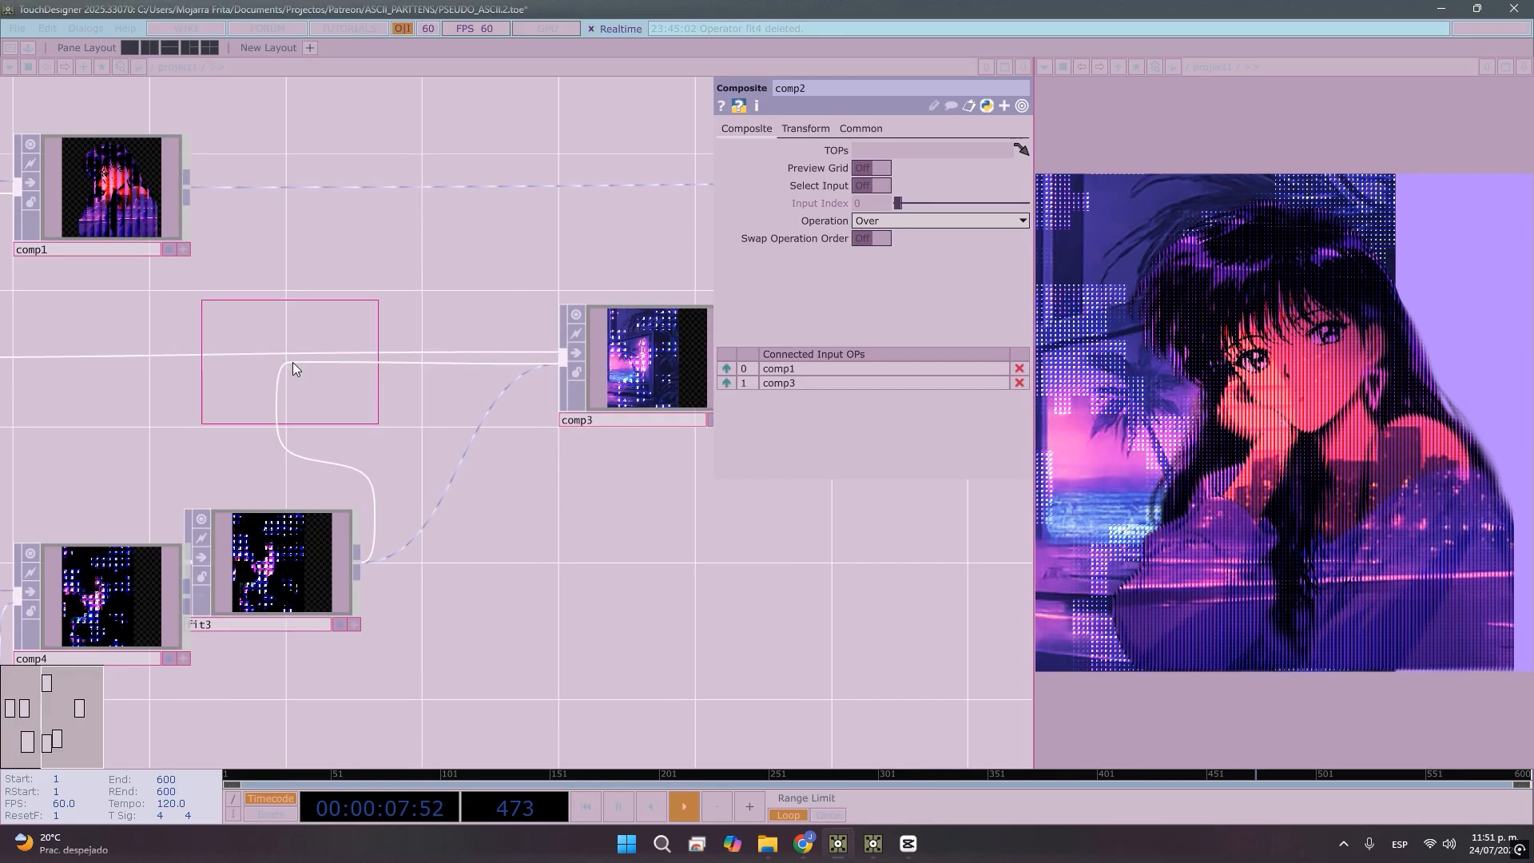
pyautogui.click(476, 568)
pyautogui.moveTo(207, 669); pyautogui.dragTo(358, 628)
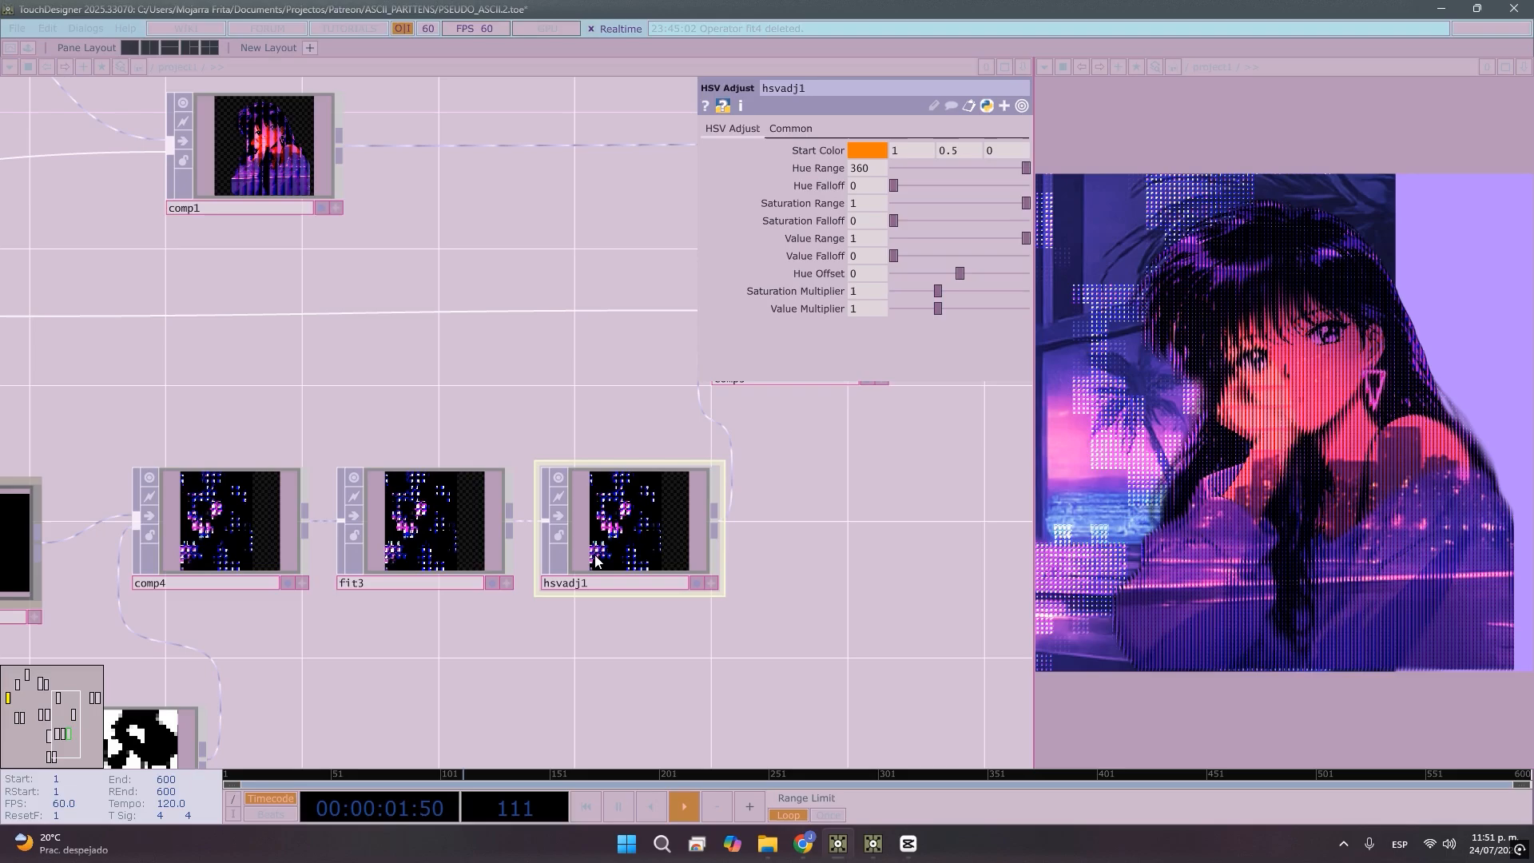
# Set hsvadj1's Saturation Multiplier to 2.71 and Hue Offset to -56 to recolor the background dither
pyautogui.moveTo(793, 610); pyautogui.dragTo(541, 655)
pyautogui.moveTo(956, 275); pyautogui.dragTo(1013, 291)
pyautogui.moveTo(924, 273); pyautogui.dragTo(950, 280)
pyautogui.scroll(-3, 740, 577)
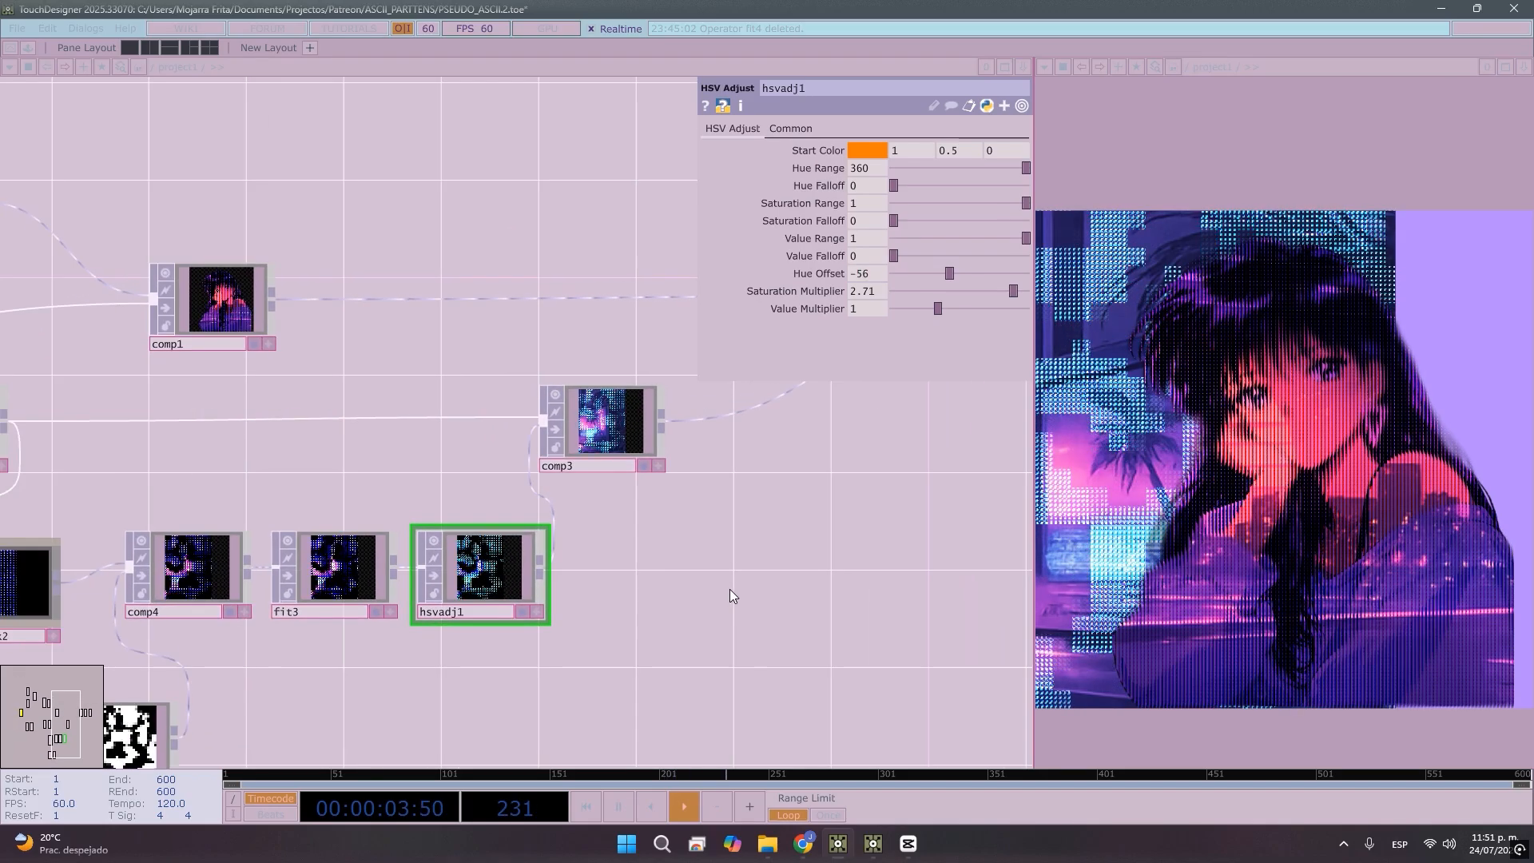
# Move out1 away from transform1 to make room for another node between them
pyautogui.moveTo(730, 588); pyautogui.dragTo(708, 590)
pyautogui.moveTo(828, 472); pyautogui.dragTo(344, 550)
pyautogui.moveTo(687, 548); pyautogui.dragTo(319, 583)
pyautogui.moveTo(564, 412); pyautogui.dragTo(805, 412)
# Insert a Bloom TOP between transform1 and out1 with Bloom Fill 0.41 and Bloom Intensity 1.45
pyautogui.rightClick(598, 401)
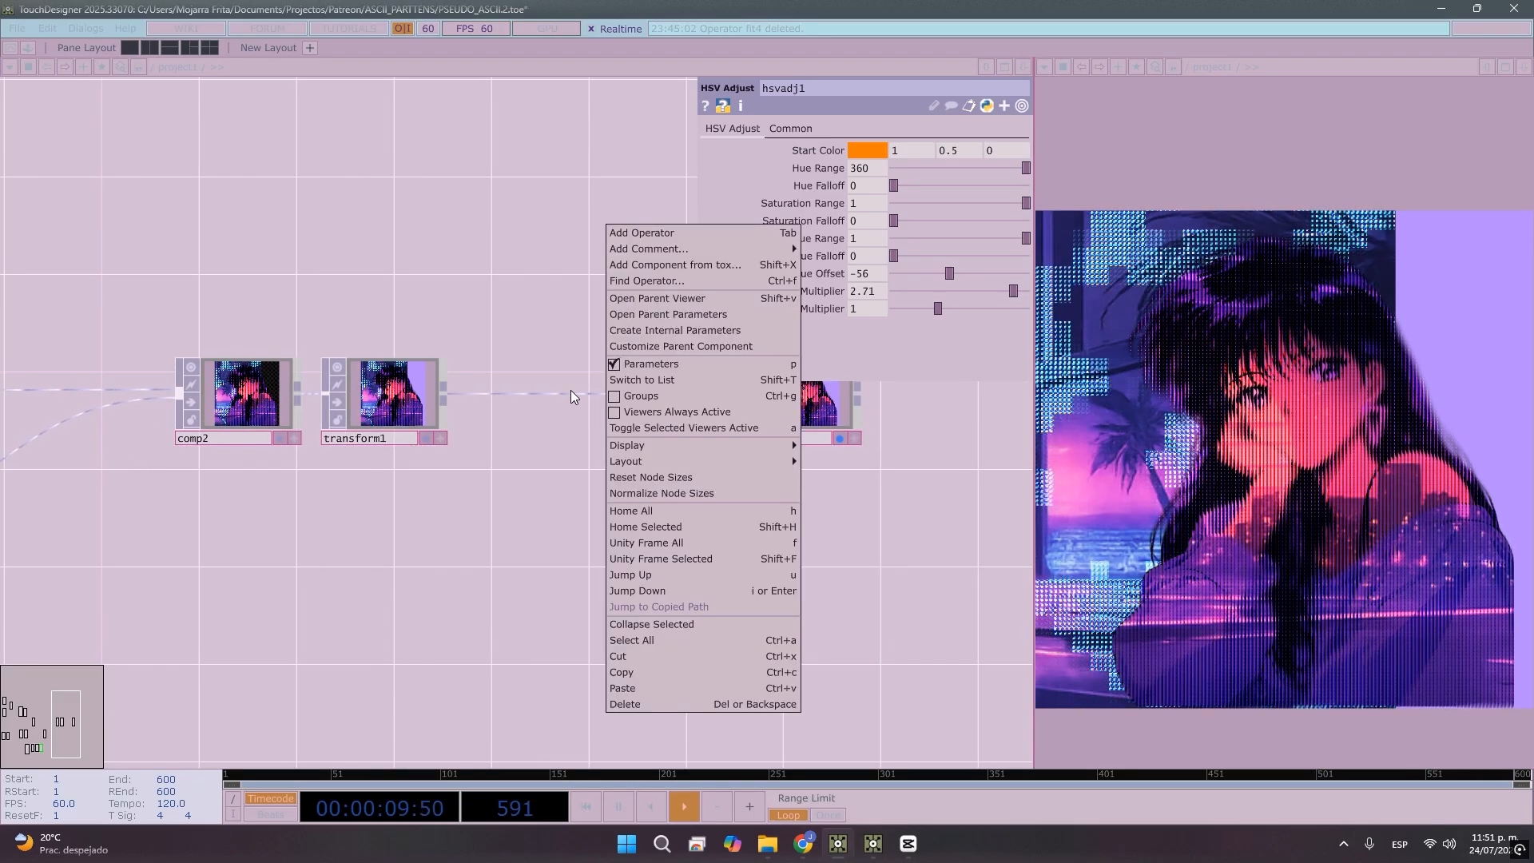
pyautogui.click(569, 396)
pyautogui.rightClick(568, 393)
pyautogui.click(564, 373)
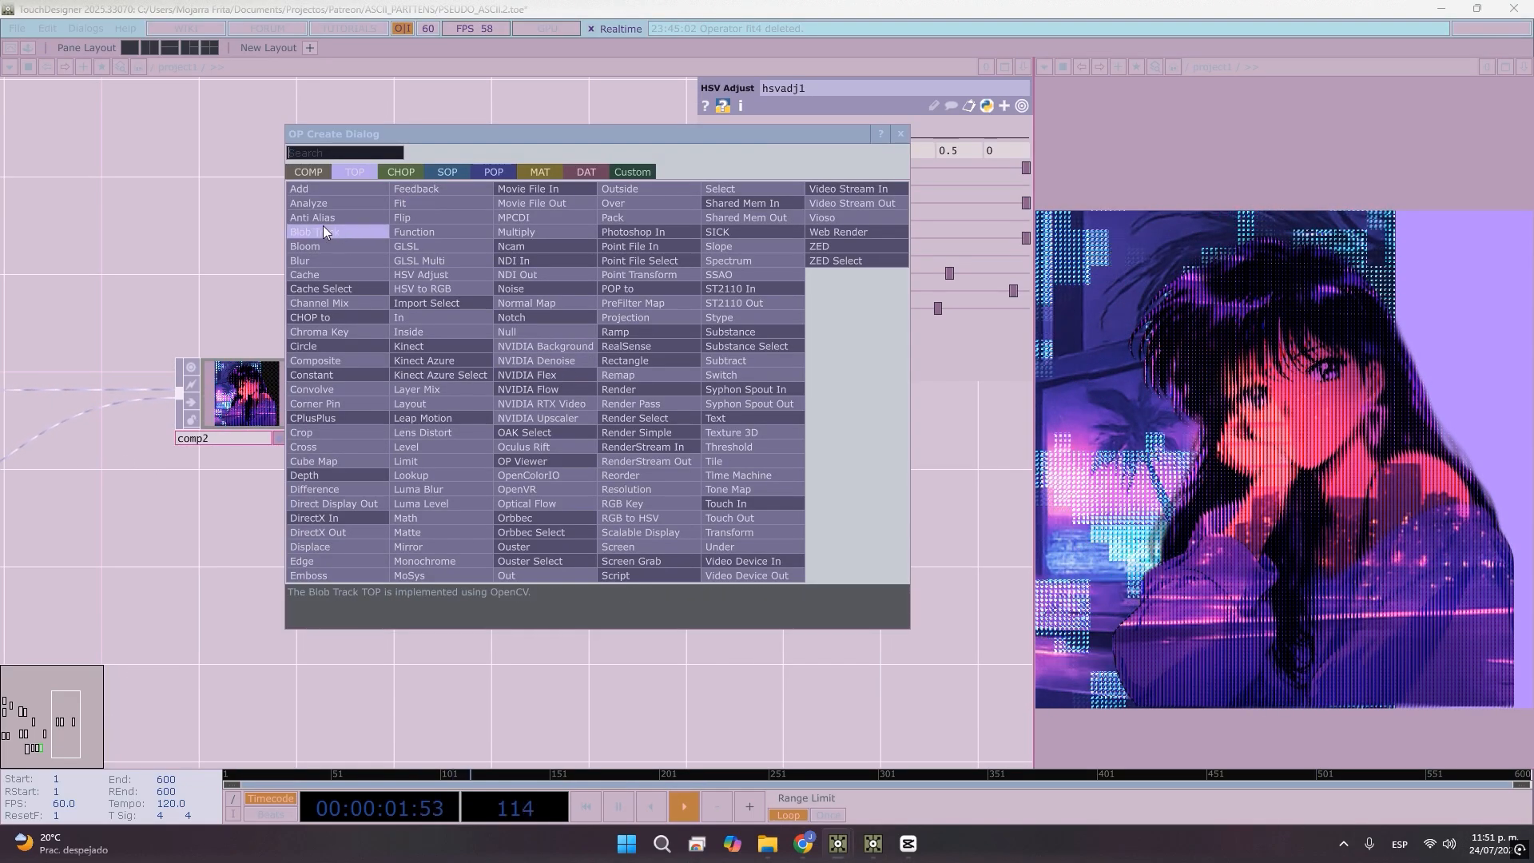
pyautogui.click(323, 246)
pyautogui.click(564, 391)
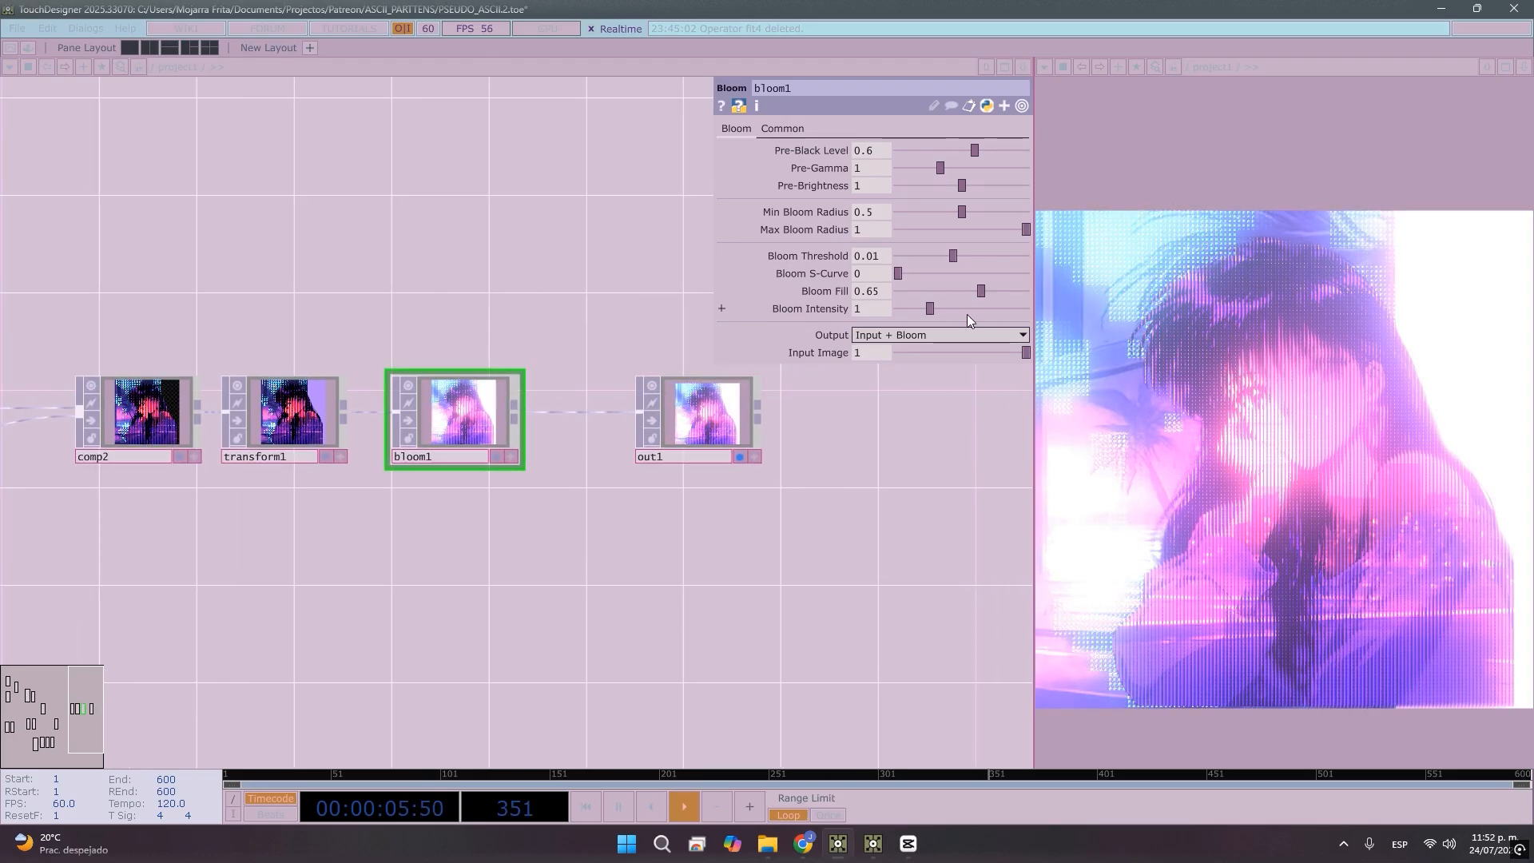
pyautogui.moveTo(978, 291); pyautogui.dragTo(945, 311)
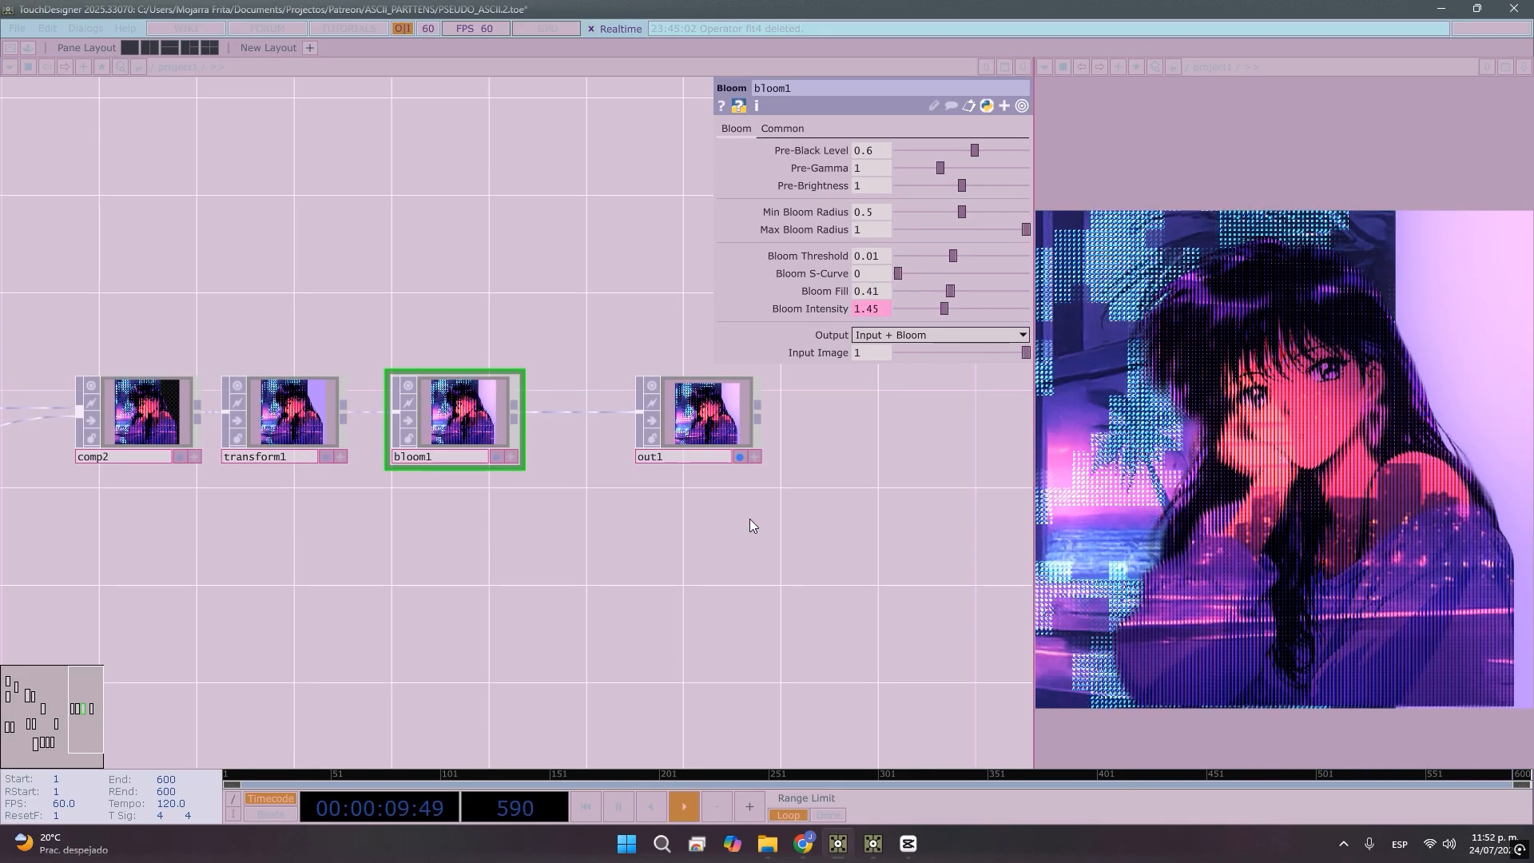
pyautogui.scroll(-5, 537, 640)
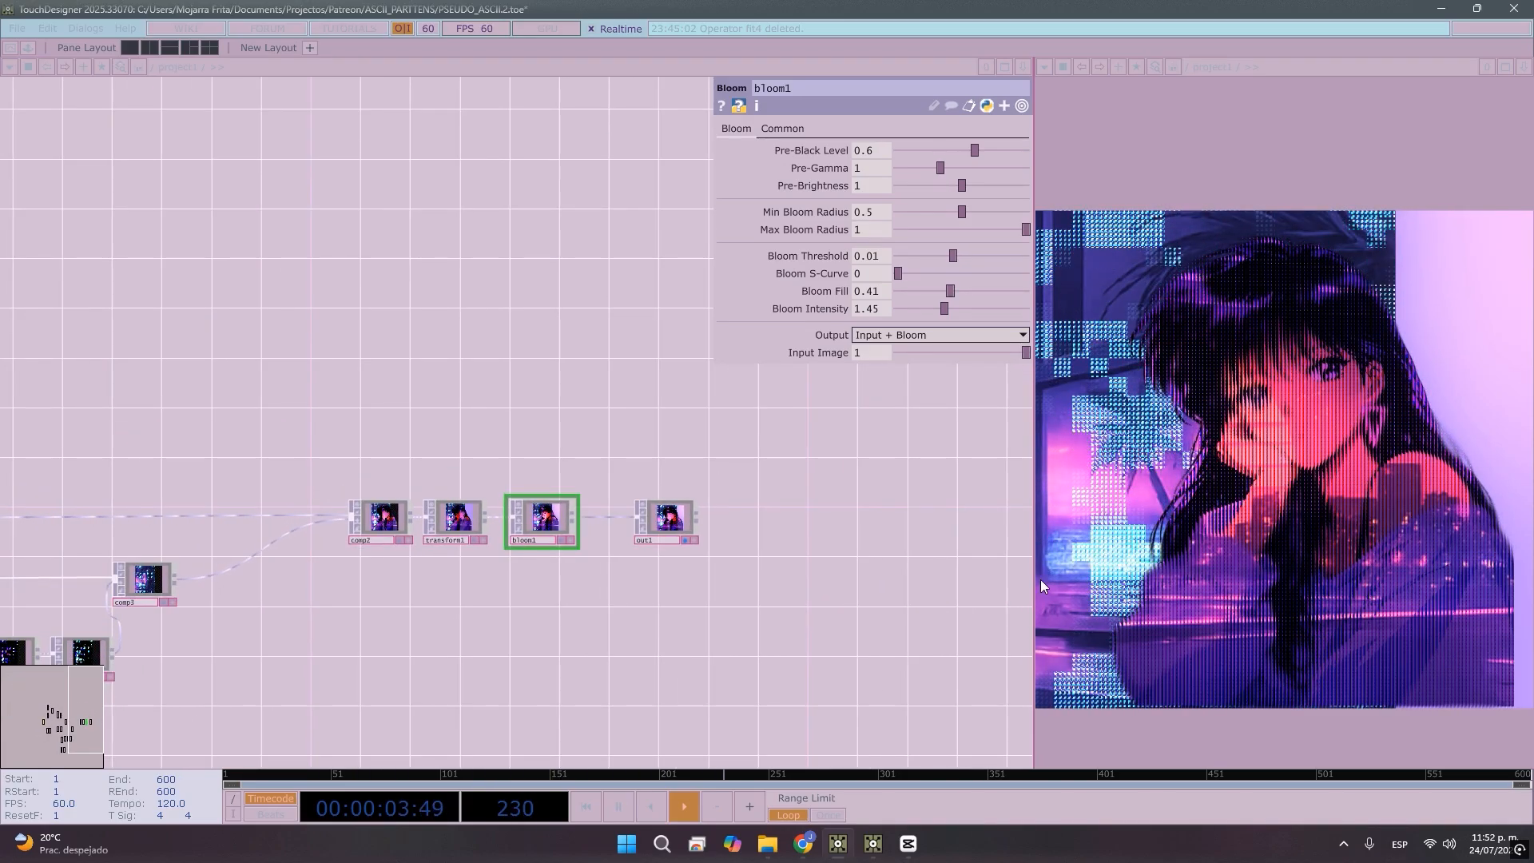
pyautogui.moveTo(586, 299); pyautogui.dragTo(861, 239)
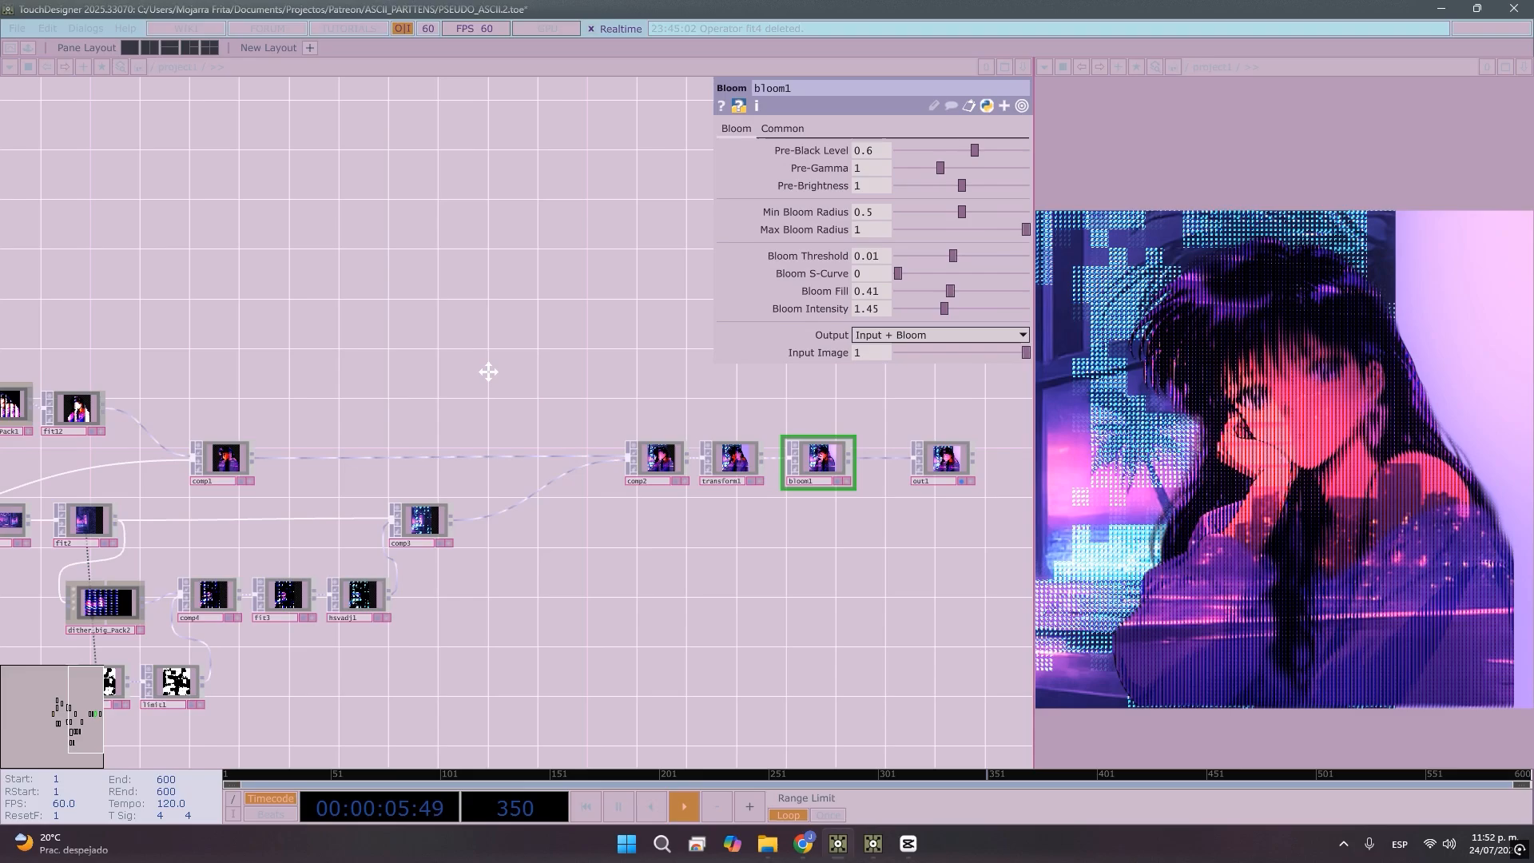
pyautogui.moveTo(490, 367); pyautogui.dragTo(695, 342)
pyautogui.moveTo(433, 480); pyautogui.dragTo(552, 479)
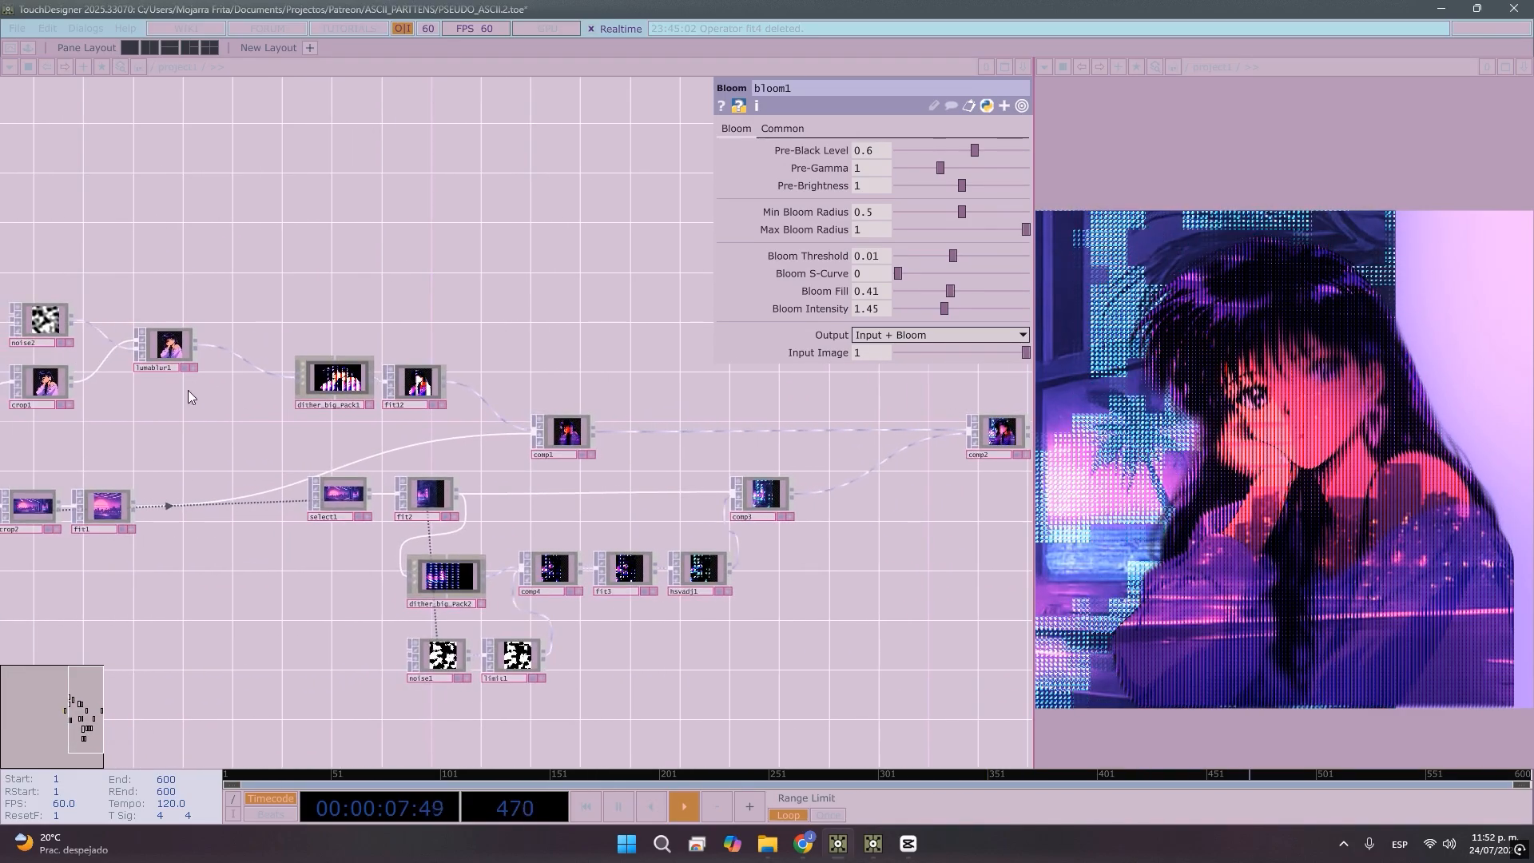
pyautogui.moveTo(155, 431); pyautogui.dragTo(289, 476)
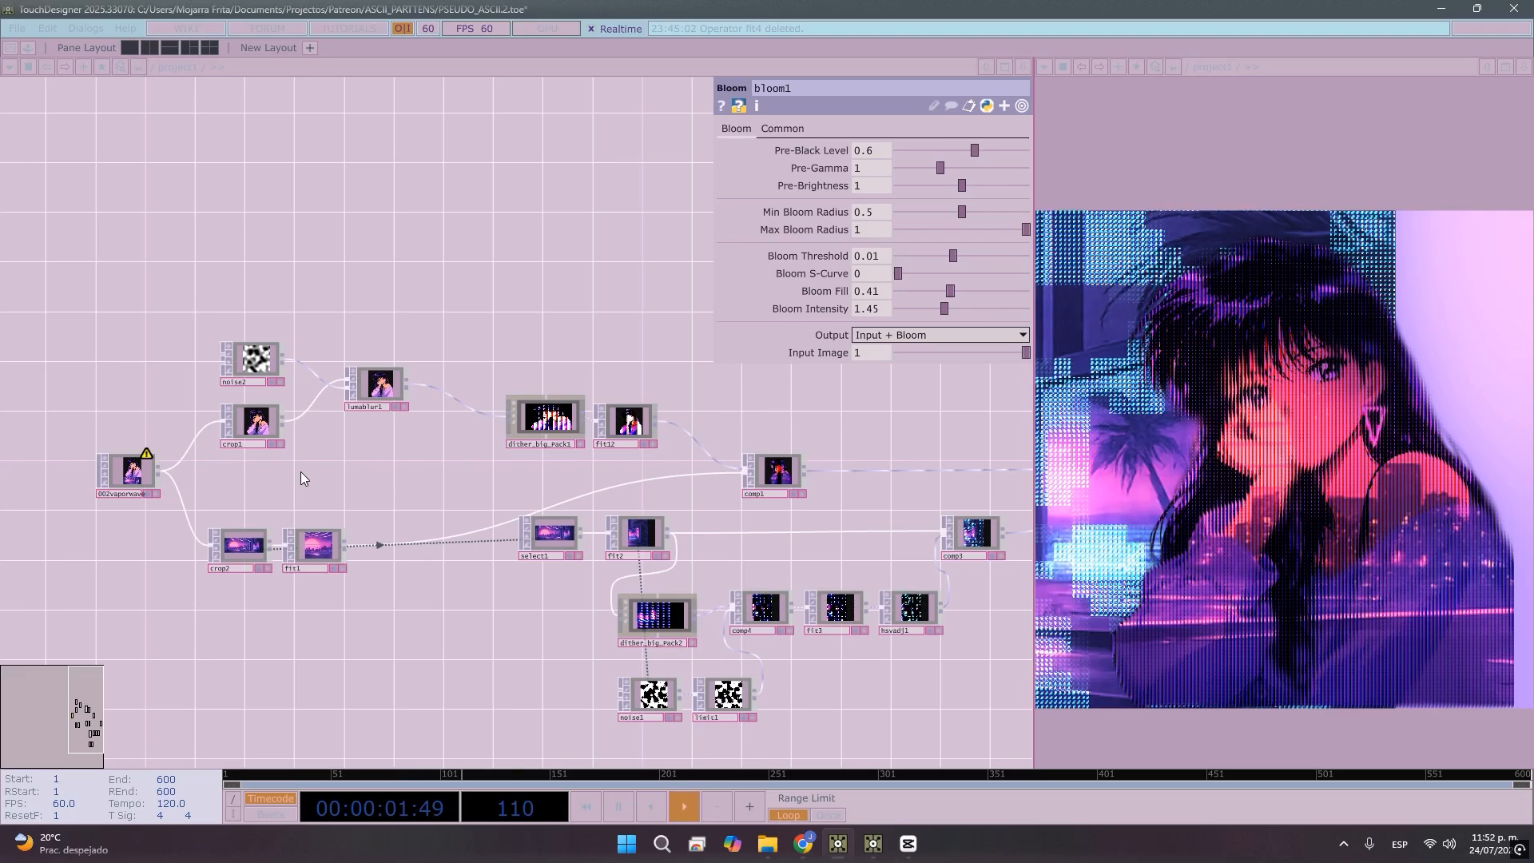